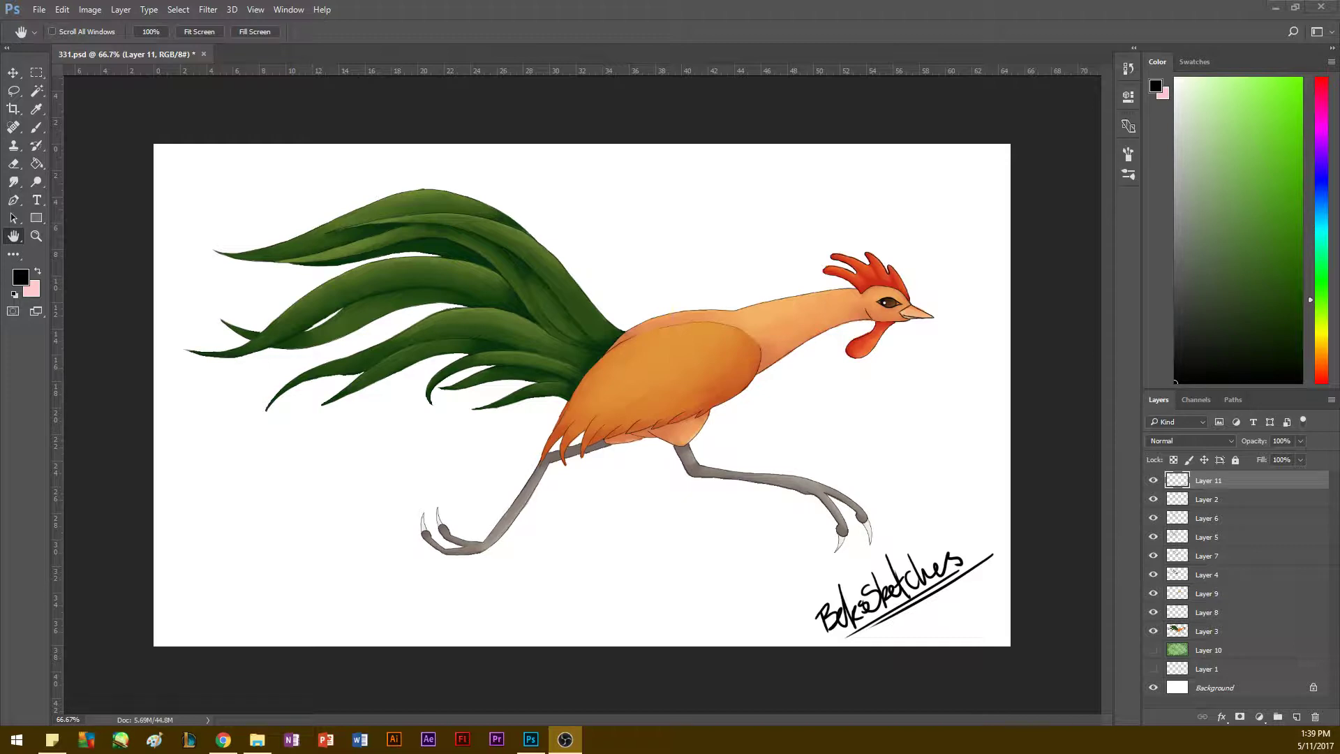
Step: Bring the Chrome window partly into view, look through the chicken reference photos, and move the window away again
key("alt+Tab")
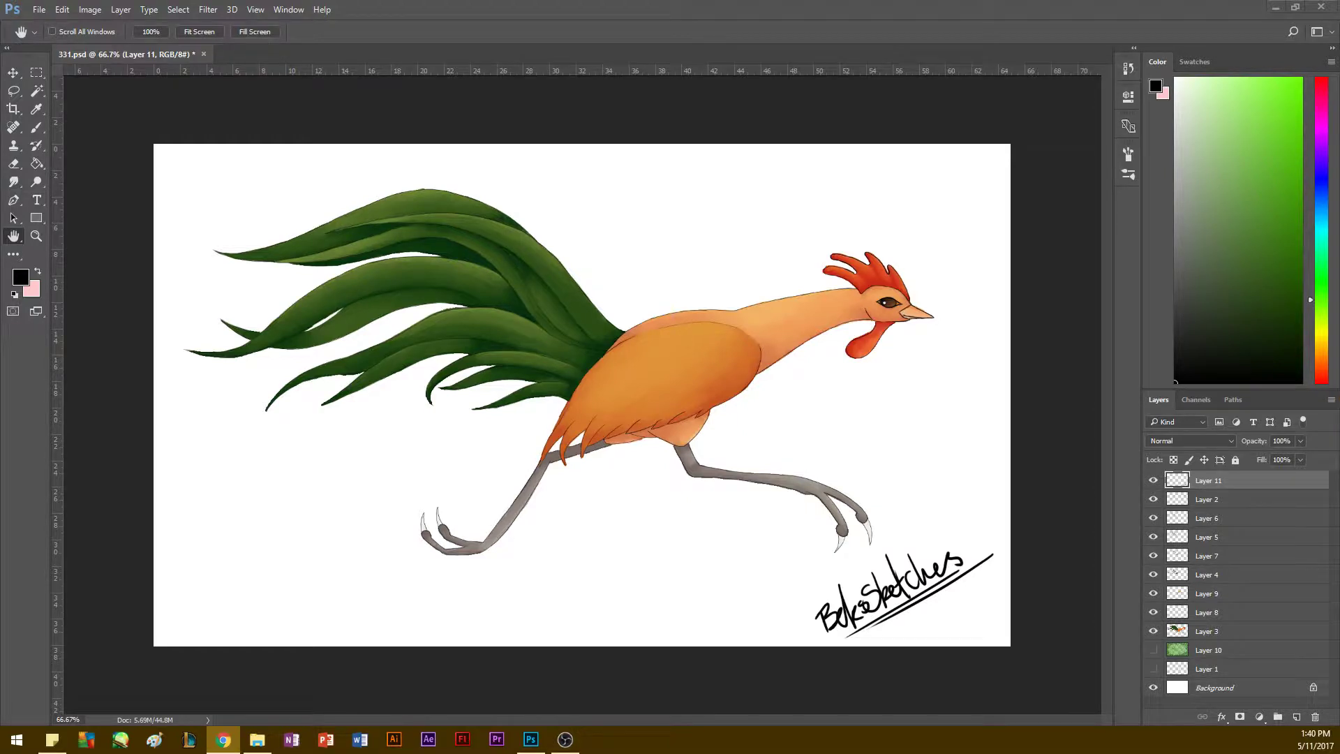
left_click_drag(1339, 96, 1286, 96)
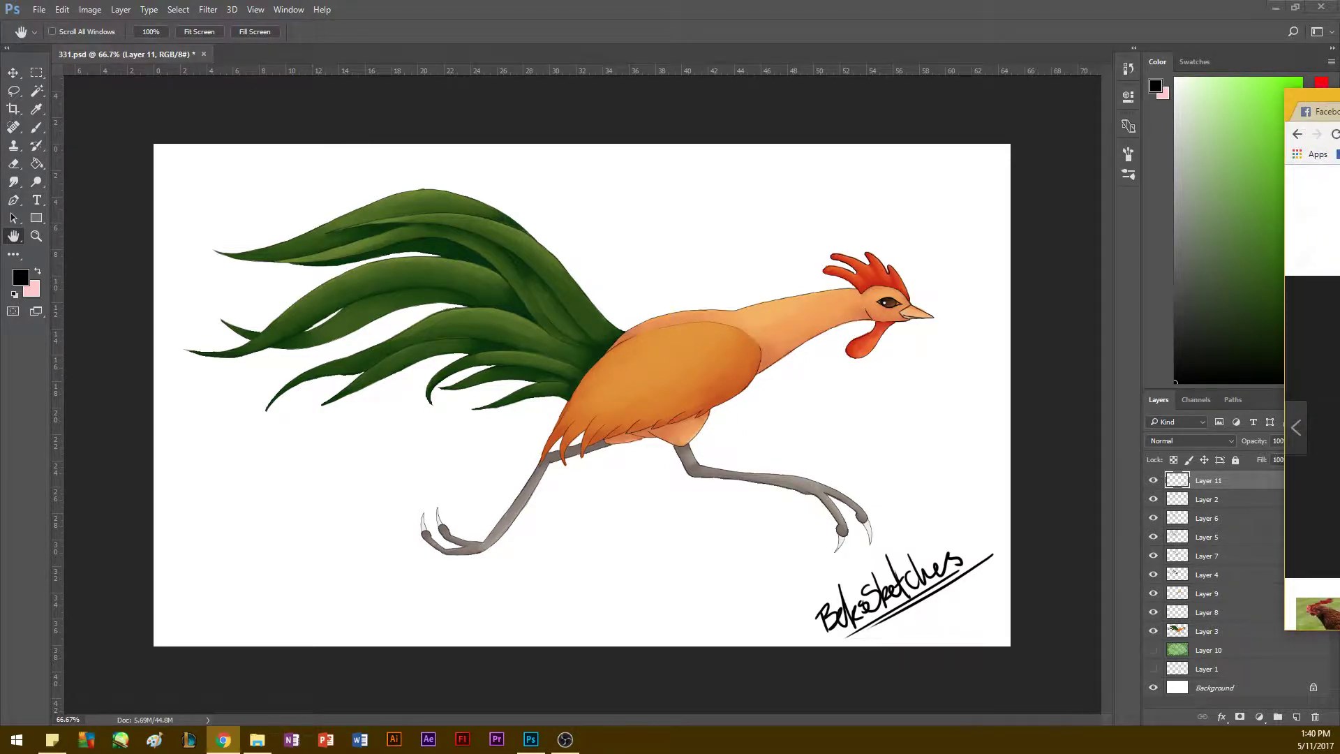
scroll(1312, 419, "down", 5)
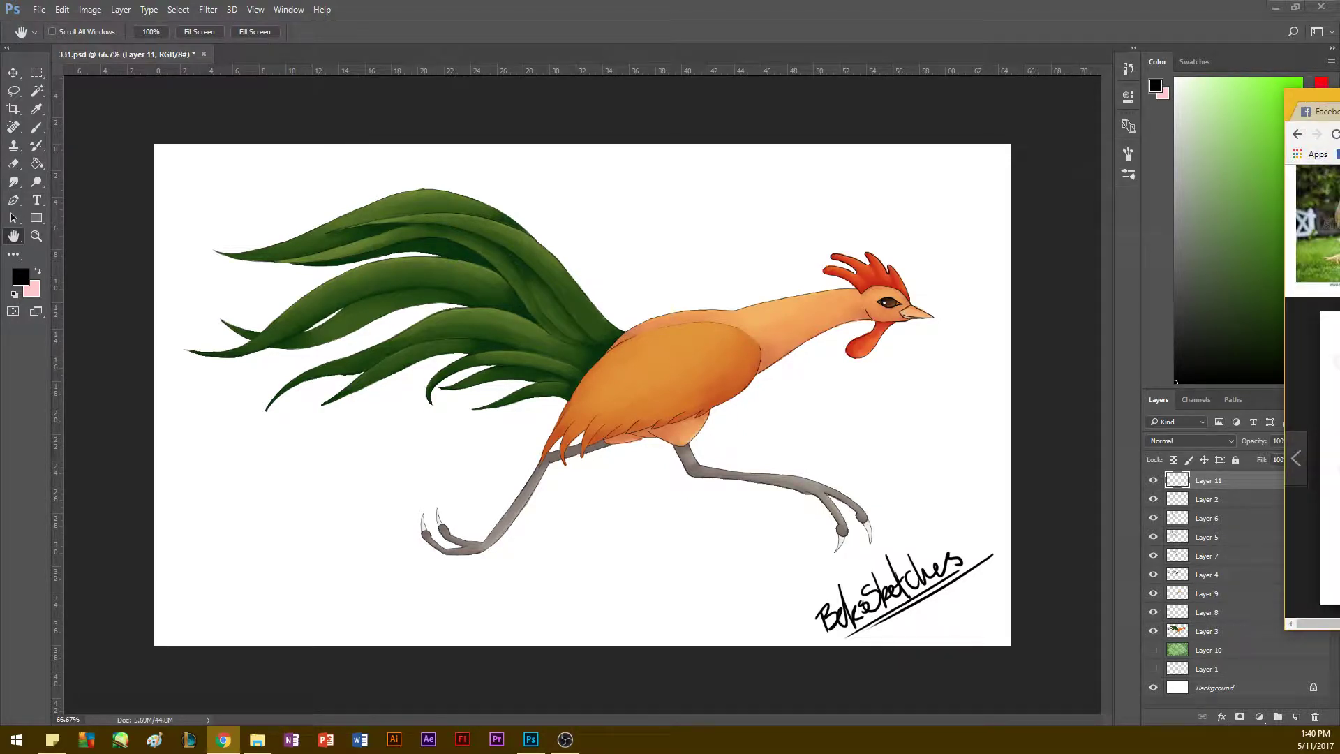
left_click_drag(1291, 96, 1339, 96)
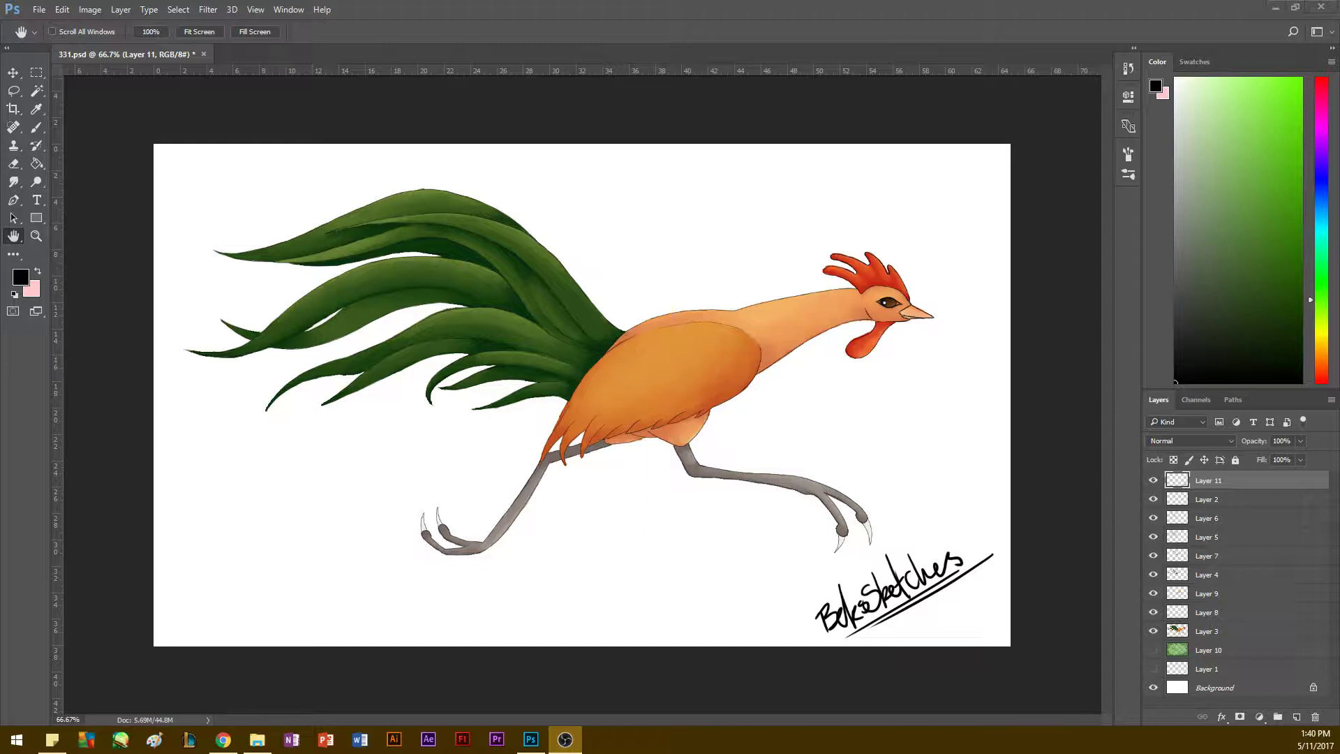
Step: Create a new layer above Layer 11 and set up the Brush with a bright red foreground color
left_click(1193, 481)
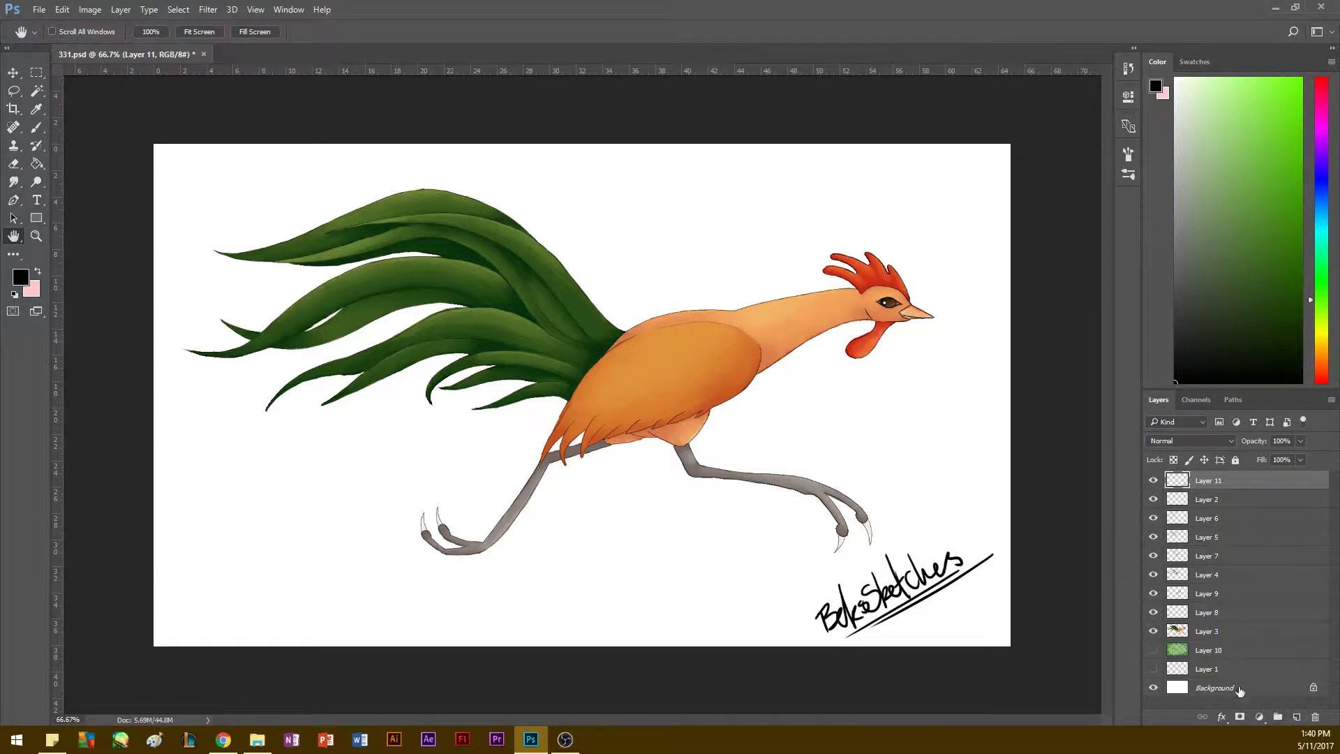
left_click(1297, 717)
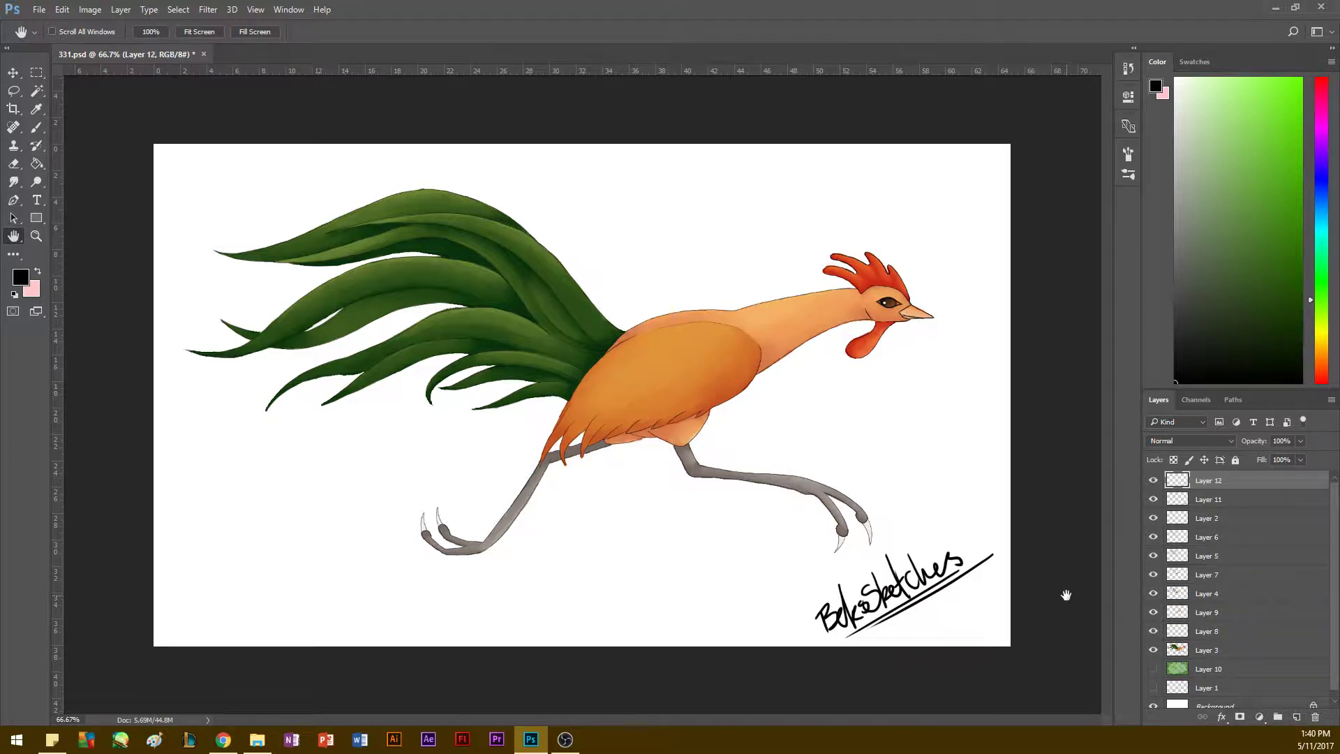
left_click(36, 127)
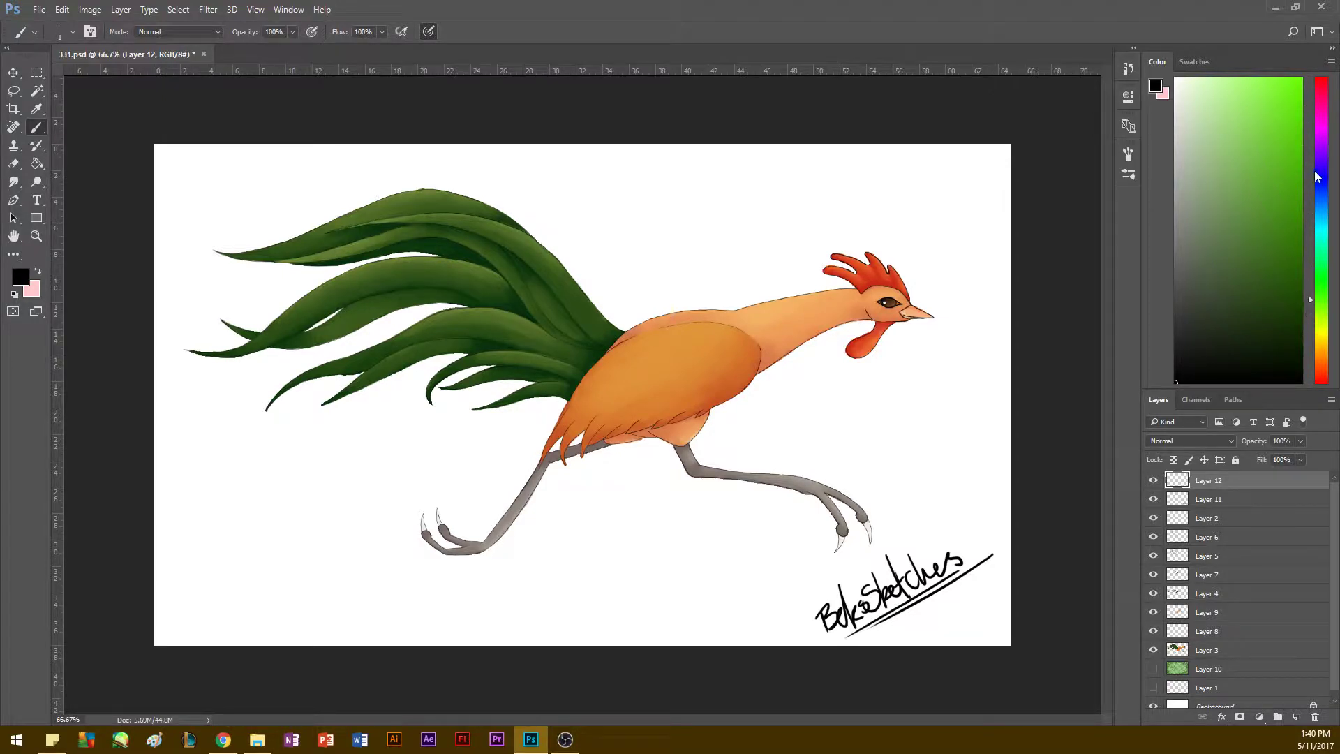
left_click(1322, 78)
left_click(1303, 79)
left_click(1280, 80)
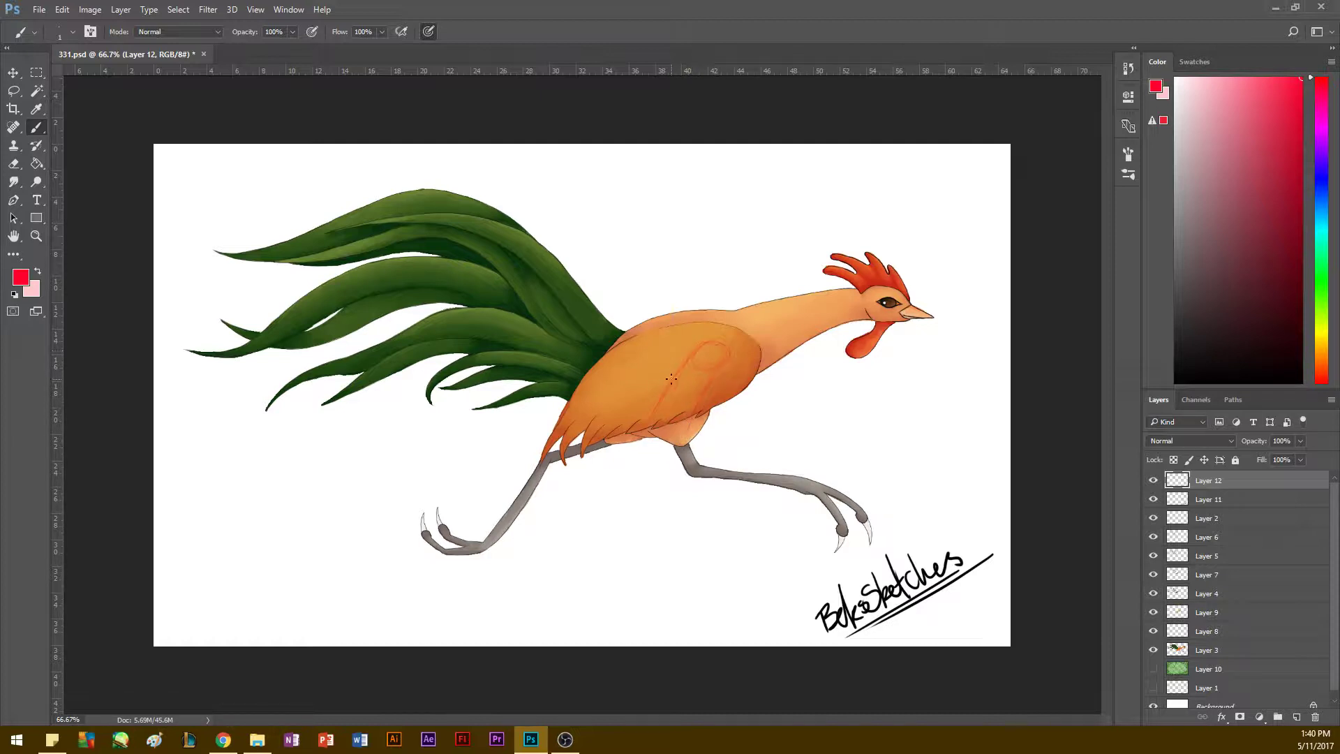
Step: Sketch light red construction lines for a second chicken's head, neck, back and rear over the rooster
left_click_drag(637, 437, 624, 445)
left_click_drag(537, 447, 482, 494)
left_click_drag(515, 464, 487, 487)
left_click_drag(442, 399, 409, 356)
left_click_drag(394, 485, 385, 380)
Step: Free-transform the red sketch, moving it up so its head sits above the rooster's back
key("ctrl+t")
mouse_move(519, 455)
left_mouse_down()
mouse_move(518, 411)
mouse_move(559, 383)
mouse_move(546, 372)
left_mouse_up()
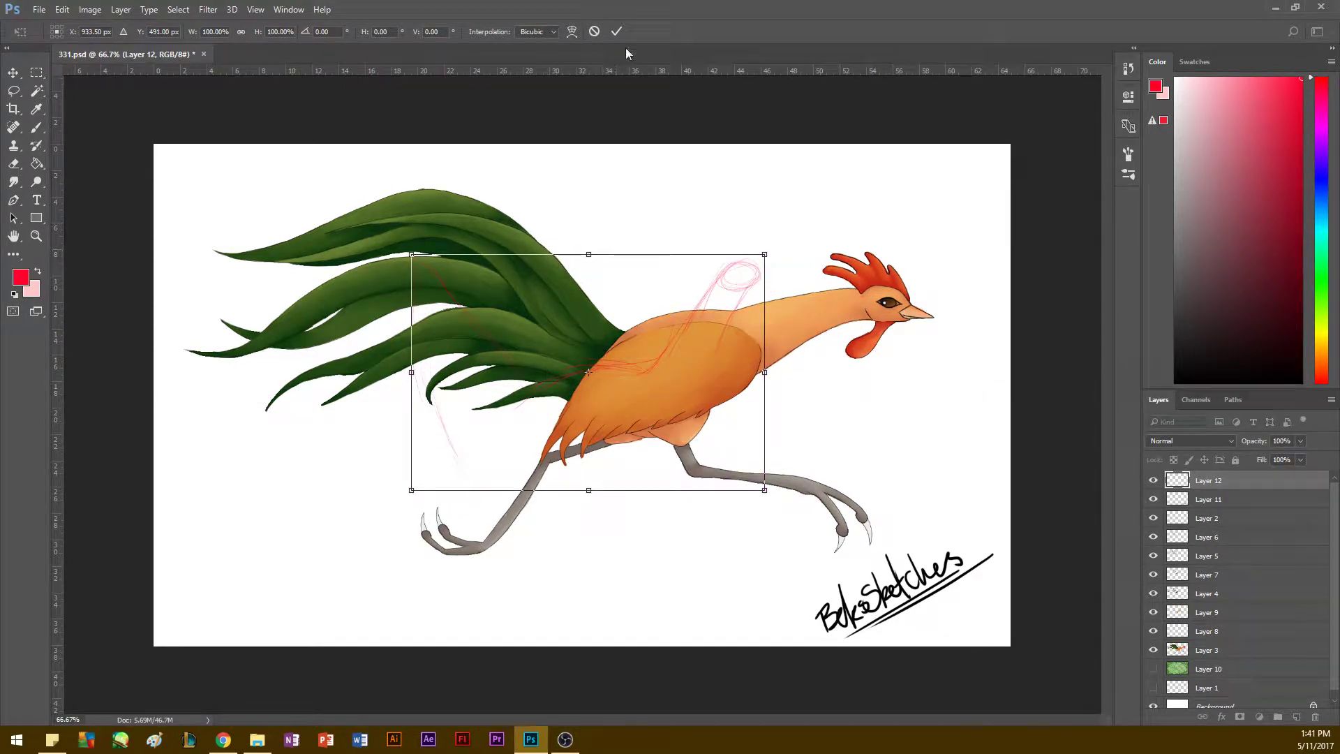
left_click(617, 32)
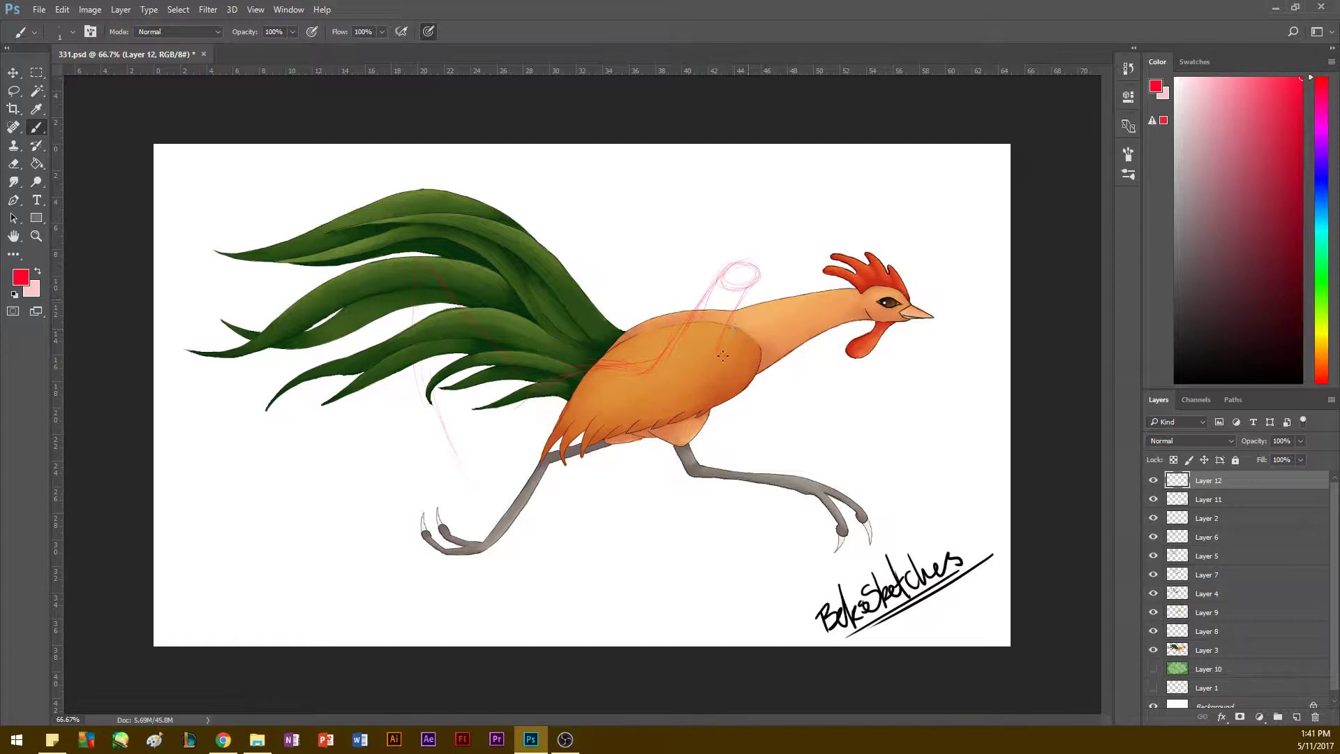
Step: Sketch the second chicken's chest, rounded belly and thigh with loose red strokes
left_click_drag(717, 407, 704, 447)
mouse_move(459, 409)
left_mouse_down()
mouse_move(603, 510)
mouse_move(670, 465)
left_mouse_up()
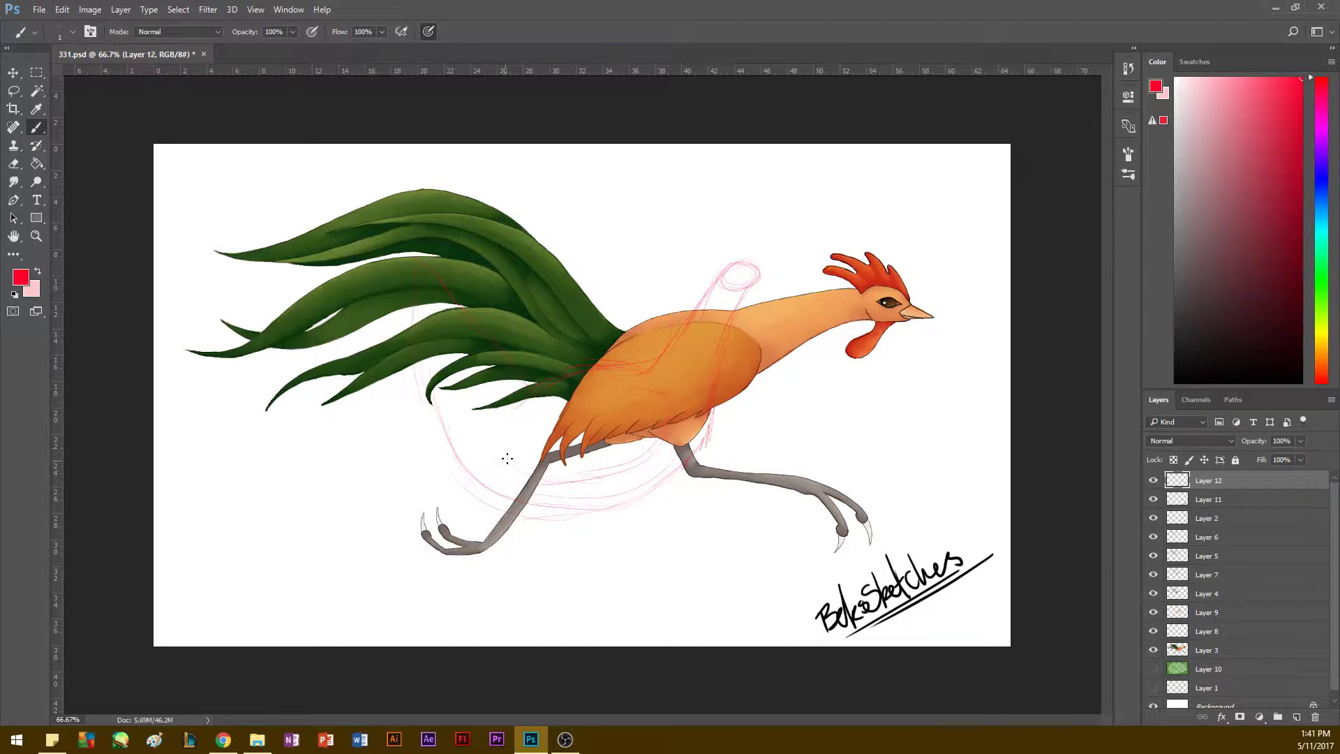
left_click_drag(560, 486, 569, 528)
mouse_move(465, 467)
left_mouse_down()
mouse_move(488, 510)
mouse_move(530, 525)
left_mouse_up()
Step: Scale the red sketch to 86.33% width and 88.32% height and move it over the rooster's tail
key("ctrl+t")
mouse_move(410, 252)
left_mouse_down()
mouse_move(449, 263)
mouse_move(459, 303)
left_mouse_up()
left_click_drag(488, 355, 515, 298)
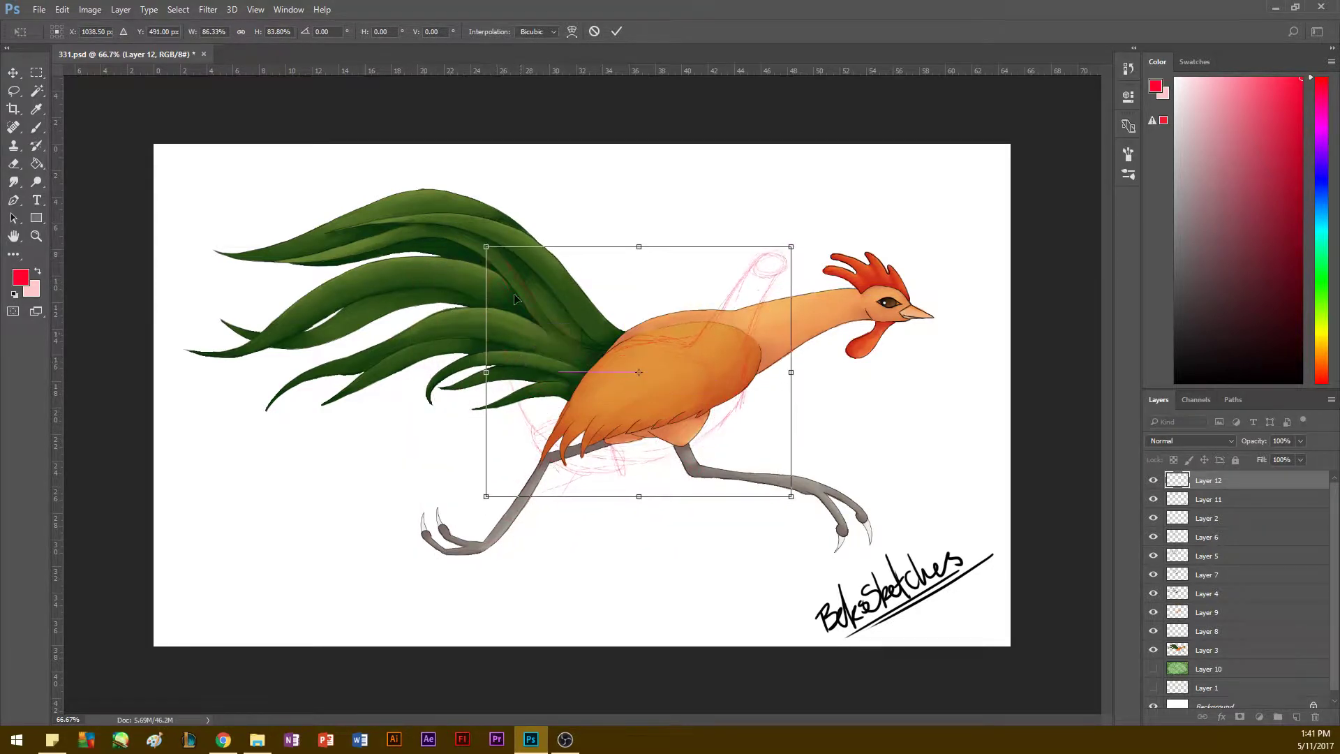
left_click_drag(638, 246, 638, 233)
left_click_drag(589, 408, 466, 412)
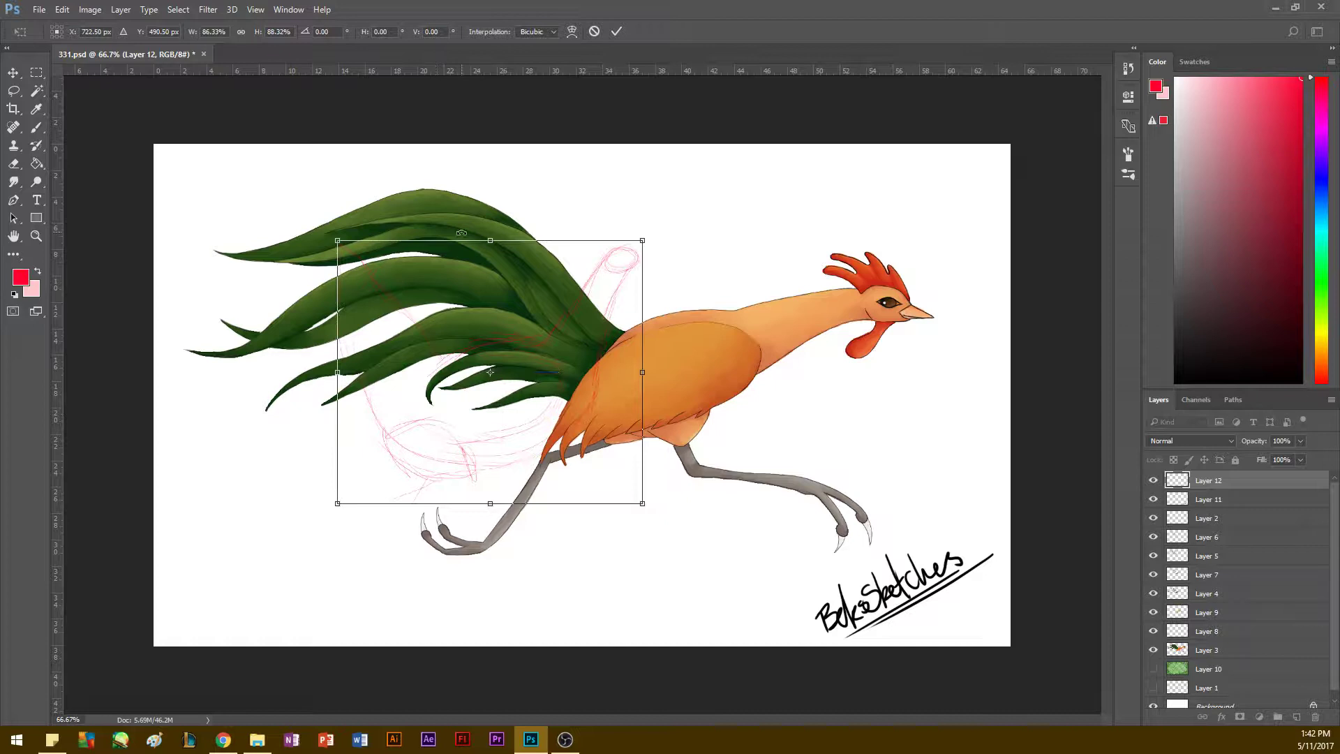
left_click(617, 32)
Step: Sketch the second chicken's rear leg and a first version of its foot, and erase that foot
key("b")
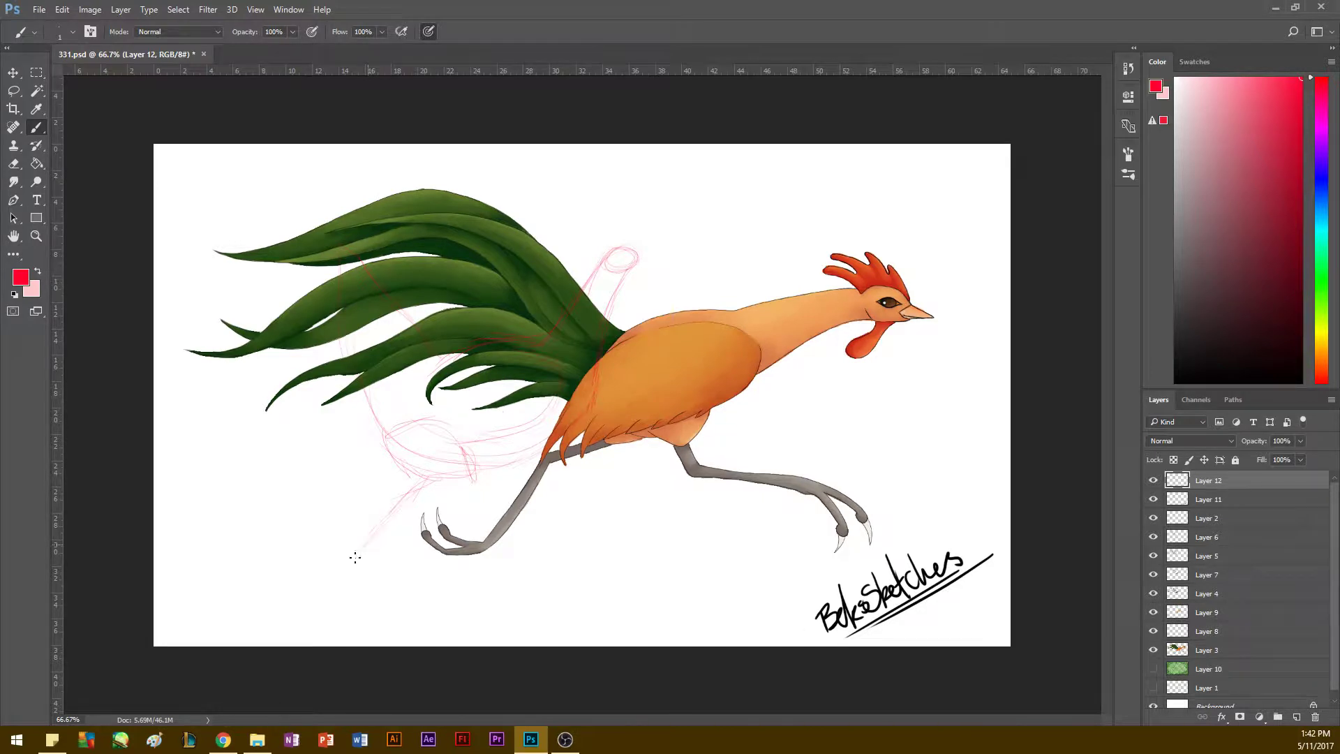
mouse_move(362, 550)
left_mouse_down()
mouse_move(380, 526)
mouse_move(345, 565)
mouse_move(293, 559)
mouse_move(344, 568)
mouse_move(303, 593)
mouse_move(312, 571)
mouse_move(305, 596)
mouse_move(309, 578)
mouse_move(285, 602)
mouse_move(310, 574)
left_mouse_up()
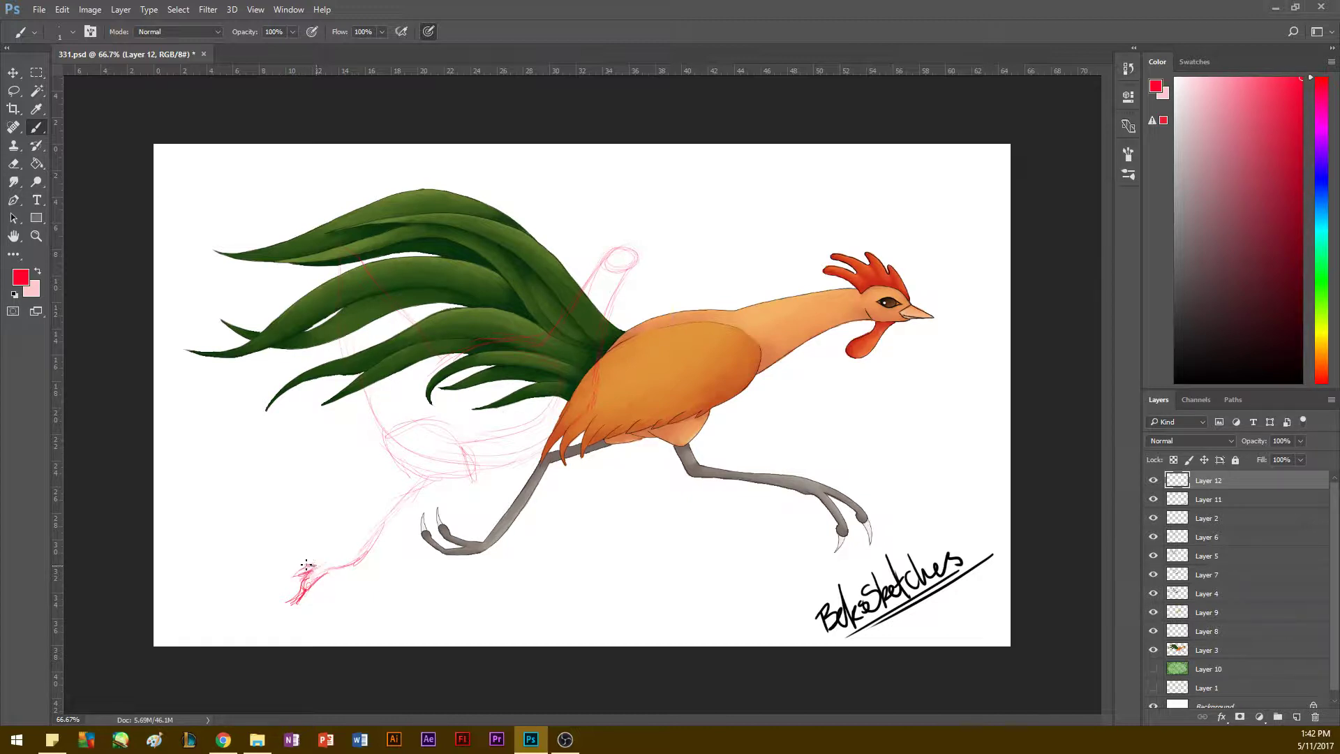
left_click_drag(328, 556, 285, 581)
mouse_move(286, 582)
left_mouse_down()
mouse_move(338, 557)
mouse_move(324, 561)
left_mouse_up()
key("e")
mouse_move(299, 553)
left_mouse_down()
mouse_move(311, 579)
mouse_move(302, 550)
left_mouse_up()
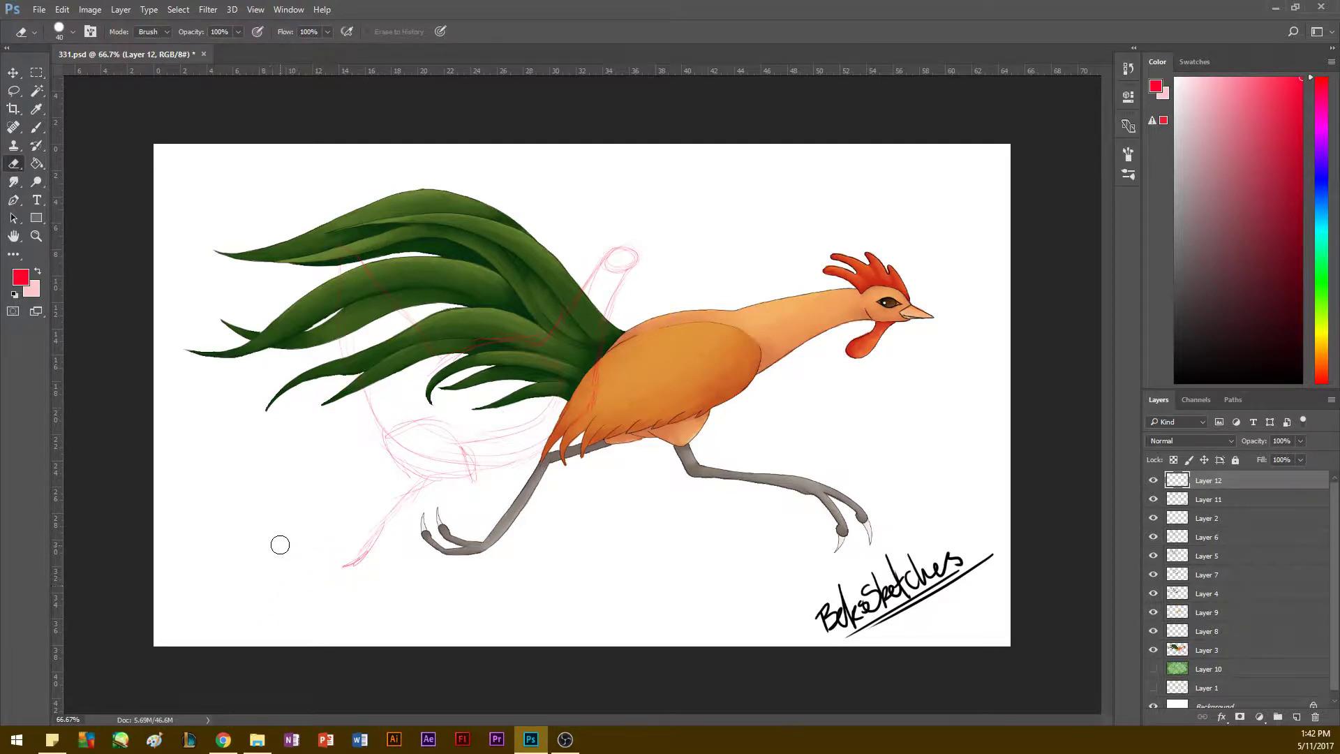
Step: Redraw the rear foot with spread toes and sketch the front leg and foot reaching forward below the belly
key("b")
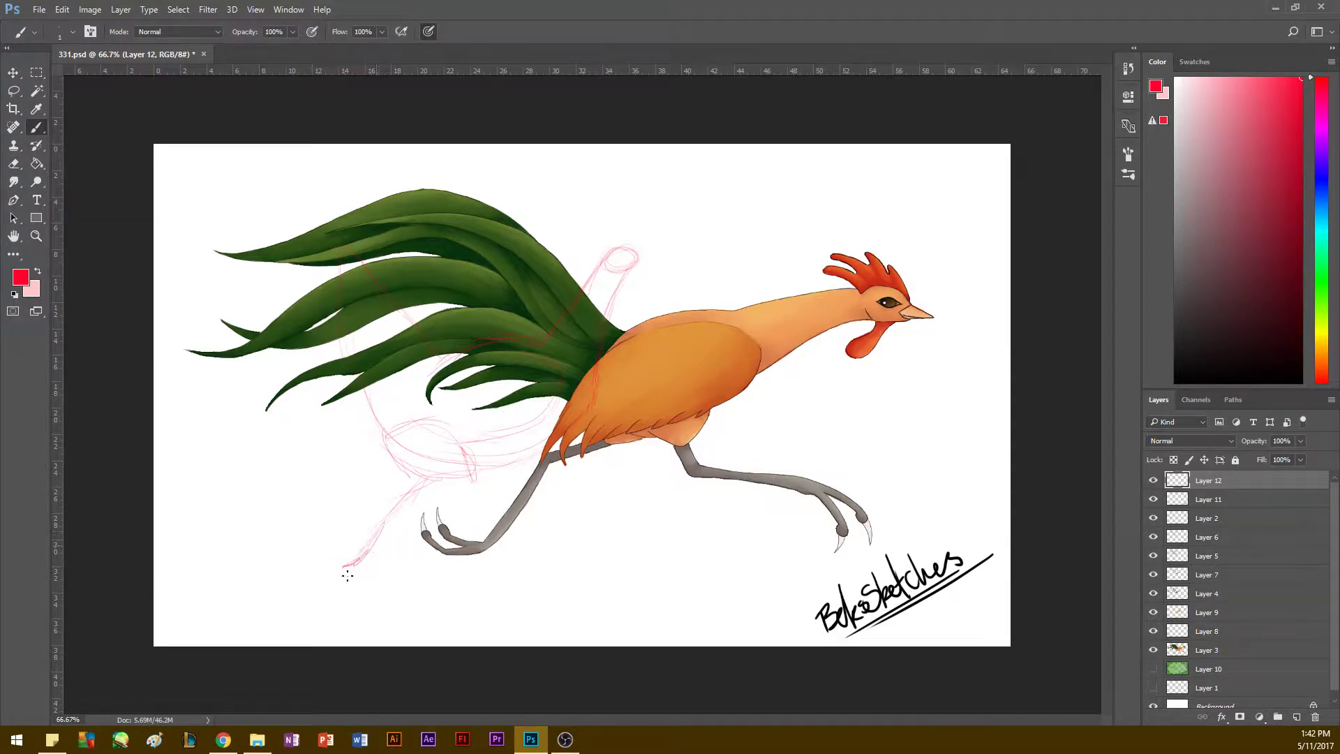
mouse_move(354, 563)
left_mouse_down()
mouse_move(375, 533)
mouse_move(356, 570)
mouse_move(301, 595)
mouse_move(331, 552)
mouse_move(315, 551)
mouse_move(310, 570)
mouse_move(322, 570)
mouse_move(302, 591)
mouse_move(302, 568)
mouse_move(347, 549)
mouse_move(388, 478)
mouse_move(372, 522)
left_mouse_up()
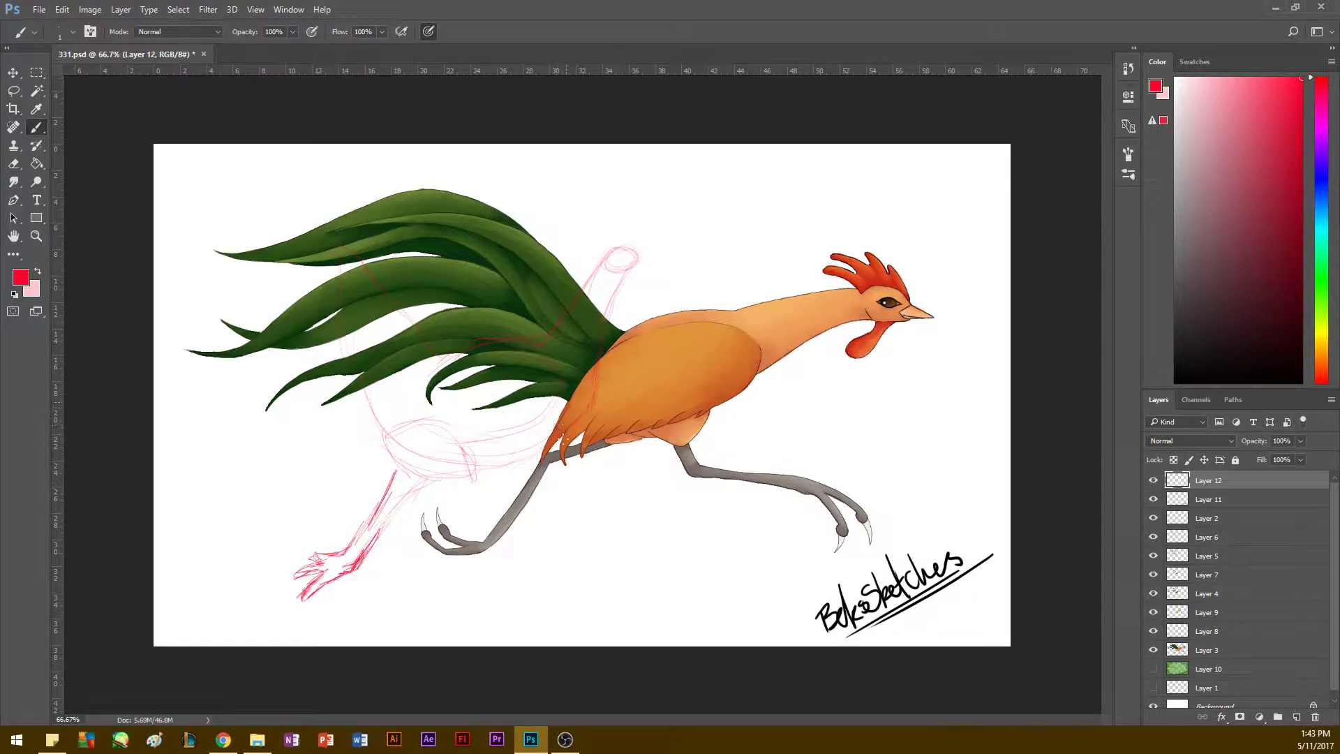
left_click_drag(565, 440, 551, 448)
mouse_move(525, 493)
left_mouse_down()
mouse_move(485, 495)
mouse_move(453, 459)
mouse_move(482, 481)
left_mouse_up()
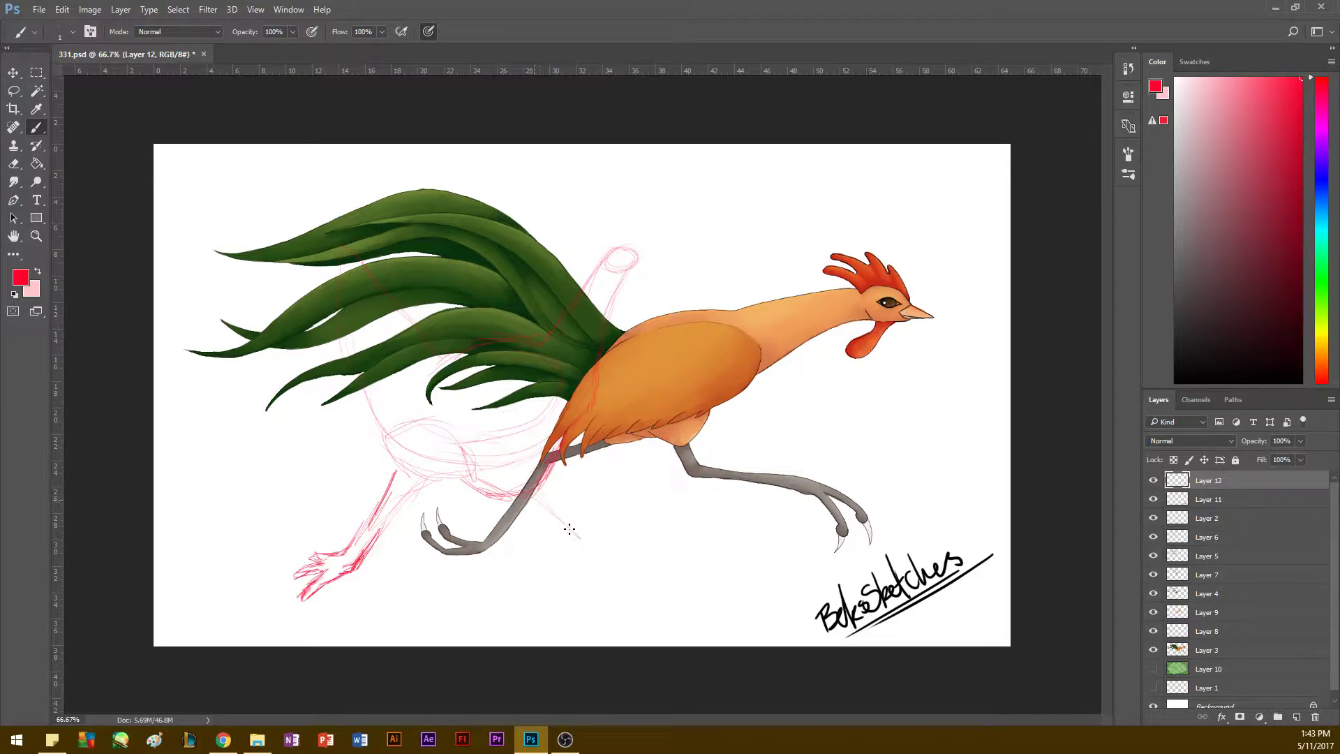
left_click_drag(541, 505, 604, 558)
left_click_drag(612, 563, 613, 581)
mouse_move(592, 551)
left_mouse_down()
mouse_move(614, 568)
mouse_move(609, 591)
mouse_move(563, 560)
mouse_move(628, 599)
mouse_move(573, 566)
mouse_move(537, 486)
mouse_move(586, 555)
mouse_move(630, 582)
left_mouse_up()
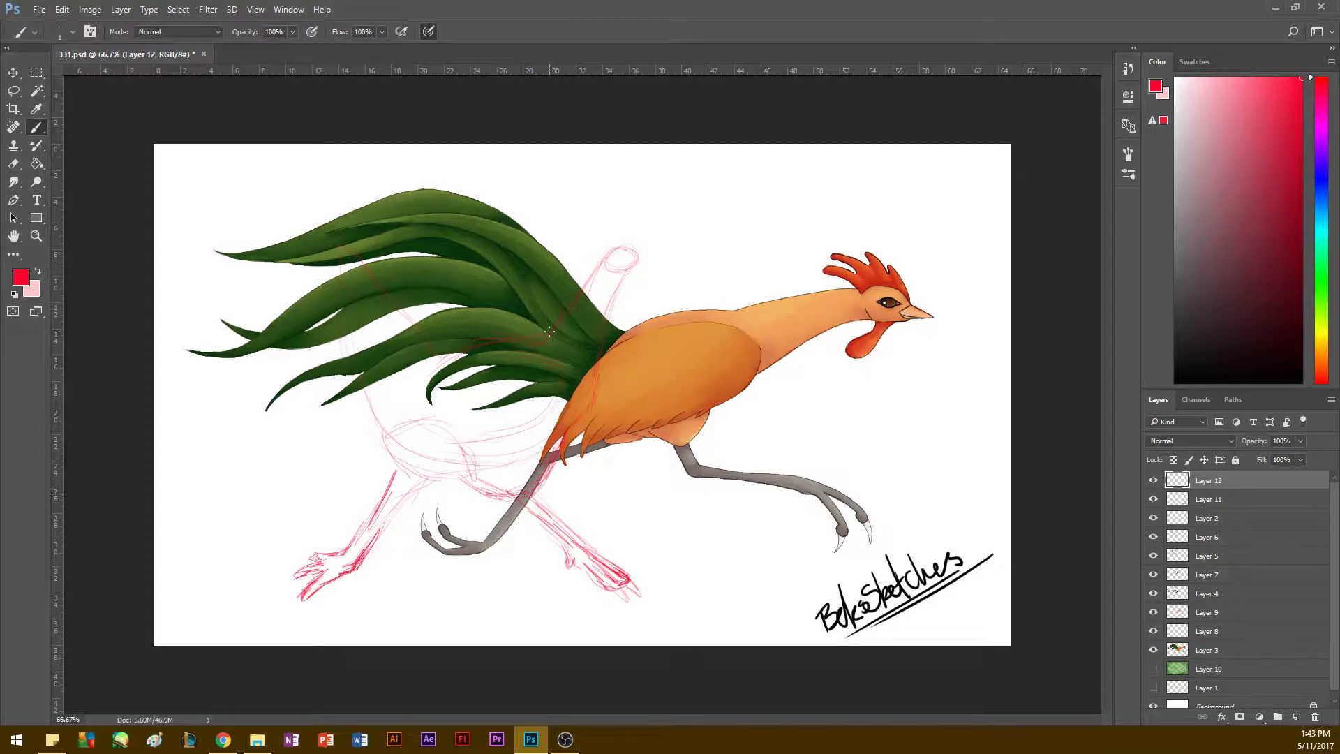
Step: Outline the second chicken's neck and rounded head with firmer red strokes
left_click_drag(604, 274, 624, 237)
left_click_drag(611, 318, 638, 287)
mouse_move(639, 282)
left_mouse_down()
mouse_move(623, 233)
mouse_move(665, 233)
mouse_move(645, 270)
mouse_move(669, 240)
mouse_move(642, 233)
mouse_move(661, 235)
mouse_move(644, 270)
left_mouse_up()
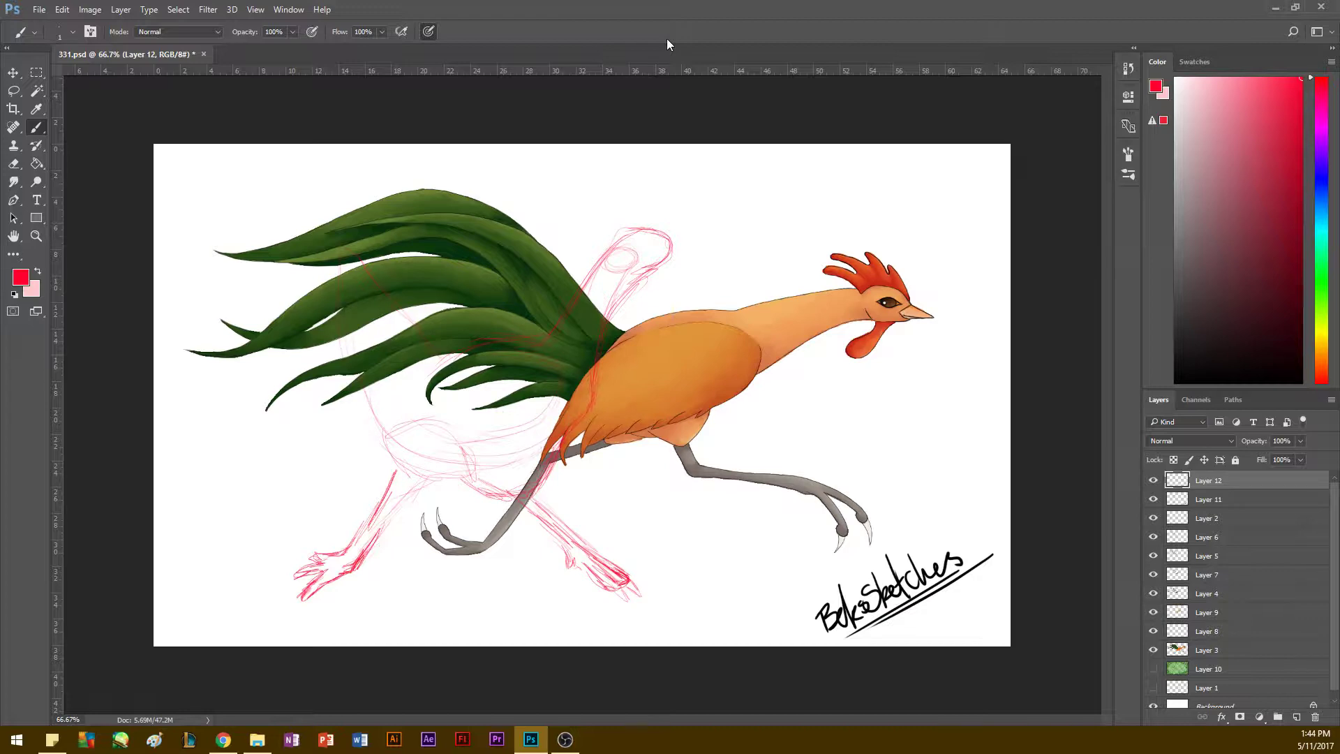
Step: Rotate the canvas to 31° and sketch the beak and jagged comb on the second chicken's head
key("r")
left_click_drag(548, 281, 459, 316)
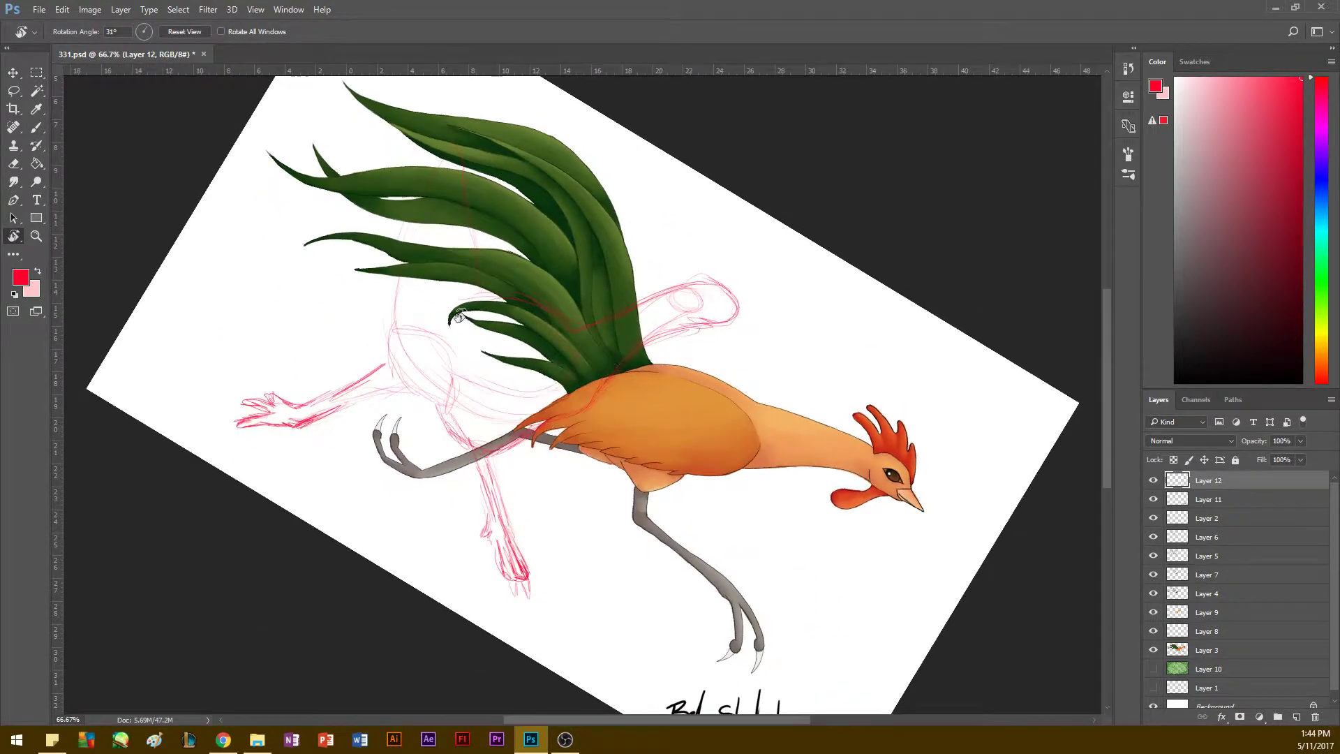
key("h")
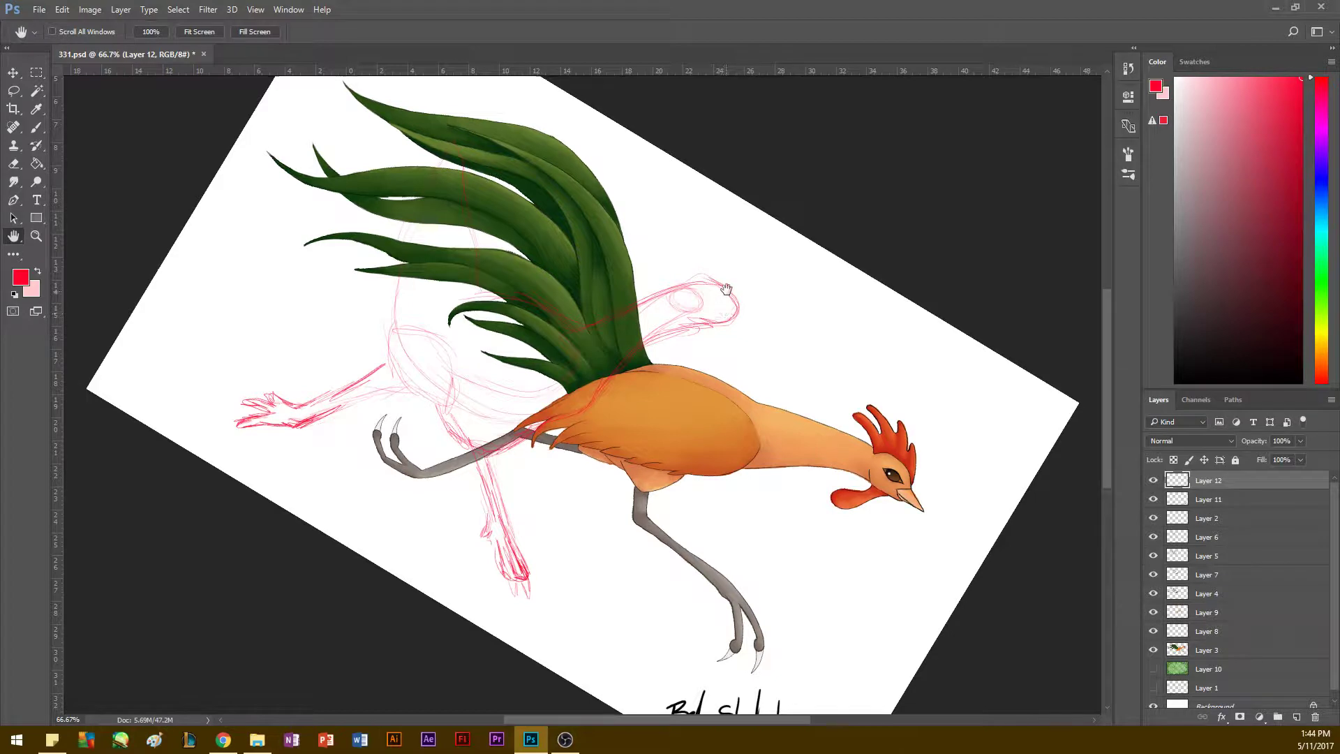
key("b")
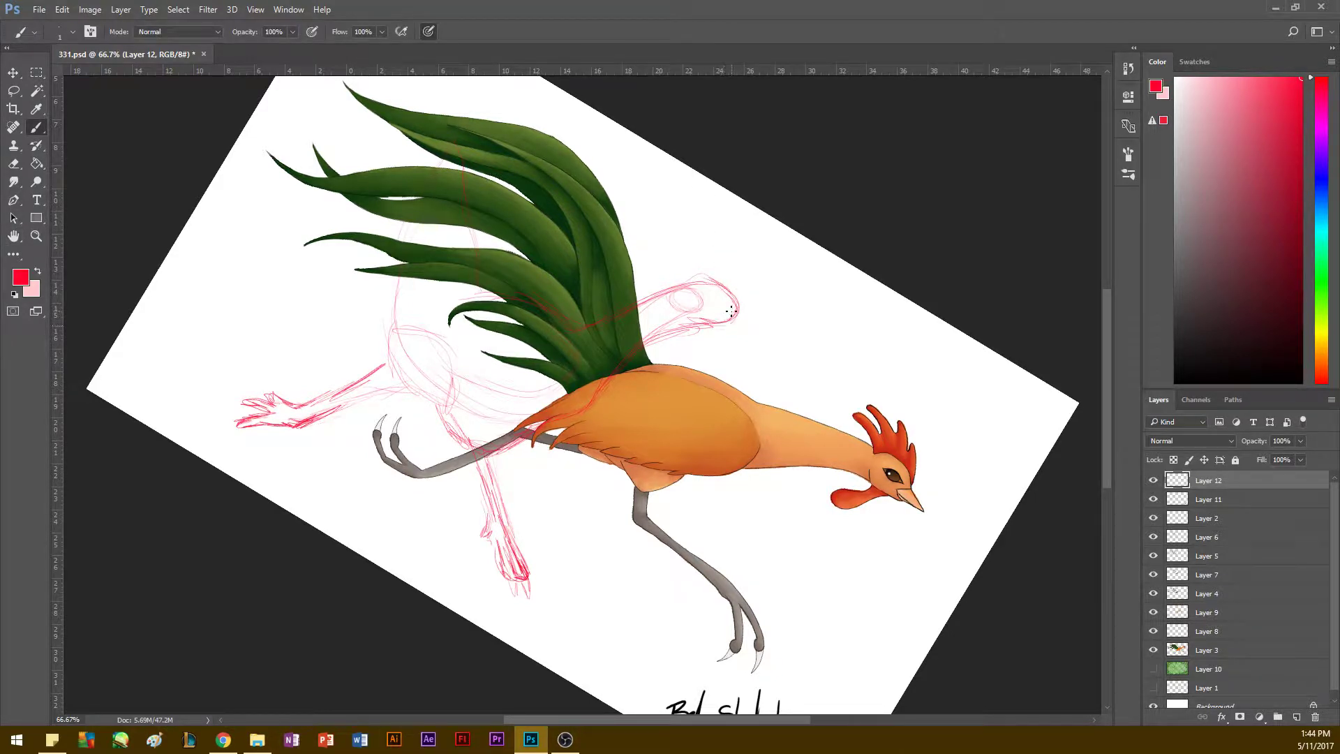
mouse_move(736, 318)
left_mouse_down()
mouse_move(744, 331)
mouse_move(737, 316)
left_mouse_up()
mouse_move(744, 313)
left_mouse_down()
mouse_move(749, 292)
mouse_move(702, 261)
left_mouse_up()
Step: Rotate the canvas to -13°, add the eye and wattles, and define the tail, belly, chest and wing outlines
key("r")
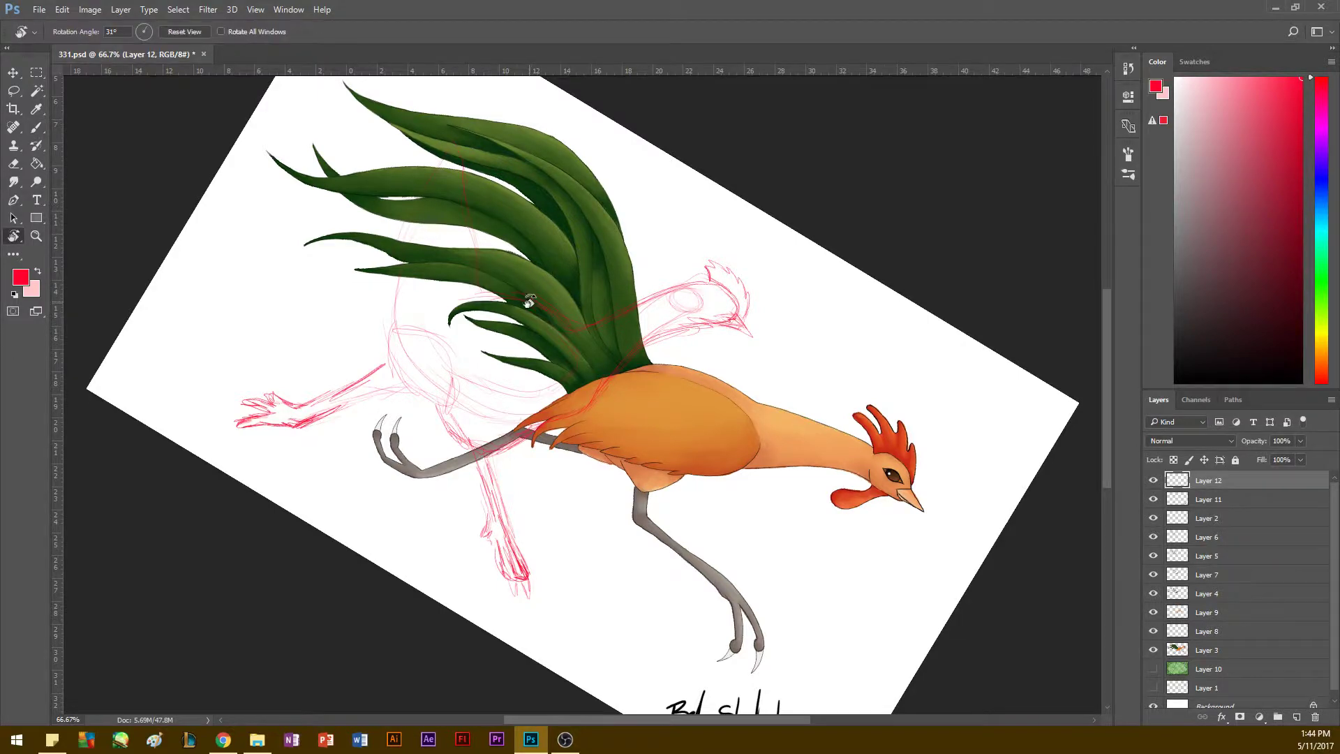
mouse_move(513, 328)
left_mouse_down()
mouse_move(663, 398)
mouse_move(569, 296)
mouse_move(477, 316)
mouse_move(463, 300)
left_mouse_up()
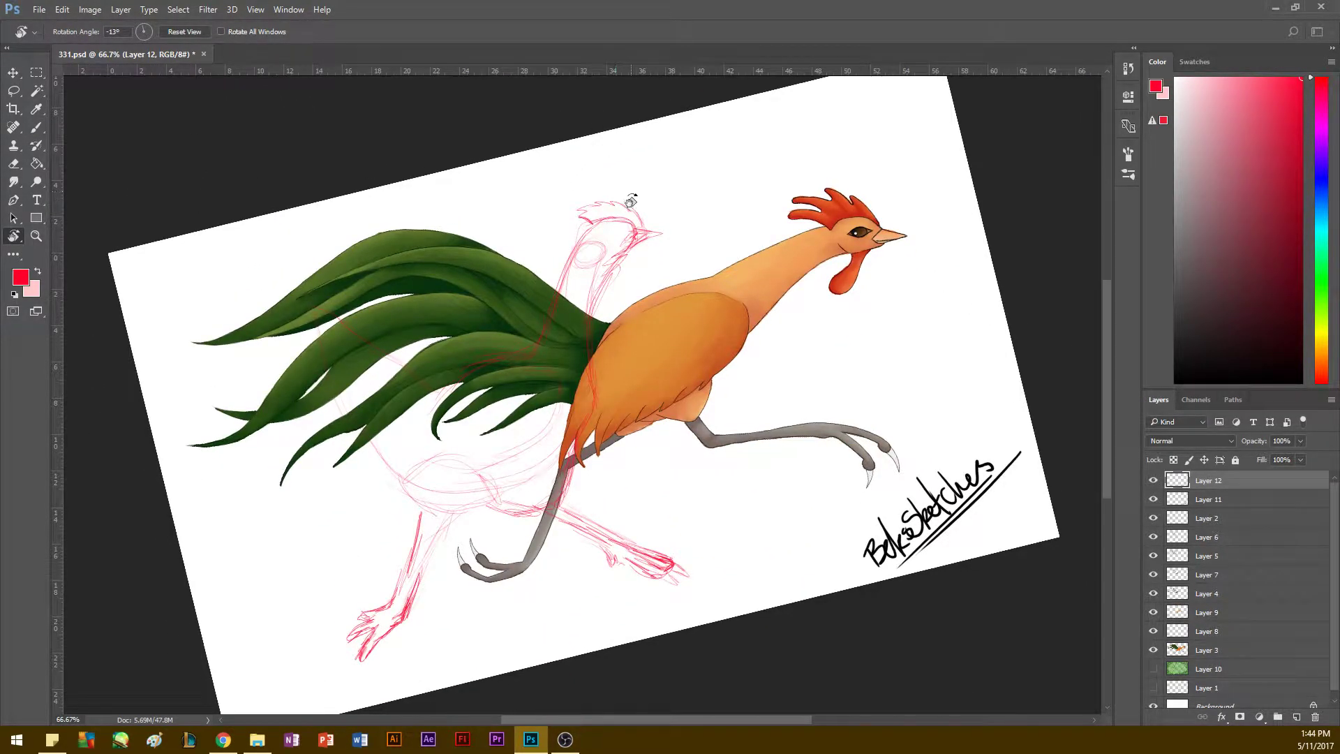
key("b")
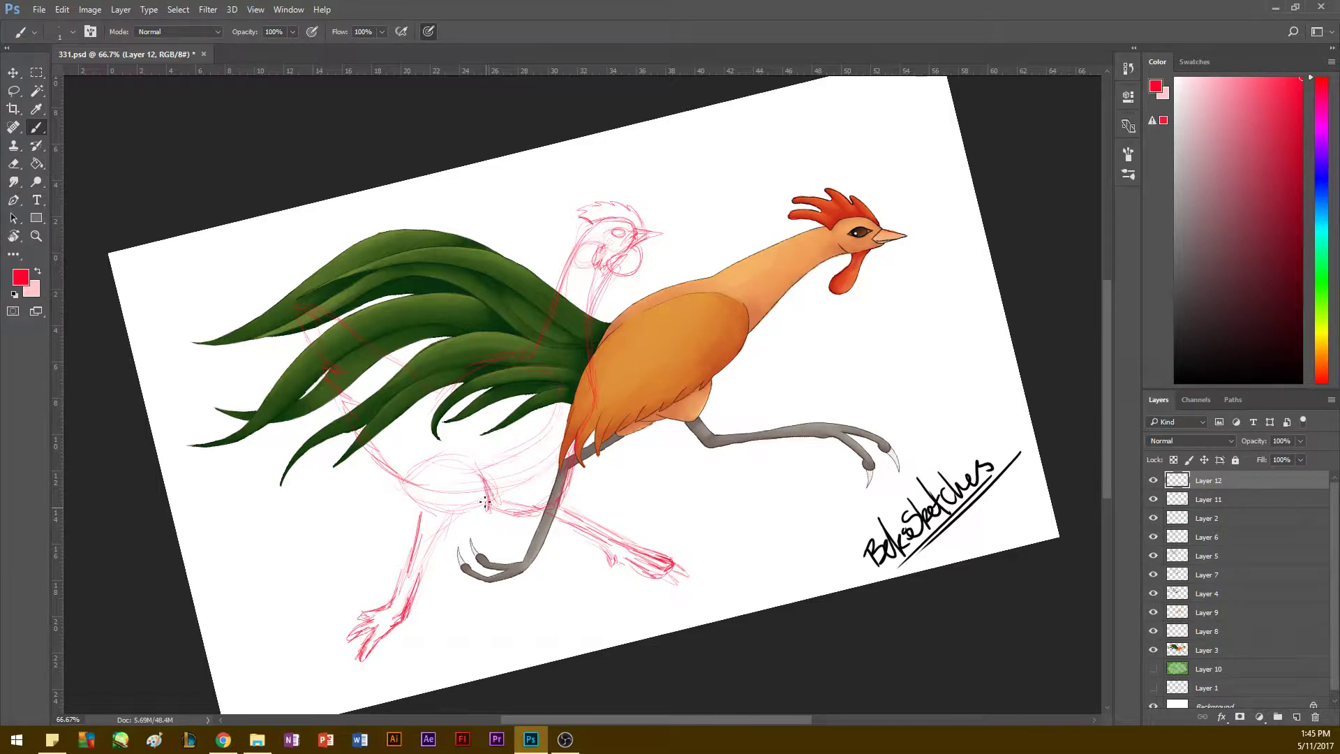
mouse_move(461, 513)
left_mouse_down()
mouse_move(425, 516)
mouse_move(405, 497)
left_mouse_up()
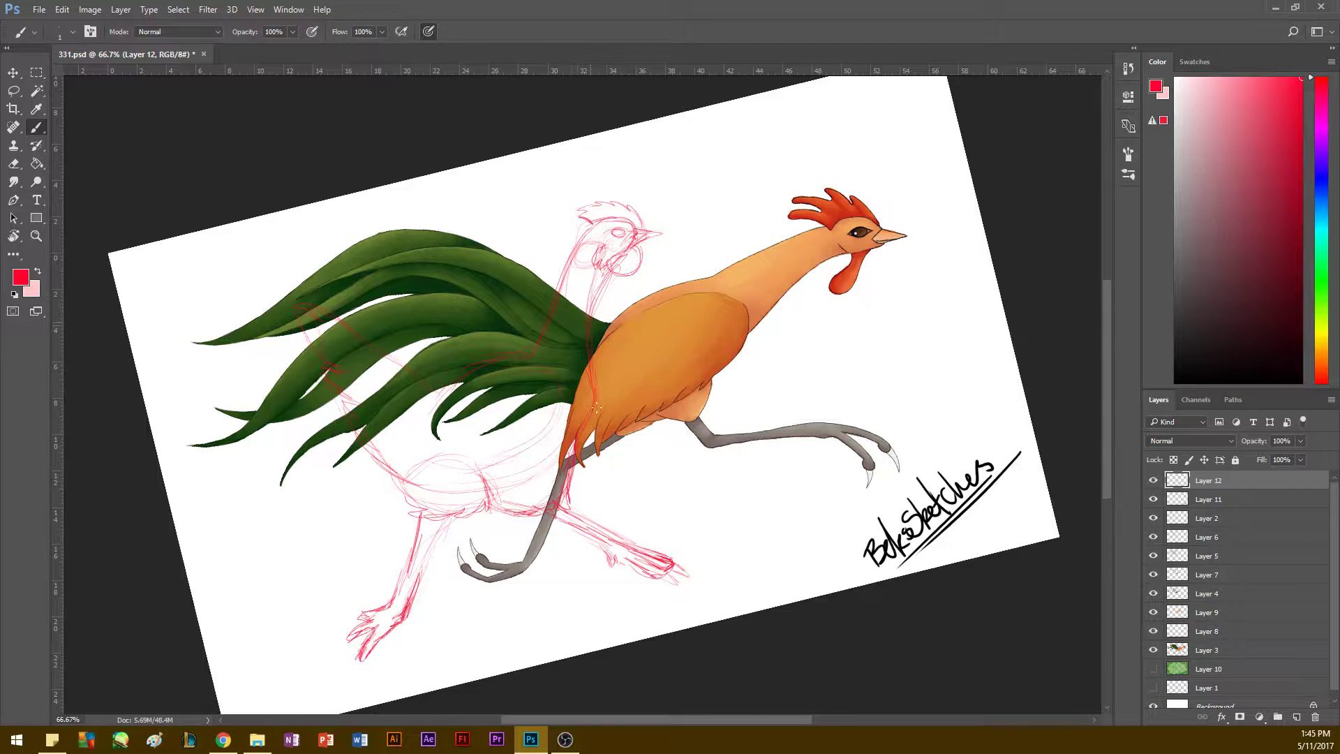
left_click_drag(597, 407, 598, 410)
left_click_drag(451, 468, 398, 461)
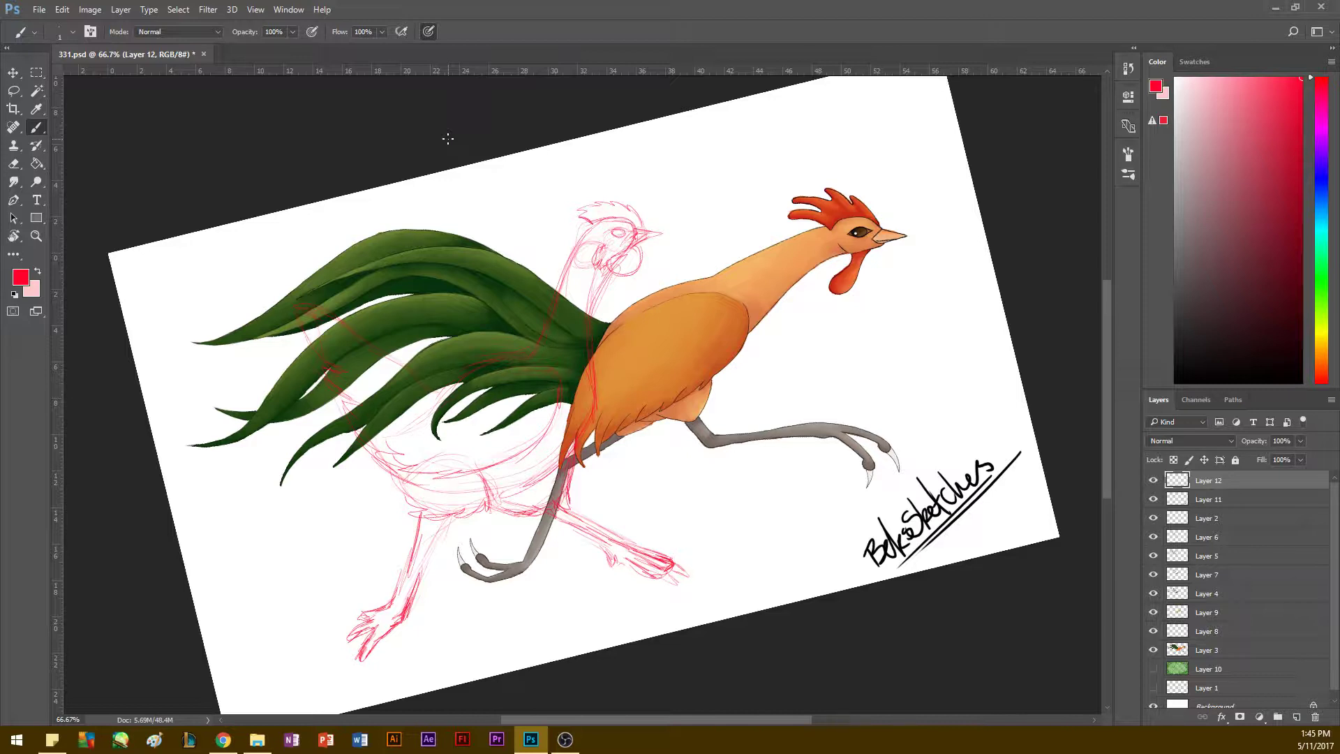
Step: Create a layer group below Layer 12 and move Layers 11, 2, 6, 5, 7, 4, 9, 8 and 3 into it
left_click(35, 236)
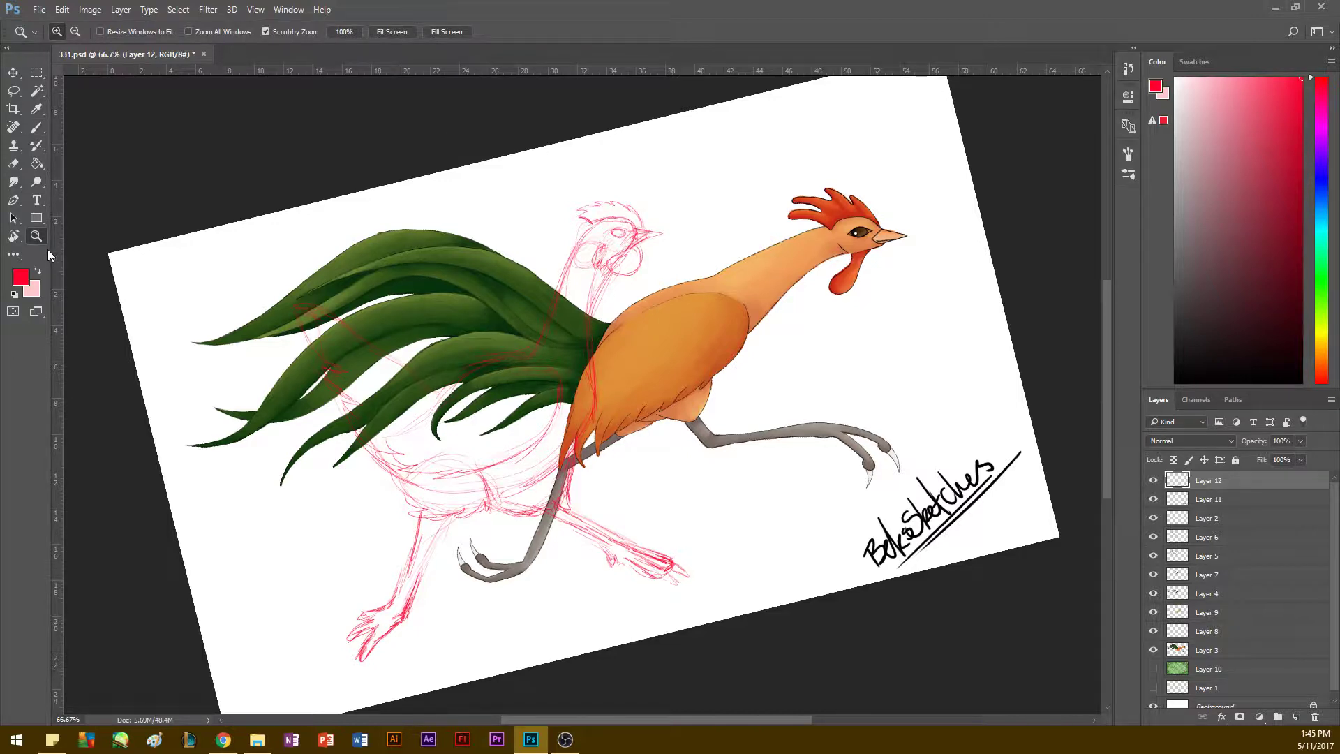
left_click(1210, 504)
left_click(1278, 717)
left_click_drag(1195, 518, 1193, 500)
left_click_drag(1196, 536, 1200, 620)
left_click(1192, 649)
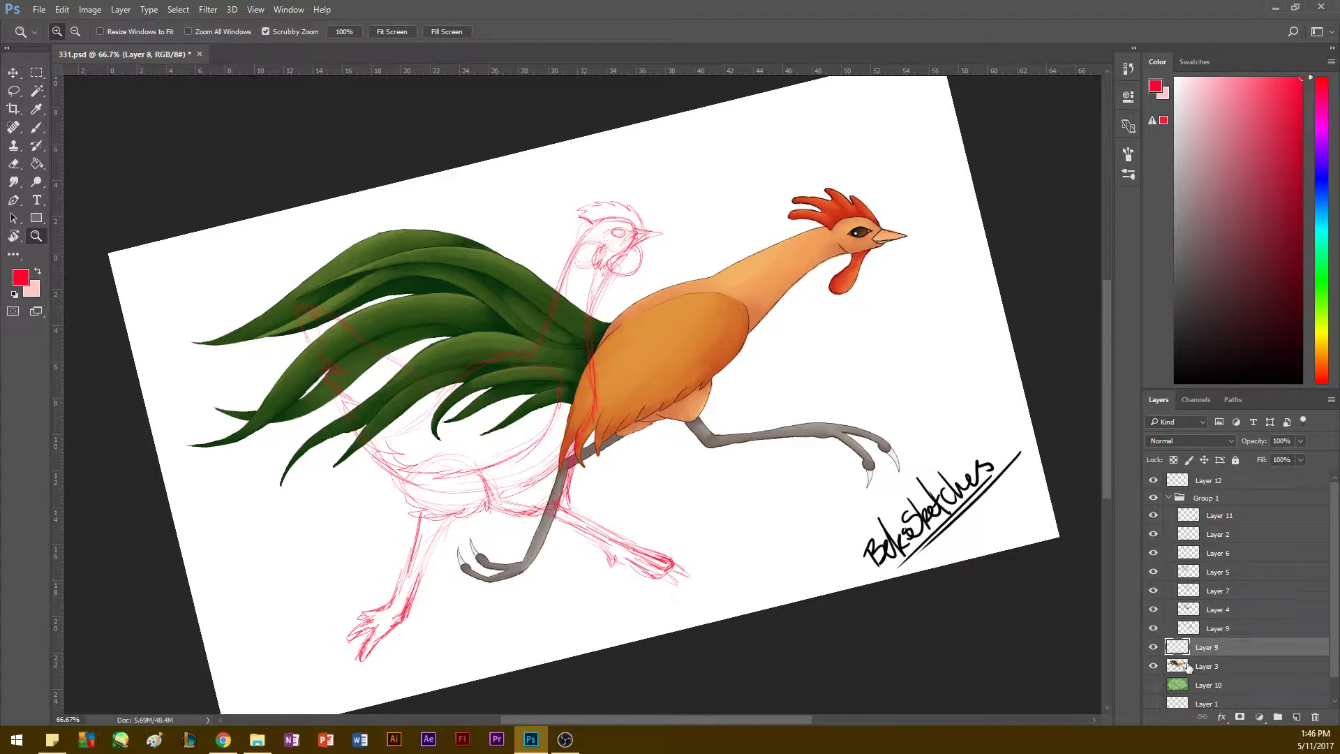
left_click_drag(1189, 668, 1191, 655)
mouse_move(1199, 649)
left_mouse_down()
mouse_move(1201, 637)
mouse_move(1202, 649)
left_mouse_up()
Step: Lower the opacity of the rooster layer group to 43% and make Layer 12 active again
left_click(1206, 498)
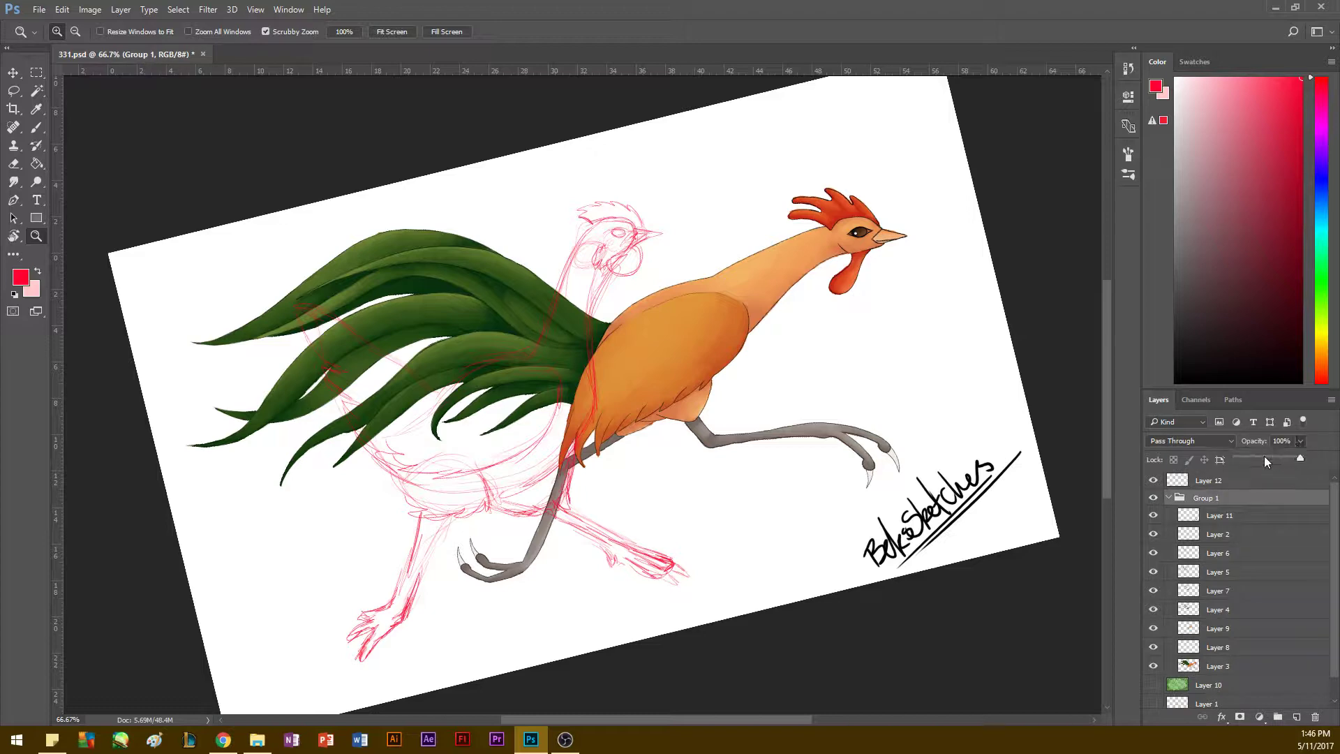
left_click(1265, 458)
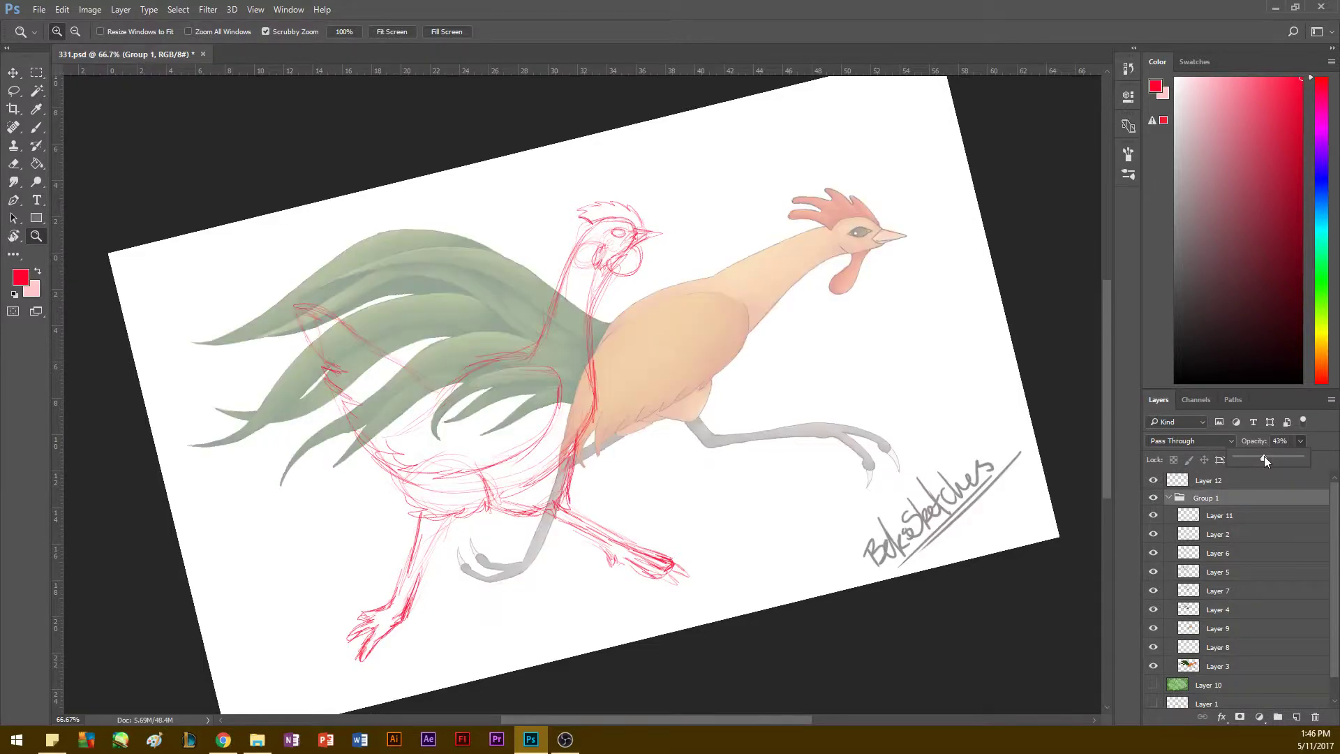
left_click(1186, 482)
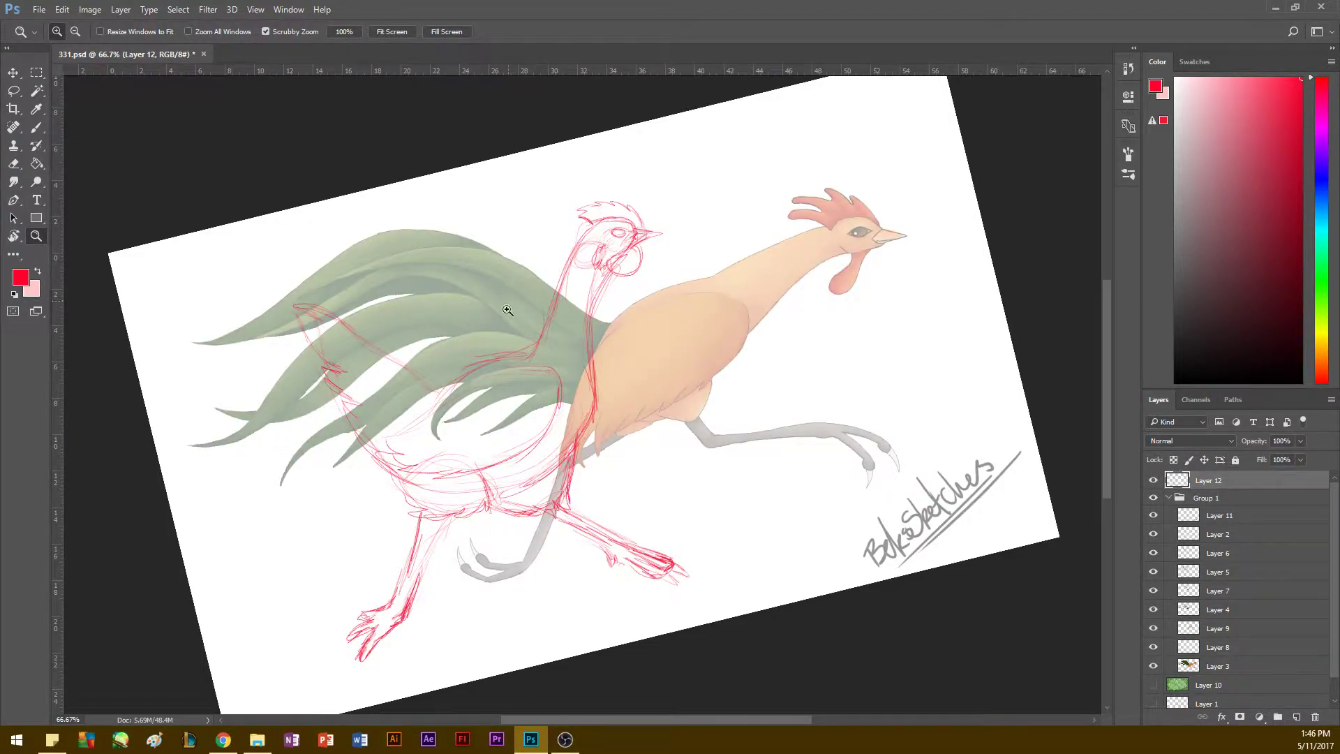
Step: Fade the red sketch on Layer 12 to about 23% opacity and add a new layer above it with black as the drawing color
left_click_drag(507, 311, 502, 283)
key("h")
left_click_drag(607, 229, 599, 290)
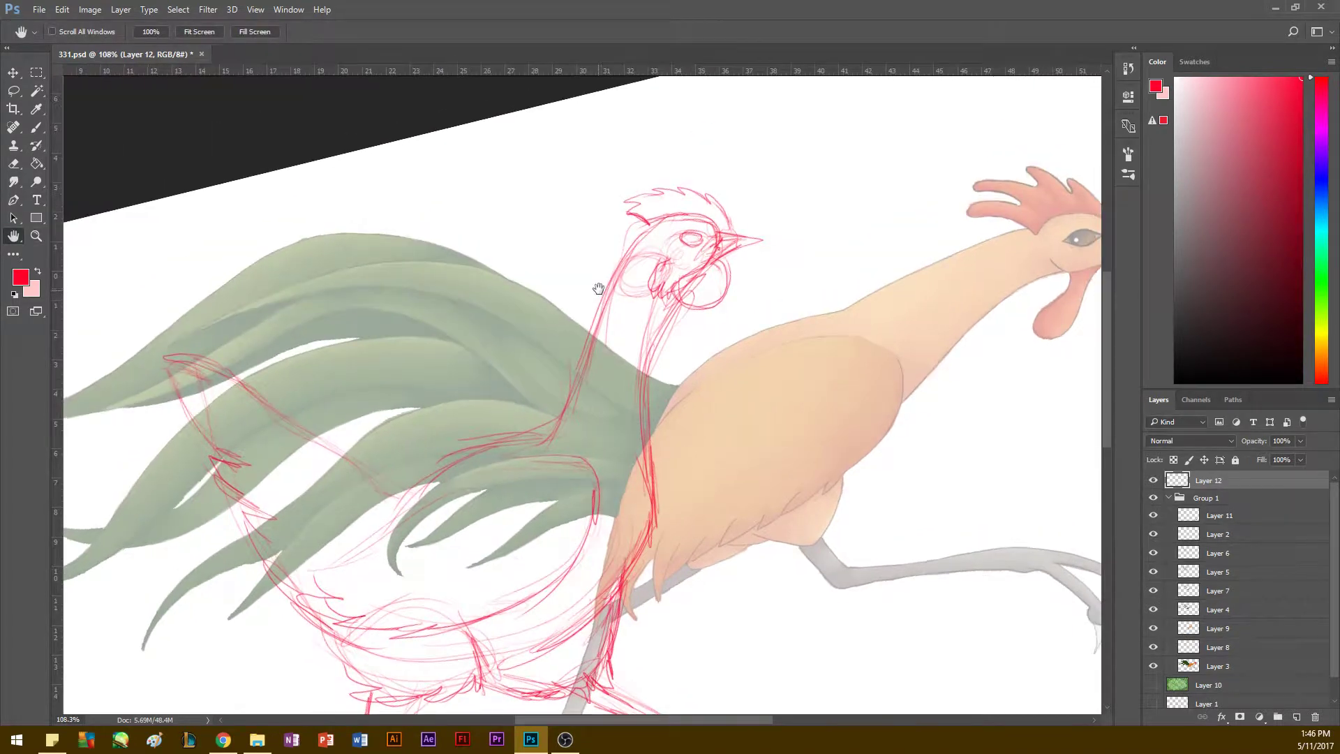
left_click(1300, 442)
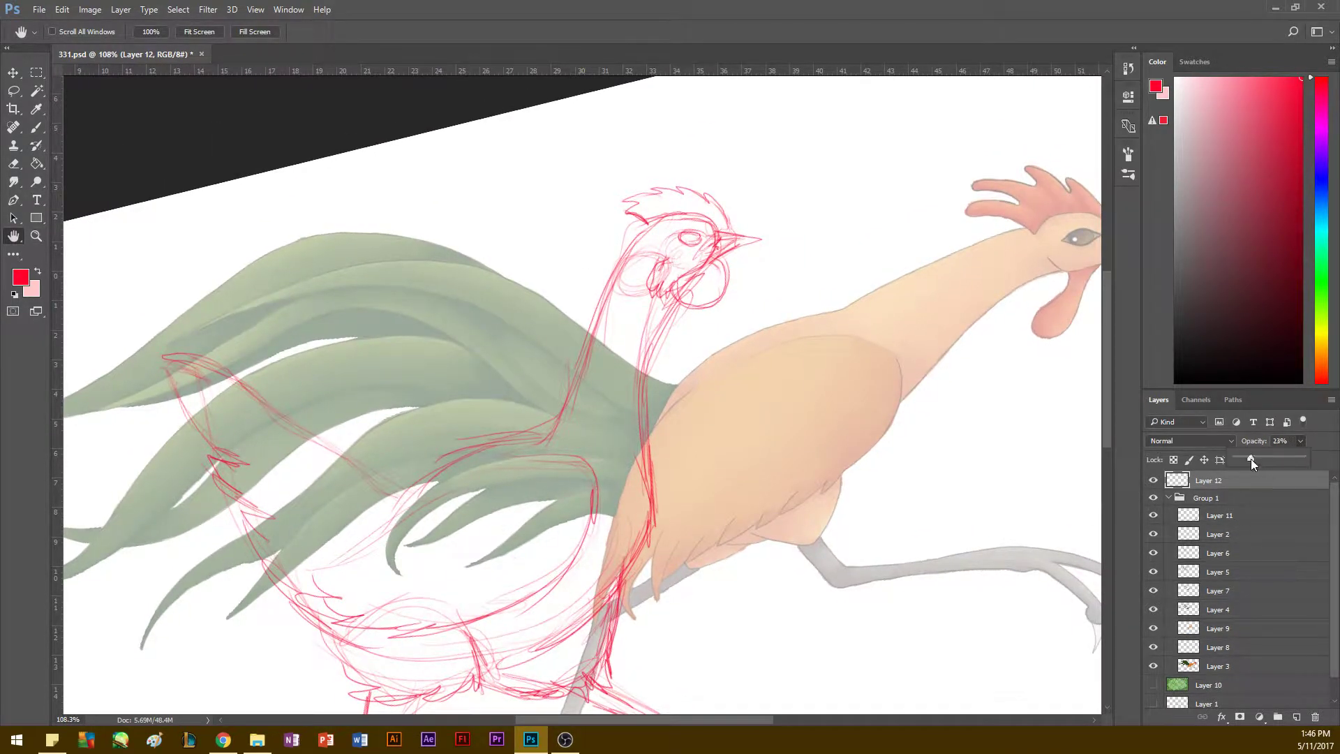
left_click(1297, 717)
left_click_drag(1201, 333, 1139, 413)
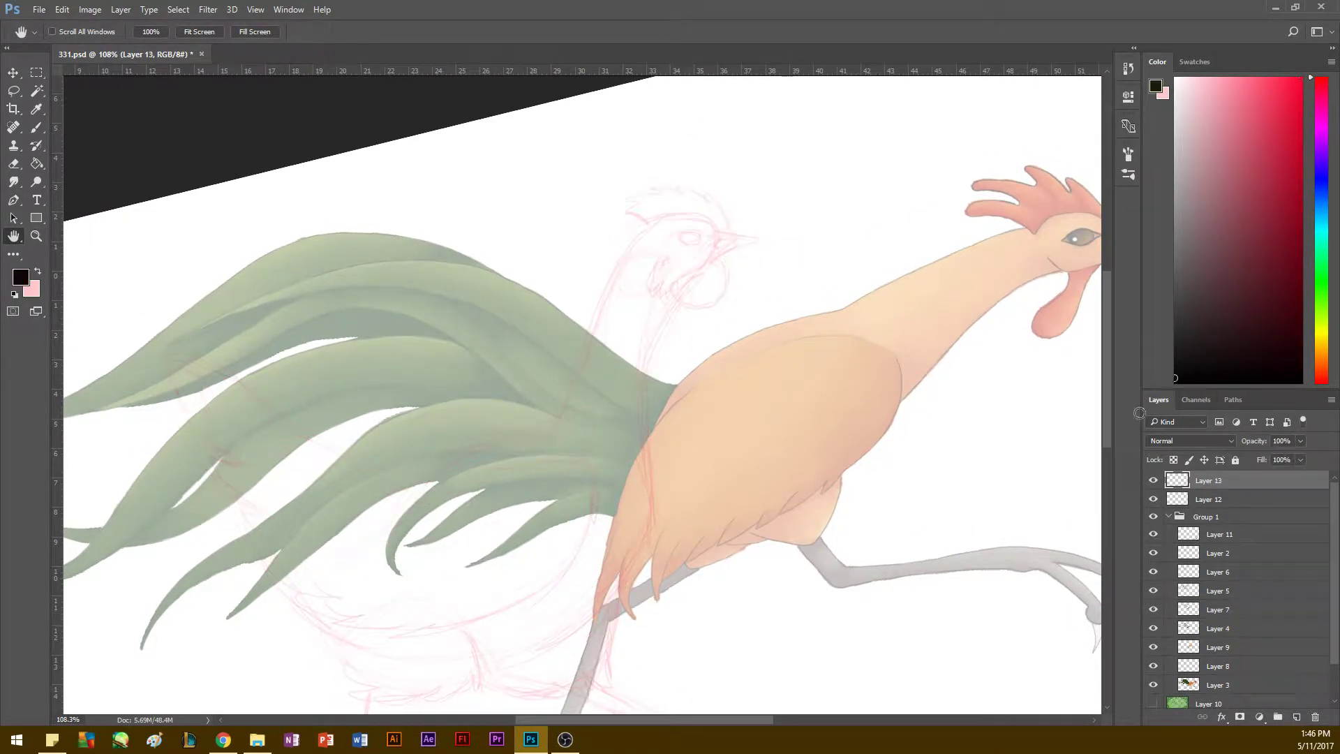
Step: Ink the second chicken's eye with its pupil and the pointed beak in black over the red sketch
key("z")
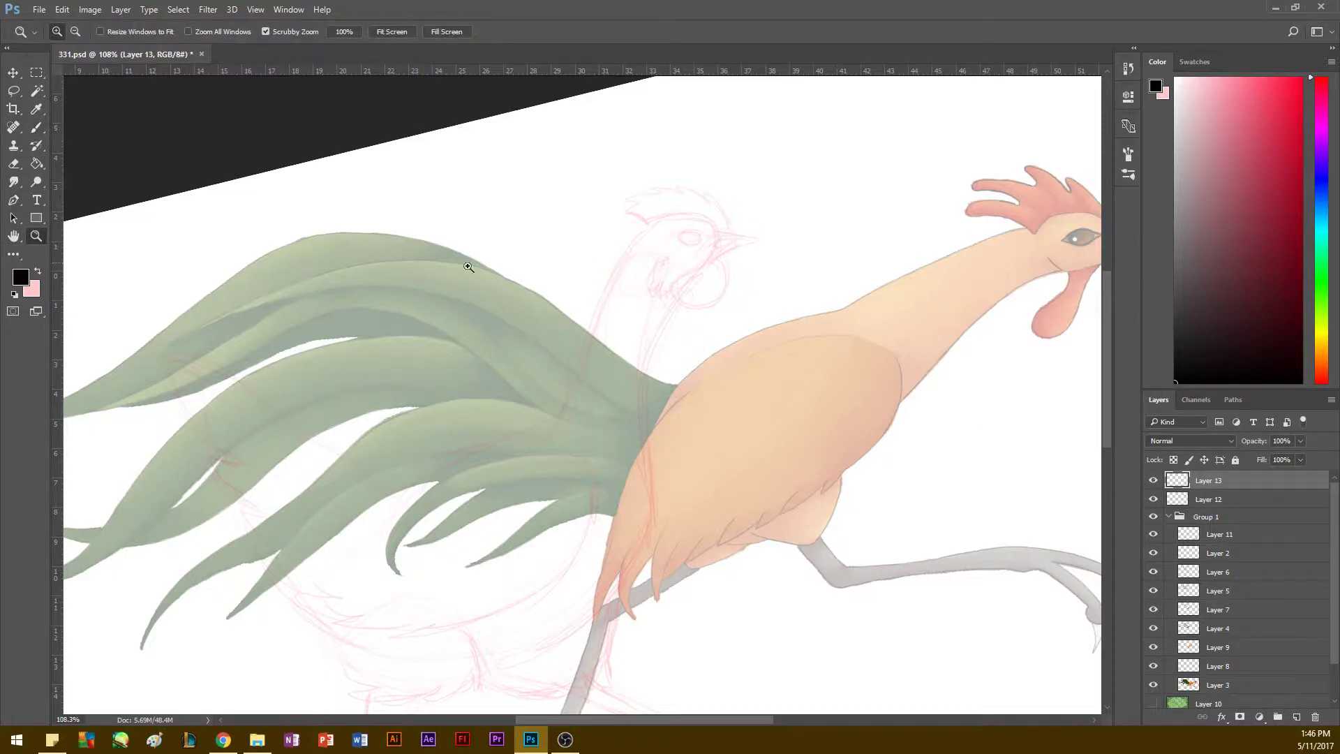
left_click_drag(549, 293, 613, 314)
key("h")
left_click_drag(726, 358, 699, 463)
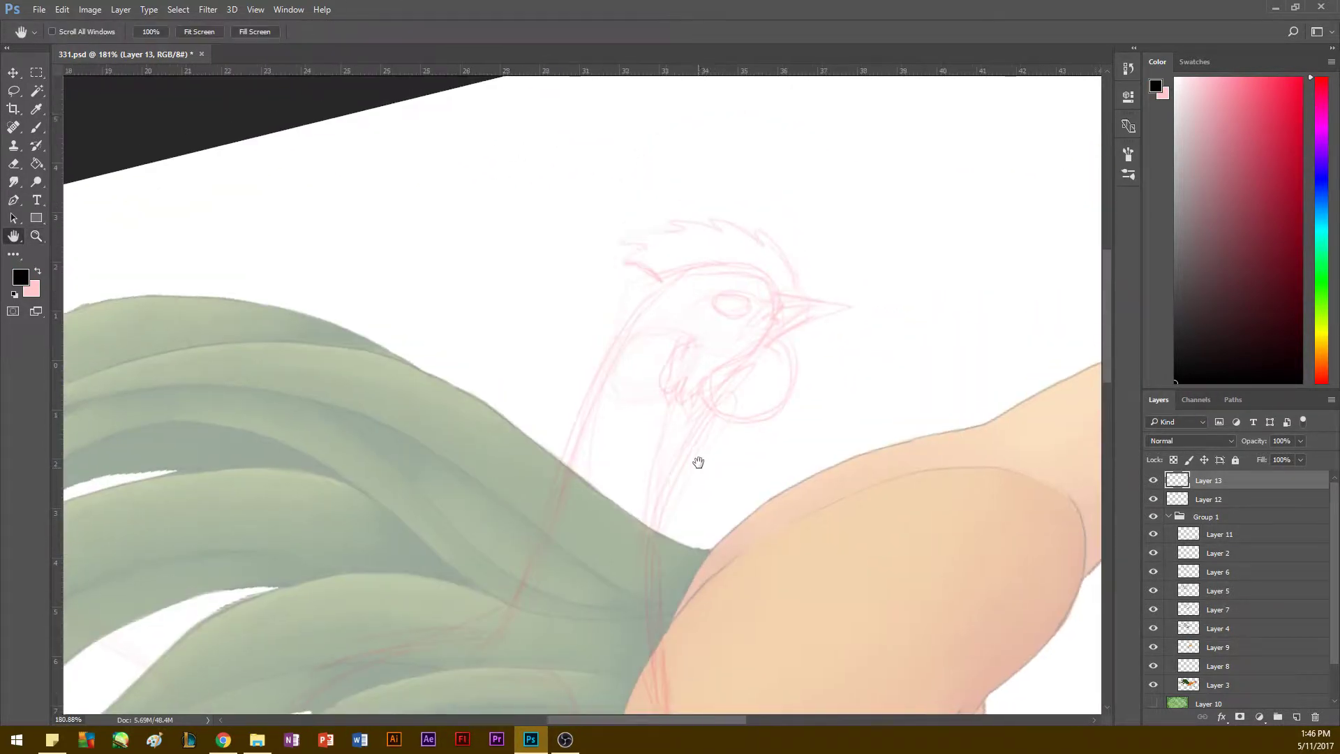
key("r")
left_click_drag(288, 408, 335, 242)
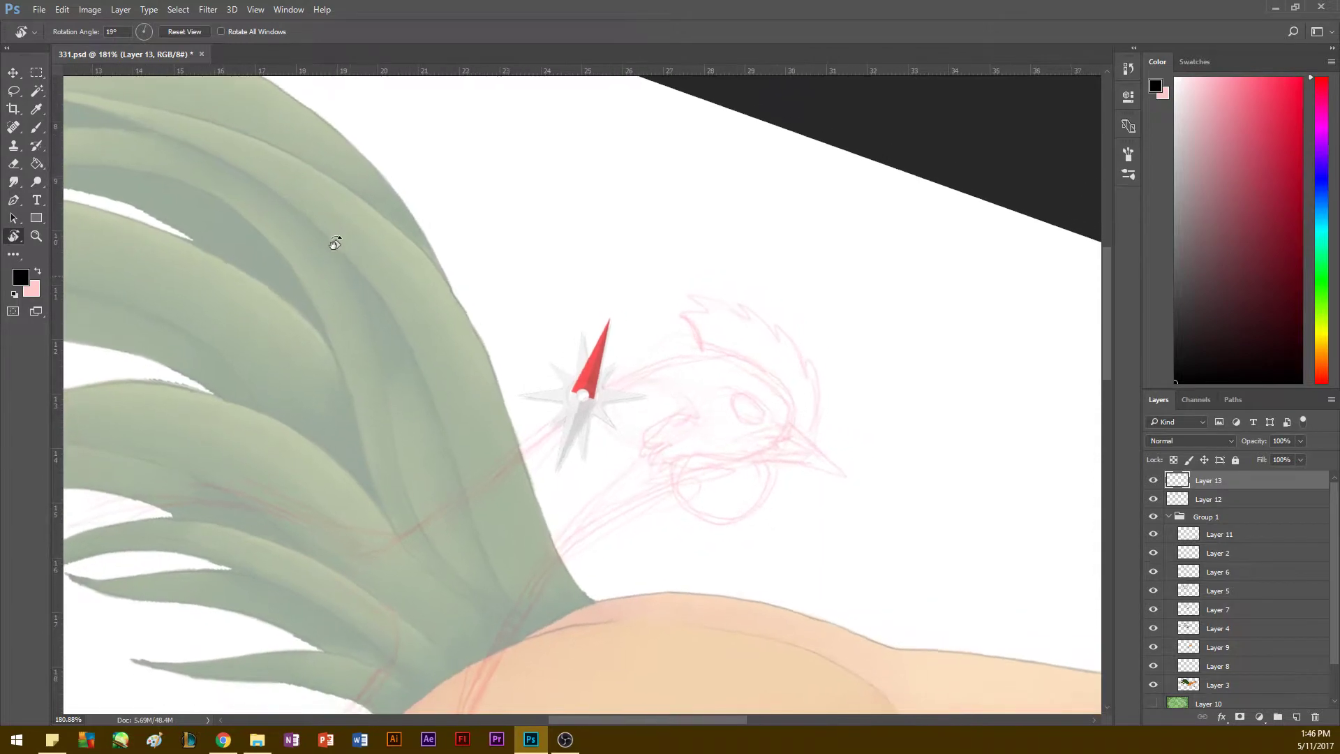
key("b")
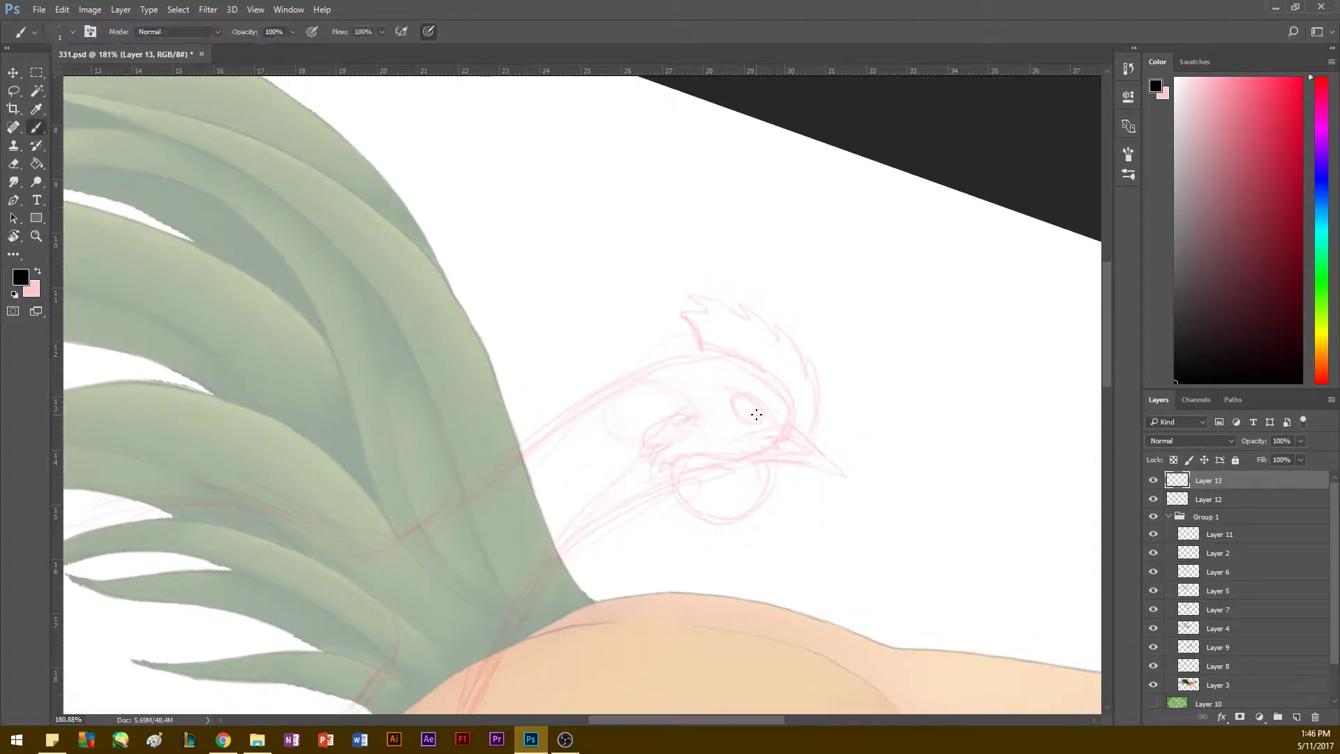
mouse_move(765, 418)
left_mouse_down()
mouse_move(734, 397)
mouse_move(765, 417)
mouse_move(733, 406)
mouse_move(742, 422)
mouse_move(760, 423)
left_mouse_up()
left_click_drag(806, 443, 832, 464)
key("ctrl+z")
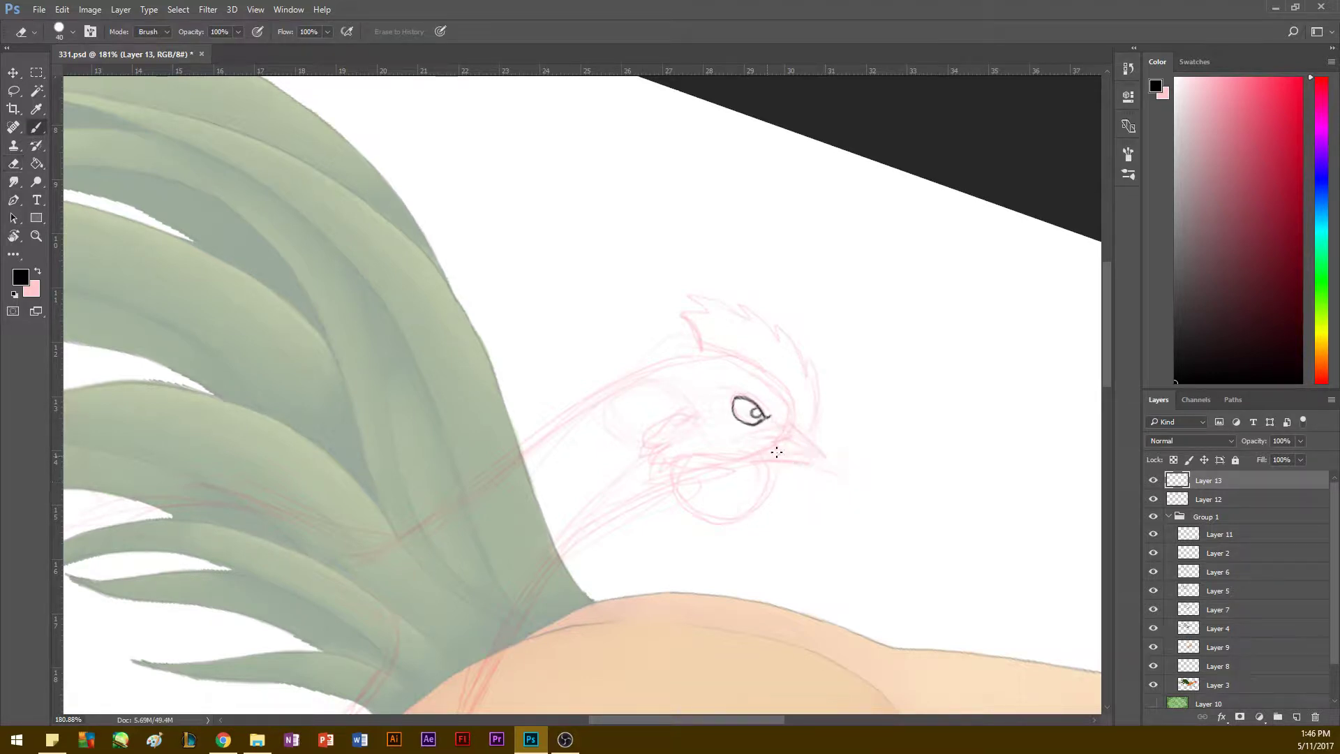
mouse_move(790, 435)
left_mouse_down()
mouse_move(830, 471)
mouse_move(761, 453)
left_mouse_up()
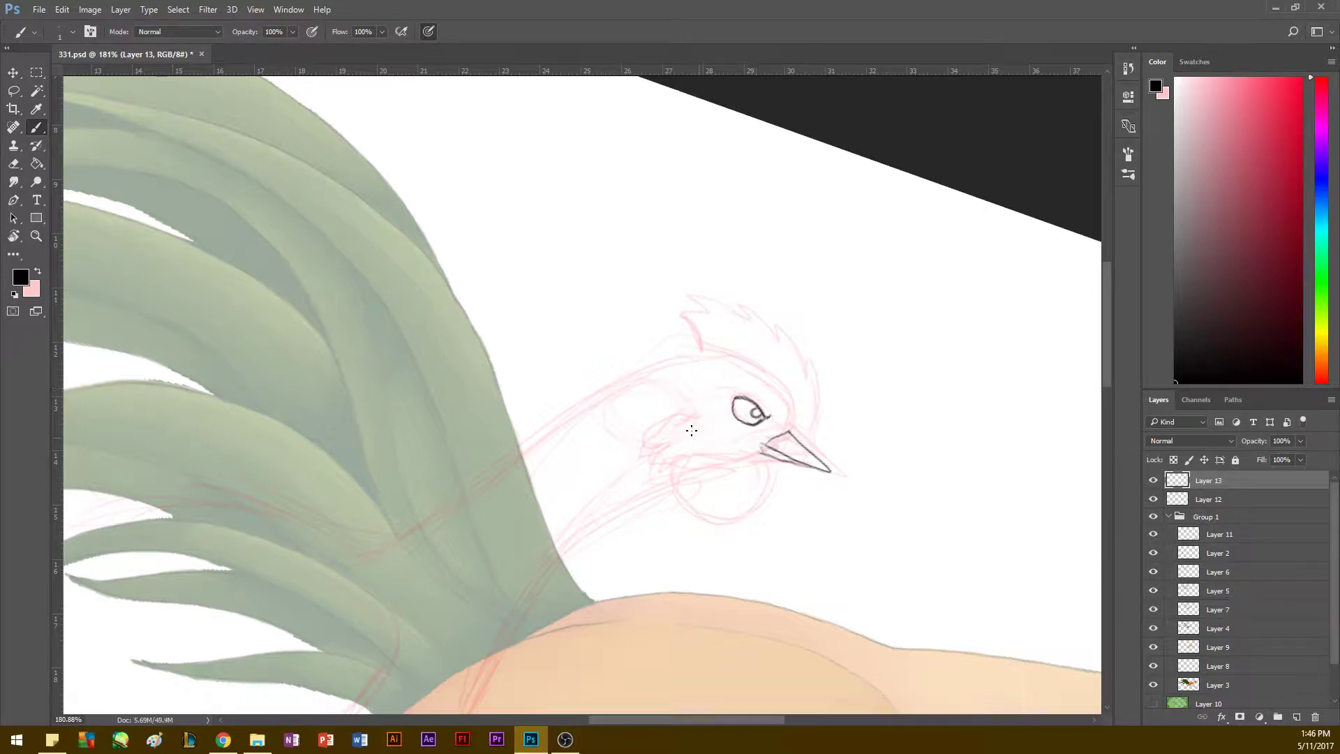
Step: Ink the rounded wattle under the beak, the jaw line and the small lobed ear shape behind it
key("r")
mouse_move(328, 414)
left_mouse_down()
mouse_move(381, 491)
mouse_move(404, 449)
left_mouse_up()
key("b")
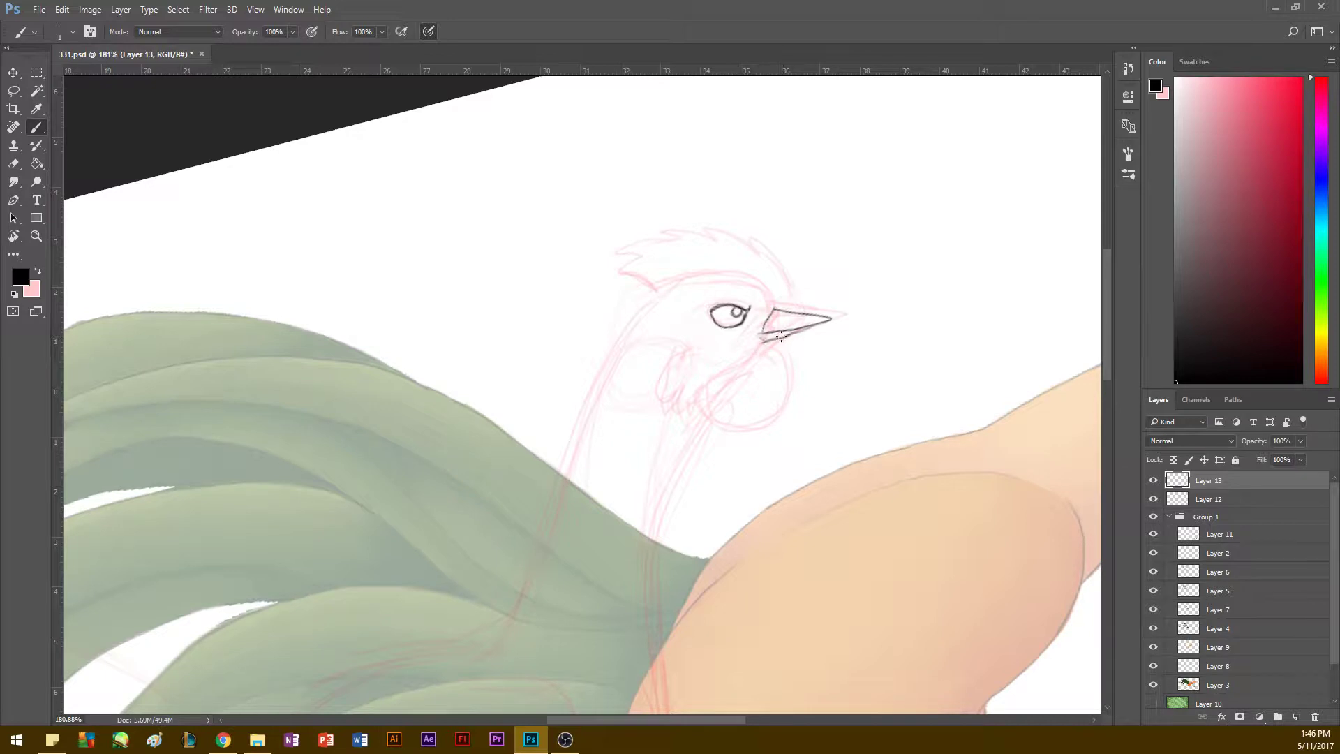
mouse_move(780, 342)
left_mouse_down()
mouse_move(770, 414)
mouse_move(730, 429)
mouse_move(703, 406)
left_mouse_up()
mouse_move(760, 340)
left_mouse_down()
mouse_move(692, 384)
mouse_move(704, 382)
mouse_move(682, 408)
mouse_move(671, 412)
mouse_move(680, 386)
mouse_move(684, 371)
left_mouse_up()
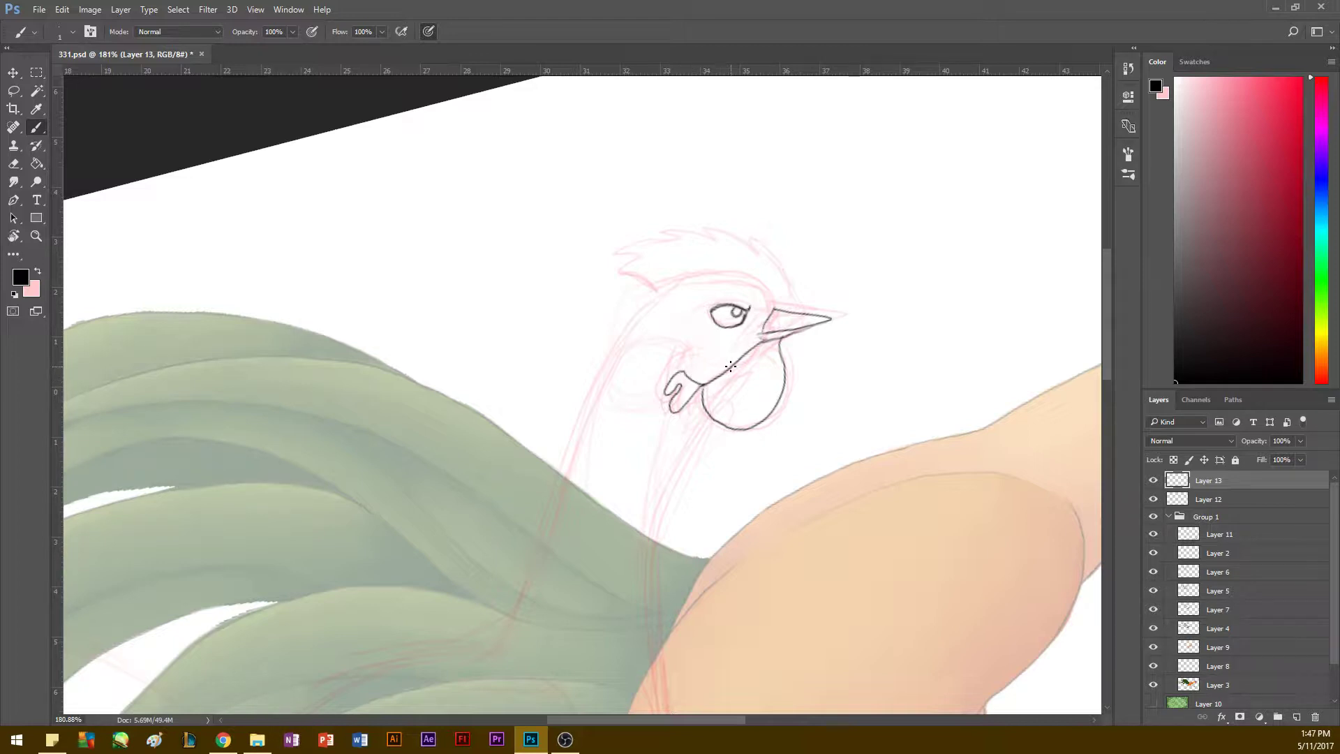
Step: Ink the jagged comb along the top of the second chicken's head, from the beak to the back of the crown
key("r")
left_click_drag(731, 366, 774, 433)
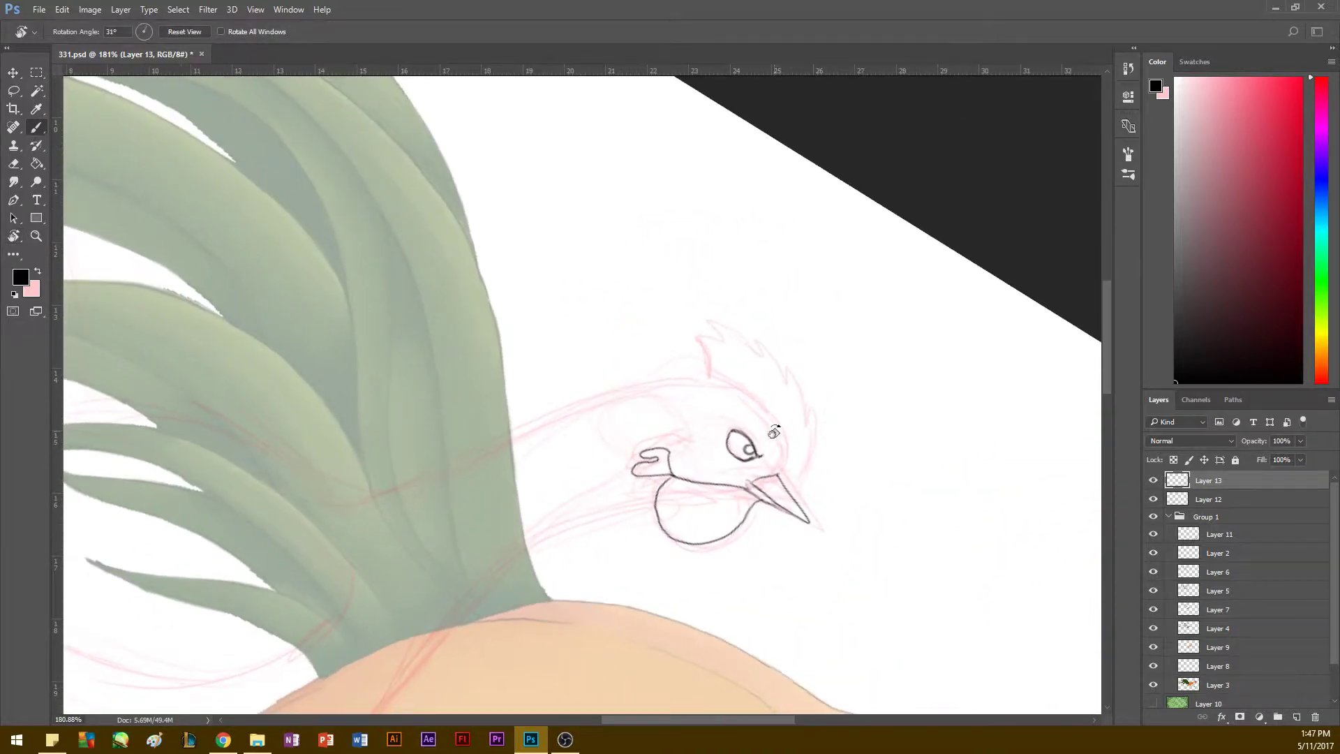
key("b")
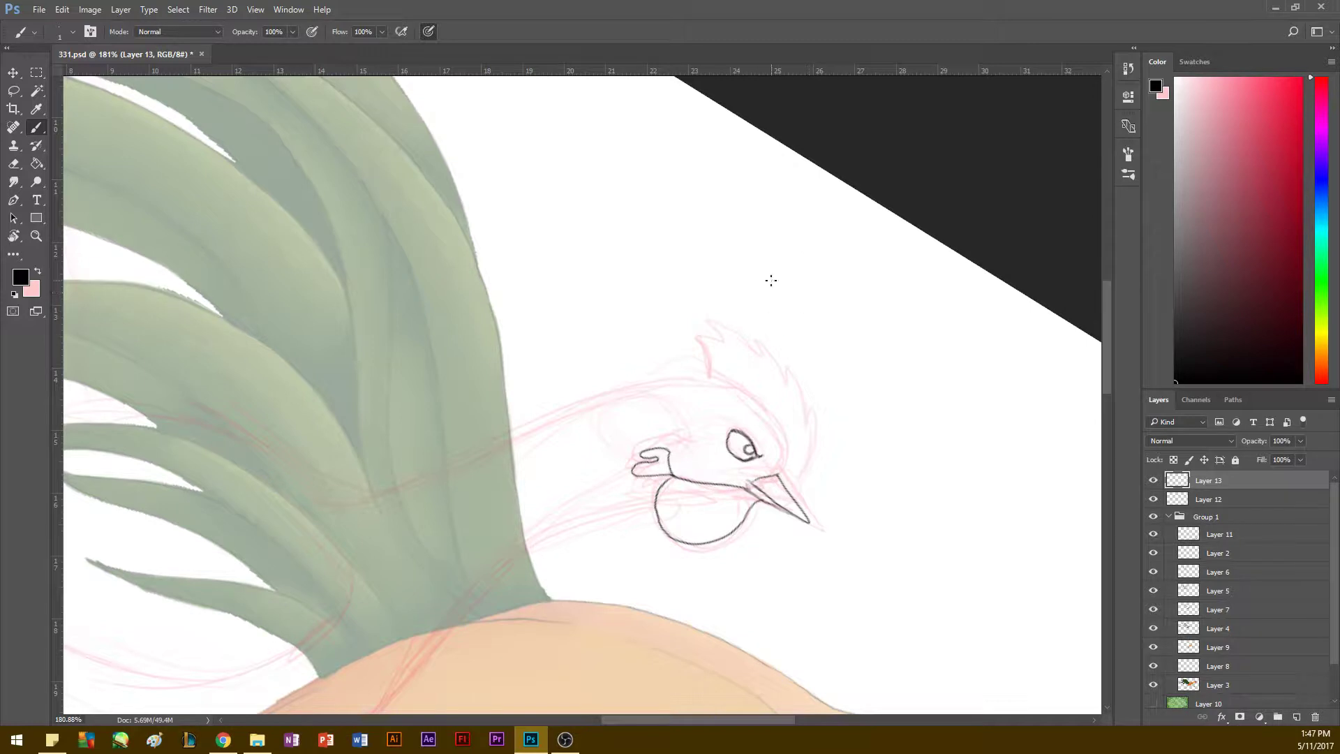
mouse_move(788, 483)
left_mouse_down()
mouse_move(813, 415)
mouse_move(789, 368)
mouse_move(785, 382)
mouse_move(753, 338)
mouse_move(760, 353)
mouse_move(708, 320)
mouse_move(722, 337)
mouse_move(695, 337)
mouse_move(707, 388)
mouse_move(740, 405)
mouse_move(778, 466)
left_mouse_up()
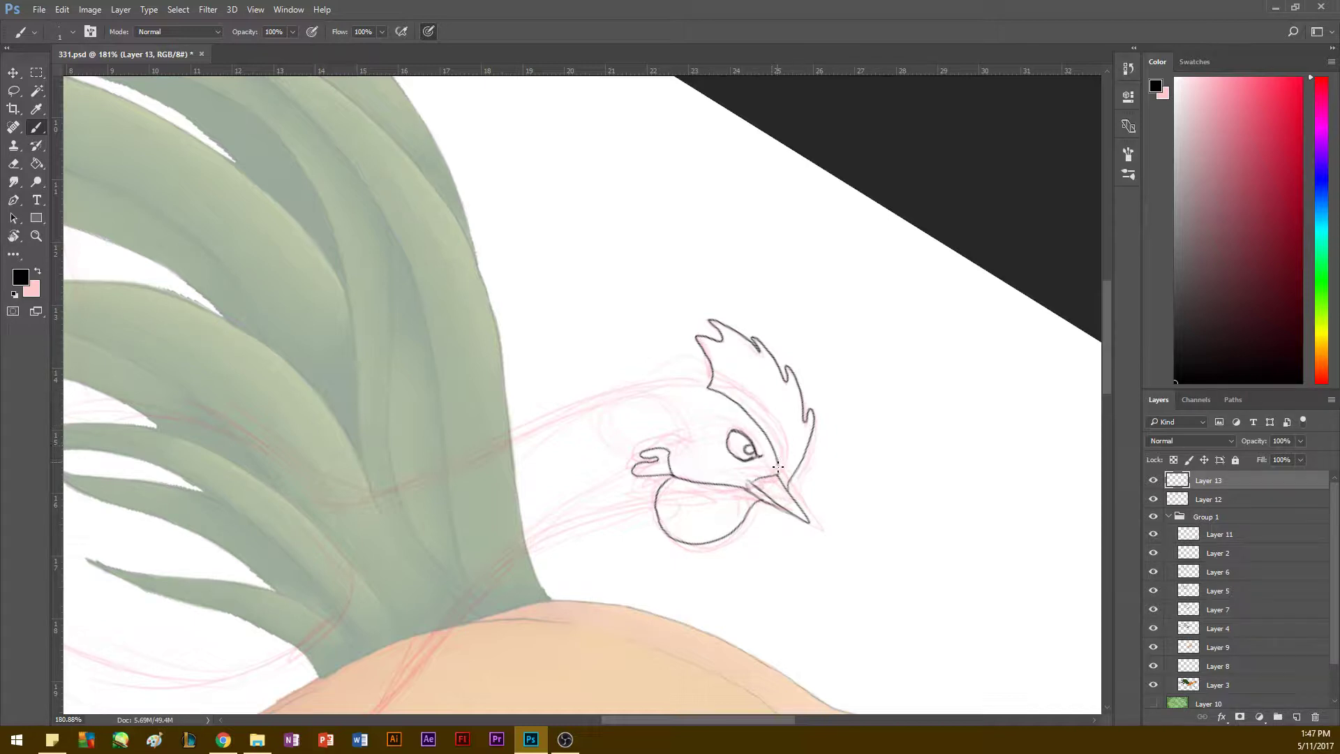
Step: Ink the front of the neck from the wattle down to the chest, with small feather tufts at both ends
key("r")
mouse_move(311, 265)
left_mouse_down()
mouse_move(338, 371)
mouse_move(470, 458)
mouse_move(494, 467)
mouse_move(407, 413)
mouse_move(411, 388)
mouse_move(517, 389)
mouse_move(240, 287)
mouse_move(311, 438)
left_mouse_up()
key("b")
key("r")
key("h")
left_click_drag(405, 365, 508, 381)
key("b")
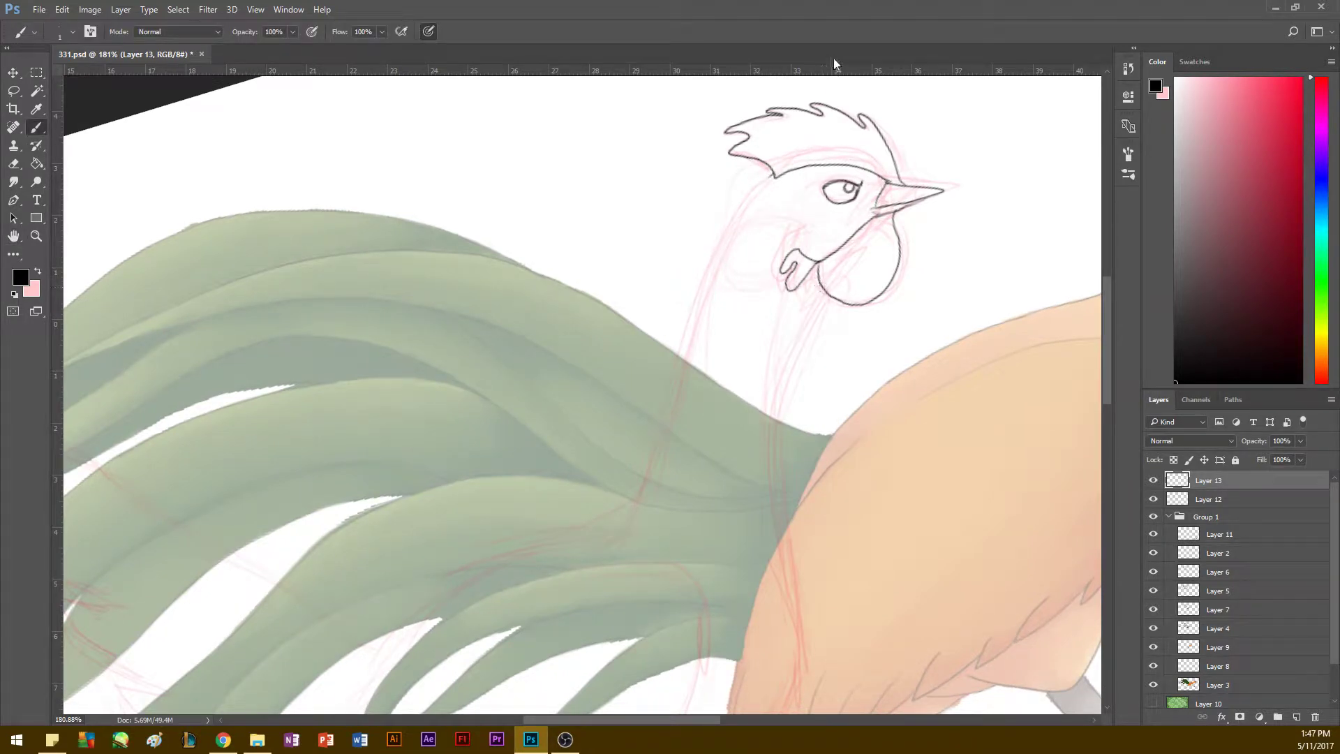
left_click_drag(823, 290, 802, 344)
left_click_drag(794, 361, 781, 467)
key("space")
mouse_move(706, 485)
left_mouse_down()
mouse_move(682, 457)
mouse_move(688, 356)
mouse_move(691, 323)
mouse_move(730, 270)
left_mouse_up()
mouse_move(792, 303)
left_mouse_down()
mouse_move(815, 523)
mouse_move(811, 538)
left_mouse_up()
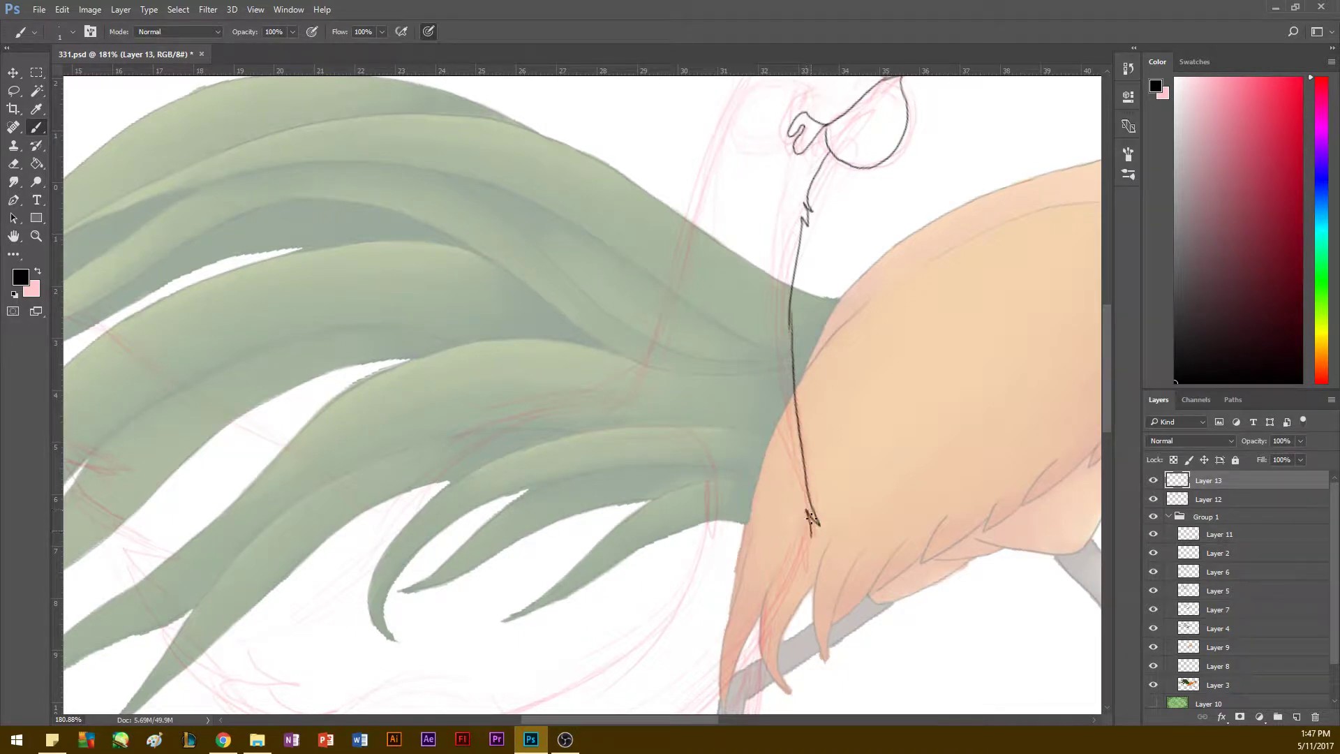
Step: Clean up the join in the front neck line with the eraser, reducing the eraser size for finer control
key("e")
mouse_move(795, 360)
left_mouse_down()
mouse_move(791, 295)
mouse_move(794, 401)
mouse_move(797, 370)
left_mouse_up()
key("b")
key("e")
key("bracketleft")
key("bracketleft")
key("bracketleft")
key("bracketleft")
key("bracketleft")
key("bracketleft")
key("bracketleft")
key("bracketleft")
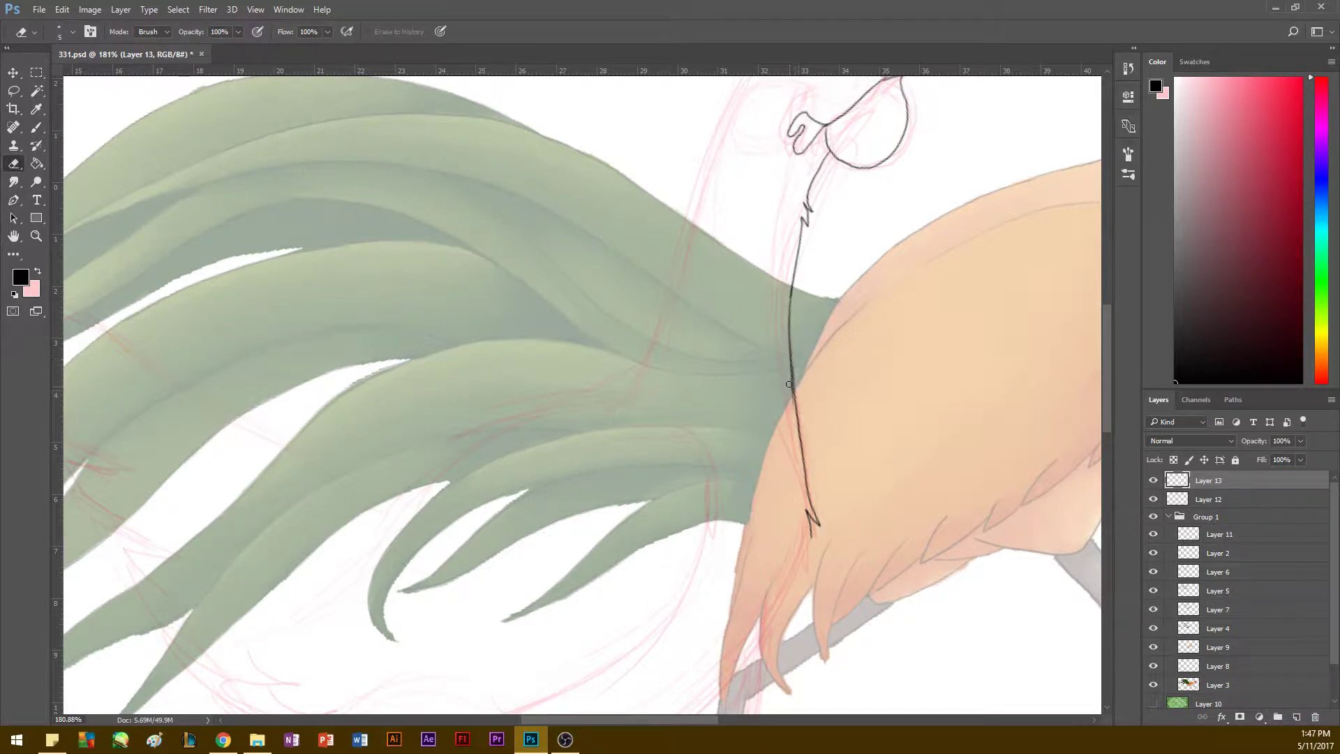
Step: Ink the curved breast line from the chest tuft down to the belly
key("r")
mouse_move(700, 442)
left_mouse_down()
mouse_move(736, 317)
mouse_move(530, 238)
mouse_move(355, 422)
mouse_move(377, 412)
left_mouse_up()
key("b")
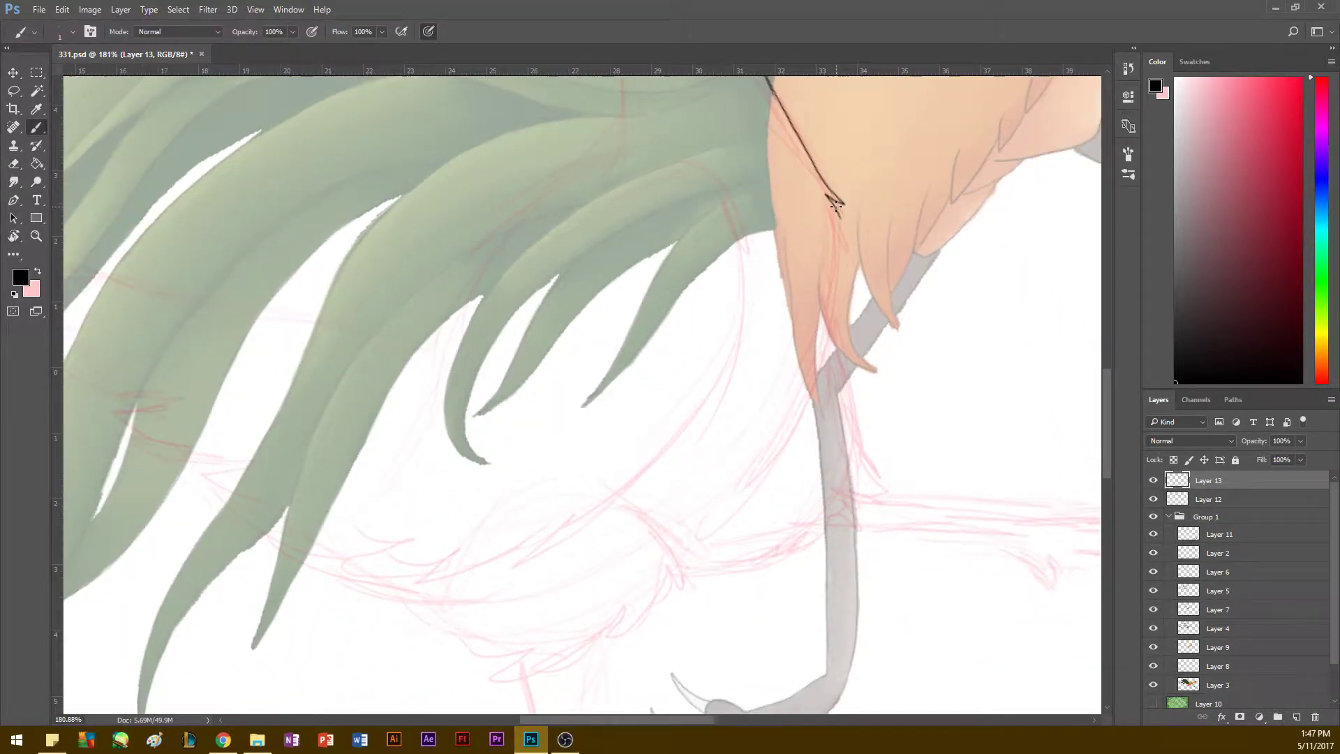
mouse_move(832, 215)
left_mouse_down()
mouse_move(826, 349)
mouse_move(800, 418)
mouse_move(756, 489)
mouse_move(677, 548)
left_mouse_up()
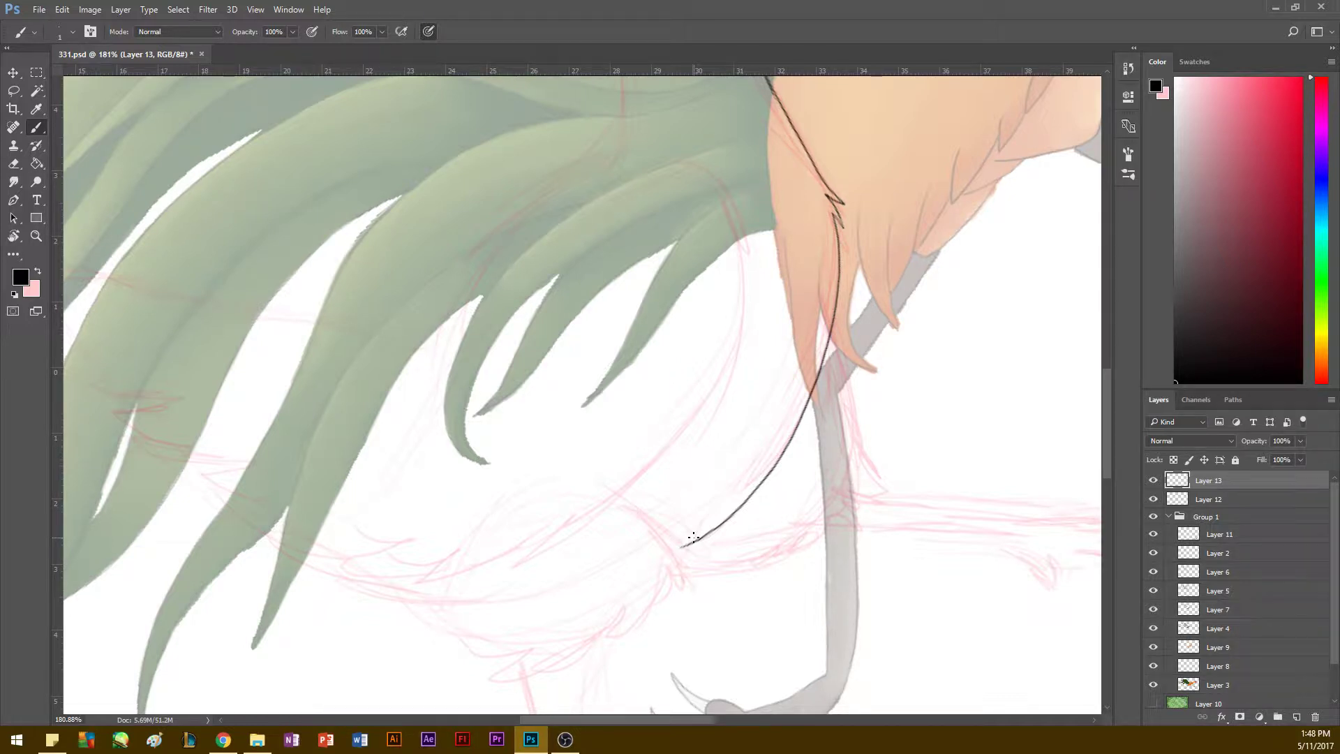
Step: Ink the short rounded front edge at the shoulder of the wing
key("r")
mouse_move(319, 442)
left_mouse_down()
mouse_move(287, 479)
mouse_move(333, 450)
left_mouse_up()
left_click_drag(319, 294, 326, 260)
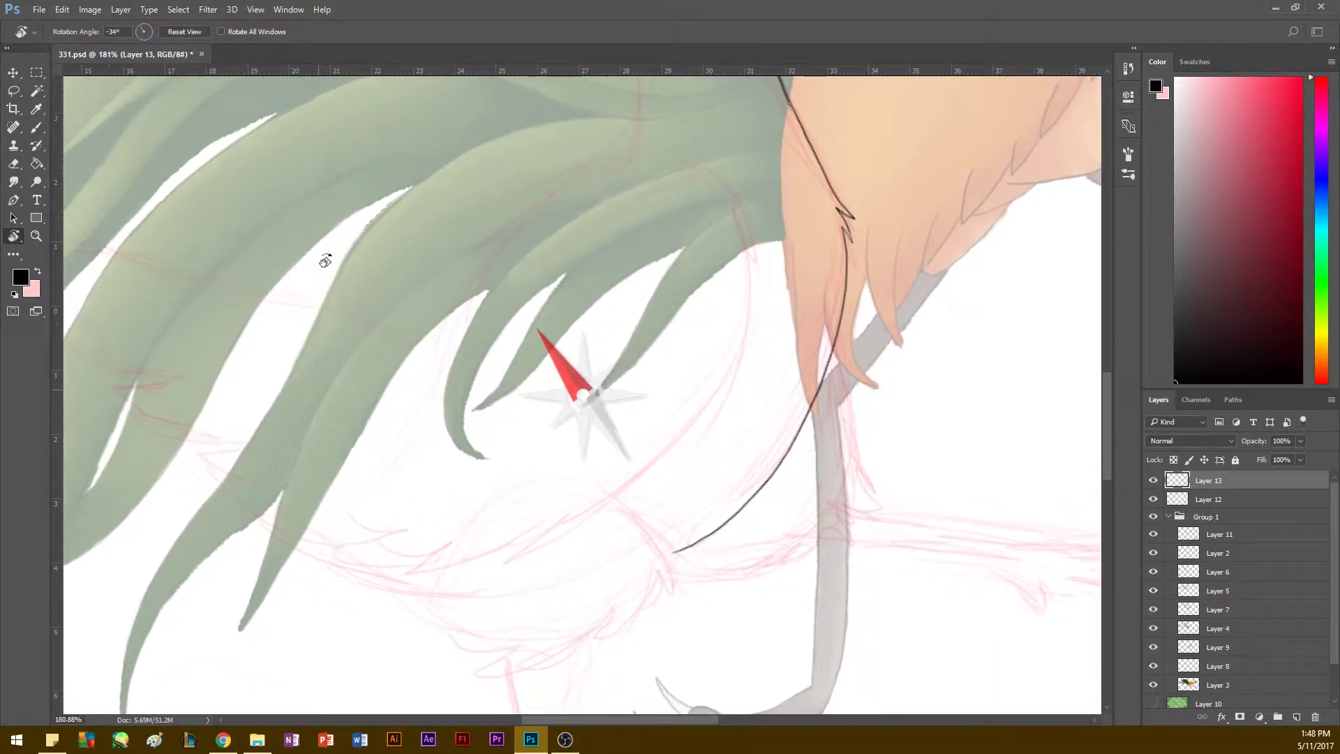
key("b")
mouse_move(695, 169)
left_mouse_down()
mouse_move(728, 194)
mouse_move(753, 257)
left_mouse_up()
Step: Ink the wing's long lower edge with pointed feather tips and bring its upper edge back toward the shoulder
key("r")
mouse_move(186, 350)
left_mouse_down()
mouse_move(263, 500)
mouse_move(389, 568)
mouse_move(438, 490)
left_mouse_up()
key("b")
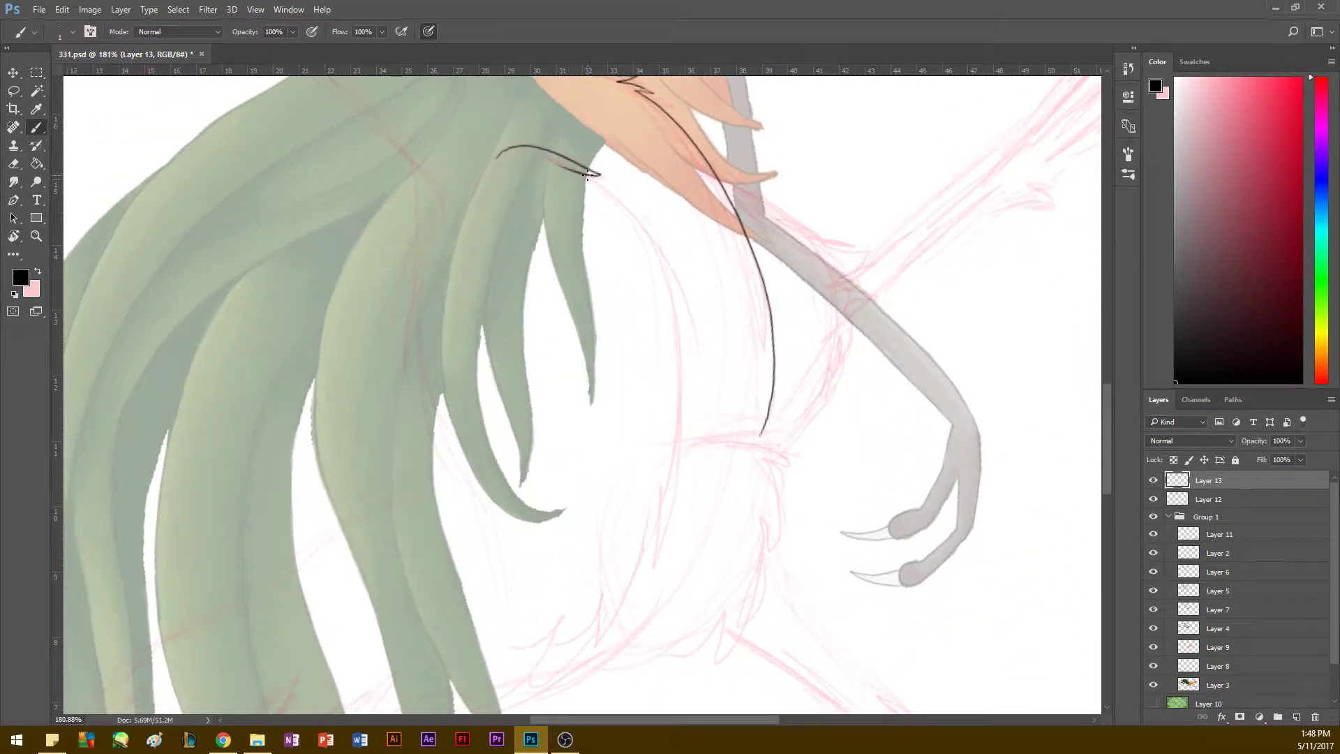
mouse_move(587, 177)
left_mouse_down()
mouse_move(656, 257)
mouse_move(686, 455)
mouse_move(657, 584)
mouse_move(661, 492)
mouse_move(655, 556)
mouse_move(595, 644)
left_mouse_up()
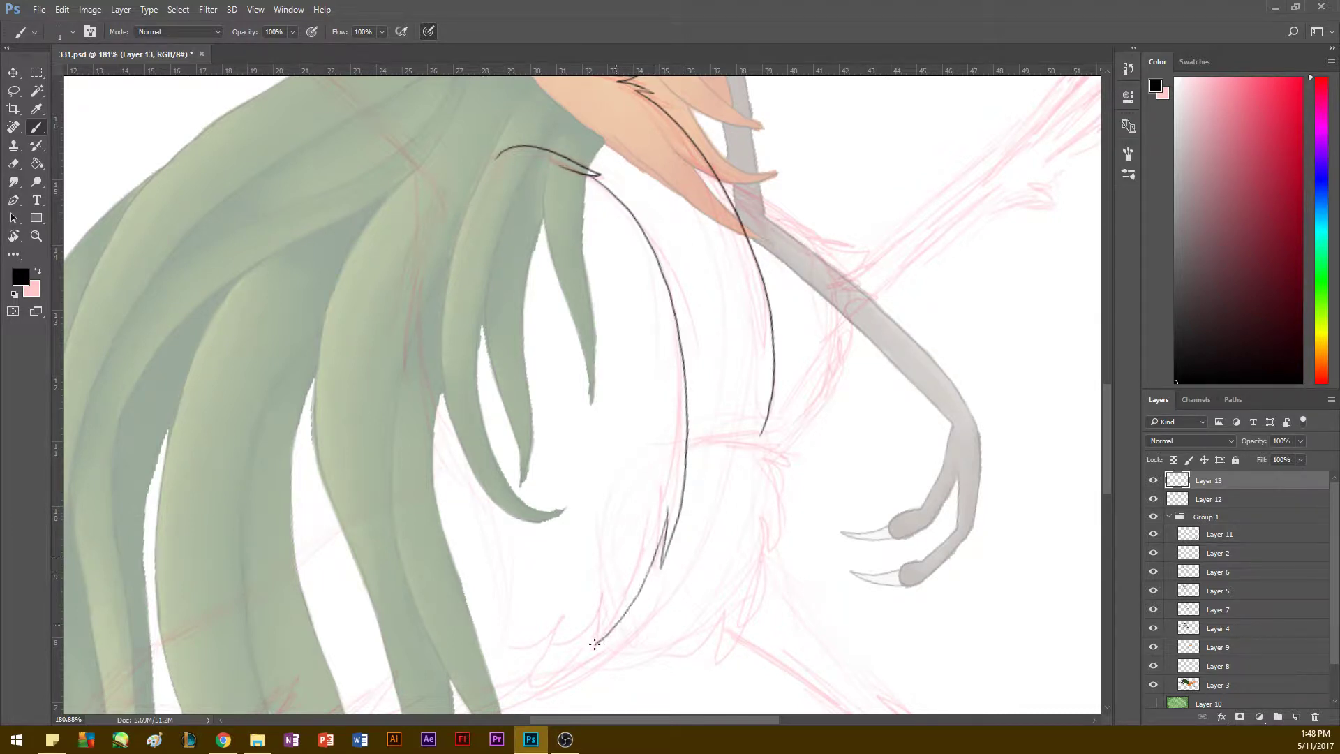
left_click_drag(556, 517, 578, 472)
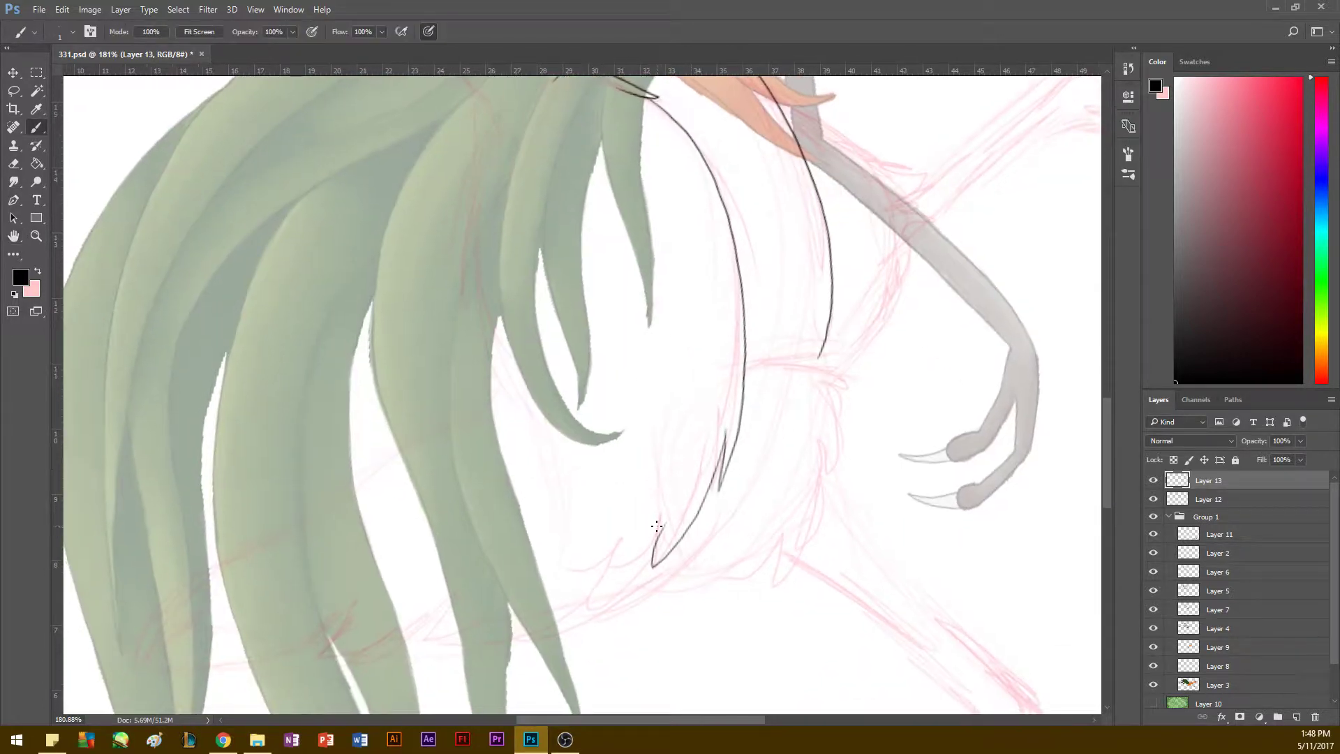
mouse_move(656, 525)
left_mouse_down()
mouse_move(652, 555)
mouse_move(566, 603)
mouse_move(573, 520)
mouse_move(536, 441)
mouse_move(520, 204)
left_mouse_up()
Step: Try to ink the back of the neck starting from the rear of the comb
key("space")
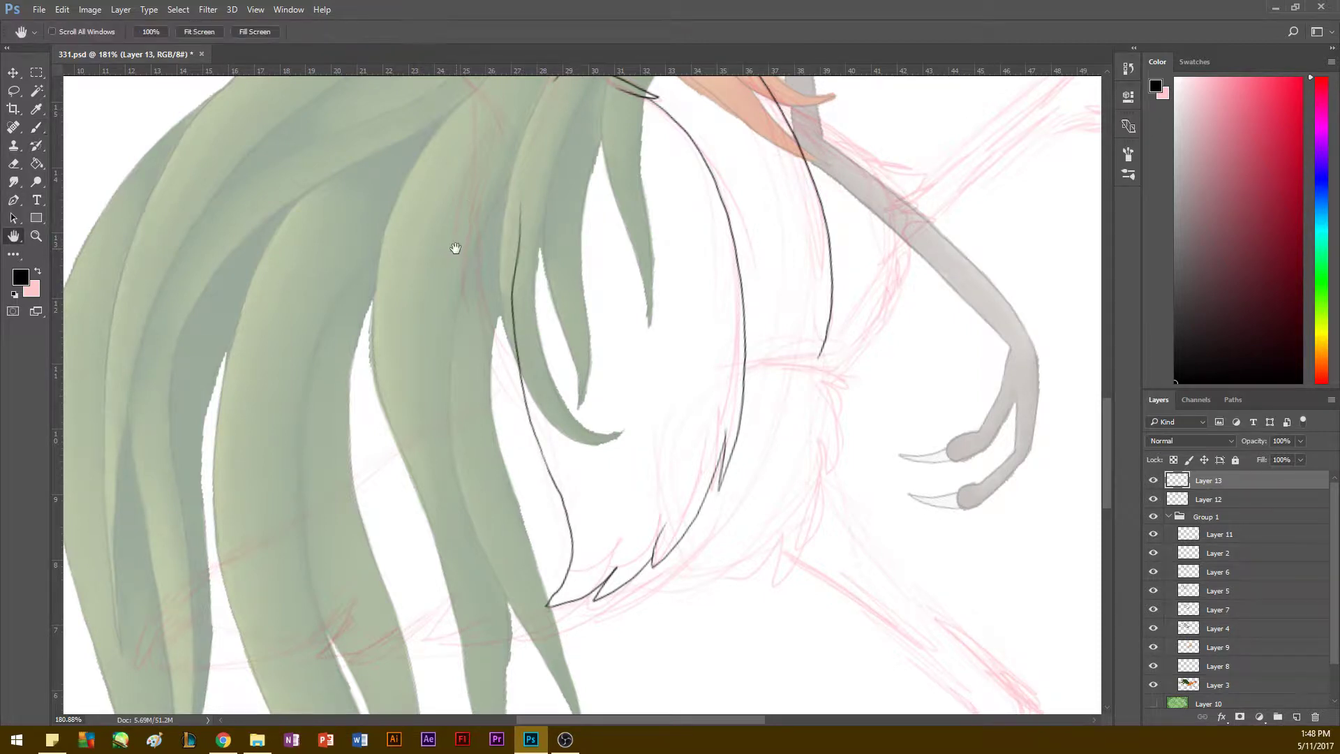
mouse_move(455, 248)
left_mouse_down()
mouse_move(440, 343)
mouse_move(528, 288)
left_mouse_up()
key("e")
key("b")
key("r")
left_click_drag(508, 206, 612, 270)
key("space")
mouse_move(684, 357)
left_mouse_down()
mouse_move(545, 416)
mouse_move(428, 416)
left_mouse_up()
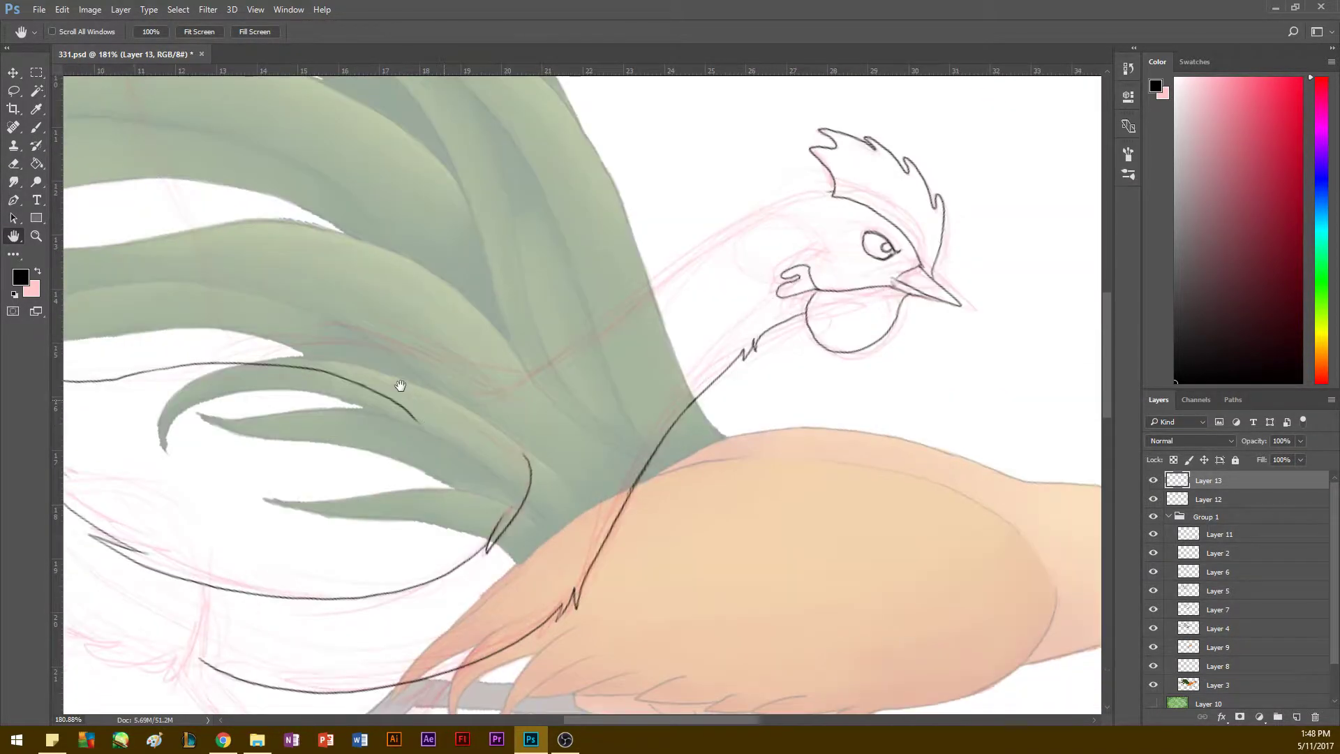
mouse_move(300, 342)
left_mouse_down()
mouse_move(308, 209)
mouse_move(461, 140)
left_mouse_up()
key("b")
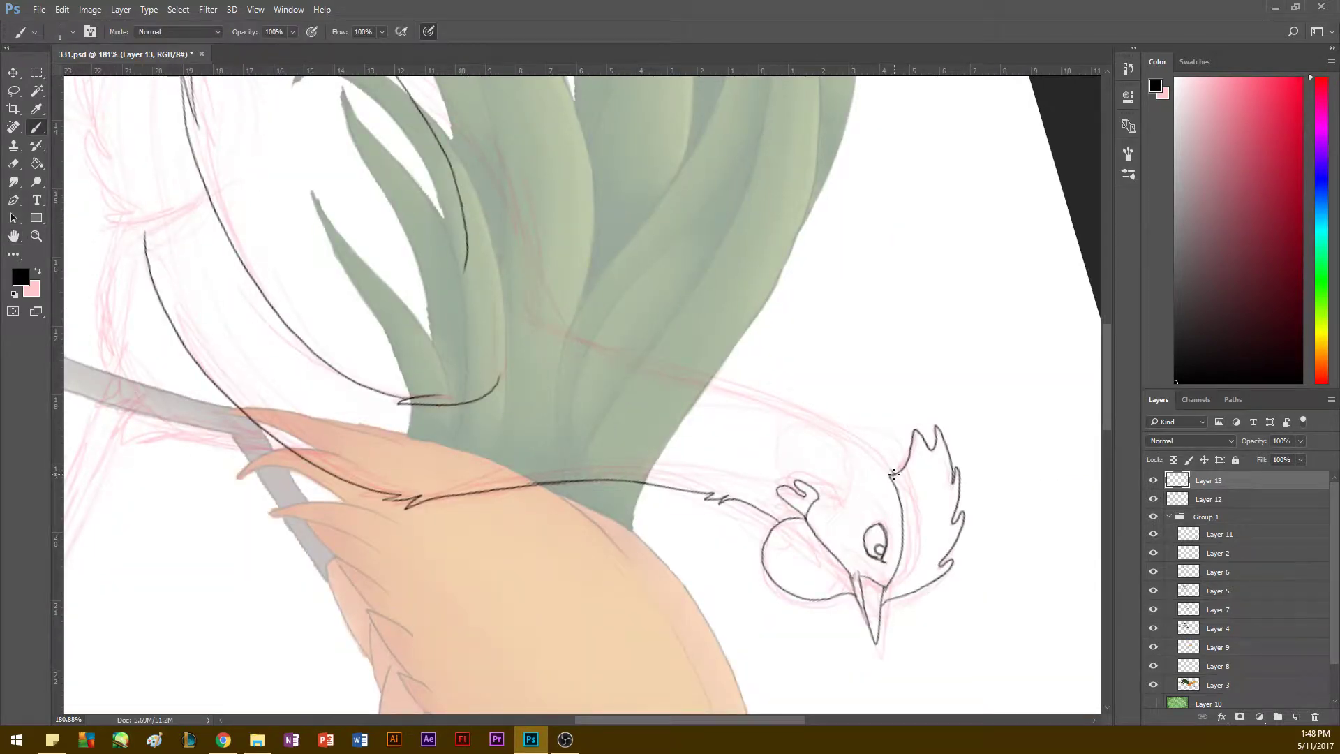
left_click_drag(894, 474, 738, 391)
key("ctrl+z")
Step: Ink the back of the neck as one smooth line from the rear of the comb down to the back, redoing unsatisfactory strokes
key("r")
left_click_drag(238, 461, 253, 274)
key("b")
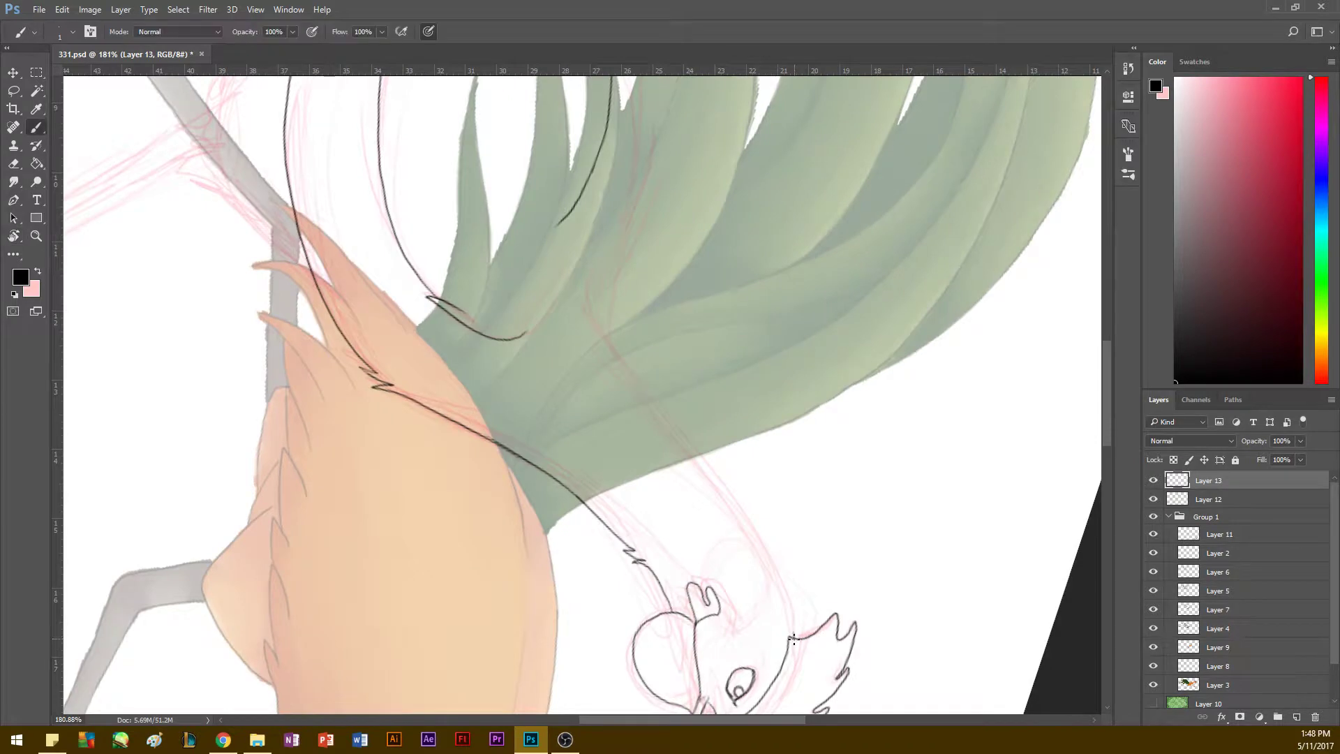
left_click_drag(791, 615, 696, 460)
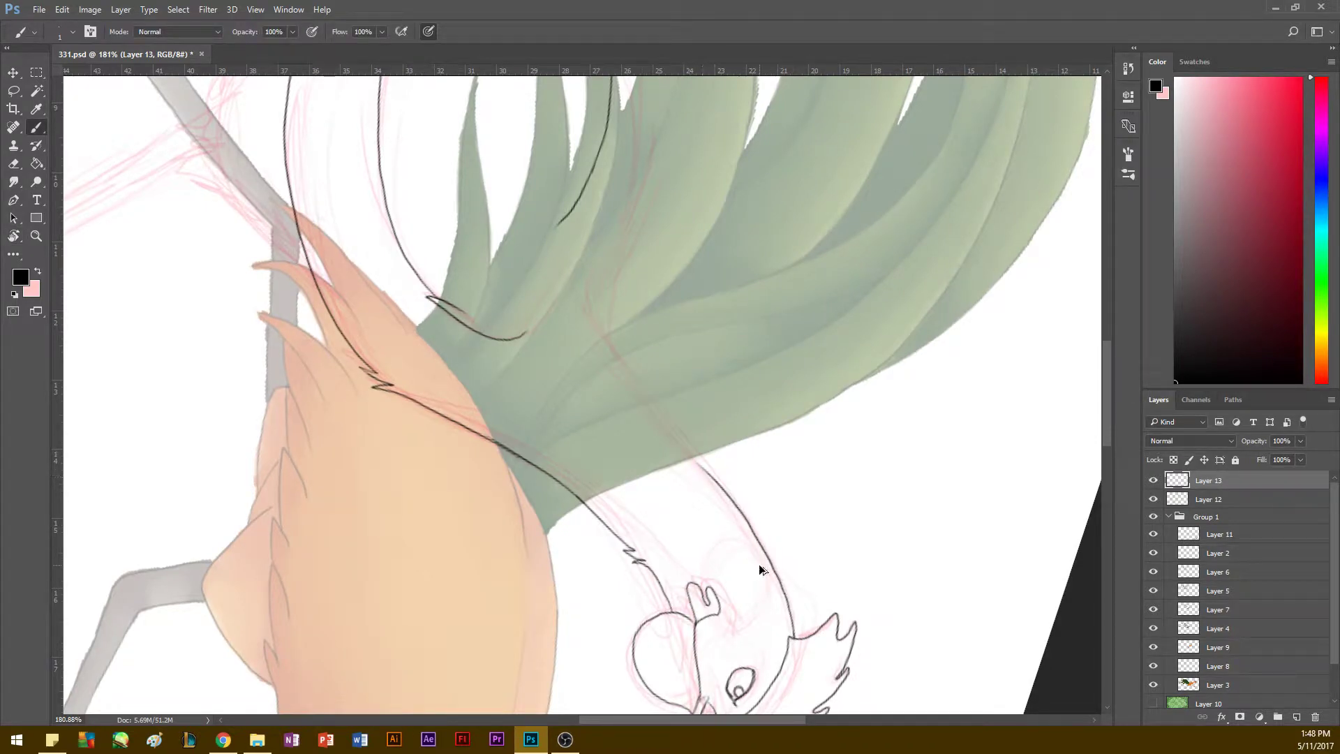
key("ctrl+z")
mouse_move(794, 639)
left_mouse_down()
mouse_move(729, 489)
mouse_move(585, 314)
left_mouse_up()
key("ctrl+alt+z")
mouse_move(794, 637)
left_mouse_down()
mouse_move(766, 548)
mouse_move(585, 307)
left_mouse_up()
Step: Continue the neck line through the bend at its base and along the chicken's back above the wing
key("r")
left_click_drag(348, 369, 383, 535)
key("space")
left_click_drag(453, 363, 462, 496)
left_click_drag(367, 373, 420, 461)
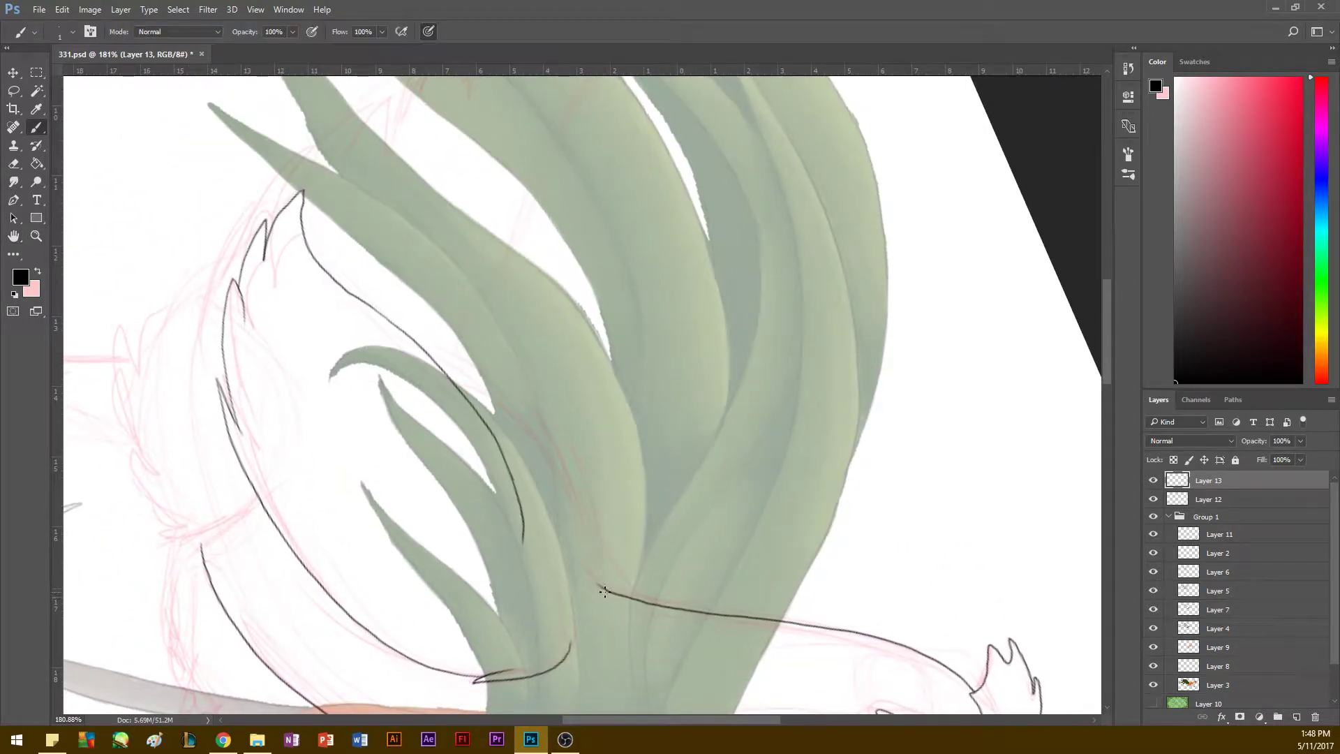
mouse_move(597, 582)
left_mouse_down()
mouse_move(552, 445)
mouse_move(458, 357)
left_mouse_up()
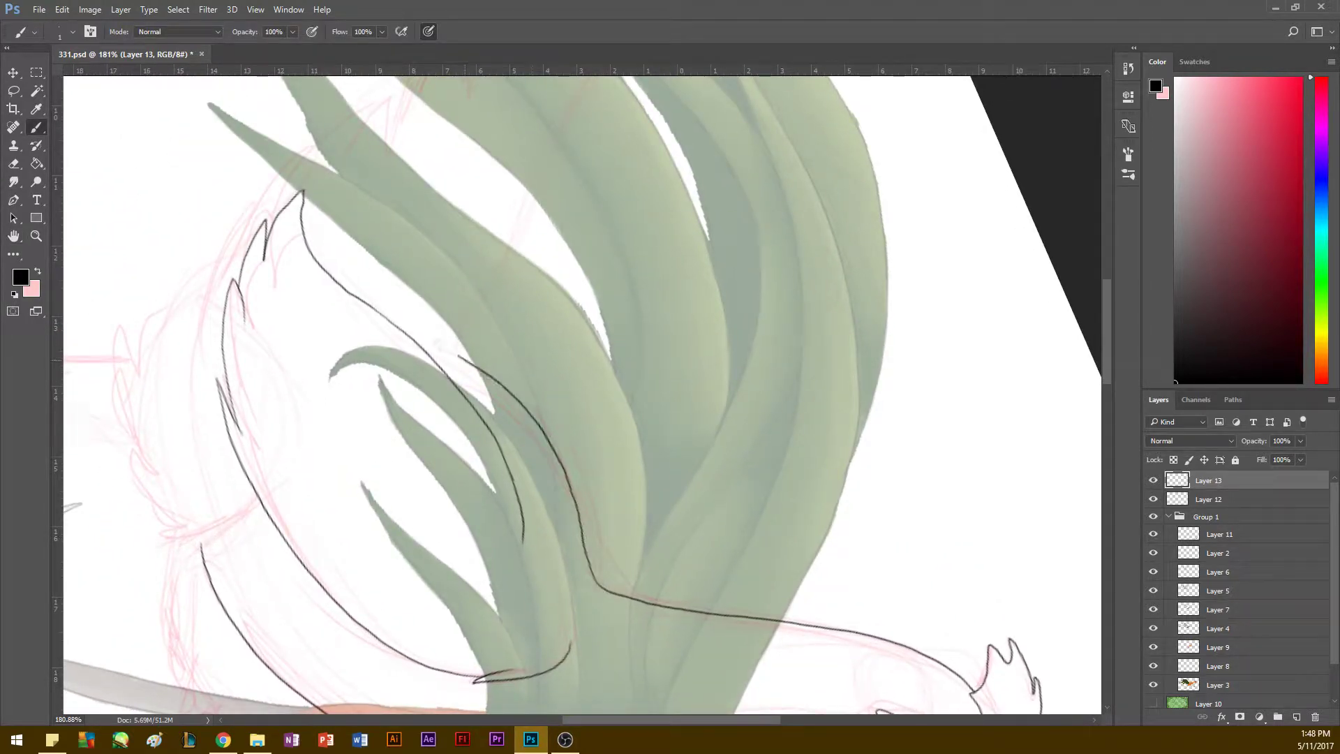
Step: Ink the raised tail from the back up to its tip and down the rear edge with jagged feather points
key("r")
left_click_drag(214, 300, 430, 602)
key("space")
left_click_drag(338, 458, 392, 511)
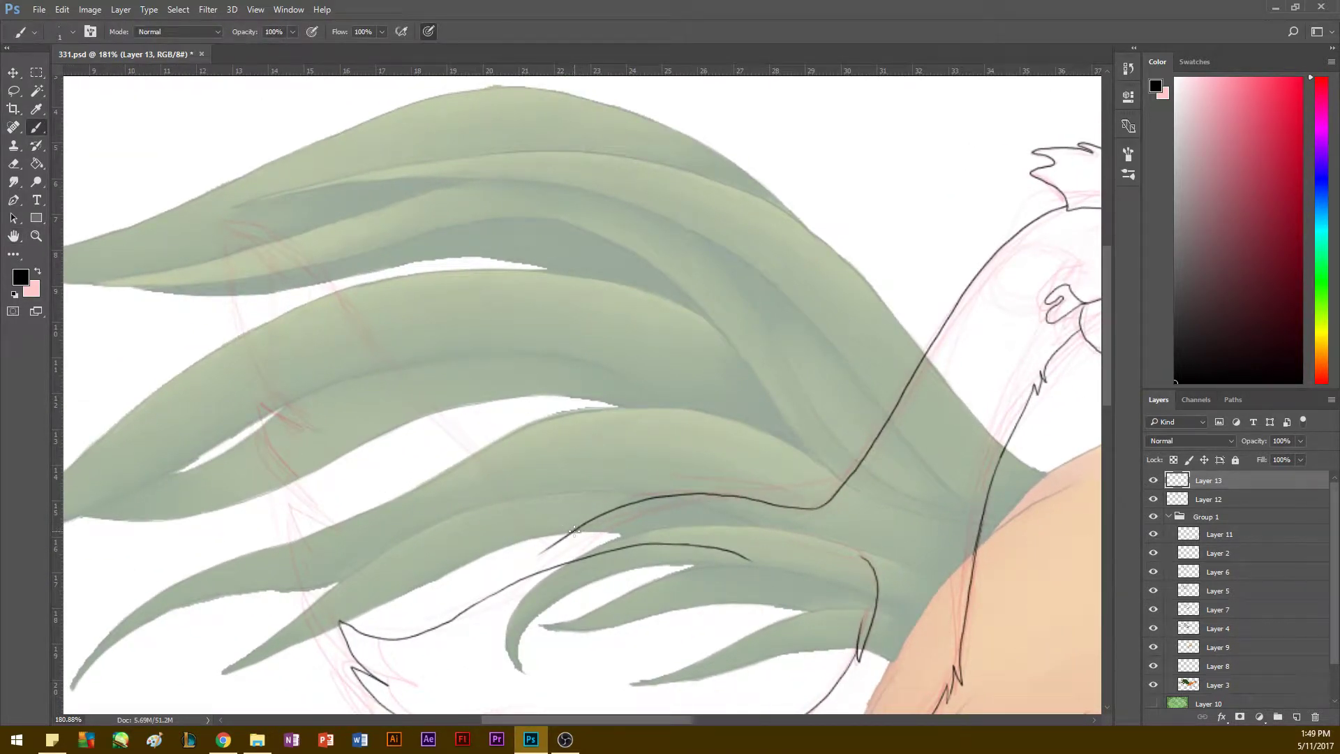
mouse_move(574, 531)
left_mouse_down()
mouse_move(516, 511)
mouse_move(344, 301)
mouse_move(254, 228)
mouse_move(217, 221)
mouse_move(266, 257)
mouse_move(216, 240)
mouse_move(243, 358)
mouse_move(306, 428)
mouse_move(259, 401)
mouse_move(297, 474)
mouse_move(283, 488)
mouse_move(328, 520)
mouse_move(320, 624)
mouse_move(336, 644)
left_mouse_up()
key("ctrl+z")
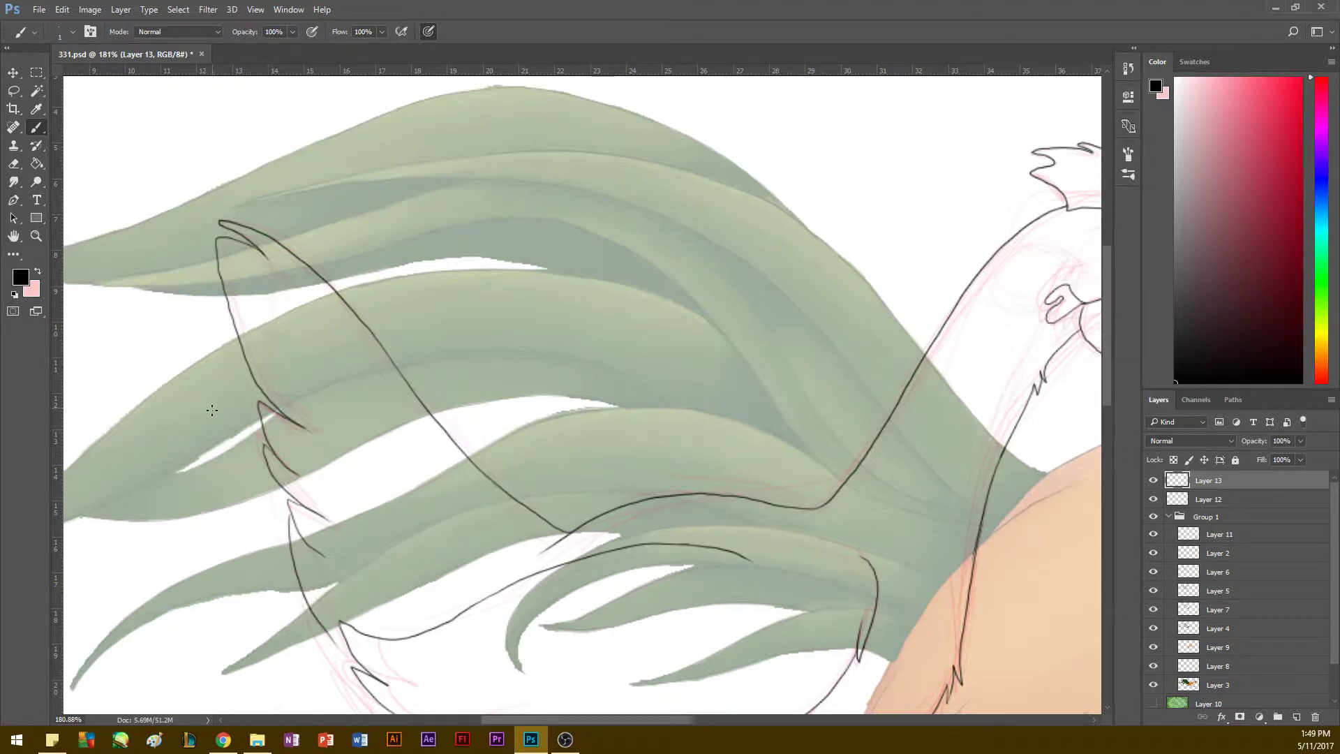
Step: Ink the rump line below the tail, joining the tail feathers to the underside behind the wing tip
key("space")
left_click_drag(184, 504, 144, 386)
left_click_drag(192, 441, 176, 326)
key("b")
mouse_move(243, 360)
left_mouse_down()
mouse_move(254, 408)
mouse_move(331, 489)
left_mouse_up()
mouse_move(272, 440)
left_mouse_down()
mouse_move(313, 481)
mouse_move(583, 587)
mouse_move(697, 553)
mouse_move(748, 450)
left_mouse_up()
key("r")
key("b")
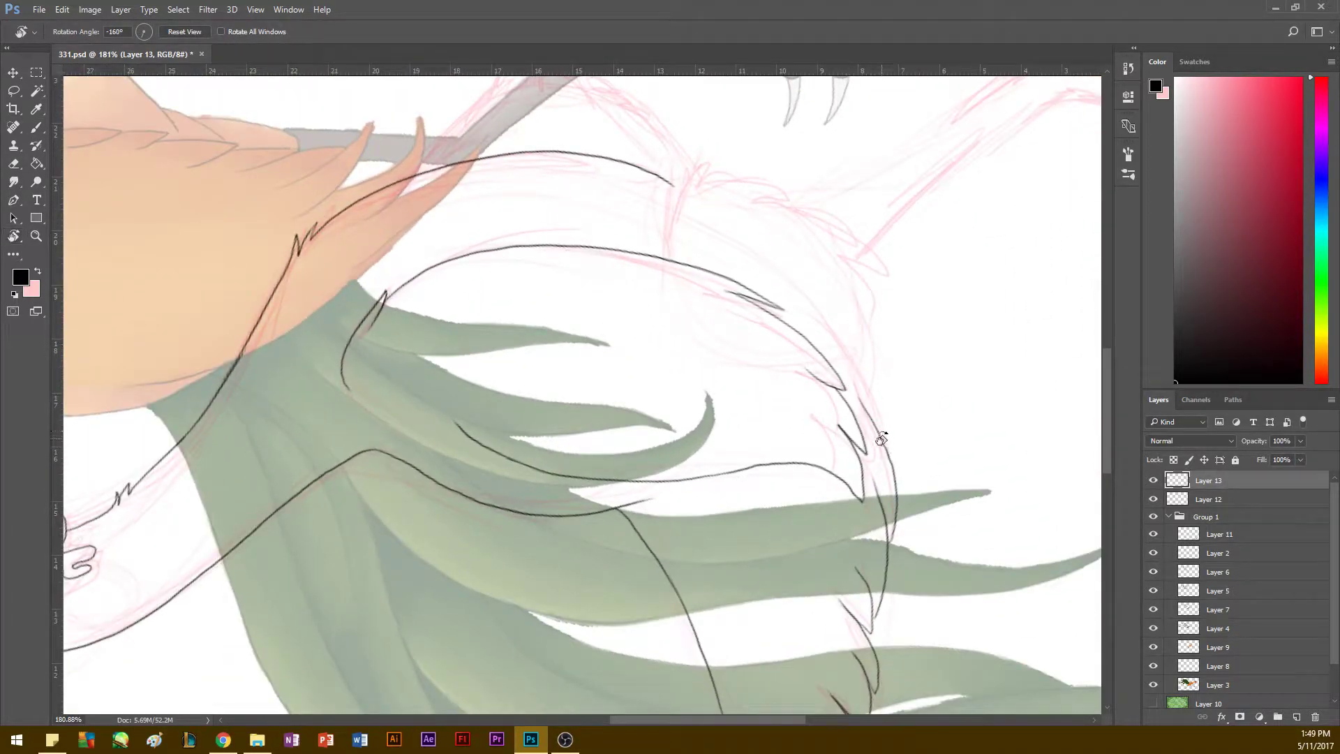
left_click_drag(888, 455, 873, 405)
key("h")
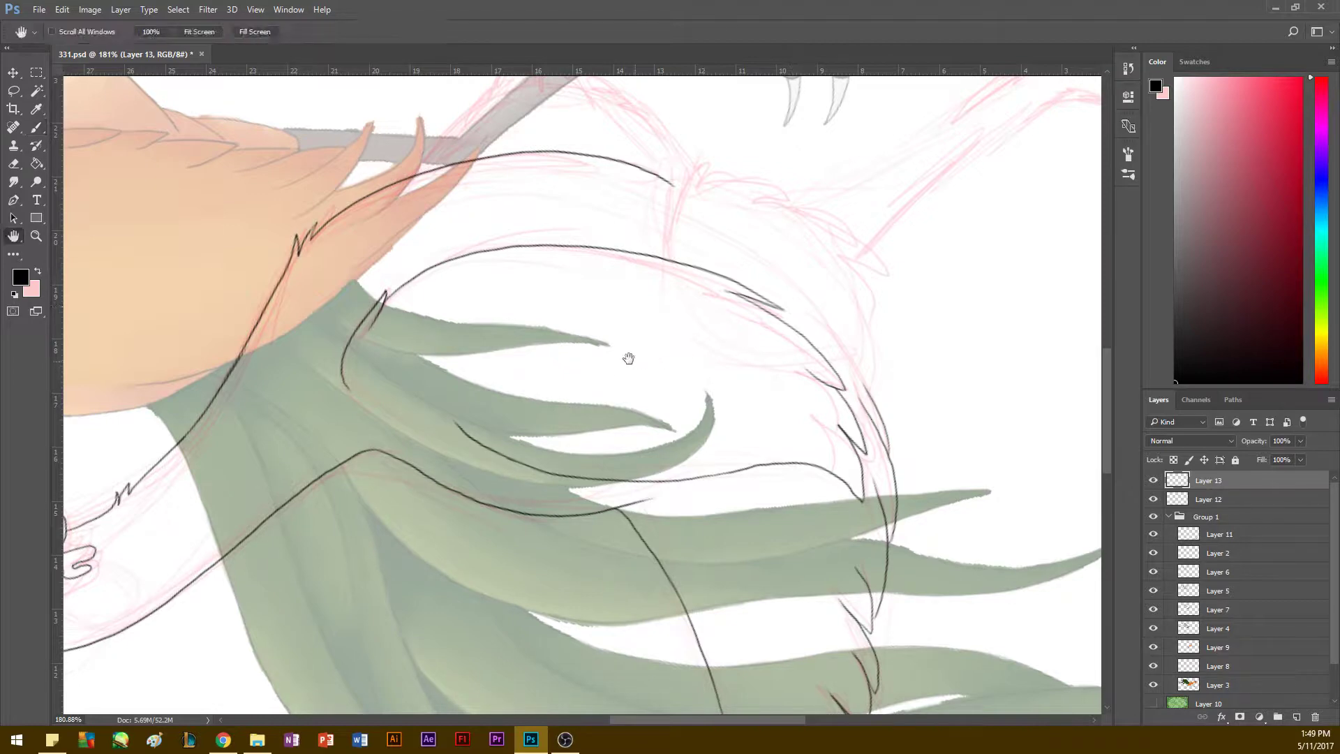
mouse_move(628, 358)
left_mouse_down()
mouse_move(620, 478)
mouse_move(263, 443)
mouse_move(320, 308)
mouse_move(447, 231)
mouse_move(602, 268)
left_mouse_up()
key("r")
key("b")
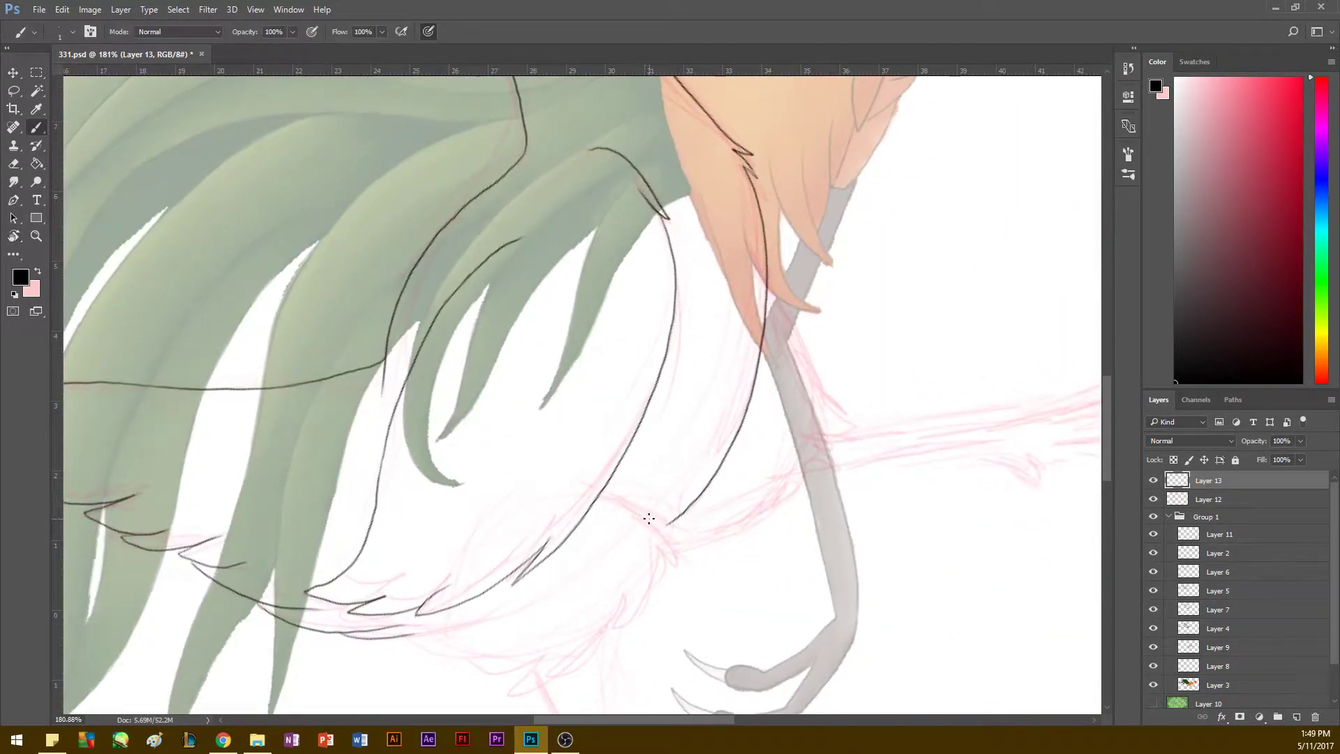
Step: Ink the top and front edge of the chicken's rear thigh with jagged feather points, starting where it meets the belly
mouse_move(624, 501)
left_mouse_down()
mouse_move(656, 516)
mouse_move(677, 560)
left_mouse_up()
key("r")
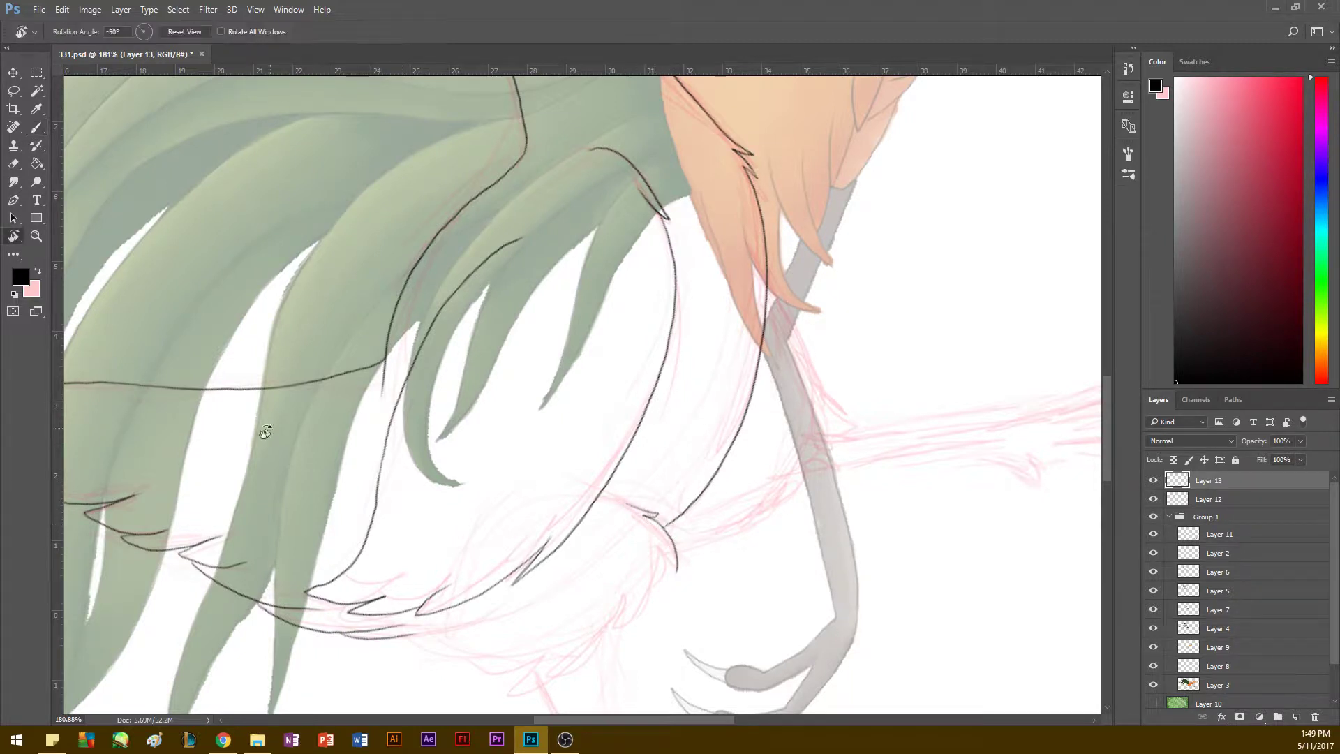
left_click_drag(266, 427, 368, 499)
key("h")
left_click_drag(593, 443, 621, 335)
key("b")
mouse_move(766, 384)
left_mouse_down()
mouse_move(754, 377)
mouse_move(740, 457)
mouse_move(713, 497)
left_mouse_up()
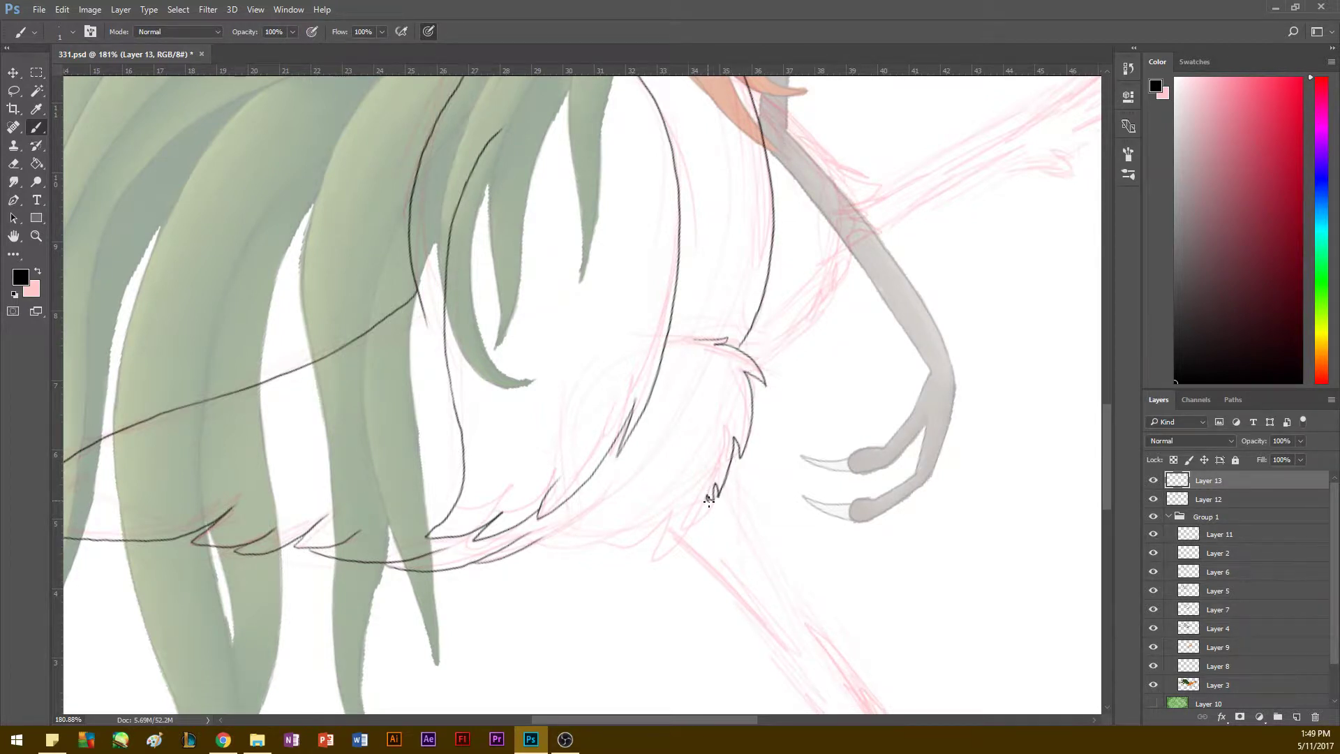
Step: Continue the jagged feather outline along the bottom and back of the rear thigh up to the rump line
key("r")
left_click_drag(179, 428, 181, 363)
key("b")
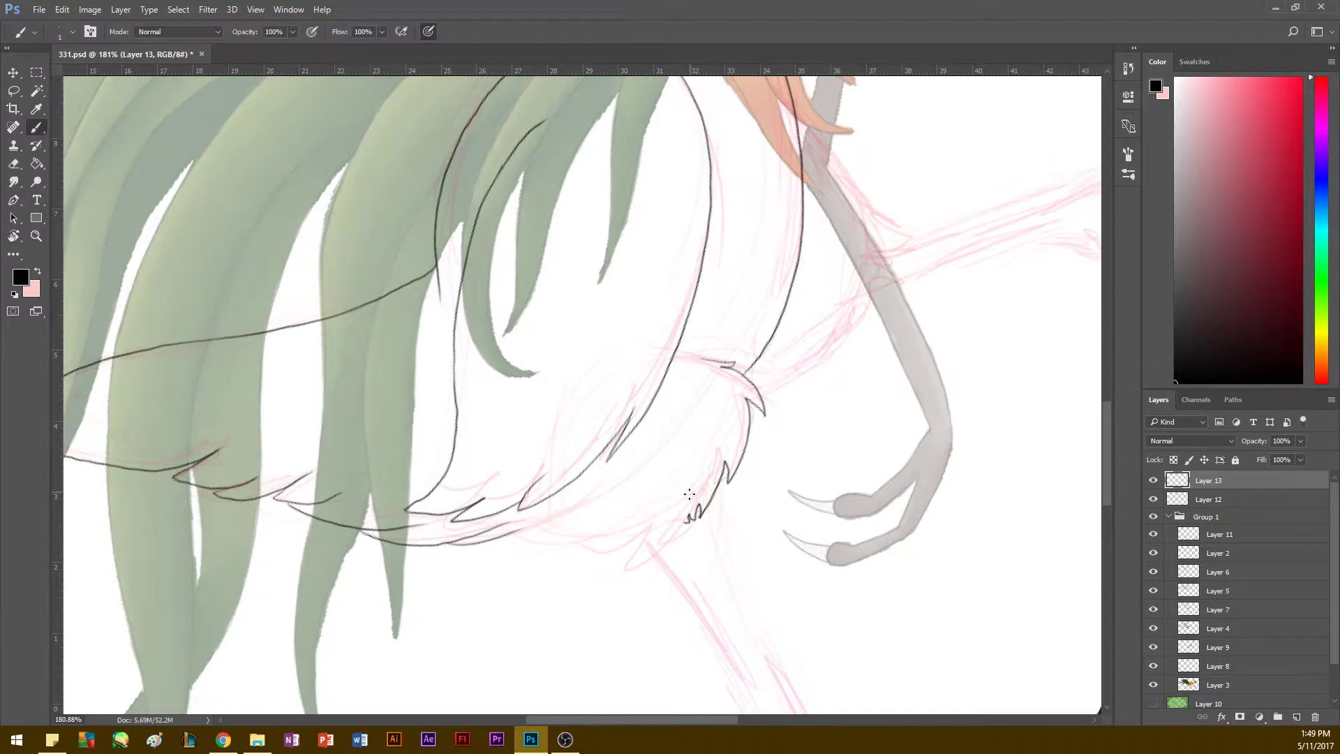
mouse_move(685, 522)
left_mouse_down()
mouse_move(644, 558)
mouse_move(579, 547)
left_mouse_up()
Step: Ink the rear leg from the thigh feathers down both sides, including the foot's two long toes and short back toe
key("r")
mouse_move(388, 368)
left_mouse_down()
mouse_move(475, 501)
mouse_move(449, 469)
left_mouse_up()
key("b")
key("space")
left_click_drag(368, 377, 511, 272)
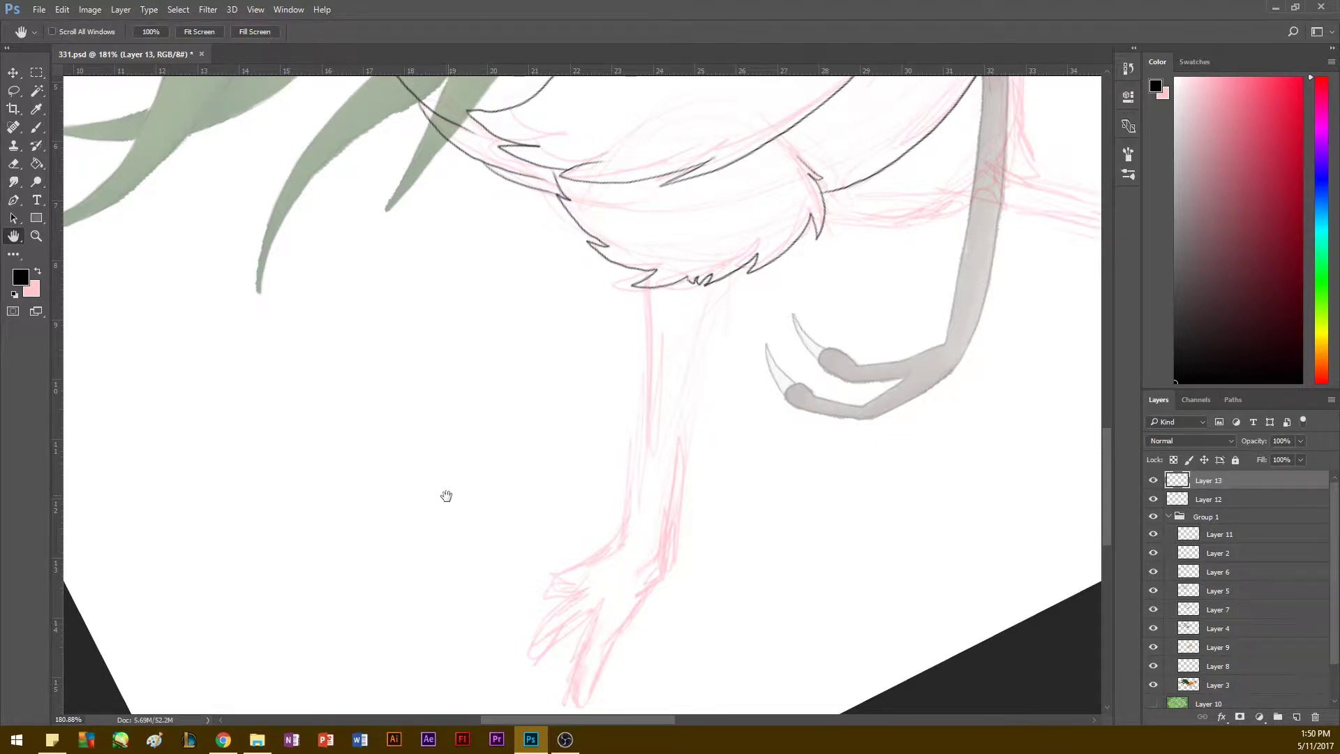
left_click_drag(446, 493, 452, 431)
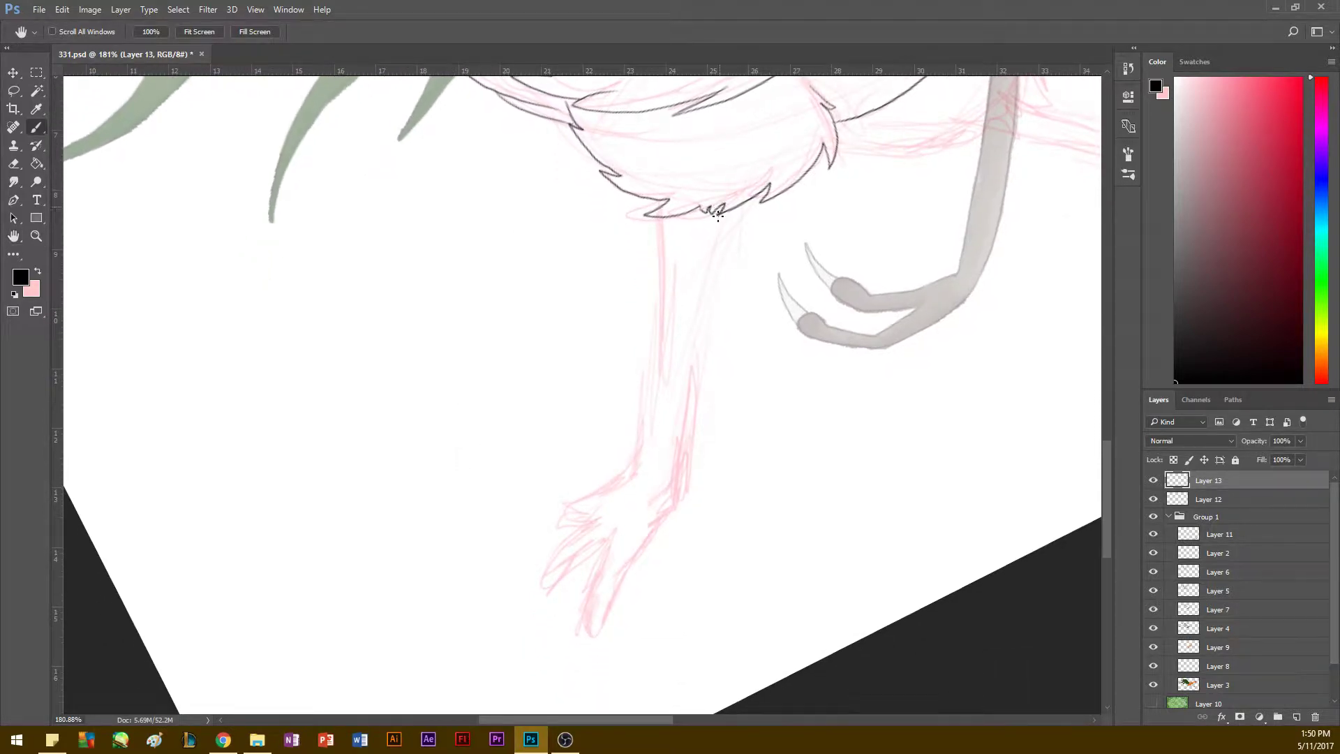
mouse_move(731, 212)
left_mouse_down()
mouse_move(668, 482)
mouse_move(634, 549)
mouse_move(662, 503)
mouse_move(595, 635)
mouse_move(585, 619)
mouse_move(610, 541)
mouse_move(540, 587)
mouse_move(597, 520)
left_mouse_up()
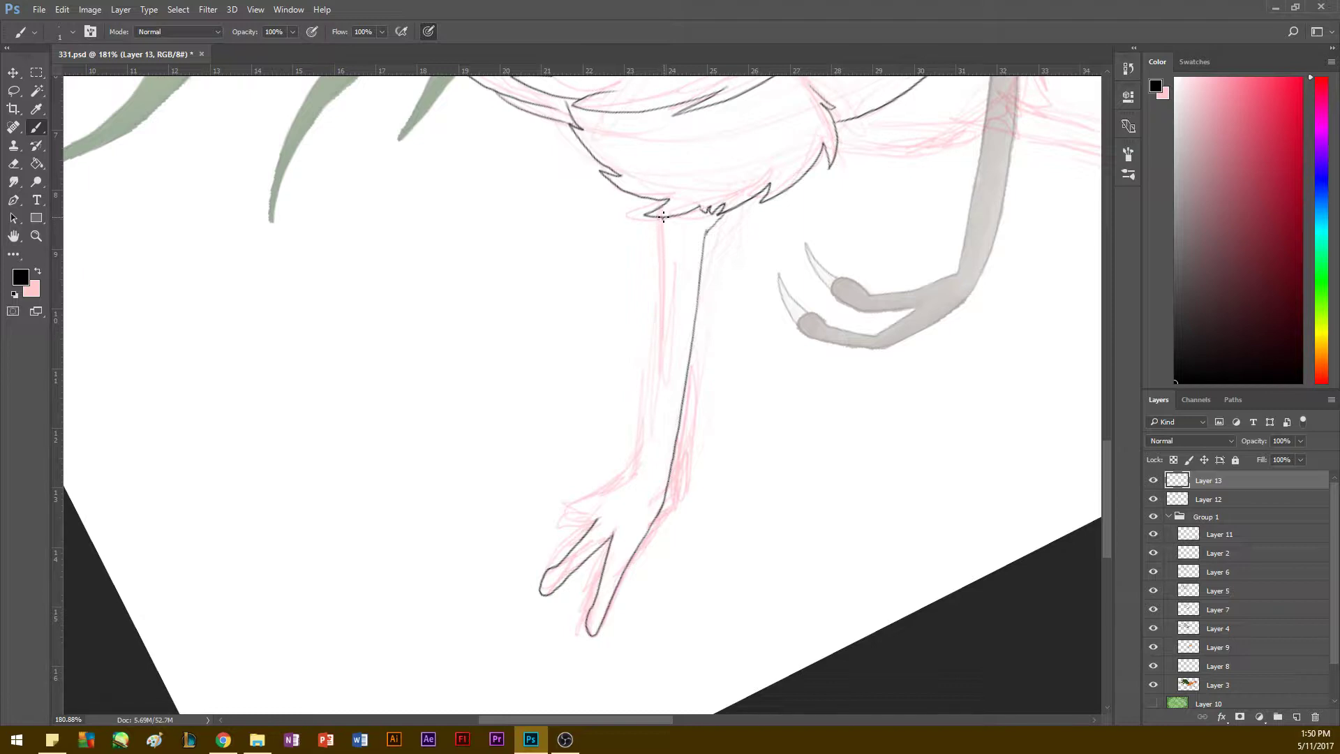
mouse_move(661, 249)
left_mouse_down()
mouse_move(636, 478)
mouse_move(576, 502)
mouse_move(599, 515)
left_mouse_up()
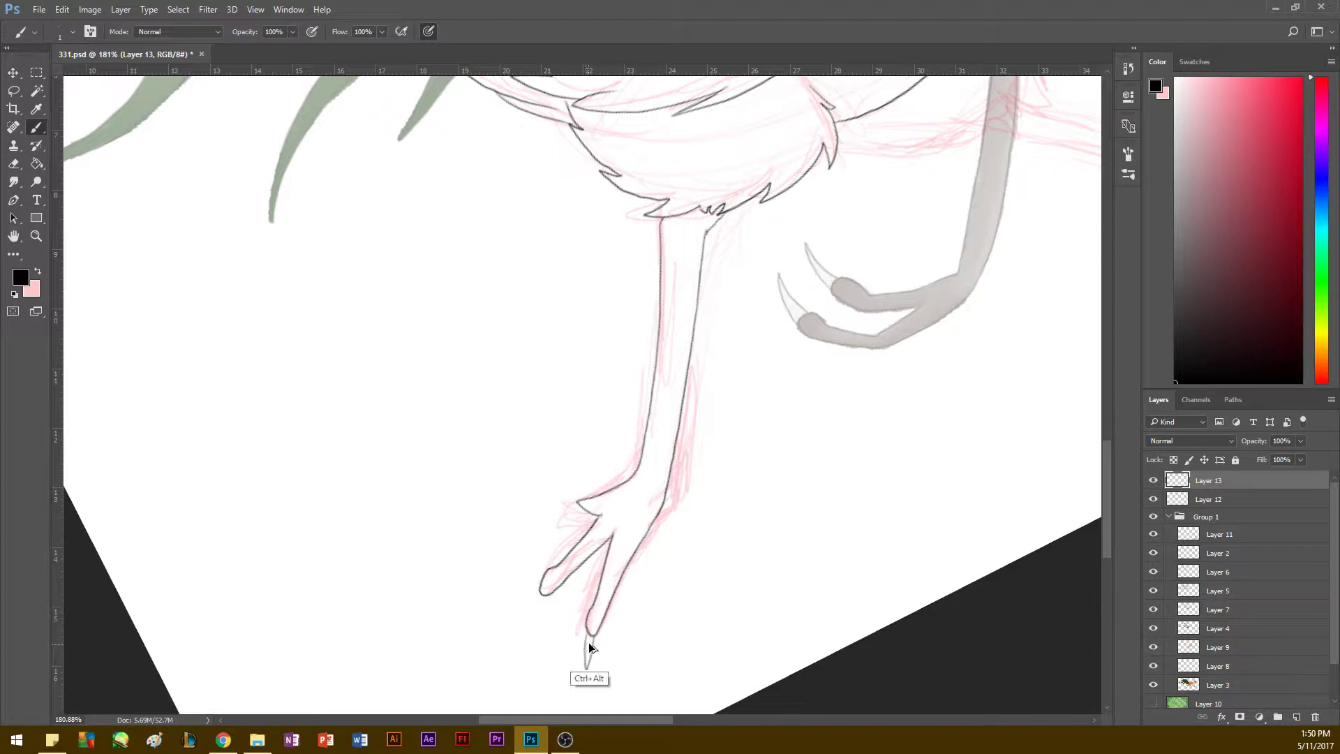
Step: Ink a pointed, curved claw on each of the rear foot's two long toes, redoing unsatisfactory strokes
key("ctrl+z")
mouse_move(593, 637)
left_mouse_down()
mouse_move(577, 664)
mouse_move(585, 643)
left_mouse_up()
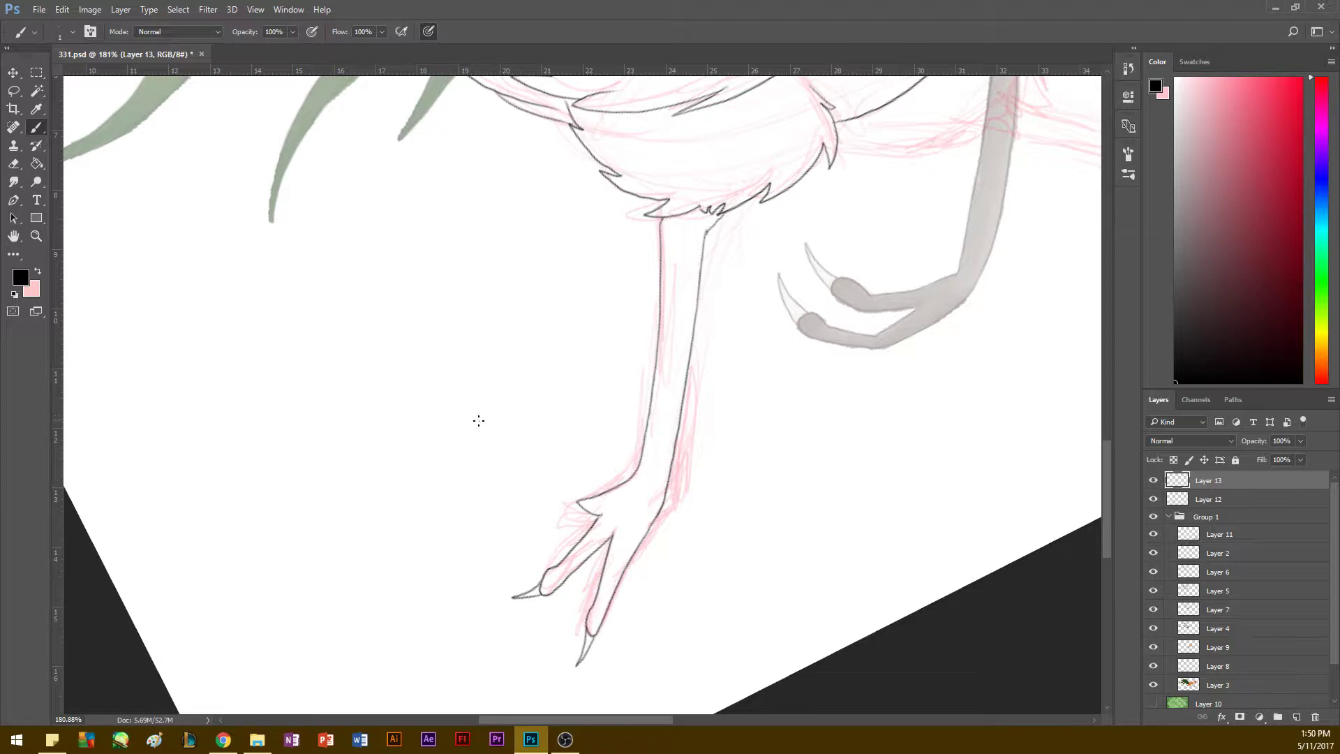
key("ctrl+z")
left_click_drag(513, 601, 540, 585)
Step: Try to outline the front thigh with mostly smooth sides and feather points at its lower end
key("r")
mouse_move(532, 281)
left_mouse_down()
mouse_move(349, 470)
mouse_move(224, 484)
mouse_move(223, 311)
mouse_move(295, 227)
left_mouse_up()
key("space")
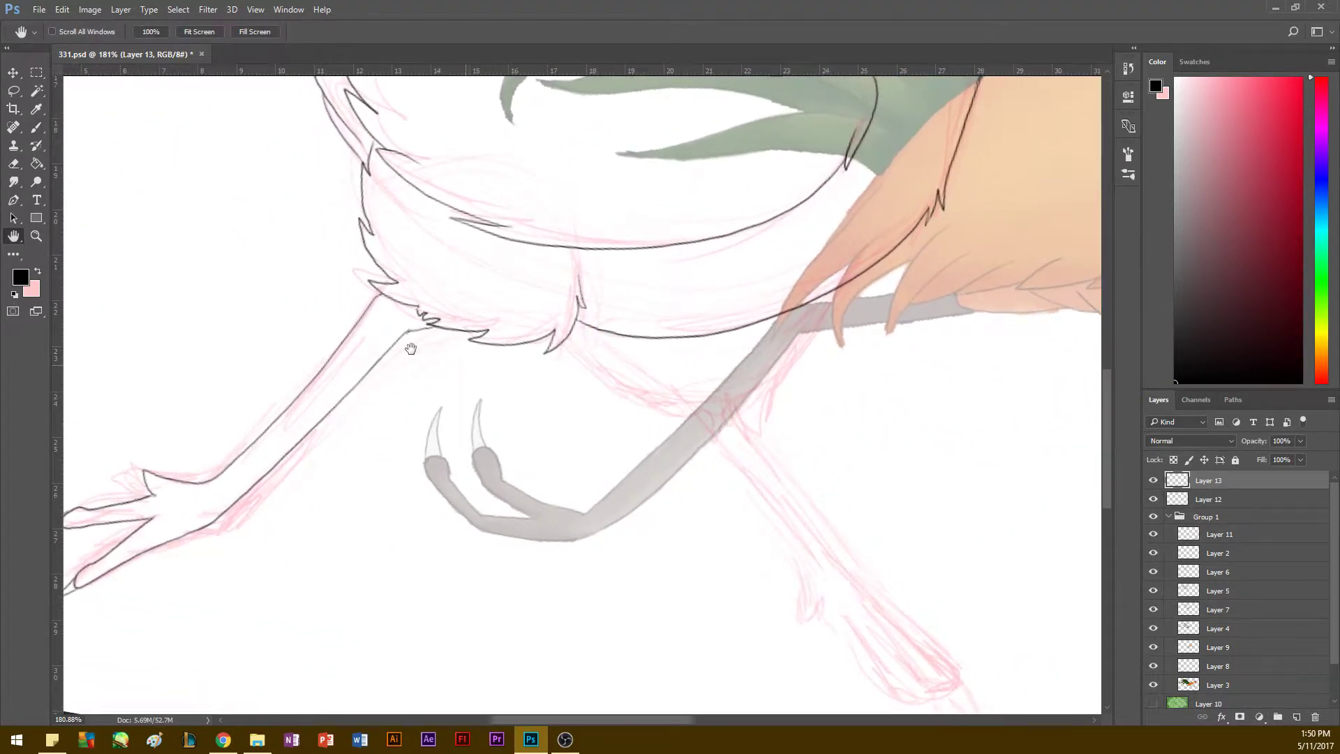
left_click_drag(465, 357, 391, 338)
mouse_move(760, 264)
left_mouse_down()
mouse_move(666, 412)
mouse_move(663, 389)
left_mouse_up()
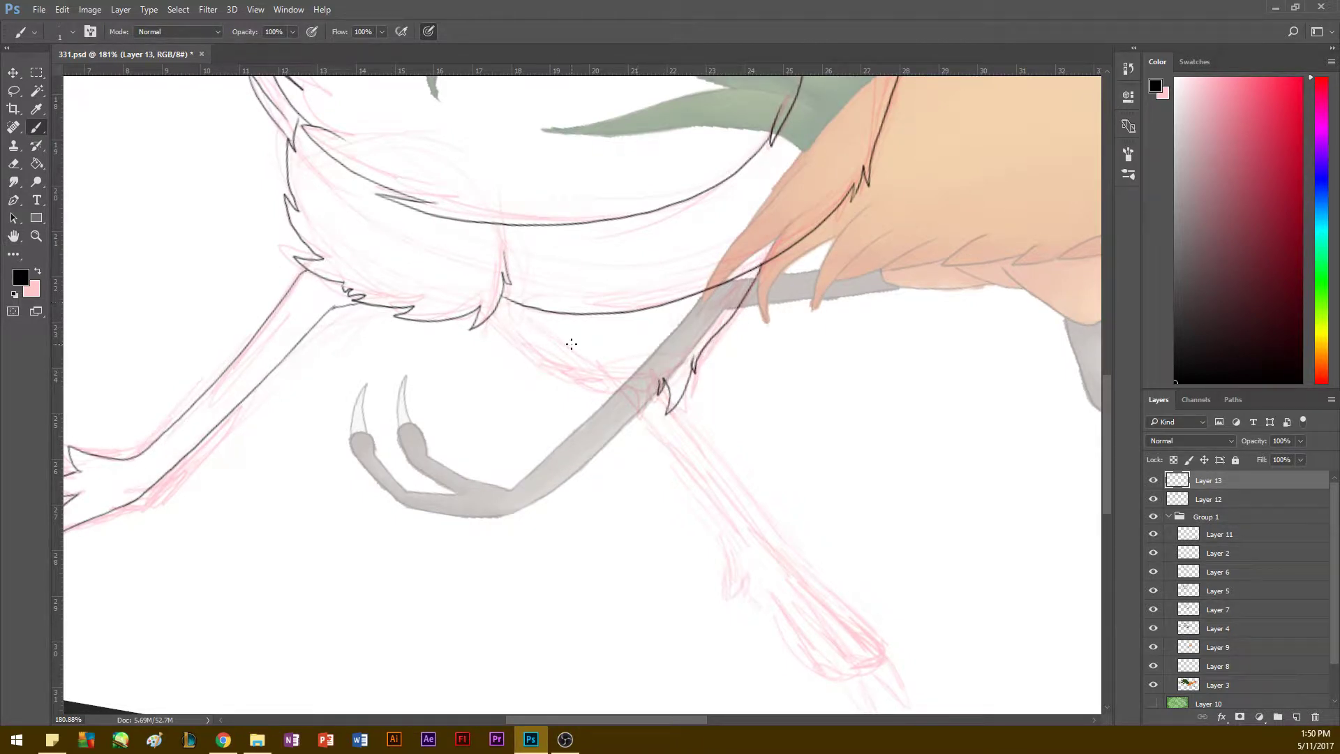
mouse_move(500, 300)
left_mouse_down()
mouse_move(569, 380)
mouse_move(628, 410)
mouse_move(631, 384)
mouse_move(653, 409)
mouse_move(648, 398)
left_mouse_up()
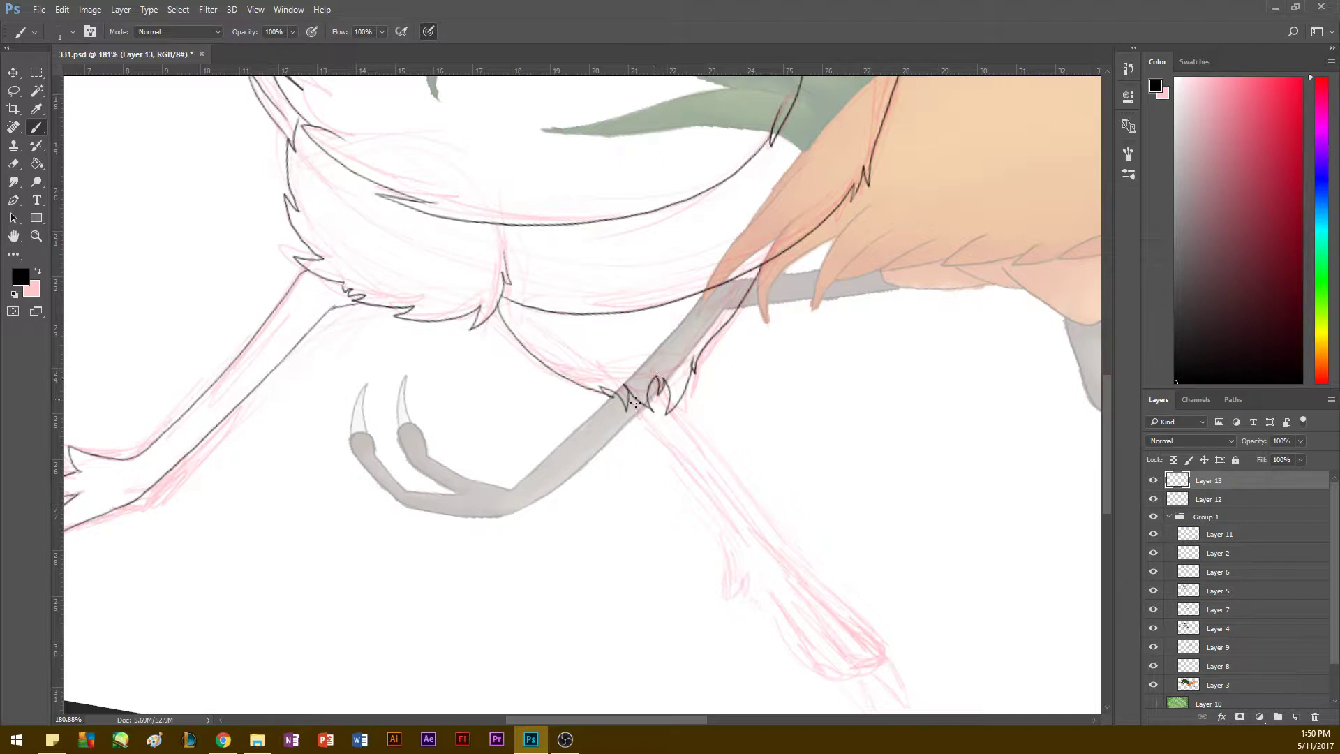
key("space")
left_click_drag(490, 413, 453, 446)
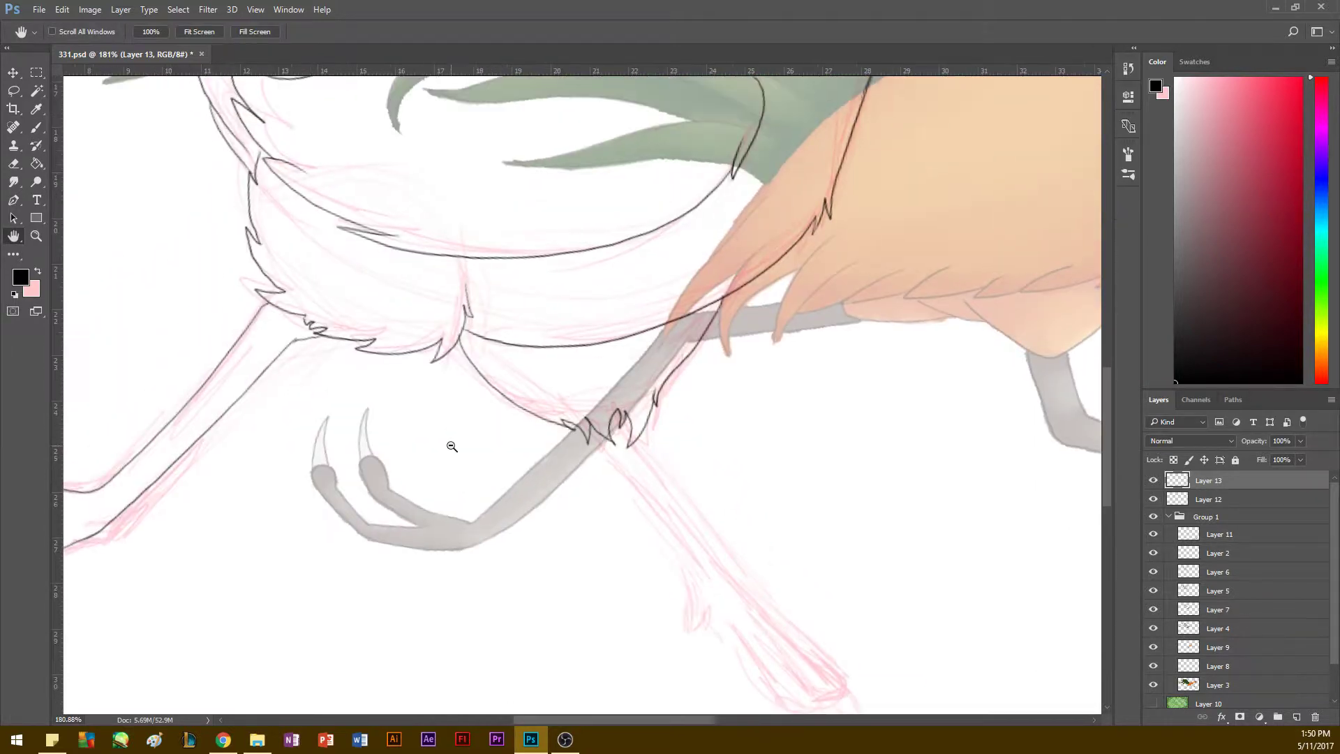
key("ctrl+alt+z")
key("ctrl+alt+z")
key("ctrl+alt+z")
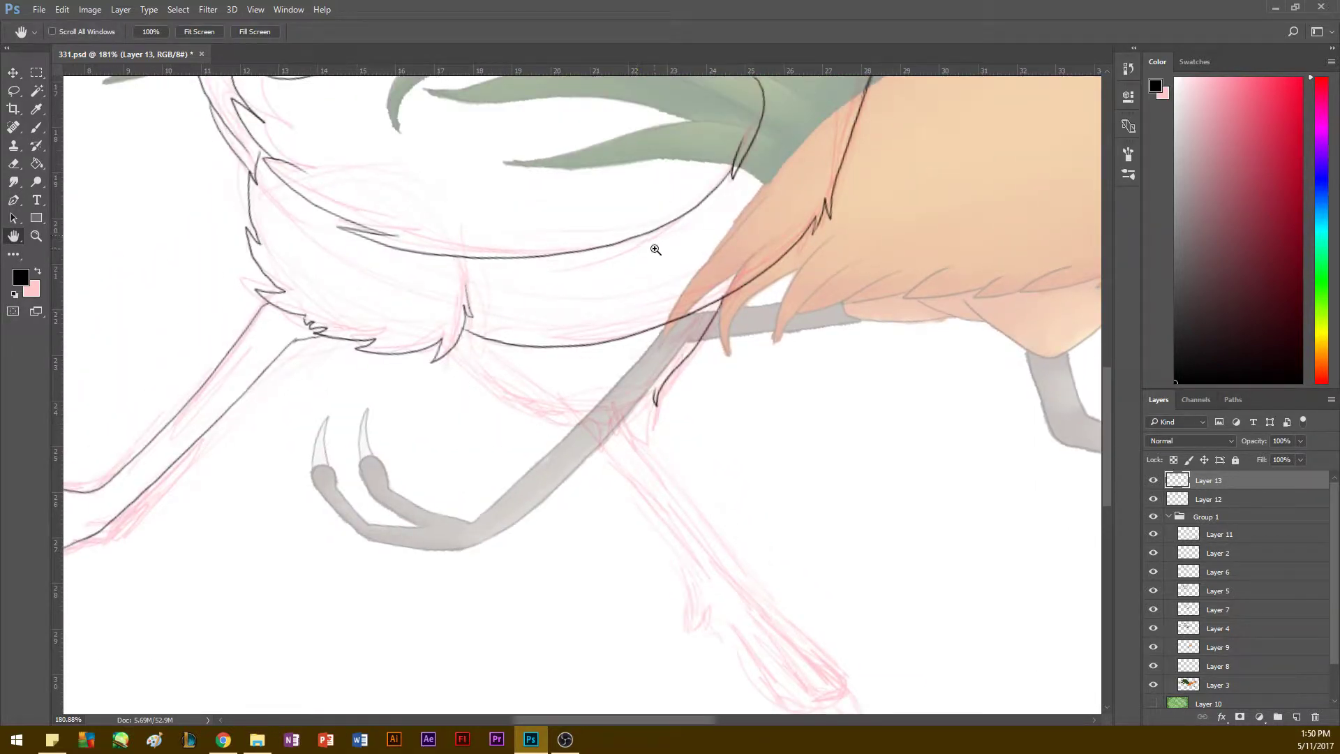
key("ctrl+alt+z")
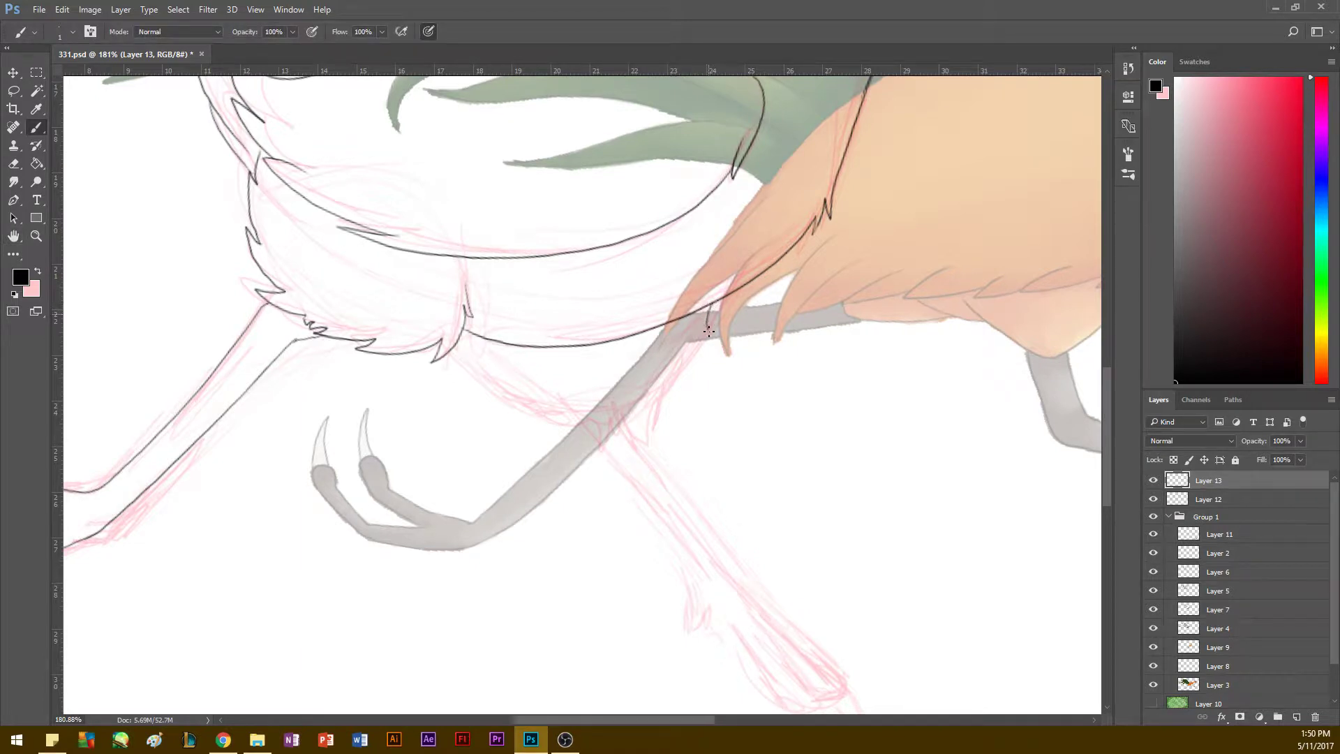
Step: Ink both sides of the front thigh below the belly as jagged feather edges meeting at the top of the leg
mouse_move(707, 331)
left_mouse_down()
mouse_move(700, 320)
mouse_move(686, 384)
mouse_move(678, 354)
mouse_move(657, 421)
mouse_move(636, 398)
mouse_move(621, 412)
left_mouse_up()
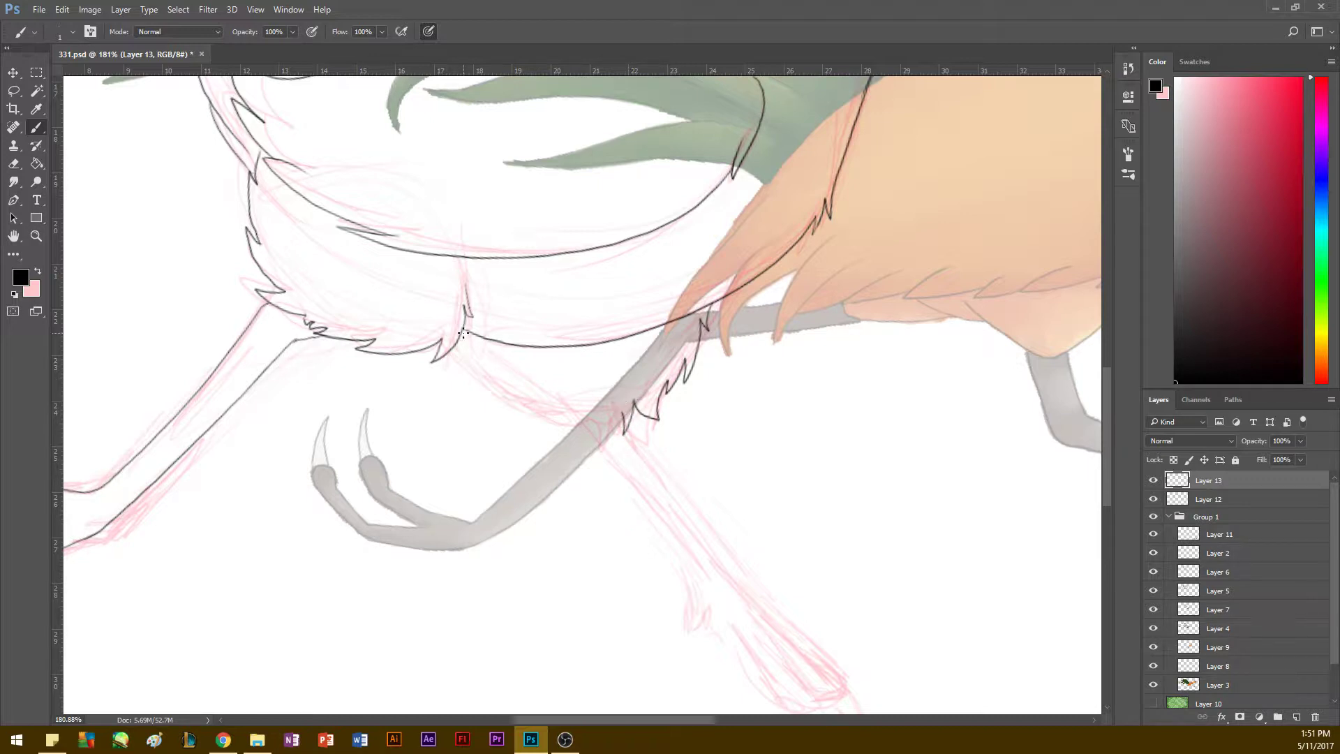
mouse_move(463, 333)
left_mouse_down()
mouse_move(466, 364)
mouse_move(499, 402)
mouse_move(545, 421)
mouse_move(547, 408)
mouse_move(563, 432)
mouse_move(559, 410)
mouse_move(594, 435)
mouse_move(584, 418)
mouse_move(617, 410)
left_mouse_up()
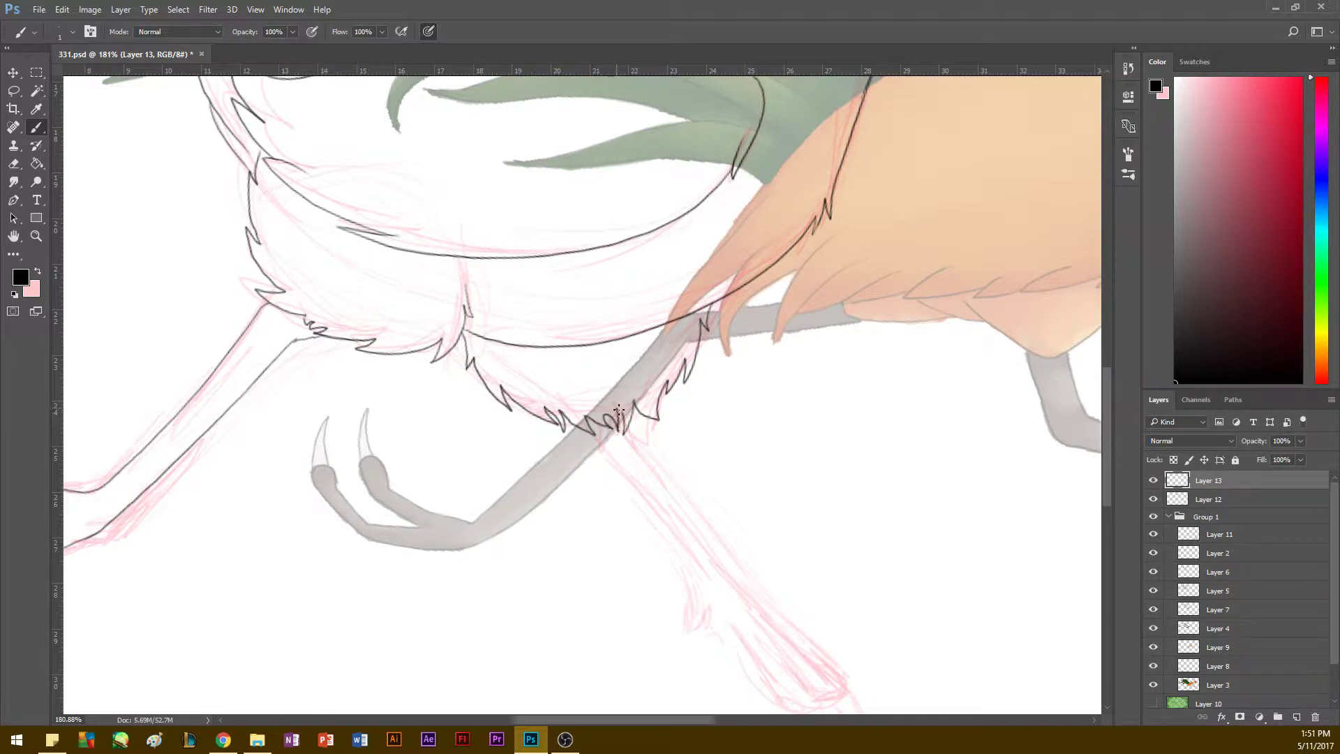
Step: Ink the front edge of the front leg from the thigh feathers around the outer toe tip, redoing unsatisfactory strokes
key("space")
left_click_drag(413, 458, 352, 308)
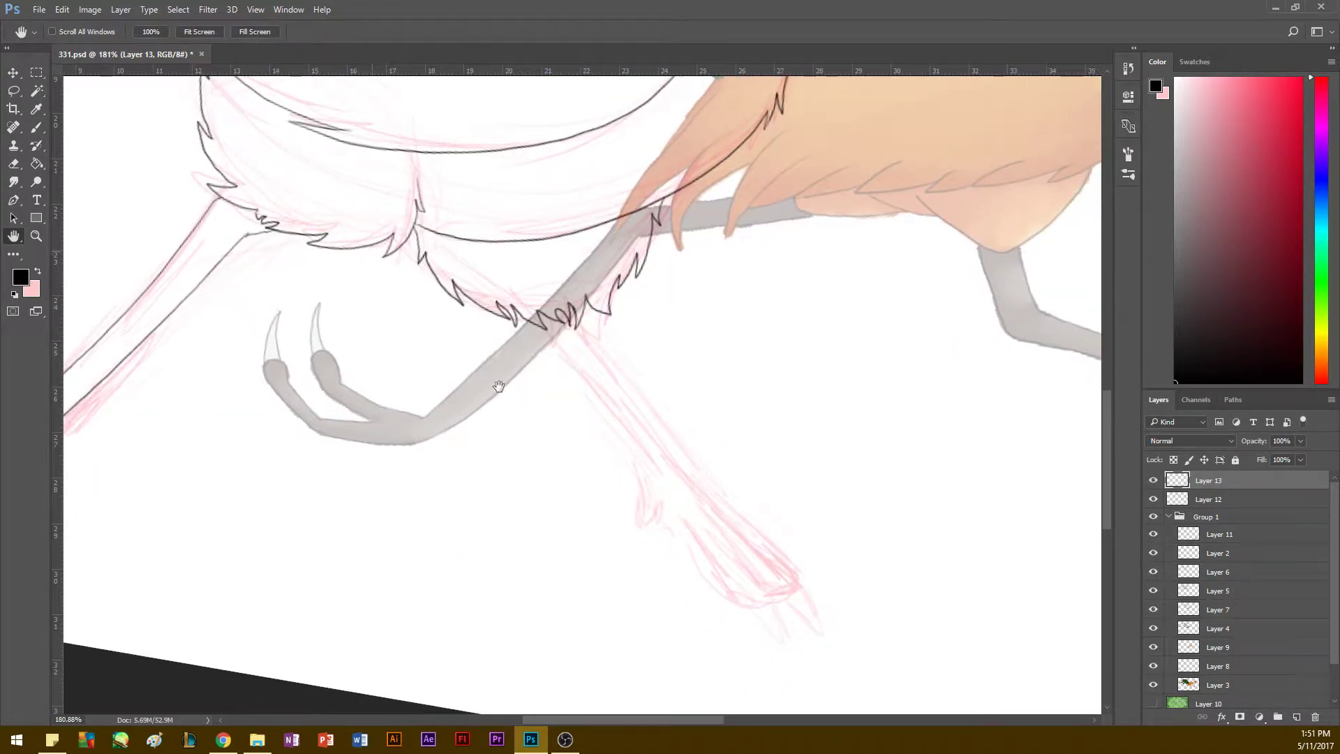
left_click_drag(499, 386, 488, 372)
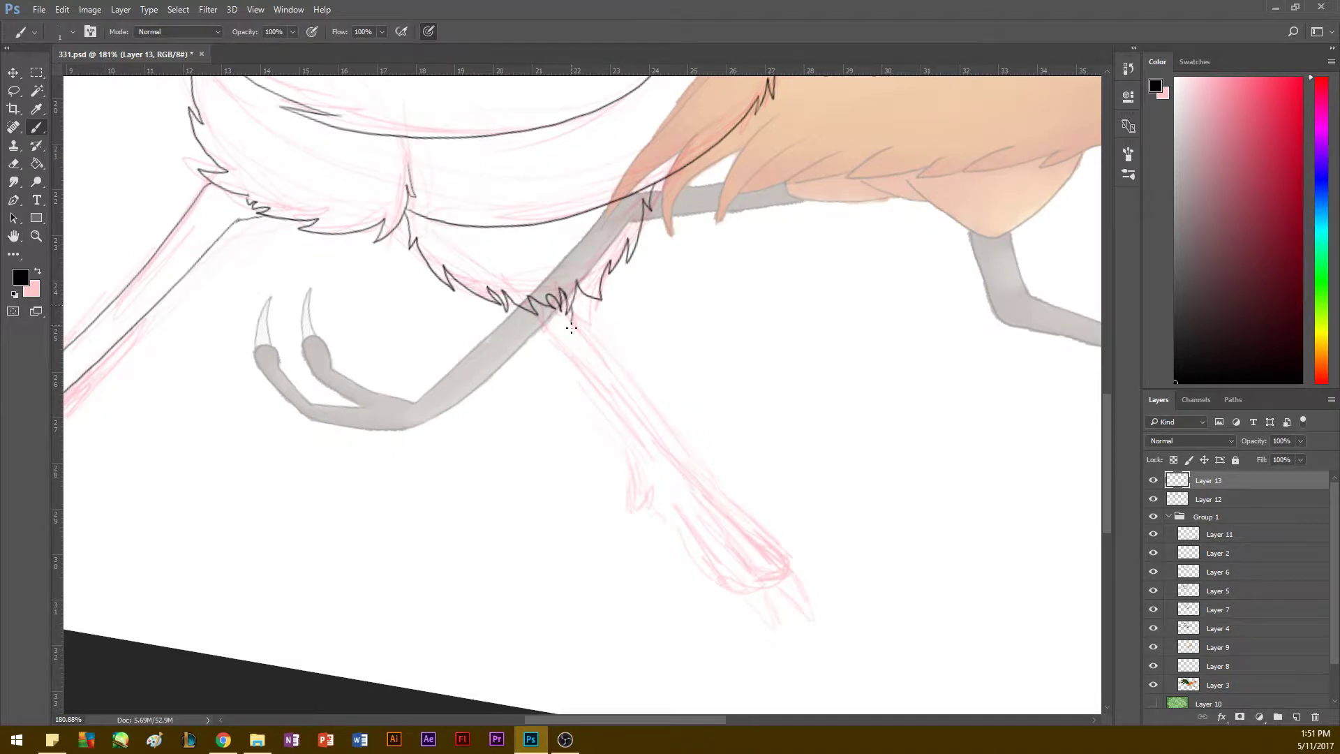
mouse_move(571, 328)
left_mouse_down()
mouse_move(598, 373)
mouse_move(637, 398)
left_mouse_up()
key("ctrl+z")
mouse_move(586, 349)
left_mouse_down()
mouse_move(787, 558)
mouse_move(775, 577)
left_mouse_up()
mouse_move(694, 496)
left_mouse_down()
mouse_move(749, 561)
mouse_move(758, 583)
mouse_move(725, 587)
left_mouse_up()
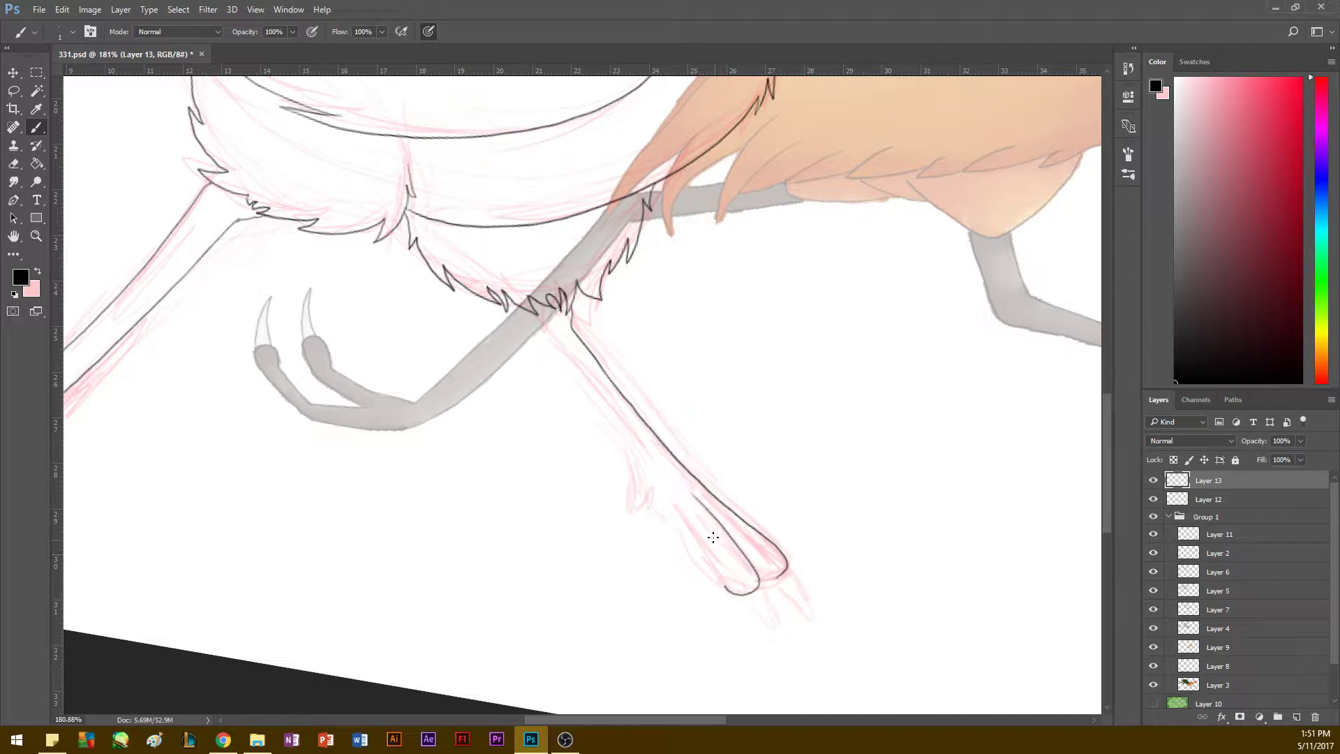
key("ctrl+z")
key("ctrl+z")
mouse_move(613, 384)
left_mouse_down()
mouse_move(711, 507)
mouse_move(772, 585)
left_mouse_up()
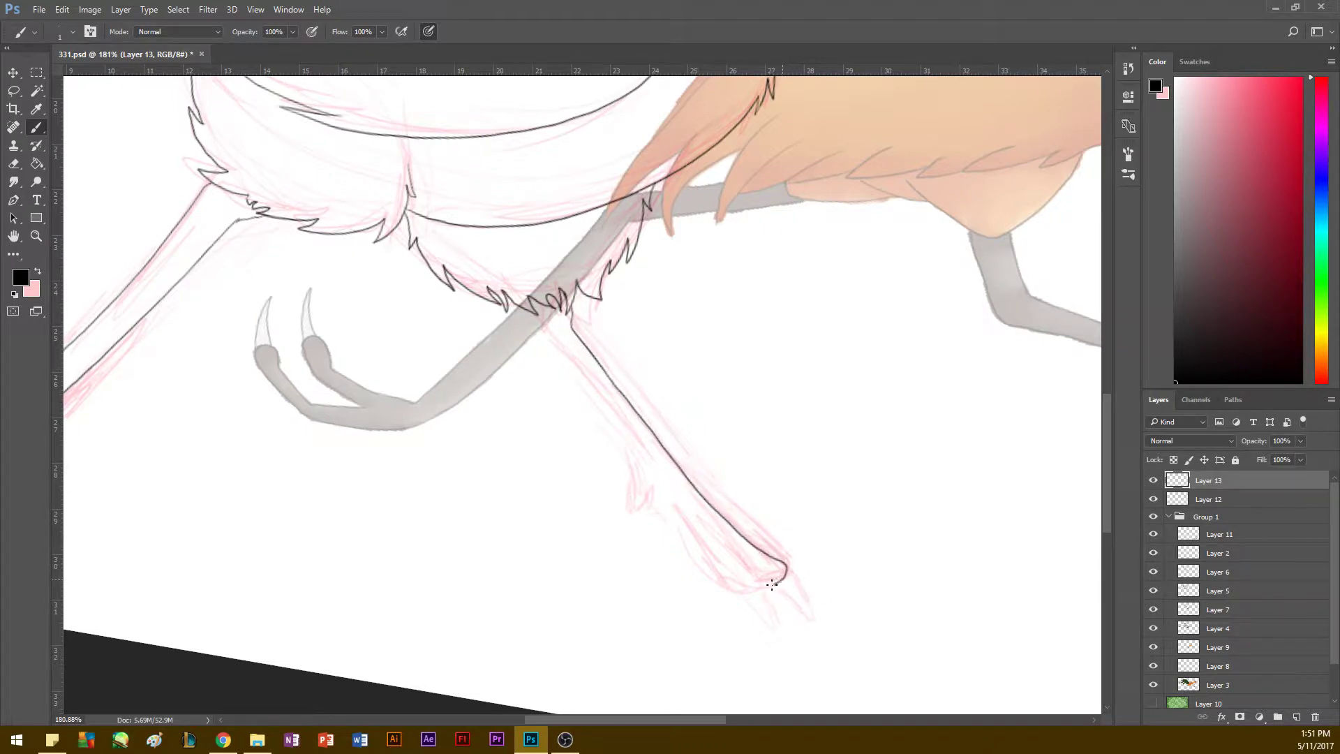
Step: Complete the front foot's second toe, the leg's rear edge with its back toe, and the two curved front claws
mouse_move(699, 519)
left_mouse_down()
mouse_move(756, 590)
mouse_move(718, 577)
mouse_move(656, 483)
left_mouse_up()
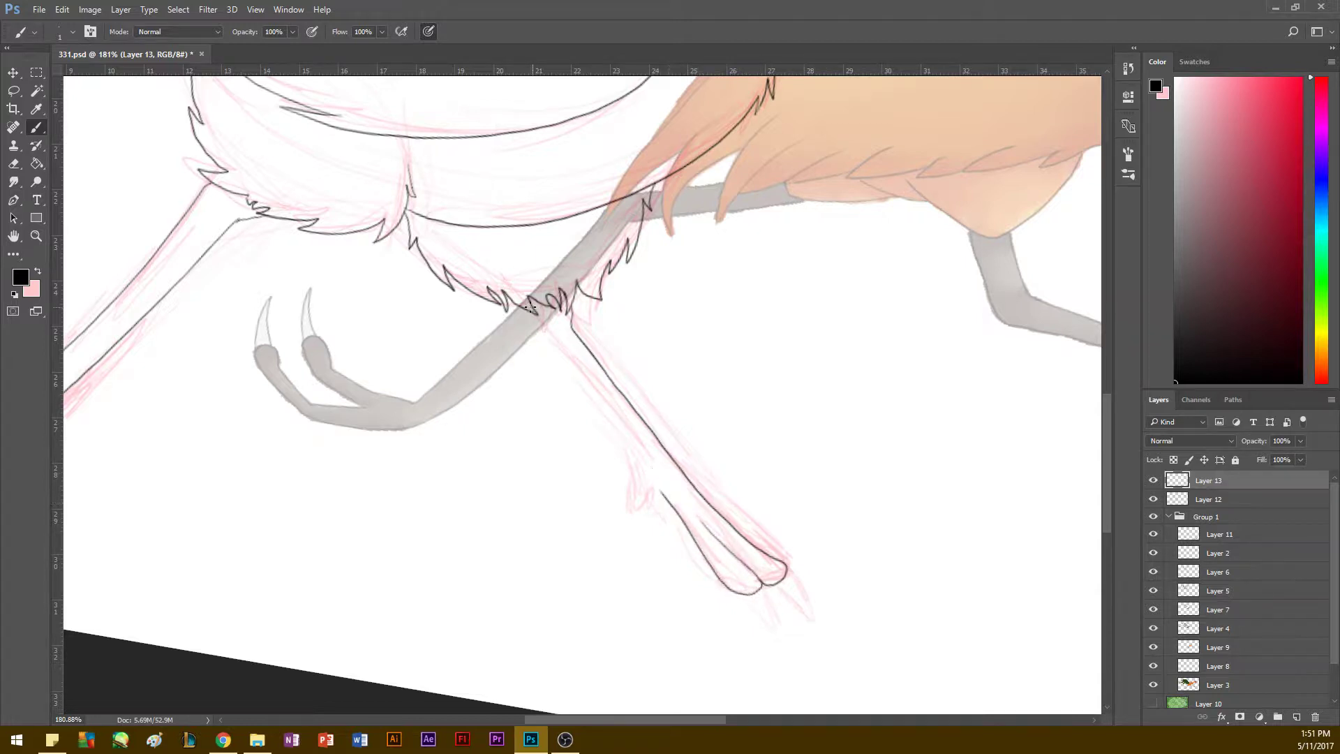
mouse_move(545, 345)
left_mouse_down()
mouse_move(611, 439)
mouse_move(629, 508)
mouse_move(650, 478)
left_mouse_up()
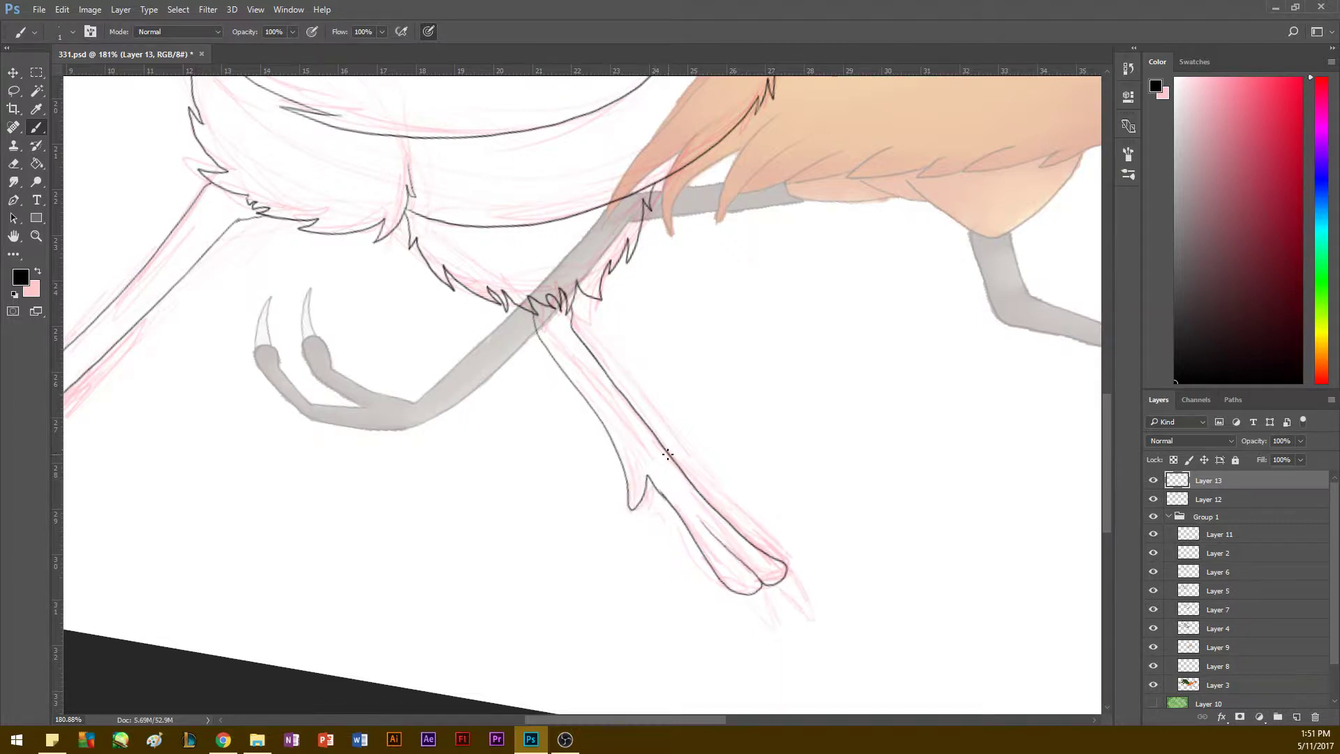
mouse_move(789, 577)
left_mouse_down()
mouse_move(814, 645)
mouse_move(778, 588)
mouse_move(786, 646)
mouse_move(756, 604)
left_mouse_up()
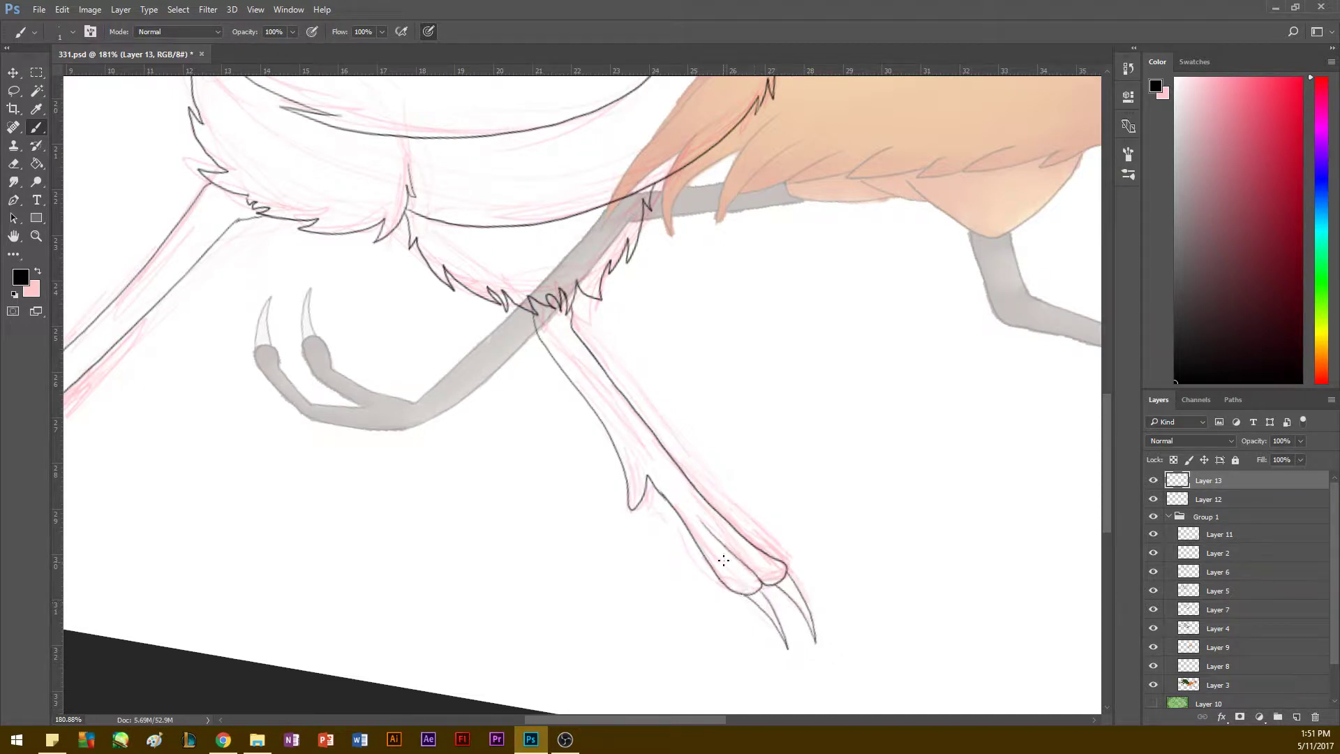
Step: Hide the red sketch on Layer 12 so only the line art shows over the rooster
key("space")
key("ctrl+space")
left_click_drag(330, 474, 260, 422)
key("space")
left_click_drag(278, 341, 307, 382)
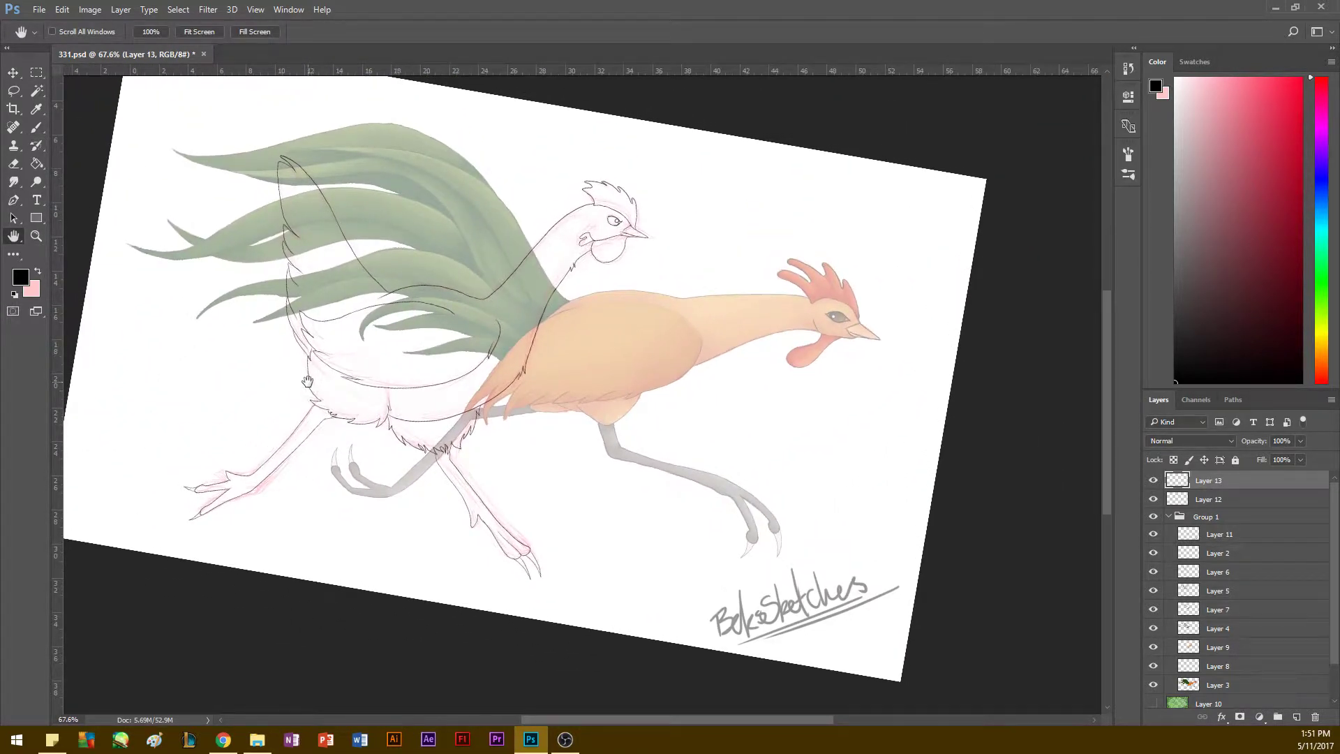
left_click(1153, 499)
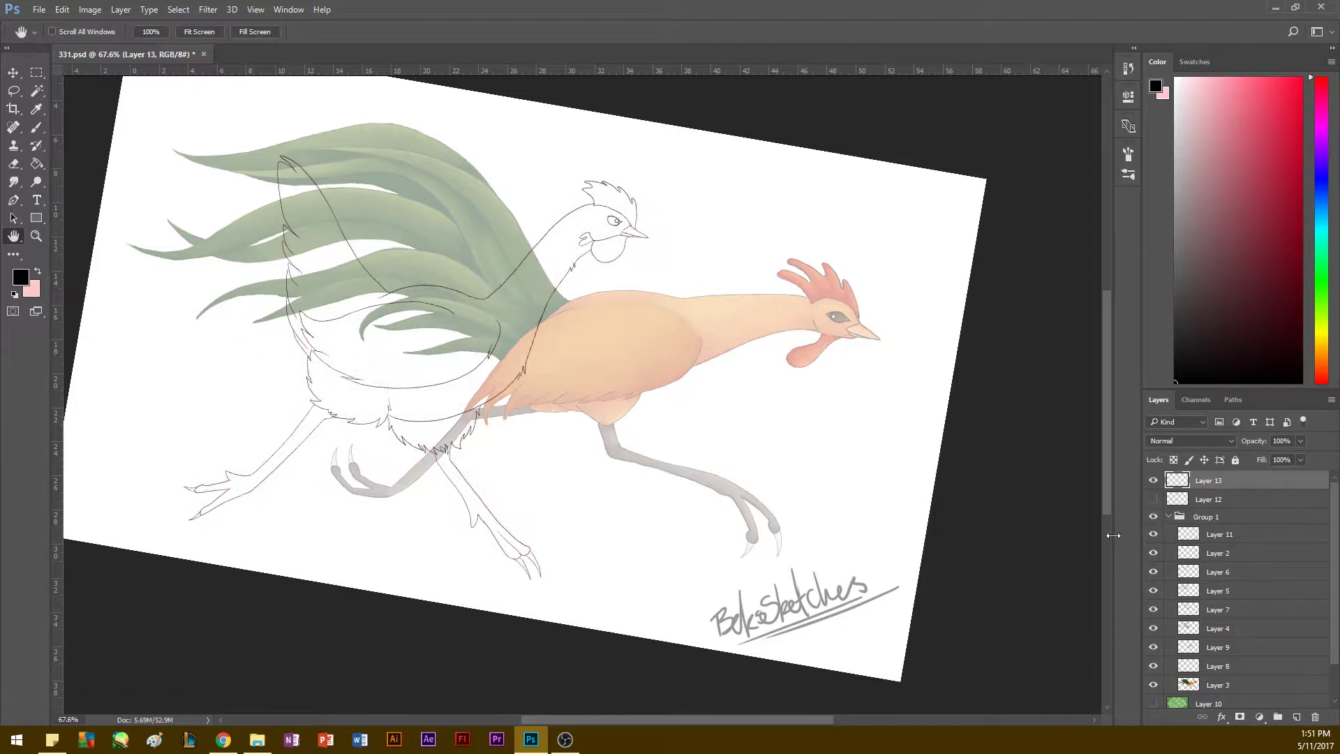
left_click_drag(257, 457, 309, 483)
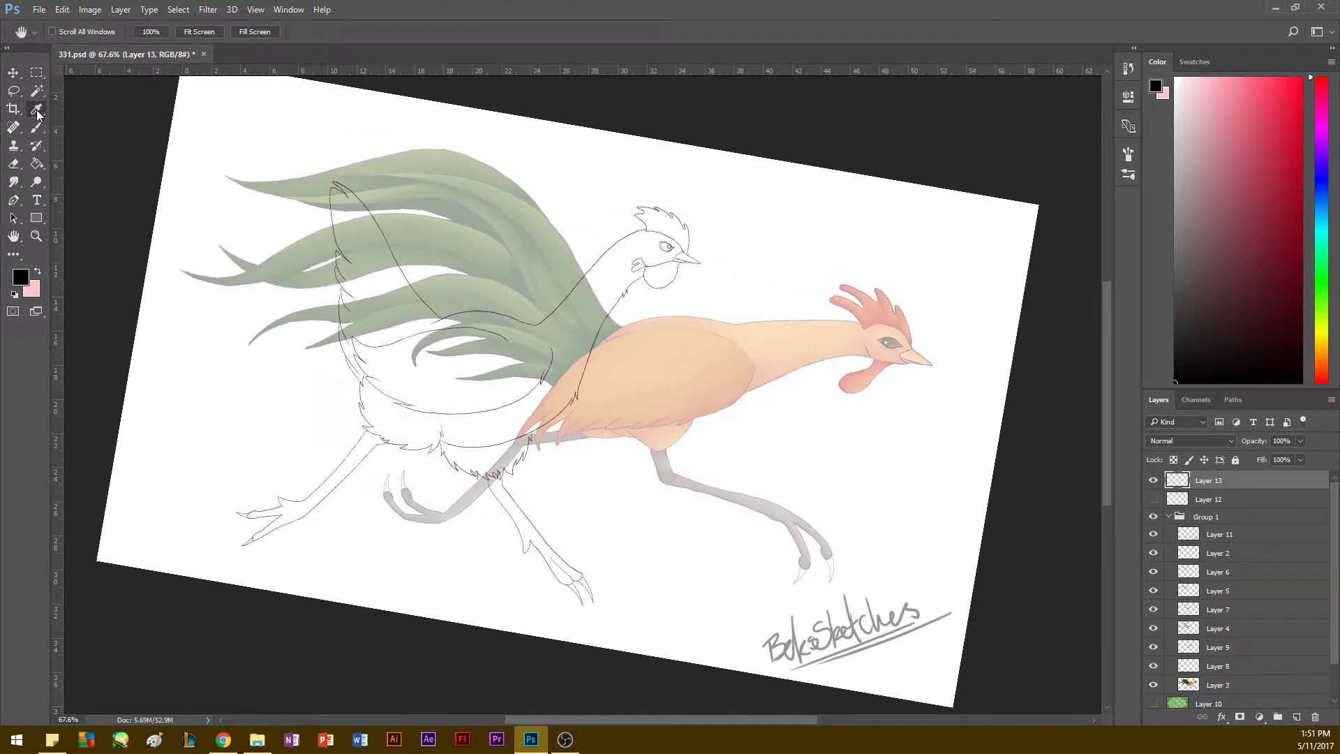
Step: Select the head, neck and body areas inside the second chicken's line art with the Magic Wand
left_click(36, 109)
left_click(636, 242)
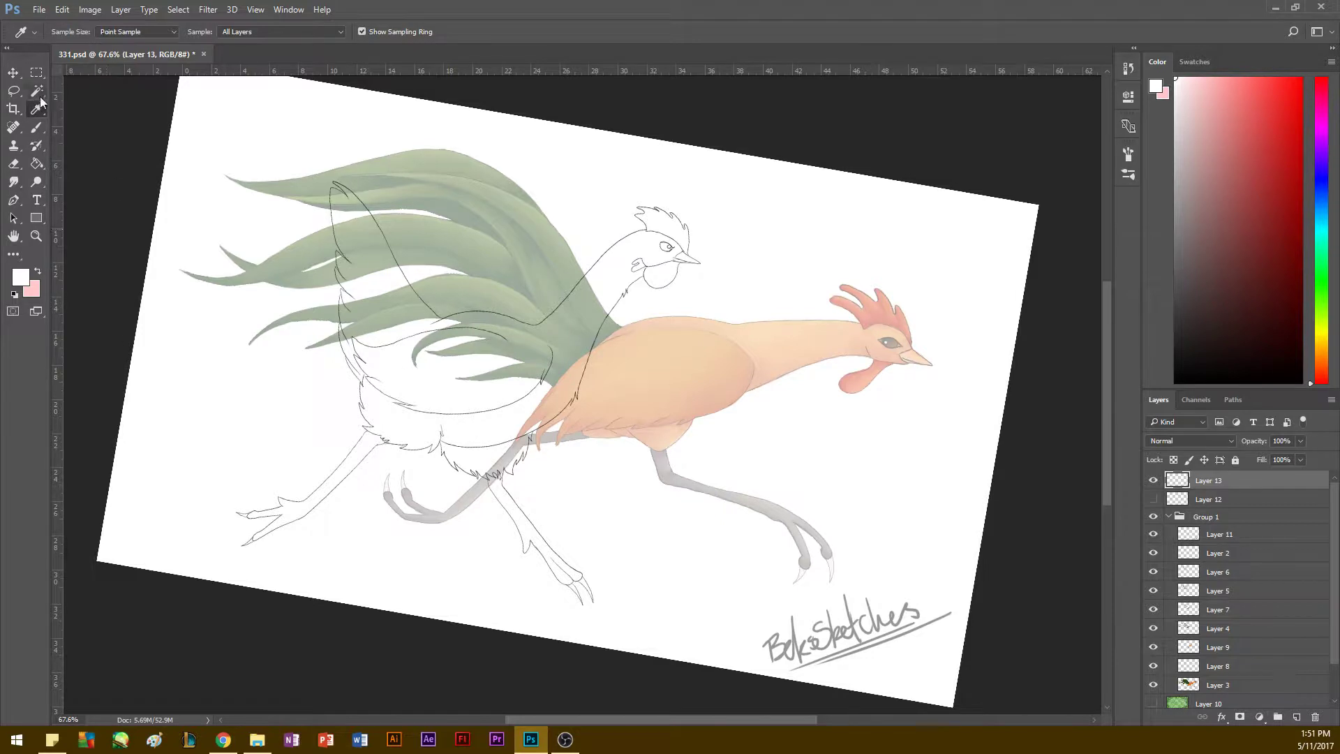
left_click(37, 91)
left_click(606, 265)
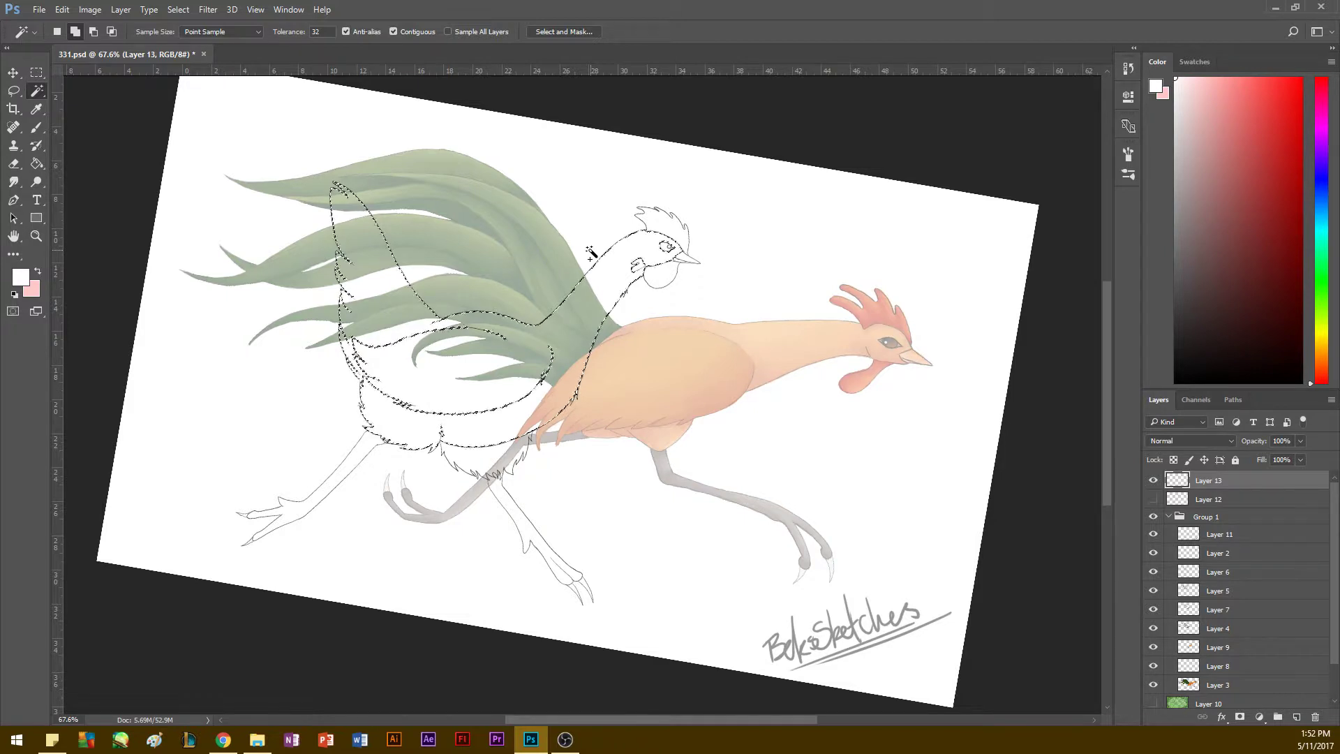
Step: Choose a reddish-orange brown foreground colour and add a new layer directly beneath the line art layer
left_click_drag(1324, 381, 1324, 366)
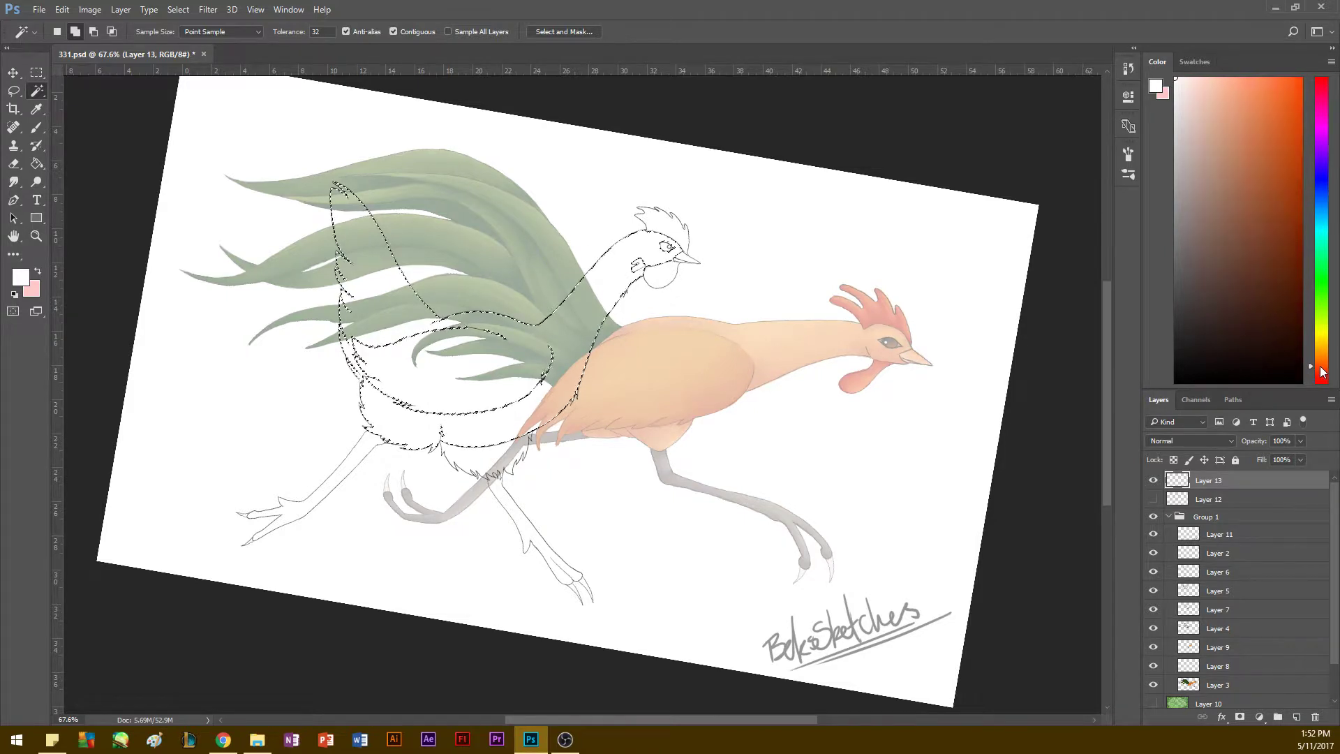
mouse_move(1245, 232)
left_mouse_down()
mouse_move(1246, 166)
mouse_move(1265, 151)
left_mouse_up()
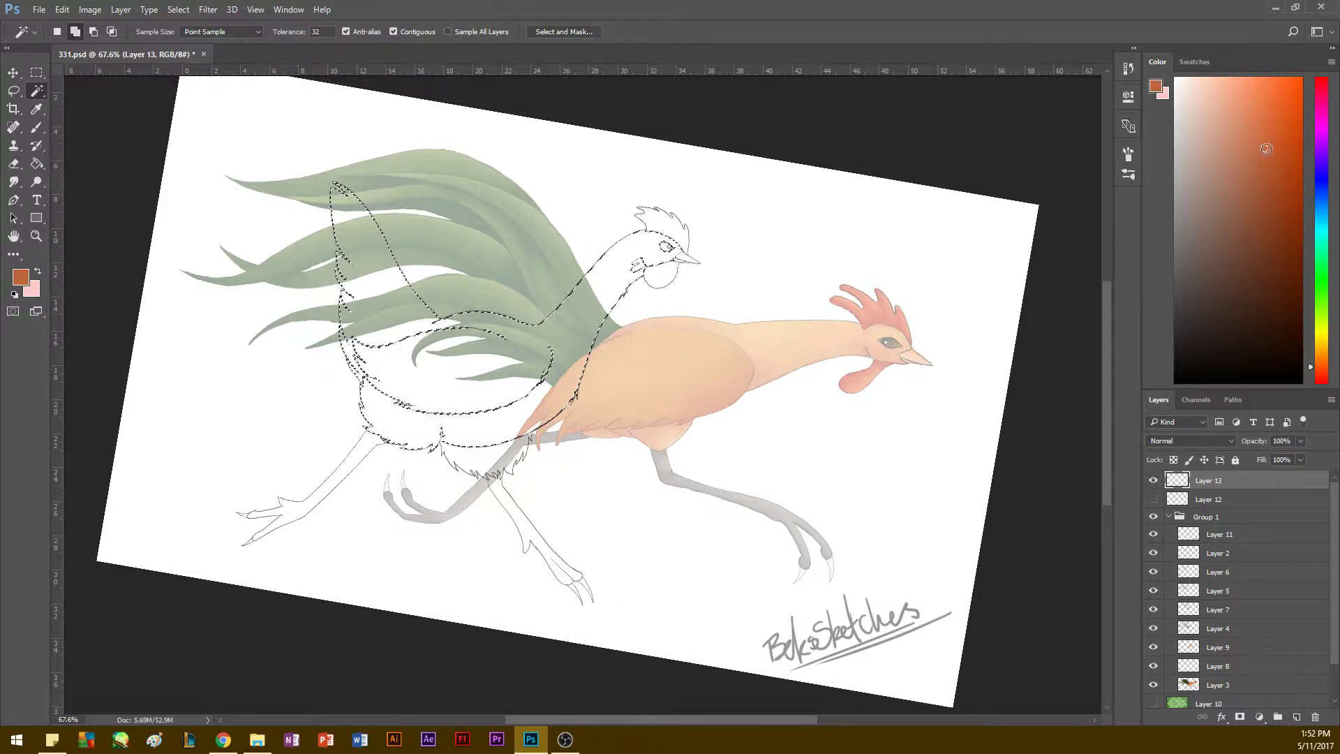
left_click(1296, 717)
left_click_drag(1204, 481, 1201, 499)
left_click(1259, 142)
Step: Enlarge the brush to 30 px and restore Group 1 with the rooster illustration to 100% opacity
key("b")
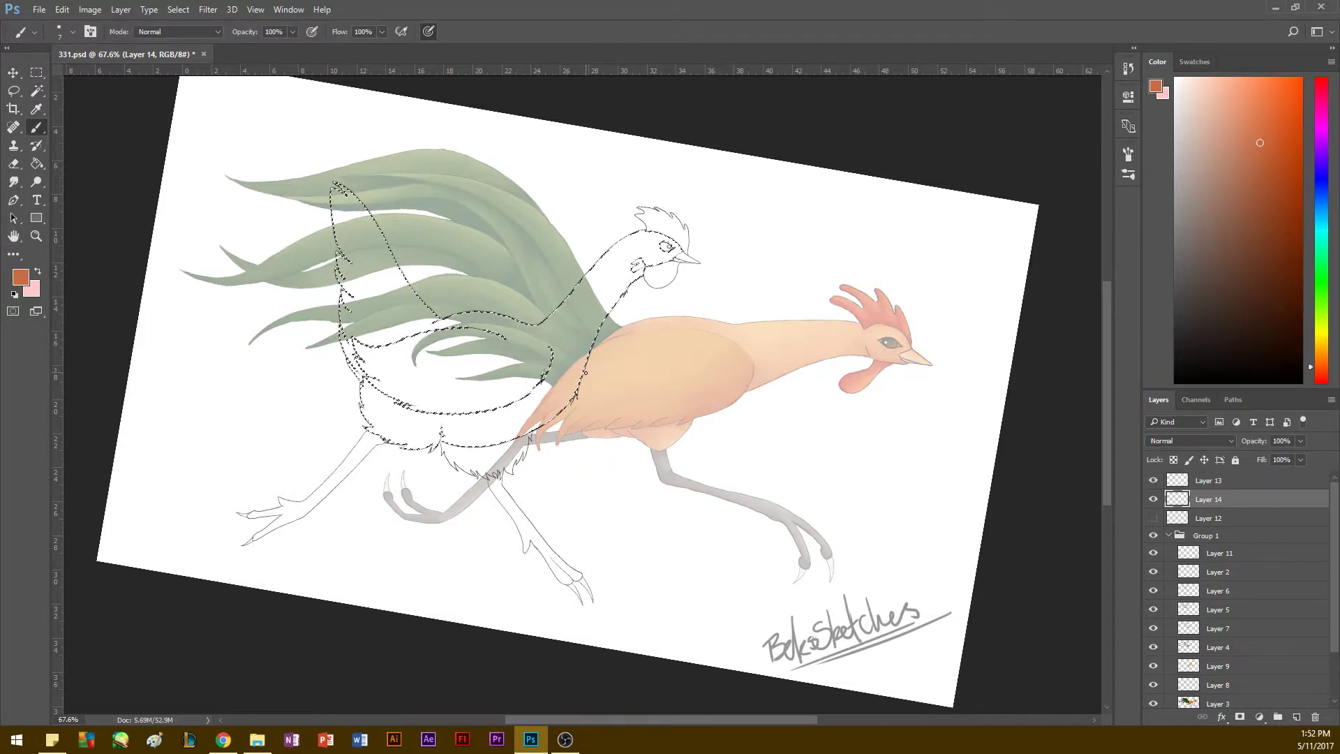
key("bracketright")
key("bracketright")
key("bracketright")
key("bracketright")
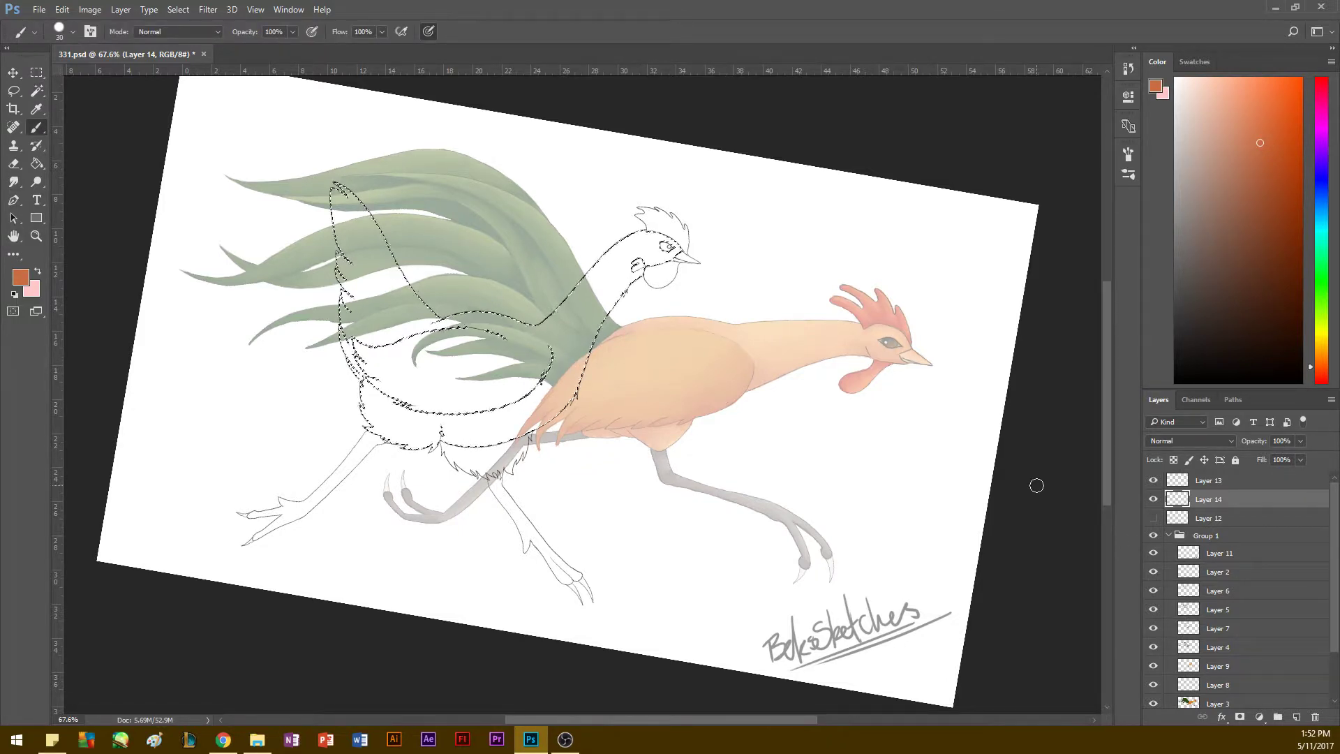
left_click(1221, 537)
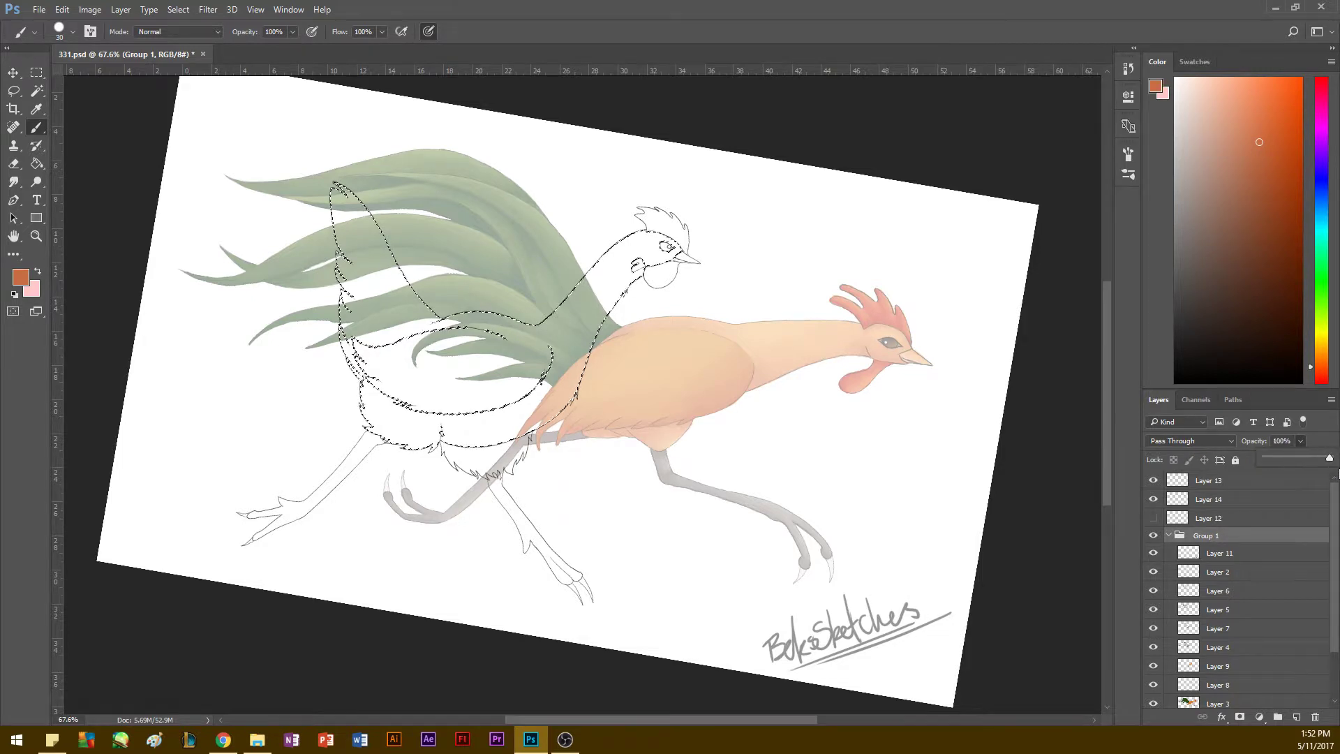
Step: Try reddish-orange, salmon and brown tones on the second chicken's head and neck on Layer 14
left_click(1195, 498)
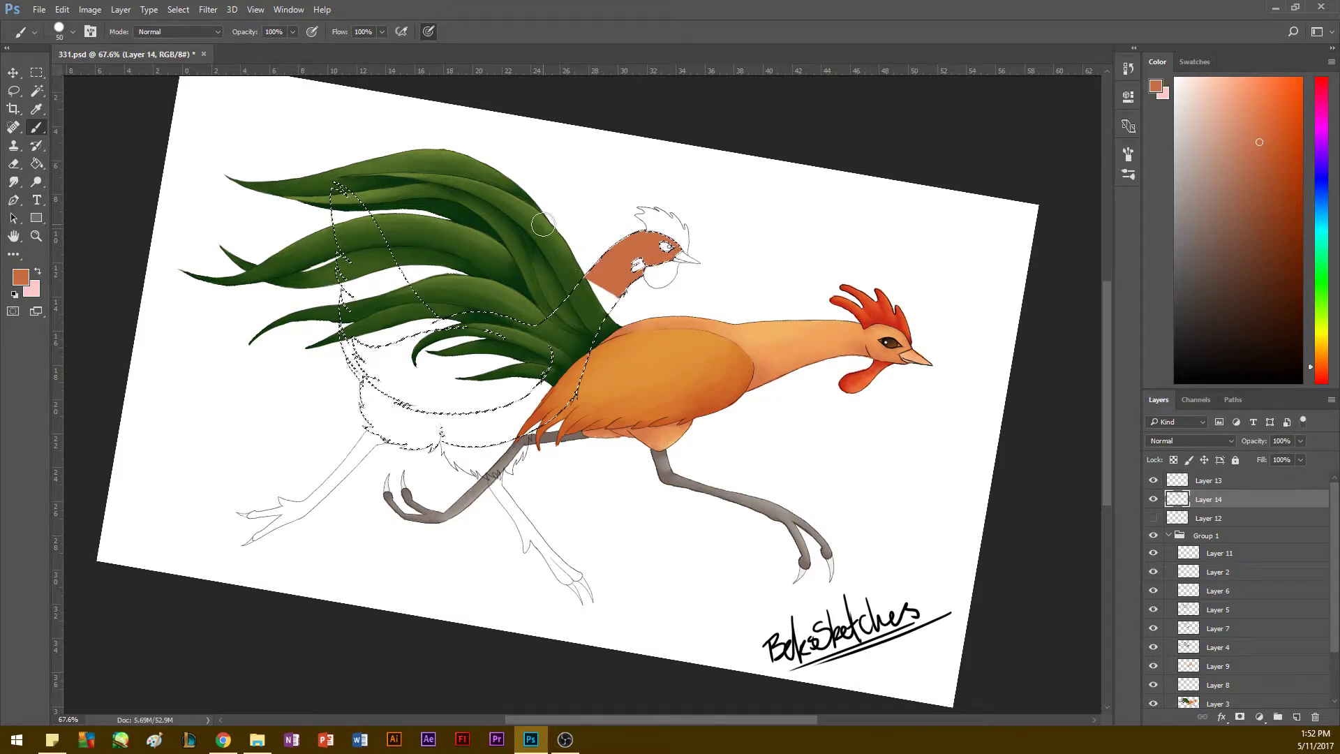
left_click(1243, 129)
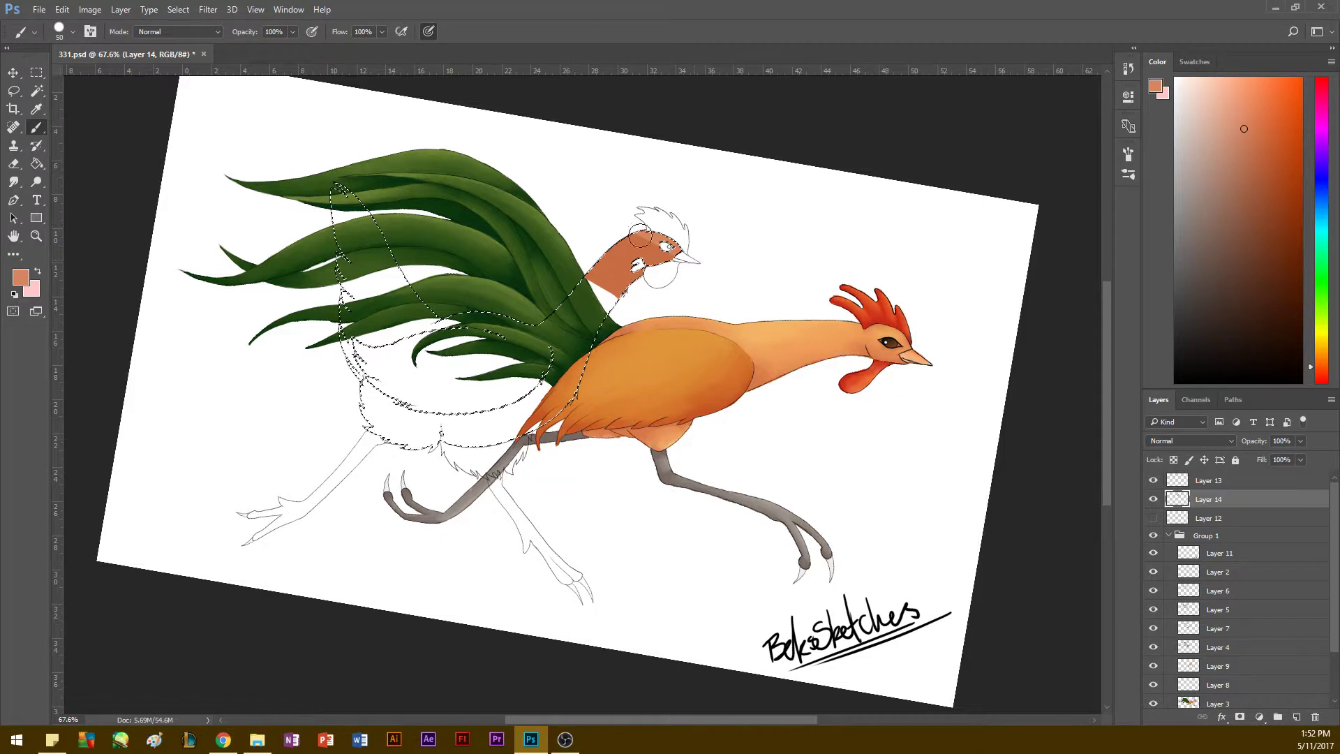
left_click(1318, 372)
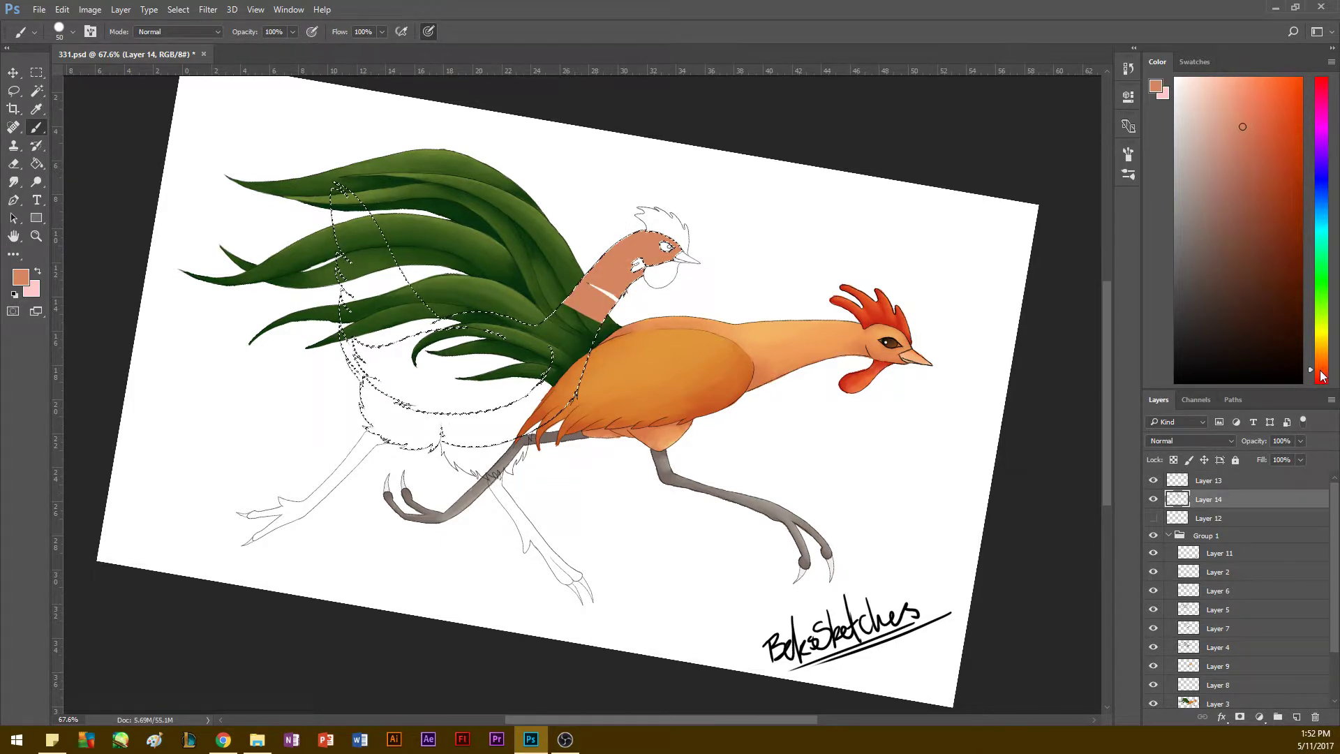
left_click_drag(1320, 375, 1319, 366)
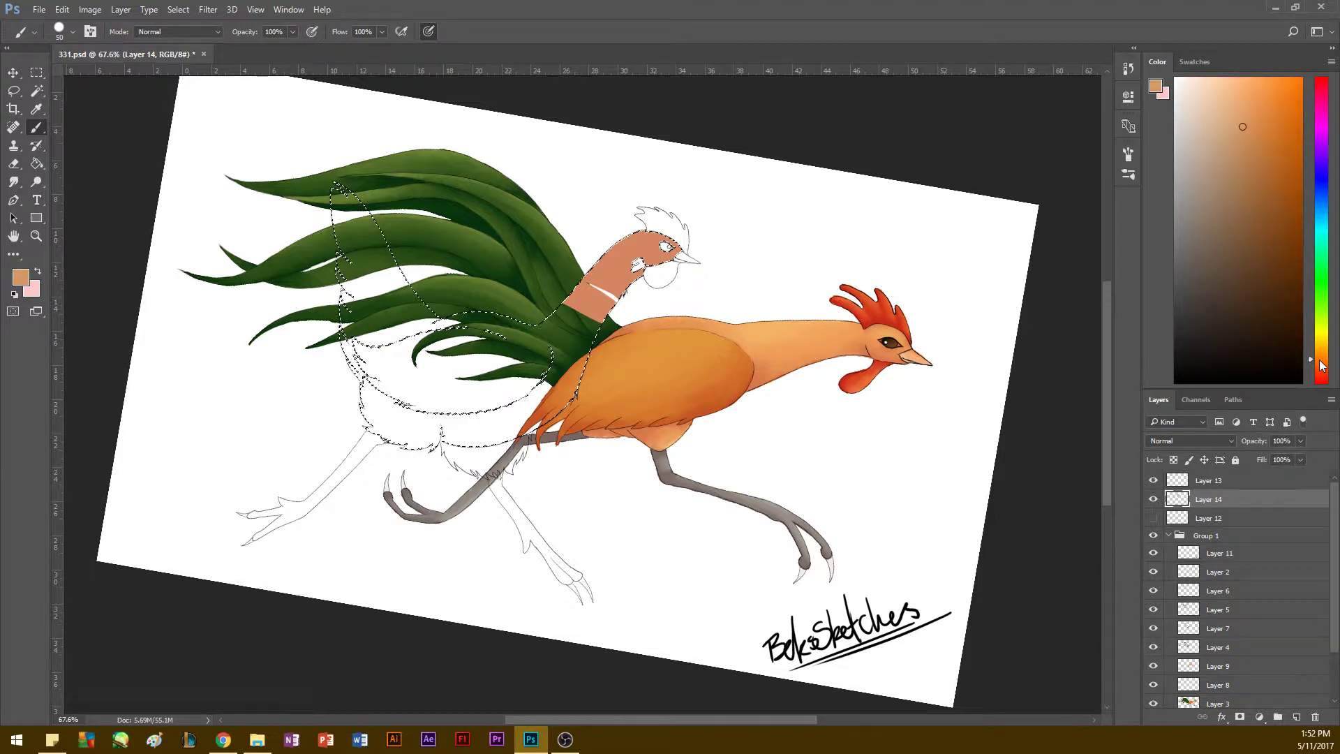
left_click_drag(1249, 149, 1254, 179)
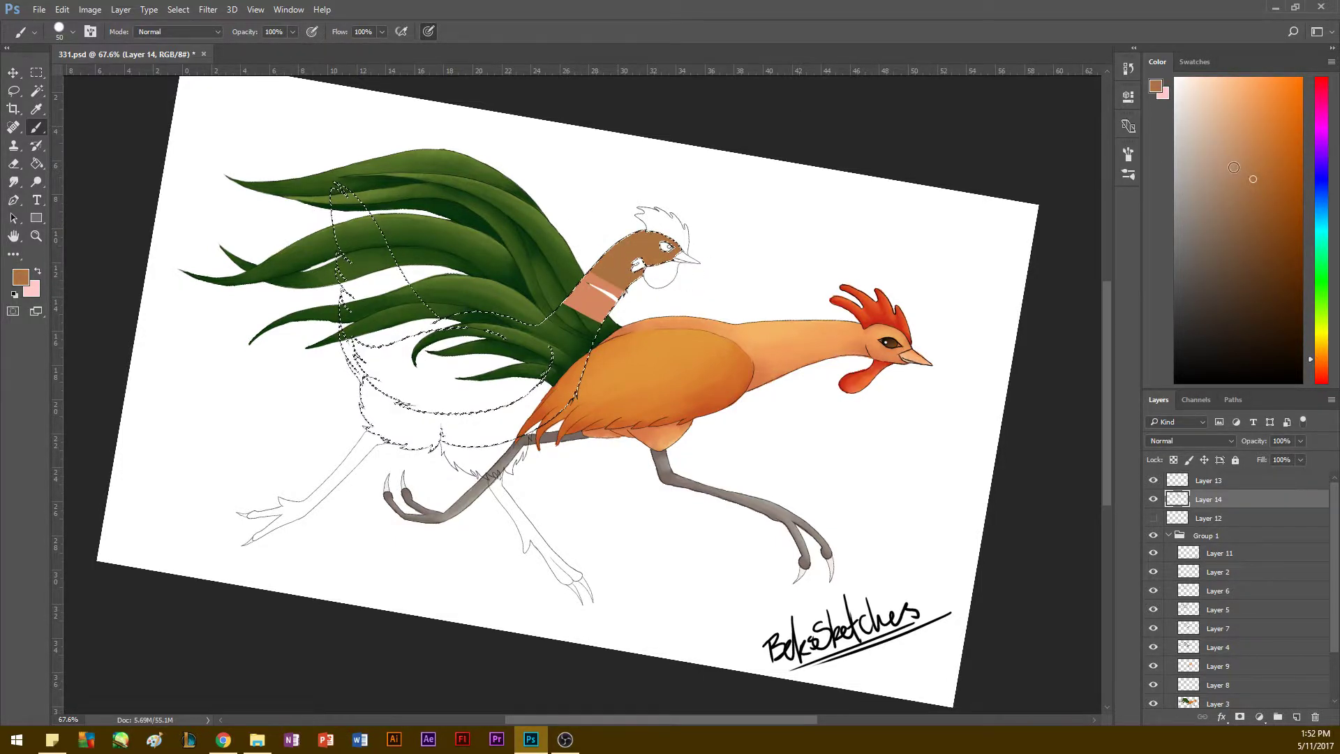
left_click(1224, 166)
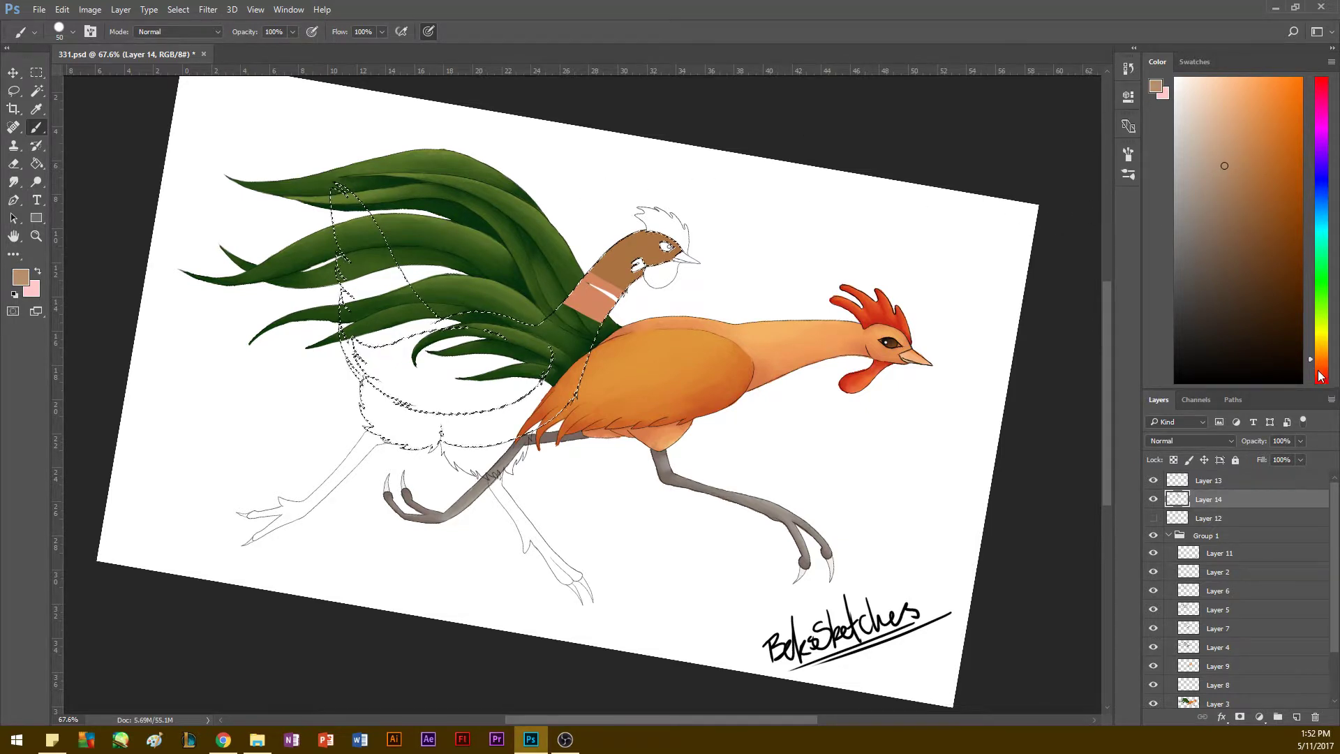
Step: Sample the orange from the rooster's wing and try it and a lighter orange on the second chicken's head and neck
key("i")
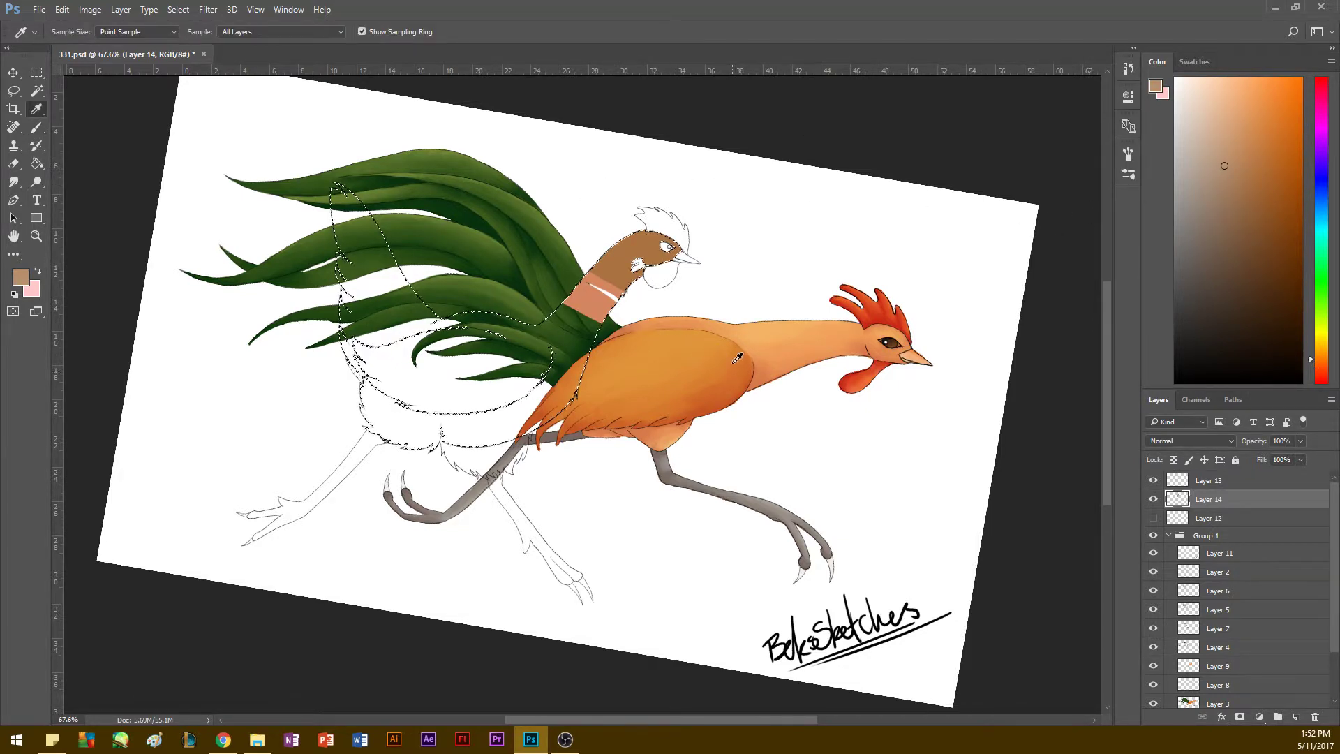
left_click(734, 372)
key("b")
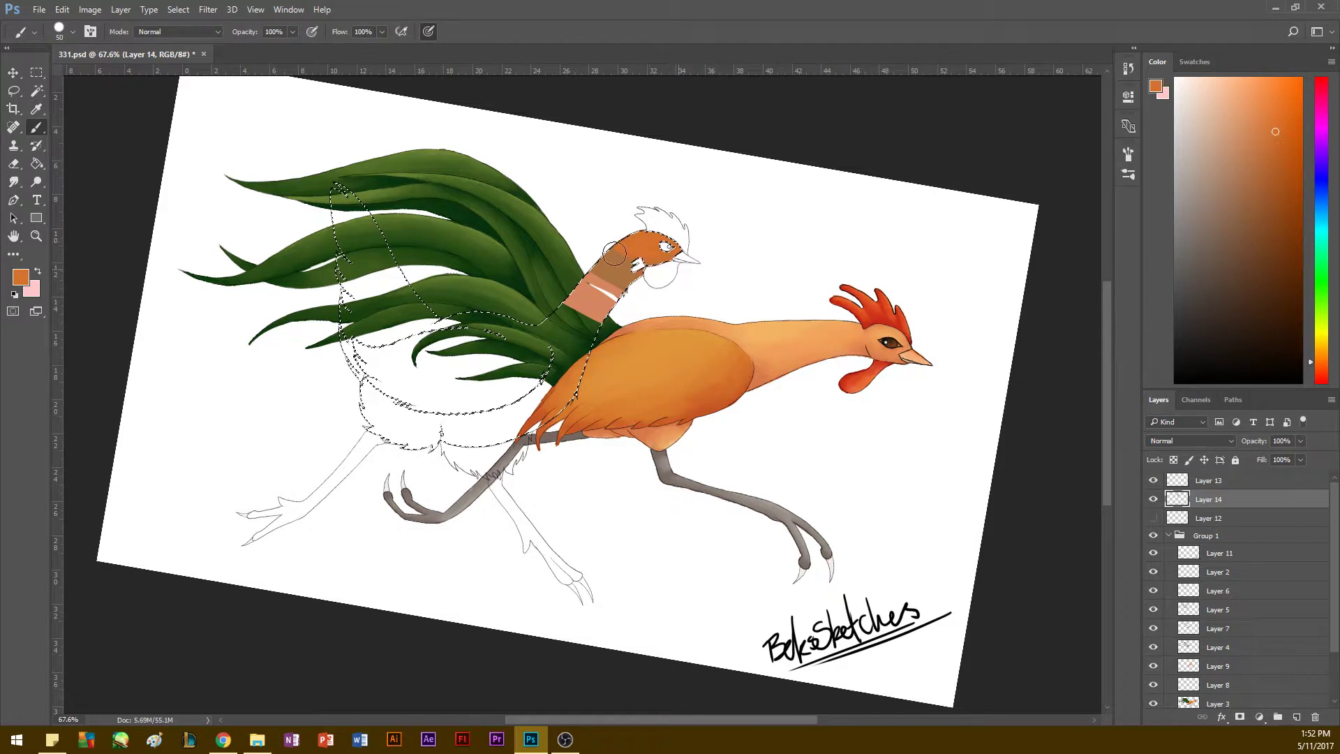
left_click(1264, 117)
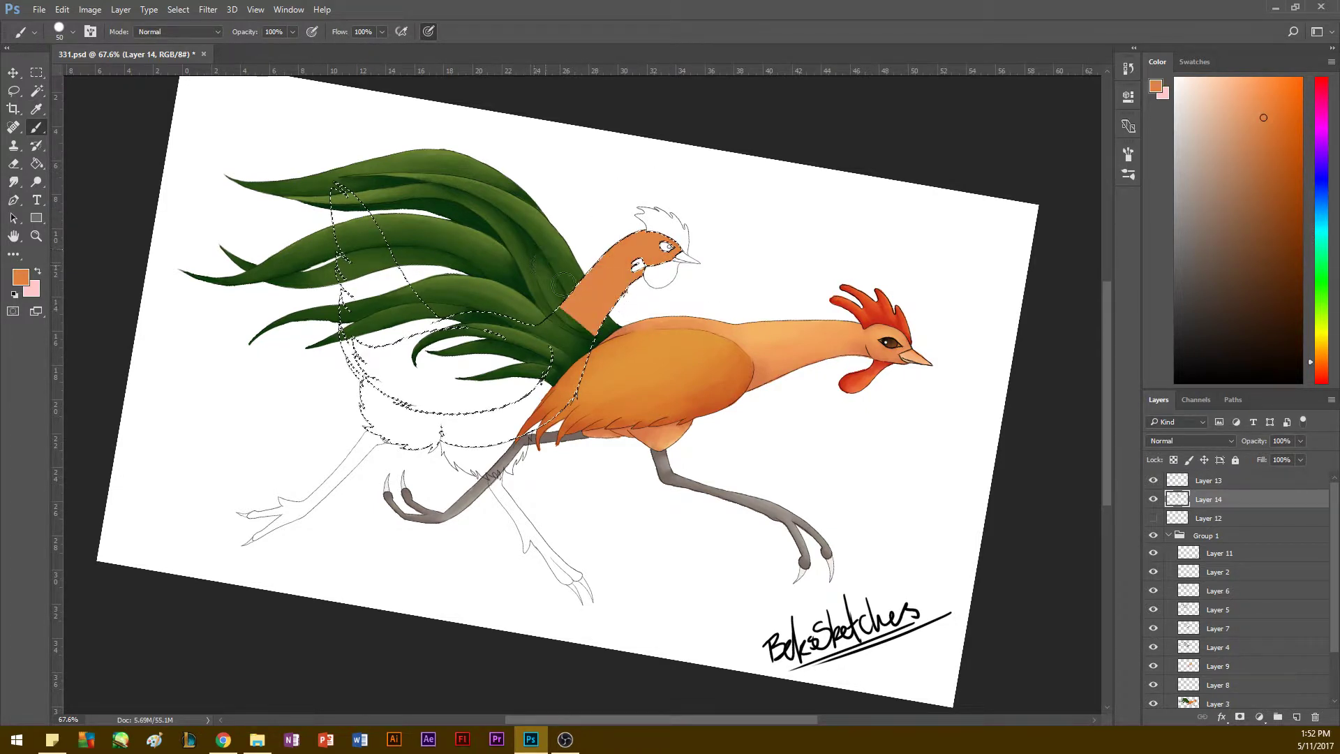
Step: Shift the colour towards red, try muted reddish browns on the chicken's head and neck, and undo the last stroke
left_click(1323, 372)
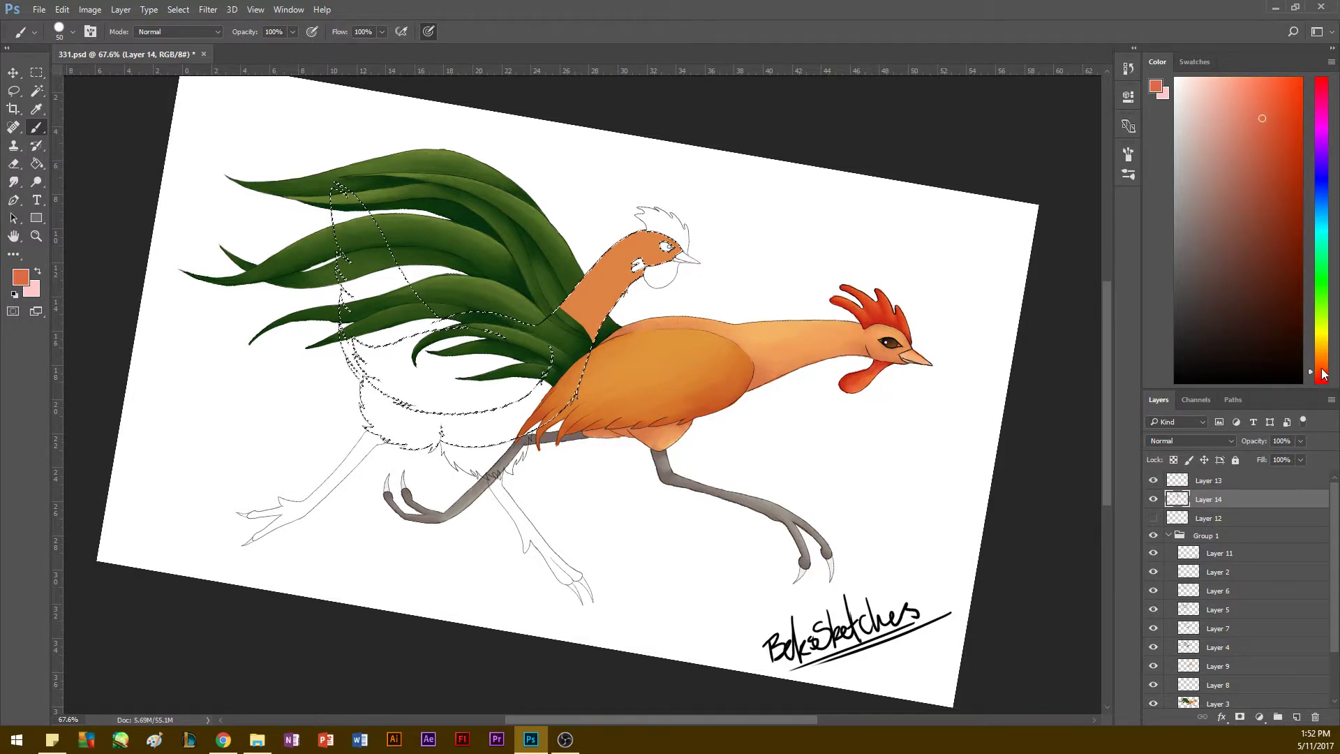
left_click(1322, 369)
mouse_move(1283, 162)
left_mouse_down()
mouse_move(1255, 152)
mouse_move(1254, 168)
left_mouse_up()
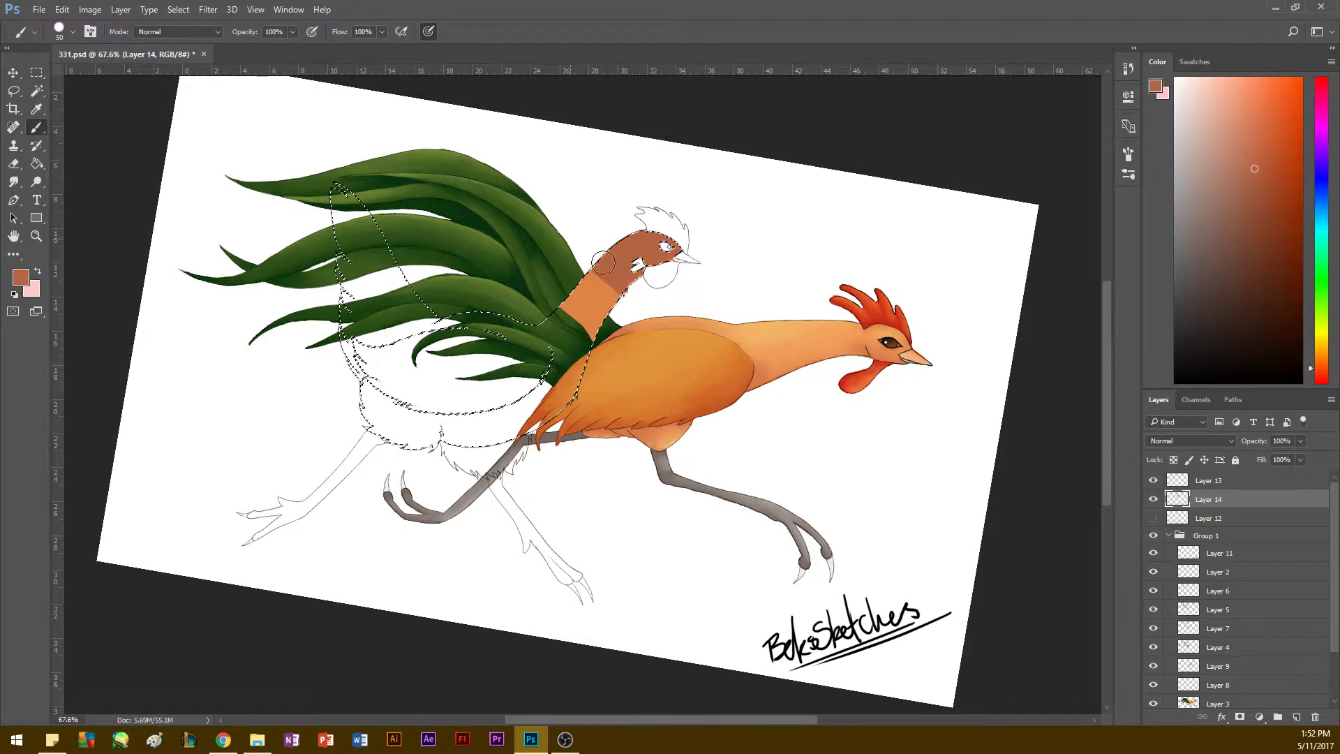
left_click_drag(603, 262, 592, 282)
left_click(1237, 157)
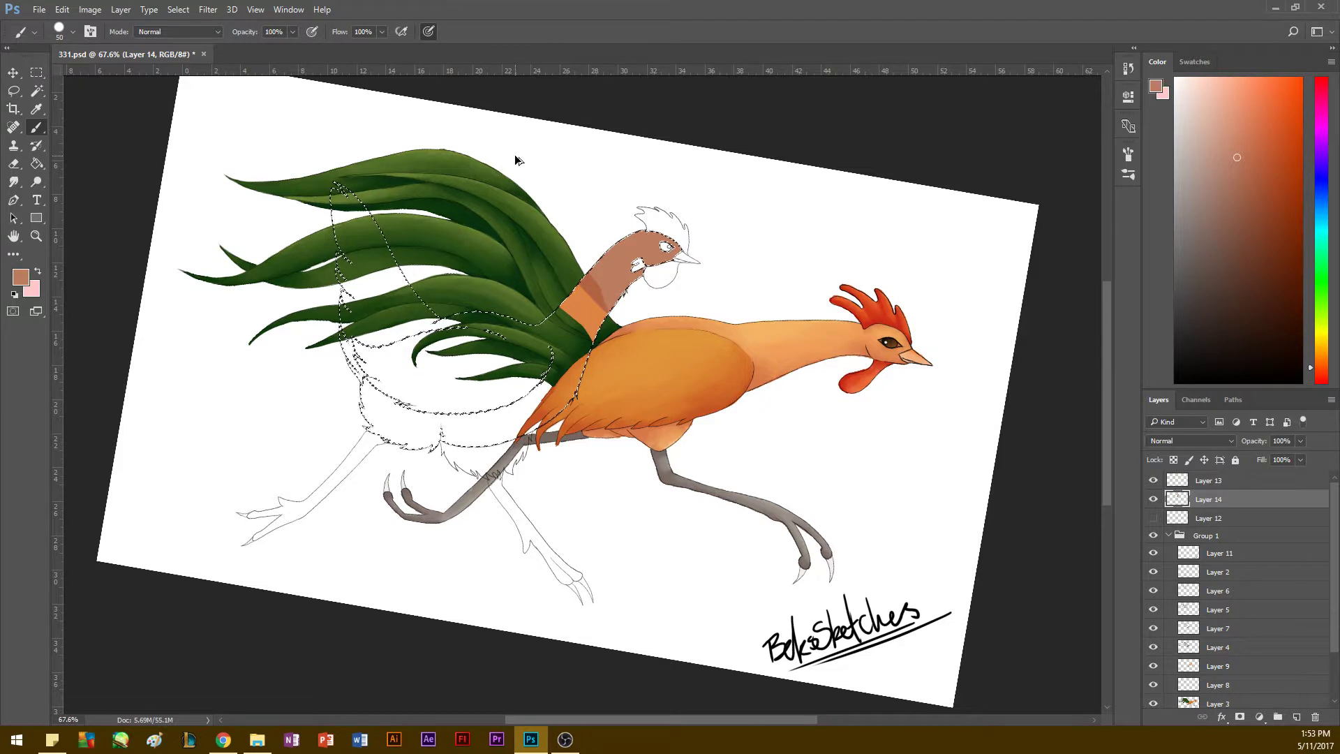
key("ctrl+z")
Step: Paste the copied hen photo, scale it to about 40% and place it below the rooster's neck, above the signature
key("i")
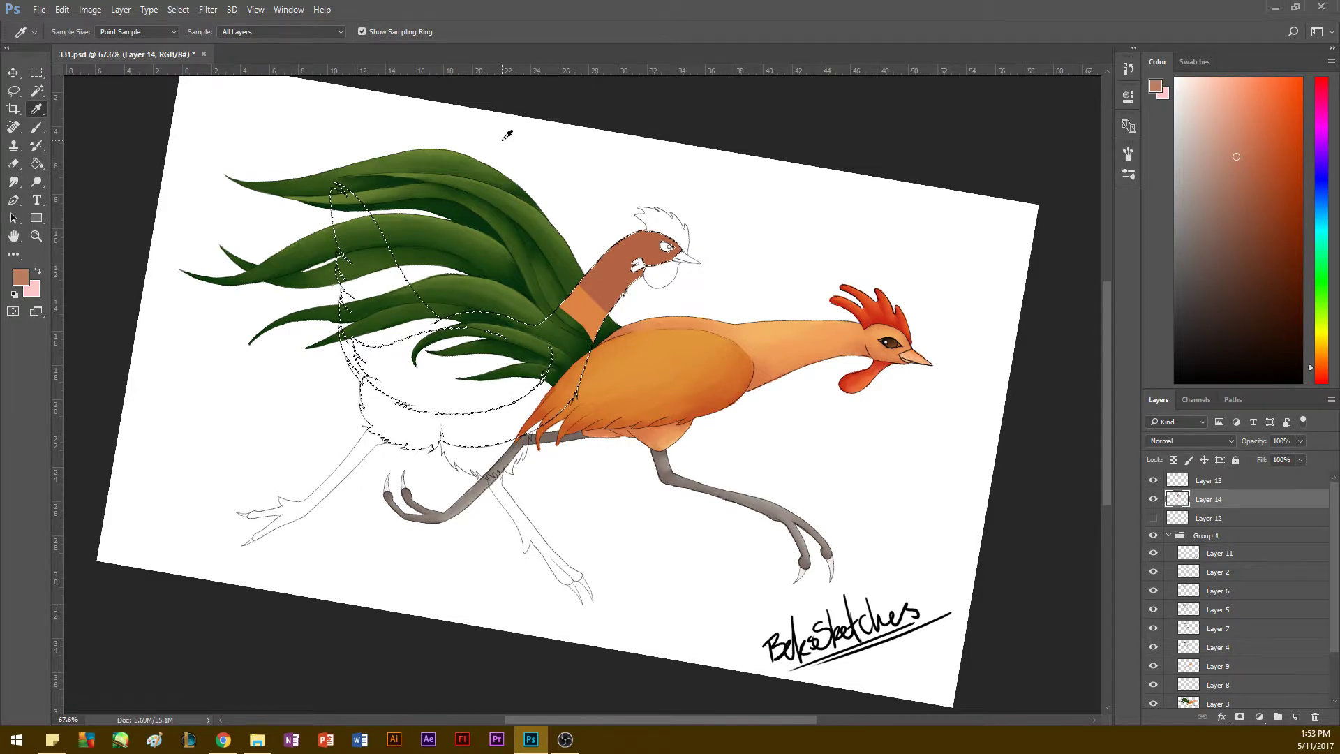
key("alt+Tab")
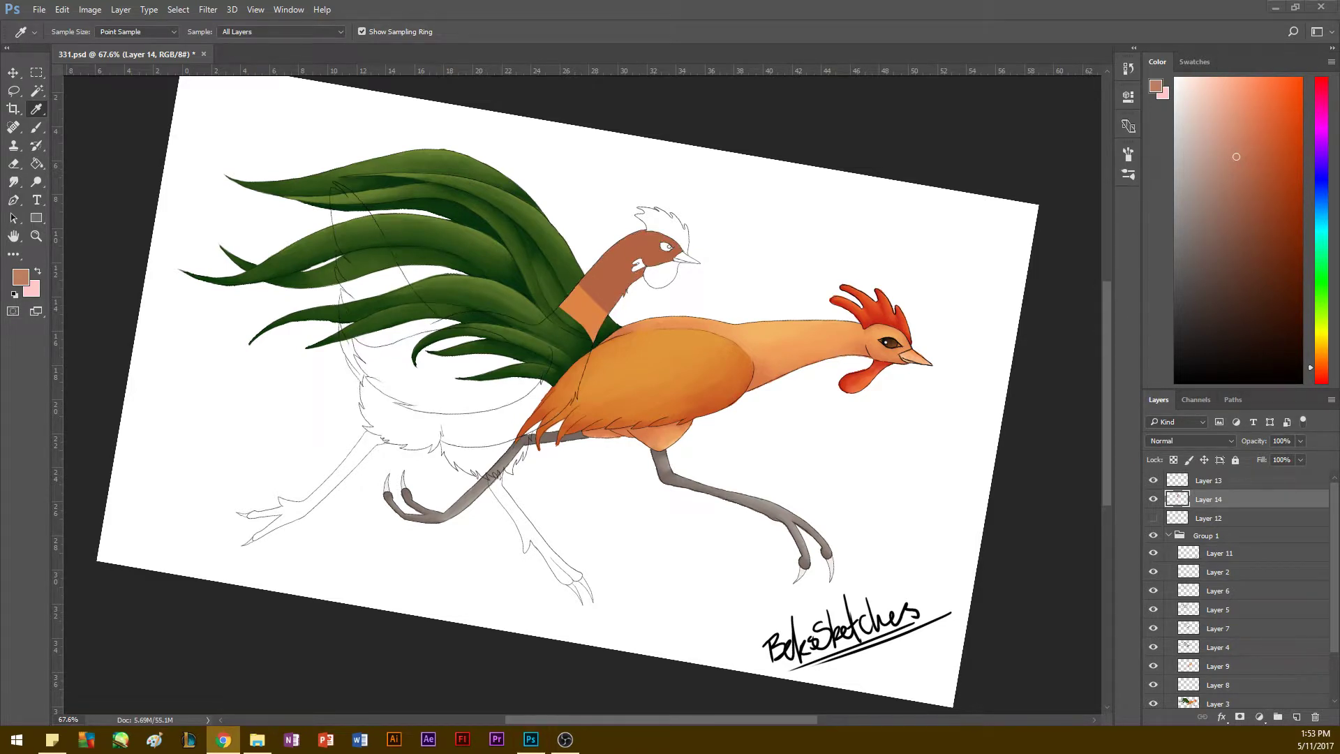
key("alt+Tab")
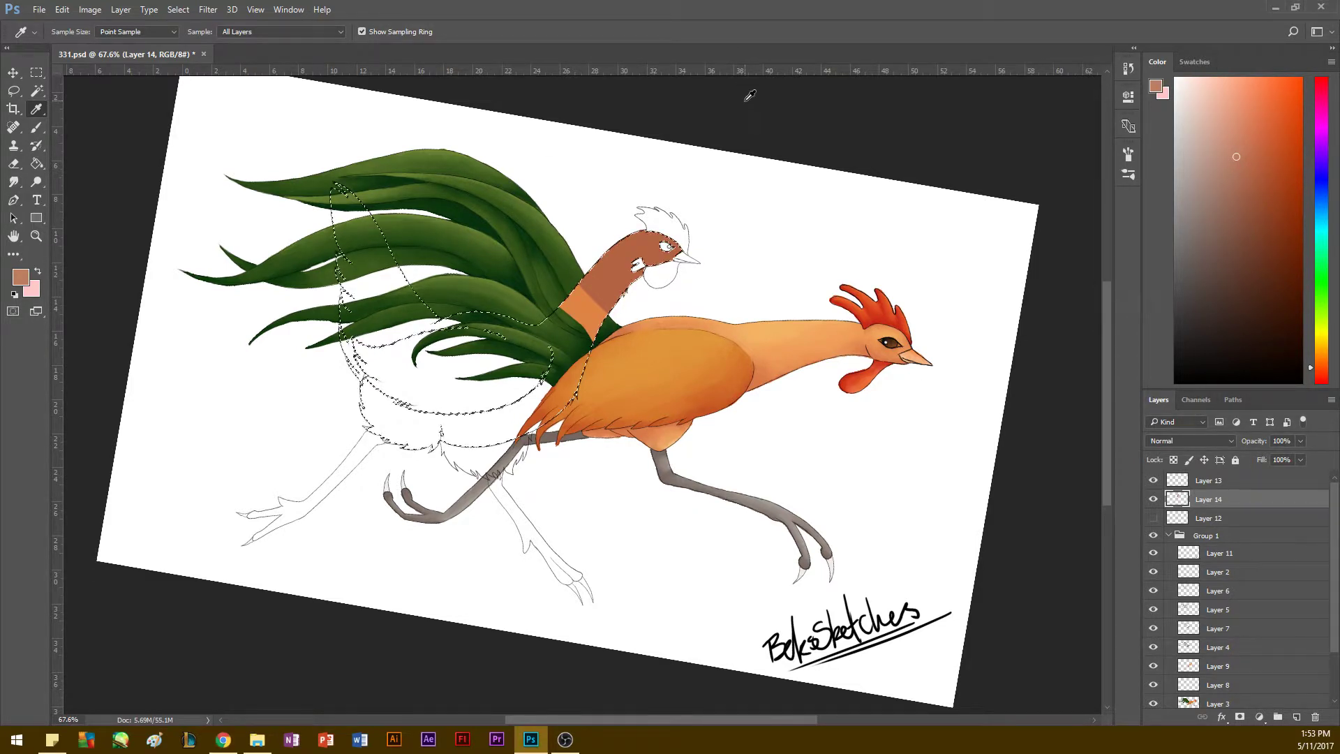
key("ctrl+v")
key("ctrl+t")
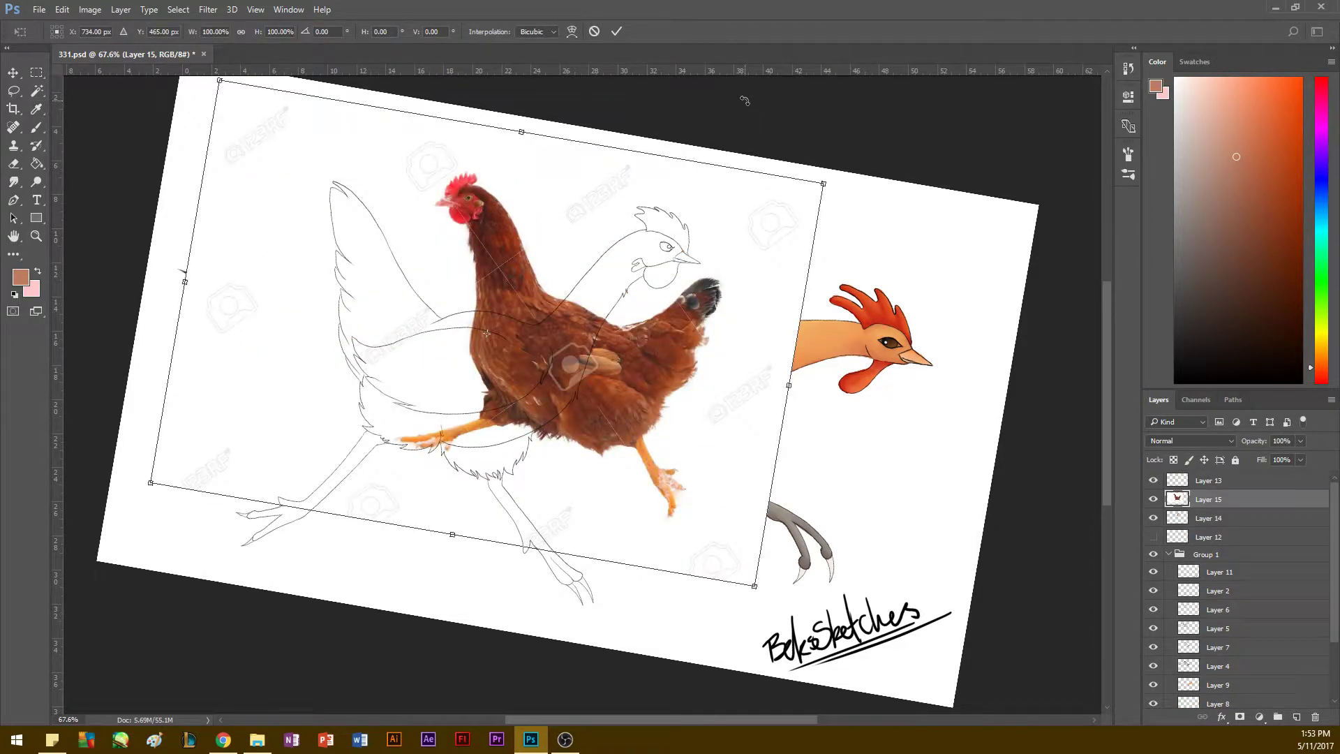
left_click_drag(214, 81, 516, 375)
left_click_drag(537, 393, 541, 394)
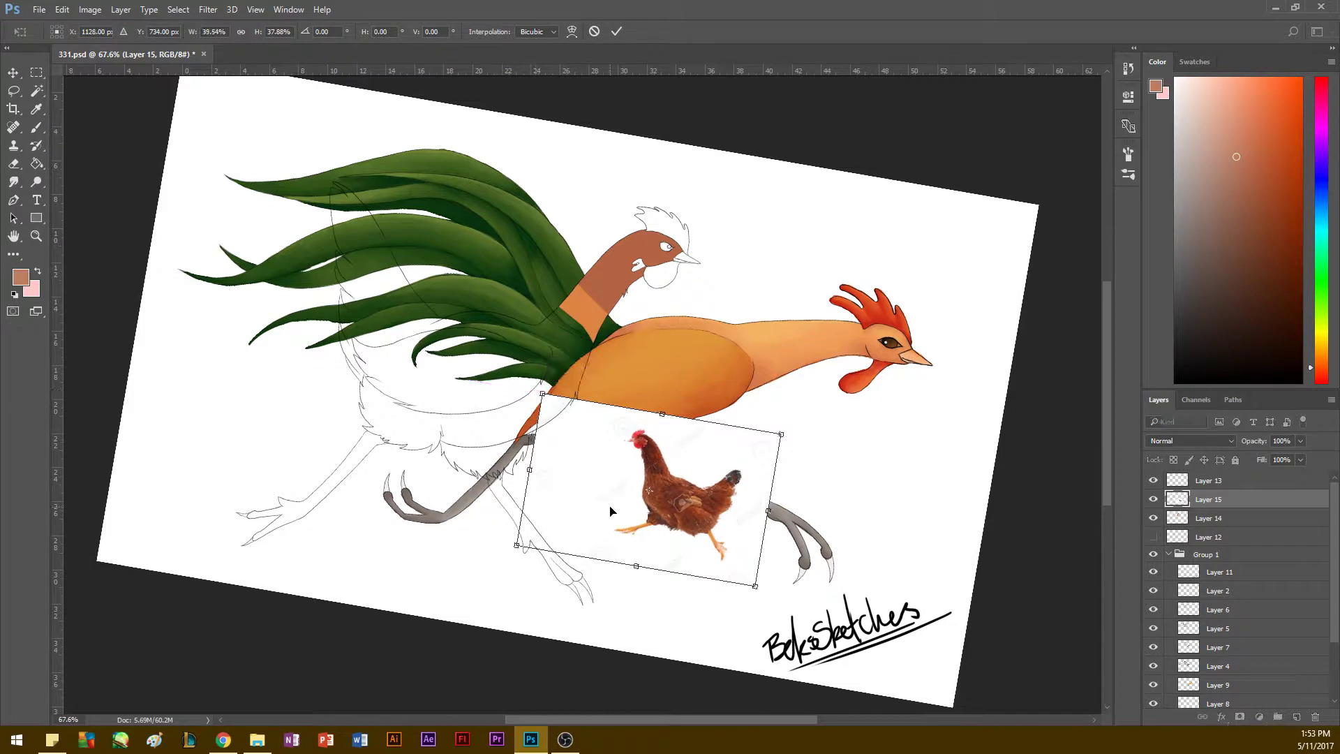
left_click_drag(597, 491, 759, 481)
left_click(621, 33)
Step: Move the hen photo's layer directly beneath Layer 14 in the layer order
key("i")
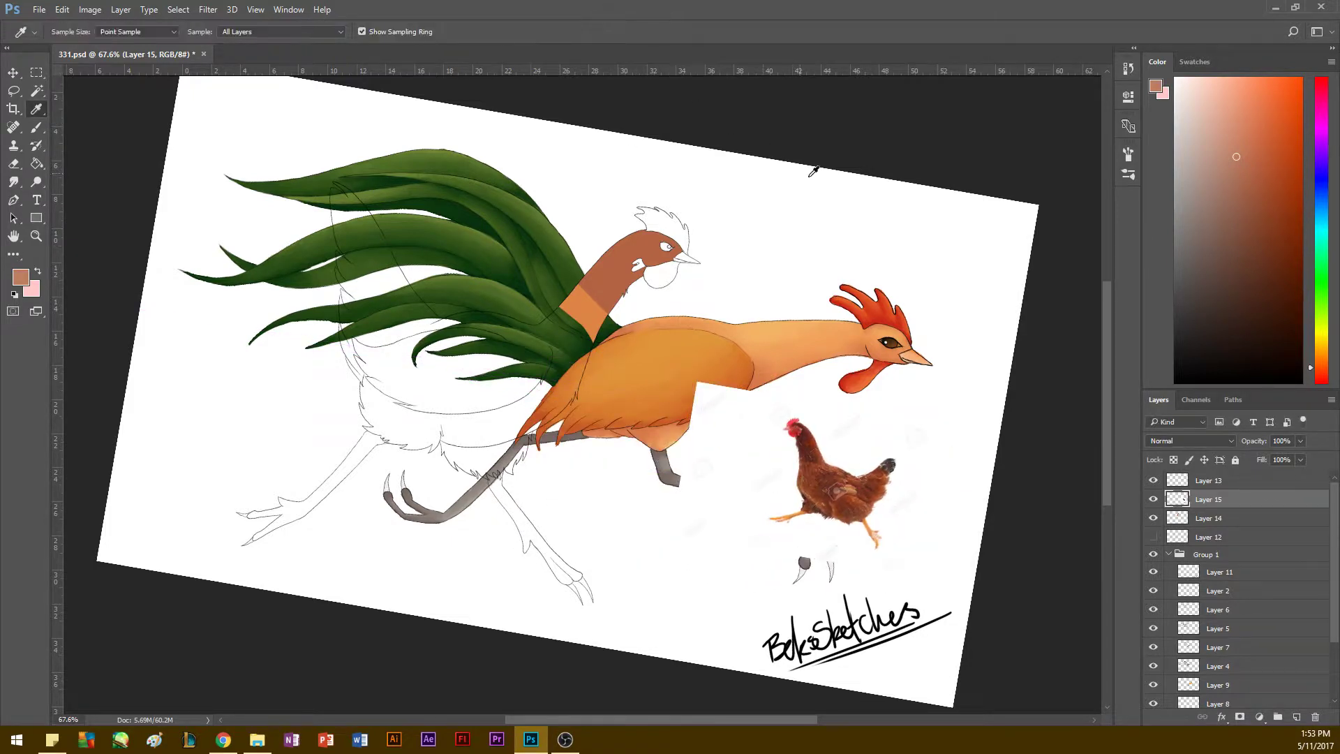
left_click(1154, 499)
left_click(1153, 499)
left_click(1153, 518)
left_click(1153, 518)
left_click_drag(1204, 500, 1196, 525)
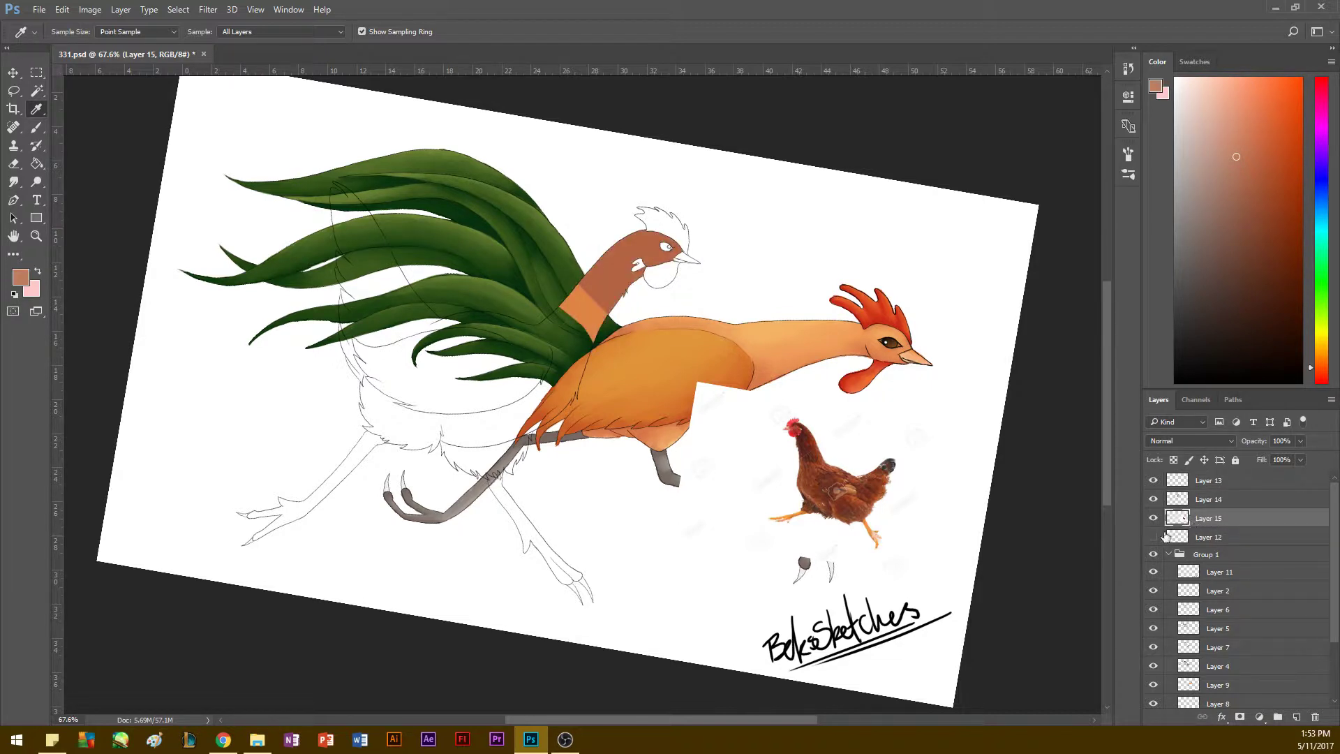
left_click(1153, 518)
left_click(1154, 518)
Step: Sample the dark reddish brown from the photo hen's body and return to the brush on Layer 14
left_click(819, 463)
left_click(1181, 501)
key("b")
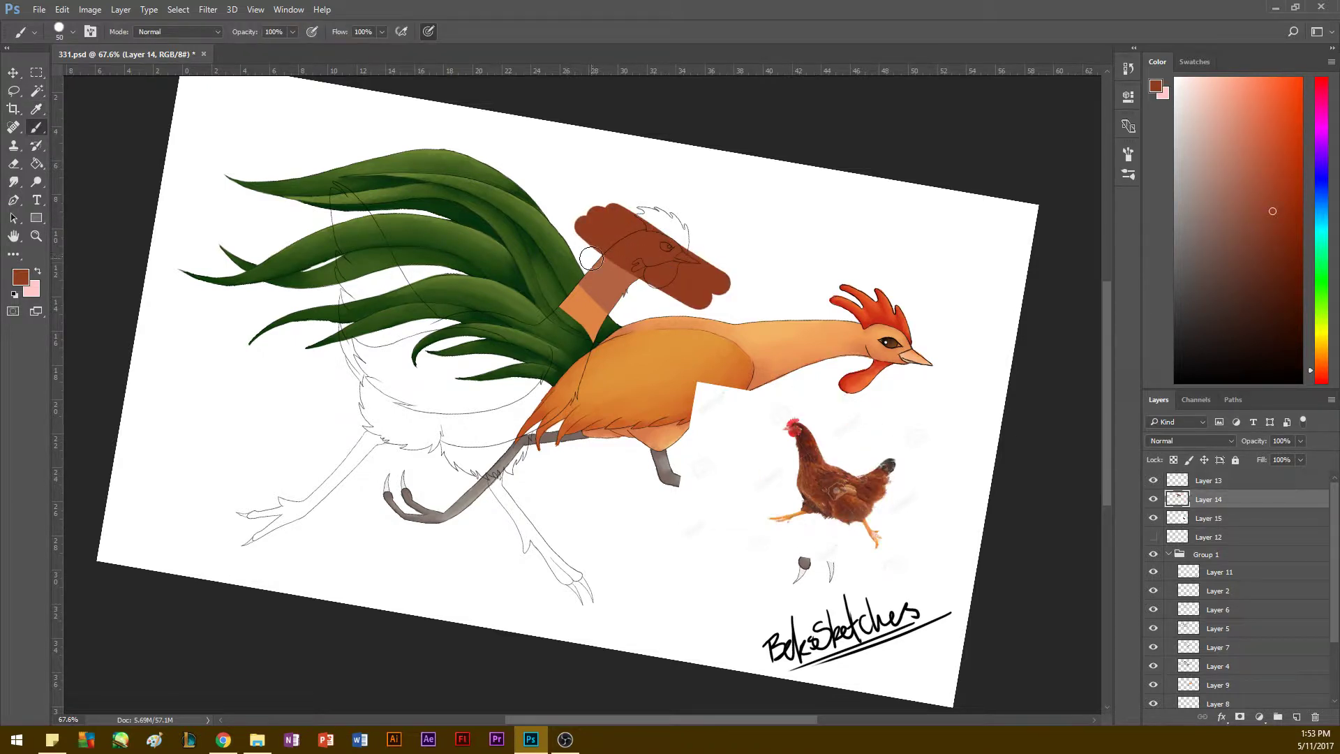
Step: Select the head, neck, body, wing and tail areas inside the line art on Layer 13 with the Magic Wand
left_click(36, 92)
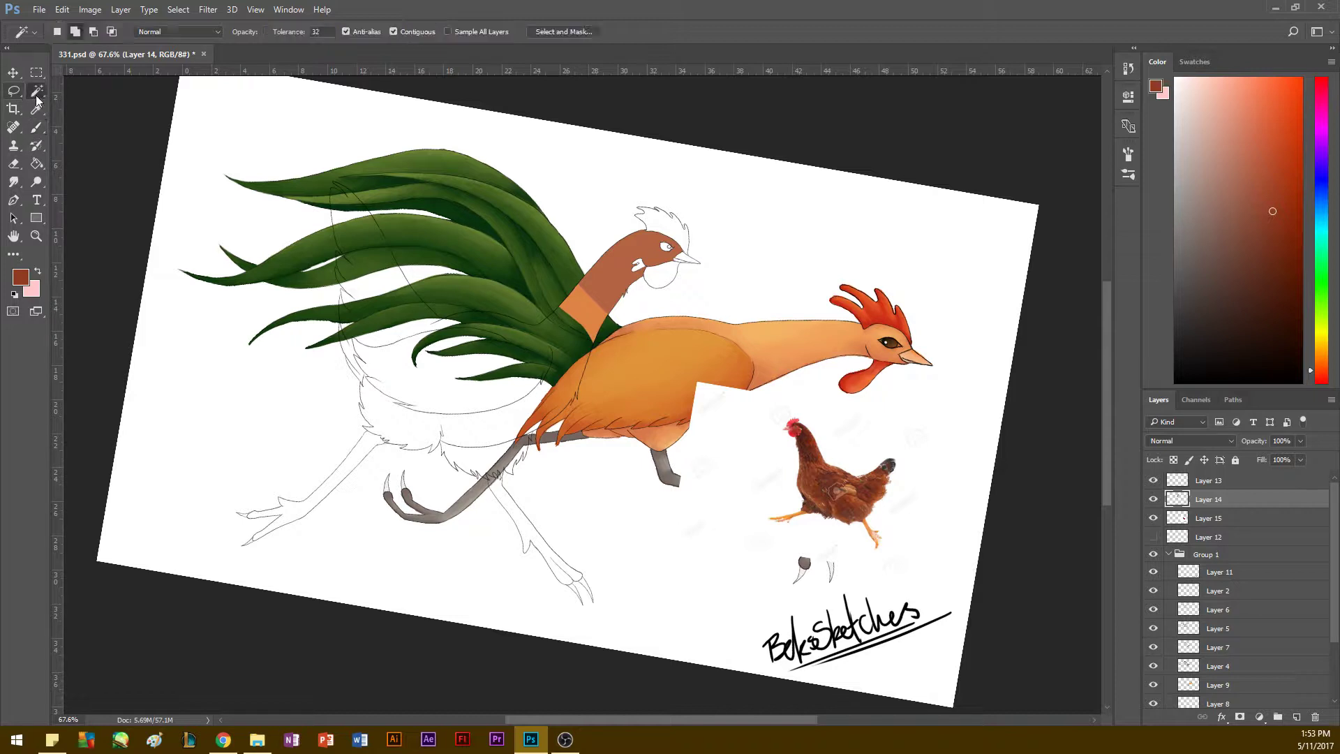
left_click(1203, 481)
left_click(1178, 481, "ctrl")
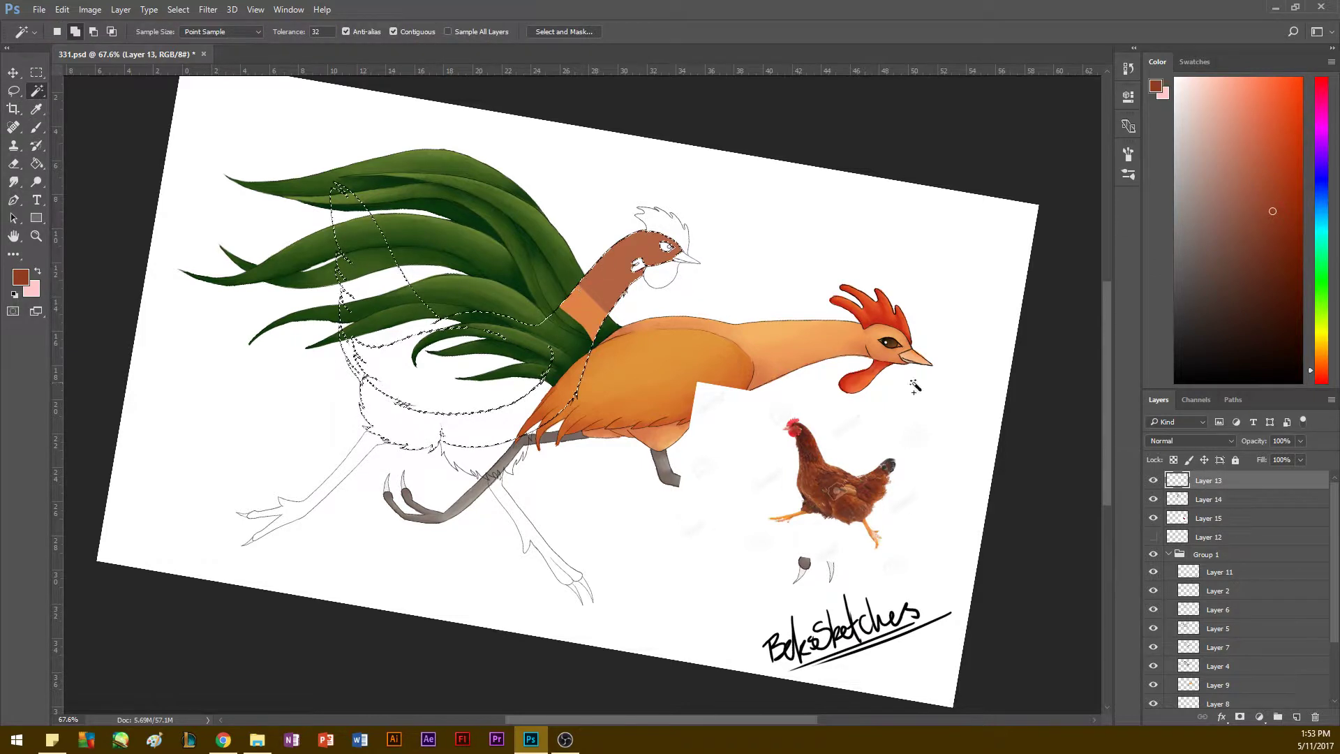
Step: Paint the selected head, neck, body, wing and tail with the sampled reddish brown on Layer 14
left_click(1204, 499)
key("b")
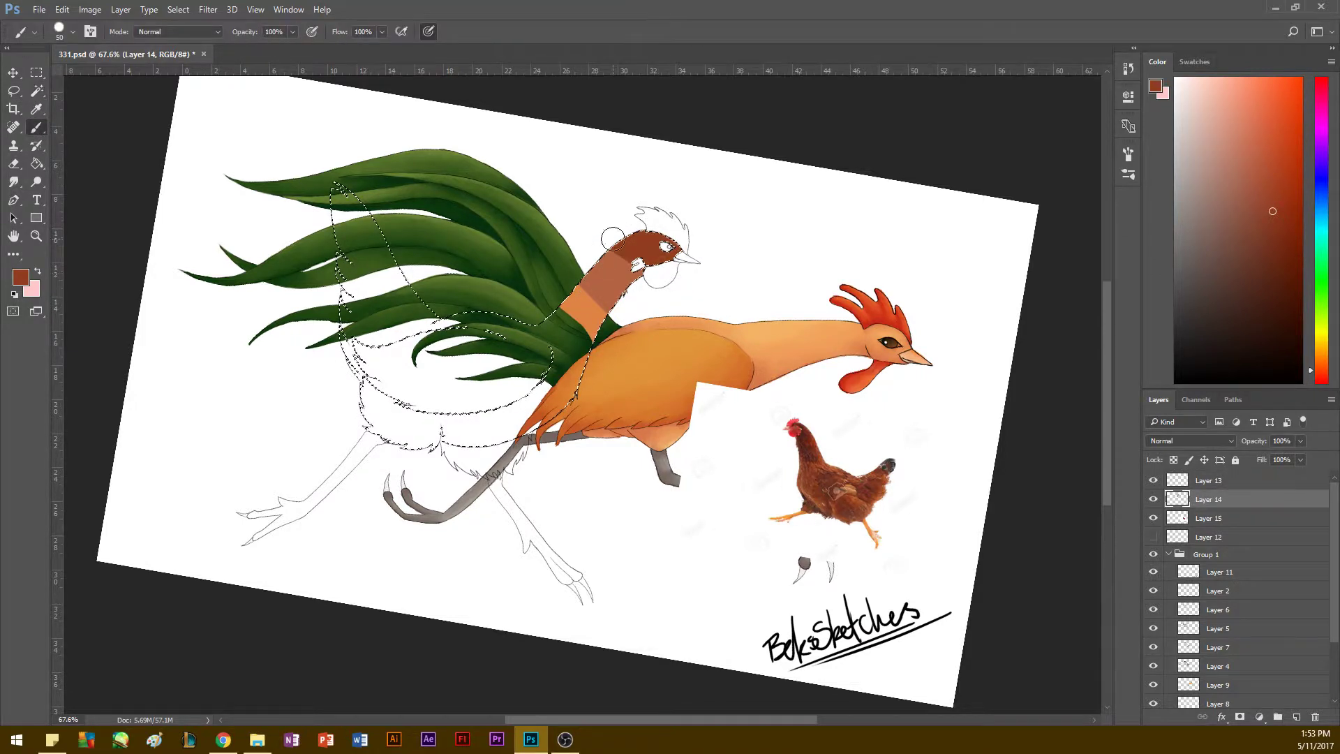
left_click(1153, 500)
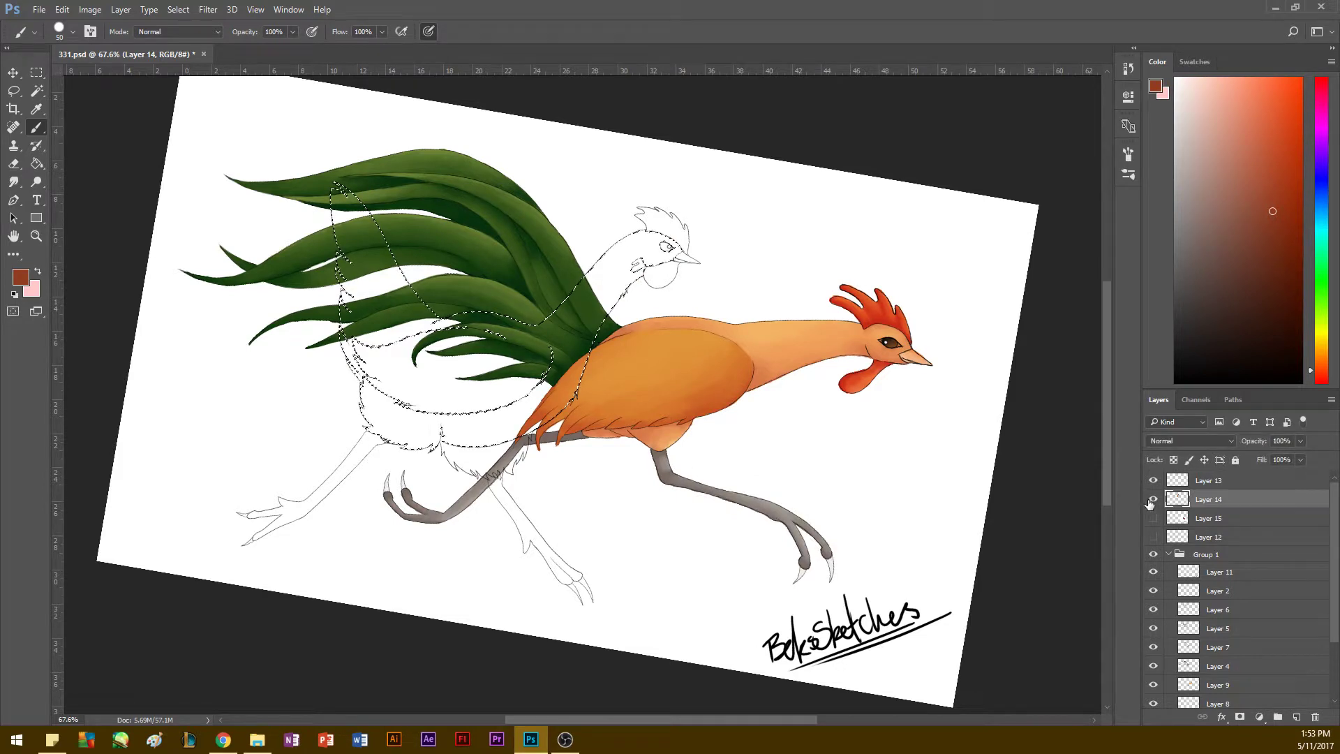
left_click(1153, 518)
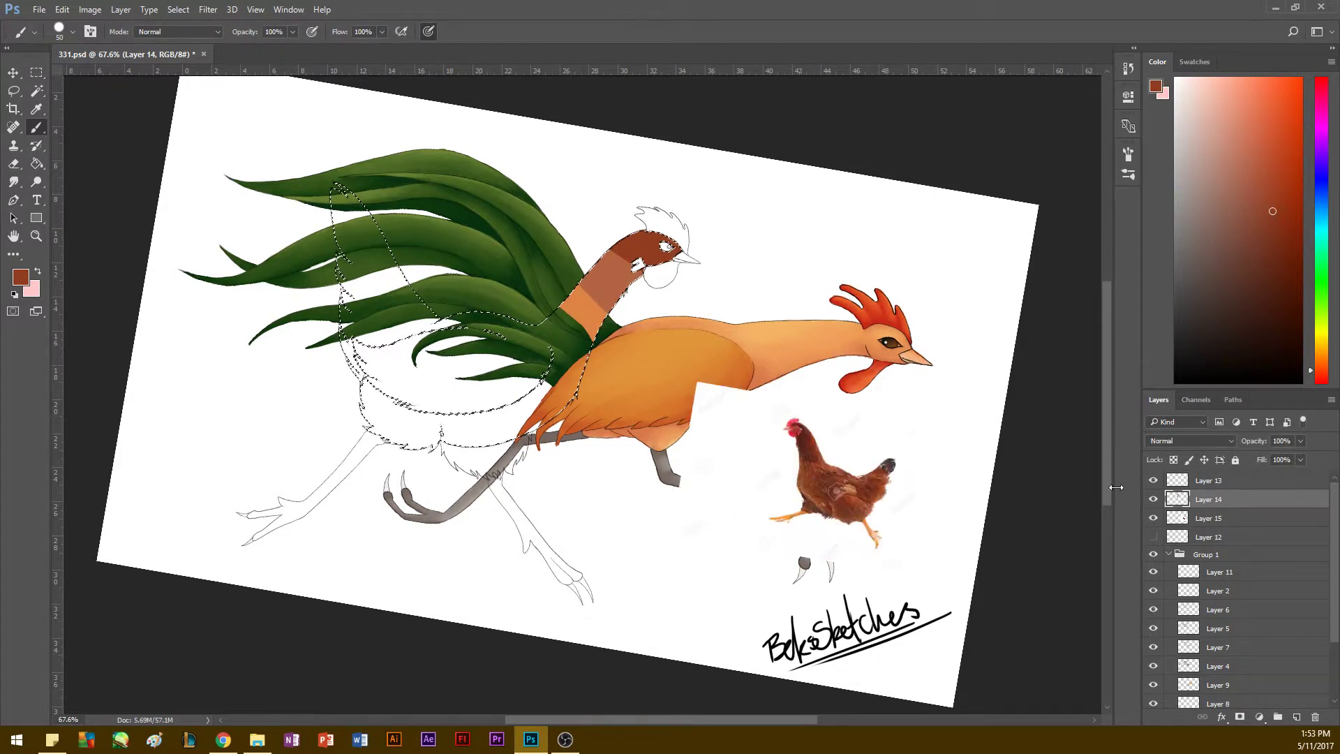
mouse_move(580, 258)
left_mouse_down()
mouse_move(518, 231)
mouse_move(621, 326)
mouse_move(639, 387)
mouse_move(447, 242)
mouse_move(529, 328)
left_mouse_up()
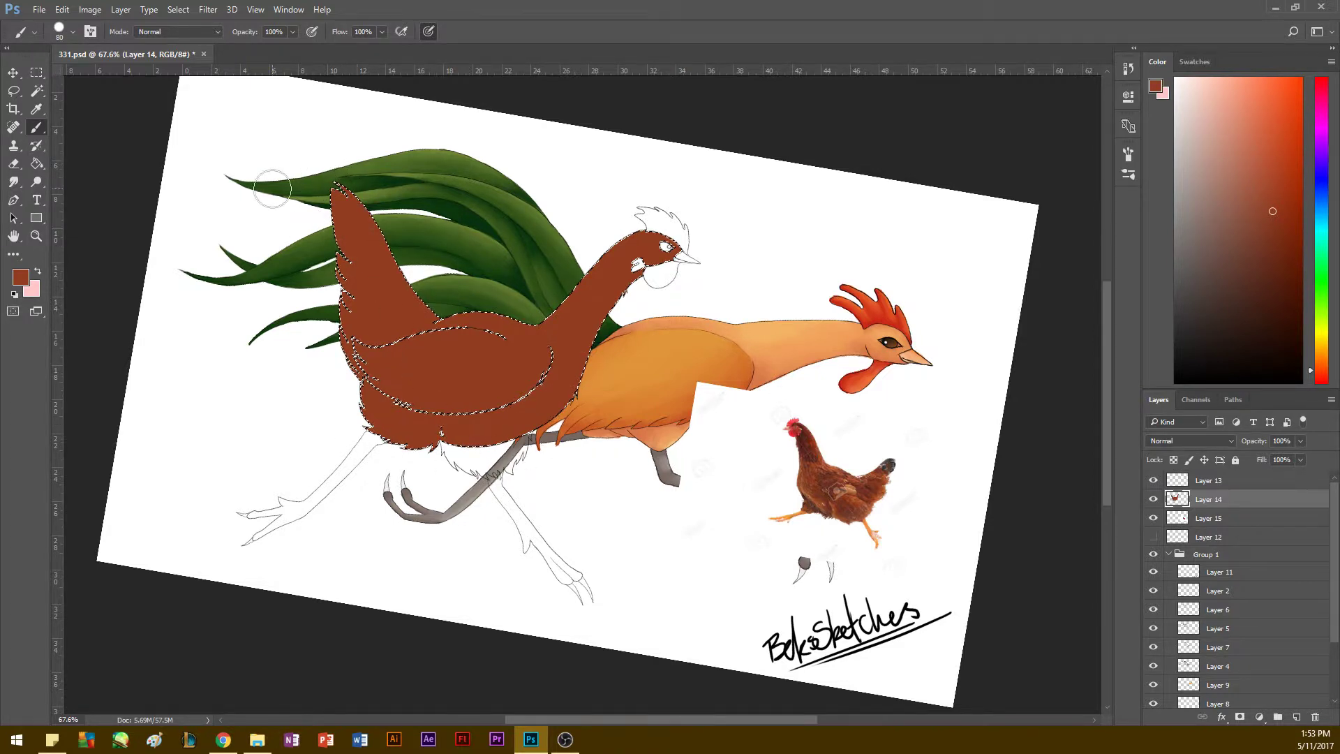
Step: Add the thigh feathers to the selection from Layer 13, paint them reddish brown on Layer 14, and deselect everything
left_click(37, 91)
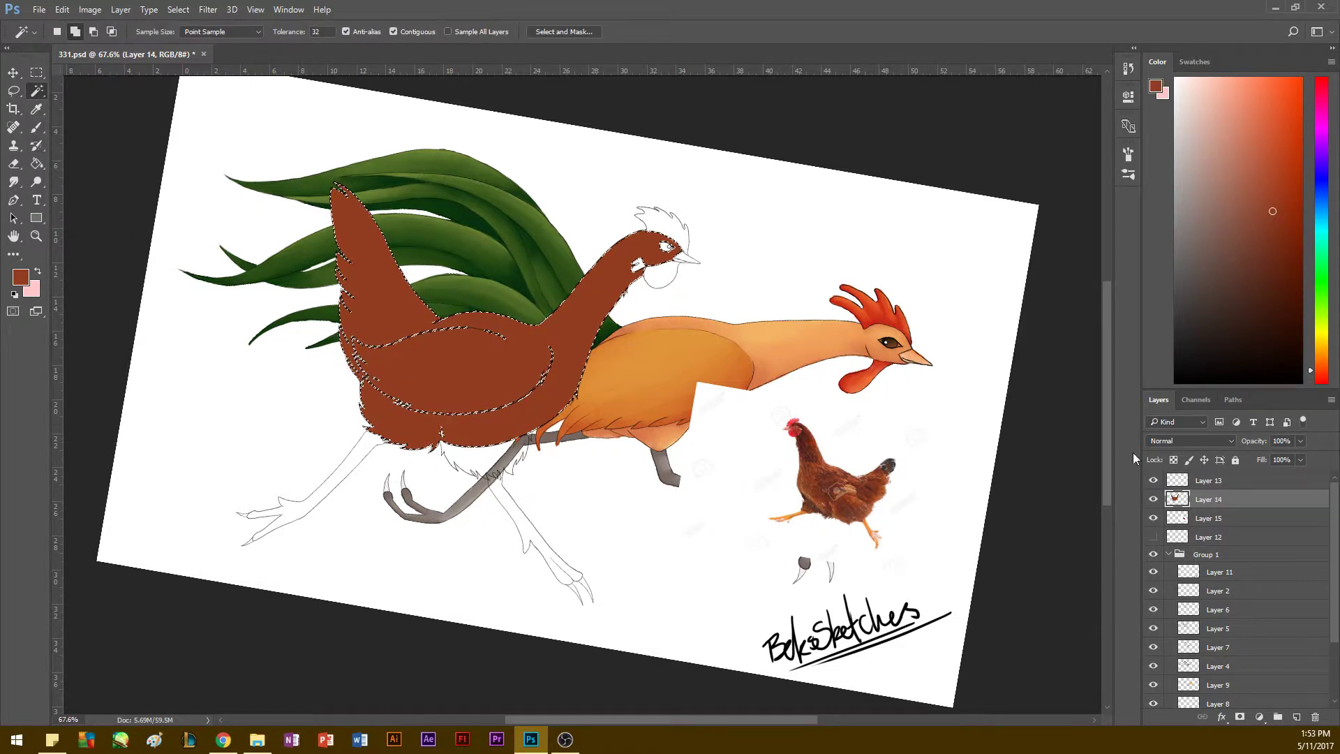
left_click(1186, 481)
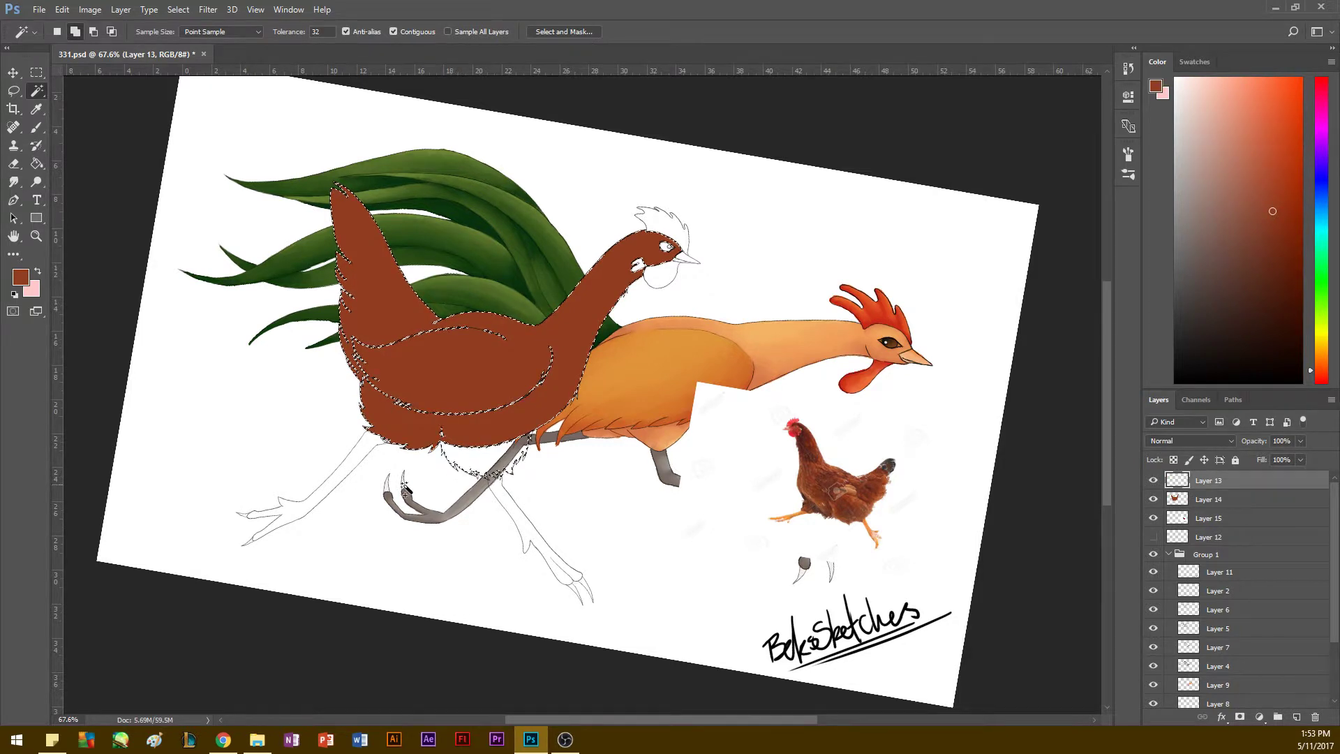
key("b")
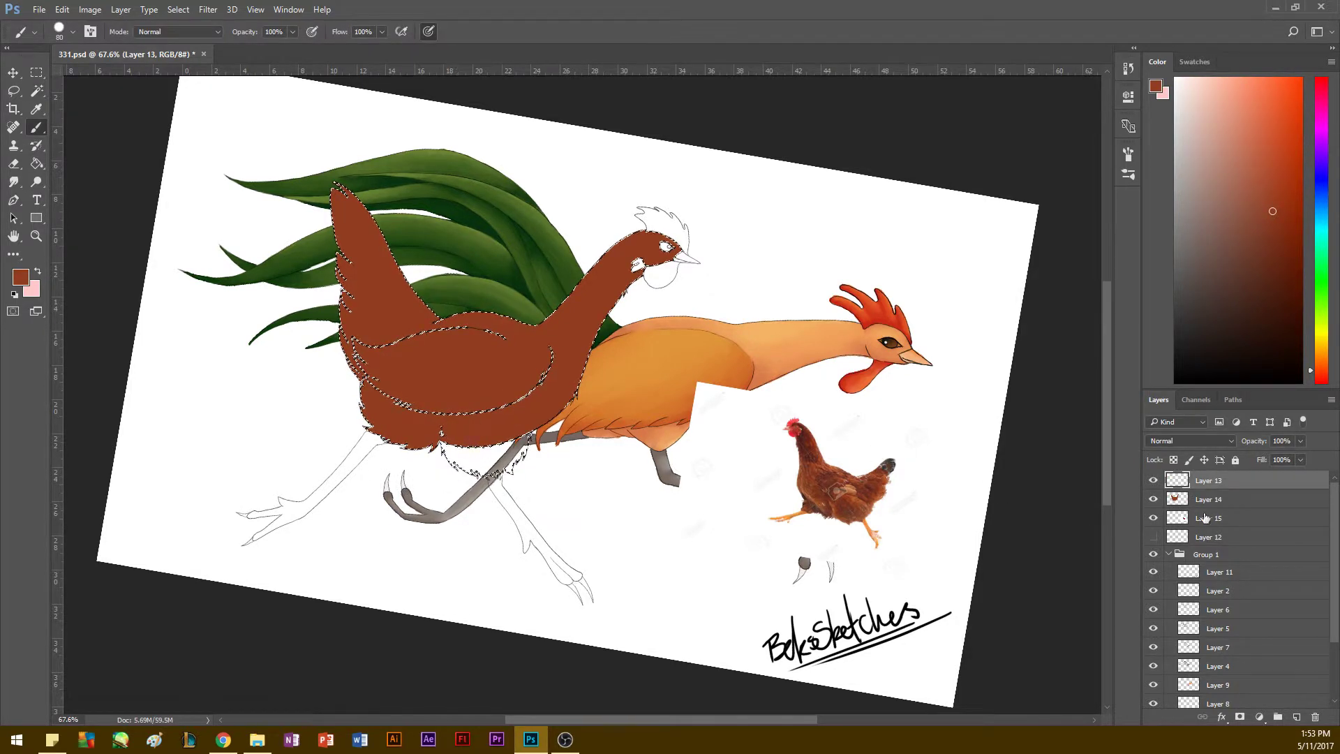
left_click(1208, 499)
mouse_move(517, 453)
left_mouse_down()
mouse_move(471, 401)
mouse_move(468, 467)
mouse_move(421, 421)
left_mouse_up()
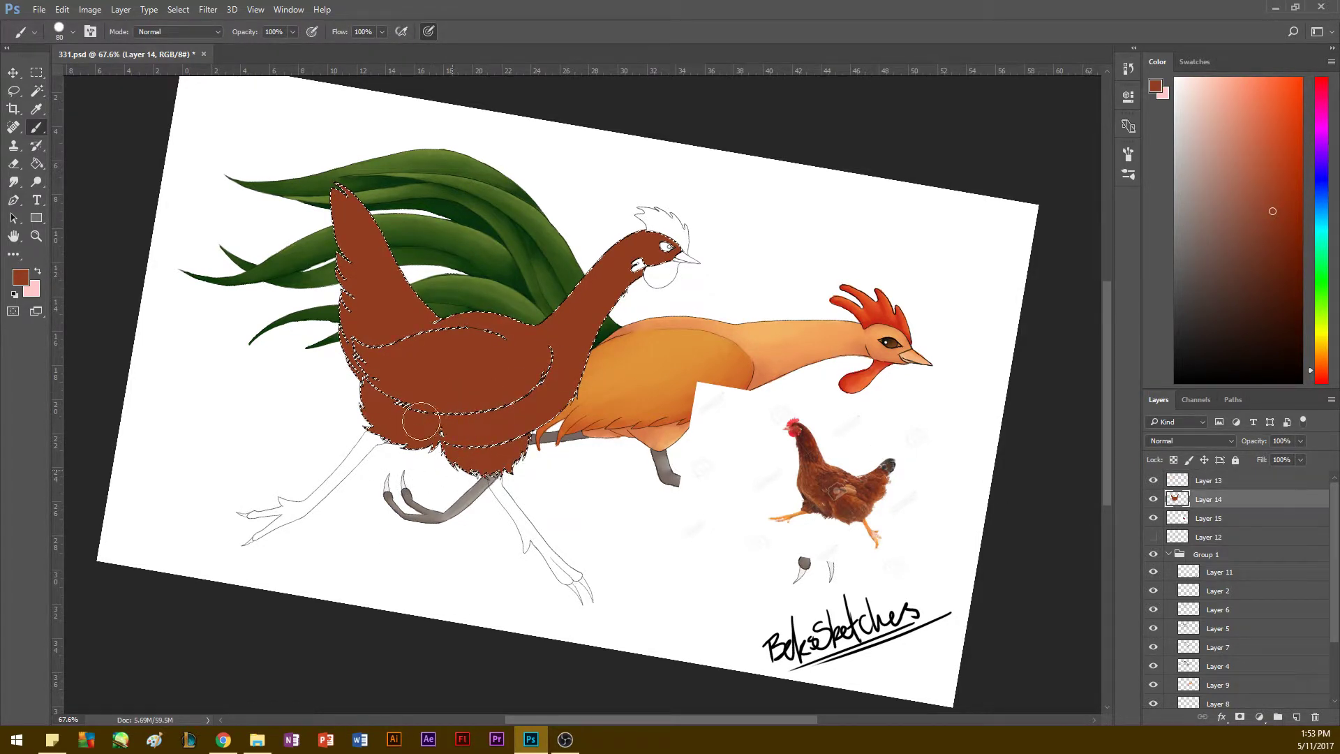
key("l")
key("ctrl+d")
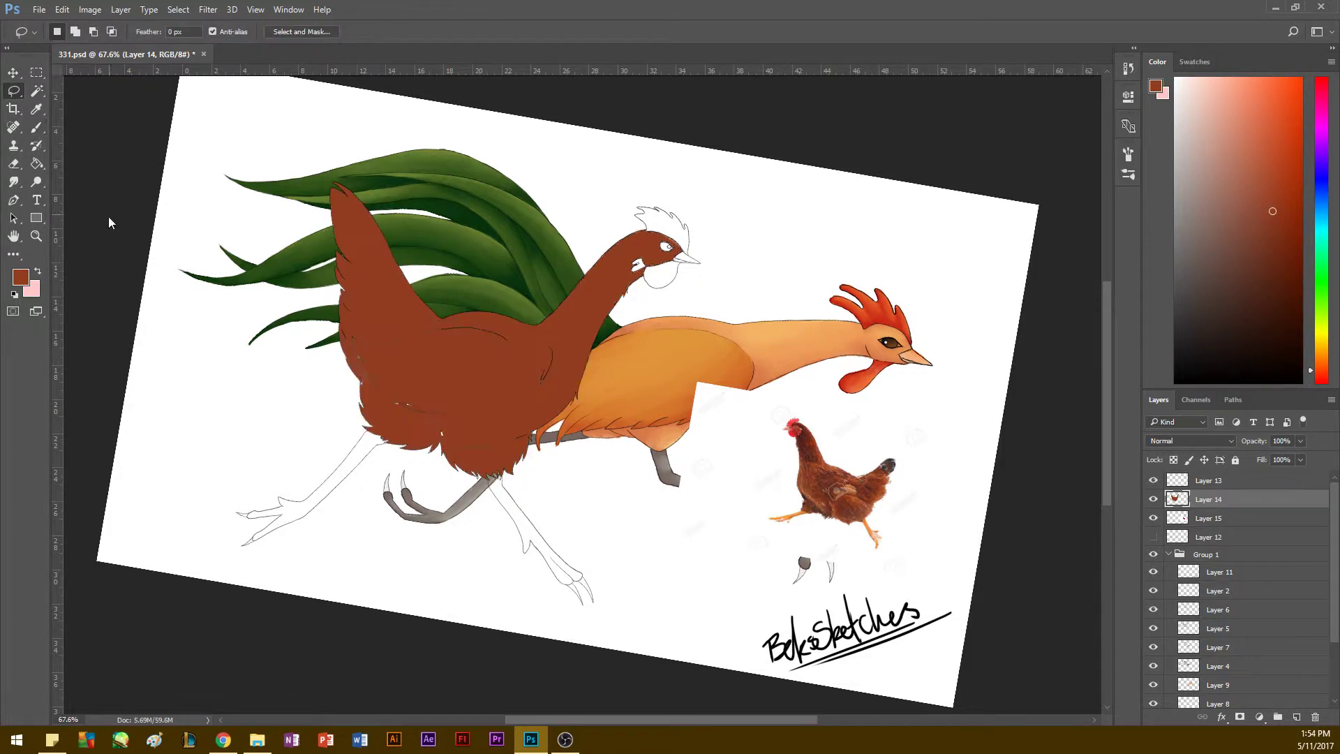
Step: Shrink the brush to 20 px and paint over the unfilled gaps along the wing and thigh lines
left_click(671, 273)
left_click(37, 237)
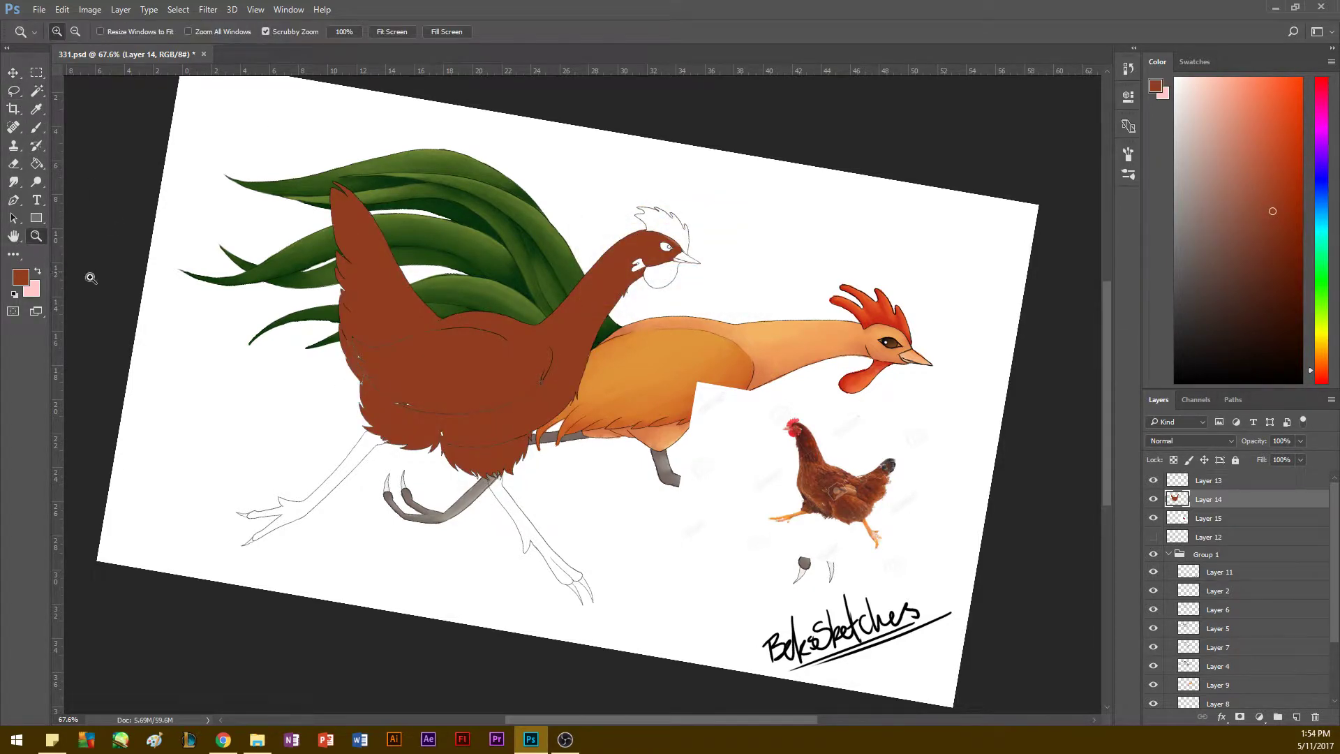
left_click_drag(224, 360, 305, 349)
key("b")
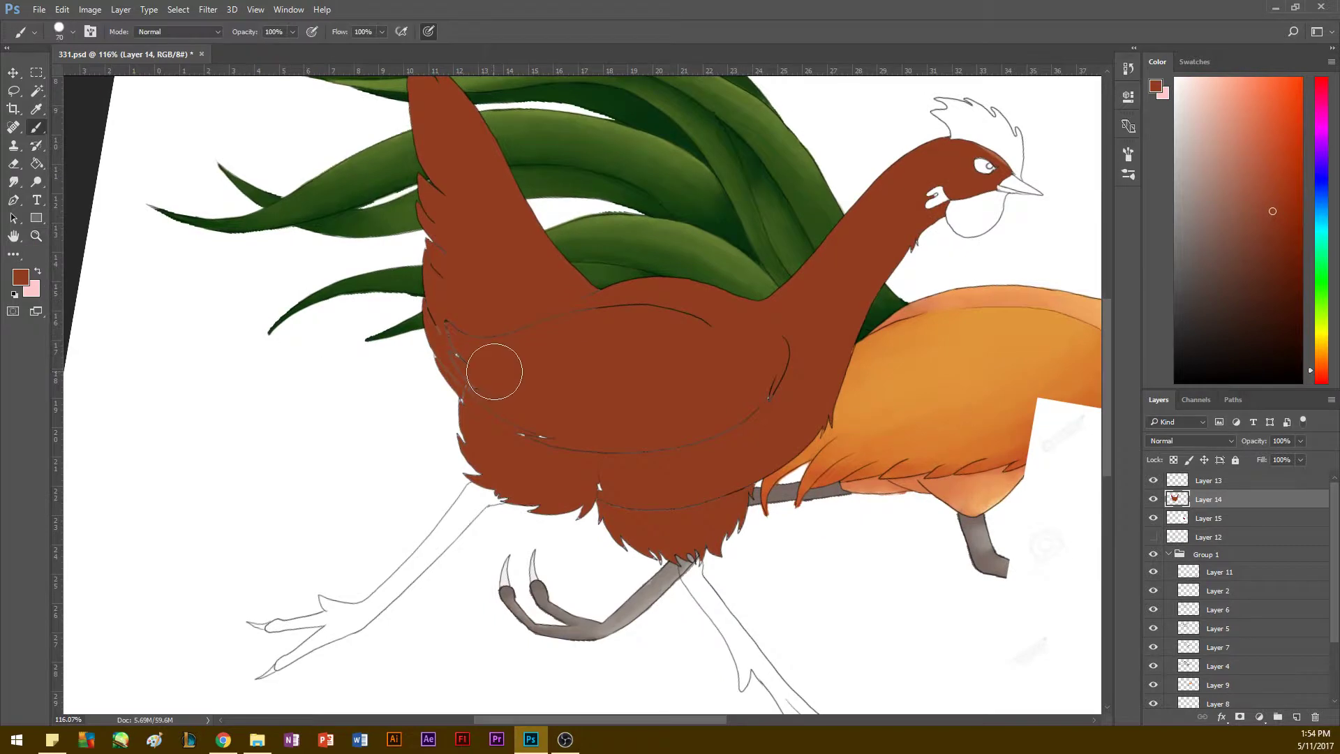
key("bracketleft")
key("bracketleft")
key("bracketleft")
key("bracketleft")
key("bracketleft")
key("bracketleft")
key("bracketleft")
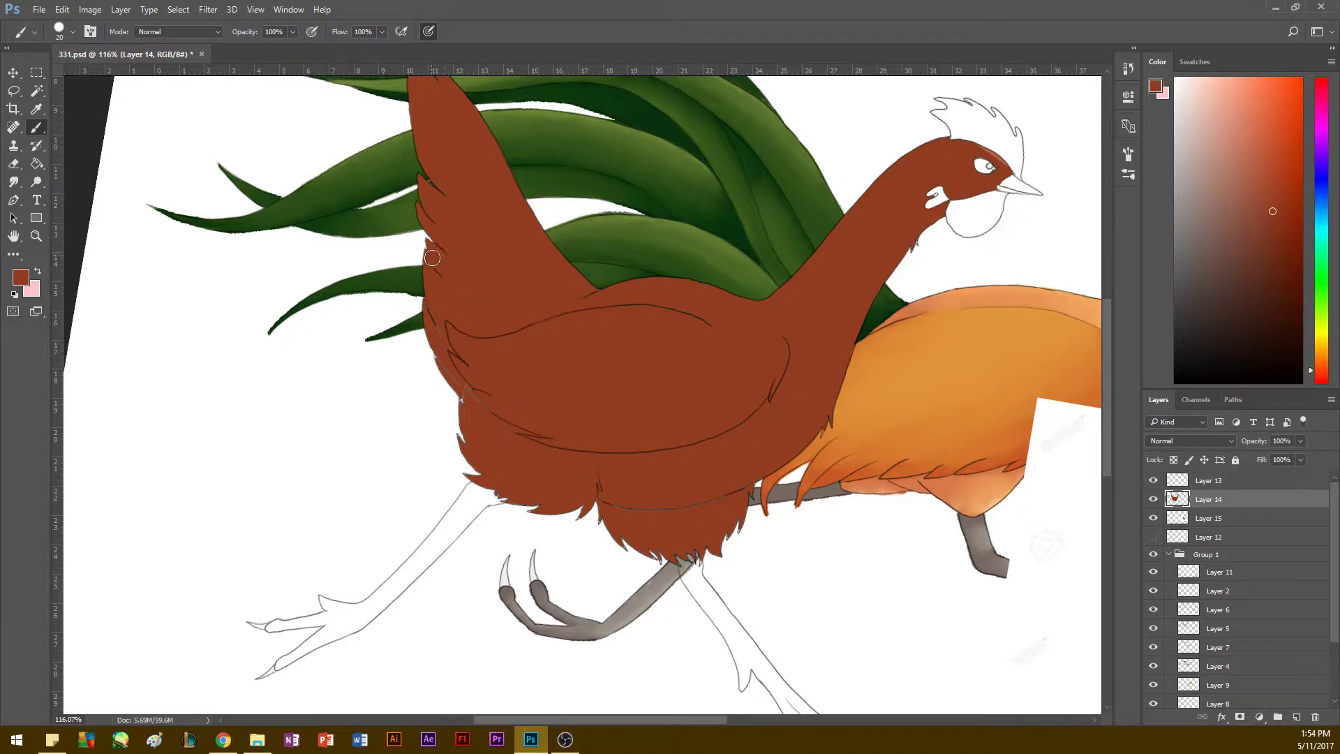
left_click_drag(458, 375, 499, 425)
key("bracketleft")
left_click(37, 236)
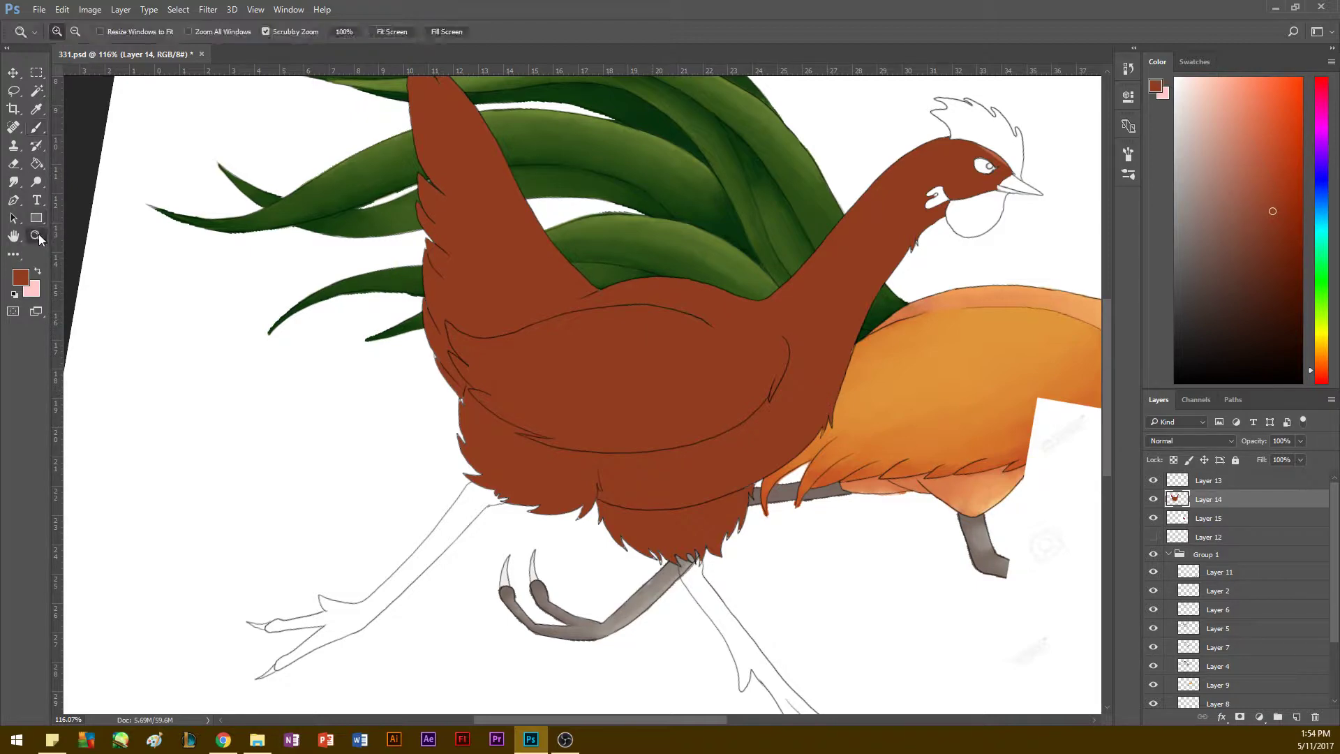
Step: Touch up the remaining gaps along the hen's body, neck and tail outlines with the reddish-brown brush on Layer 14
left_click_drag(818, 365, 835, 365)
key("b")
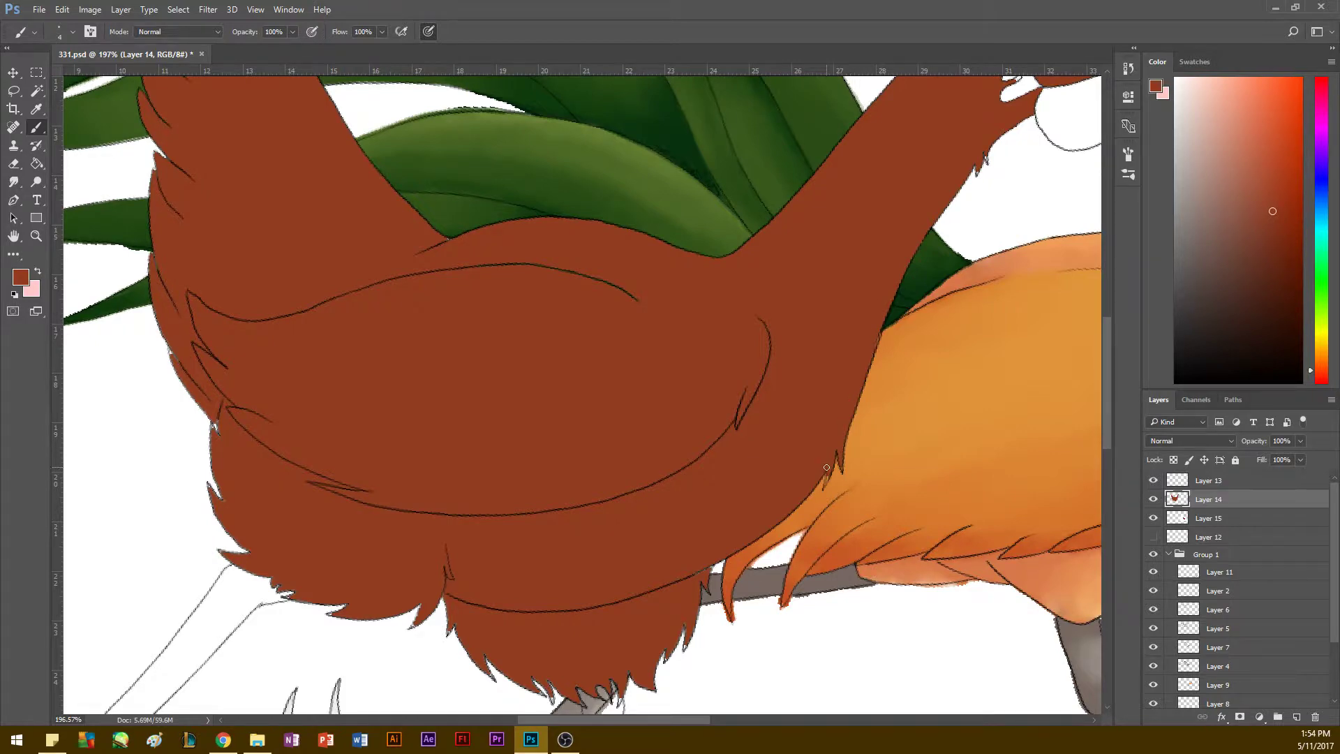
left_click_drag(869, 257, 802, 425)
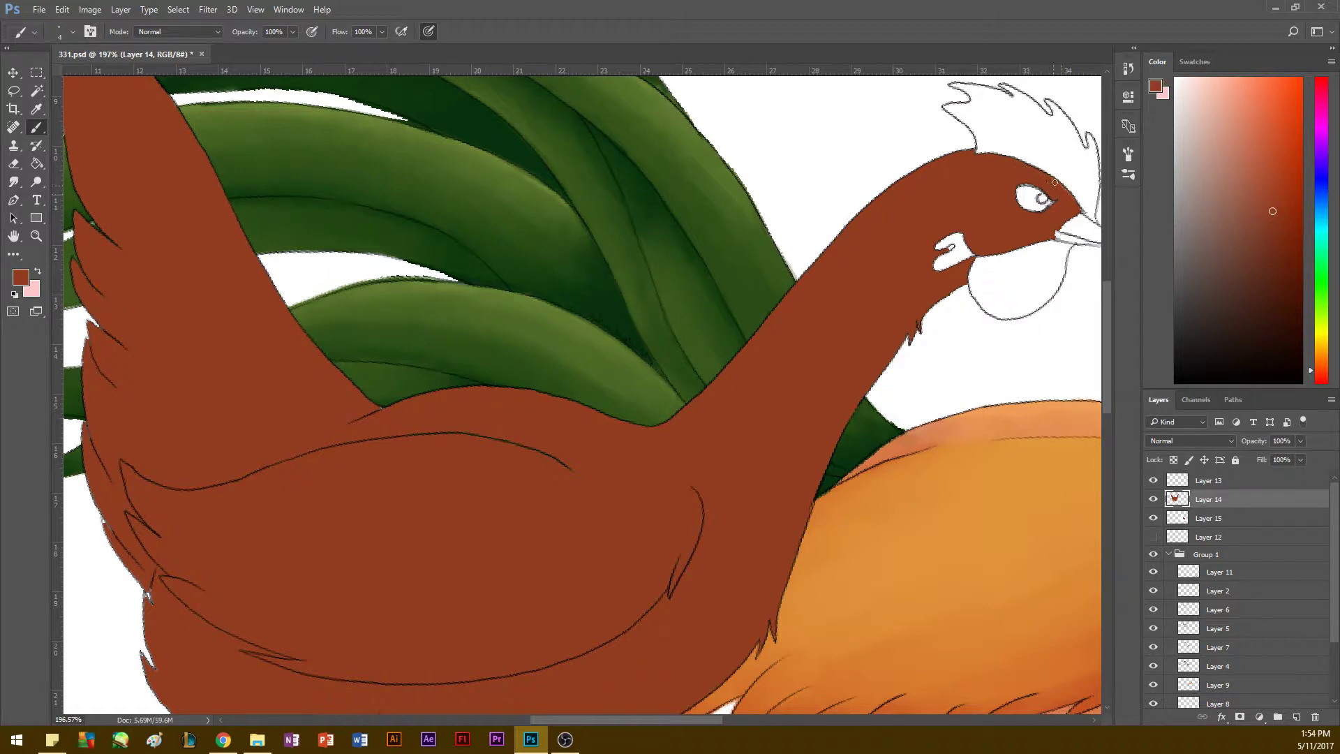
key("h")
mouse_move(203, 562)
left_mouse_down()
mouse_move(365, 515)
mouse_move(327, 439)
mouse_move(342, 397)
left_mouse_up()
key("b")
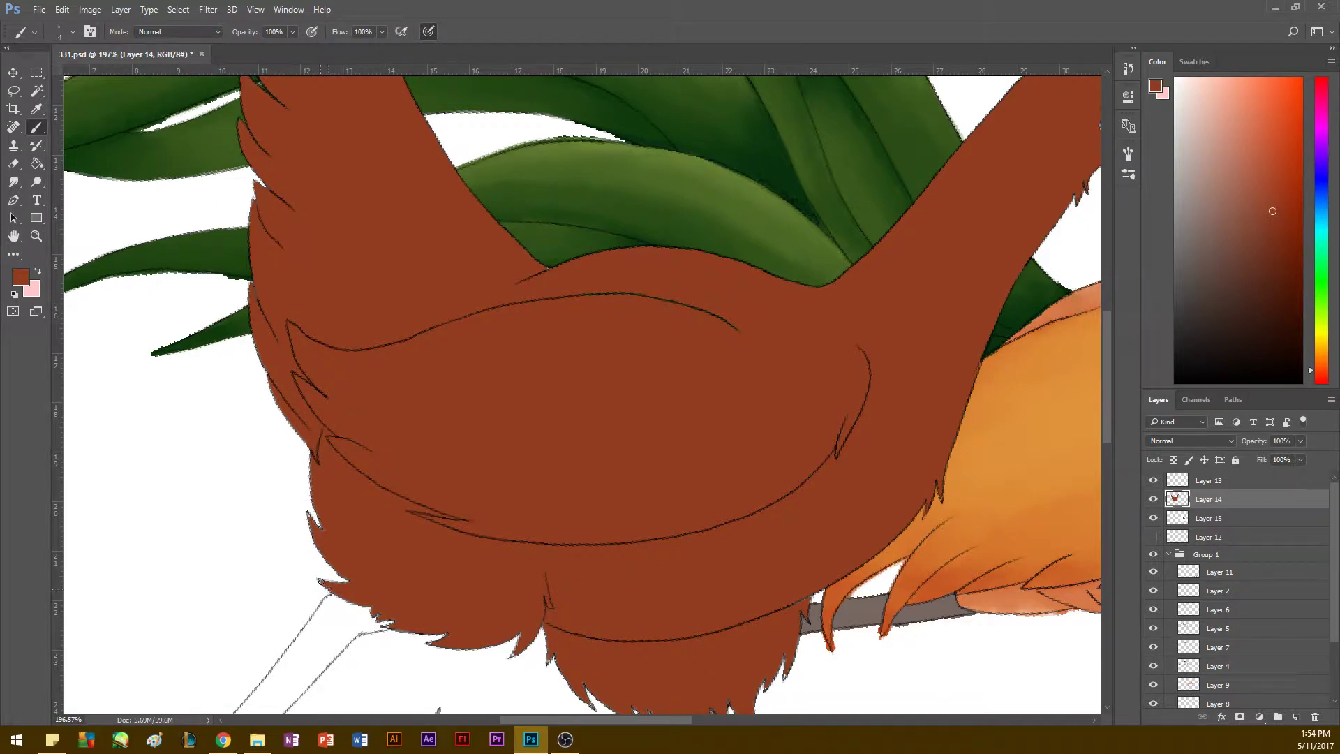
left_click_drag(403, 535, 391, 421)
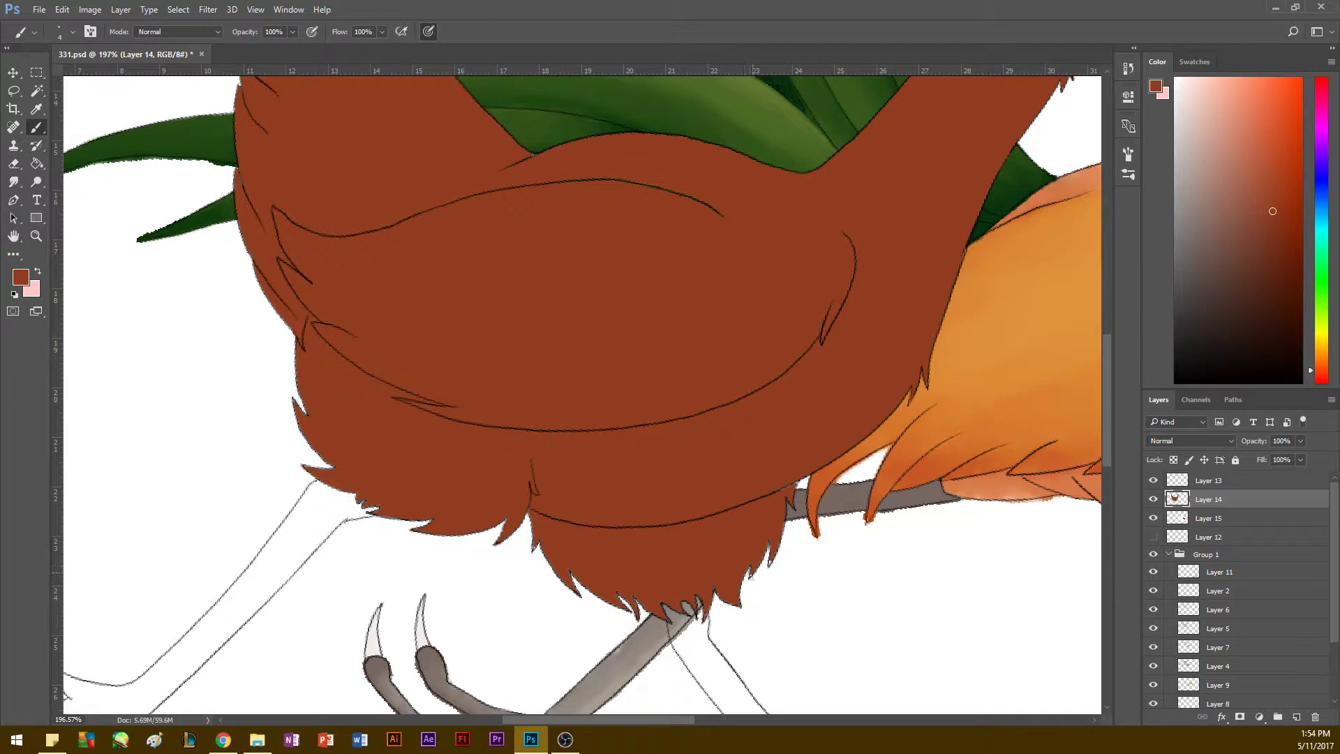
left_click_drag(650, 362, 527, 497)
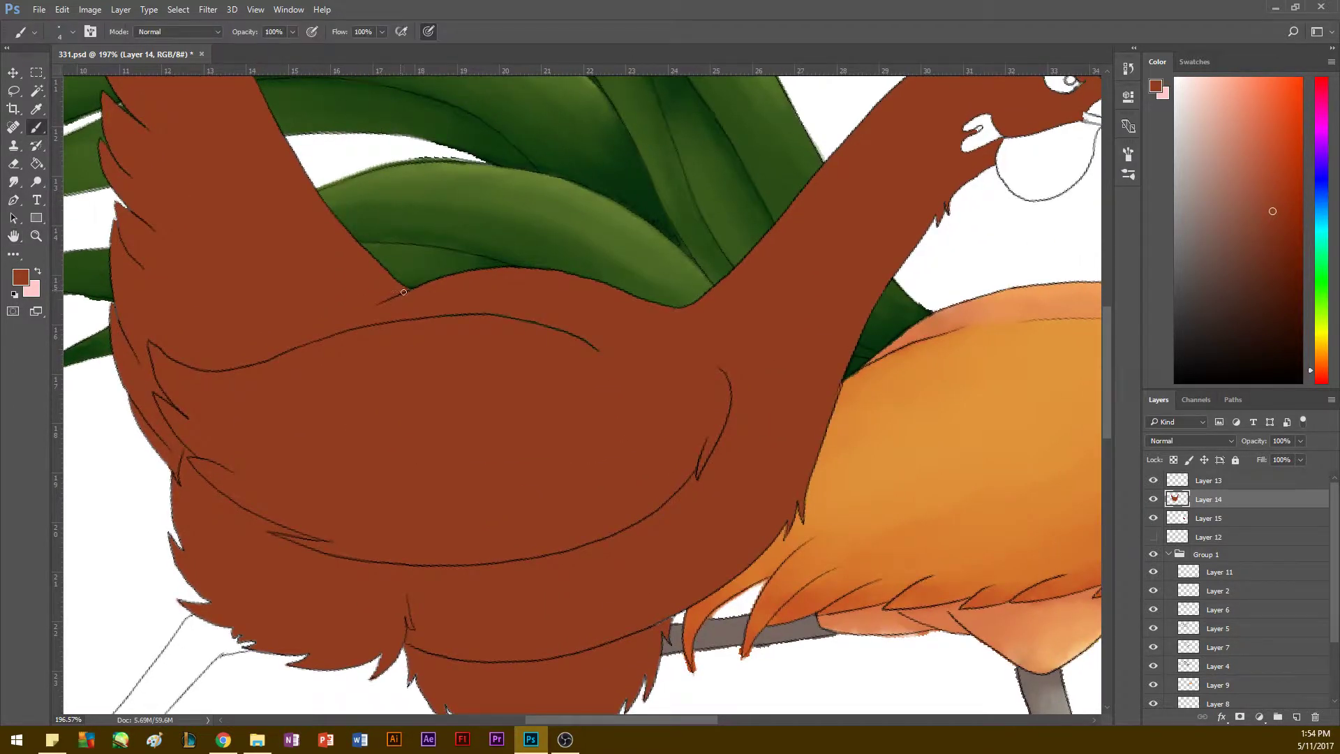
left_click(37, 236)
mouse_move(314, 398)
left_mouse_down()
mouse_move(245, 371)
mouse_move(264, 374)
left_mouse_up()
key("b")
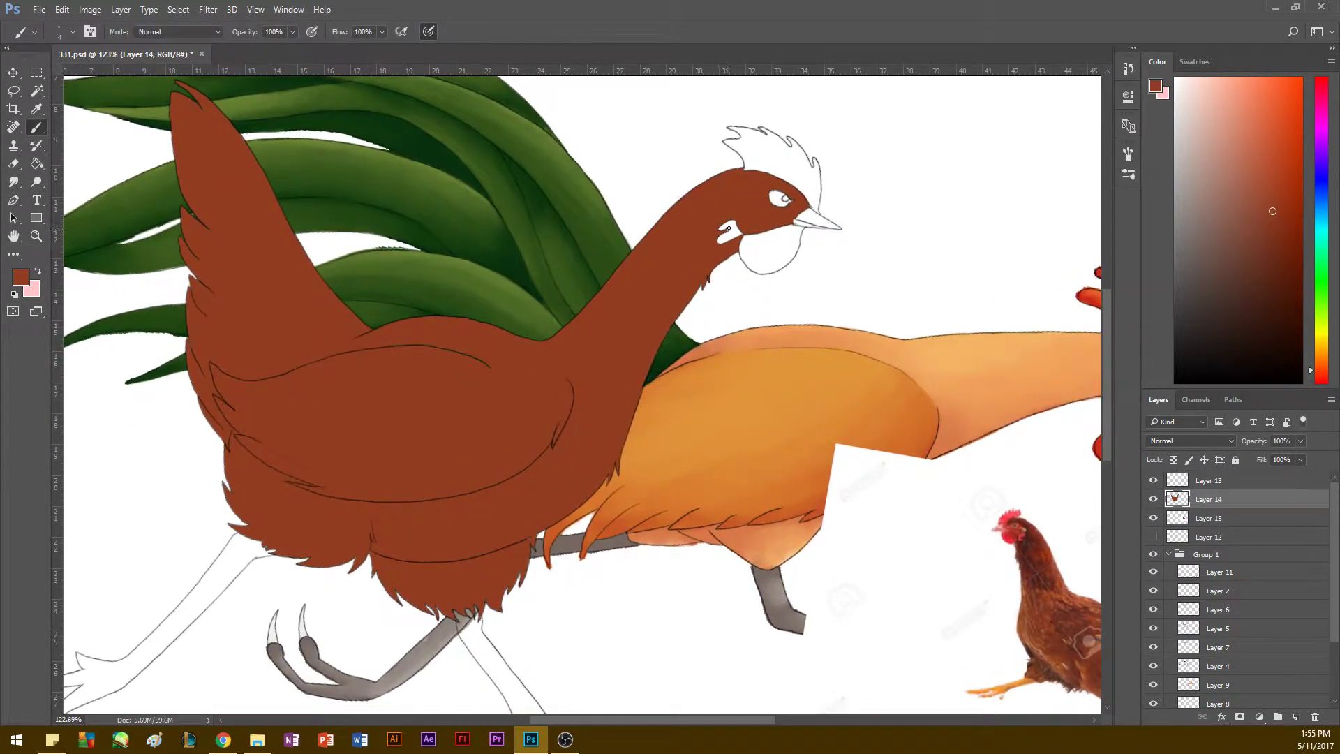
Step: Select the hen's comb, wattle and ear patch inside the line art on Layer 13 with the Magic Wand
left_click(1197, 481)
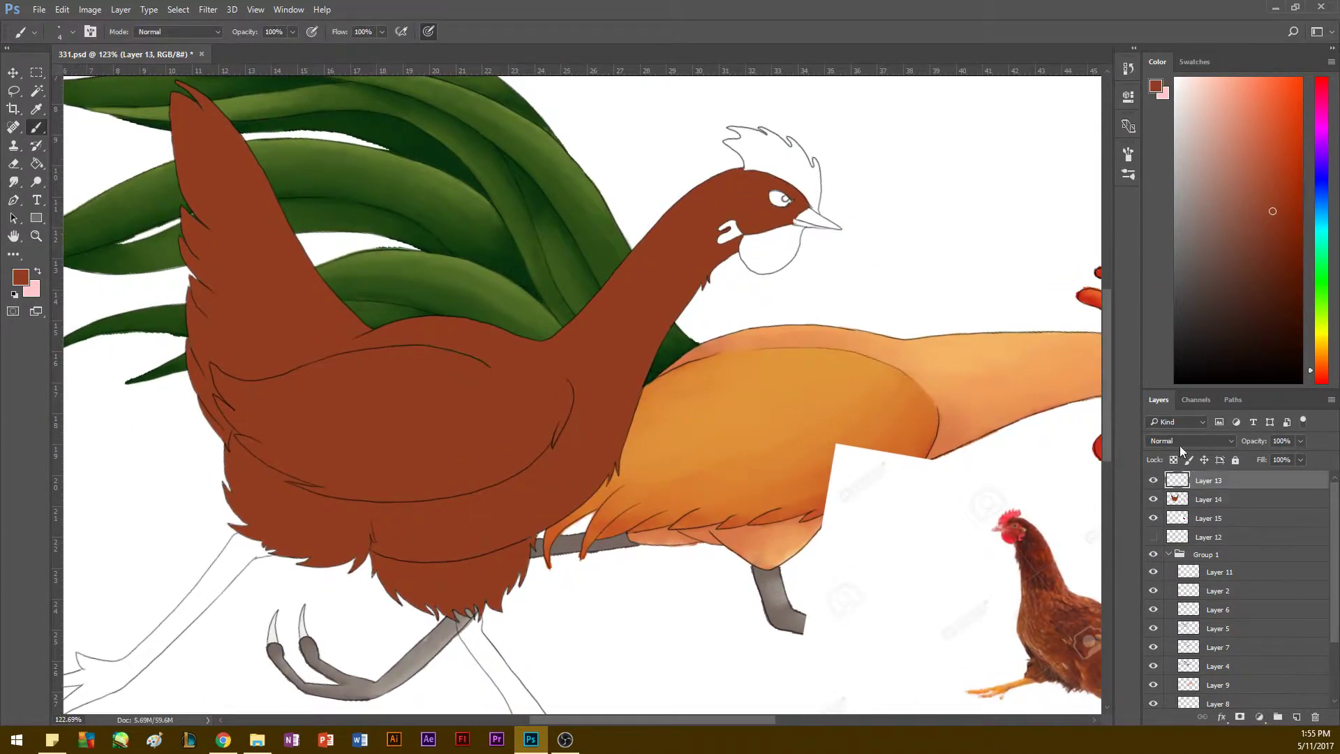
left_click(37, 93)
left_click(761, 155)
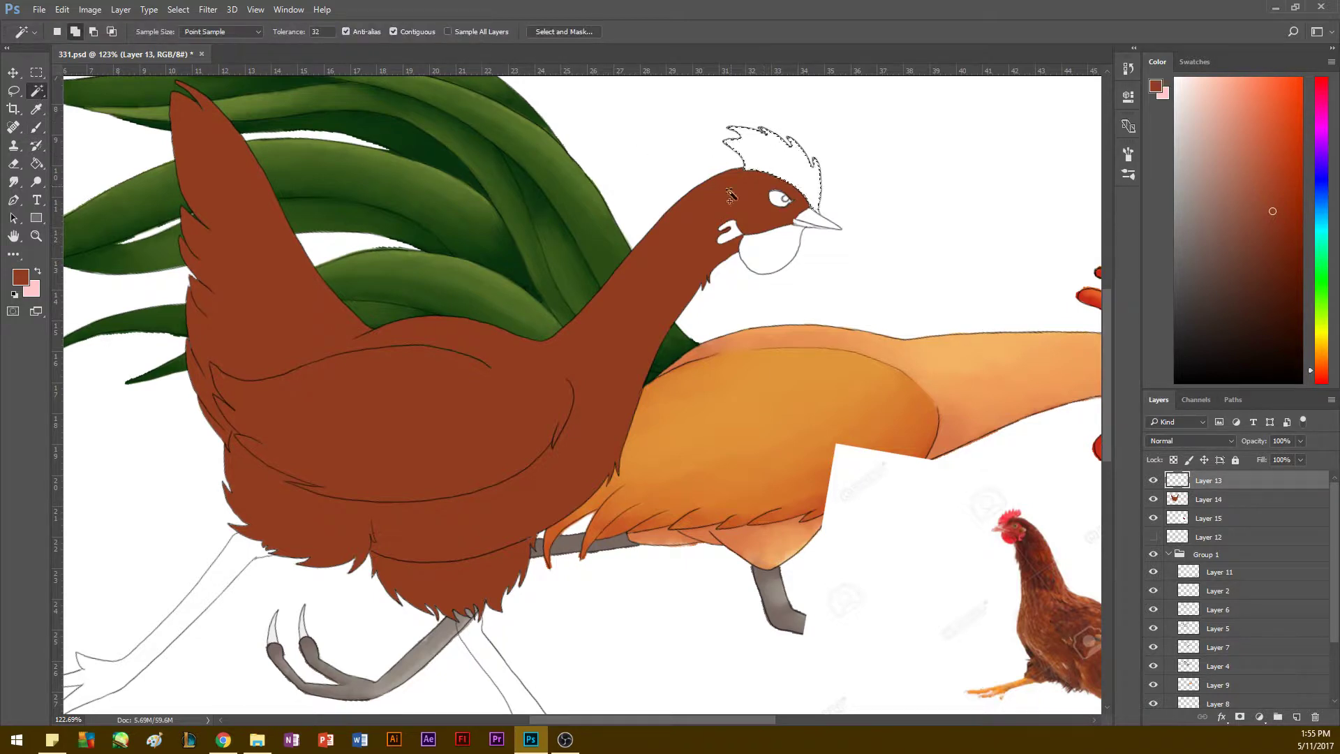
left_click(760, 256)
Step: Sample bright red from the reference hen's comb and paint the selected comb, wattle and ear patch on Layer 14 with an enlarged brush
key("h")
left_click_drag(744, 484, 645, 471)
key("i")
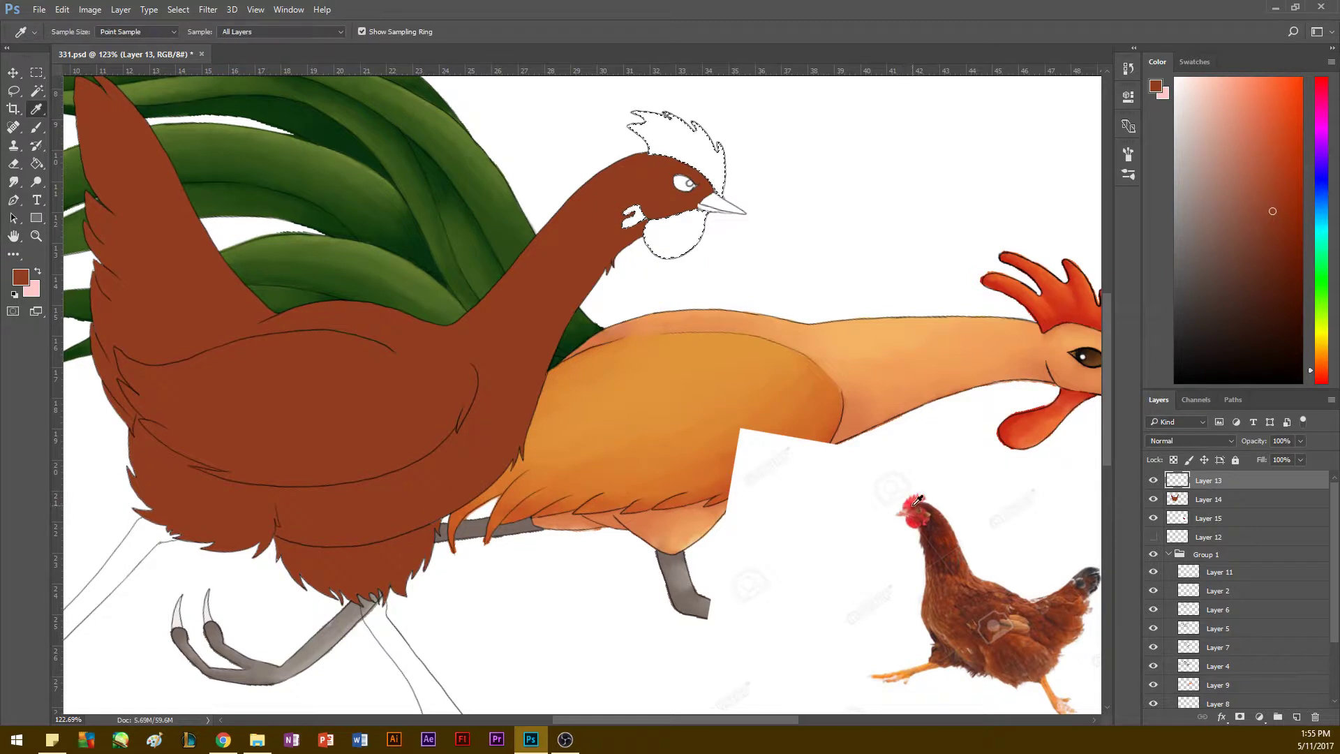
left_click(916, 497)
left_click_drag(917, 496, 919, 494)
left_click(1207, 506)
key("b")
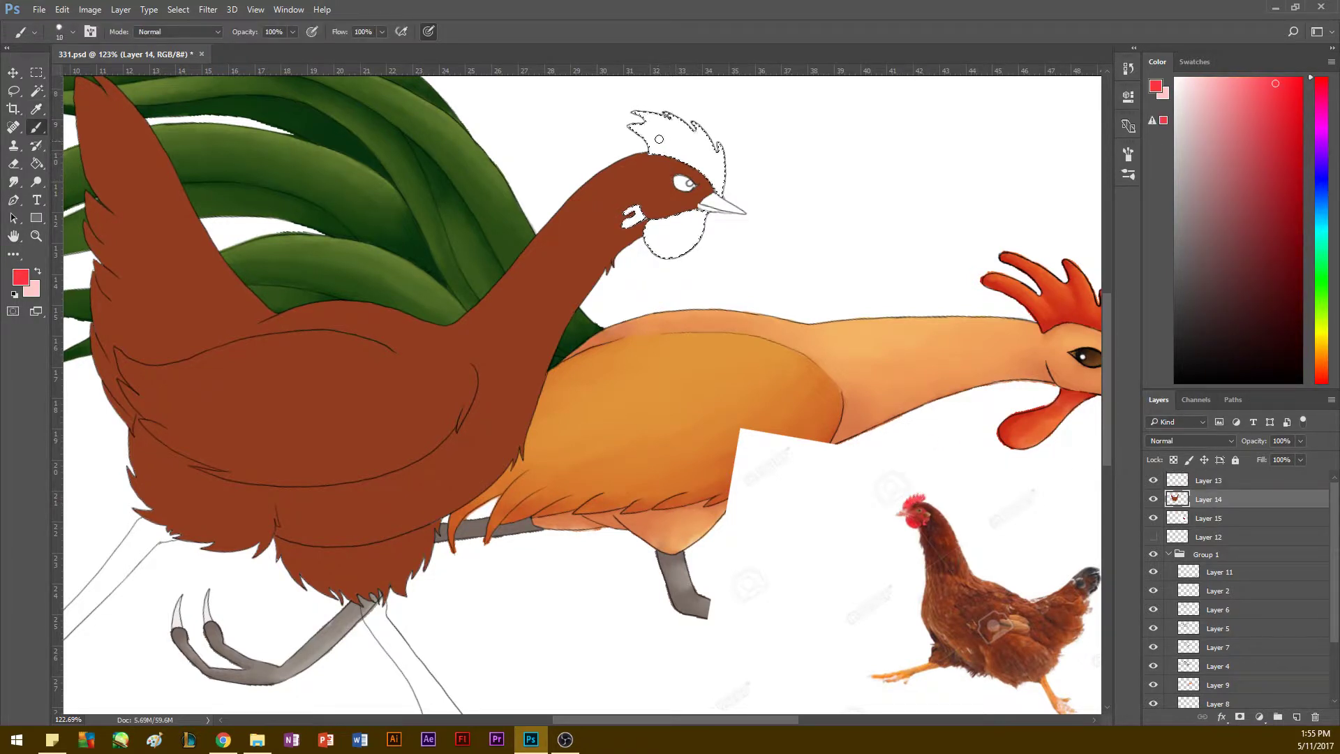
key("bracketright")
key("bracketright")
key("bracketright")
key("bracketright")
key("bracketright")
key("bracketright")
key("bracketright")
key("bracketright")
key("bracketright")
key("bracketright")
key("bracketright")
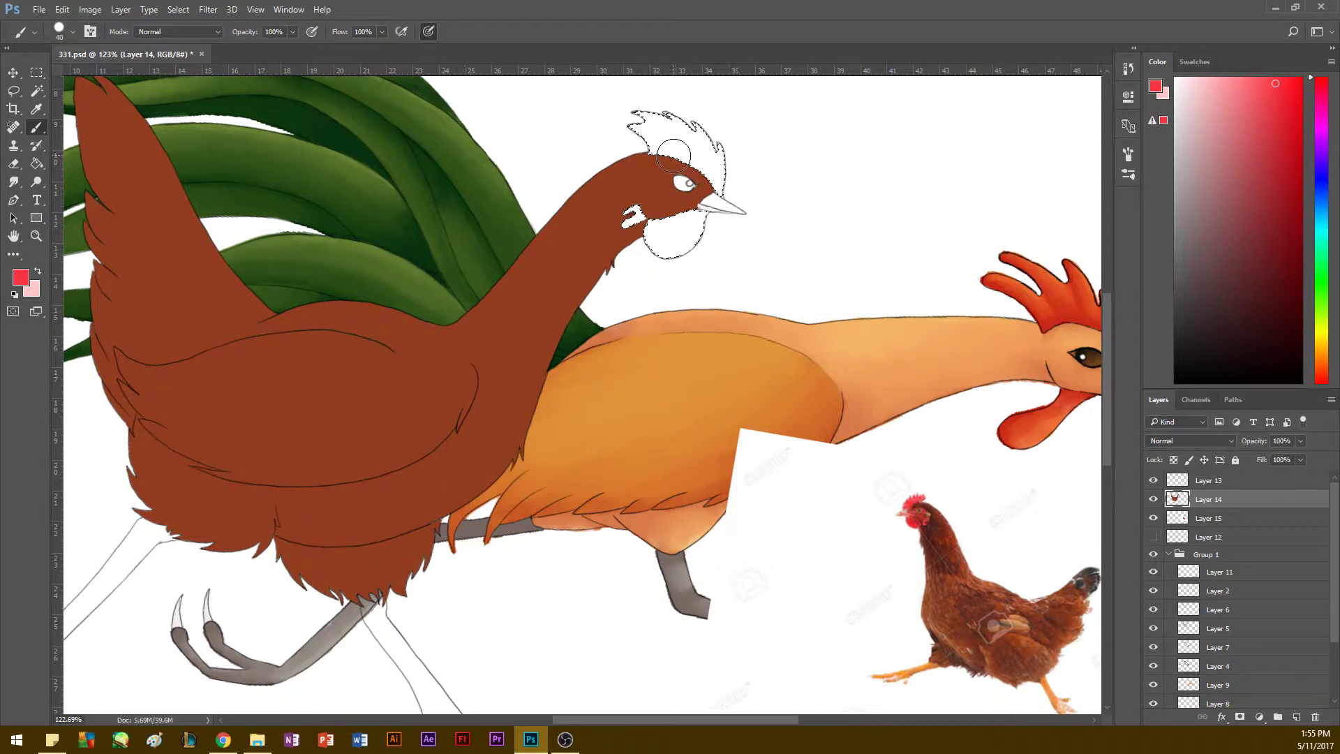
mouse_move(619, 124)
left_mouse_down()
mouse_move(735, 167)
mouse_move(621, 144)
mouse_move(682, 260)
mouse_move(631, 229)
mouse_move(630, 258)
left_mouse_up()
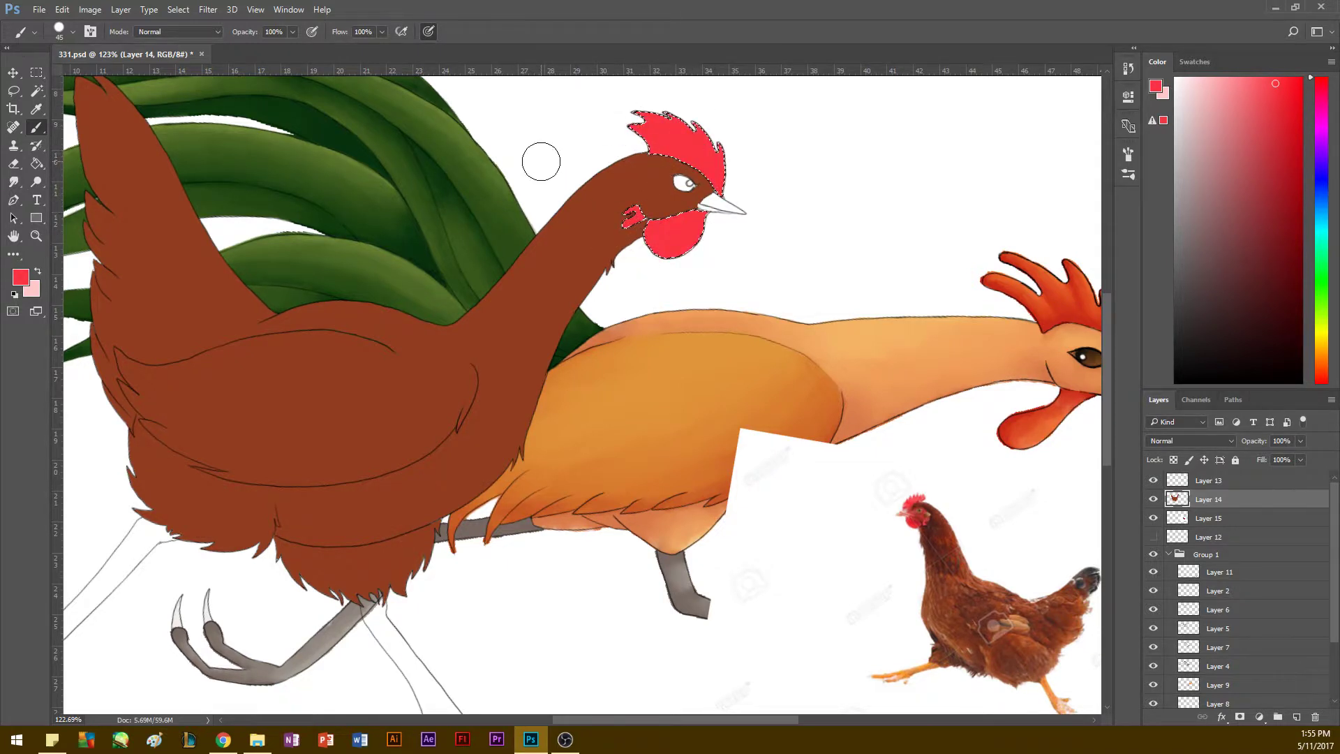
Step: Add the hen's front leg to the selection from the line art on Layer 13 with the Magic Wand
key("h")
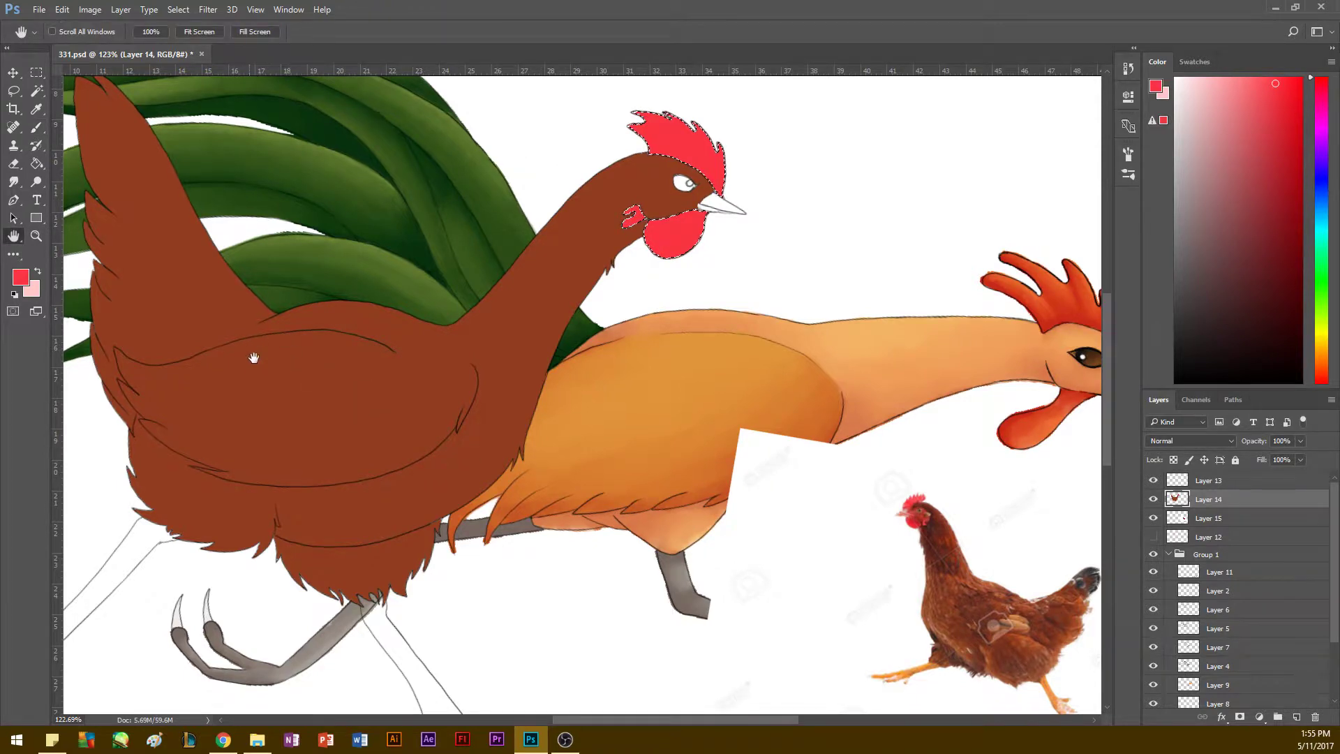
left_click_drag(258, 359, 399, 248)
left_click(37, 91)
left_click(1179, 482)
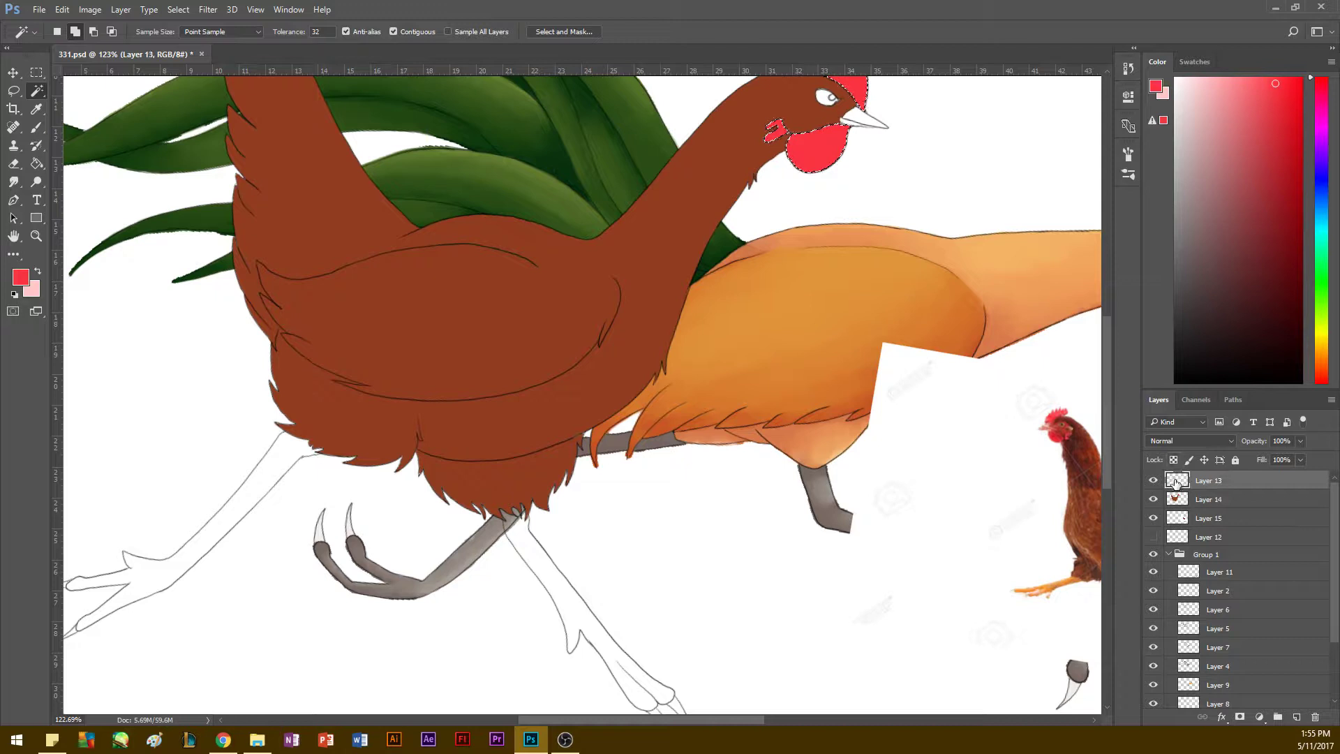
left_click(547, 581)
Step: Sample orange from the reference hen's leg and paint the selected front leg on Layer 14
key("h")
left_click_drag(501, 561, 462, 514)
key("i")
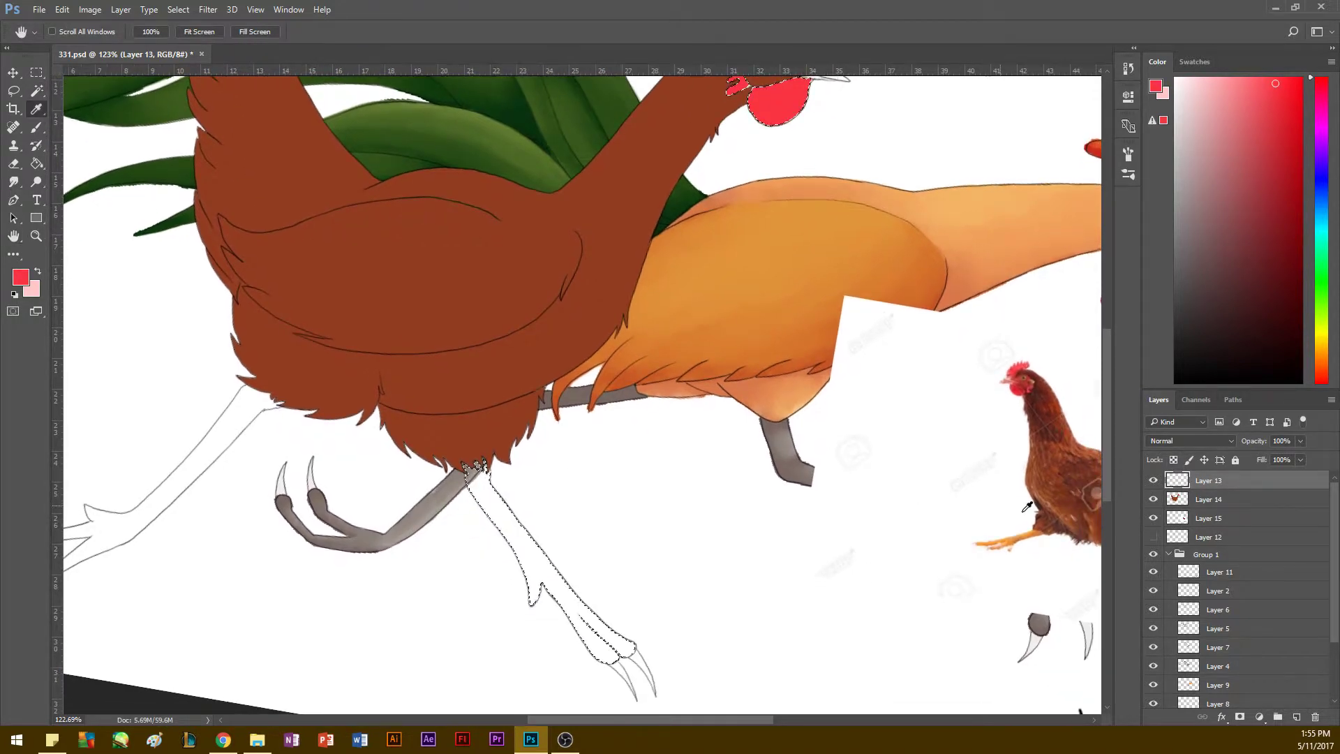
left_click(1026, 530)
key("alt+[")
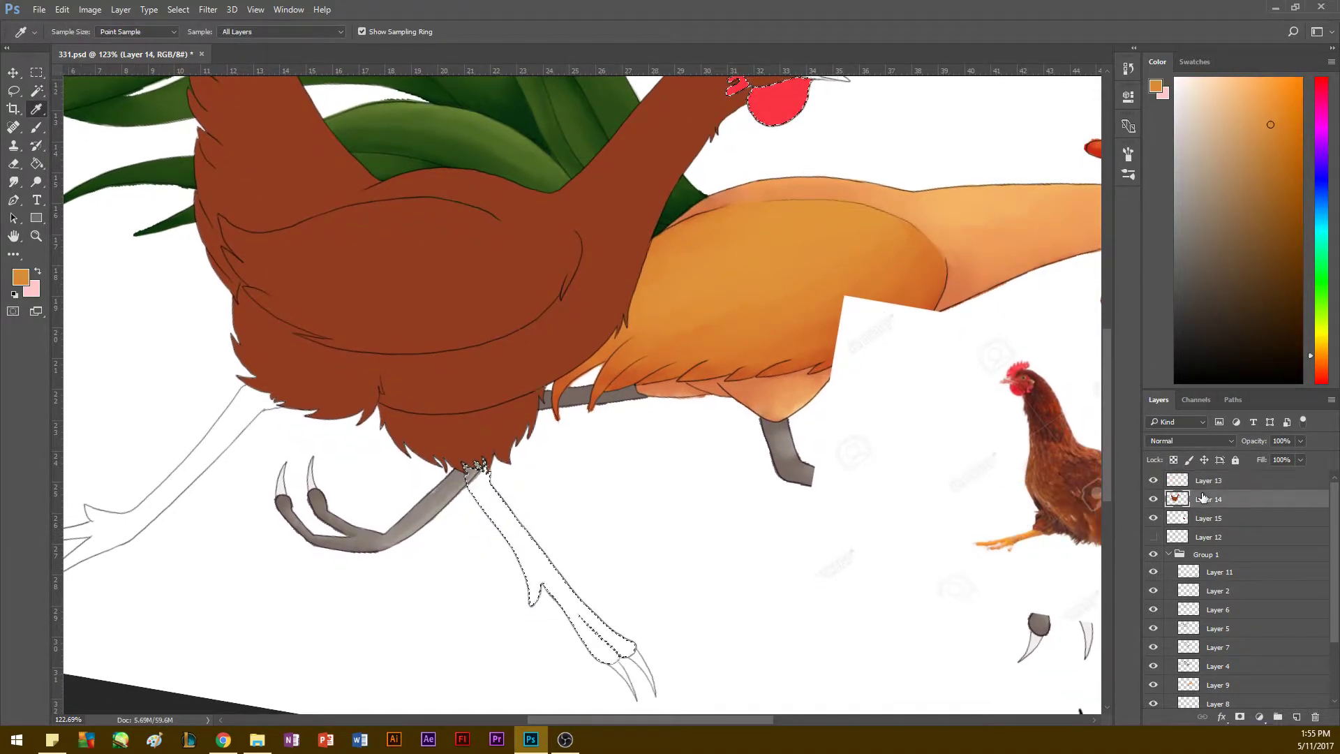
key("b")
left_click_drag(464, 458, 604, 649)
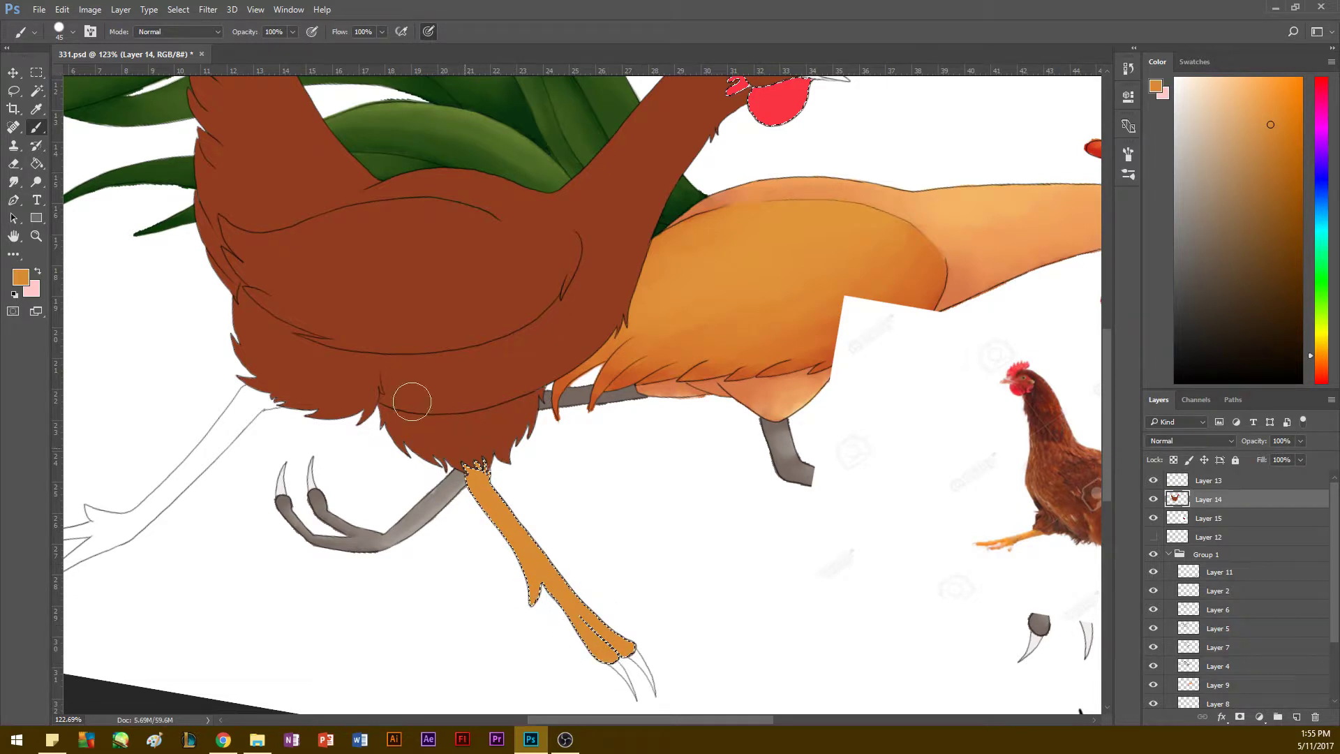
Step: Add the hen's rear leg to the selection from Layer 13 and paint it orange on Layer 14
key("h")
left_click_drag(303, 540, 418, 519)
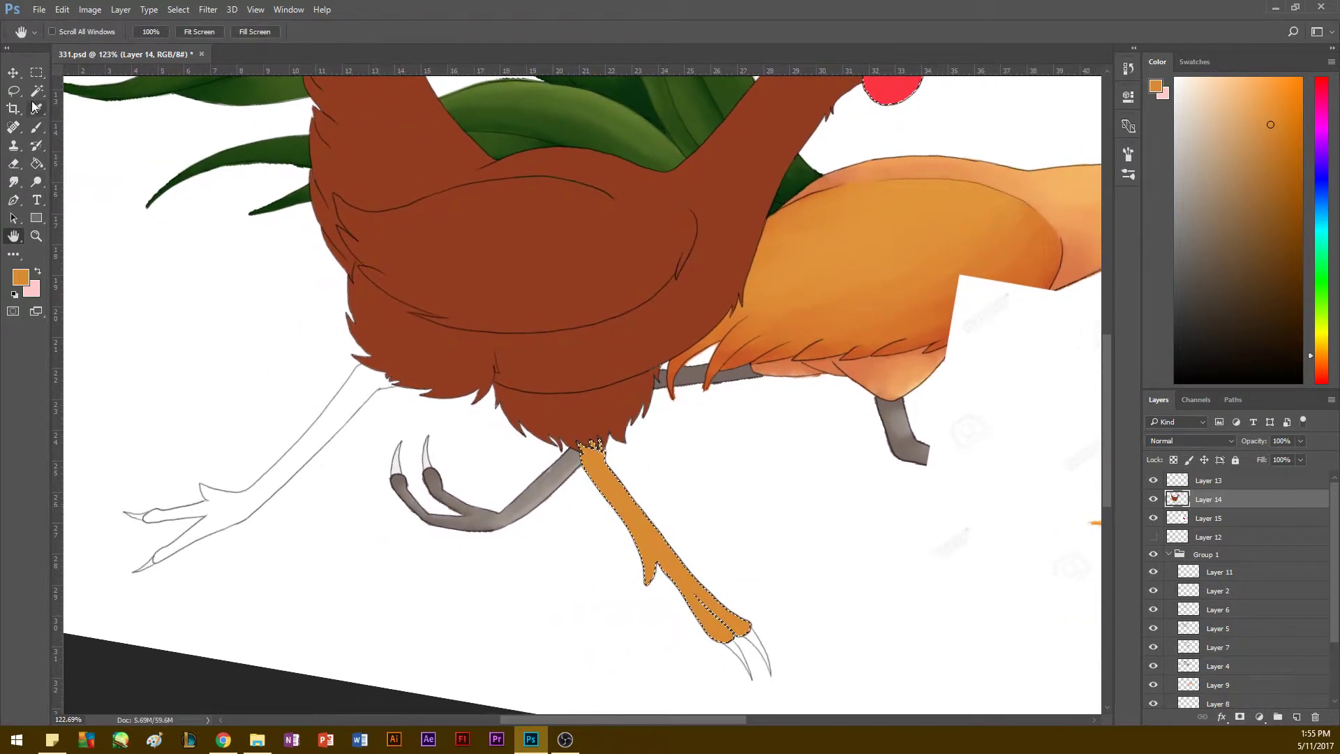
key("w")
key("alt+]")
left_click(314, 451)
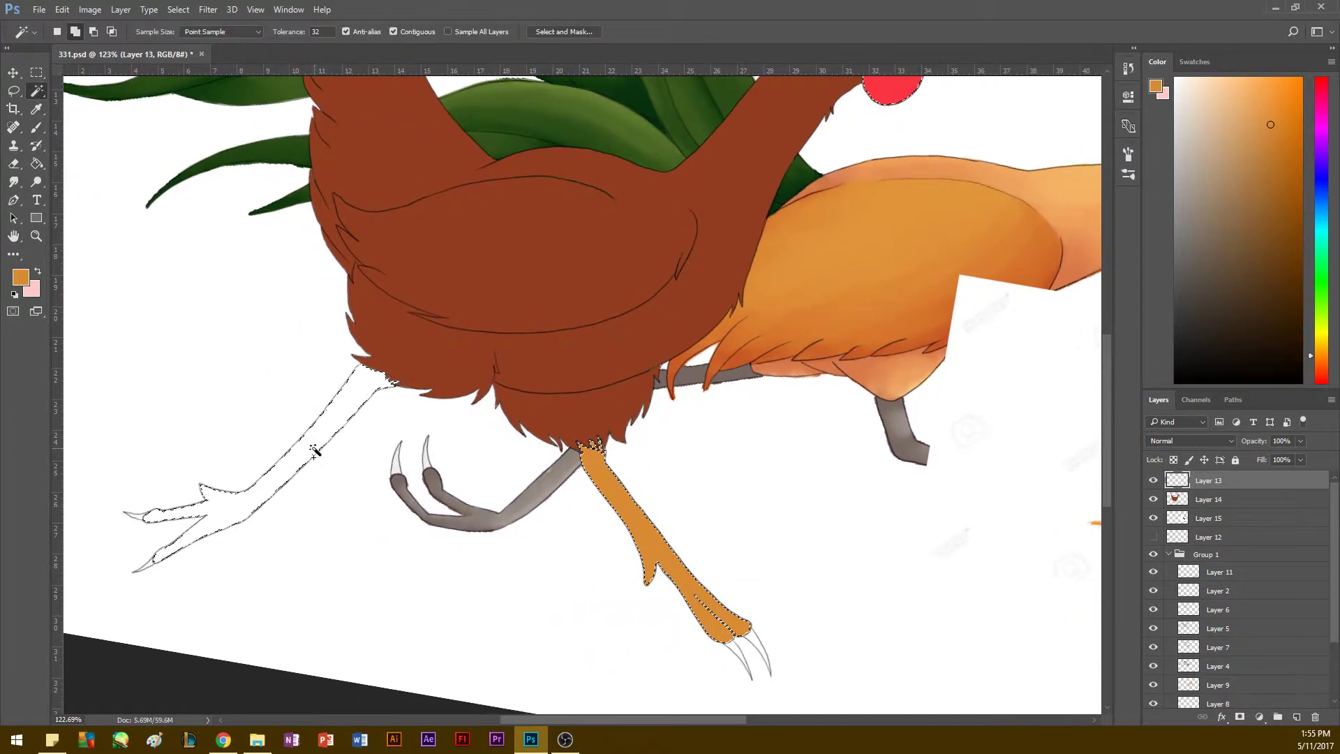
key("alt+[")
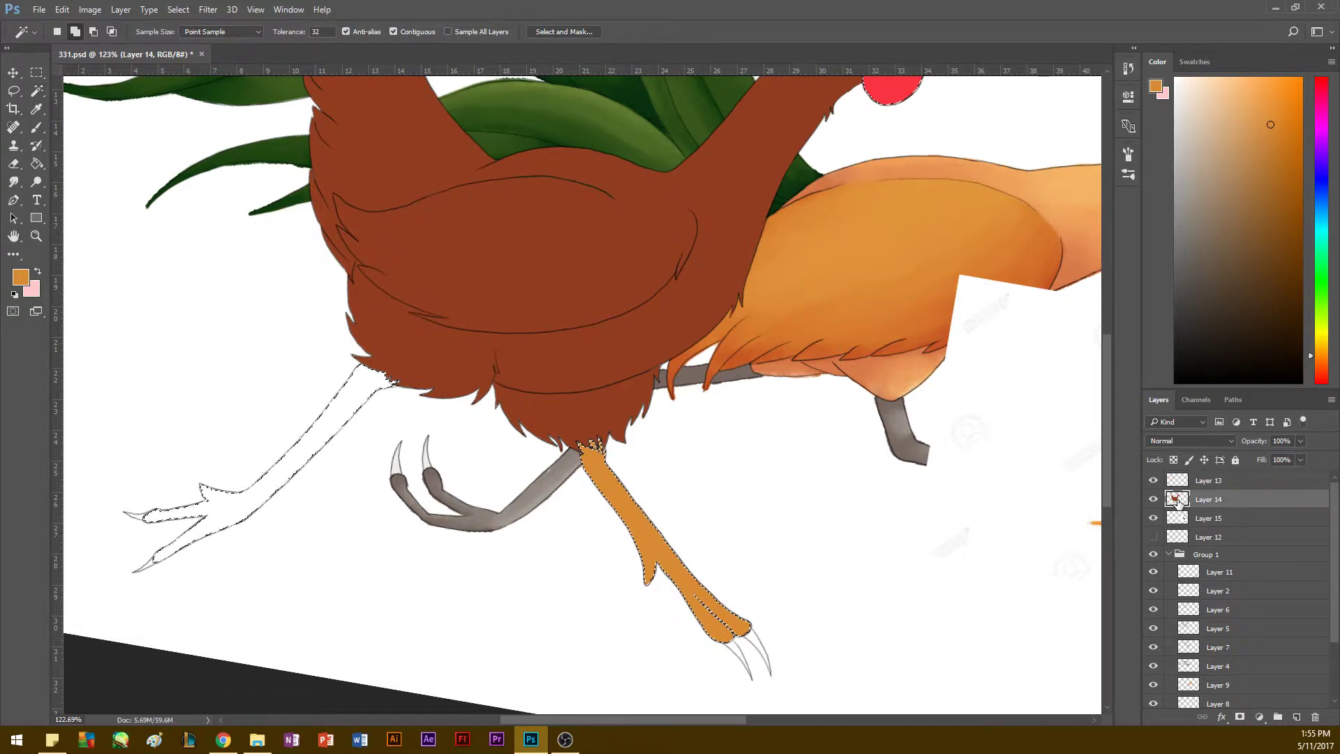
key("b")
mouse_move(366, 384)
left_mouse_down()
mouse_move(274, 336)
mouse_move(362, 514)
mouse_move(191, 428)
mouse_move(203, 580)
mouse_move(111, 493)
left_mouse_up()
Step: Deselect everything, resample the comb's red and fill the gaps in the ear patch with a small brush
key("h")
mouse_move(479, 270)
left_mouse_down()
mouse_move(442, 449)
mouse_move(454, 260)
mouse_move(416, 443)
mouse_move(400, 446)
mouse_move(391, 551)
left_mouse_up()
key("l")
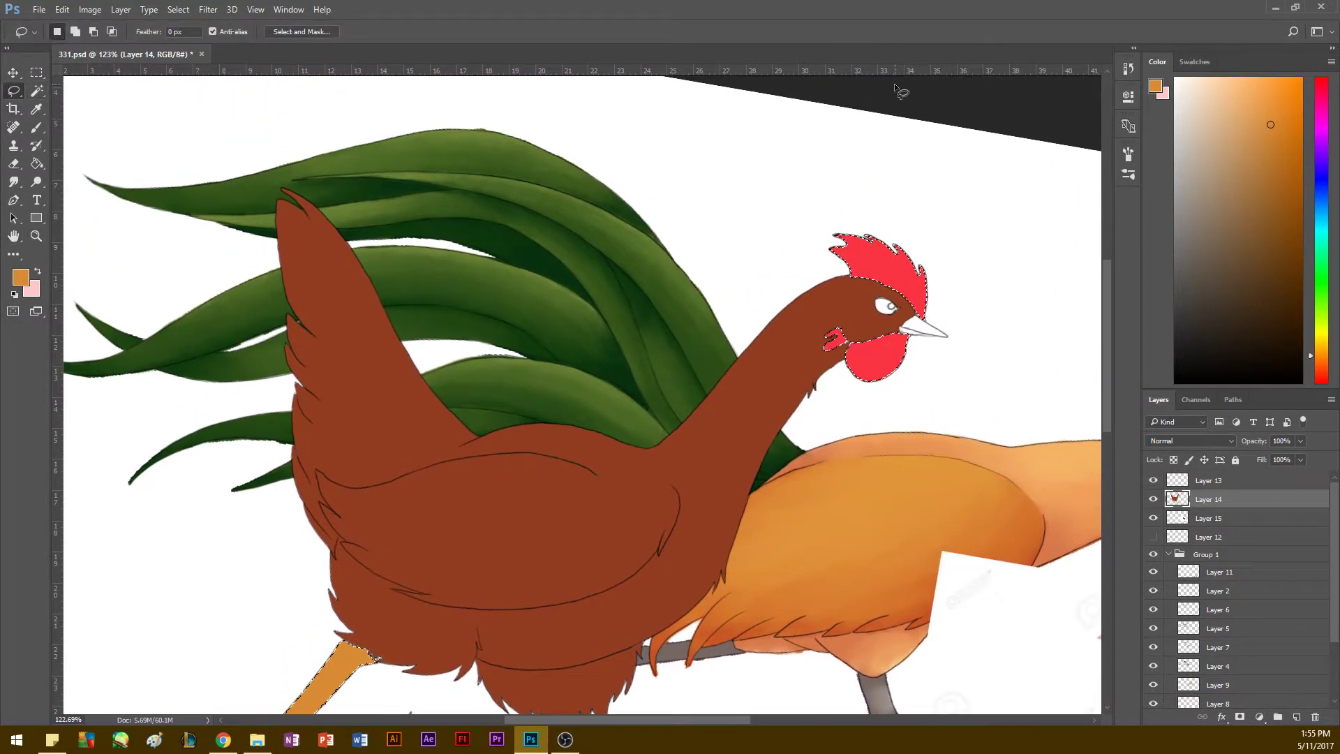
key("i")
left_click(852, 254)
key("b")
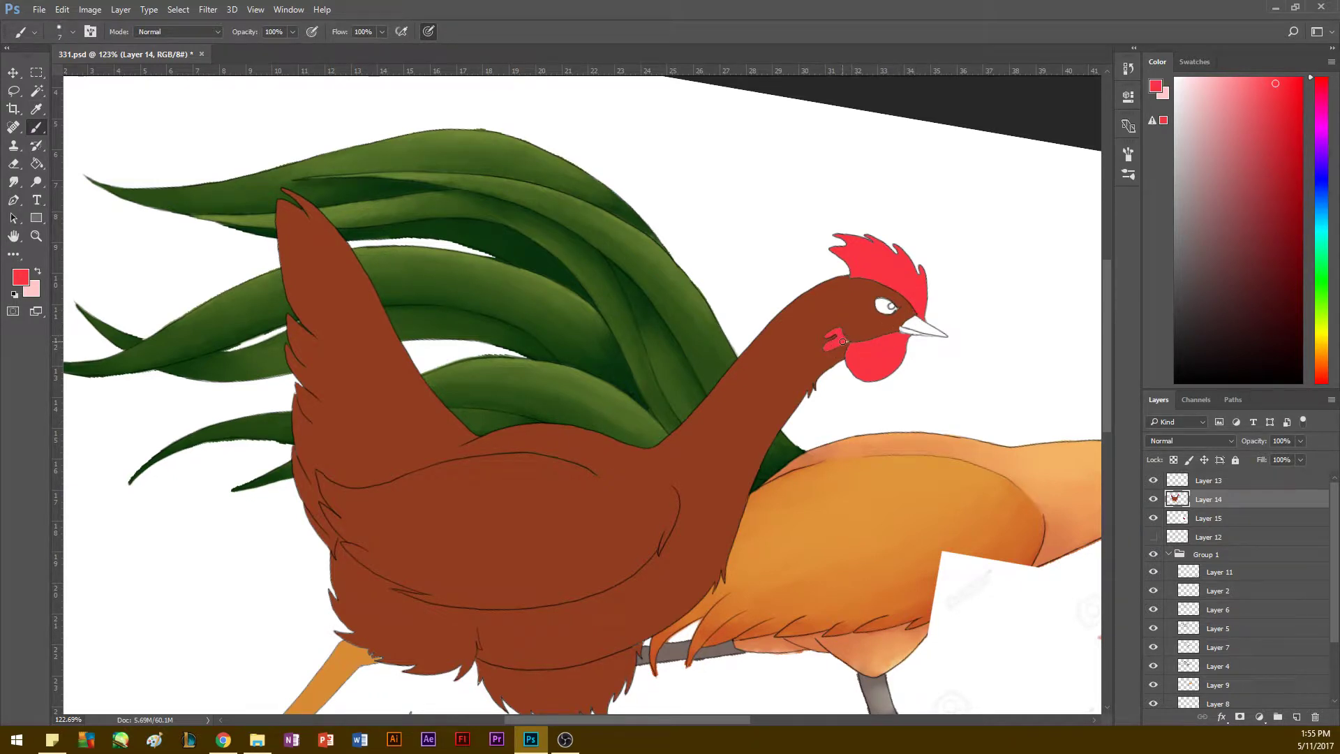
Step: Resample the orange from the front leg and touch up the unfilled gaps on both legs with a small brush
key("h")
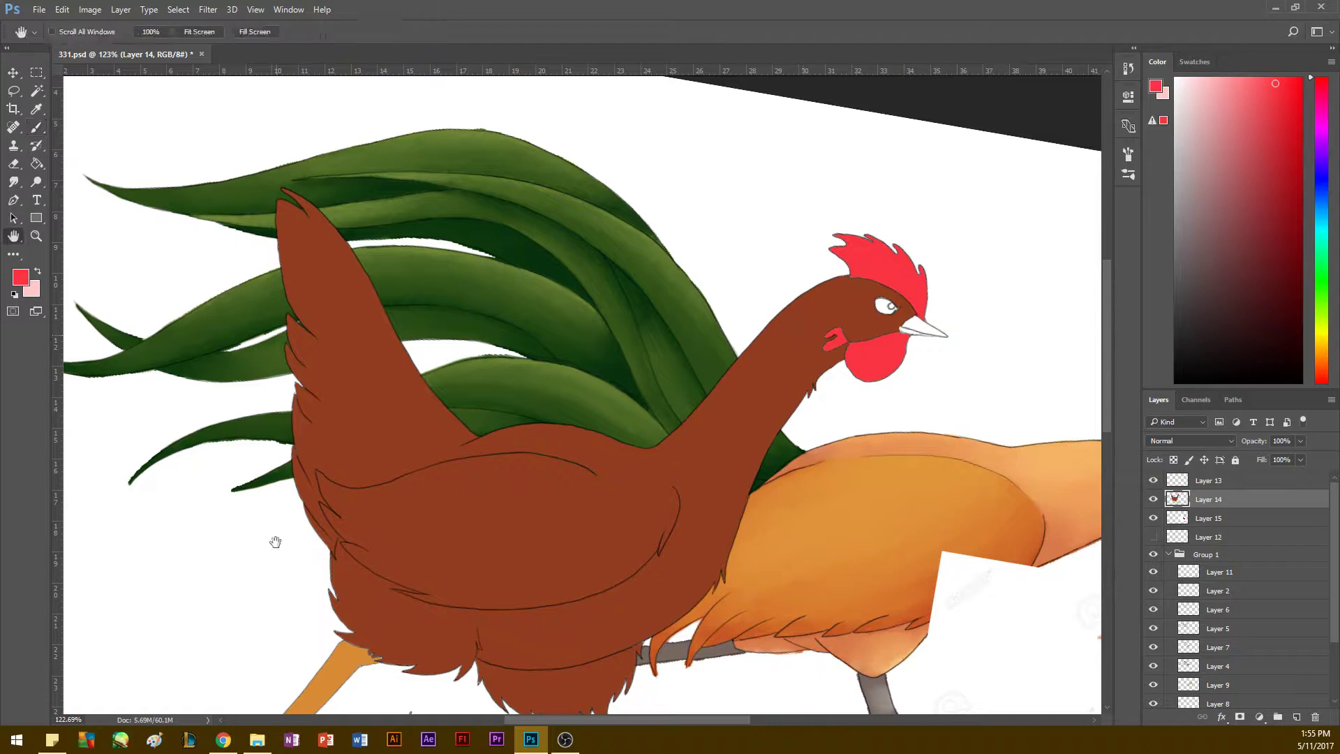
left_click_drag(279, 594, 338, 332)
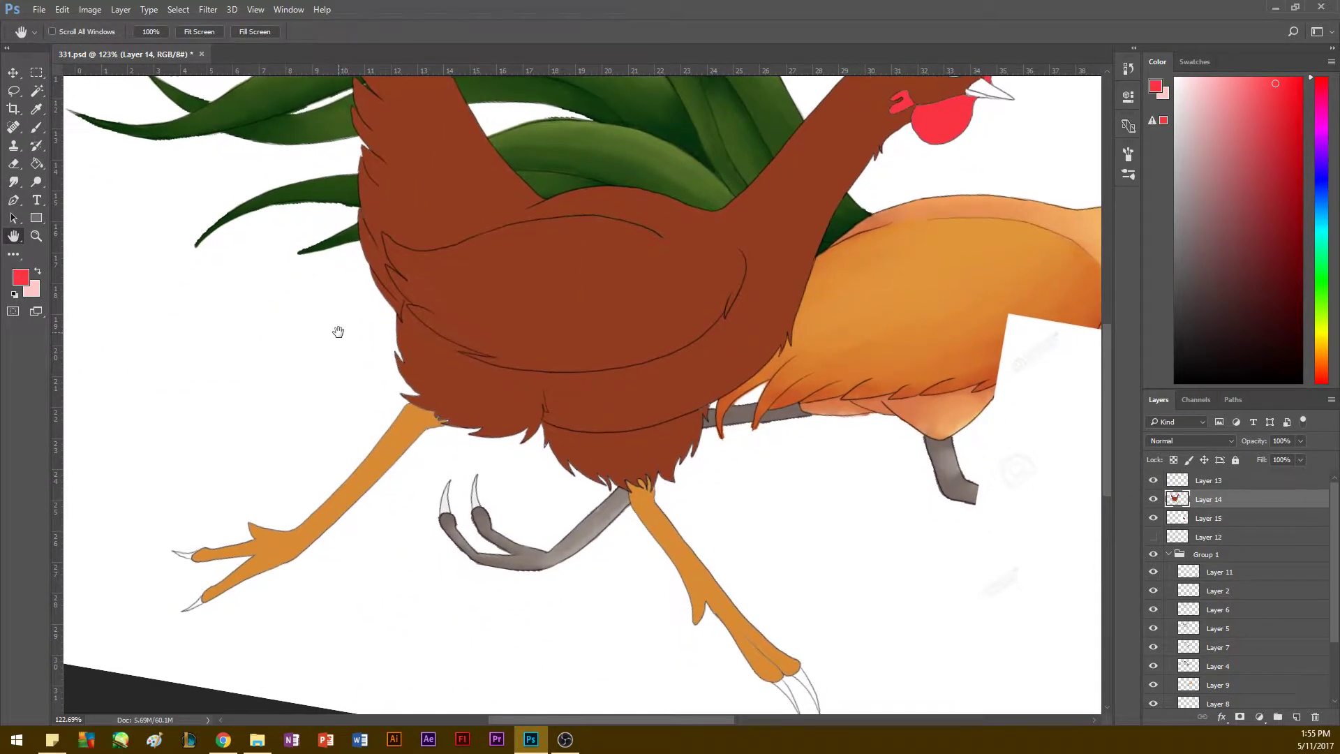
key("i")
left_click(698, 564)
key("b")
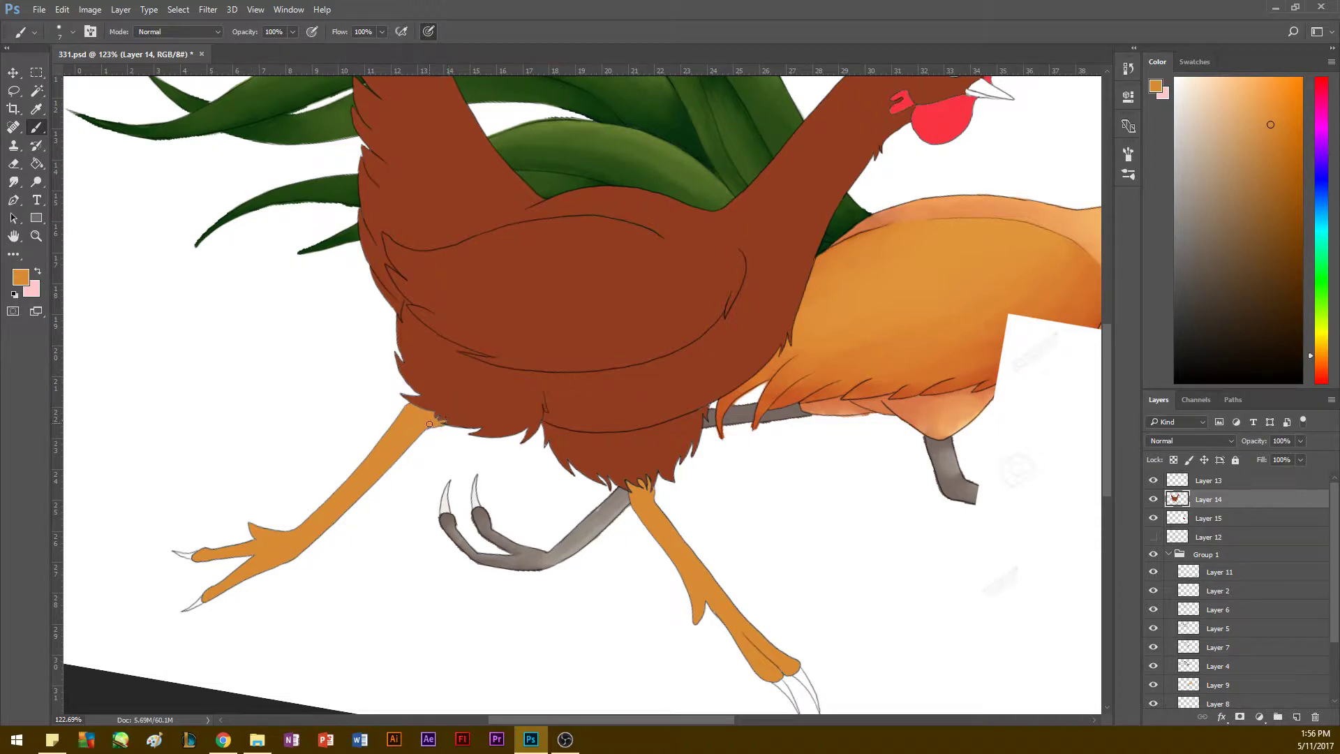
Step: Select the claws on the hen's feet from Layer 13 with the Magic Wand, undoing the stray selection of the whole body
key("space")
mouse_move(364, 338)
left_mouse_down()
mouse_move(401, 463)
mouse_move(371, 435)
left_mouse_up()
left_click_drag(411, 376, 359, 269)
left_click(1184, 484)
left_click(38, 92)
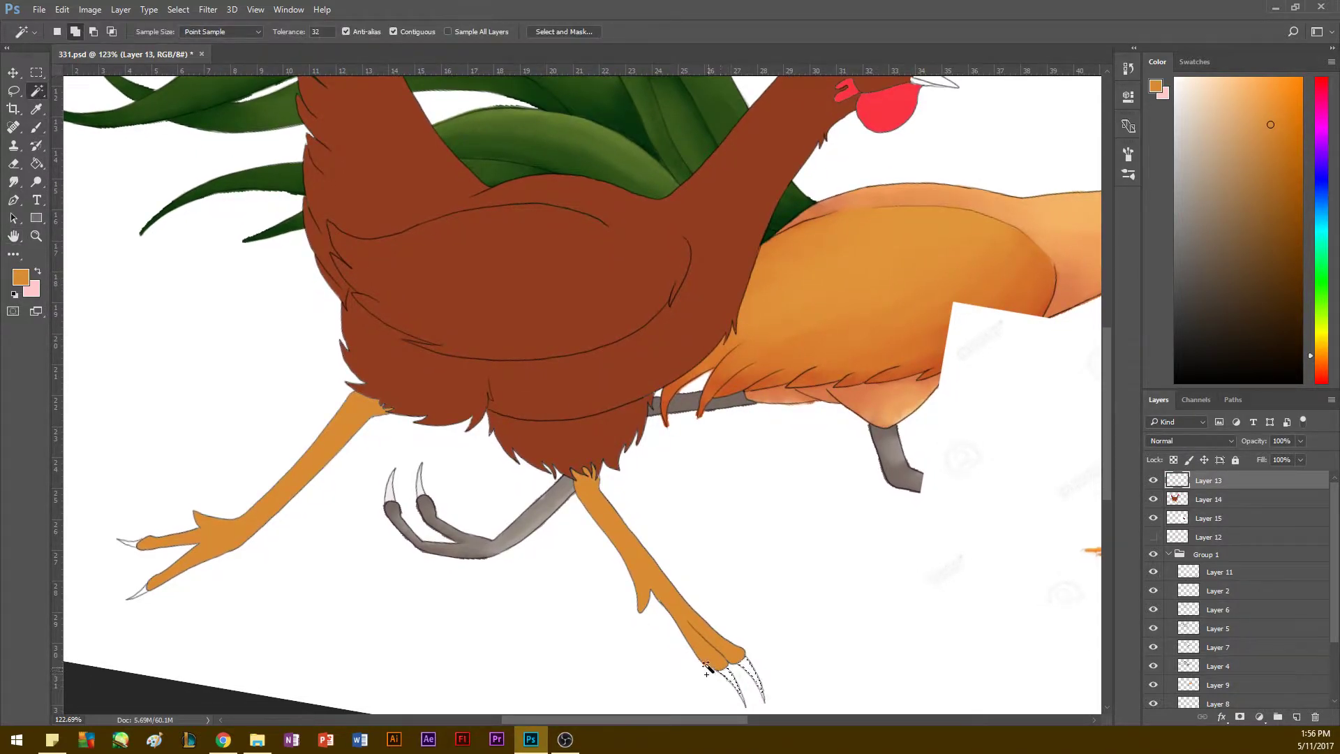
left_click(143, 592)
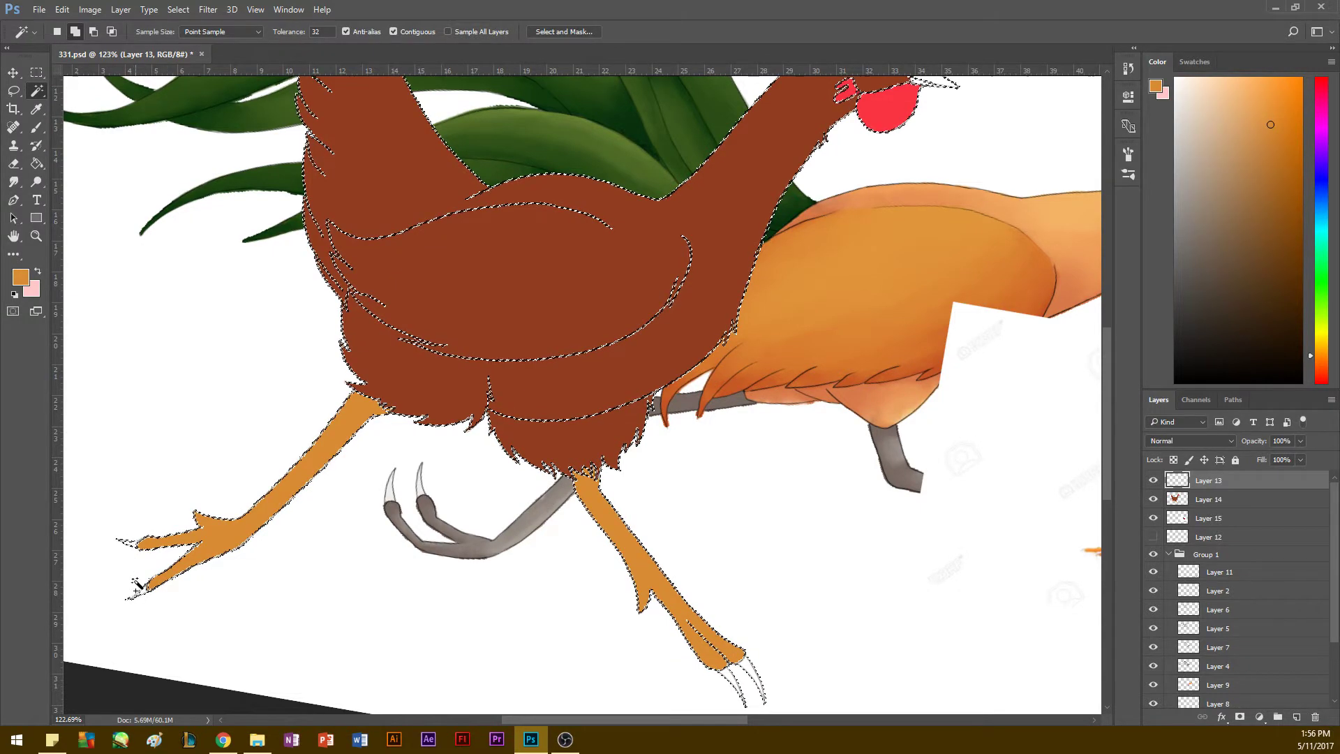
key("ctrl+z")
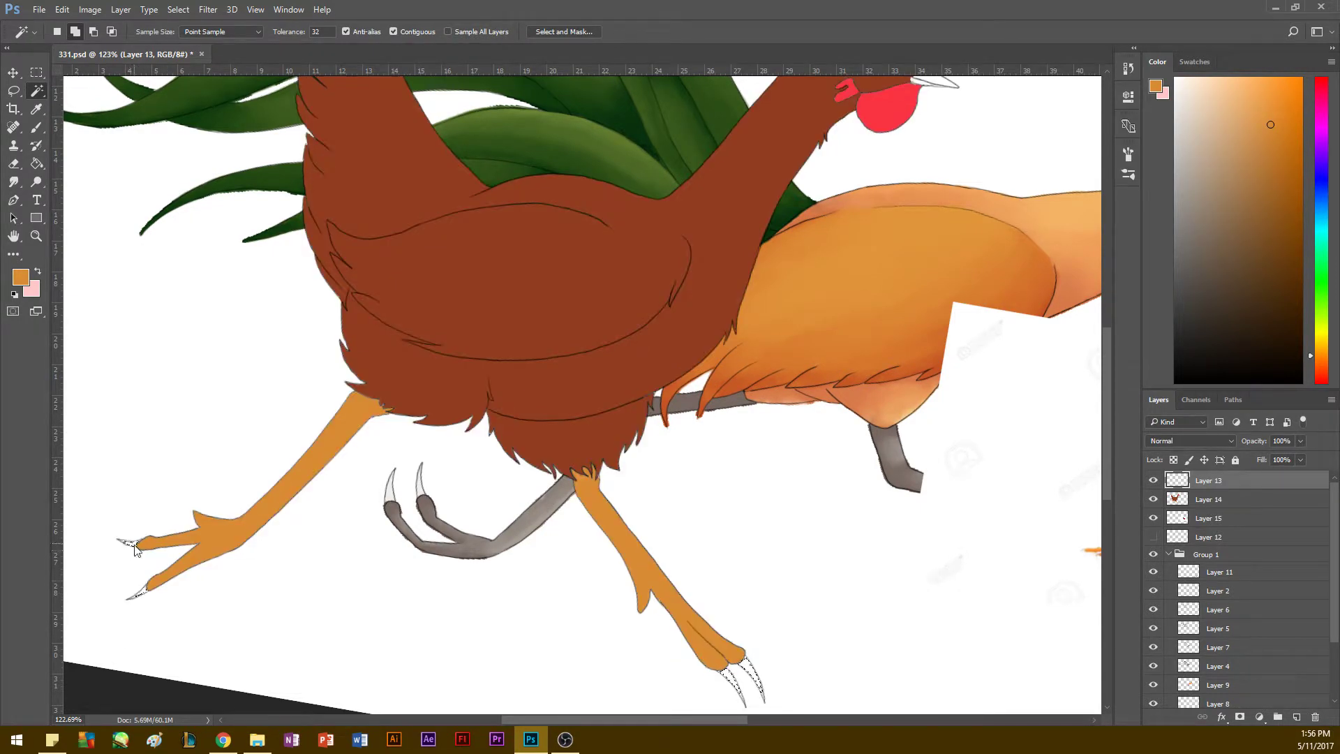
Step: Sample off-white from the grey foot's claw, paint the hen's claws with it on Layer 14, and deselect
key("b")
left_click(388, 497, "alt")
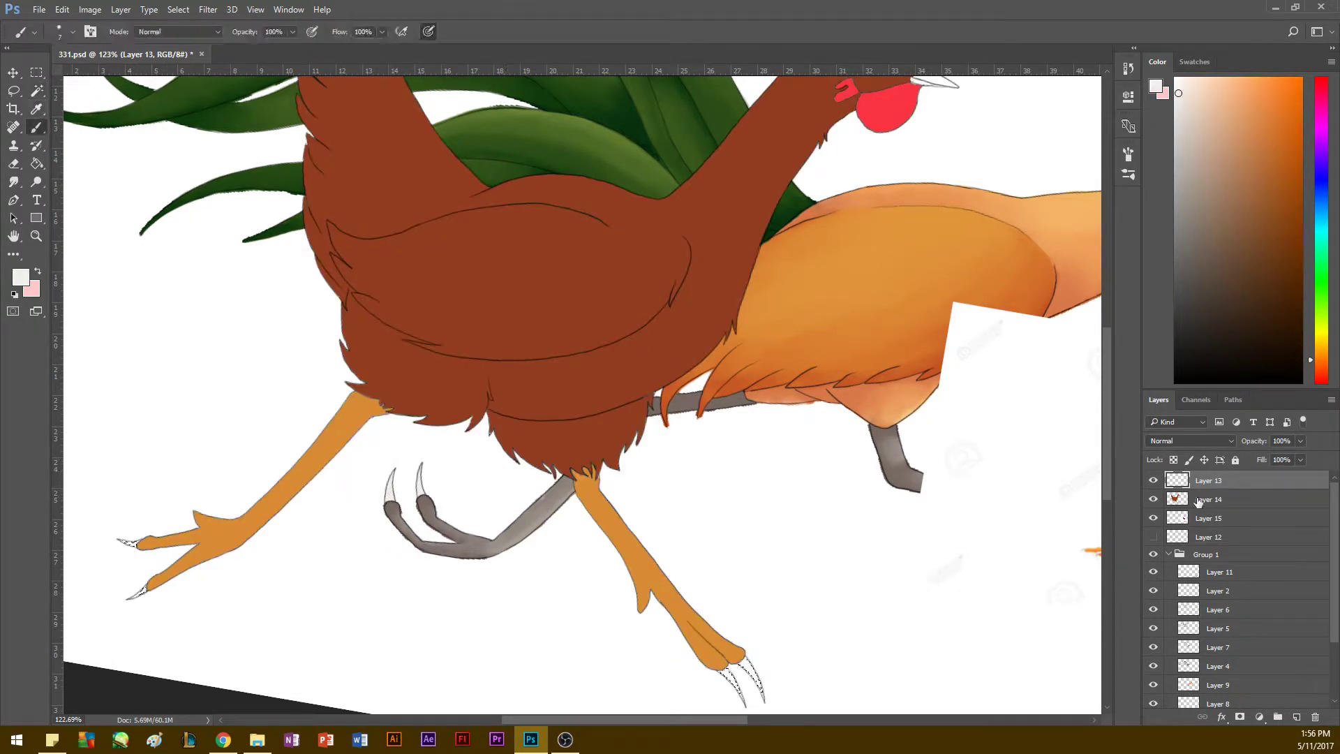
left_click(1198, 499)
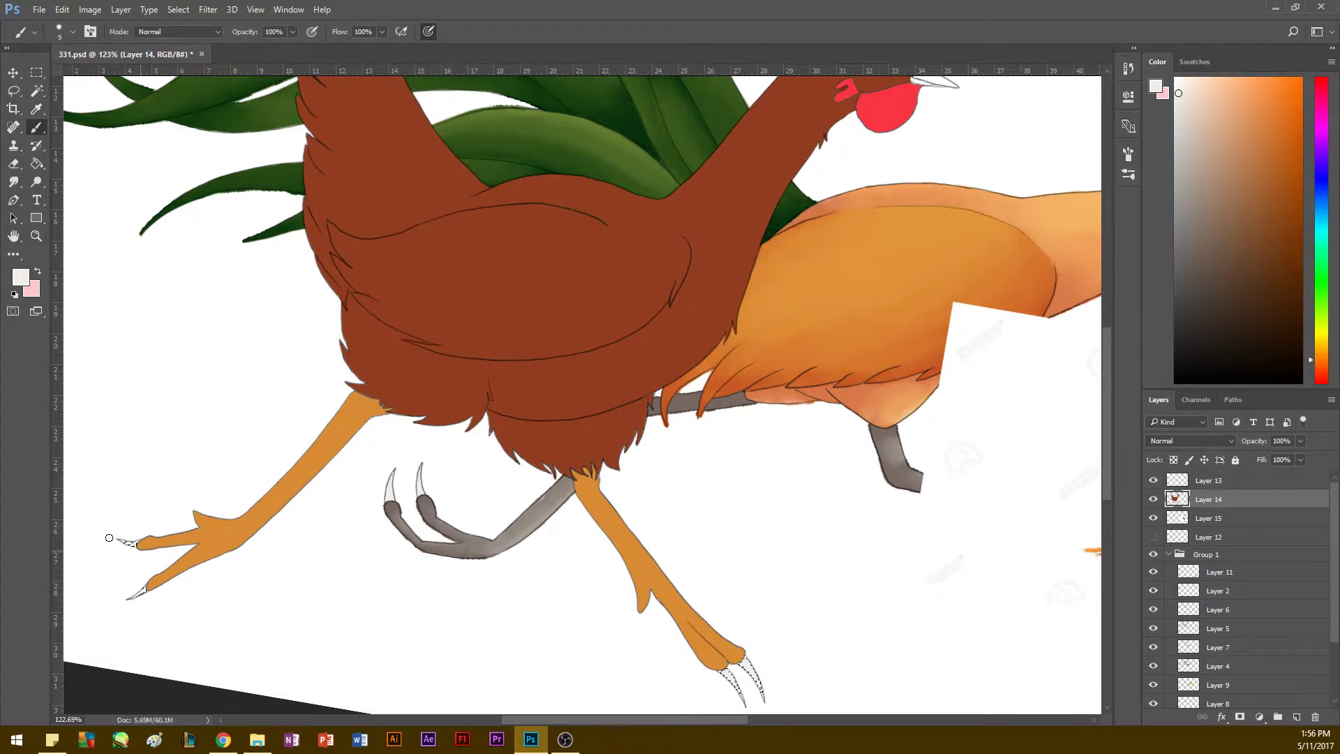
left_click(14, 90)
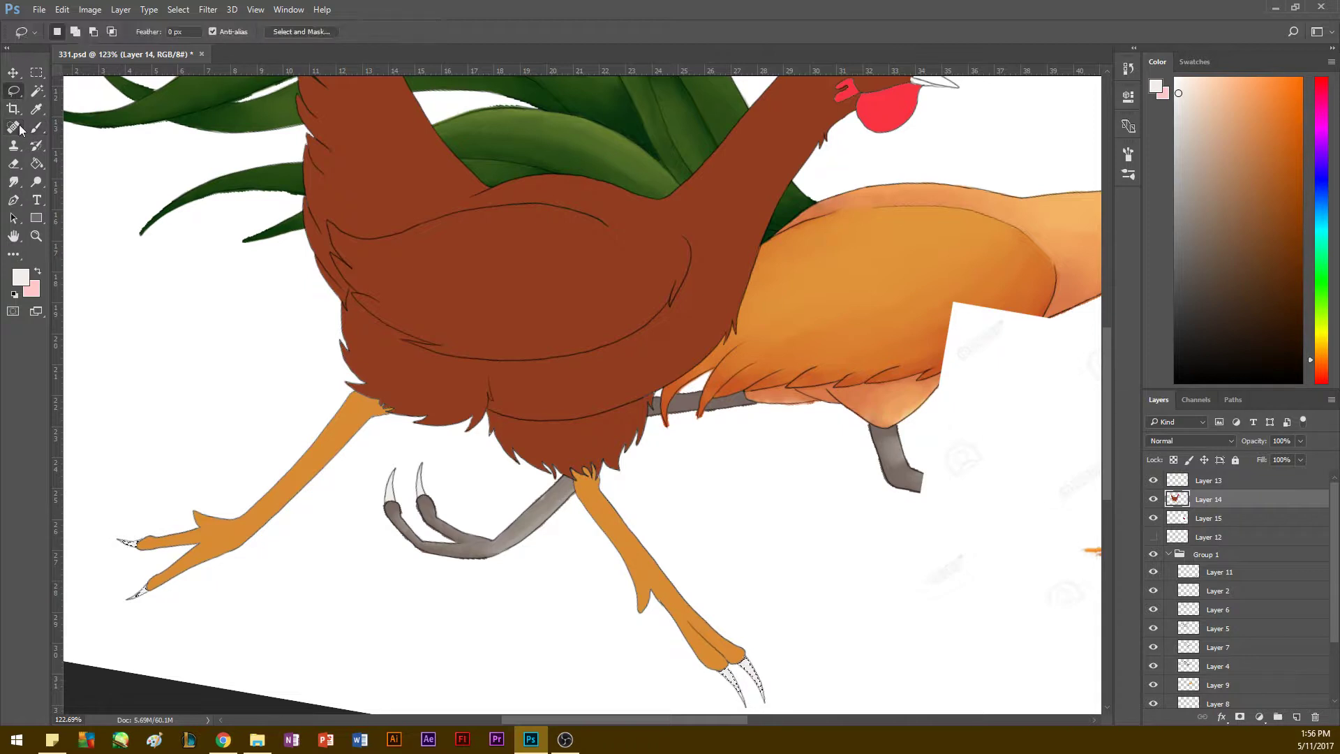
key("b")
scroll(590, 593, "down", 2)
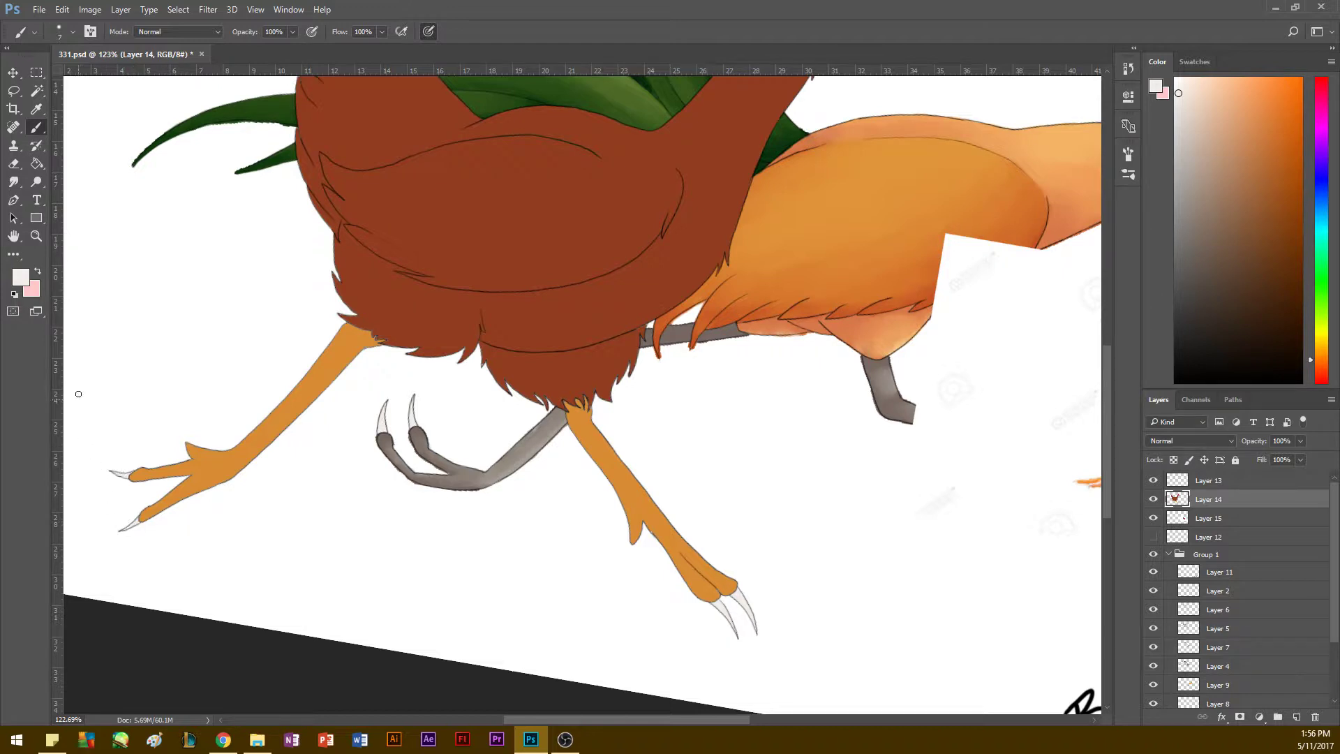
Step: Select the hen's red comb, wattle and ear patch on Layer 14 with the Magic Wand
key("space")
left_click_drag(425, 269, 430, 458)
left_click_drag(425, 504, 404, 558)
left_click(1208, 518)
left_click_drag(717, 398, 626, 418)
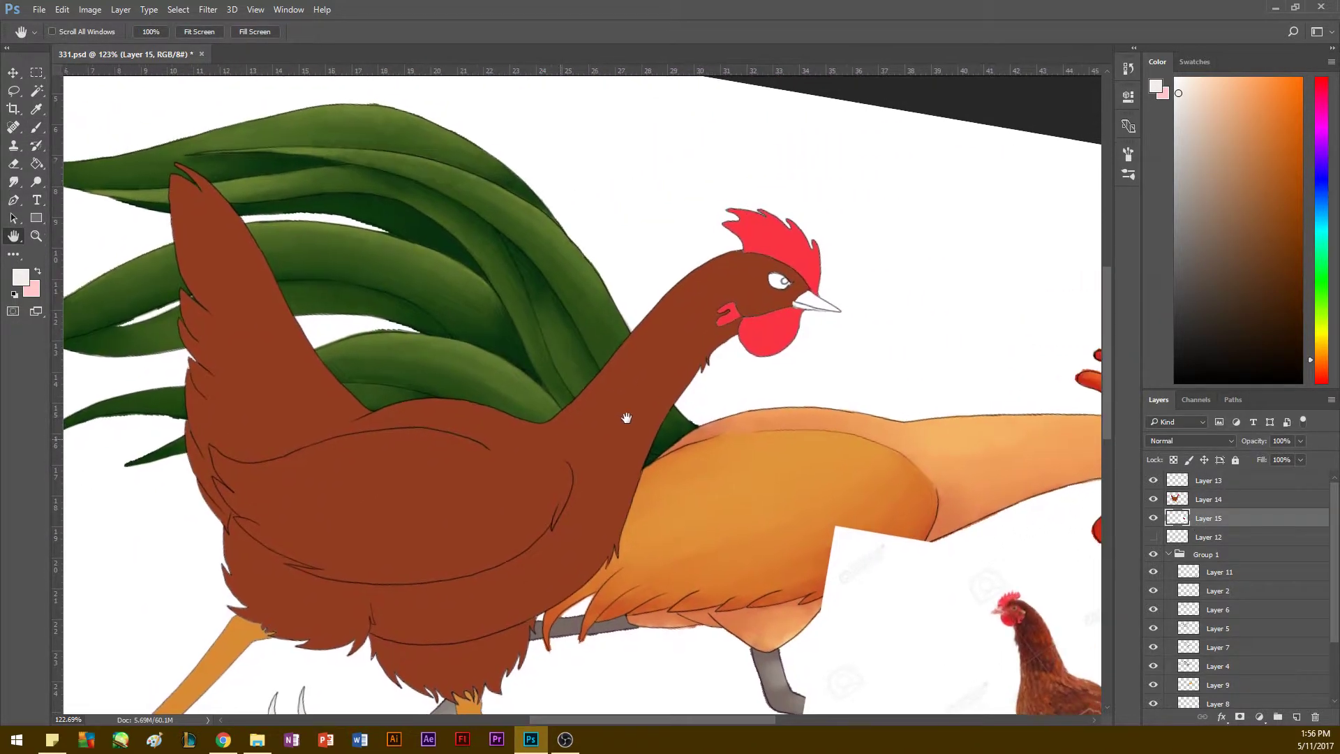
left_click(1206, 499)
left_click(37, 92)
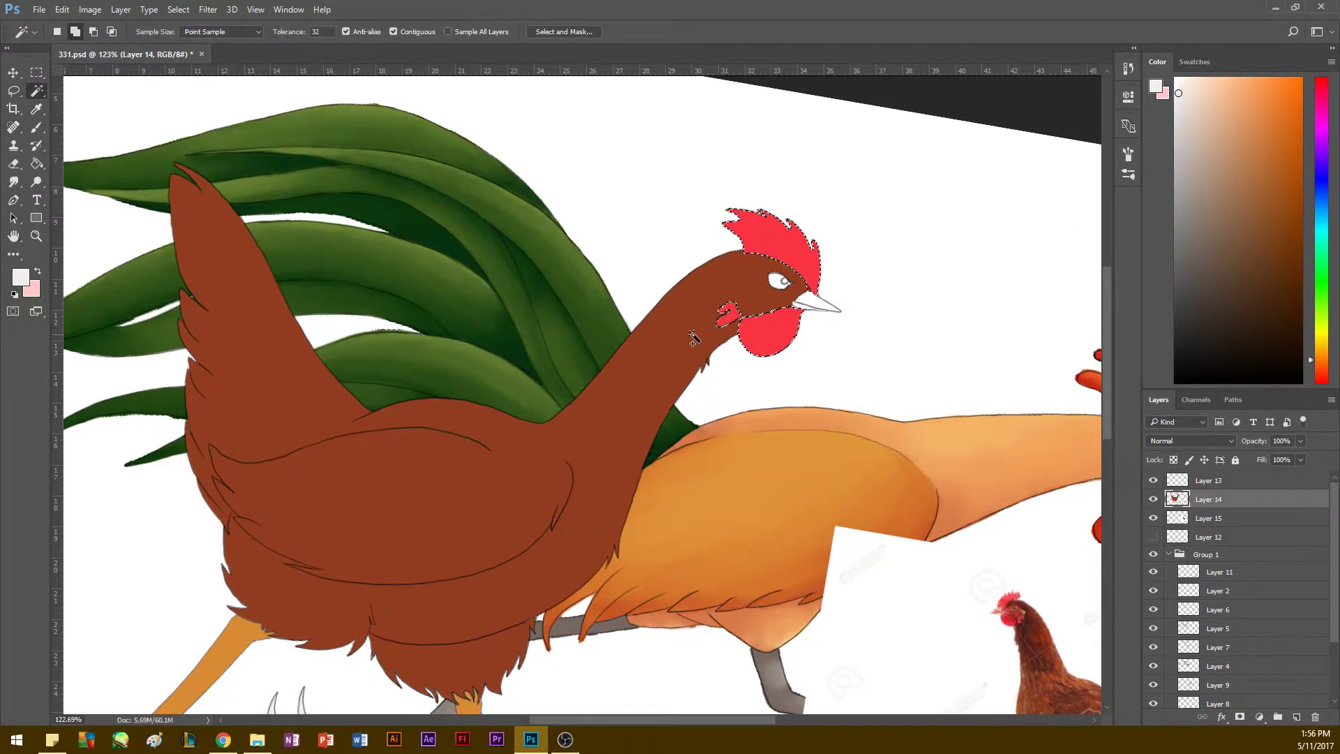
key("i")
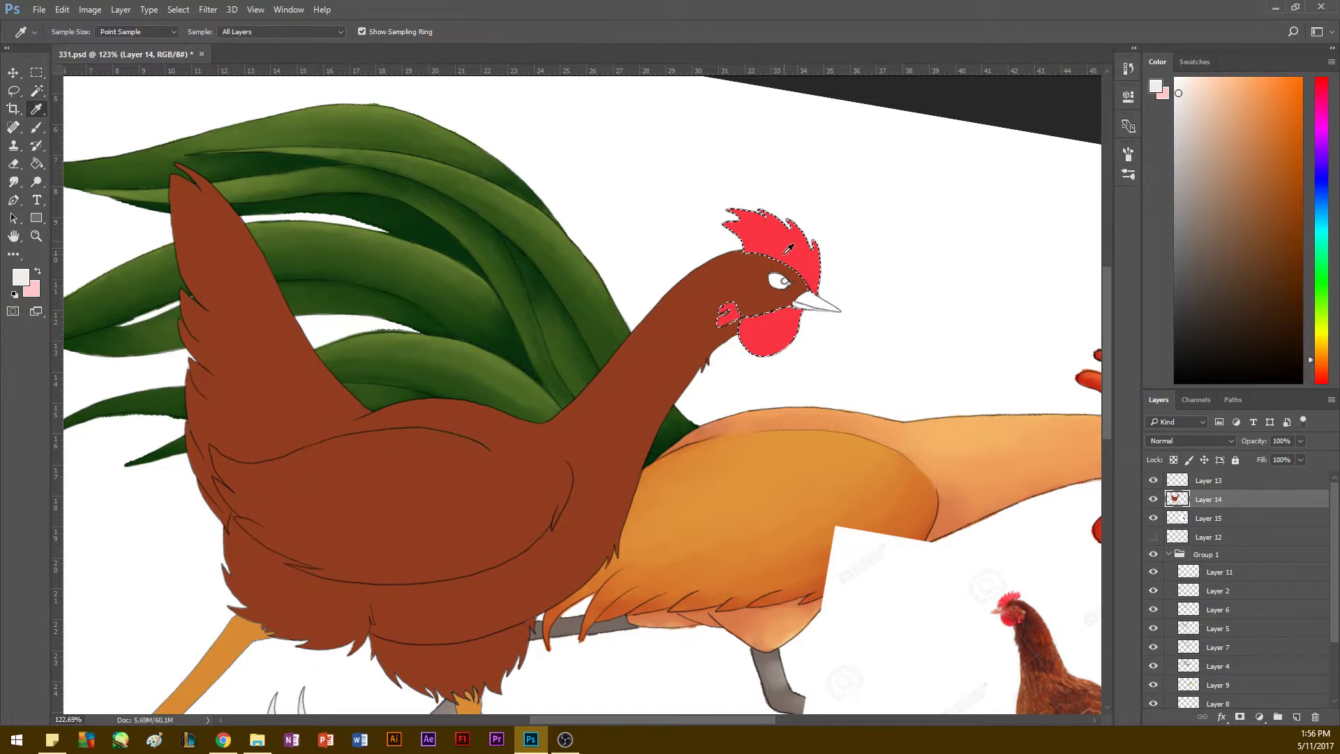
left_click(795, 258)
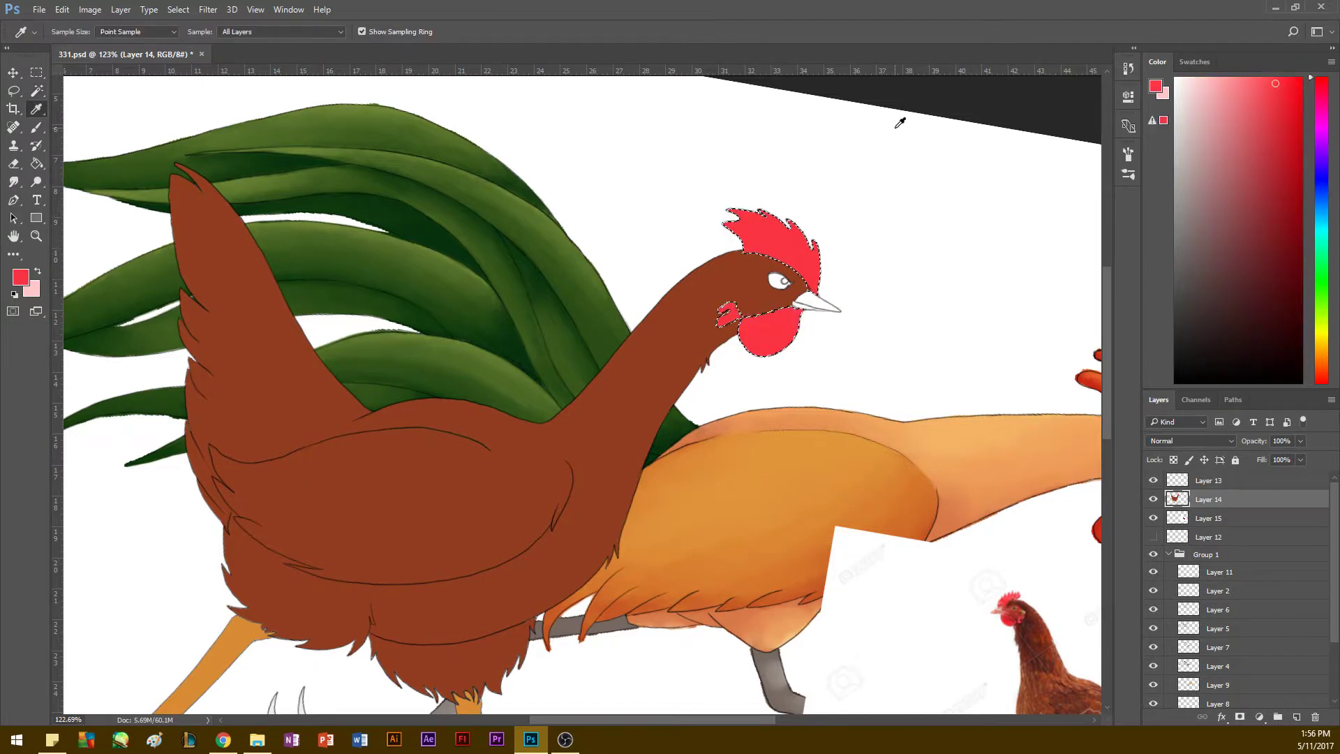
left_click(1321, 92)
left_click(1276, 92)
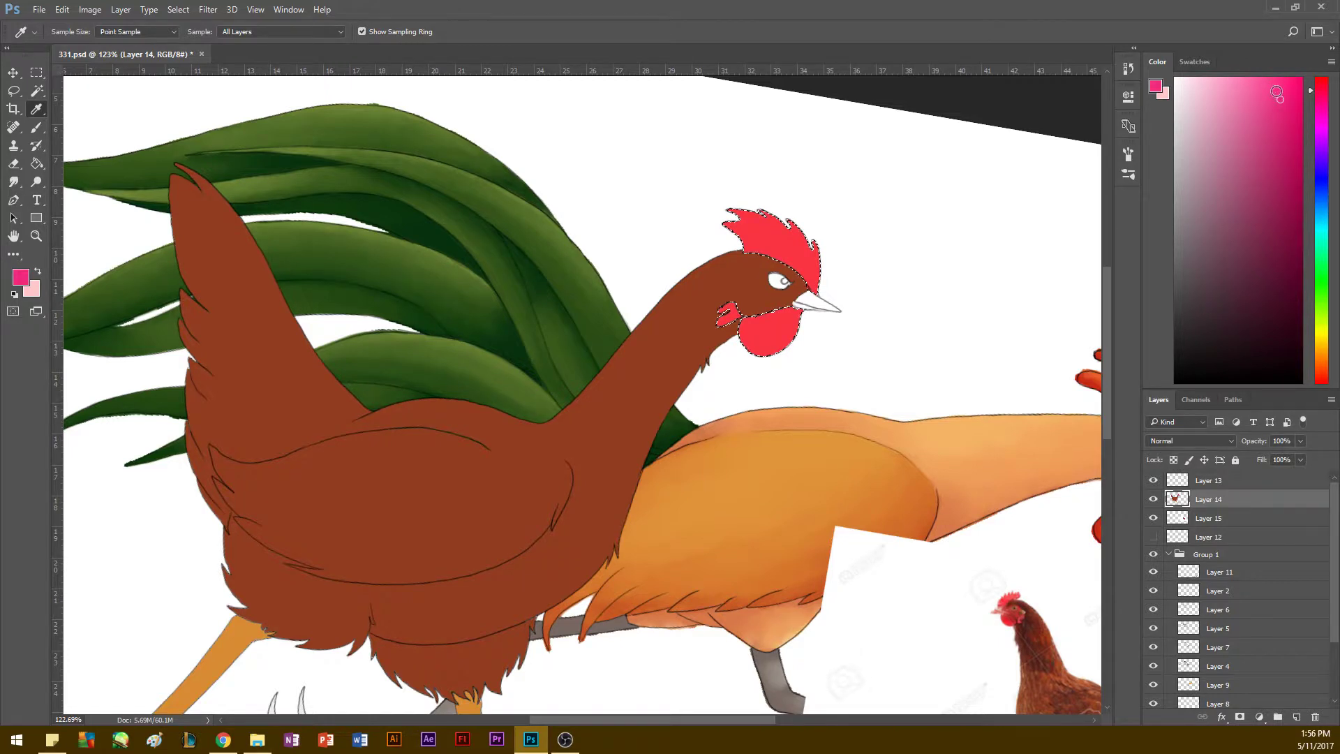
key("b")
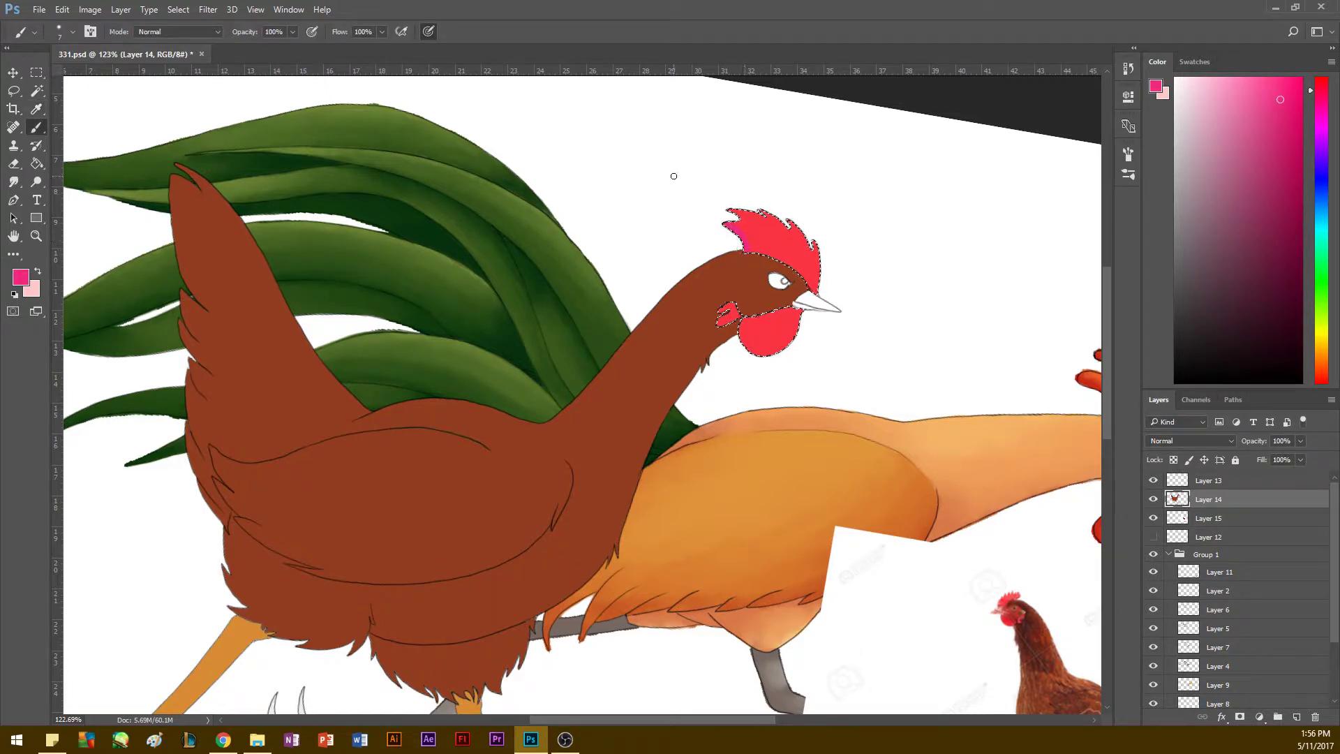
Step: Shift the comb's sampled red to a pinker red, then paint and smudge shading with it on a new layer above Layer 14
key("i")
left_click(771, 241)
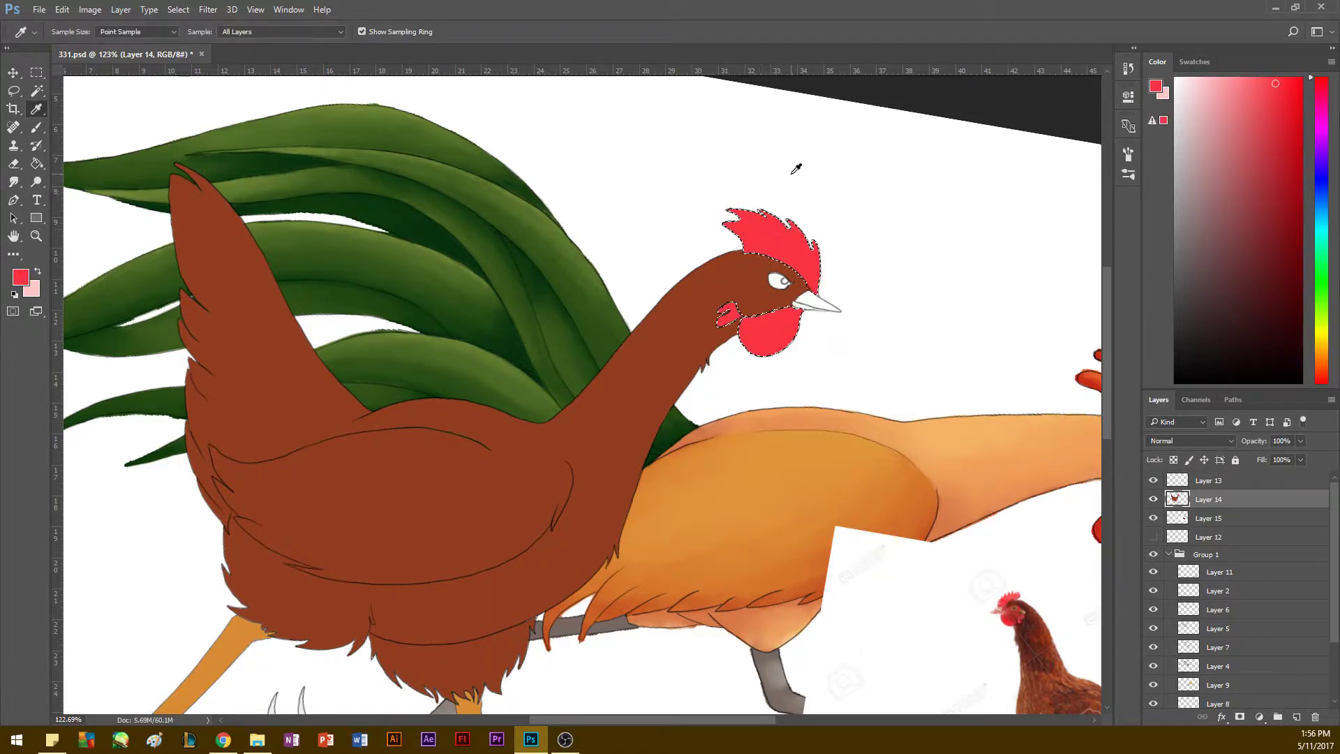
left_click(1322, 85)
left_click(1283, 99)
key("b")
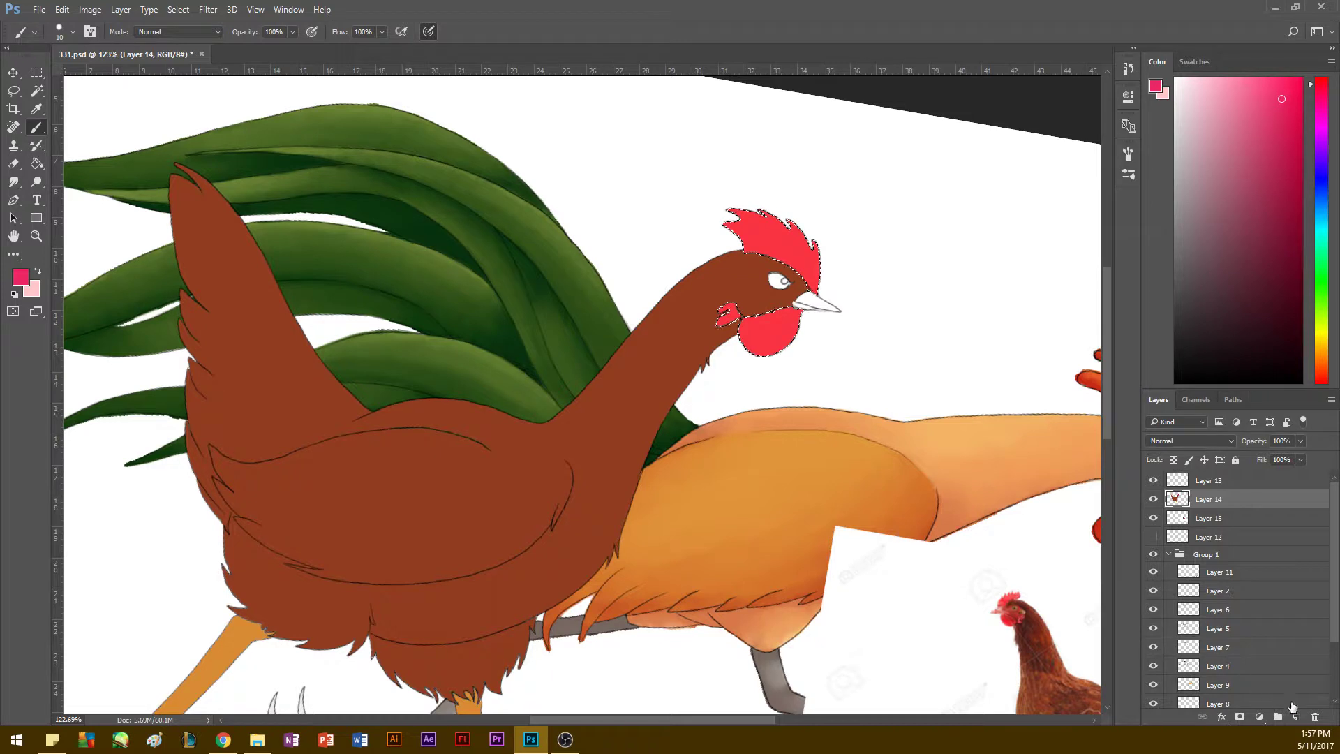
left_click(1296, 717)
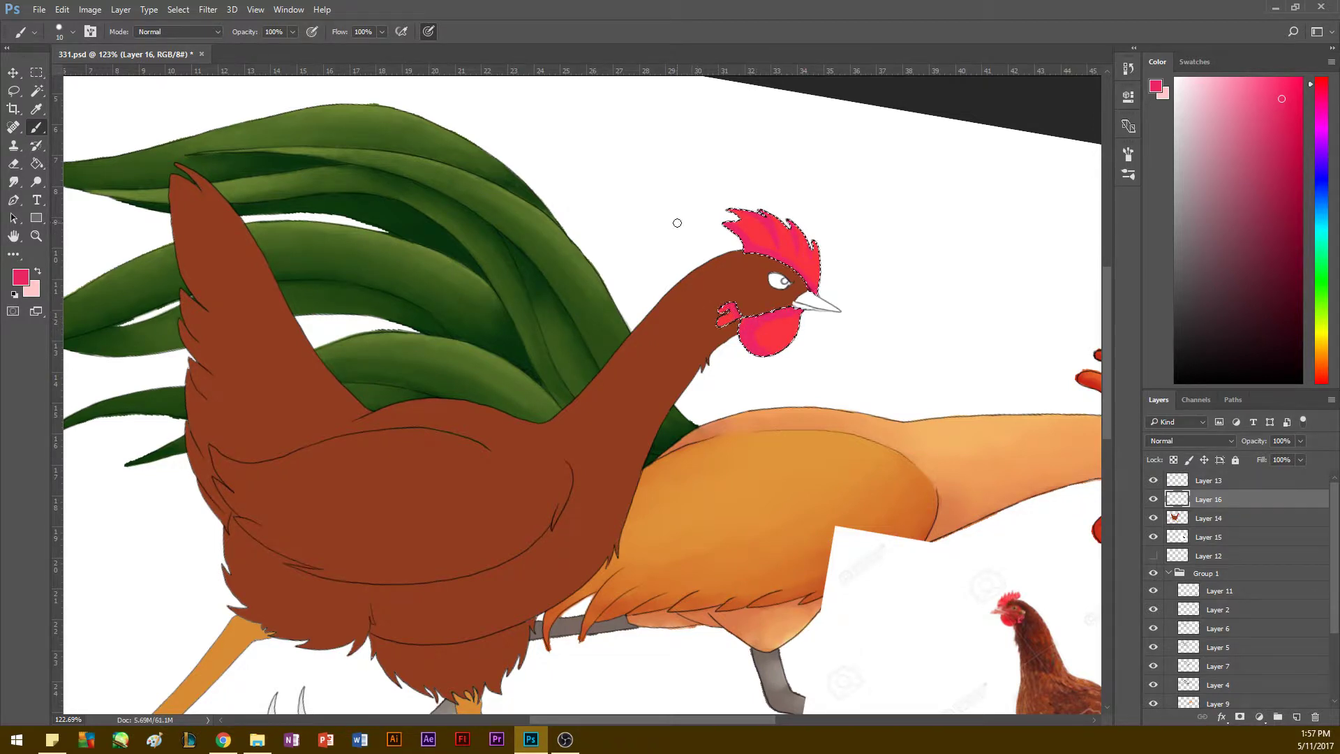
key("r")
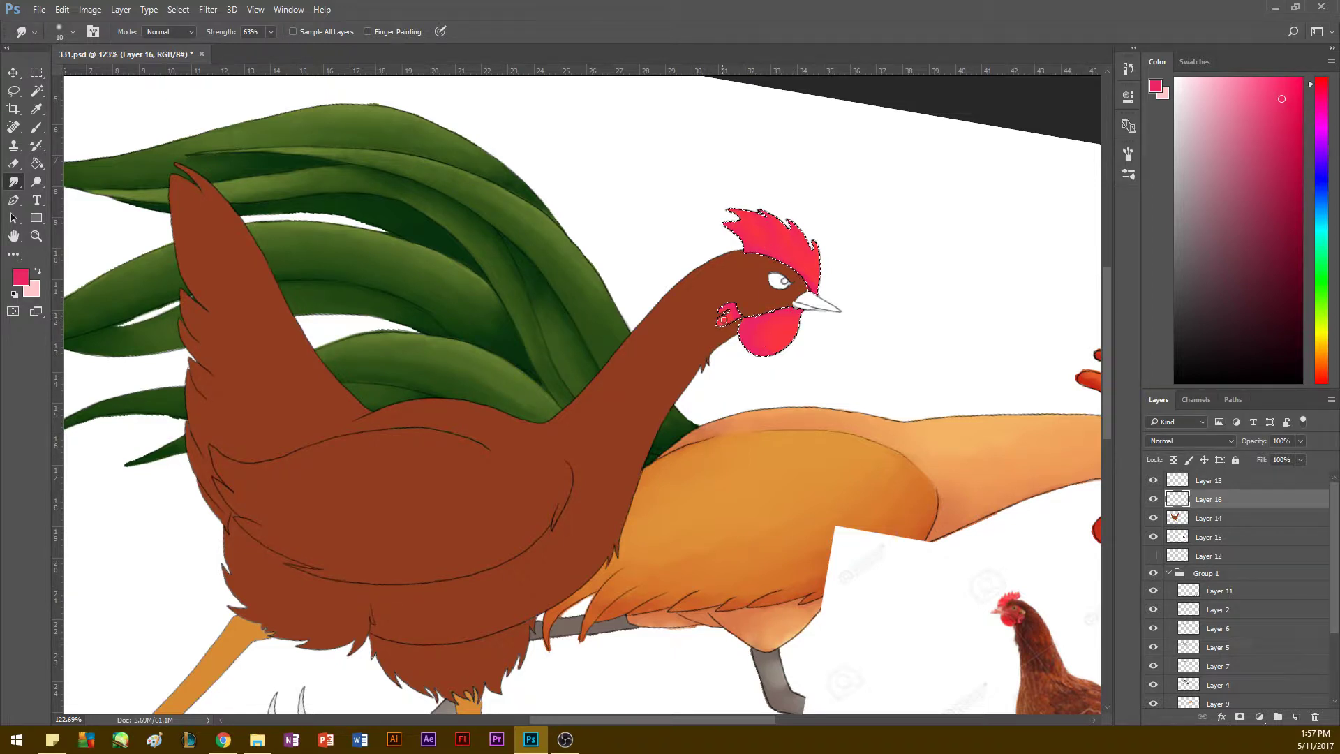
Step: Mix a lighter orange-red from the comb's colour, paint and smudge highlights on the comb, wattle and ear patch on Layer 16, and deselect
key("i")
left_click(793, 240)
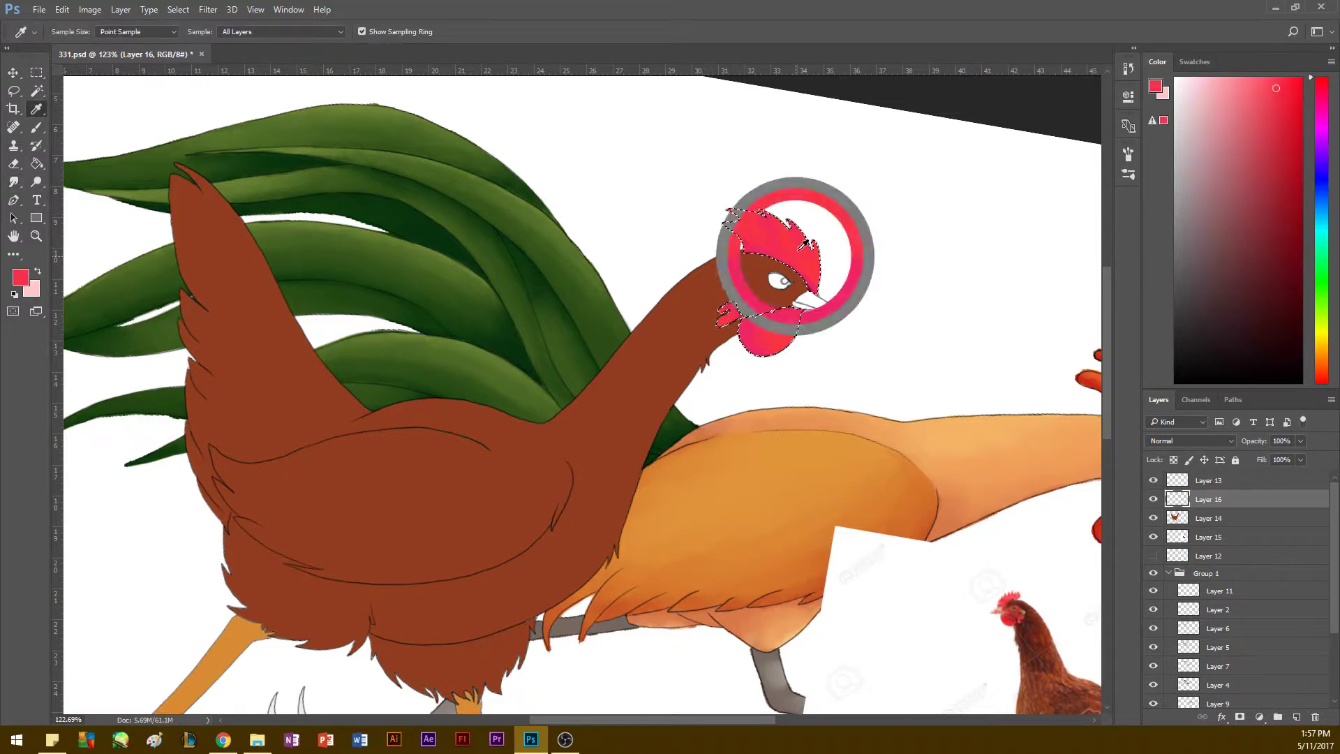
mouse_move(1325, 379)
left_mouse_down()
mouse_move(1321, 394)
mouse_move(1318, 379)
left_mouse_up()
left_click(1262, 83)
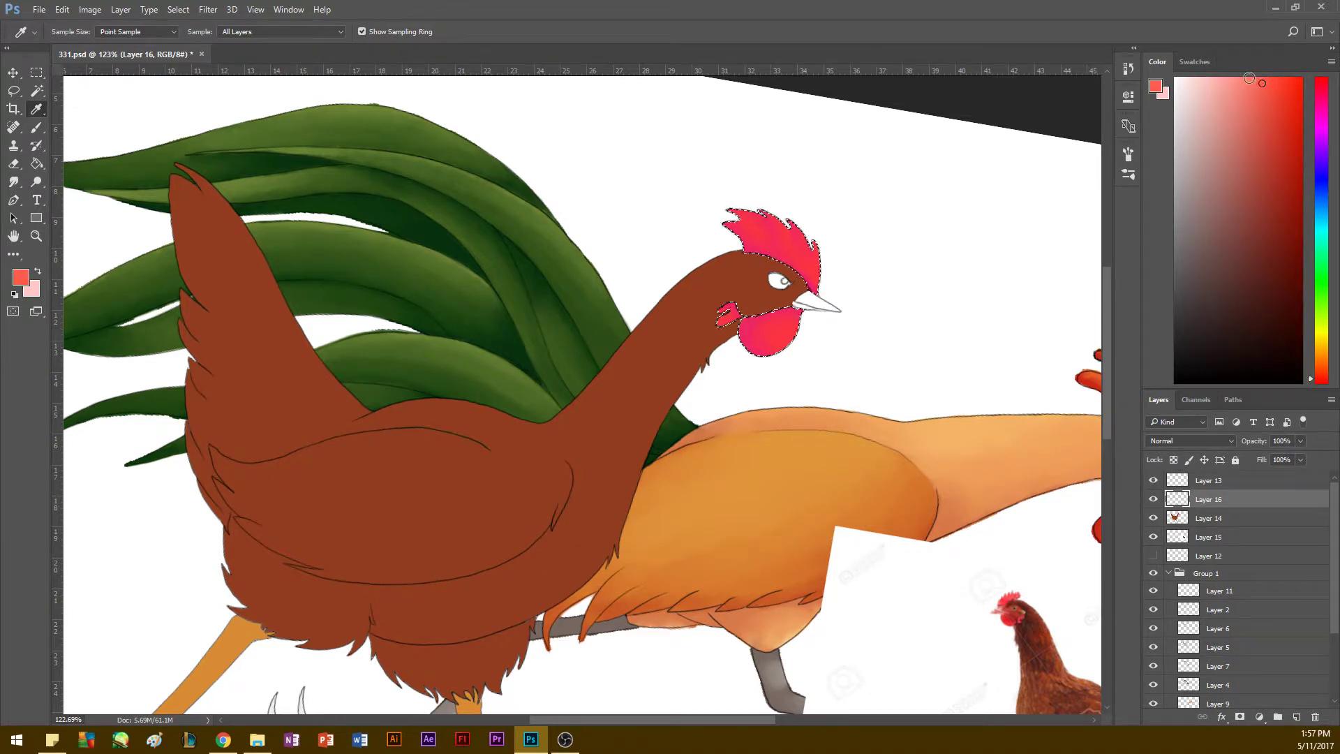
key("b")
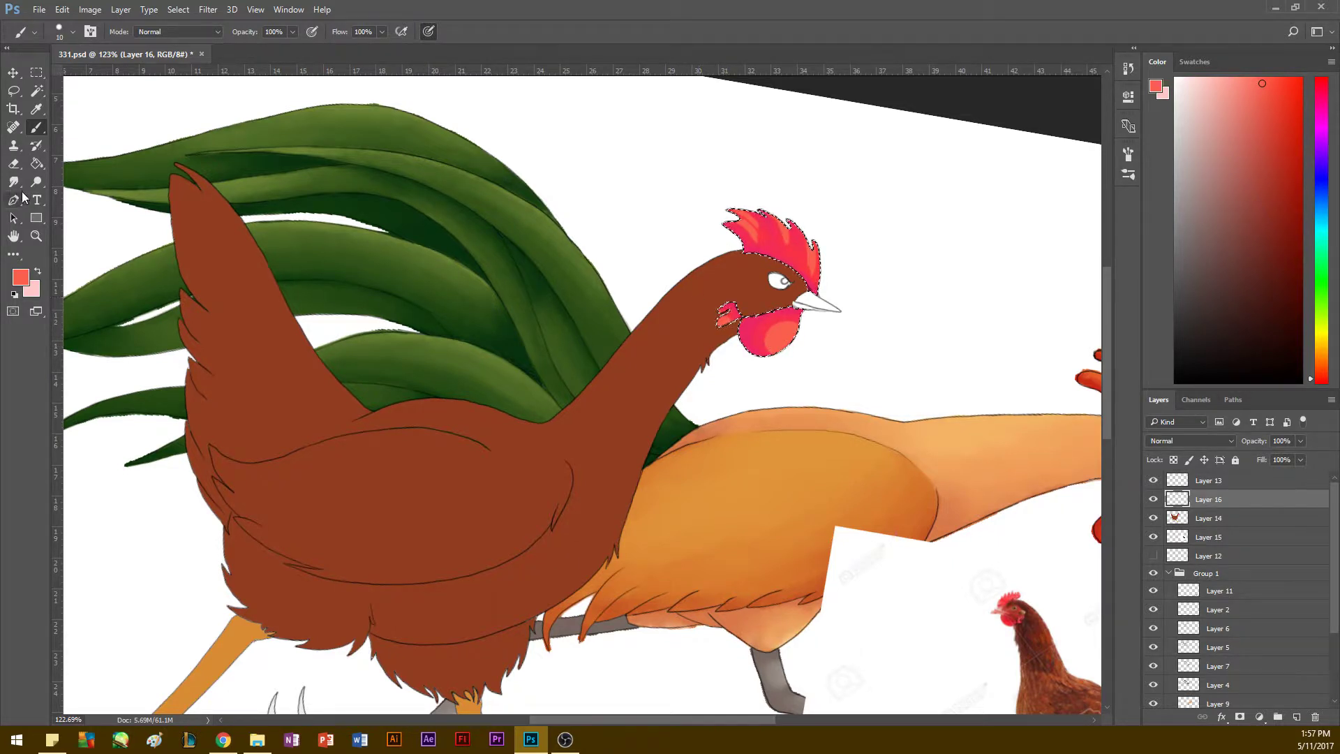
key("r")
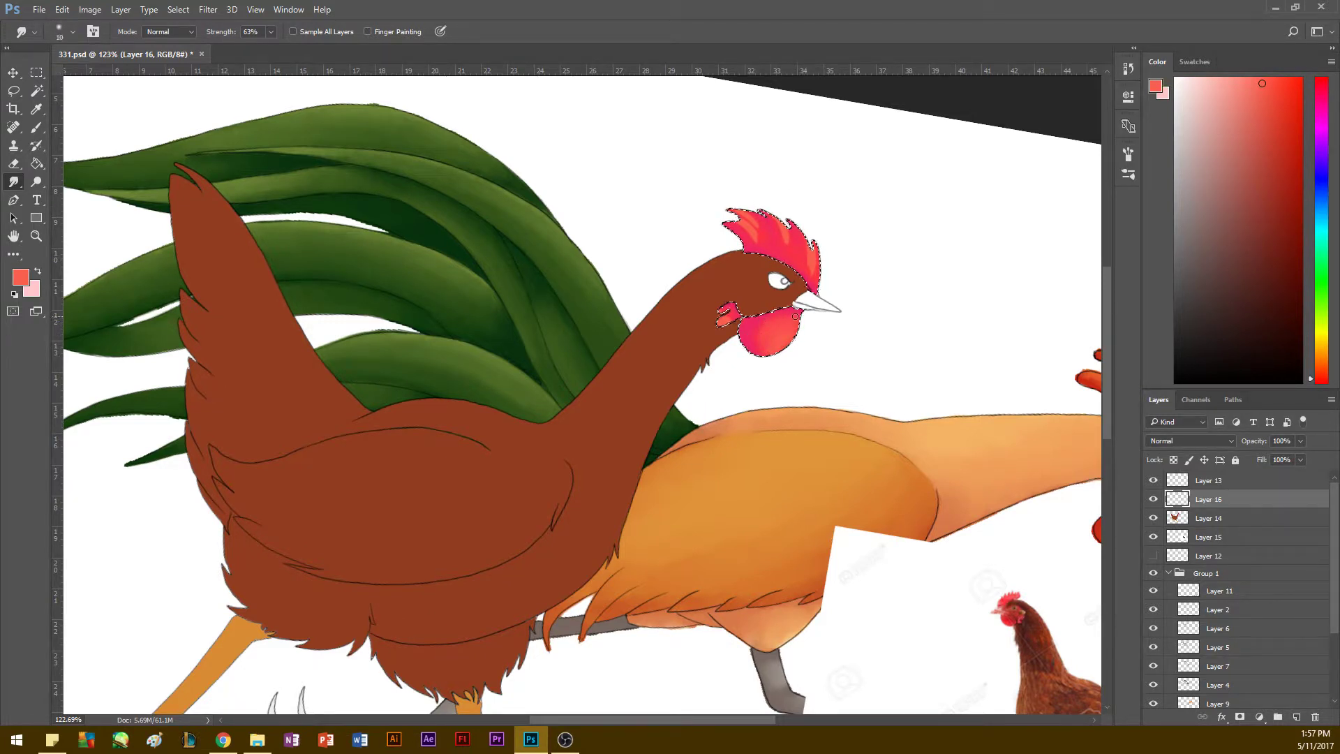
key("bracketright")
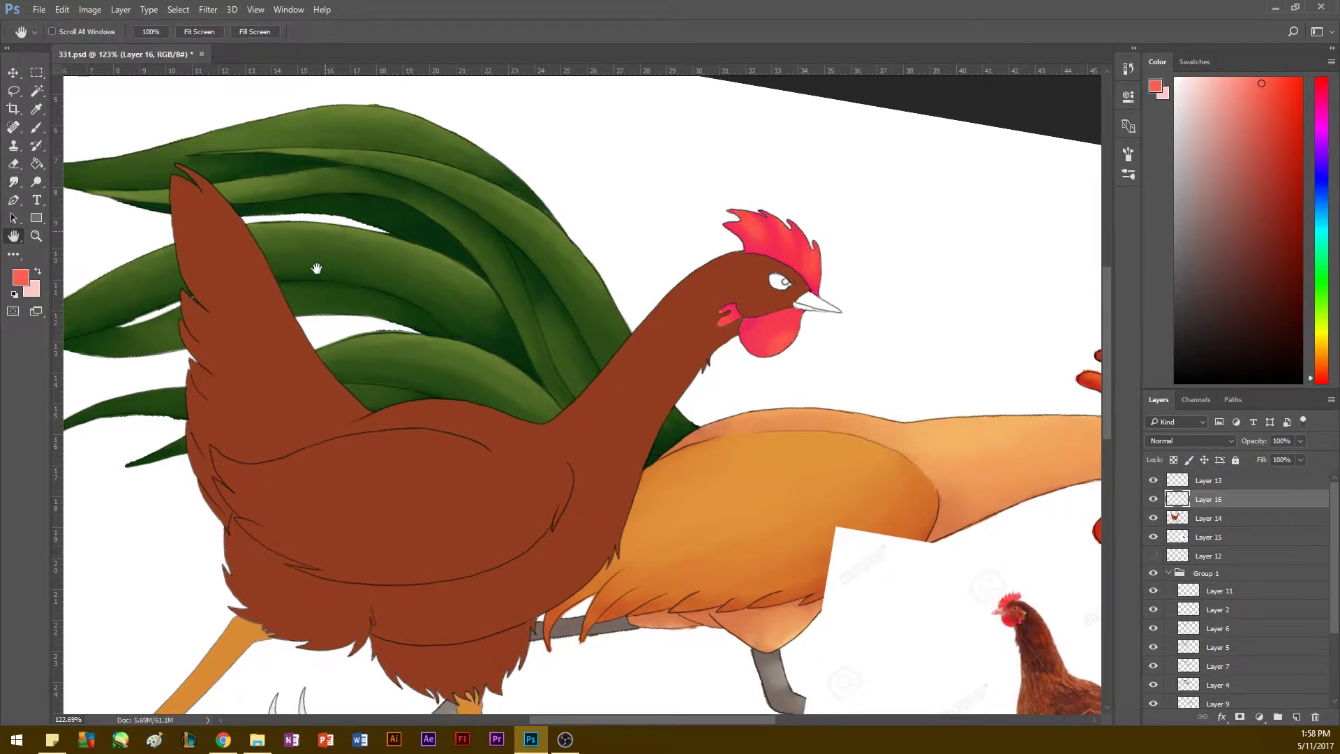
scroll(307, 263, "up", 2)
key("l")
left_click(771, 120)
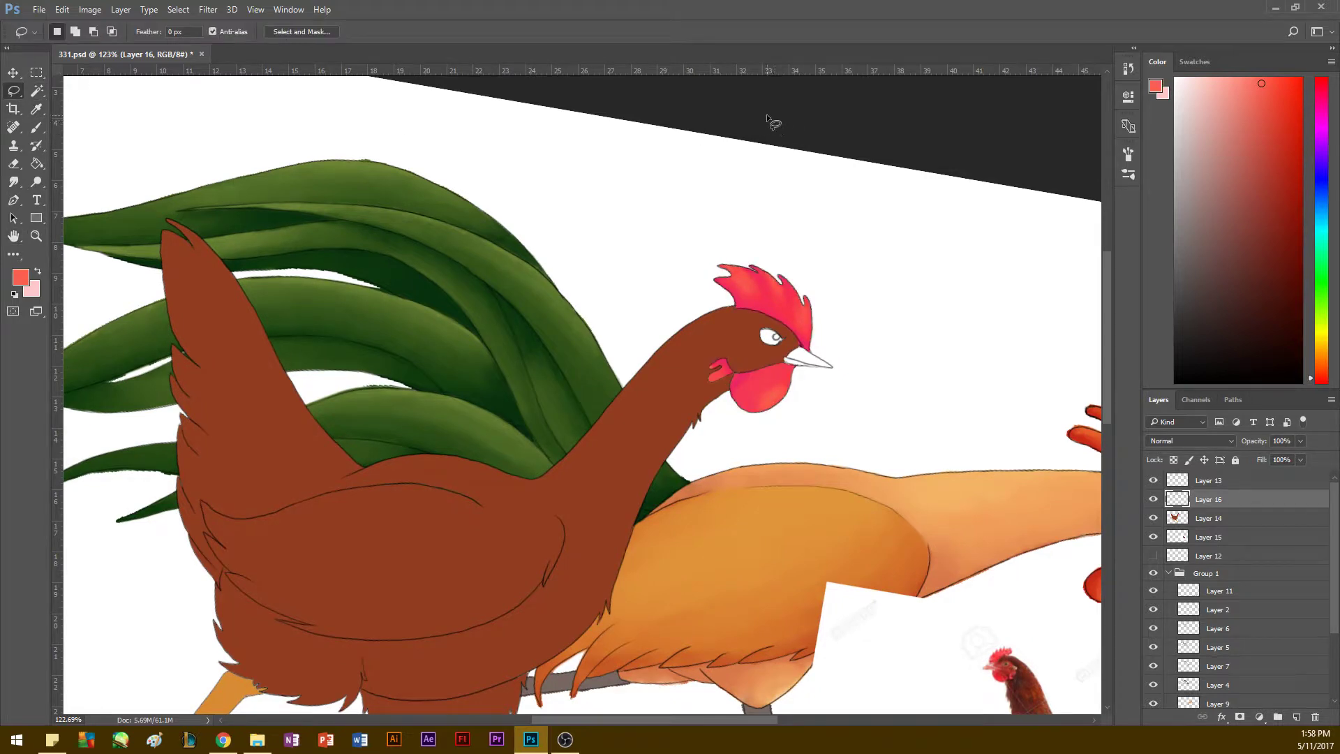
Step: Sample the hen's brown and clean up the colour edges around her head with a small eraser on Layers 14 and 16
key("h")
left_click_drag(349, 358, 348, 343)
key("i")
left_click(705, 319)
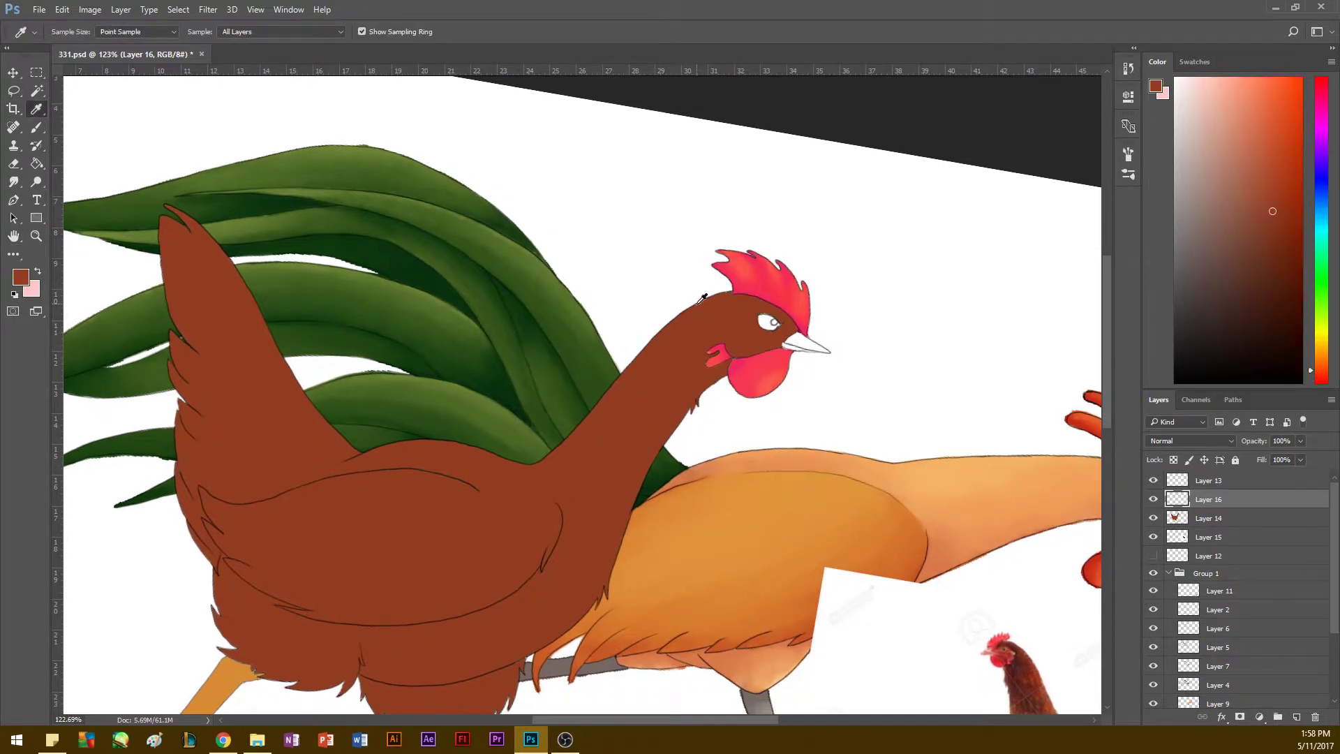
key("alt+bracketleft")
key("e")
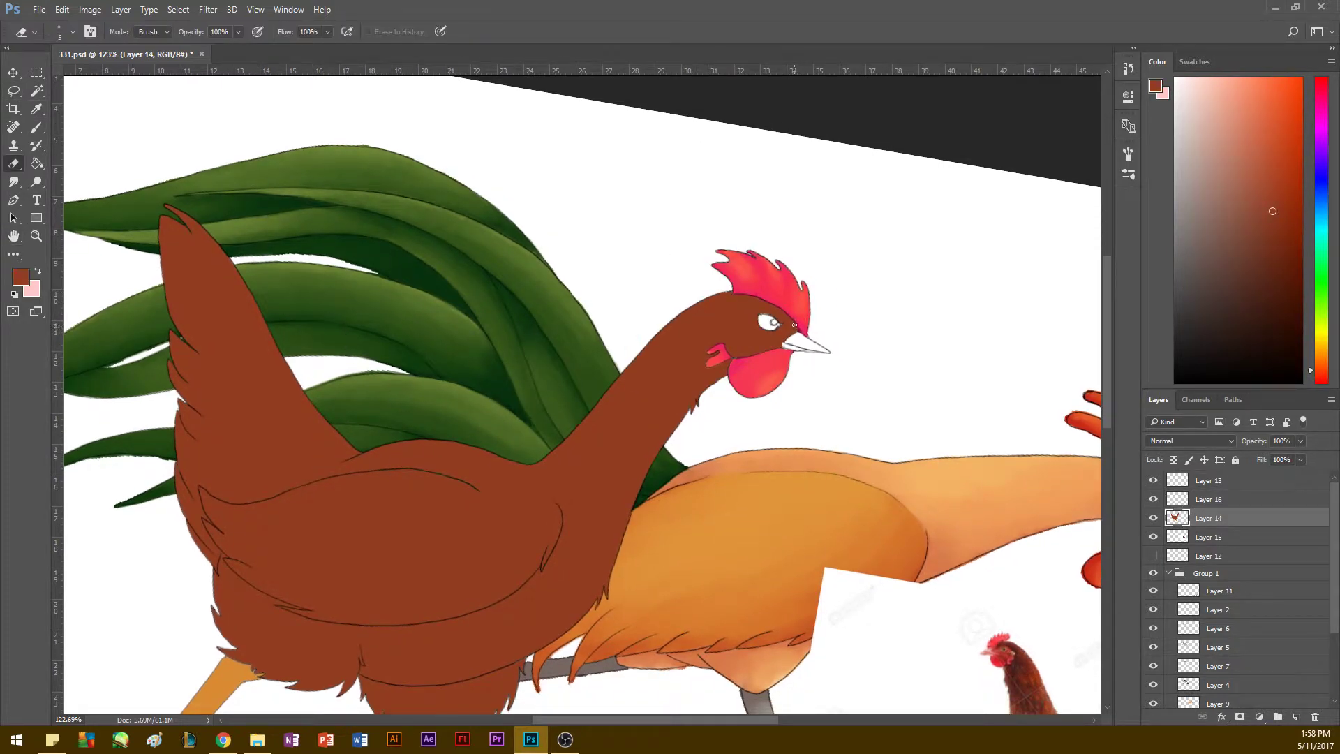
left_click(1199, 501)
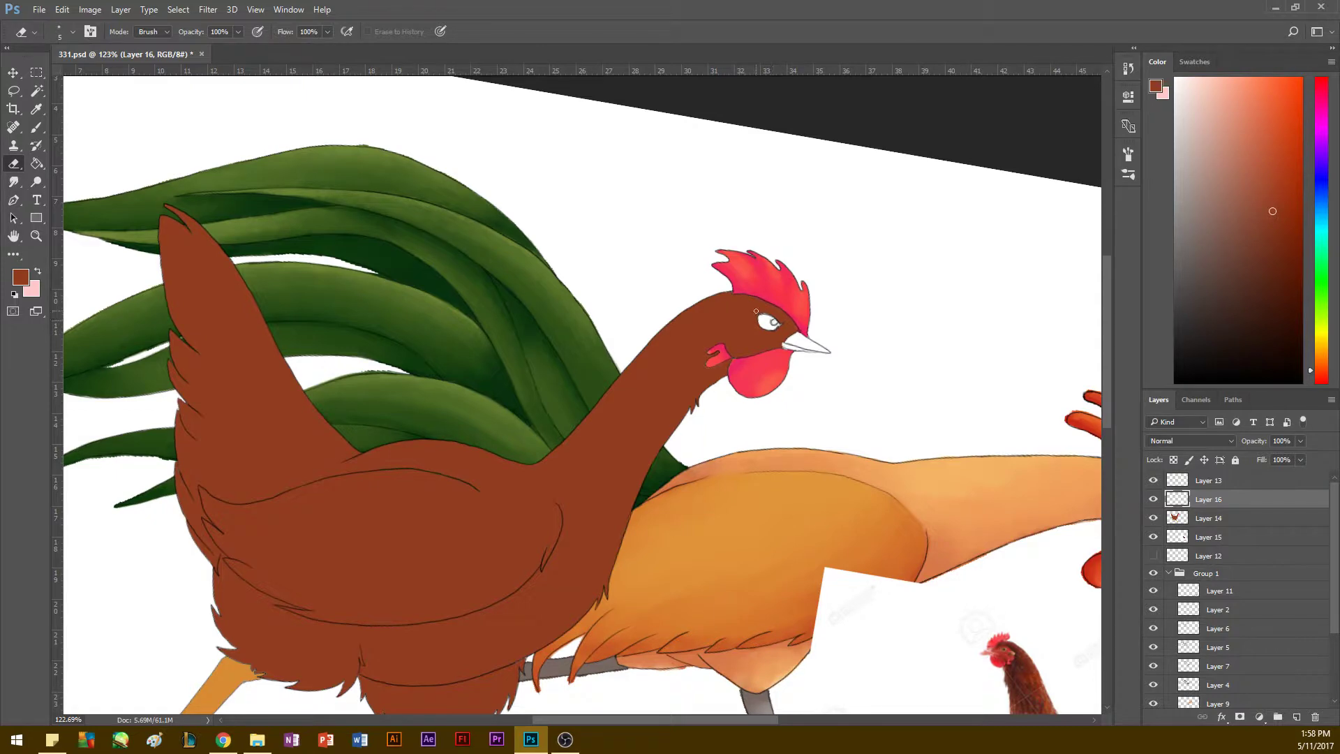
Step: Select the hen's beak from the line art on Layer 13 with the Magic Wand, dropping the stray selection made on Layer 14
key("h")
mouse_move(300, 385)
left_mouse_down()
mouse_move(325, 292)
mouse_move(313, 265)
left_mouse_up()
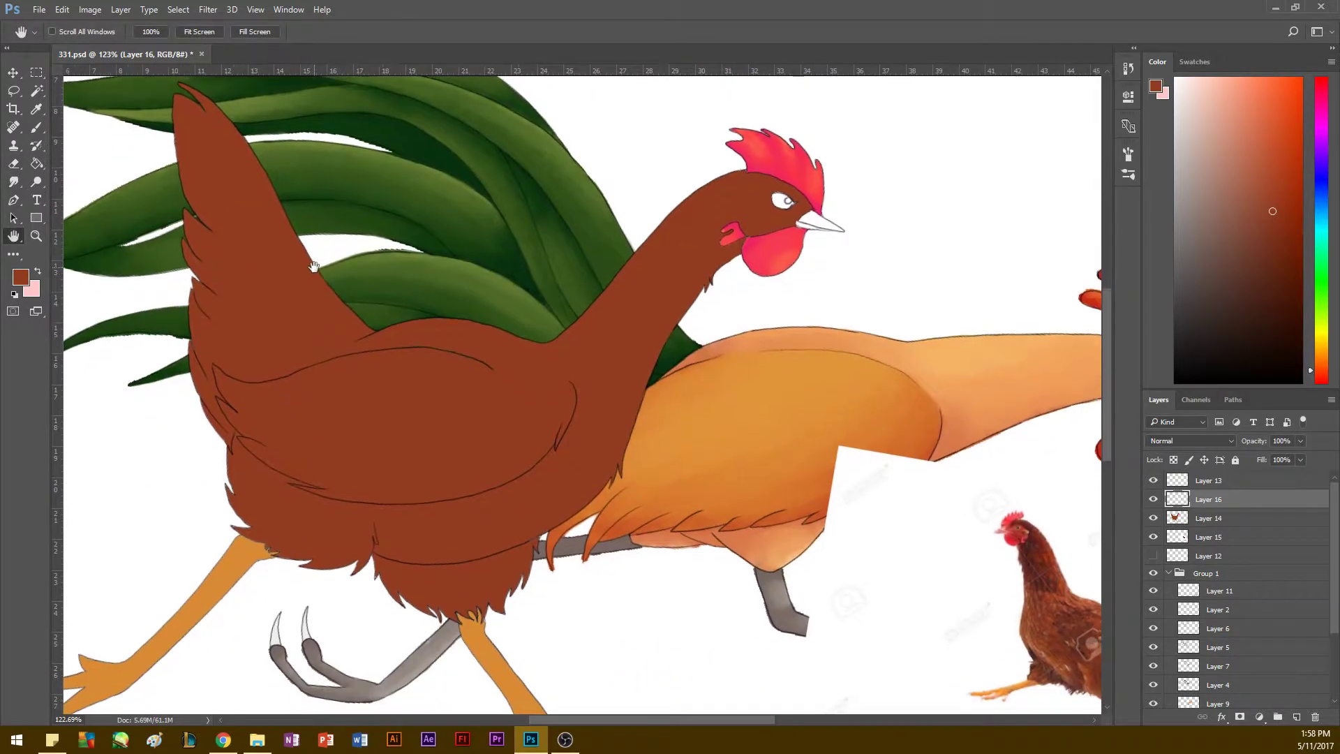
left_click(1218, 519)
left_click(37, 91)
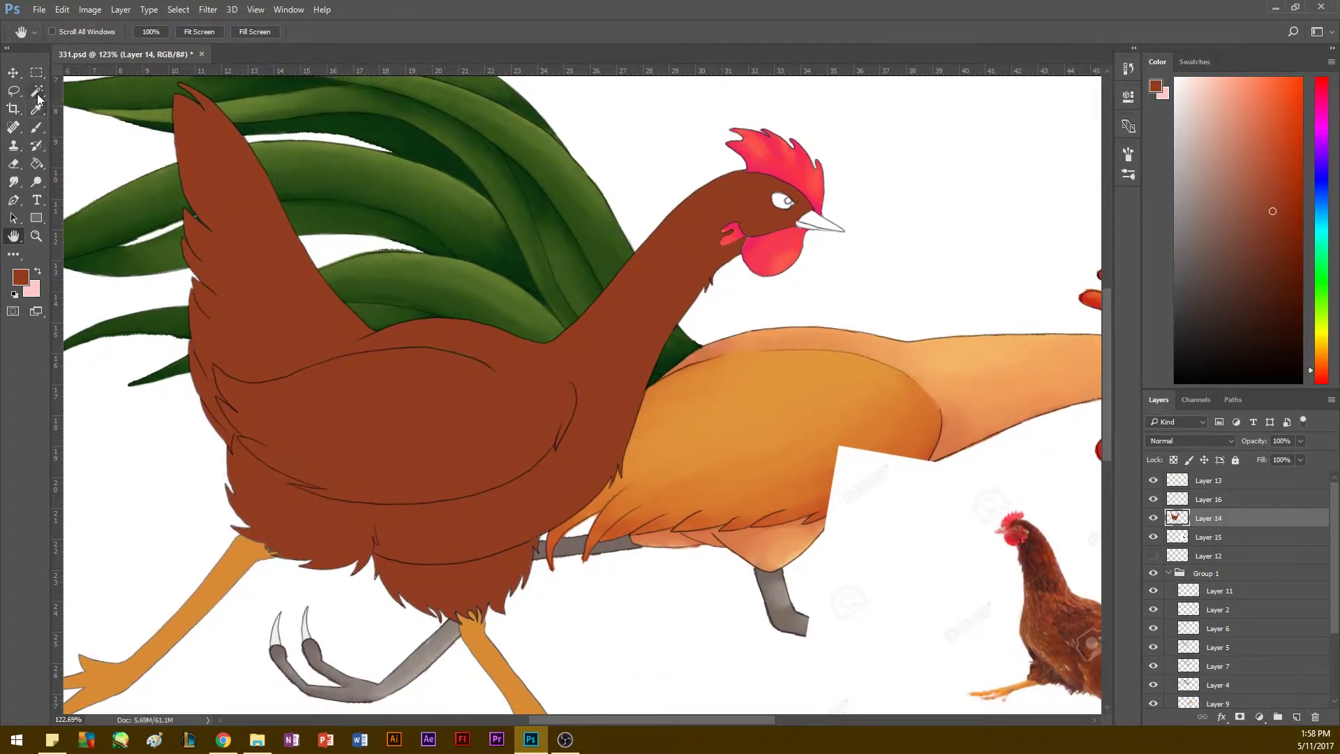
left_click(790, 224)
key("ctrl+d")
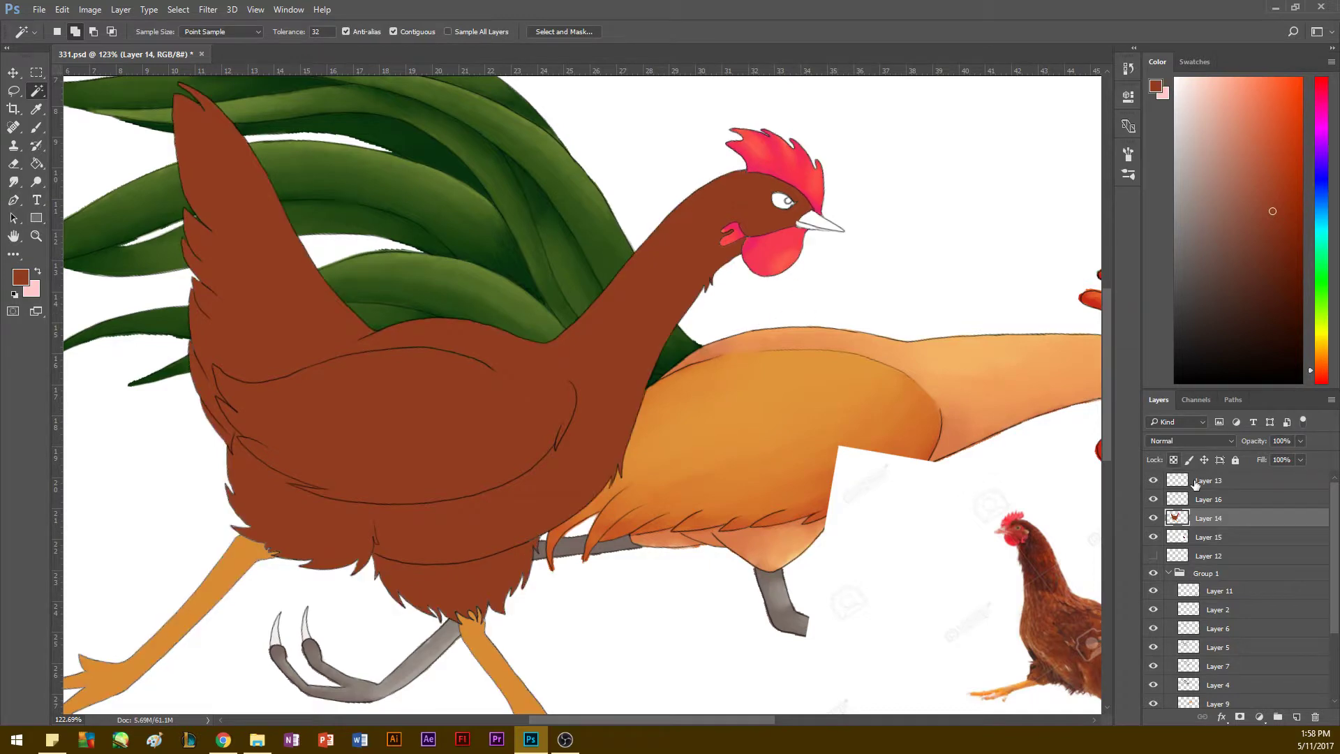
left_click(1196, 482)
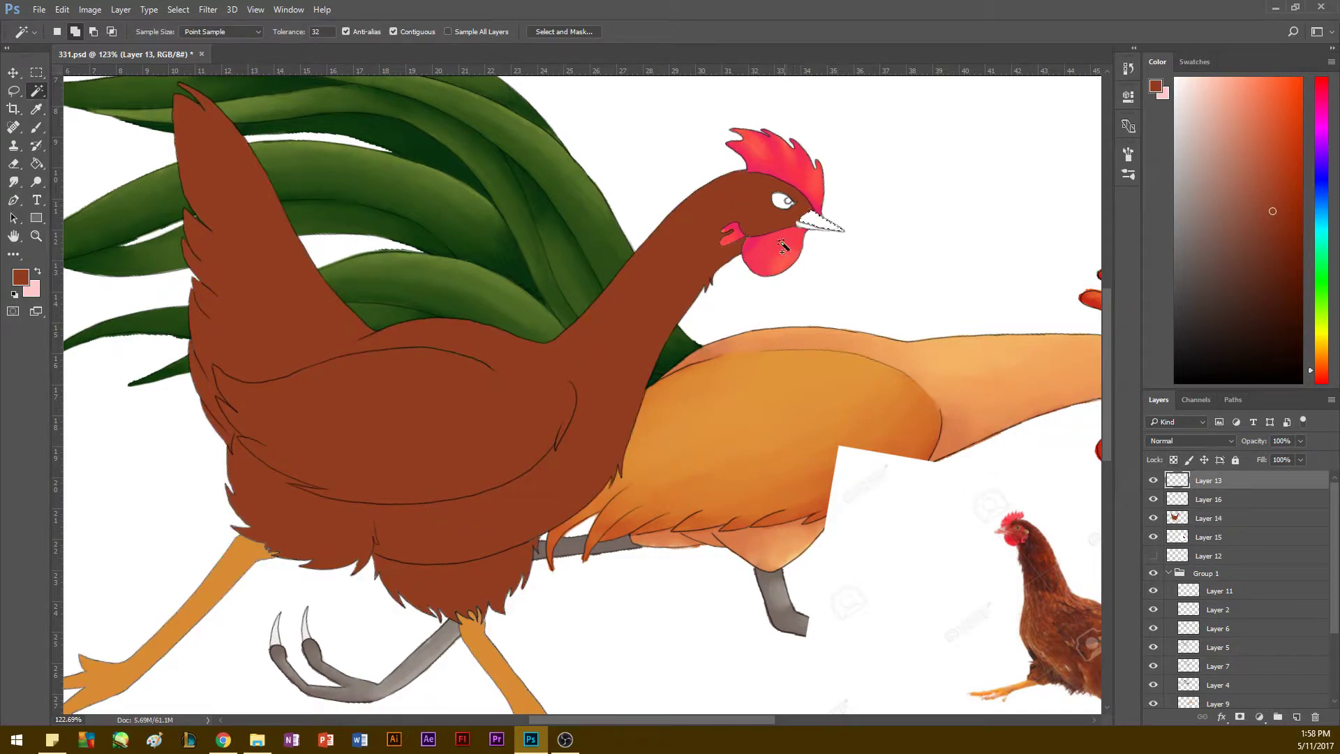
left_click(801, 226)
Step: Sample pale pink from the reference hen's beak, paint the selected beak with it on Layer 14, and deselect
key("i")
left_click(1009, 524)
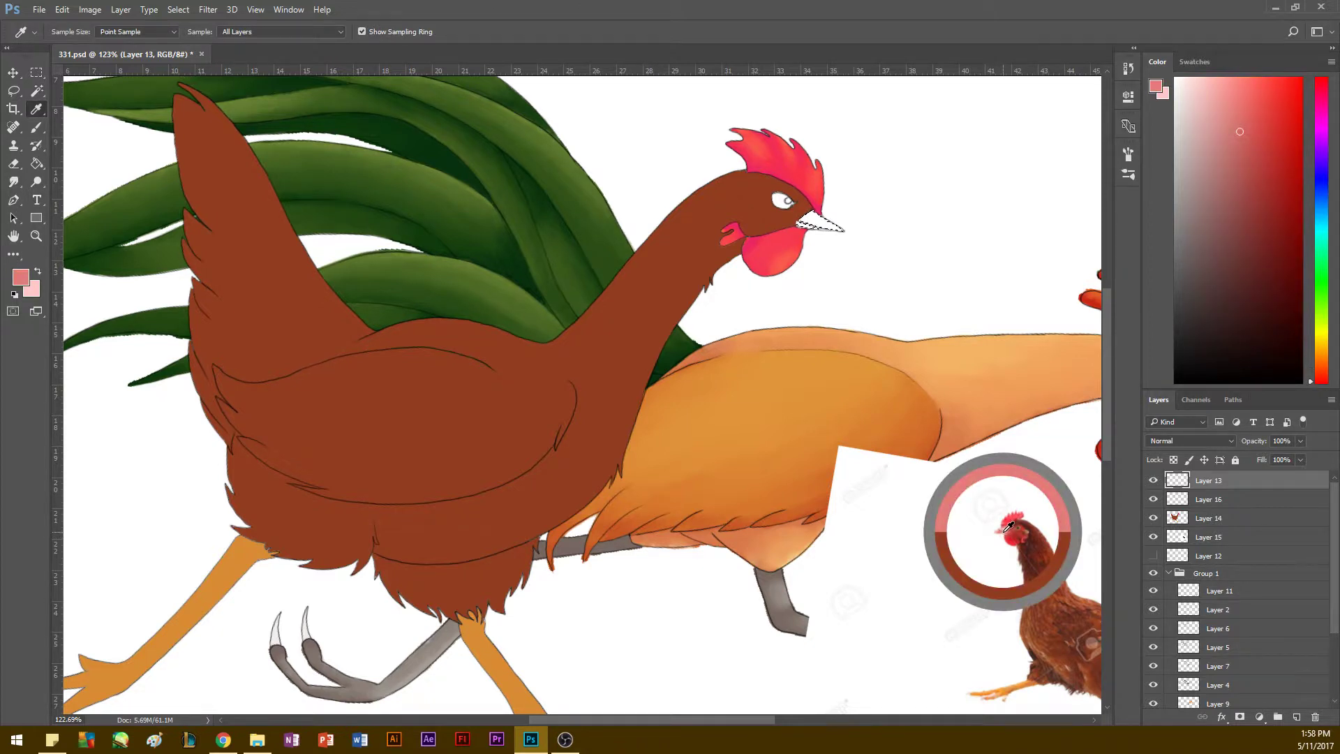
left_click(1010, 522)
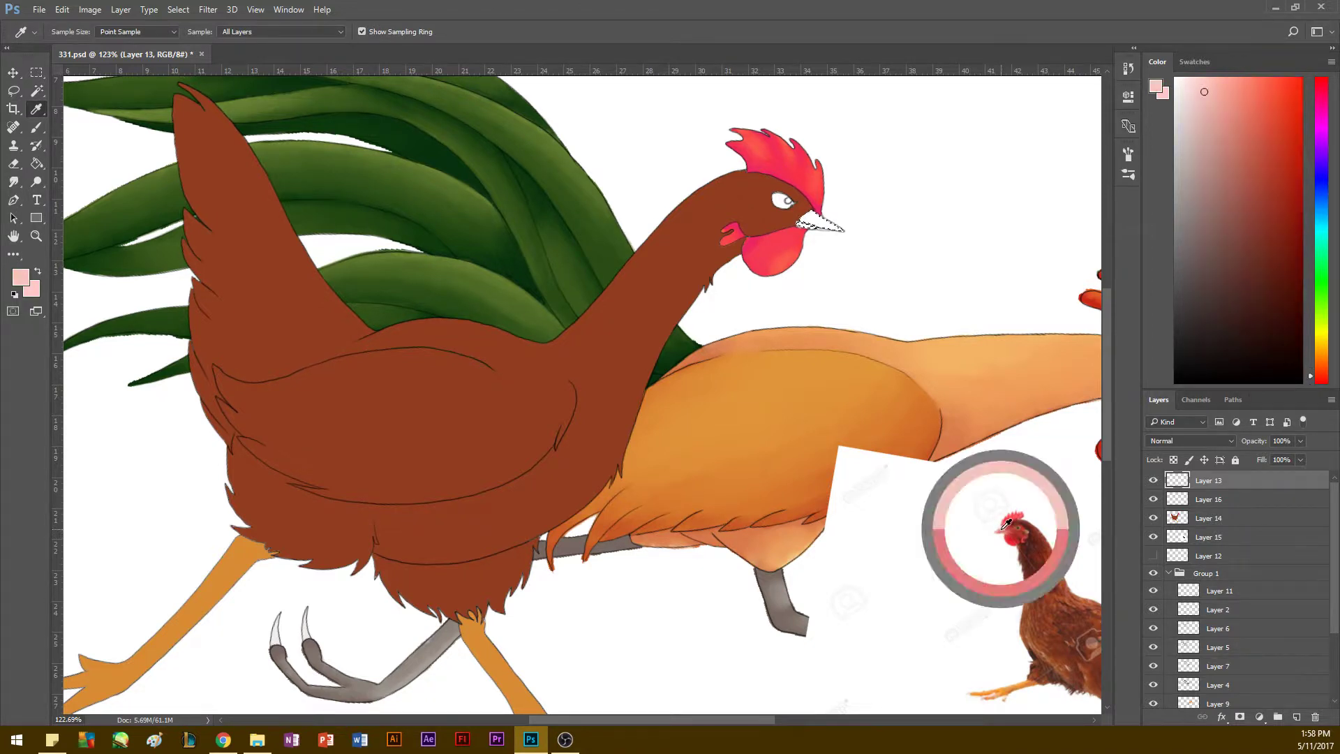
left_click(1178, 518)
key("b")
mouse_move(803, 220)
left_mouse_down()
mouse_move(843, 231)
mouse_move(768, 197)
mouse_move(813, 227)
left_mouse_up()
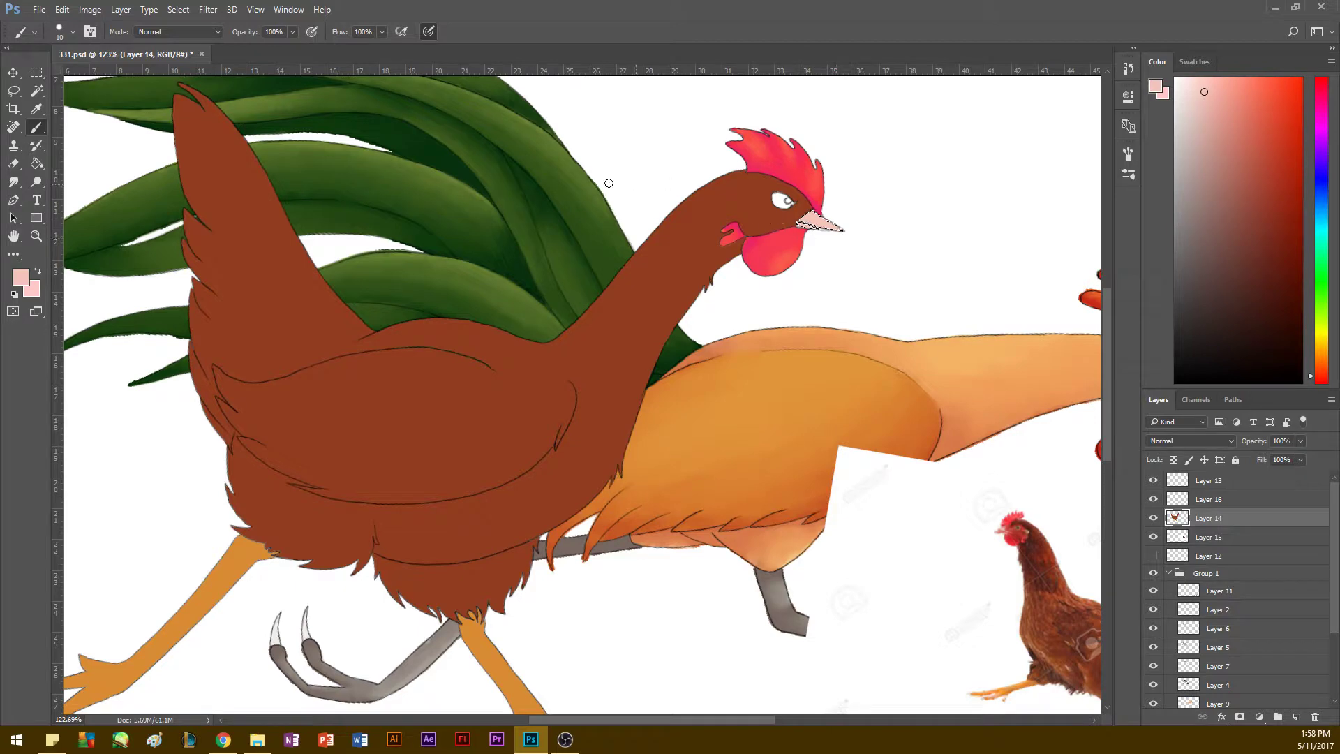
key("h")
left_click_drag(413, 259, 233, 379)
left_click(14, 92)
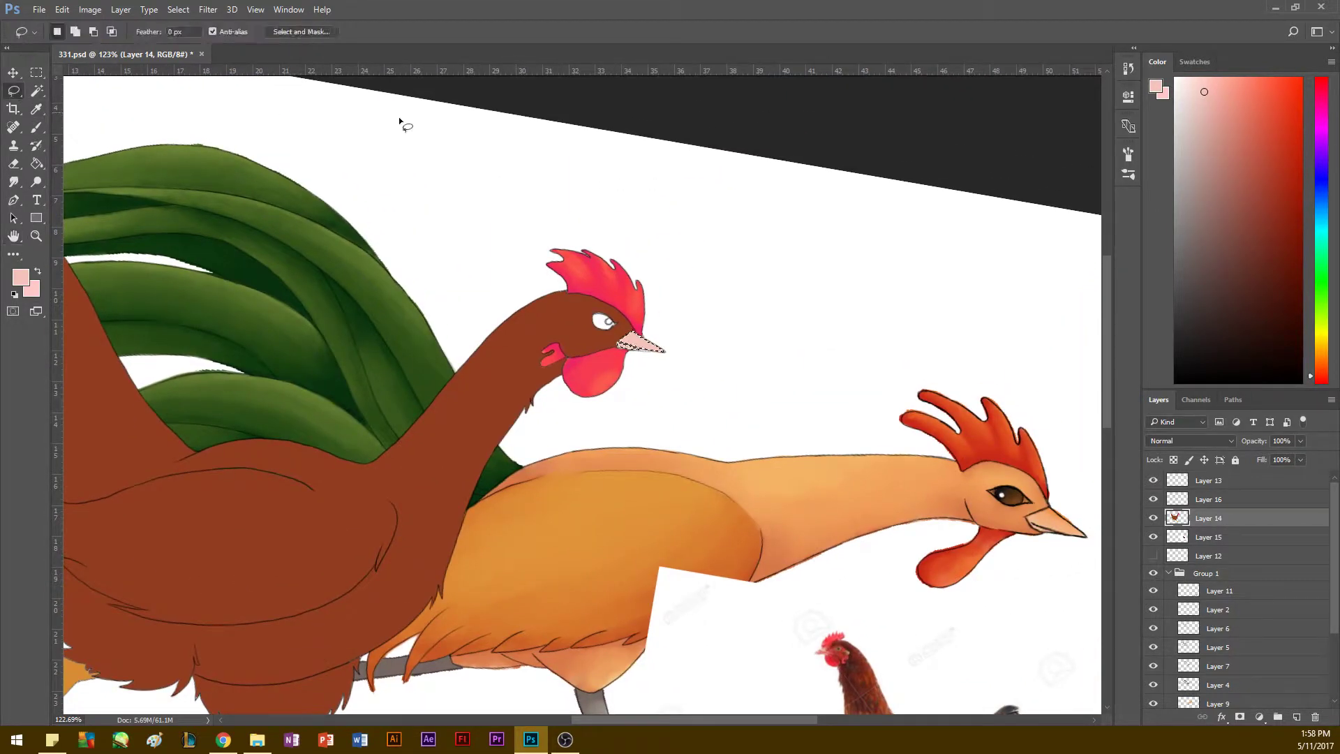
key("ctrl+d")
Step: Set the colour to black and paint the hen's eye on Layer 14 with a small brush, leaving the highlight white
key("b")
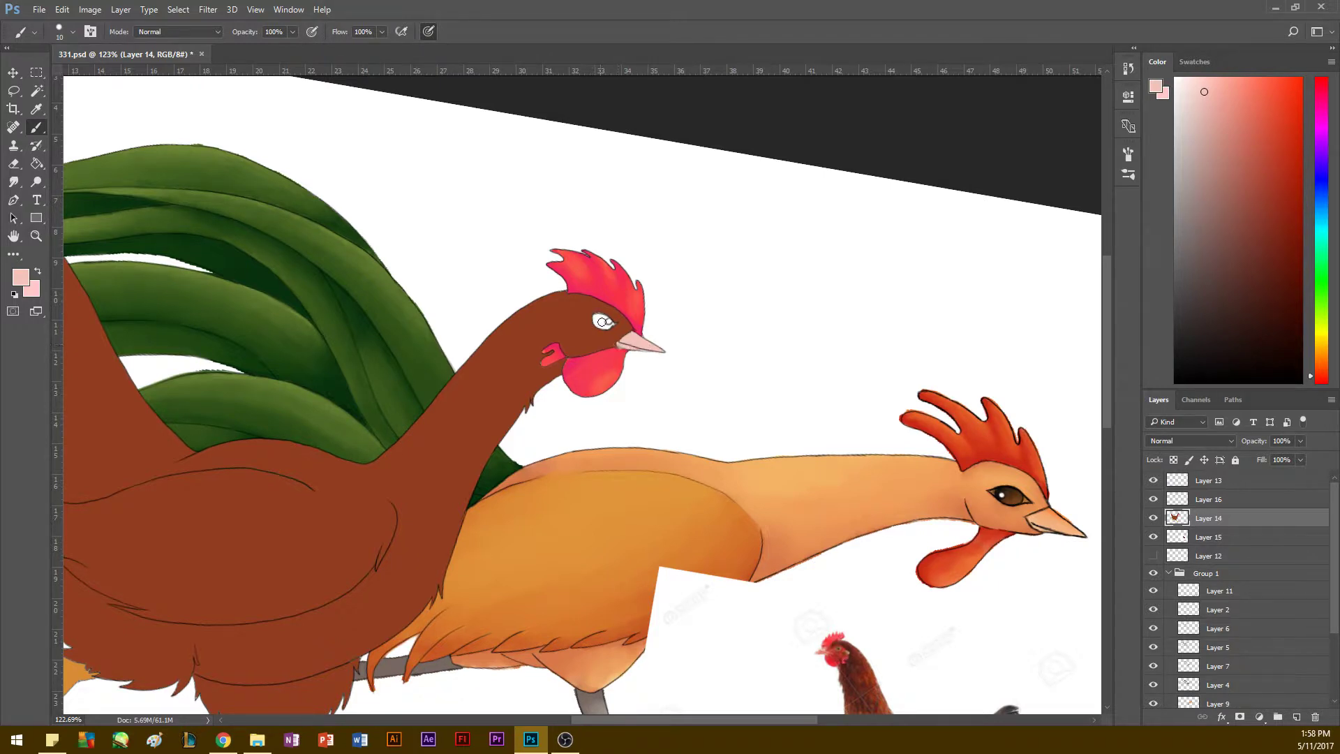
key("i")
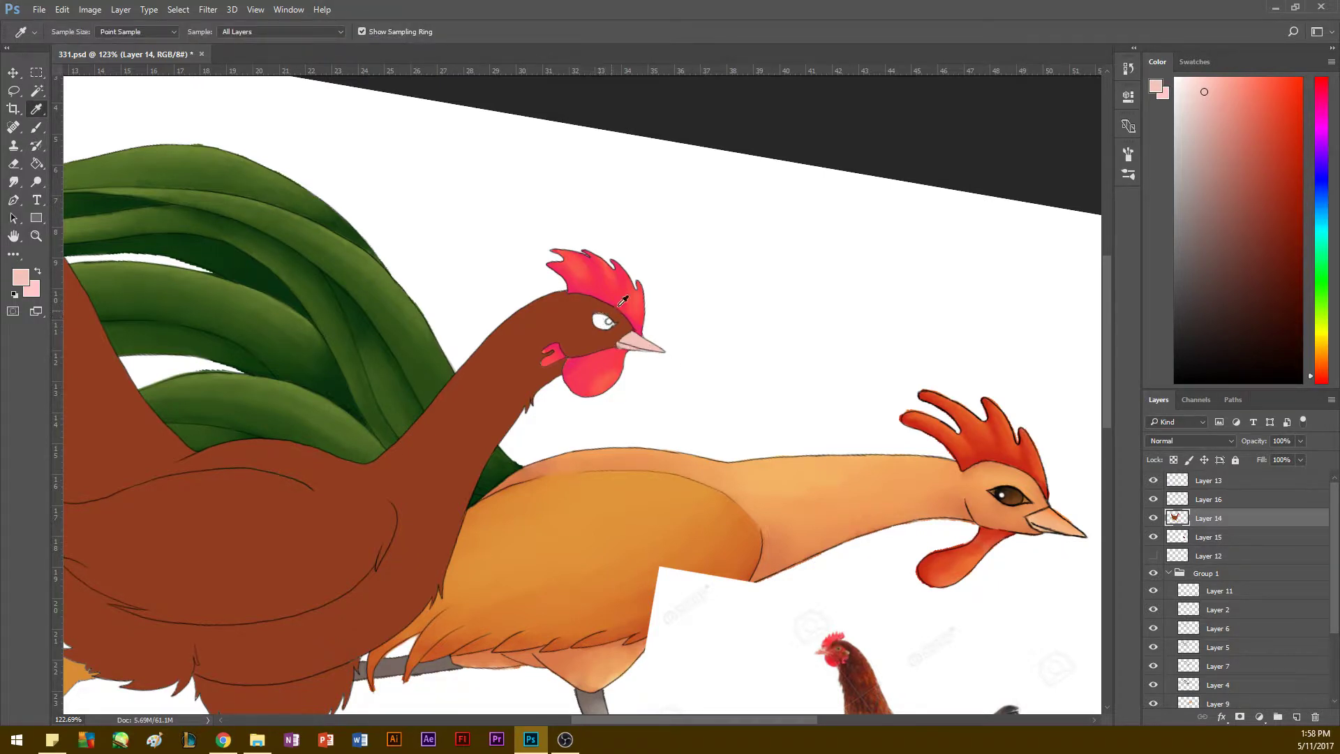
left_click_drag(1198, 327, 1144, 414)
key("b")
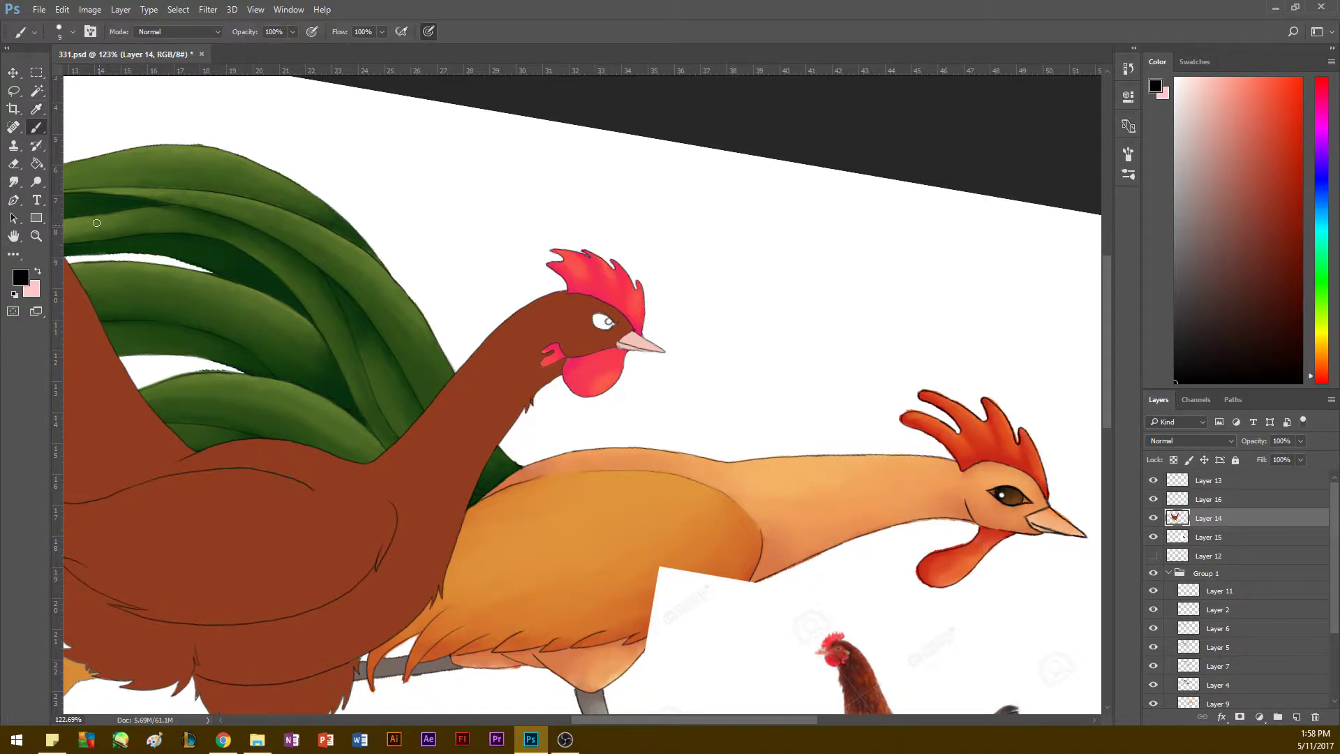
key("z")
left_click_drag(478, 306, 454, 281)
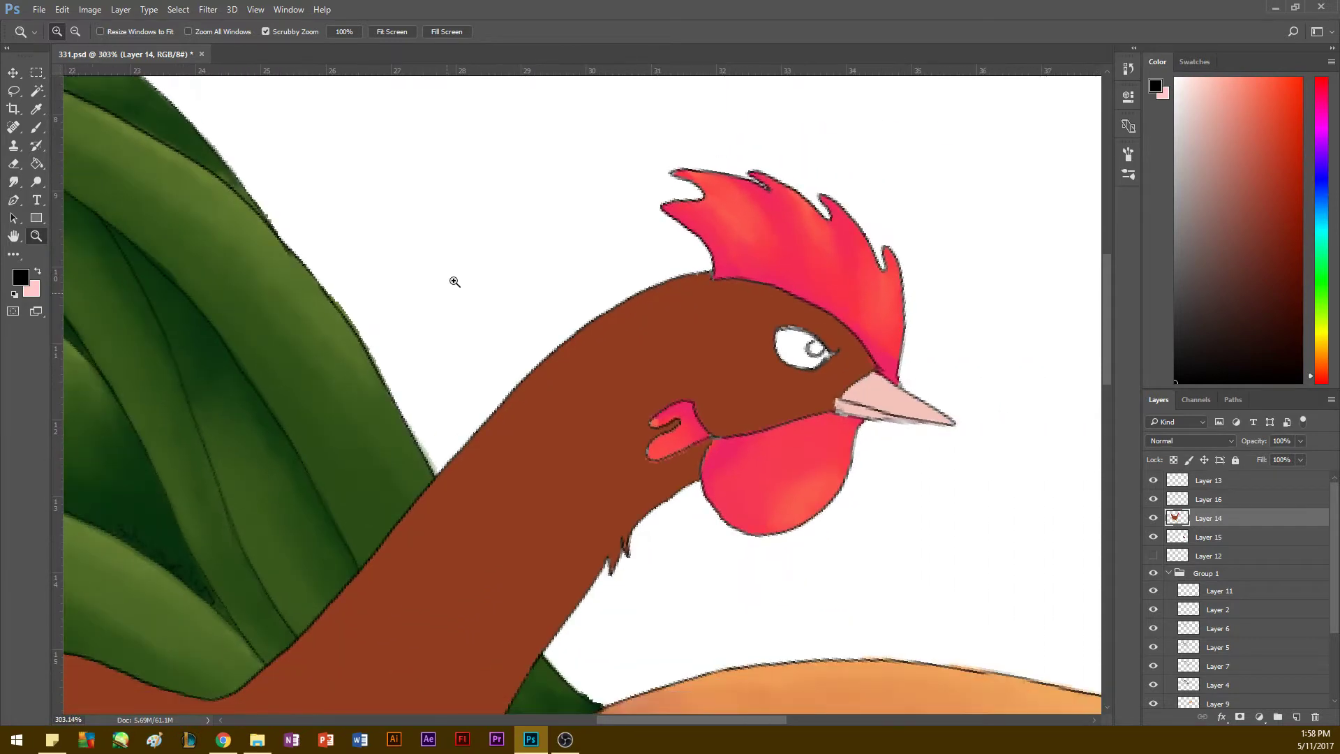
key("b")
mouse_move(811, 336)
left_mouse_down()
mouse_move(781, 332)
mouse_move(786, 359)
mouse_move(834, 355)
mouse_move(804, 353)
mouse_move(818, 357)
mouse_move(803, 351)
mouse_move(811, 339)
mouse_move(807, 355)
mouse_move(809, 343)
mouse_move(803, 356)
mouse_move(799, 338)
mouse_move(808, 364)
left_mouse_up()
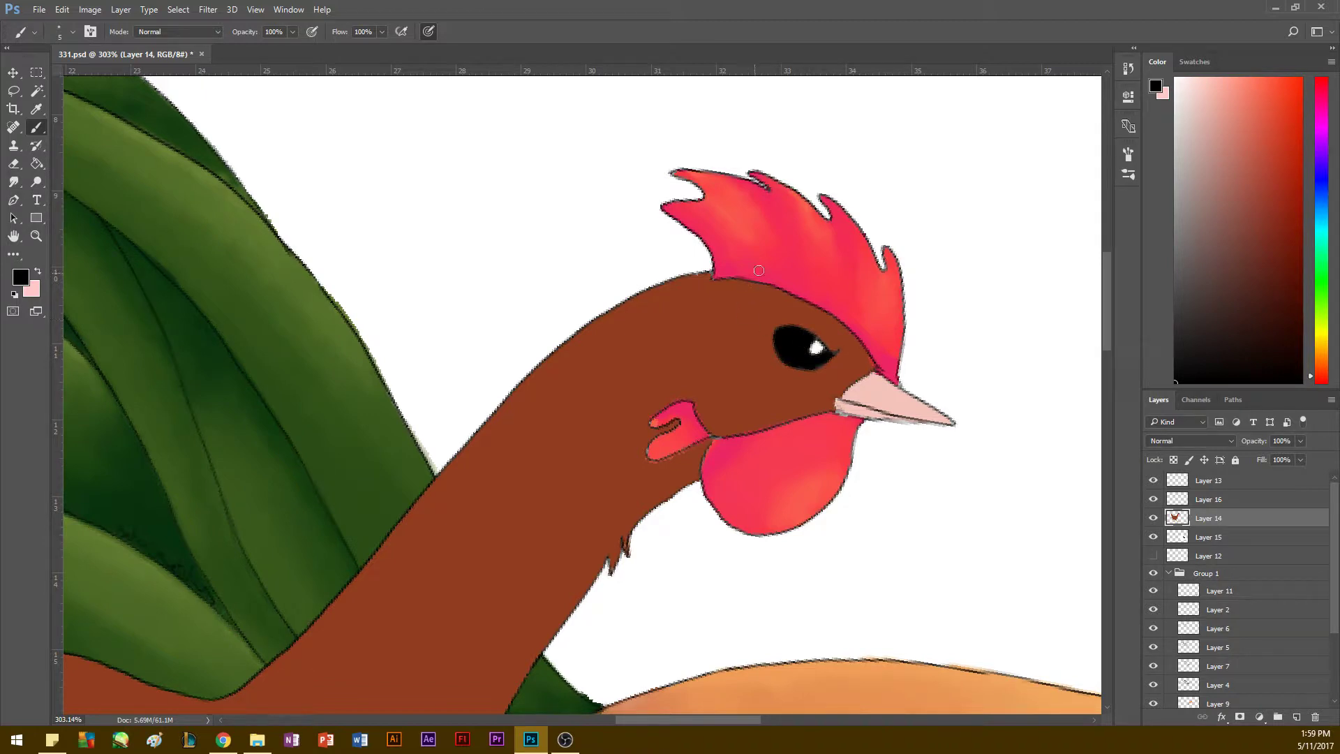
Step: Touch up the edges where the beak meets the head, using pale pink and brown sampled from the hen
left_click(808, 395, "alt")
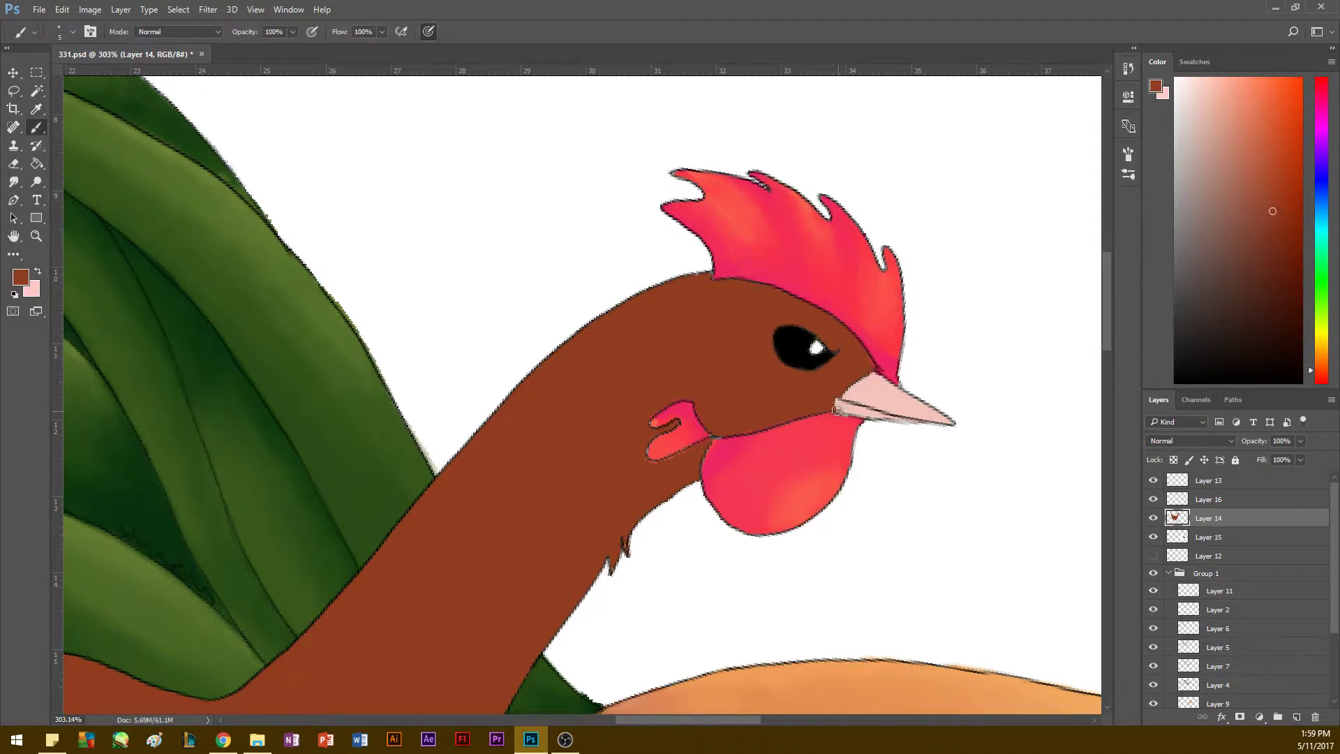
left_click(832, 400, "alt")
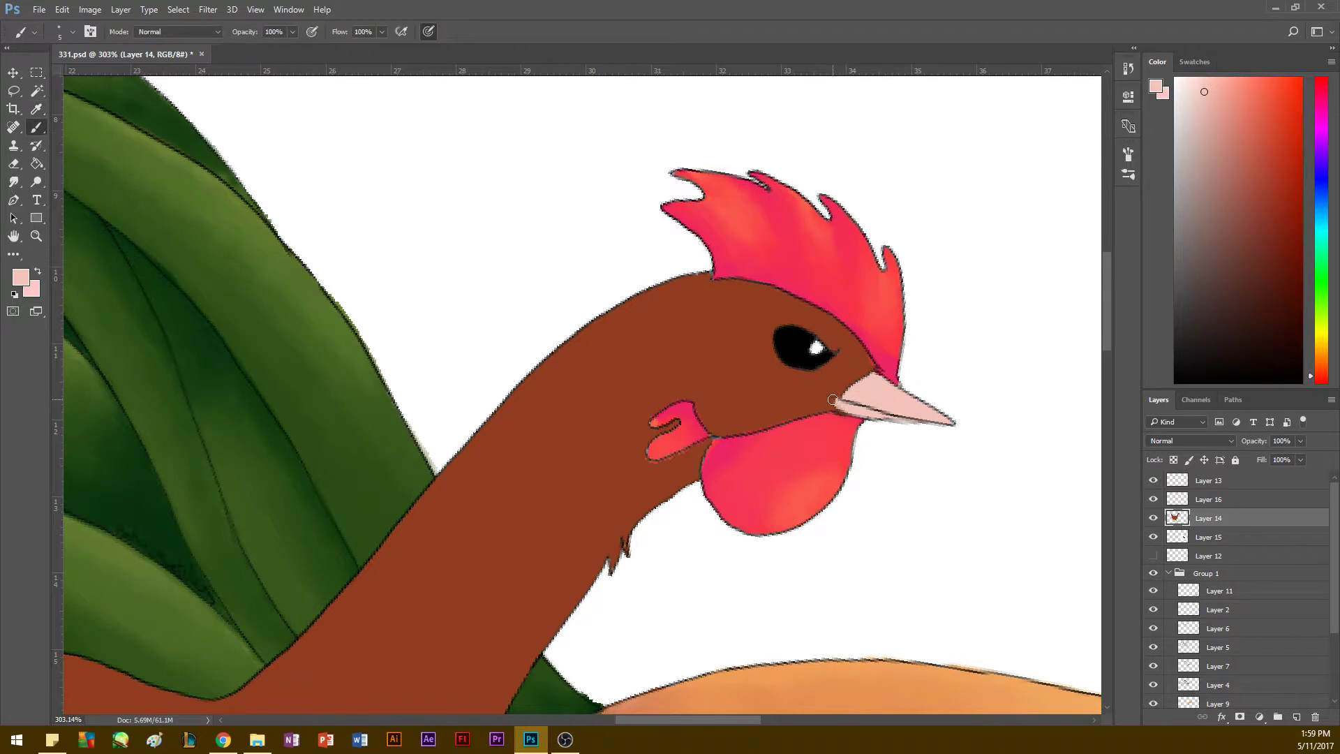
key("space")
left_click_drag(819, 384, 807, 400)
left_click(857, 377, "alt")
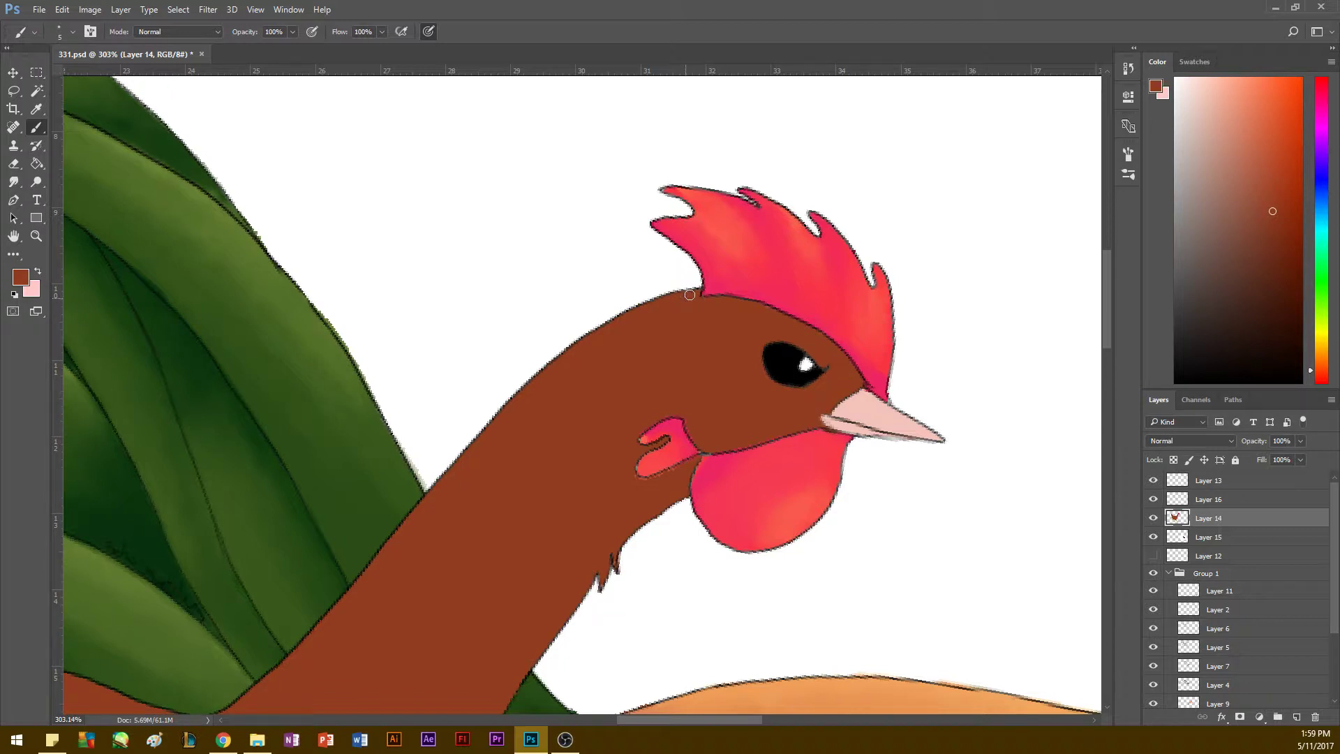
Step: Sample brown from the hen, darken it, and paint it inside the black of the eye on Layer 14
key("space")
left_click_drag(754, 392, 748, 417)
left_click(707, 395, "alt")
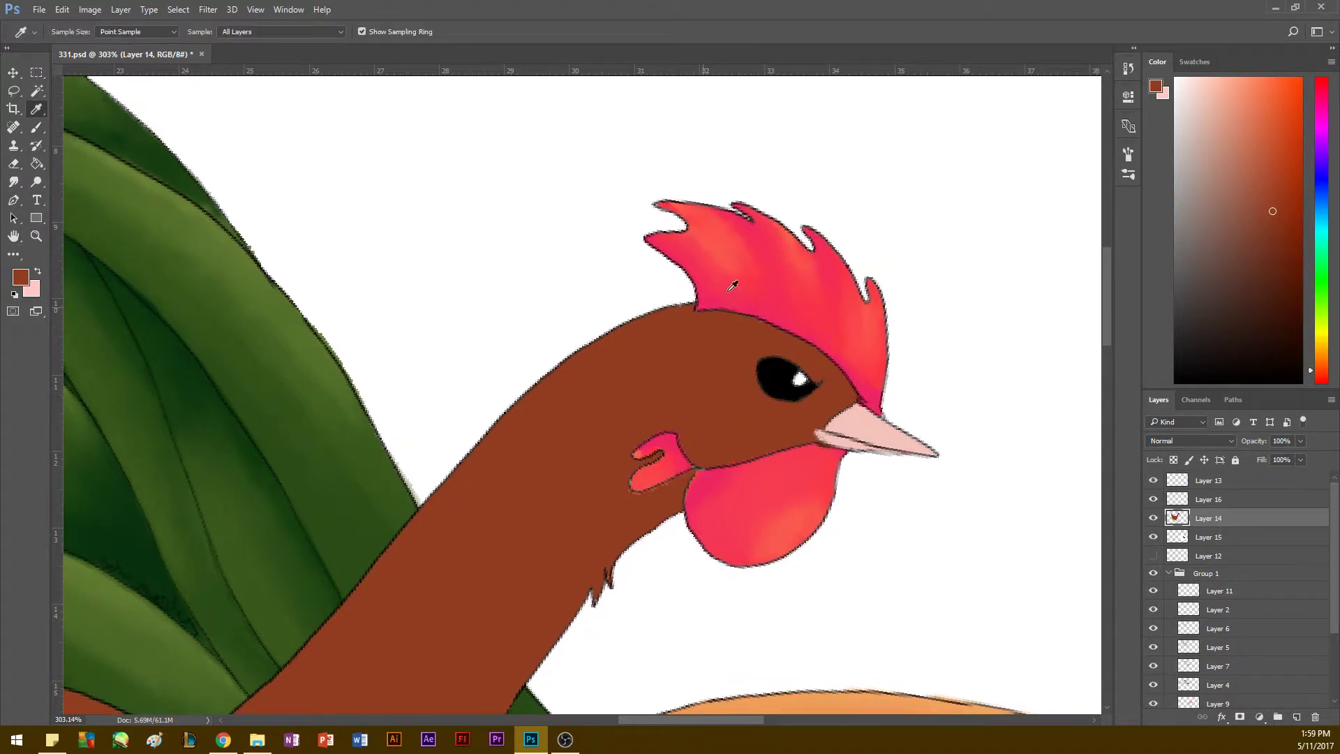
left_click_drag(1272, 260, 1274, 282)
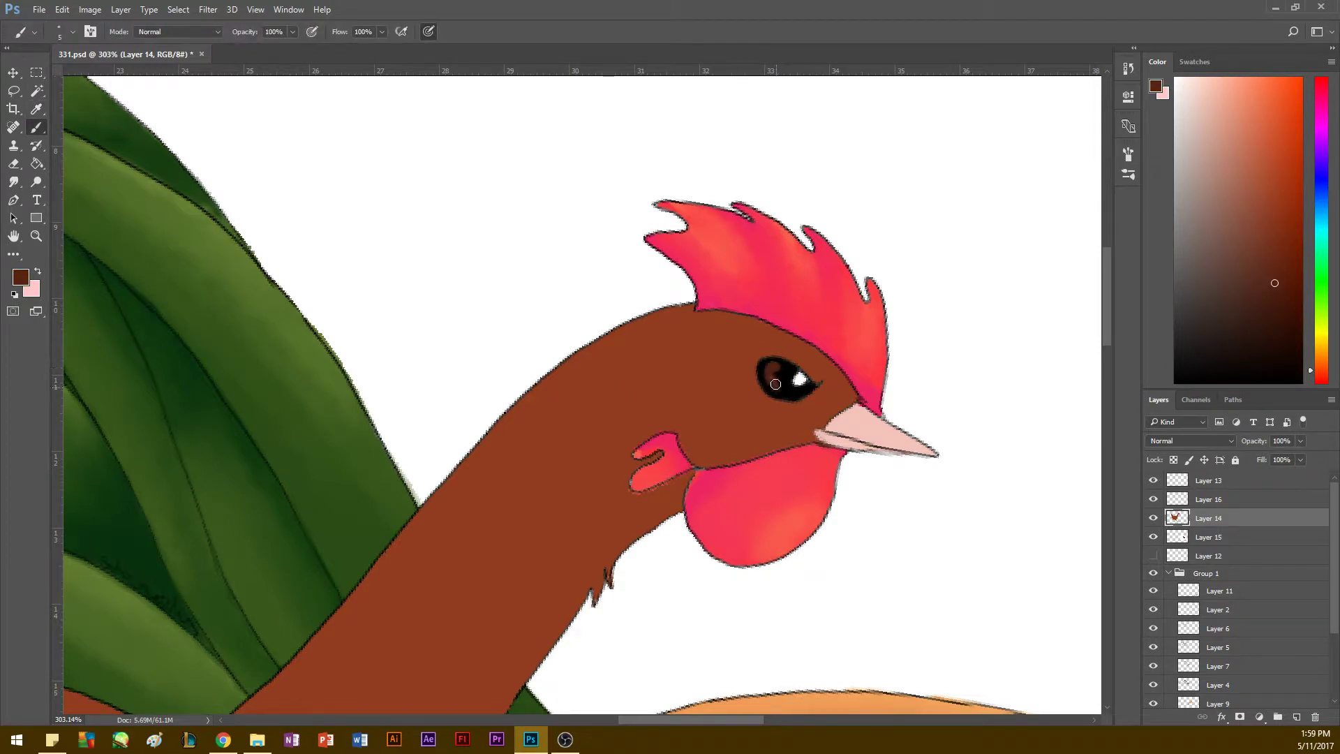
Step: Try to blend the eye's dark brown into the black with a smaller Smudge brush, and undo the smudging
left_click(13, 181)
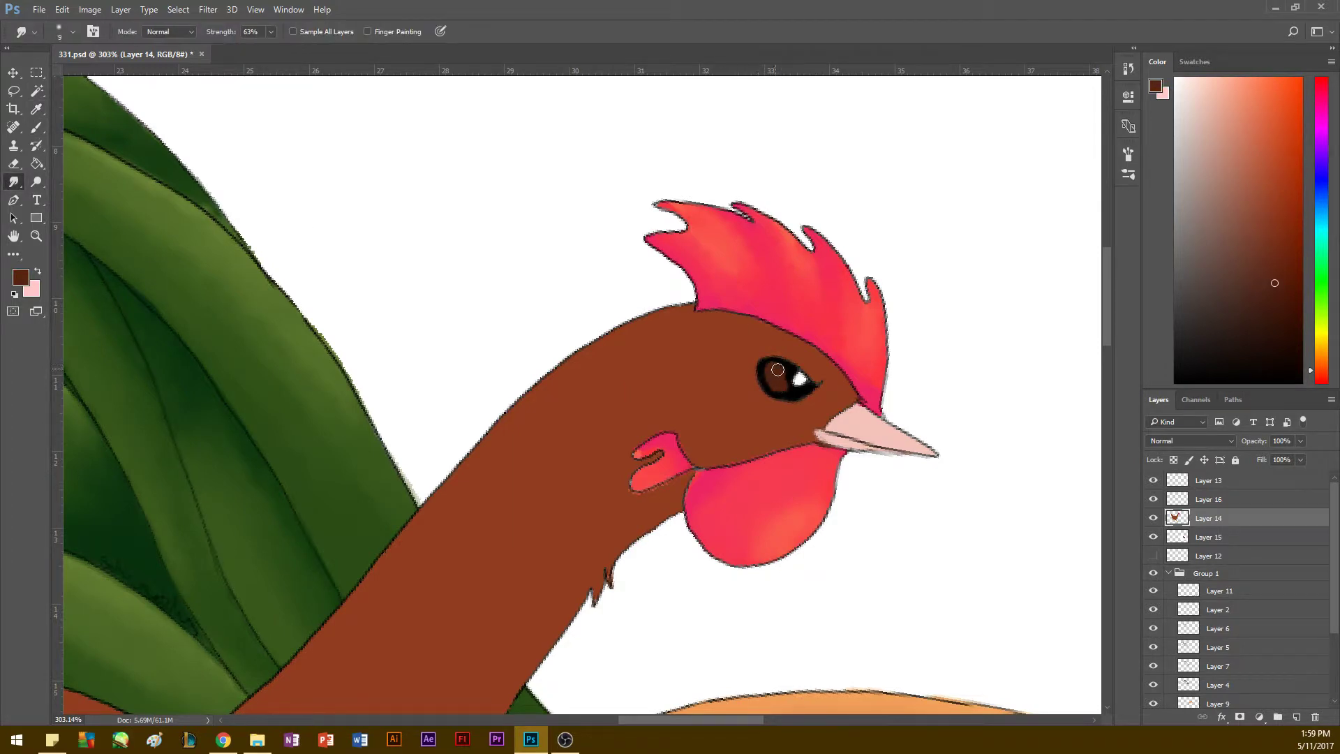
key("bracketleft")
key("bracketleft")
left_click_drag(770, 365, 795, 390)
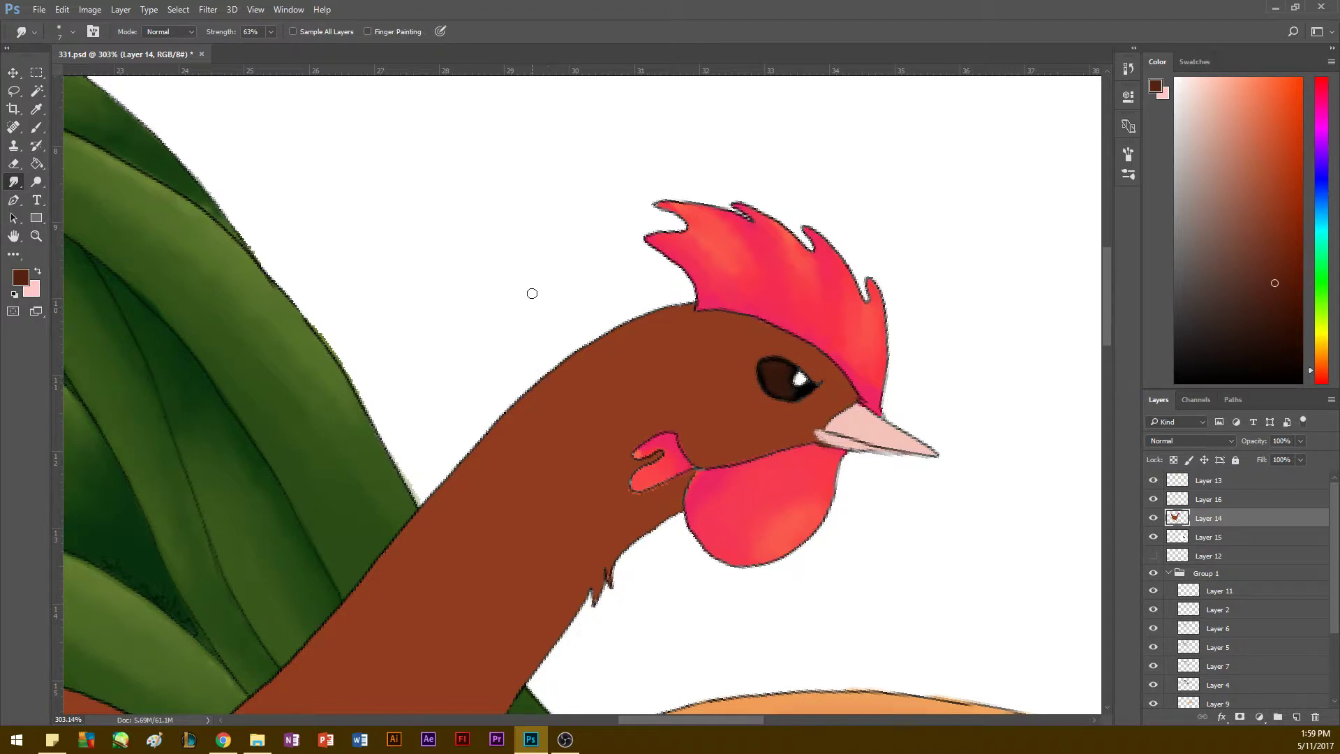
key("ctrl+alt+z")
key("ctrl+alt+z")
Step: Rework the dark brown around the eye's highlight and smudge it into a soft gradient against the black
key("b")
mouse_move(805, 386)
left_mouse_down()
mouse_move(789, 392)
mouse_move(785, 379)
mouse_move(806, 391)
mouse_move(775, 370)
mouse_move(789, 383)
mouse_move(803, 361)
left_mouse_up()
left_click(13, 181)
left_click(37, 109)
left_click(39, 236)
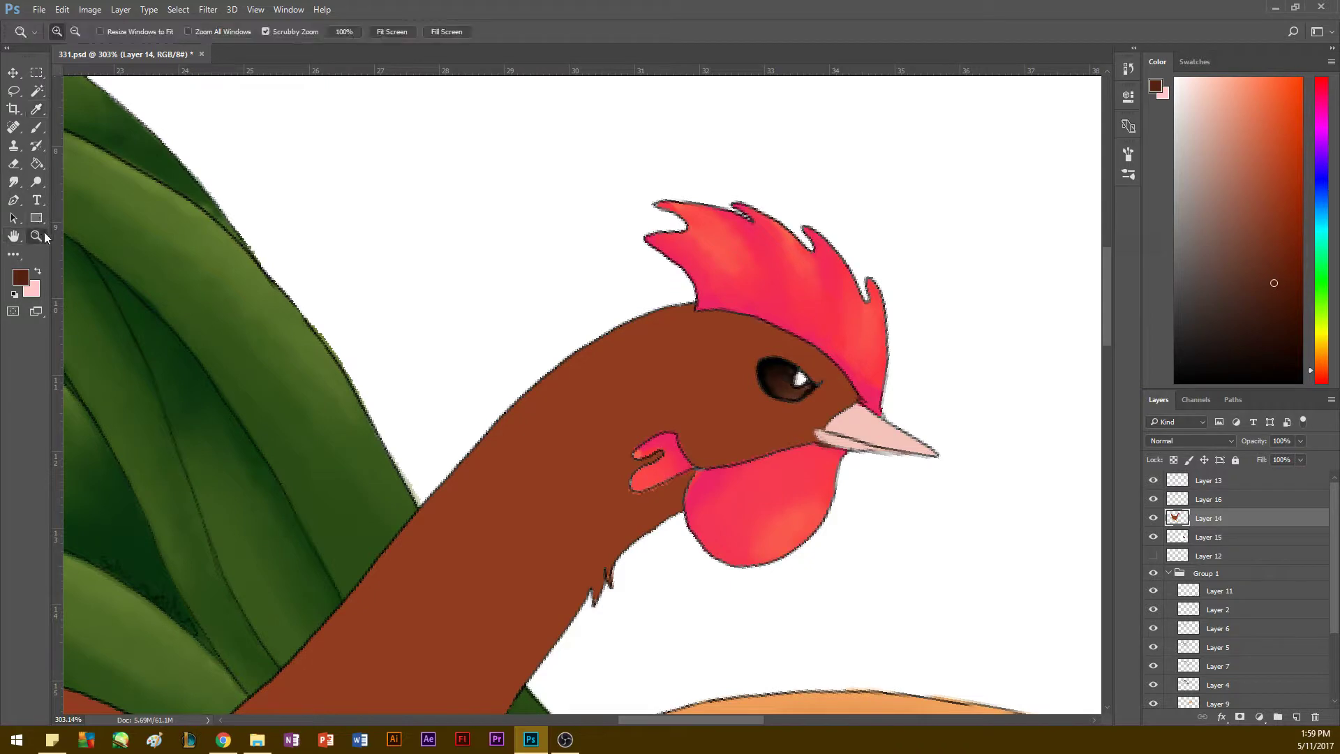
Step: Sample the beak's pale pink, choose a darker pink, paint shading on the beak, and smooth it with the Smudge tool
key("i")
left_click(866, 420)
left_click(1218, 111)
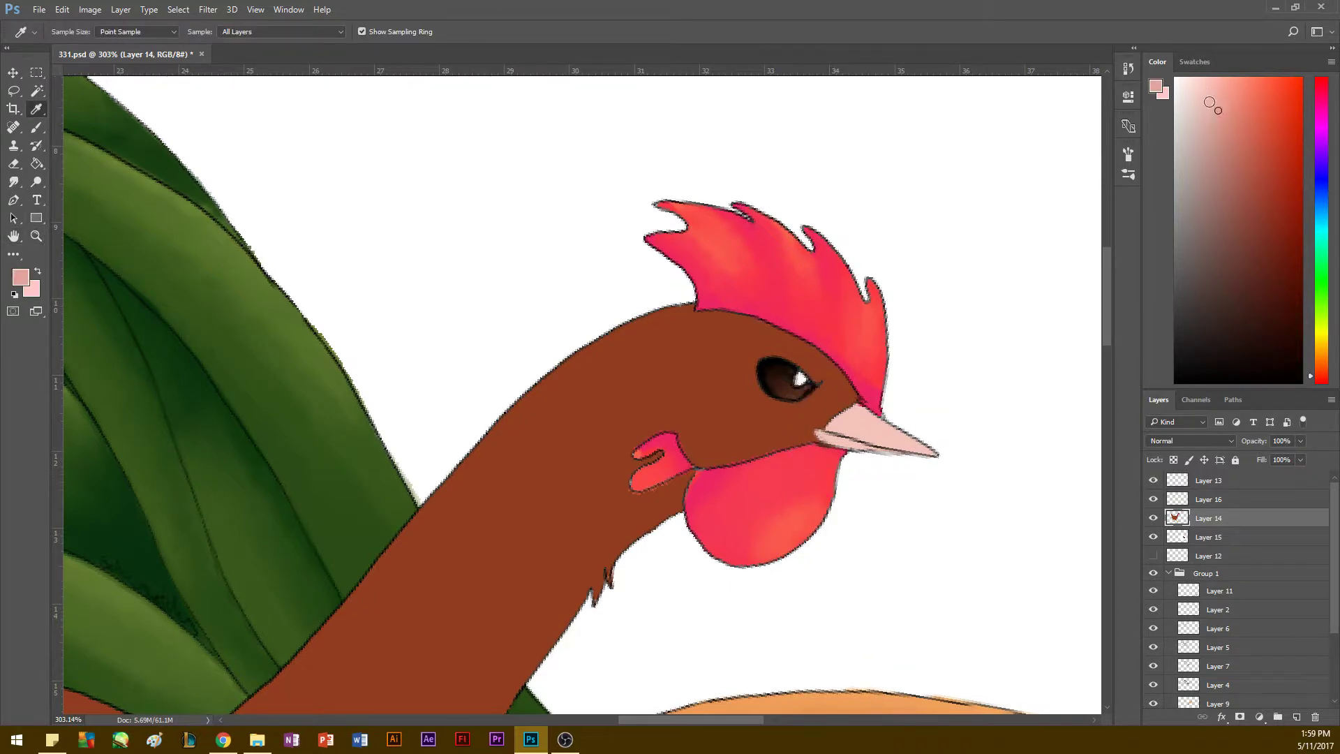
key("b")
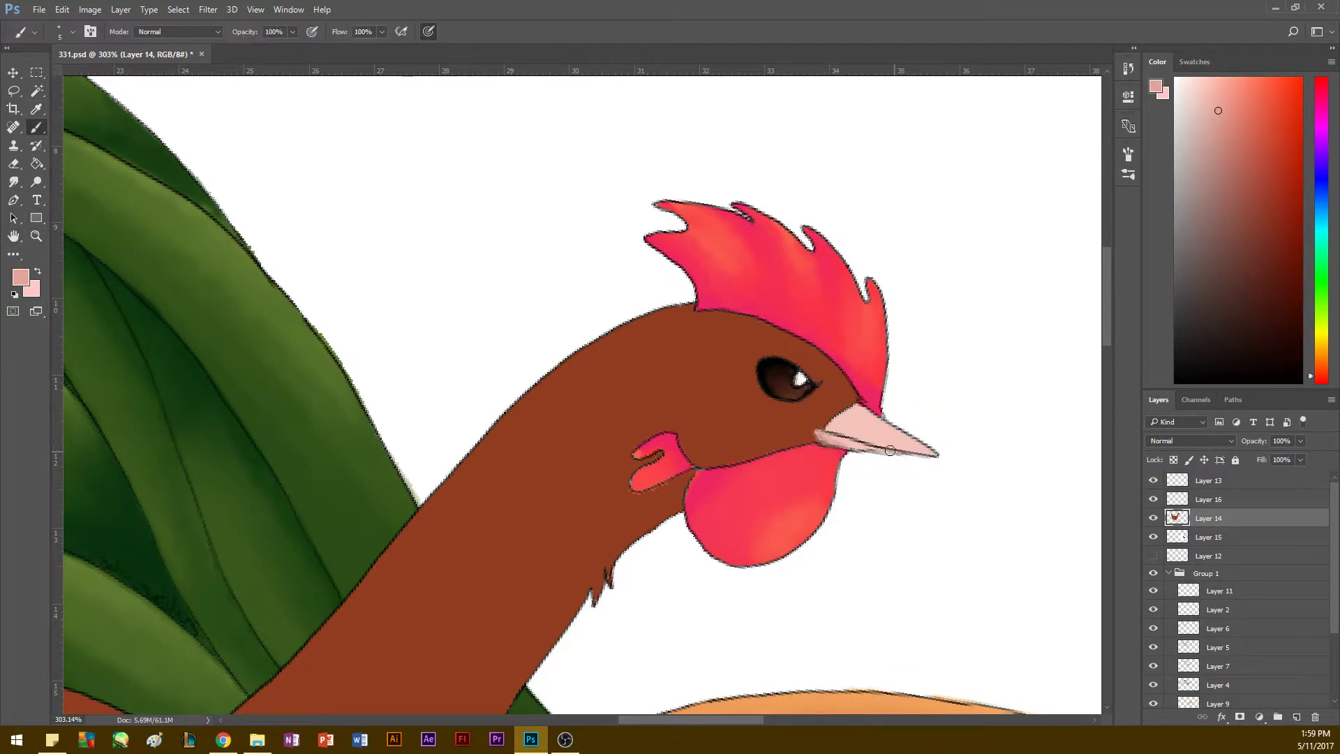
mouse_move(831, 430)
left_mouse_down()
mouse_move(923, 454)
mouse_move(895, 444)
left_mouse_up()
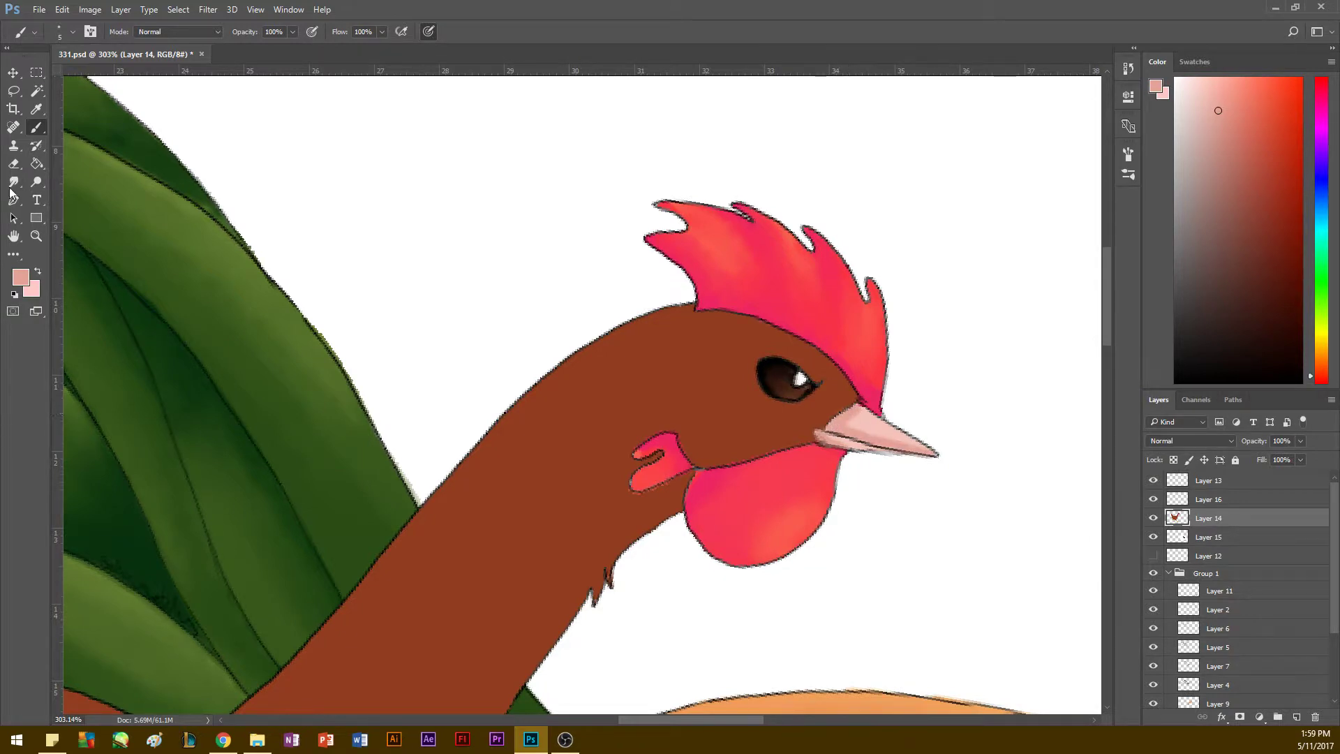
left_click(13, 183)
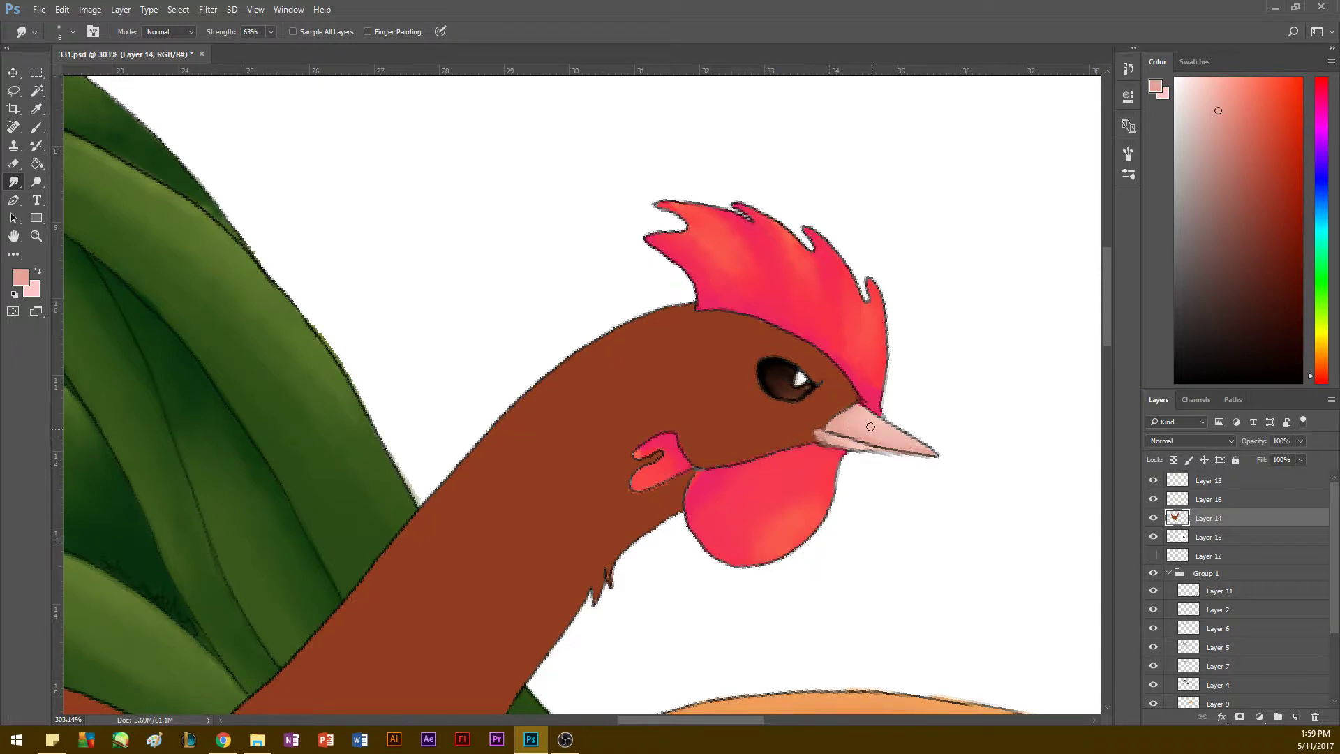
Step: Sample the brown of the hen's neck and mix a lighter, more orange brown from it
left_click(37, 236)
scroll(224, 404, "down", 2)
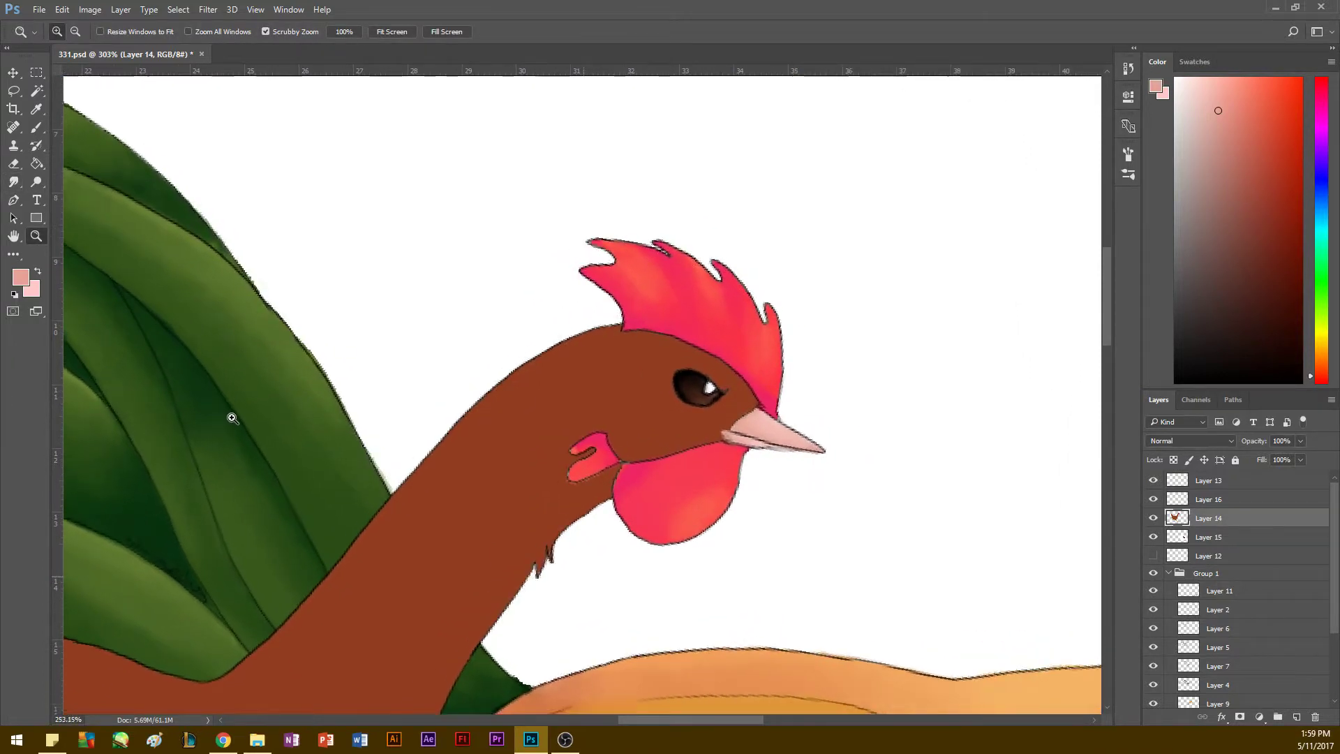
key("b")
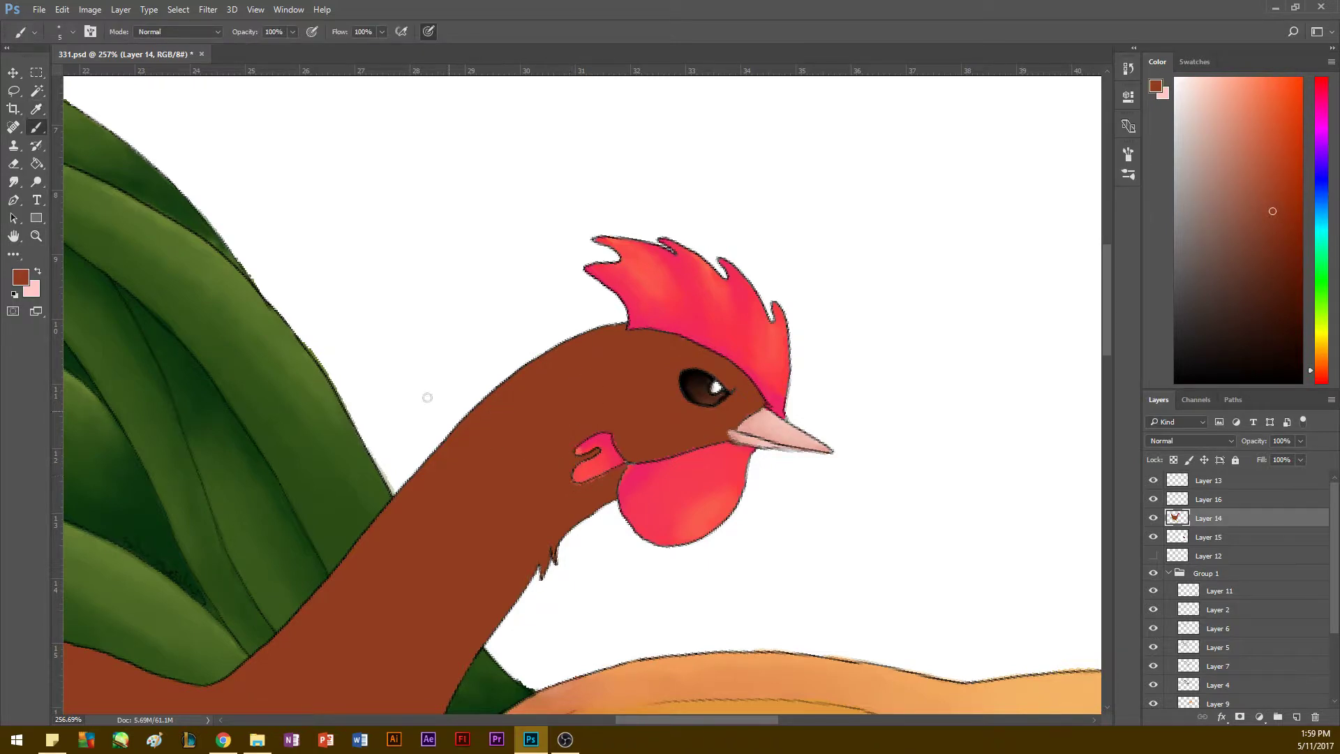
left_click(38, 235)
left_click_drag(260, 436, 208, 405)
key("h")
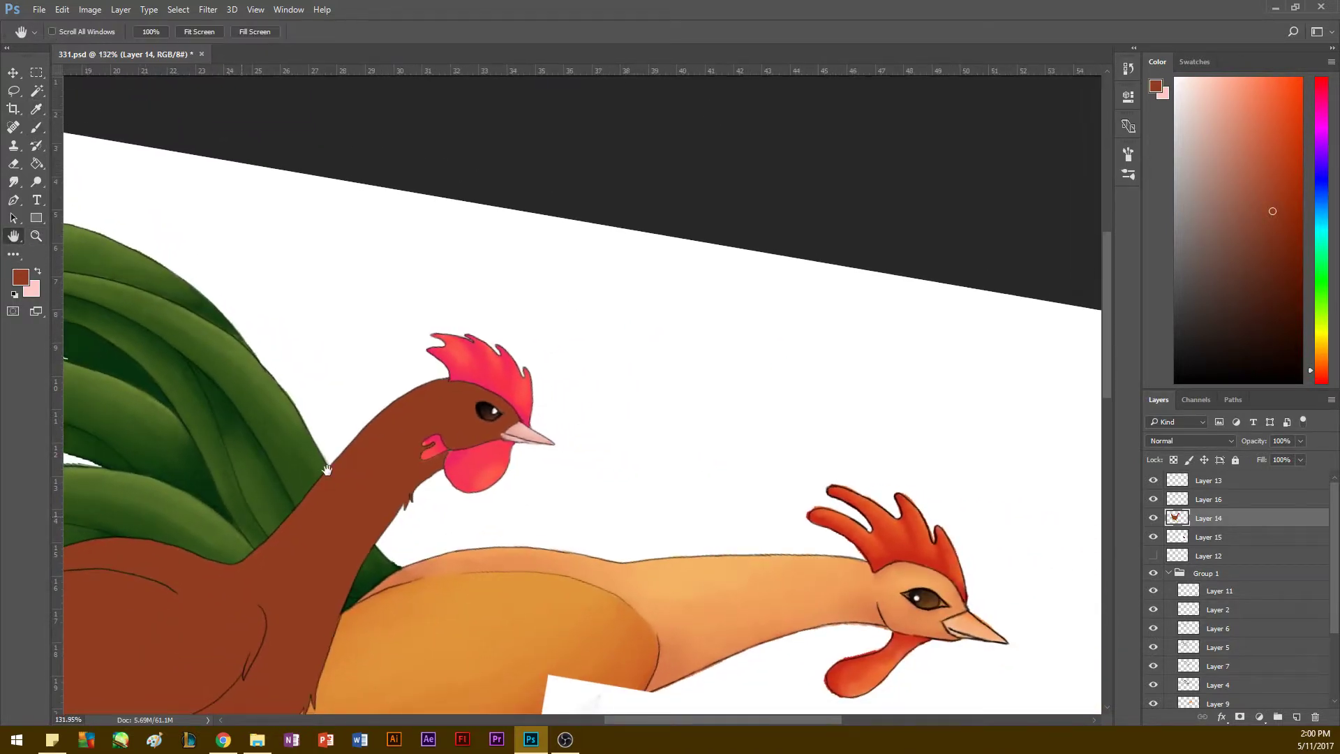
left_click_drag(258, 470, 430, 224)
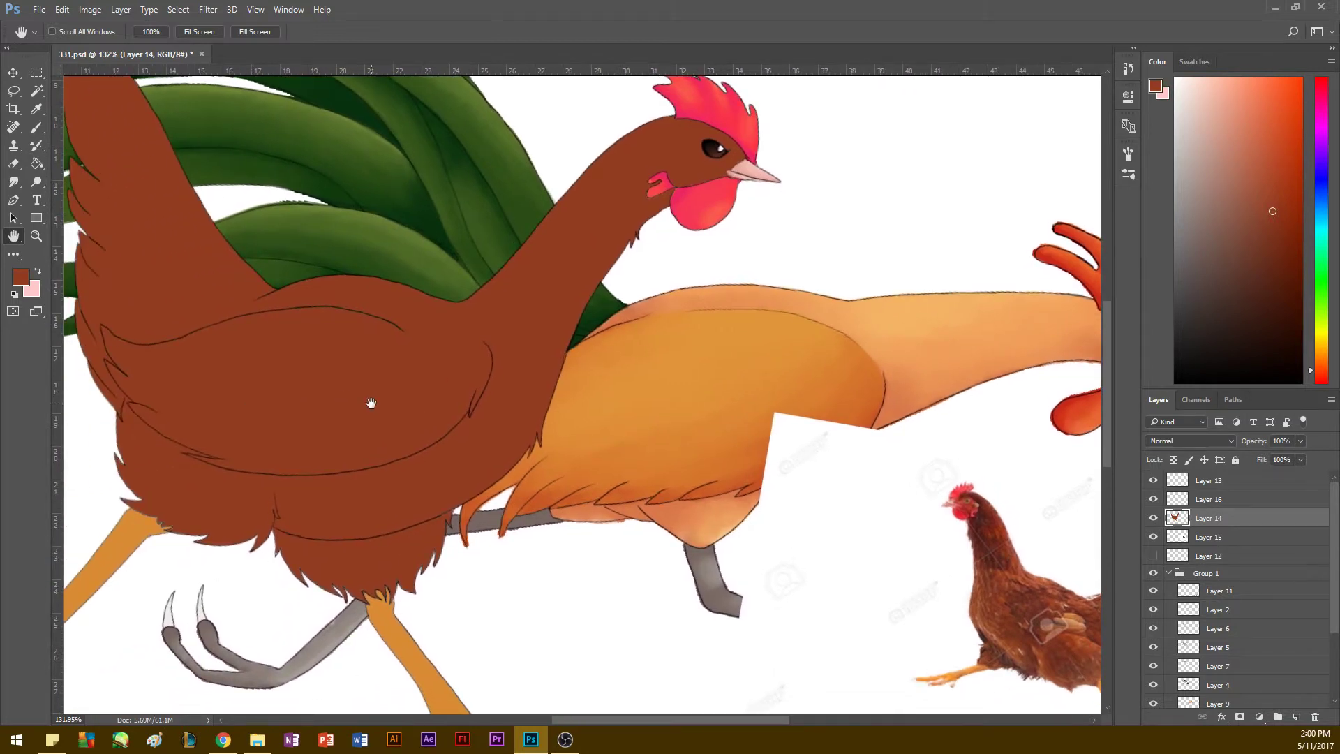
left_click_drag(371, 404, 305, 412)
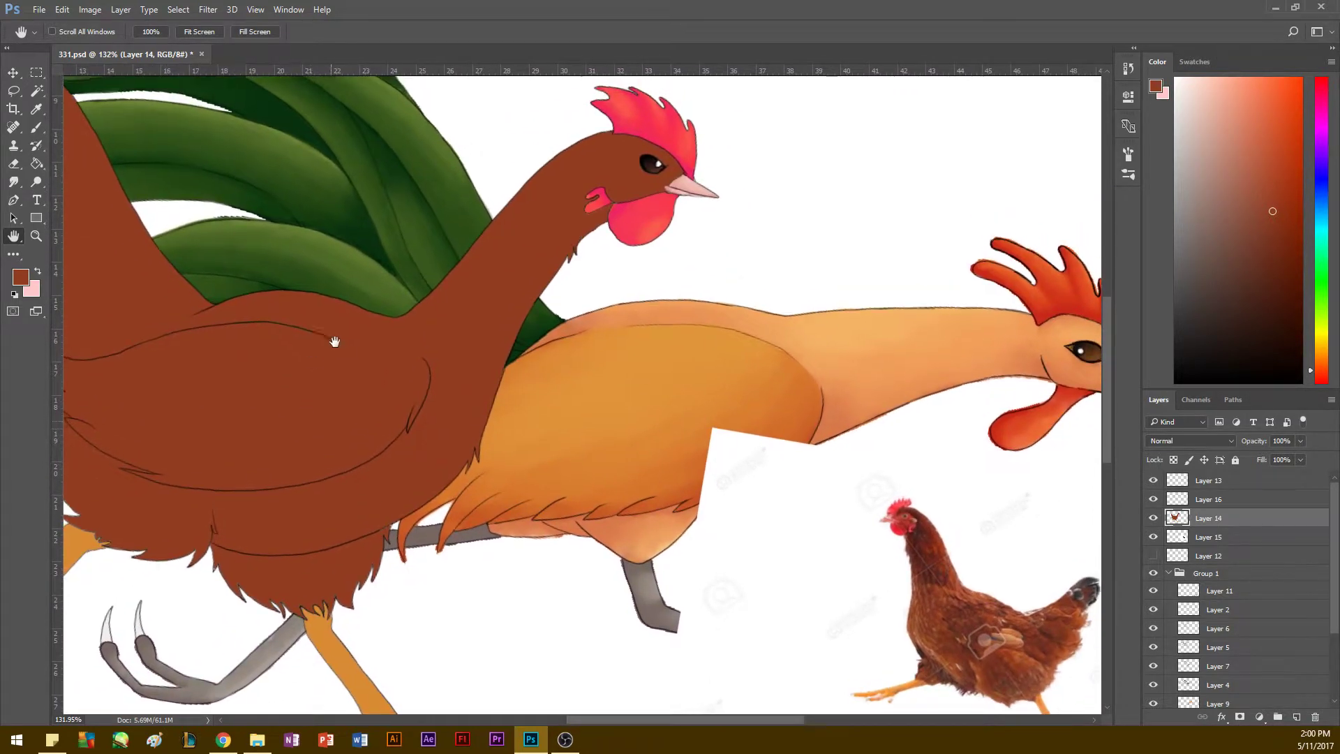
left_click_drag(297, 306, 308, 353)
key("i")
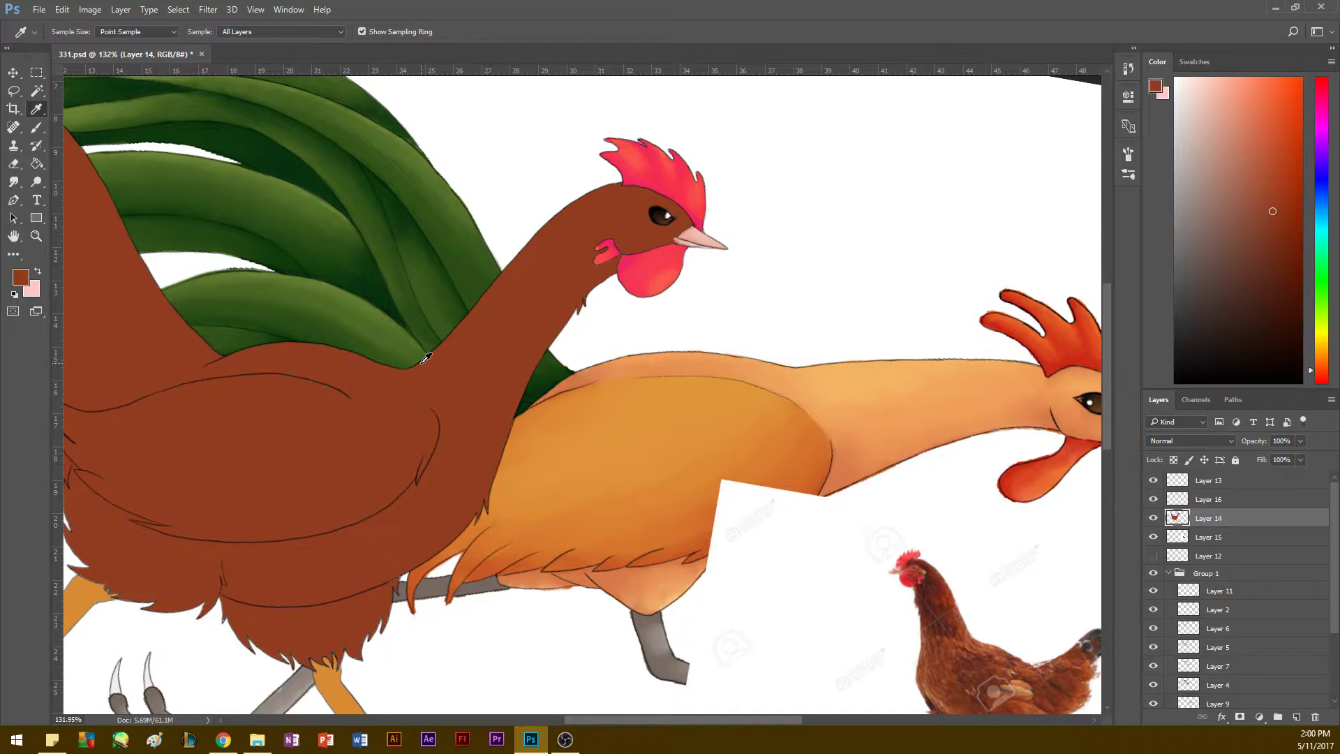
left_click(522, 321)
left_click(1321, 364)
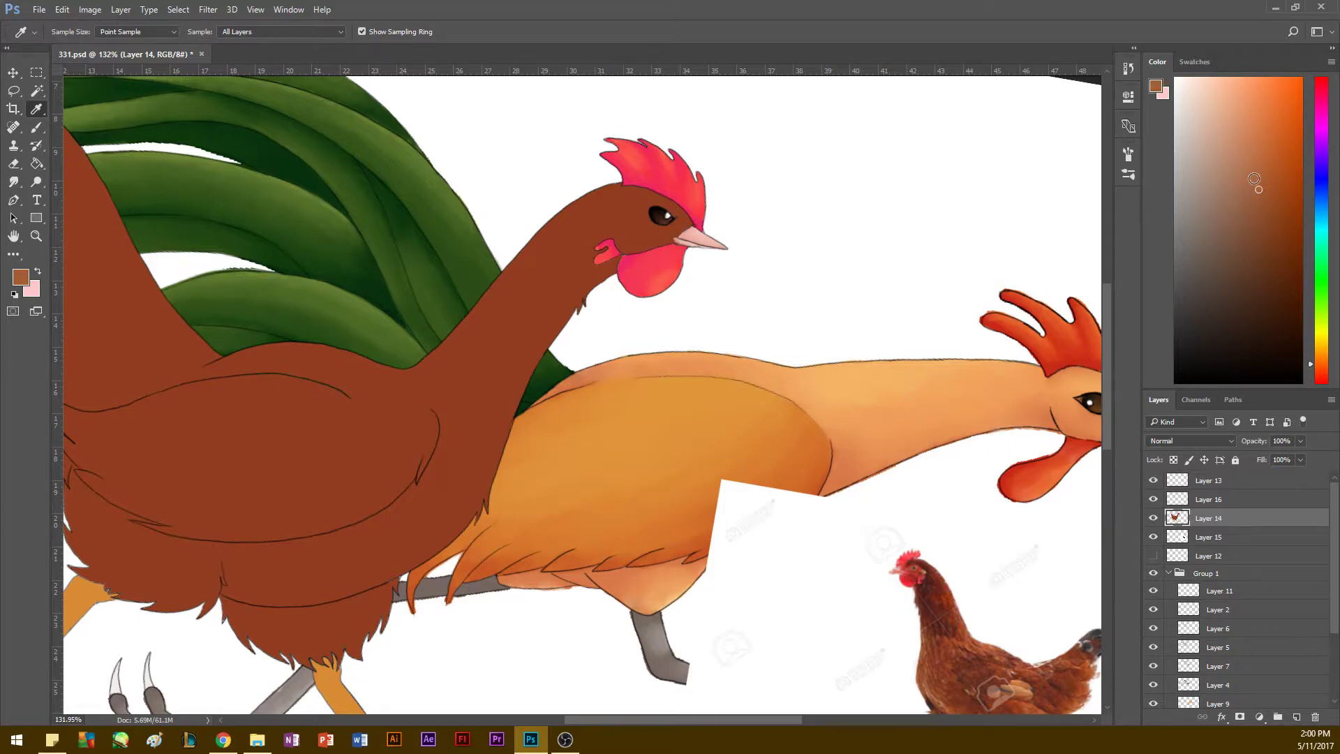
key("b")
Step: Select the hen's brown head, neck and body on Layer 14 with the Magic Wand and add a new layer above
key("r")
mouse_move(300, 346)
left_mouse_down()
mouse_move(287, 433)
mouse_move(455, 564)
left_mouse_up()
key("b")
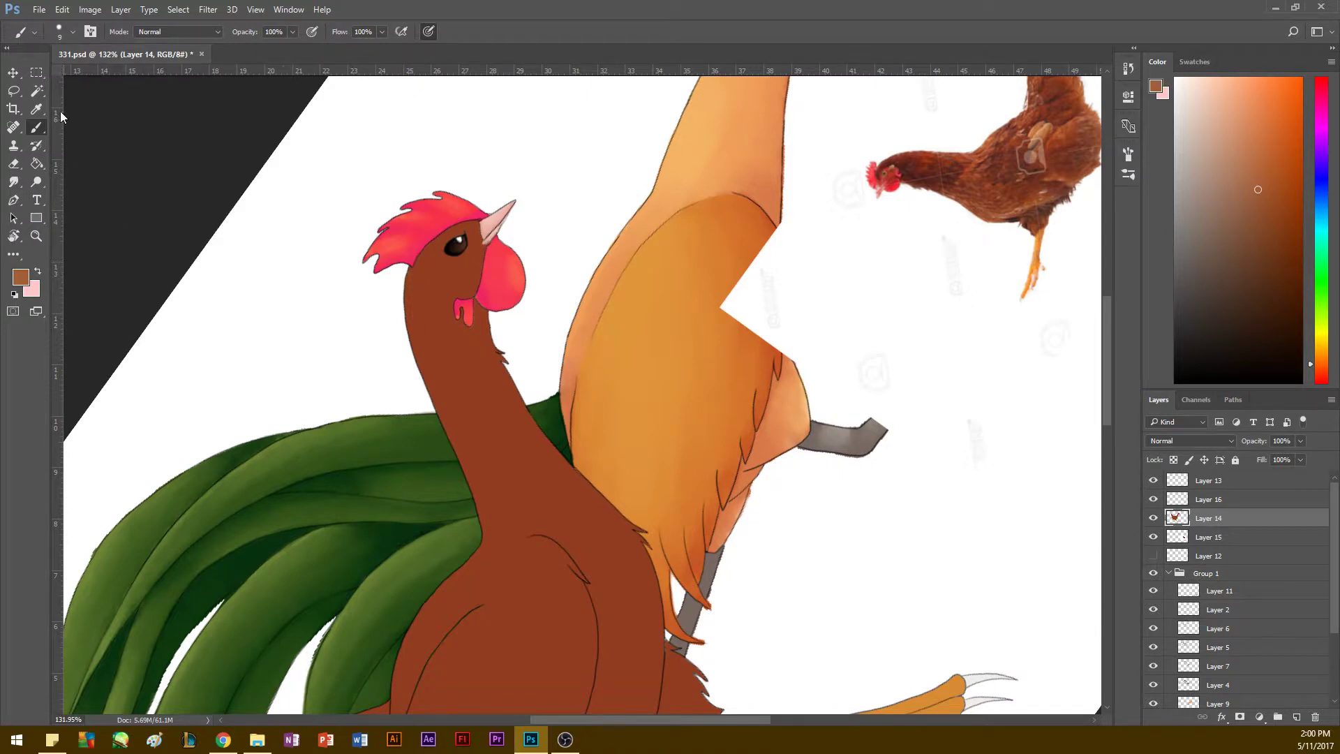
key("w")
left_click(499, 468)
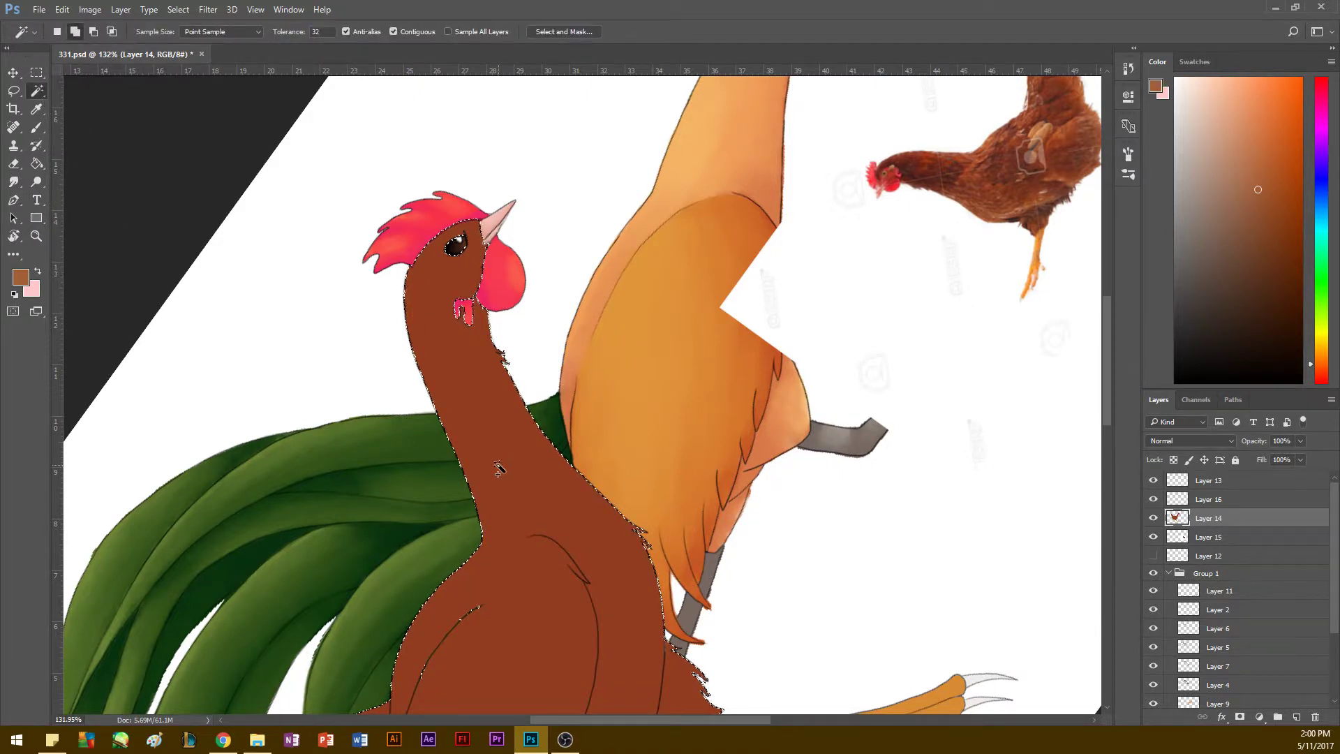
left_click(1296, 717)
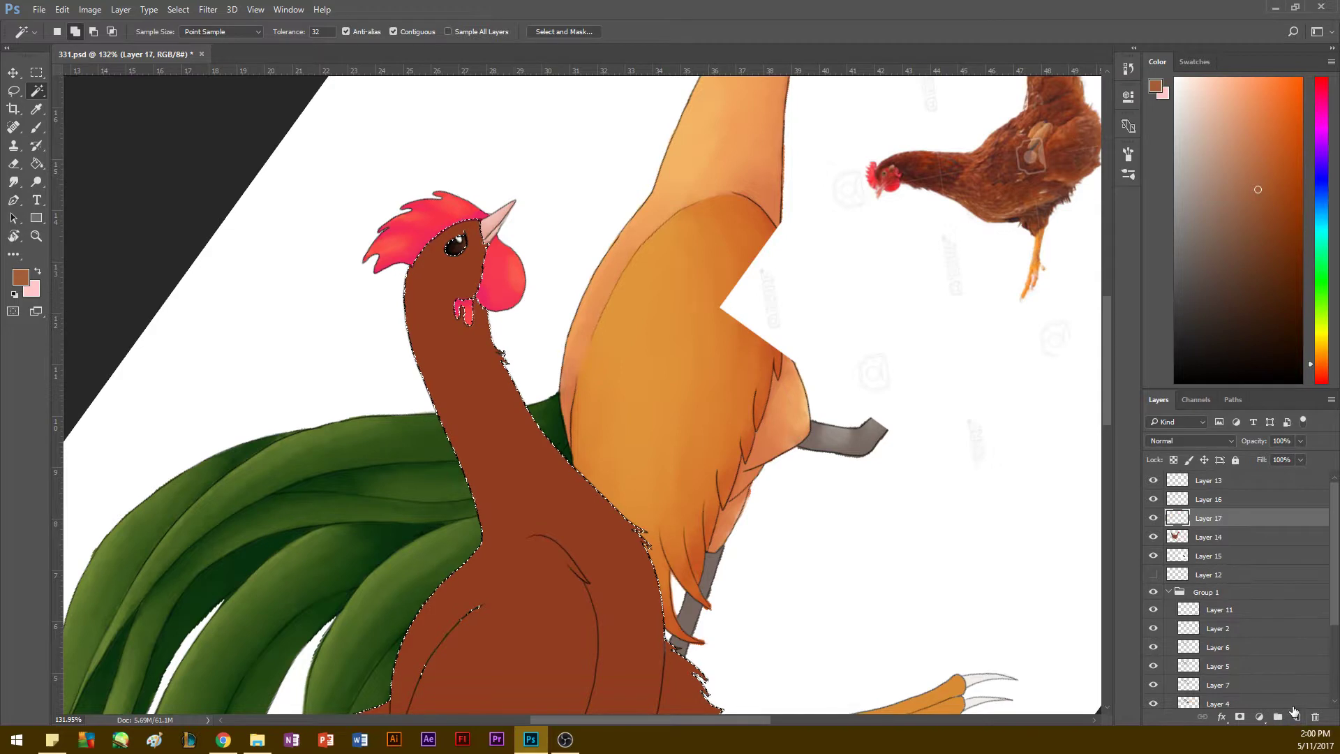
Step: Mix a lighter brown from the hen's body colour and paint a highlight down the back of the neck and along the back
key("i")
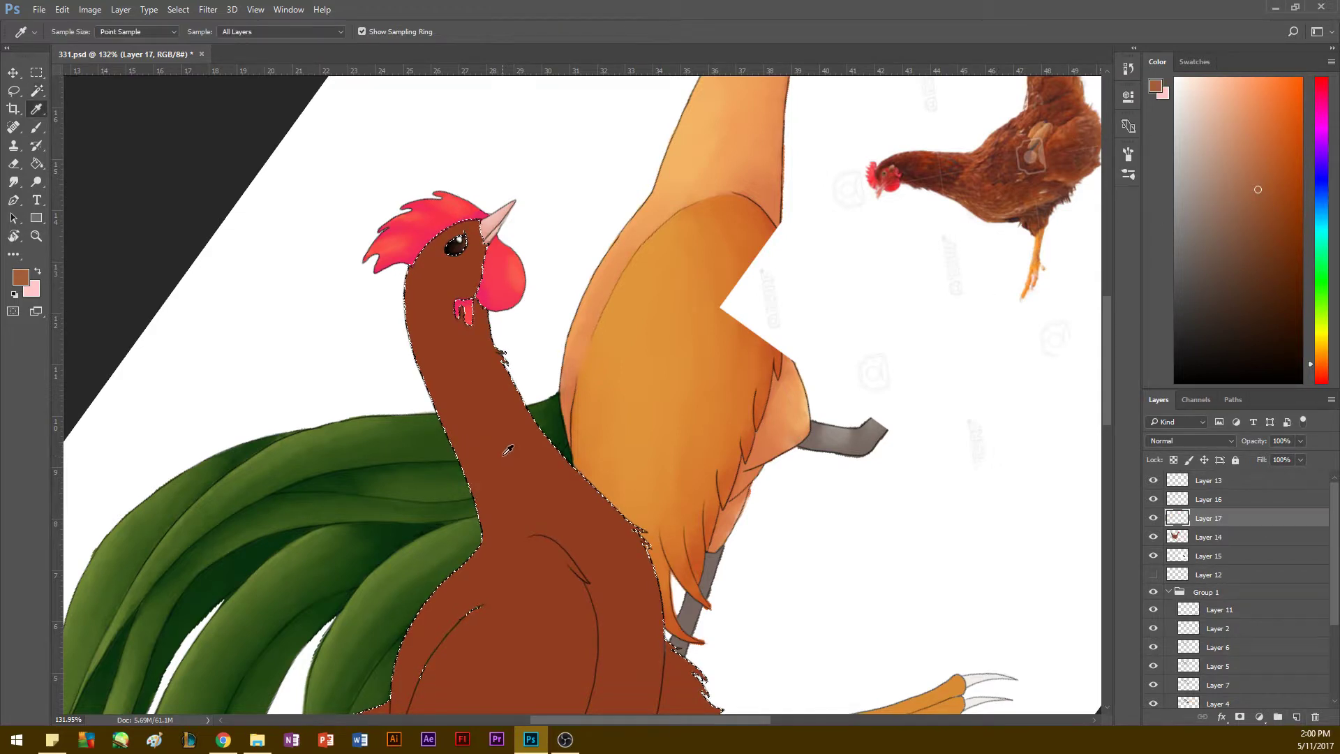
left_click(508, 450)
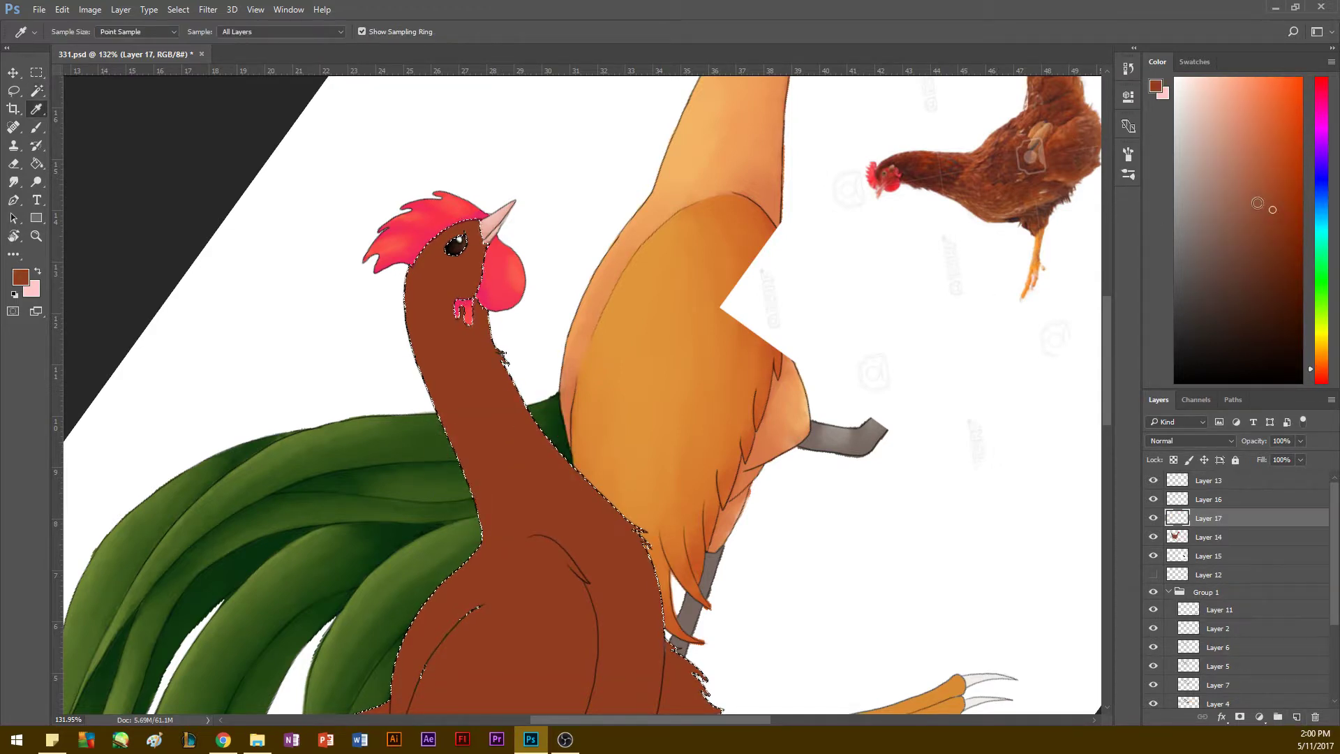
key("b")
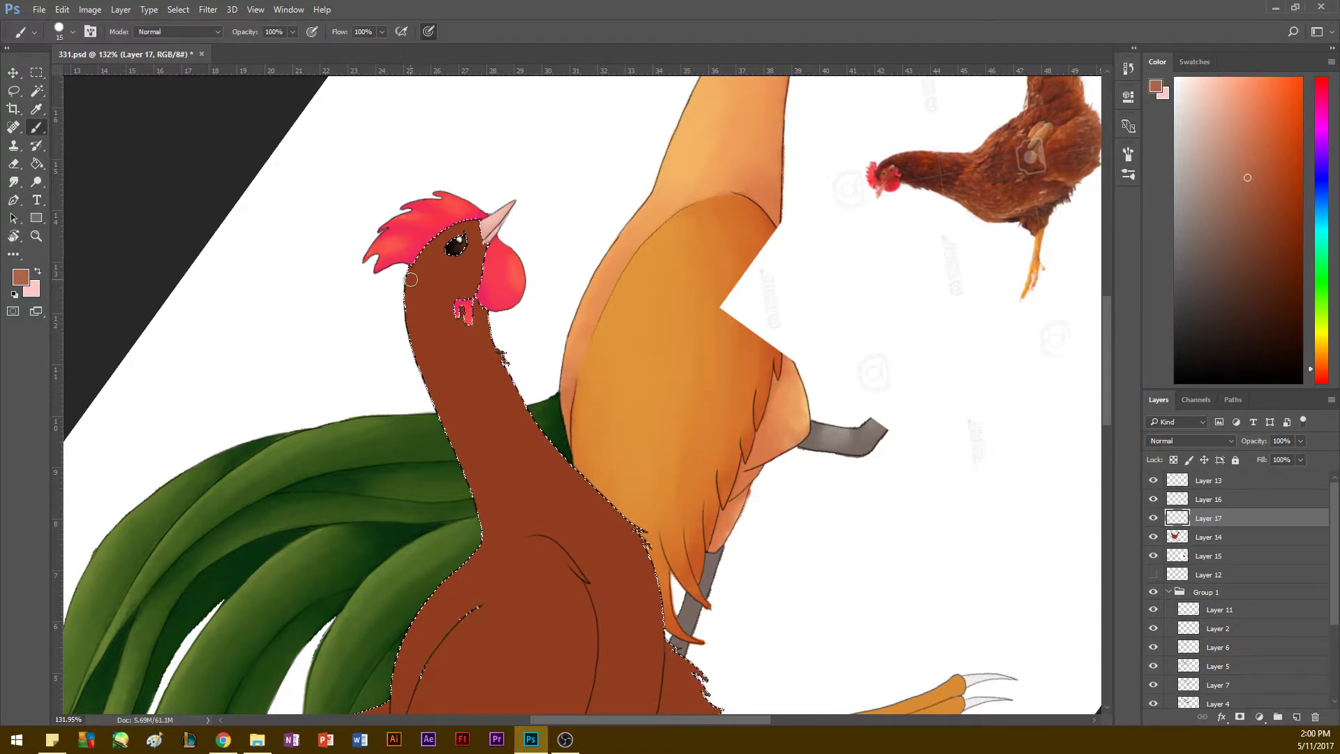
left_click_drag(412, 280, 493, 508)
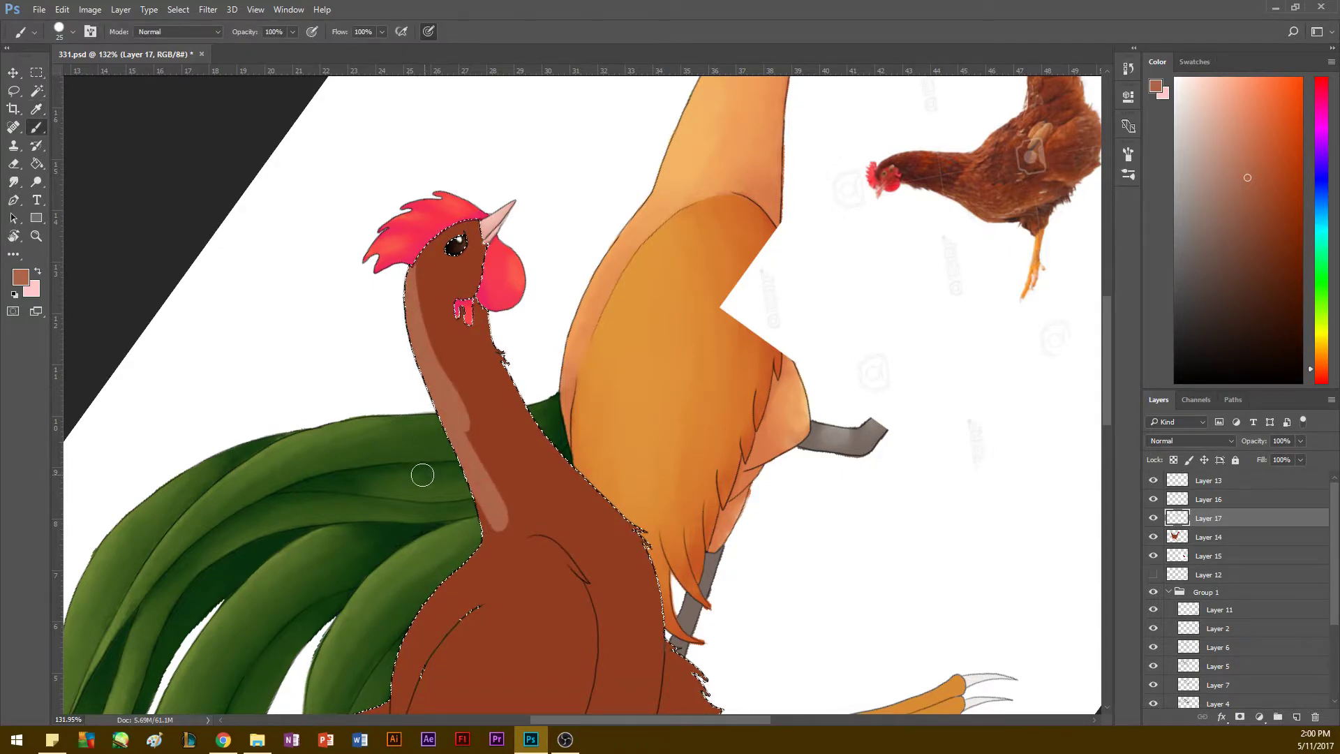
key("space")
left_click_drag(398, 470, 506, 317)
mouse_move(525, 165)
left_mouse_down()
mouse_move(617, 359)
mouse_move(603, 335)
mouse_move(614, 394)
mouse_move(612, 355)
mouse_move(596, 350)
mouse_move(595, 390)
mouse_move(581, 378)
mouse_move(619, 377)
mouse_move(590, 430)
mouse_move(521, 485)
mouse_move(539, 475)
mouse_move(517, 499)
mouse_move(535, 482)
mouse_move(502, 570)
mouse_move(510, 538)
left_mouse_up()
Step: Paint the light brown highlight along the upper edge of the hen's wing on Layer 17 with a smaller brush, filling the gaps
key("space")
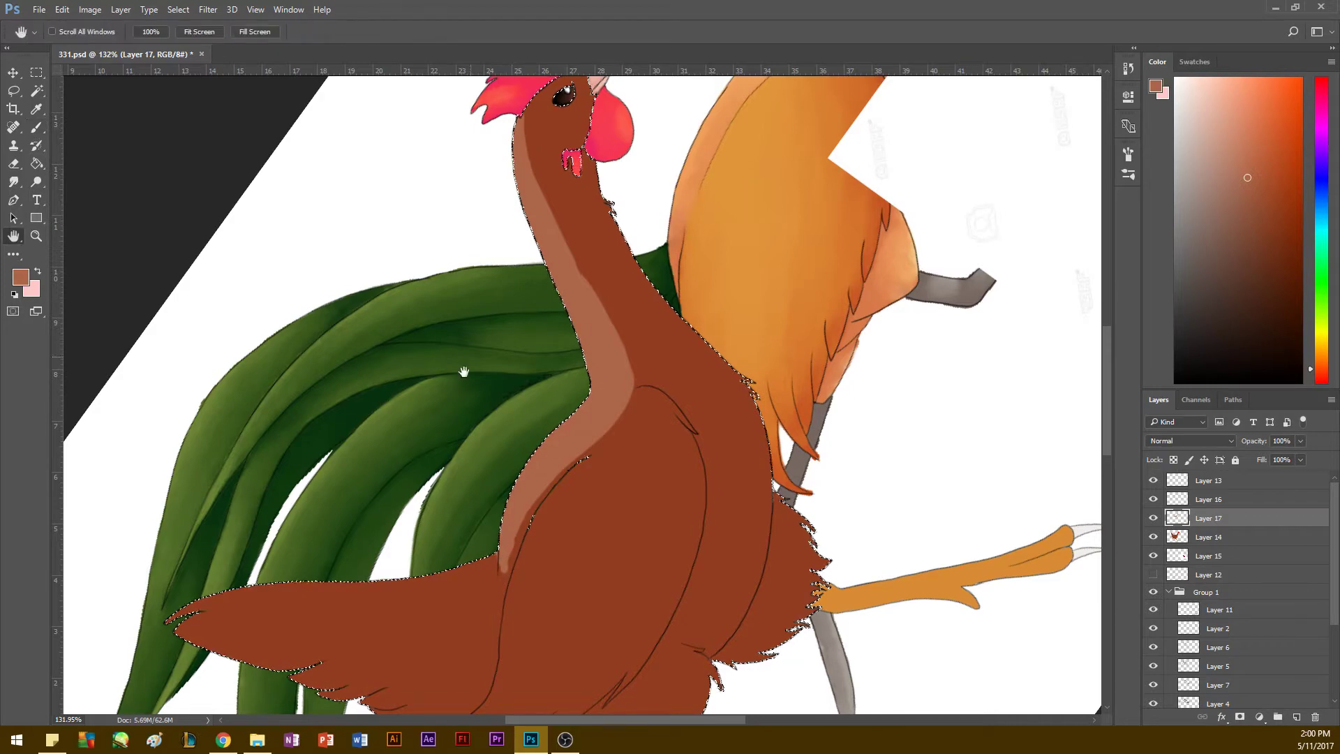
key("r")
mouse_move(464, 372)
left_mouse_down()
mouse_move(278, 291)
mouse_move(419, 174)
mouse_move(588, 195)
left_mouse_up()
key("b")
mouse_move(289, 202)
left_mouse_down()
mouse_move(349, 290)
mouse_move(470, 341)
left_mouse_up()
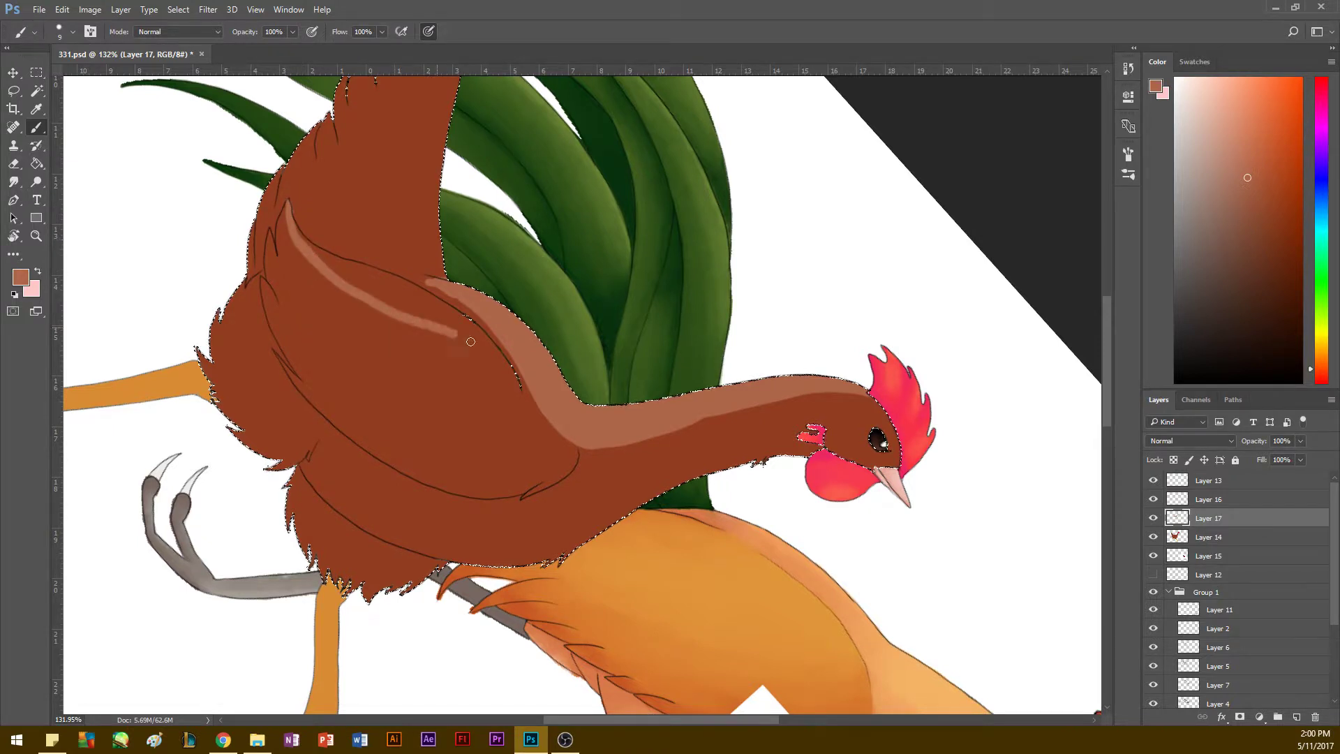
left_click_drag(409, 292, 491, 352)
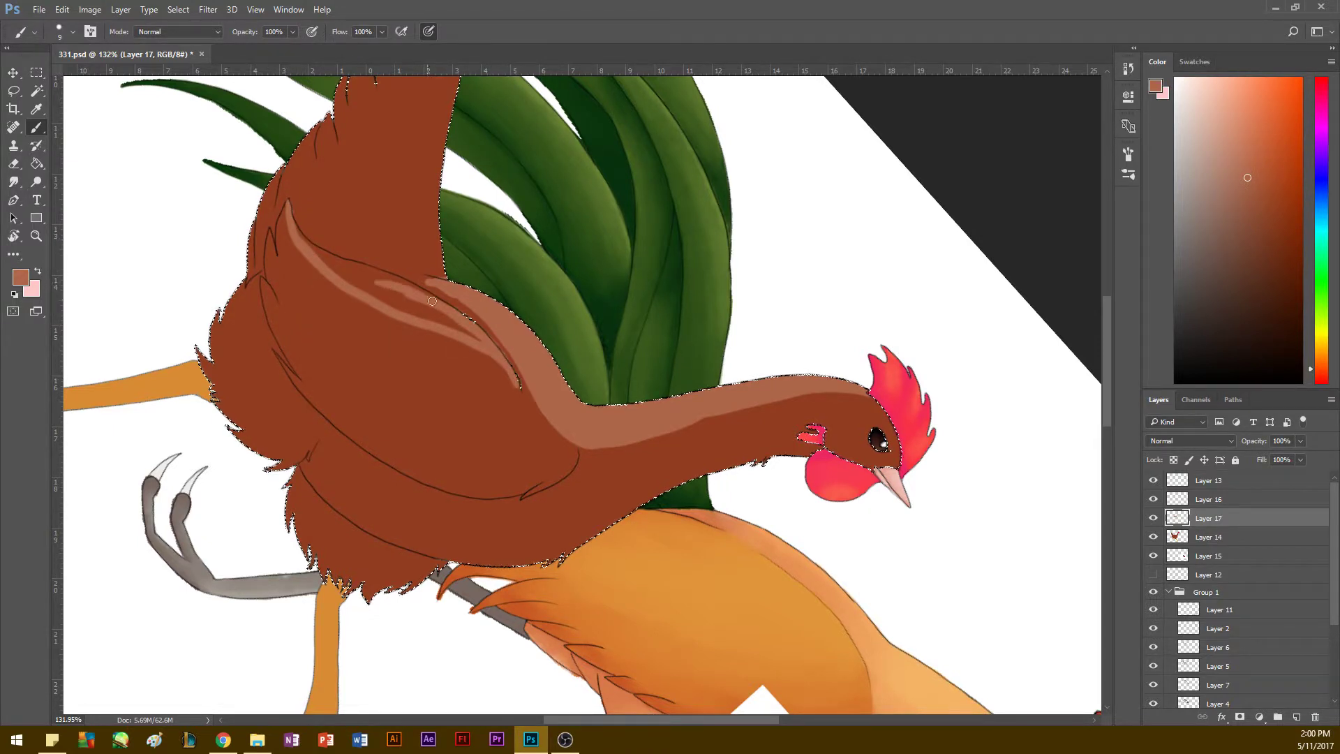
left_click_drag(351, 266, 410, 284)
left_click_drag(308, 249, 374, 272)
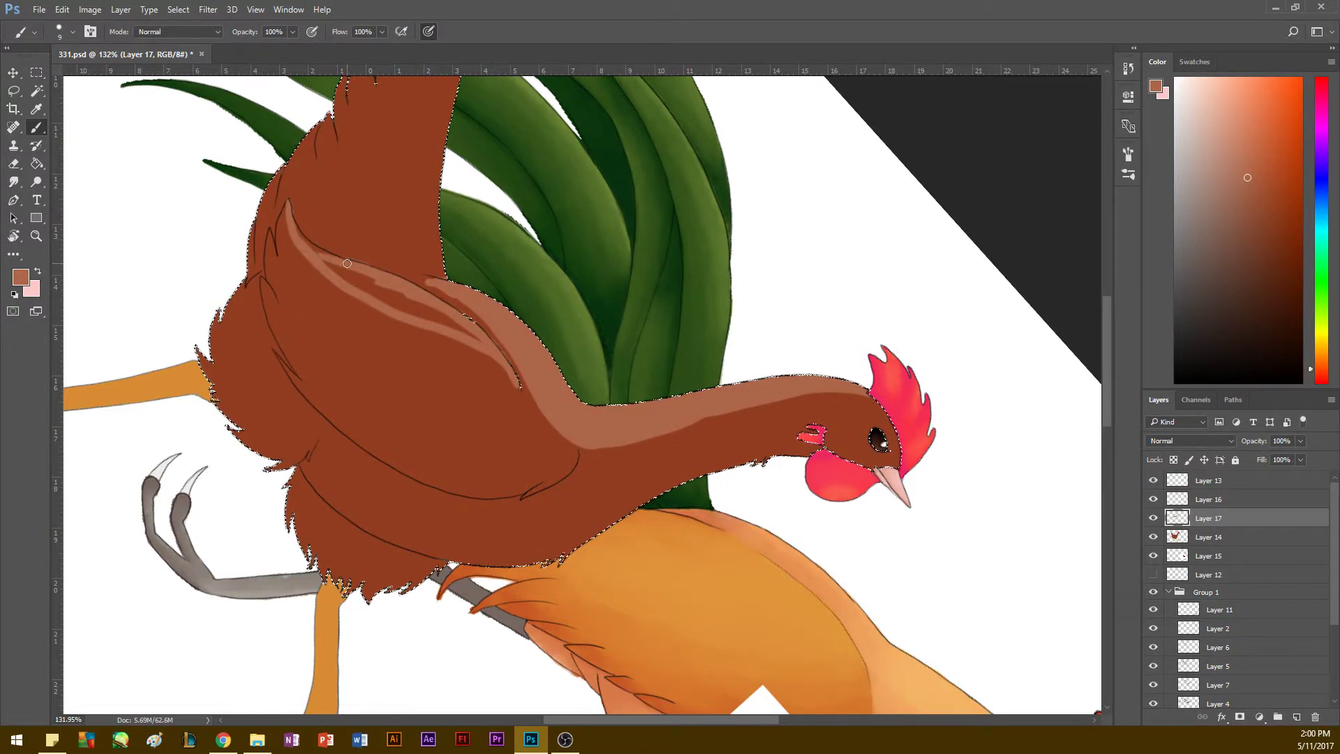
left_click_drag(293, 219, 311, 246)
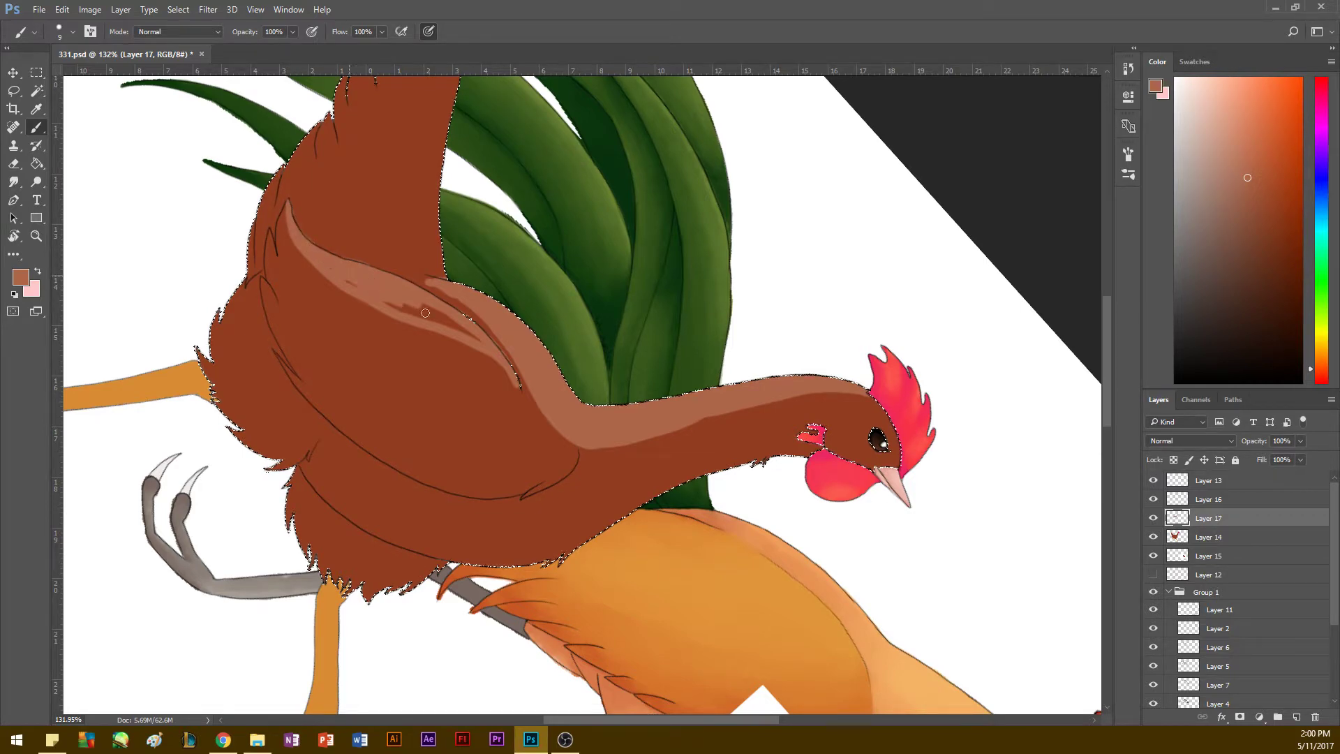
Step: Paint a light brown highlight on the ragged feathers between the hen's two orange legs
key("r")
mouse_move(464, 329)
left_mouse_down()
mouse_move(353, 383)
mouse_move(269, 305)
mouse_move(255, 439)
mouse_move(449, 500)
mouse_move(517, 496)
mouse_move(589, 469)
mouse_move(547, 500)
mouse_move(638, 398)
left_mouse_up()
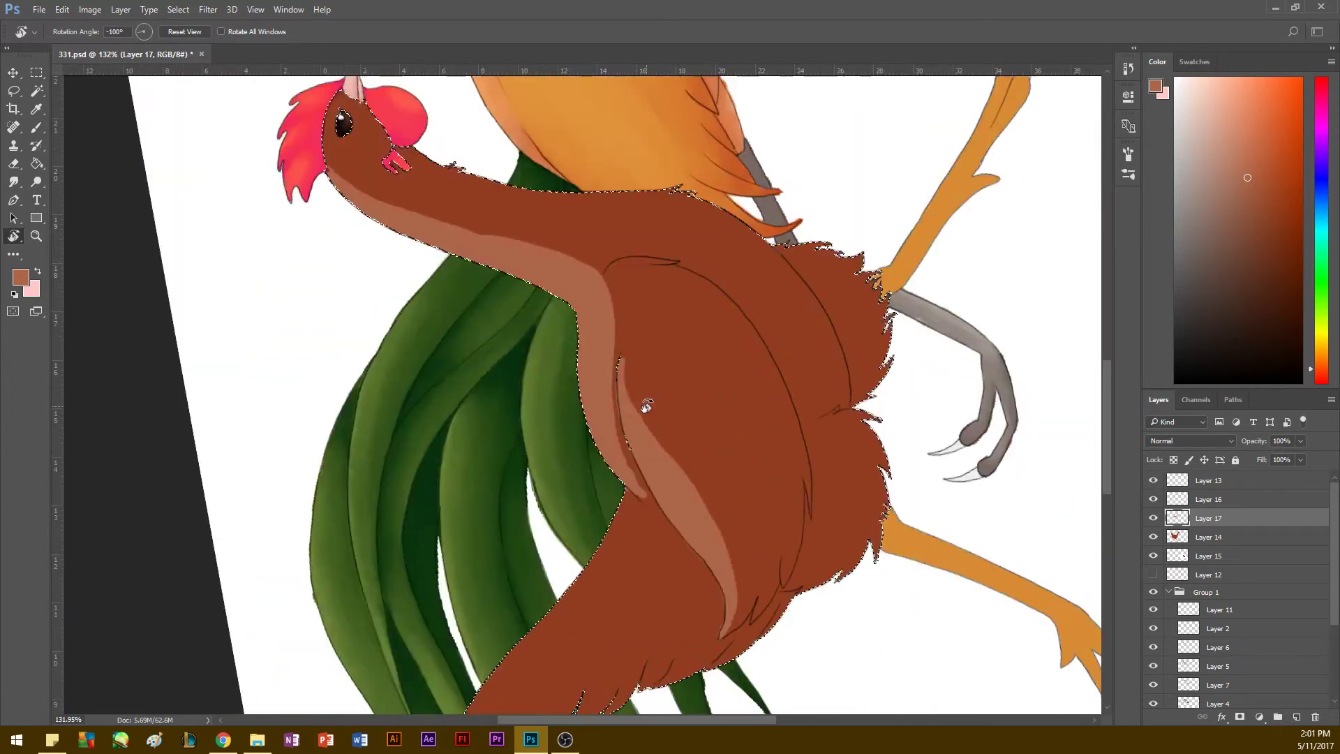
key("b")
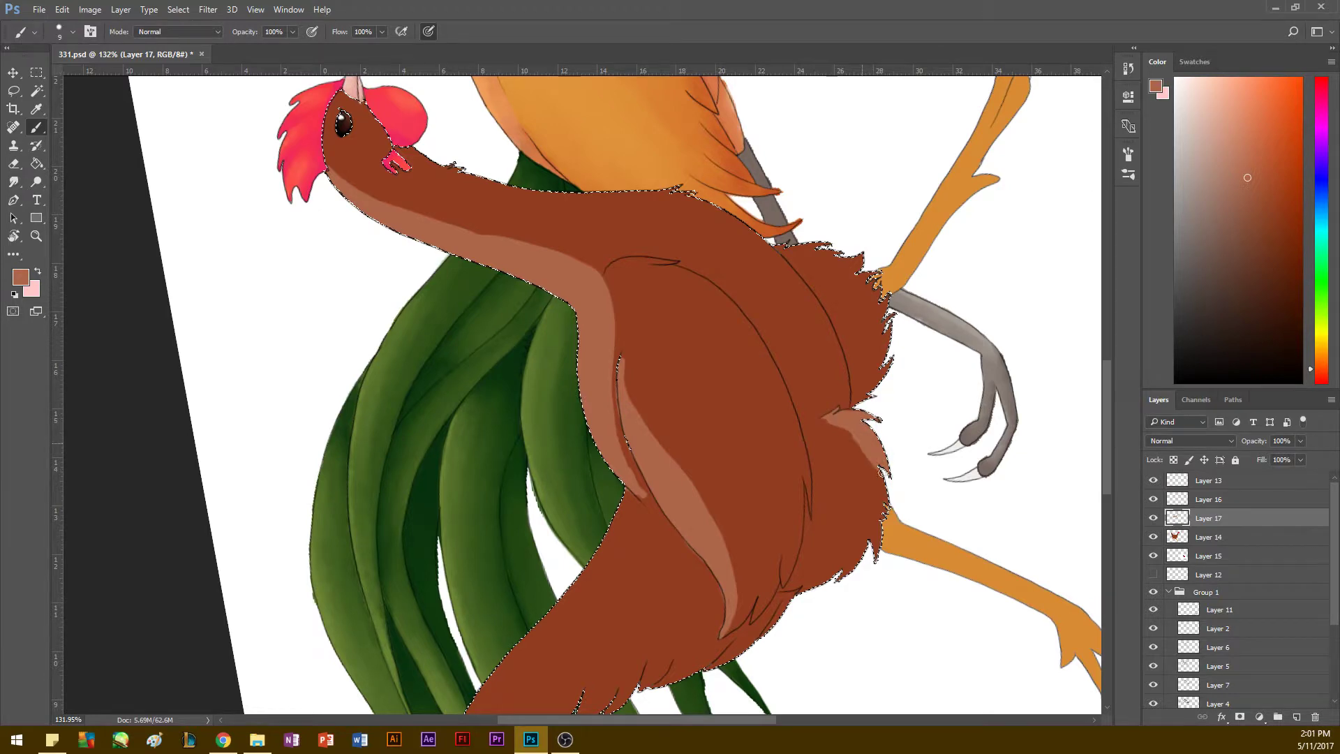
Step: Smudge the light brown highlight along the back of the hen's neck and back at 63% strength so it blends into the brown
key("r")
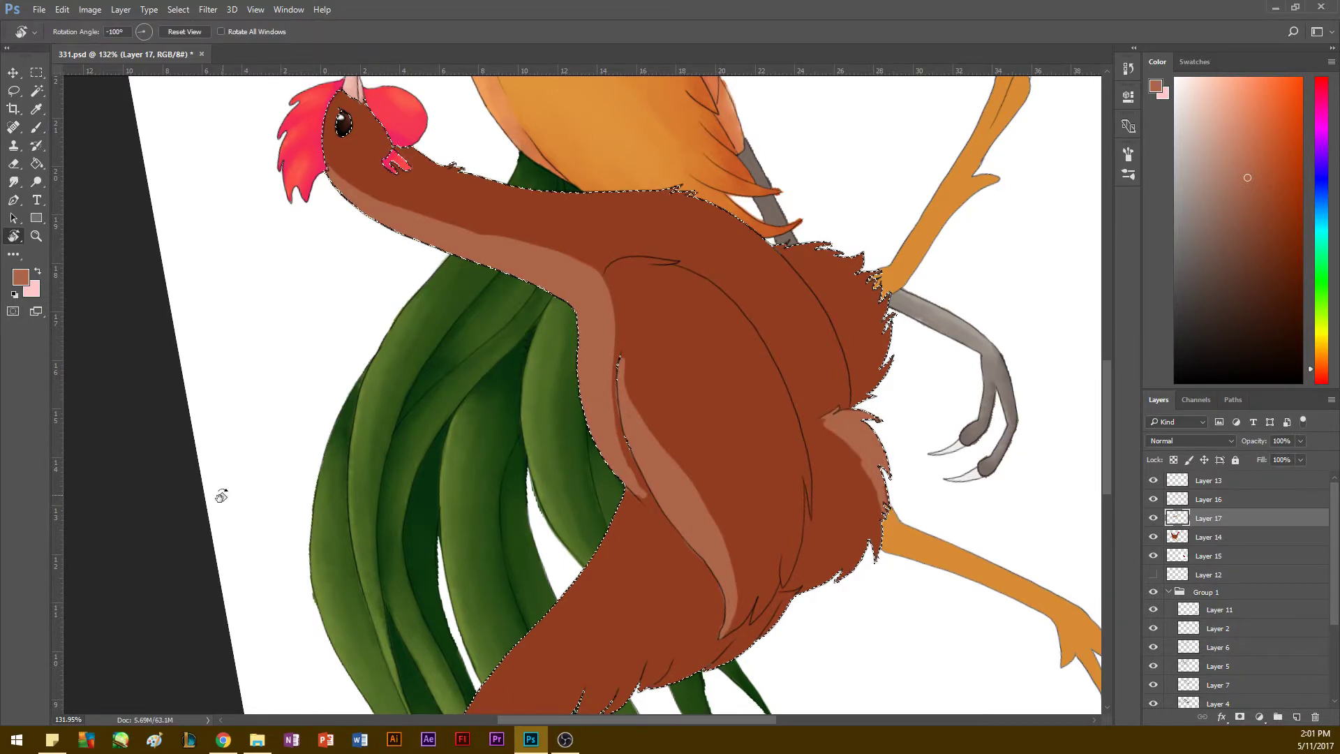
mouse_move(218, 493)
left_mouse_down()
mouse_move(370, 245)
mouse_move(597, 303)
mouse_move(614, 343)
left_mouse_up()
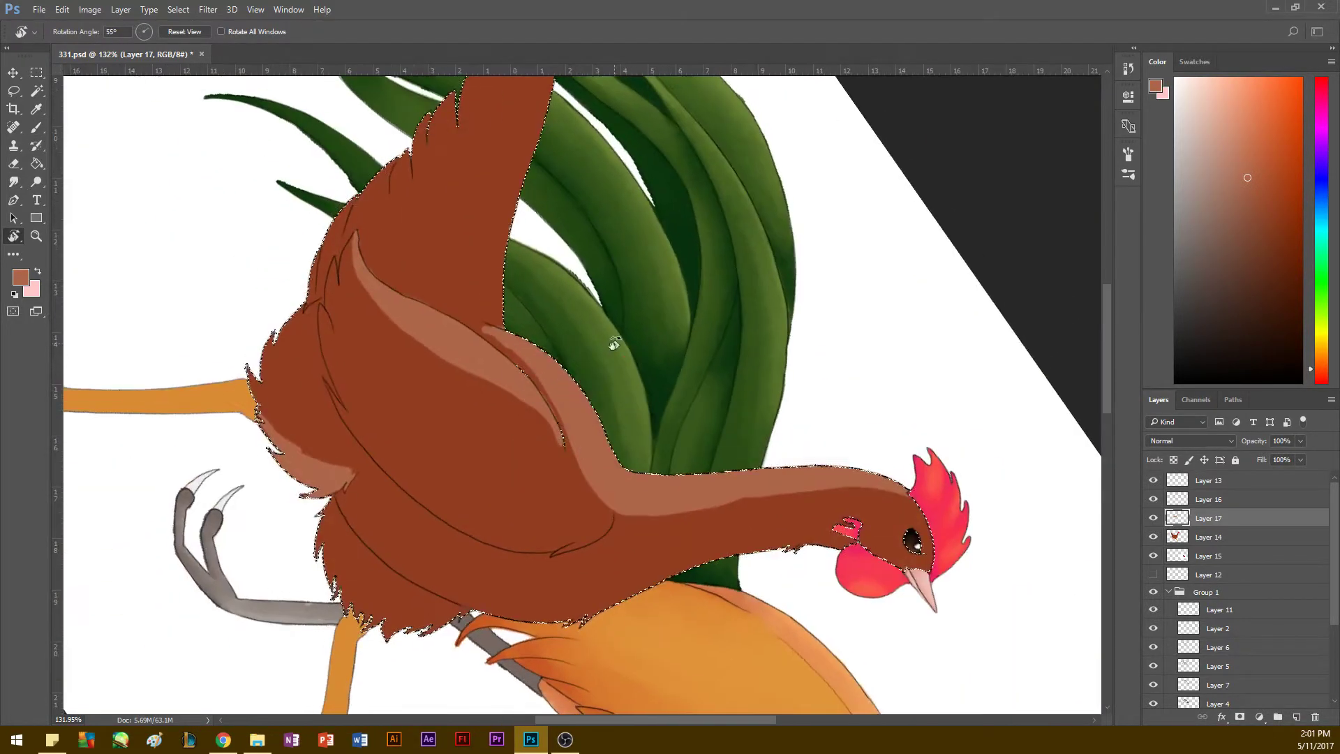
left_click(14, 182)
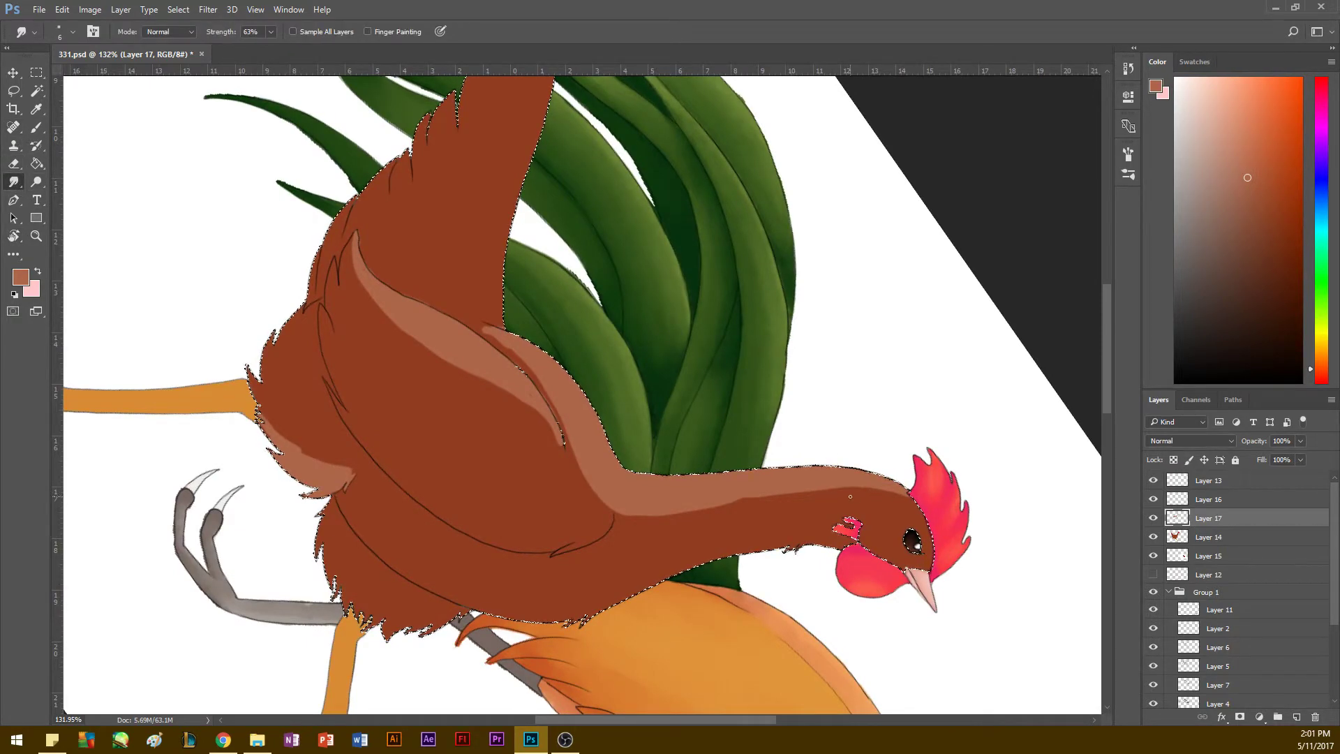
key("bracketright")
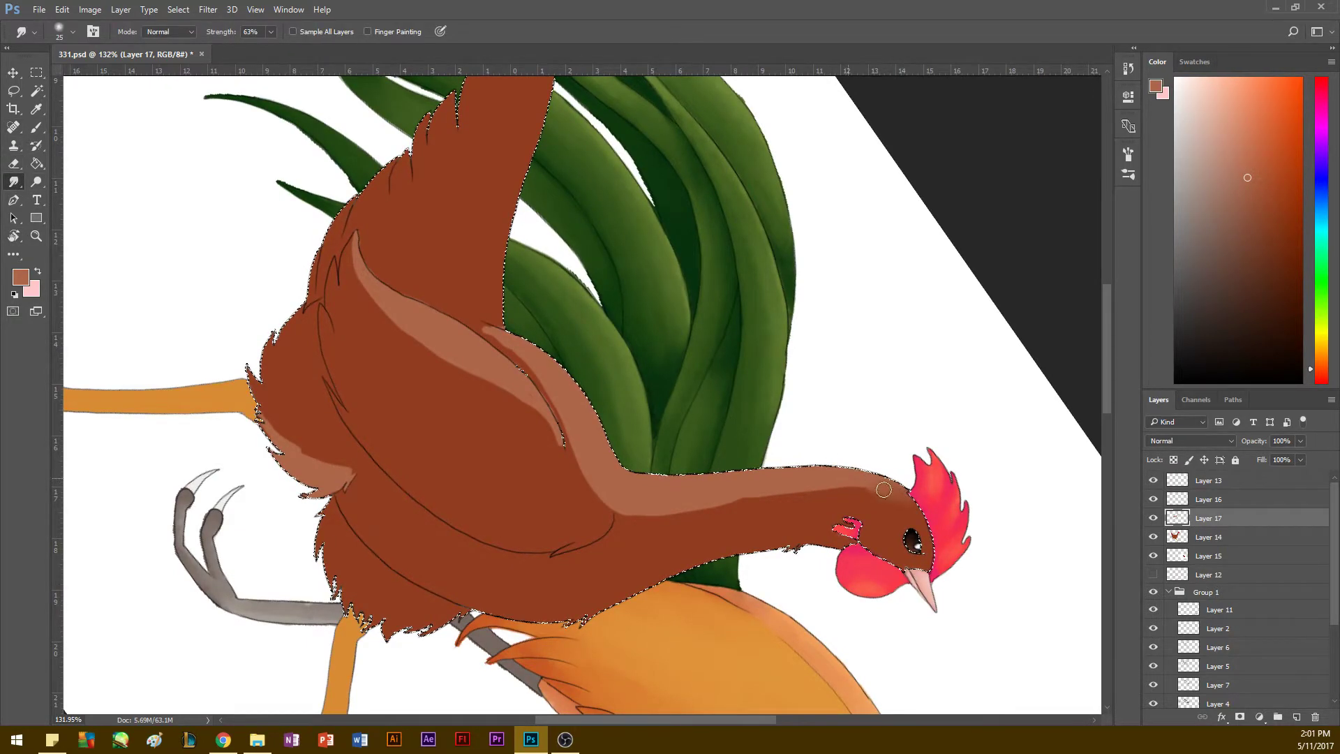
key("r")
left_click_drag(424, 450, 772, 455)
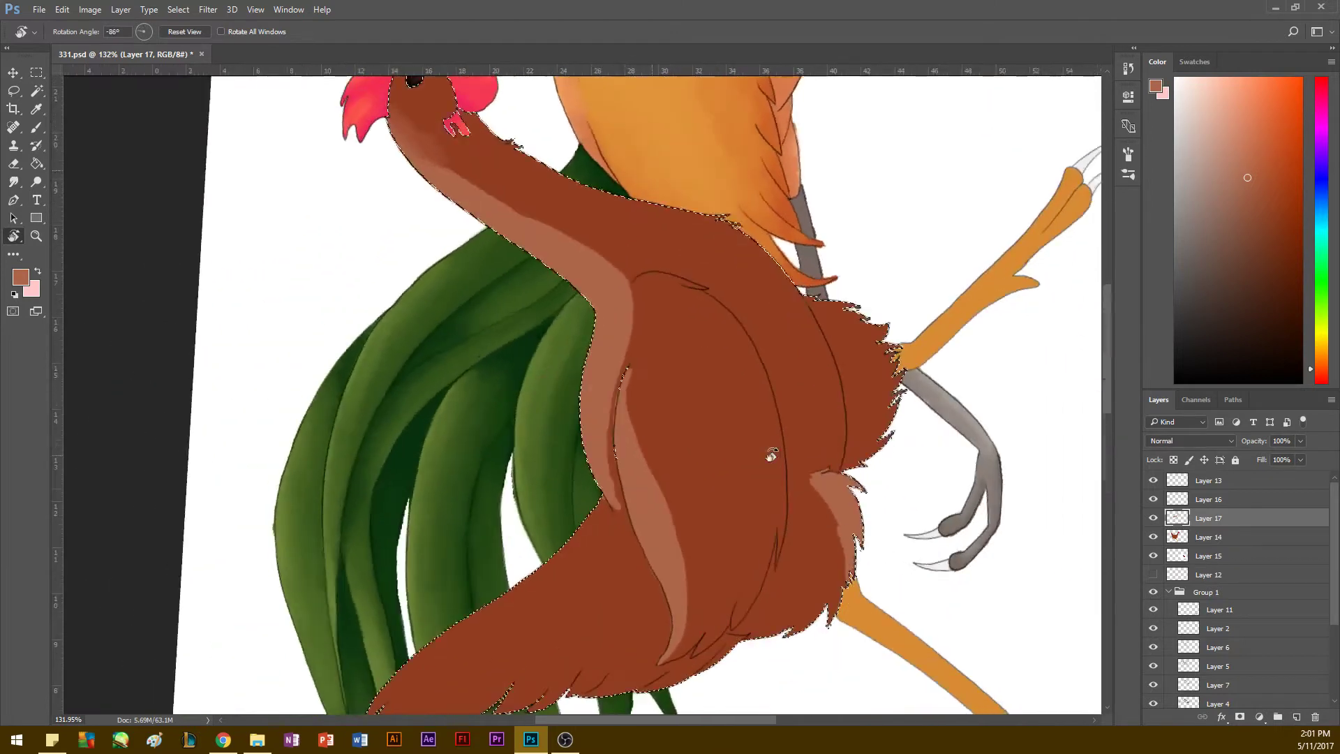
key("space")
left_click_drag(390, 380, 404, 411)
left_click(14, 181)
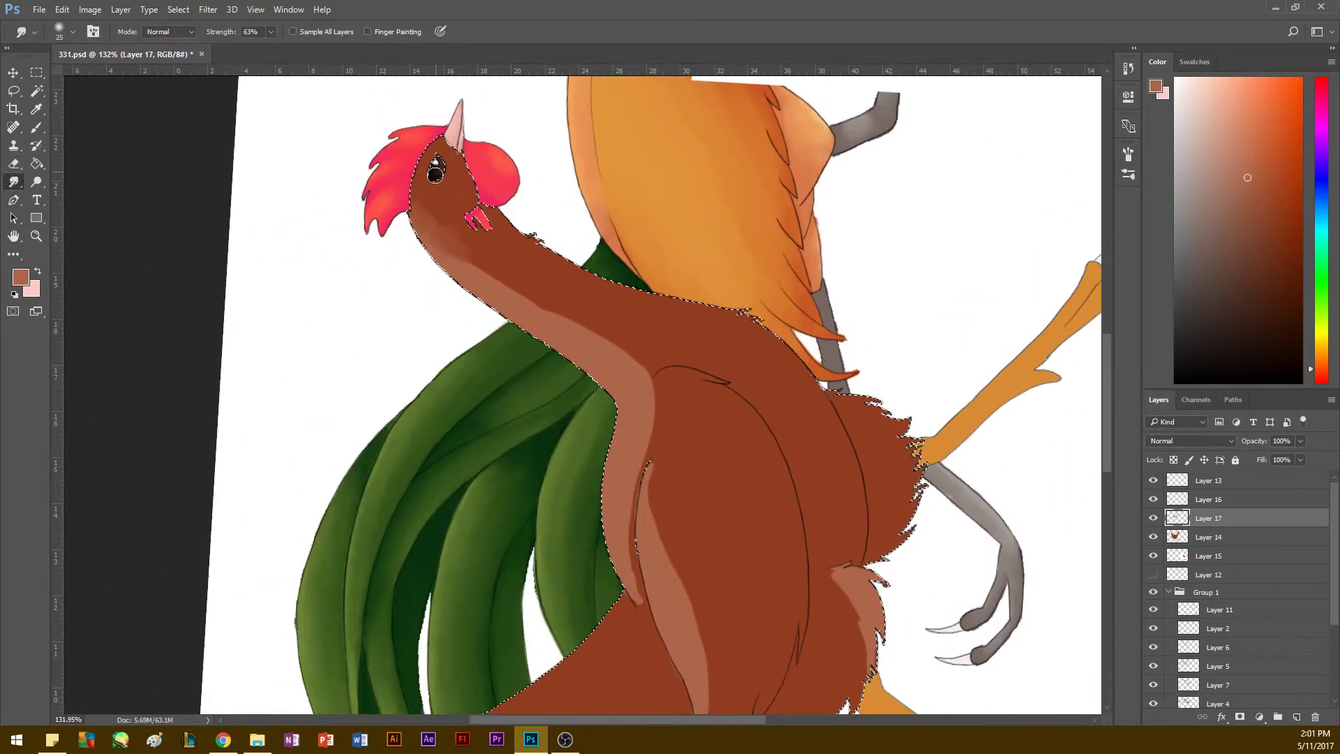
mouse_move(417, 207)
left_mouse_down()
mouse_move(513, 291)
mouse_move(440, 240)
mouse_move(586, 322)
mouse_move(515, 282)
mouse_move(556, 327)
left_mouse_up()
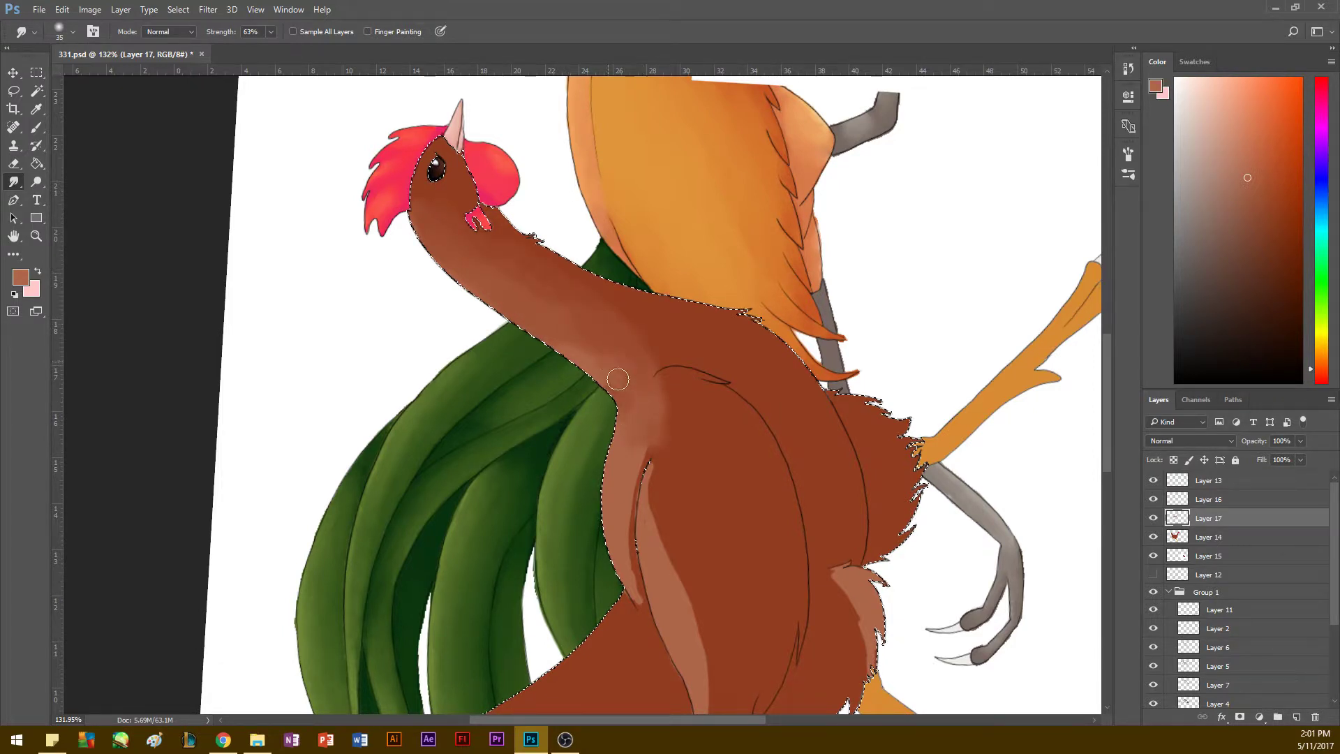
left_click_drag(634, 390, 645, 422)
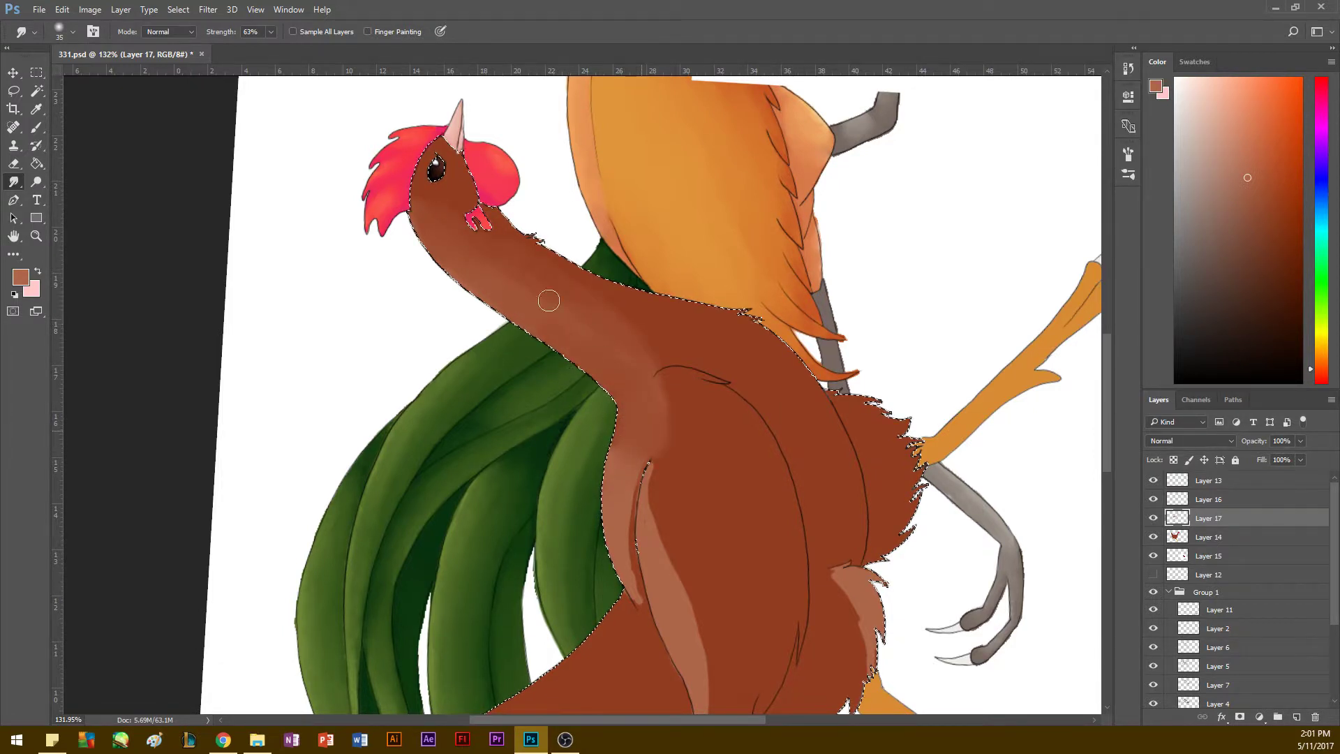
key("bracketright")
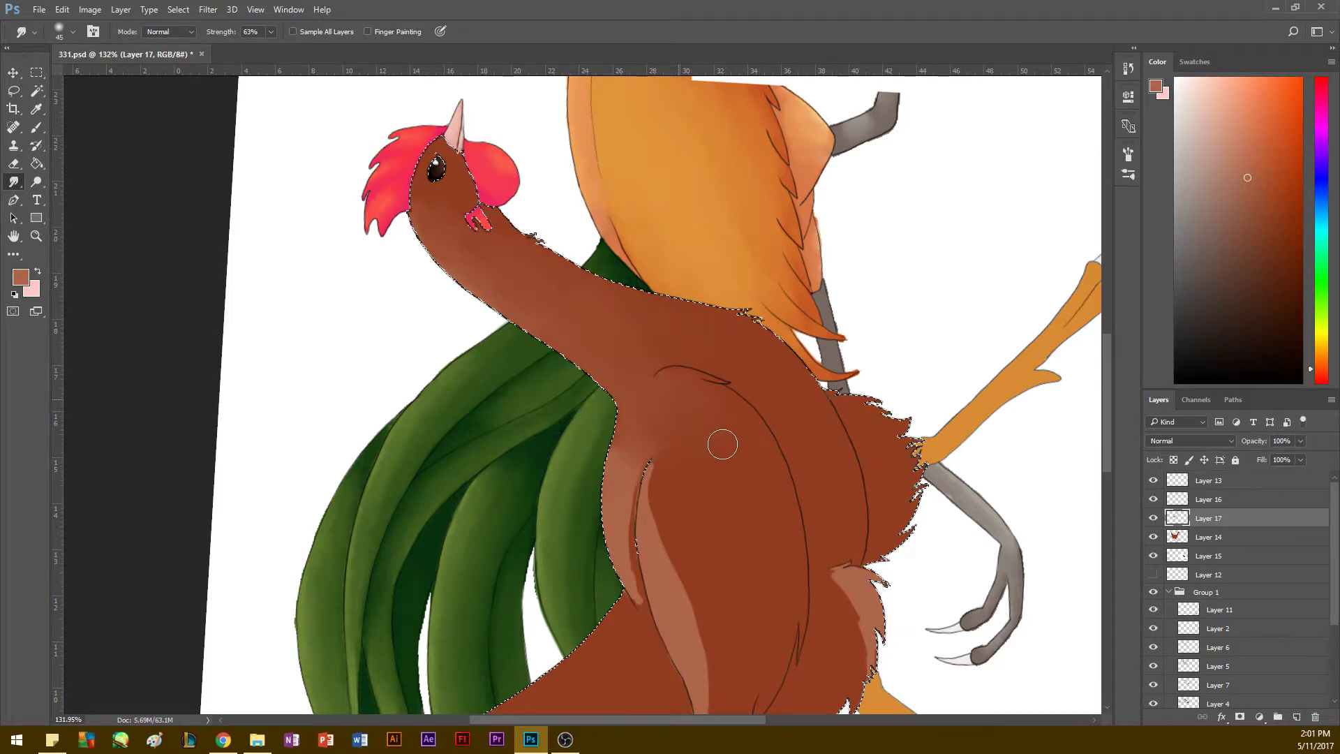
mouse_move(634, 446)
left_mouse_down()
mouse_move(617, 557)
mouse_move(631, 610)
mouse_move(619, 578)
mouse_move(628, 408)
mouse_move(607, 565)
mouse_move(632, 430)
mouse_move(565, 260)
mouse_move(630, 389)
left_mouse_up()
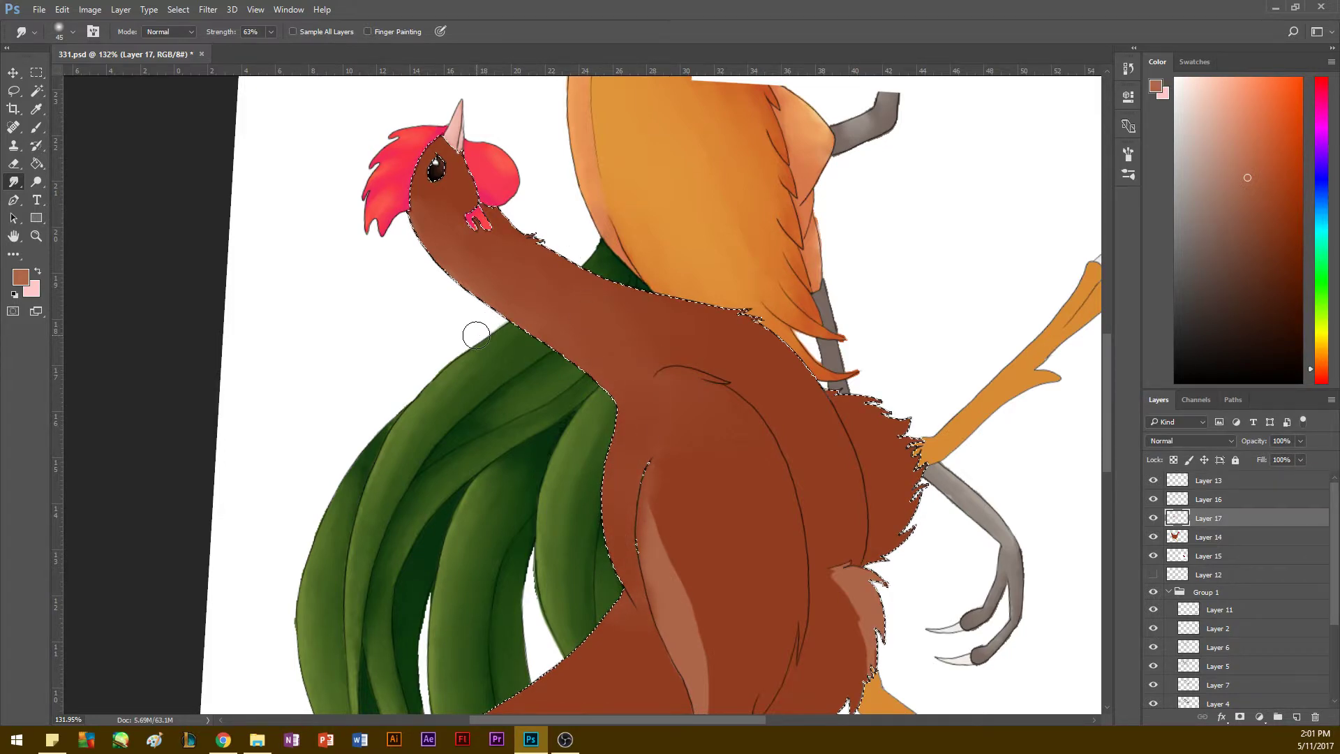
Step: Smudge the light brown highlight along the upper edge of the hen's wing into the middle of the wing
key("h")
scroll(503, 363, "down", 3)
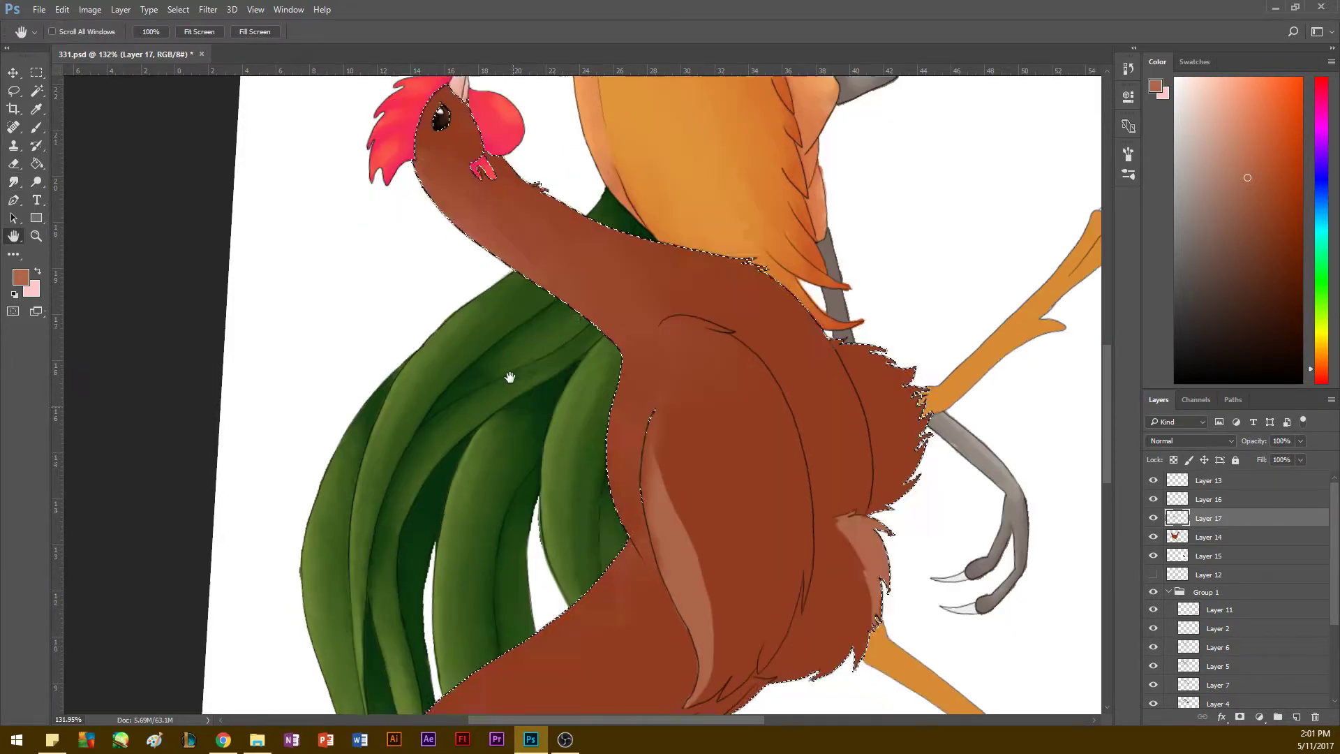
left_click(21, 187)
mouse_move(652, 379)
left_mouse_down()
mouse_move(716, 545)
mouse_move(663, 405)
mouse_move(712, 586)
mouse_move(684, 639)
left_mouse_up()
left_click_drag(649, 455, 695, 580)
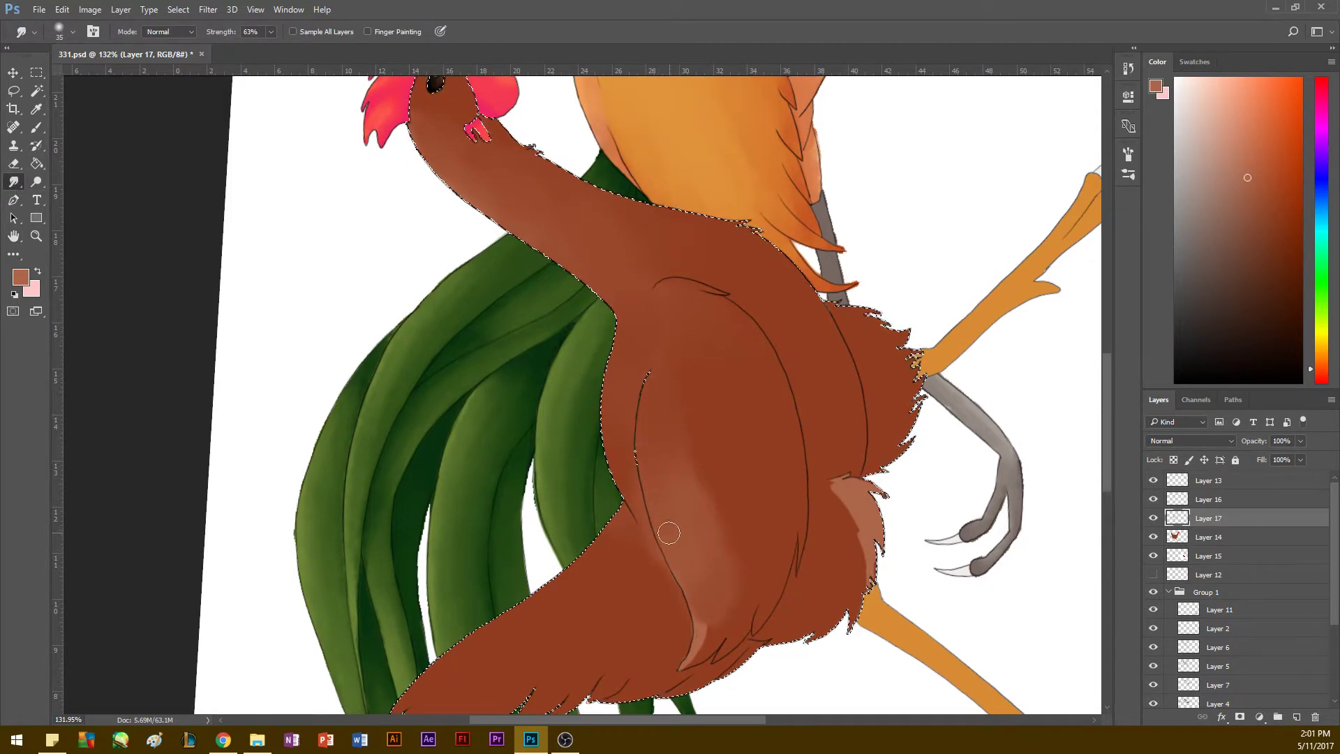
Step: Blend the highlight at the pointed tip of the wing with a smaller Smudge brush, and soften the rest of the wing with a larger one
key("bracketleft")
key("bracketleft")
key("bracketleft")
key("bracketleft")
key("bracketleft")
left_click_drag(620, 518, 632, 566)
left_click_drag(699, 617, 687, 665)
left_click_drag(717, 592, 692, 656)
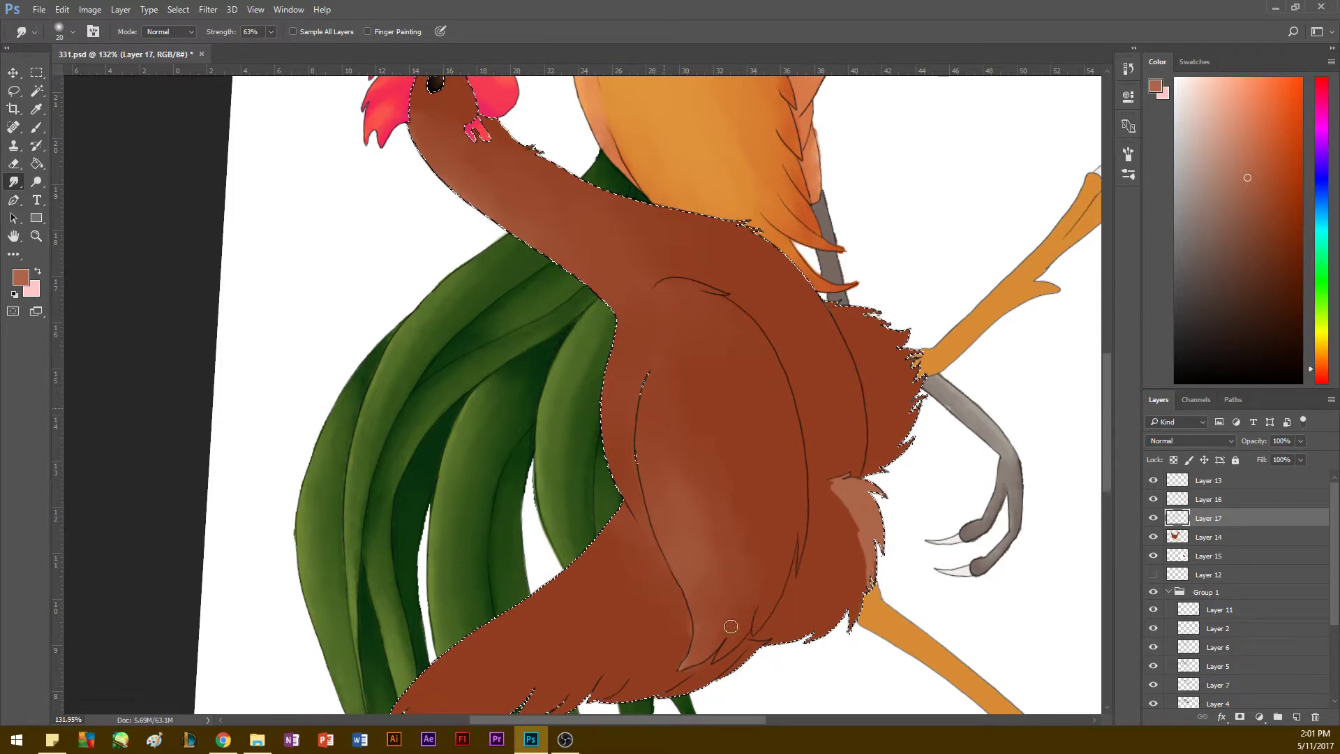
key("bracketright")
key("bracketright")
key("bracketright")
key("bracketright")
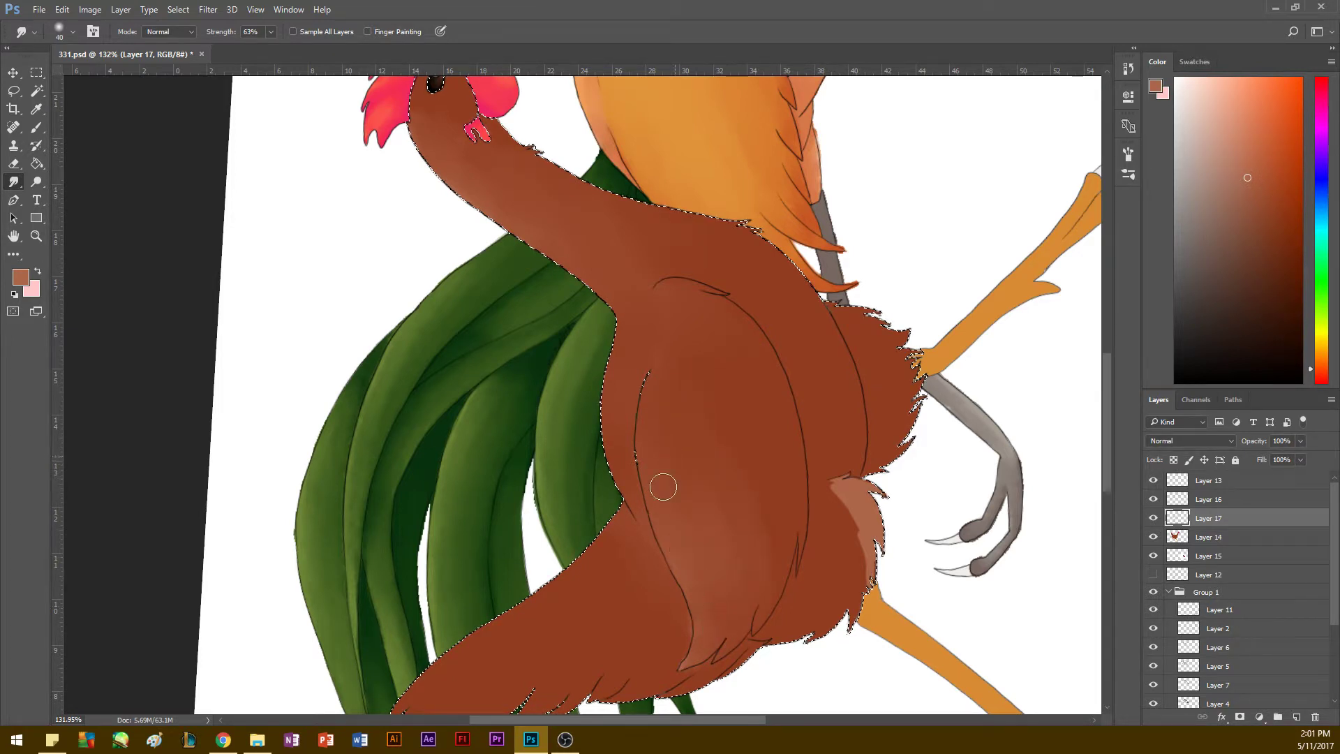
Step: Smudge the light brown highlight on the ragged feathers between the hen's orange legs into the surrounding brown
key("e")
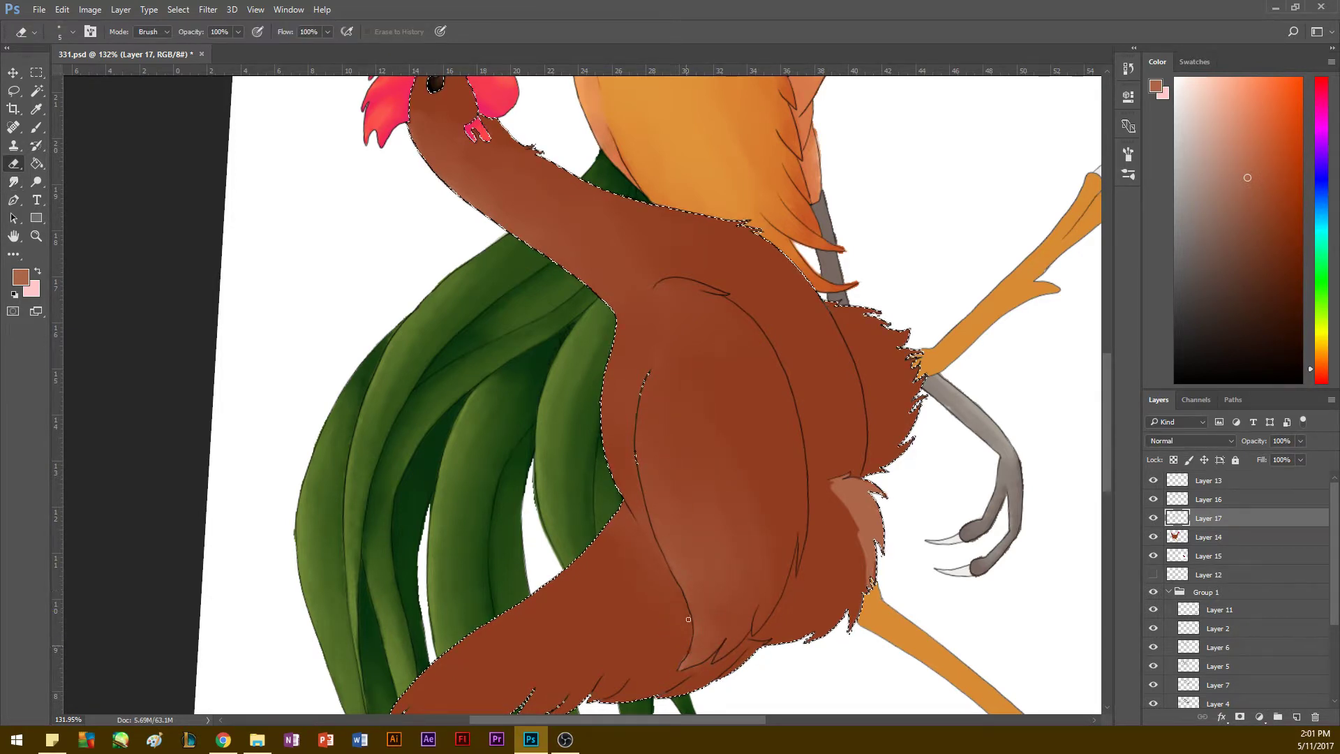
key("r")
left_click_drag(258, 484, 642, 283)
key("h")
left_click_drag(335, 416, 447, 425)
key("e")
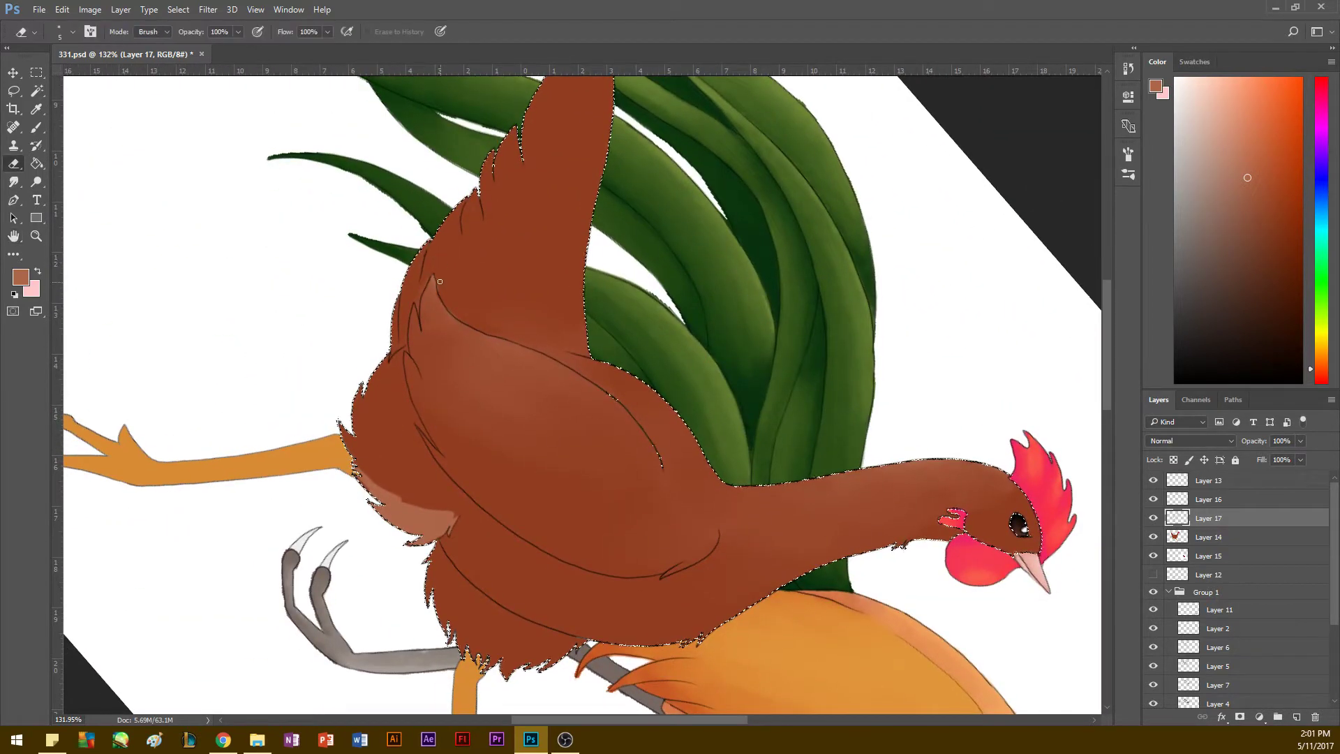
left_click(14, 184)
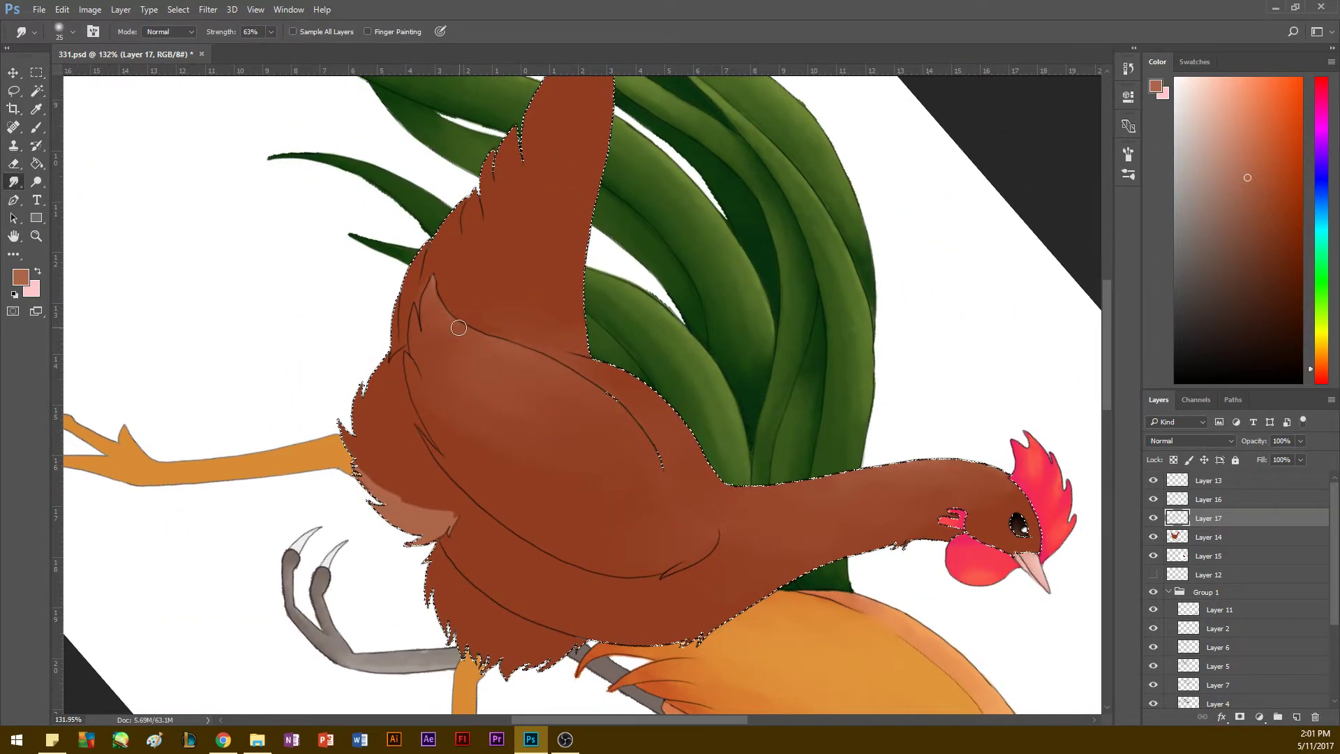
key("bracketleft")
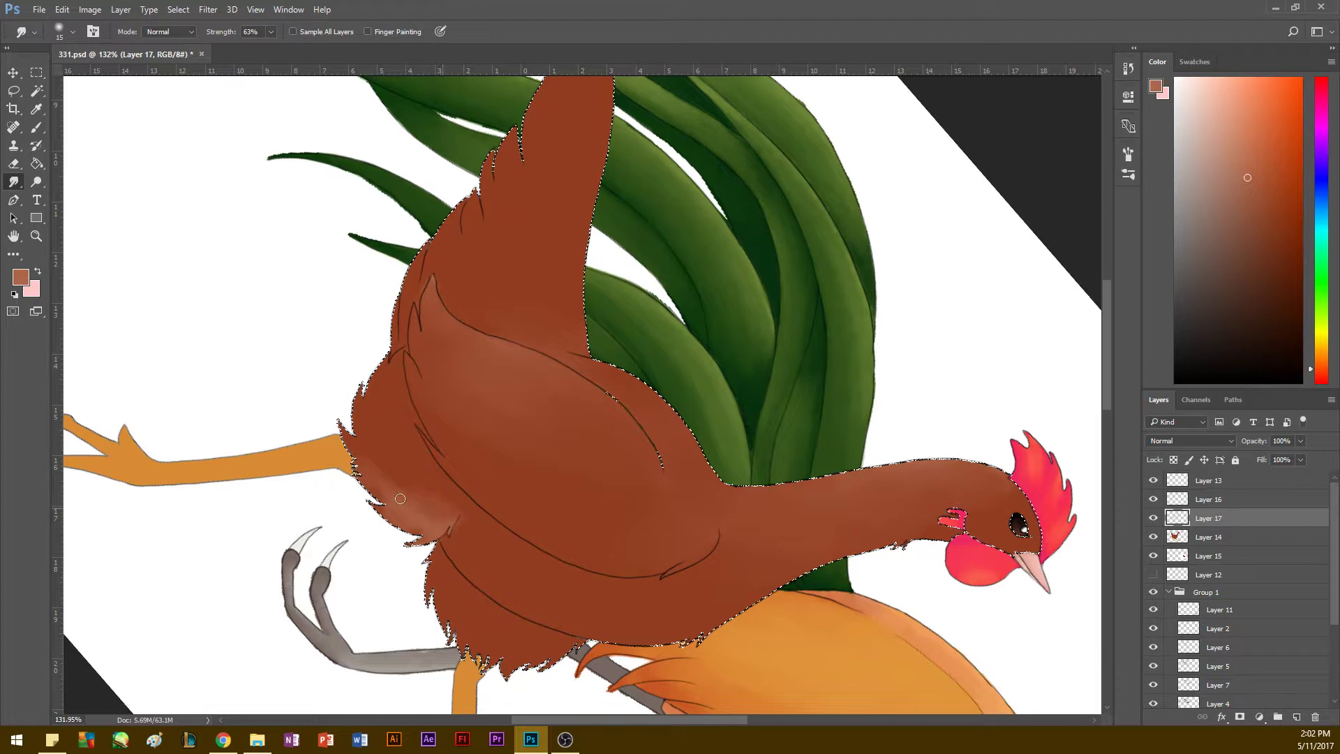
key("bracketright")
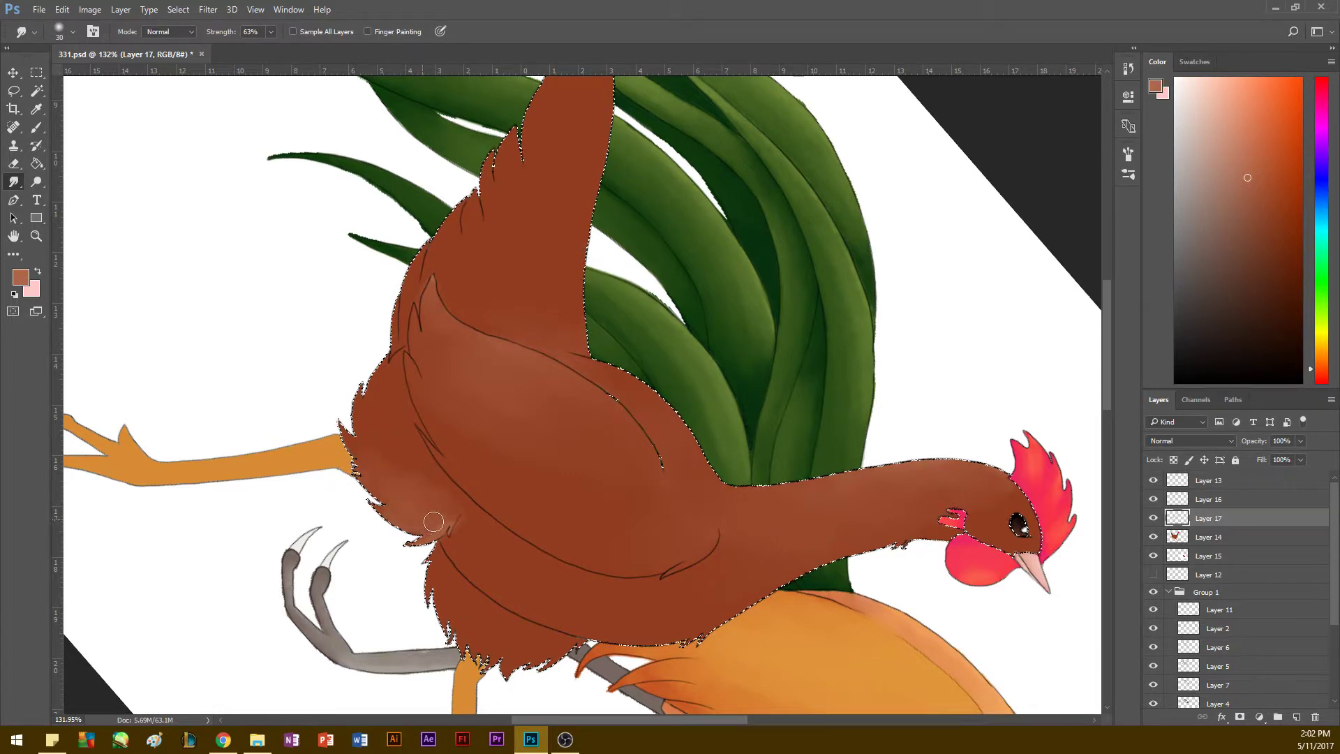
key("e")
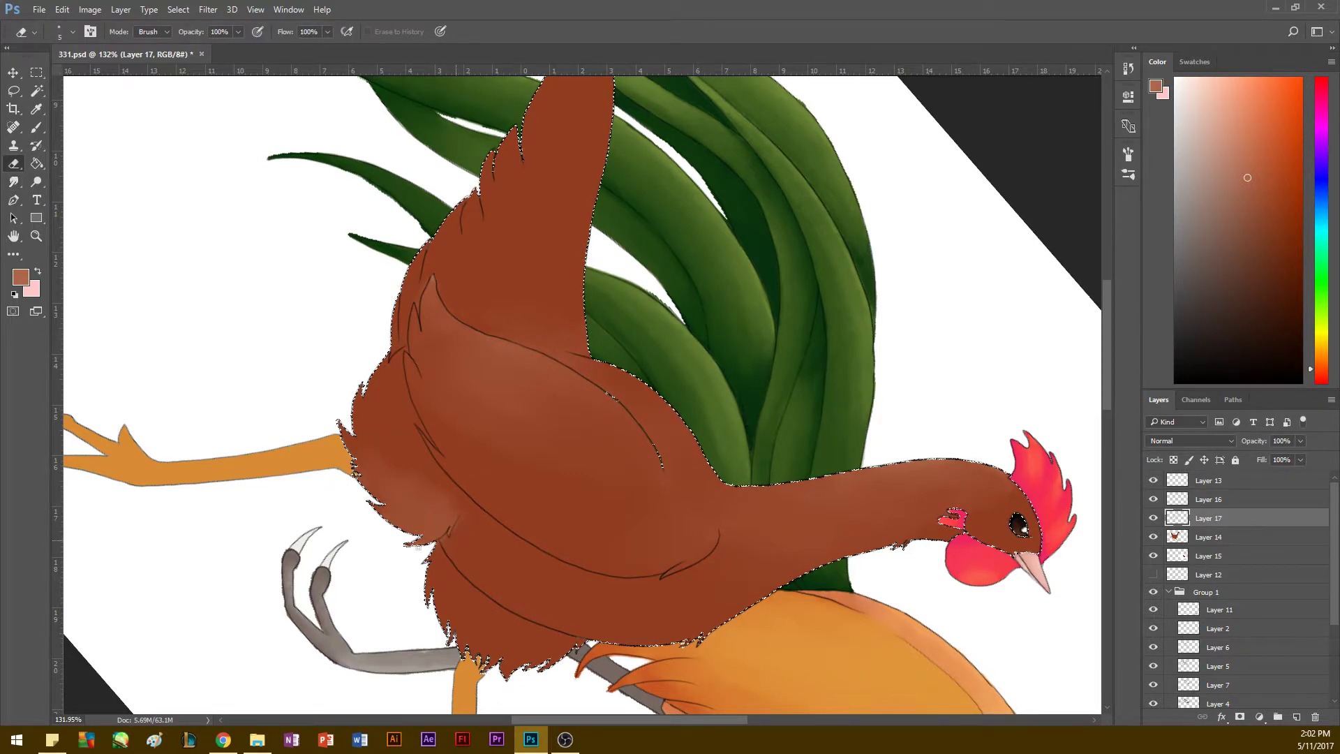
Step: Mix a darker reddish brown from the hen's body colour and paint a shadow below the head and down the front of the neck and chest
key("r")
left_click_drag(269, 493, 548, 646)
key("space")
left_click_drag(368, 432, 396, 504)
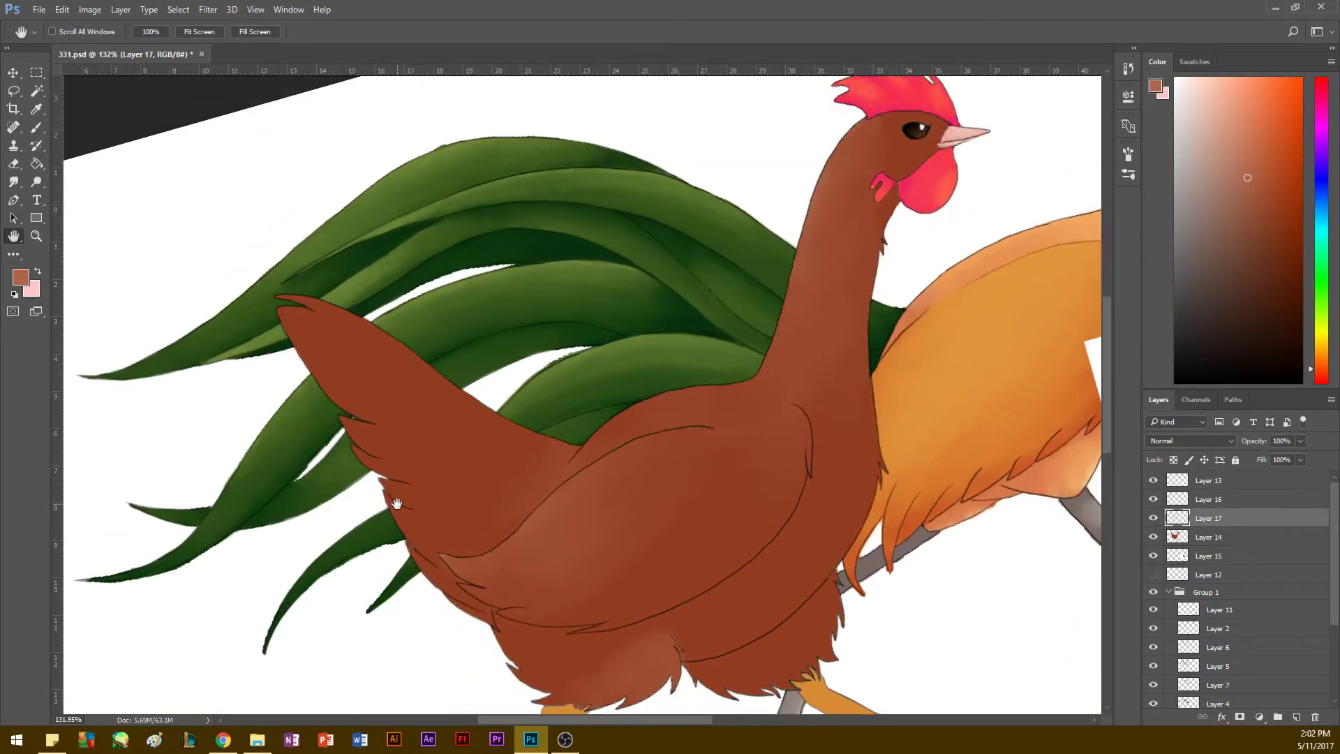
key("i")
left_click(464, 484)
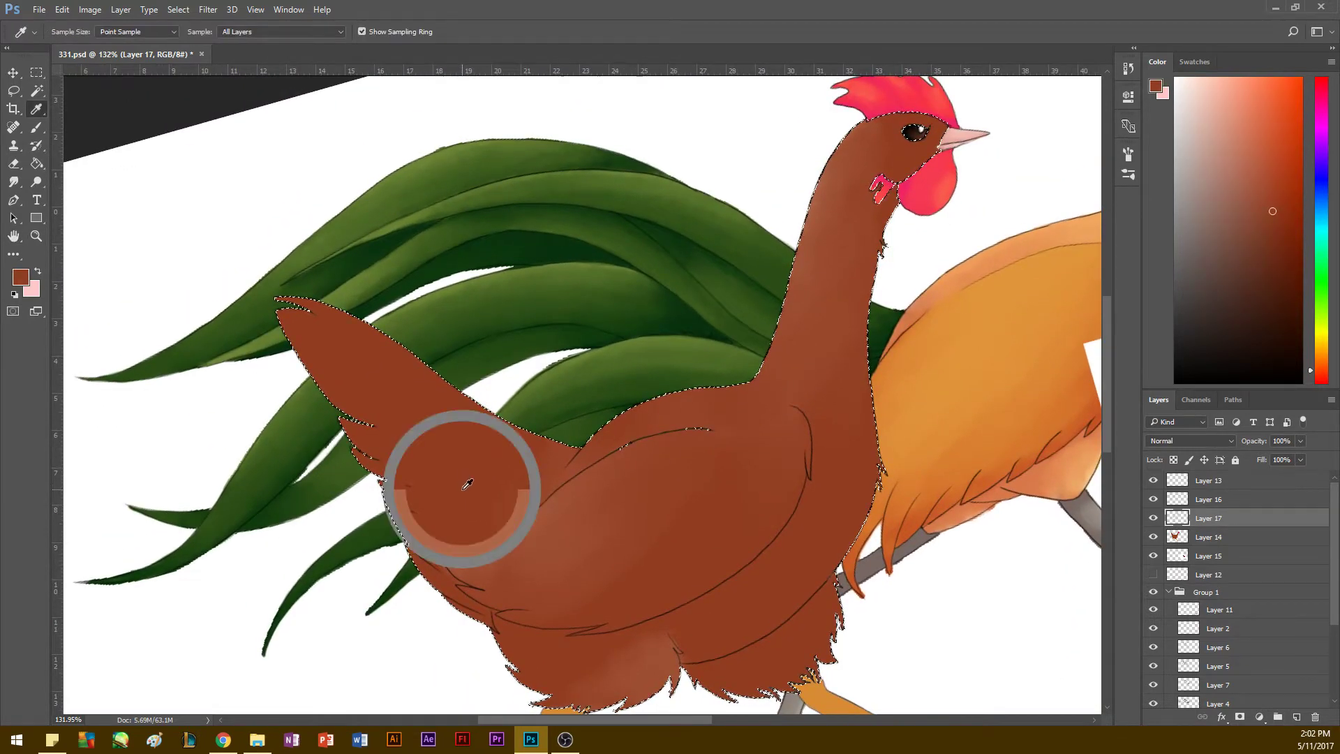
left_click(1318, 375)
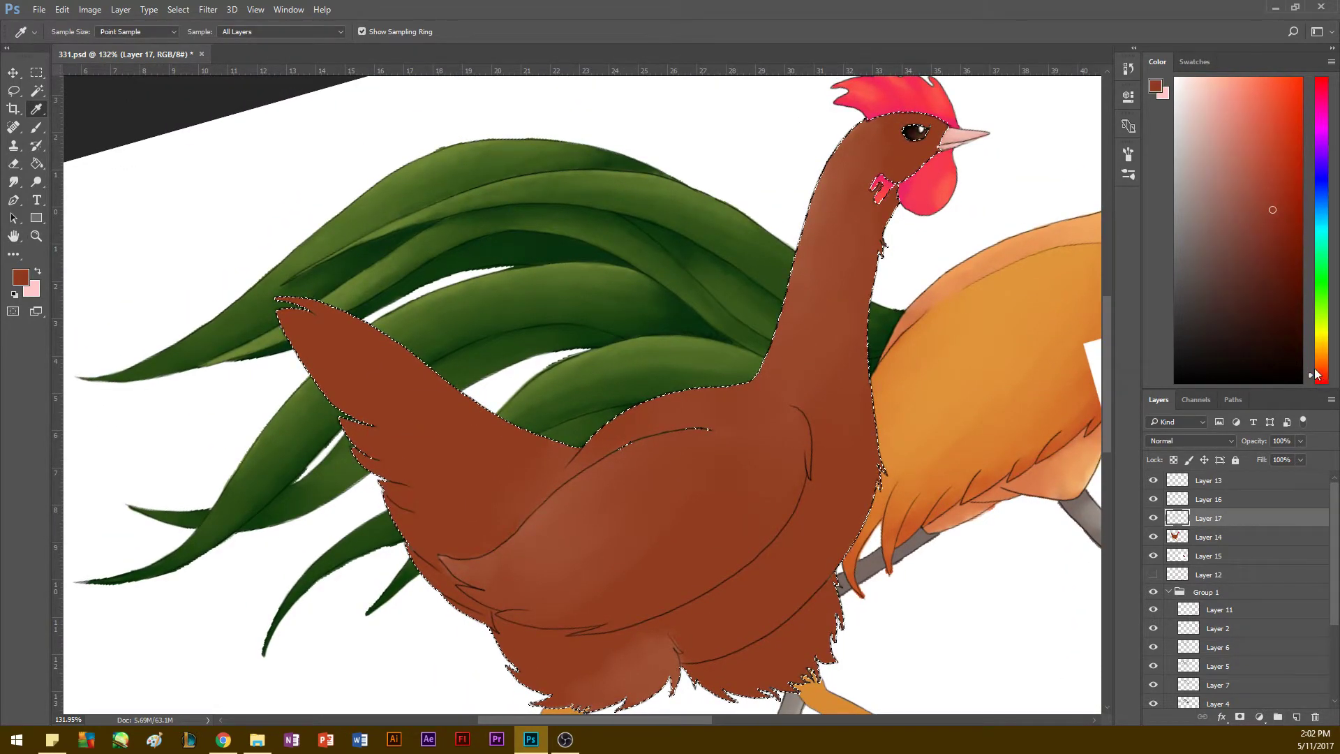
left_click(1280, 234)
key("b")
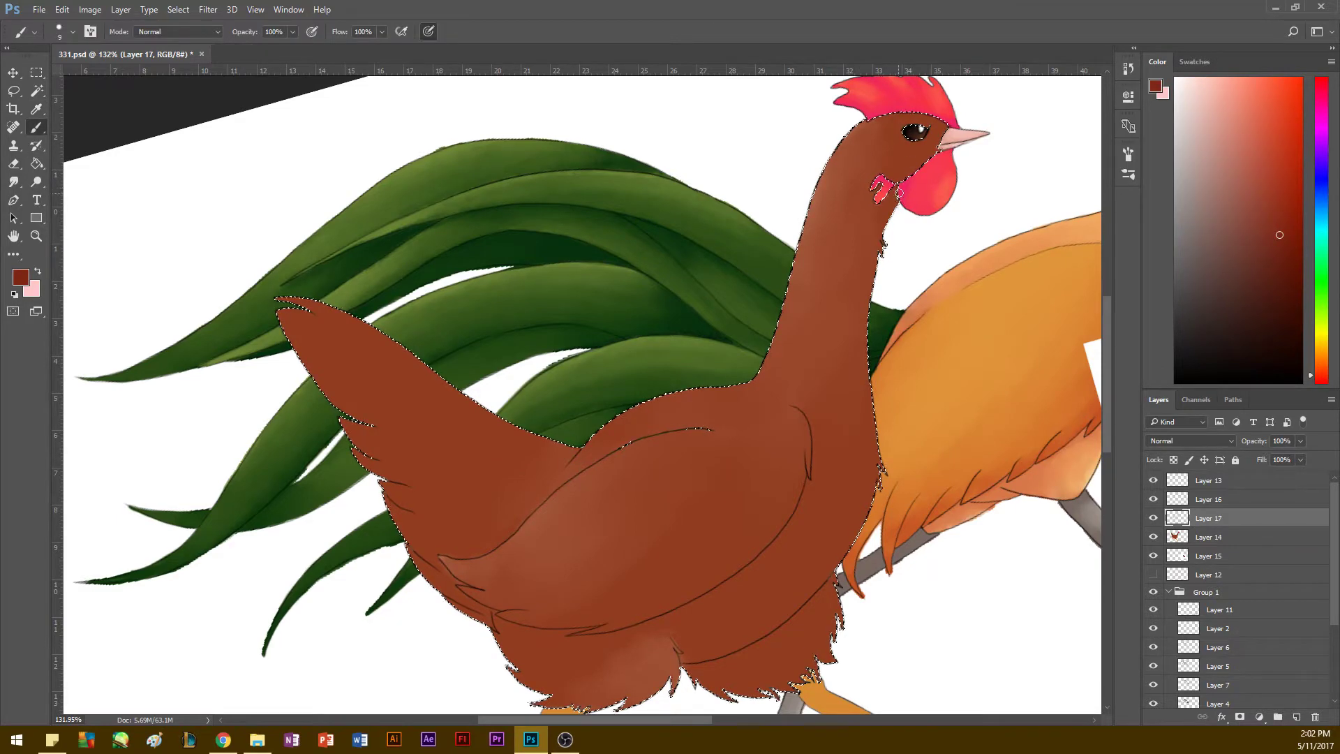
left_click_drag(900, 193, 874, 268)
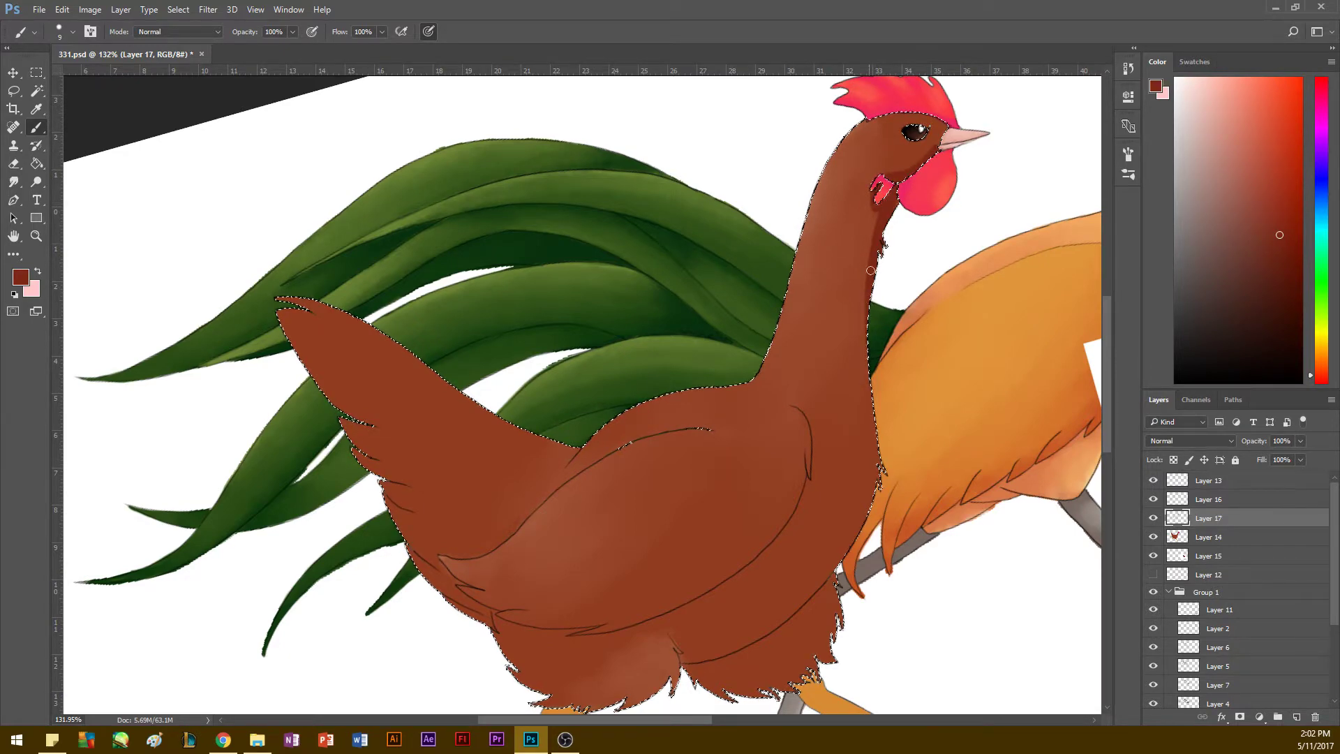
left_click_drag(867, 318, 868, 404)
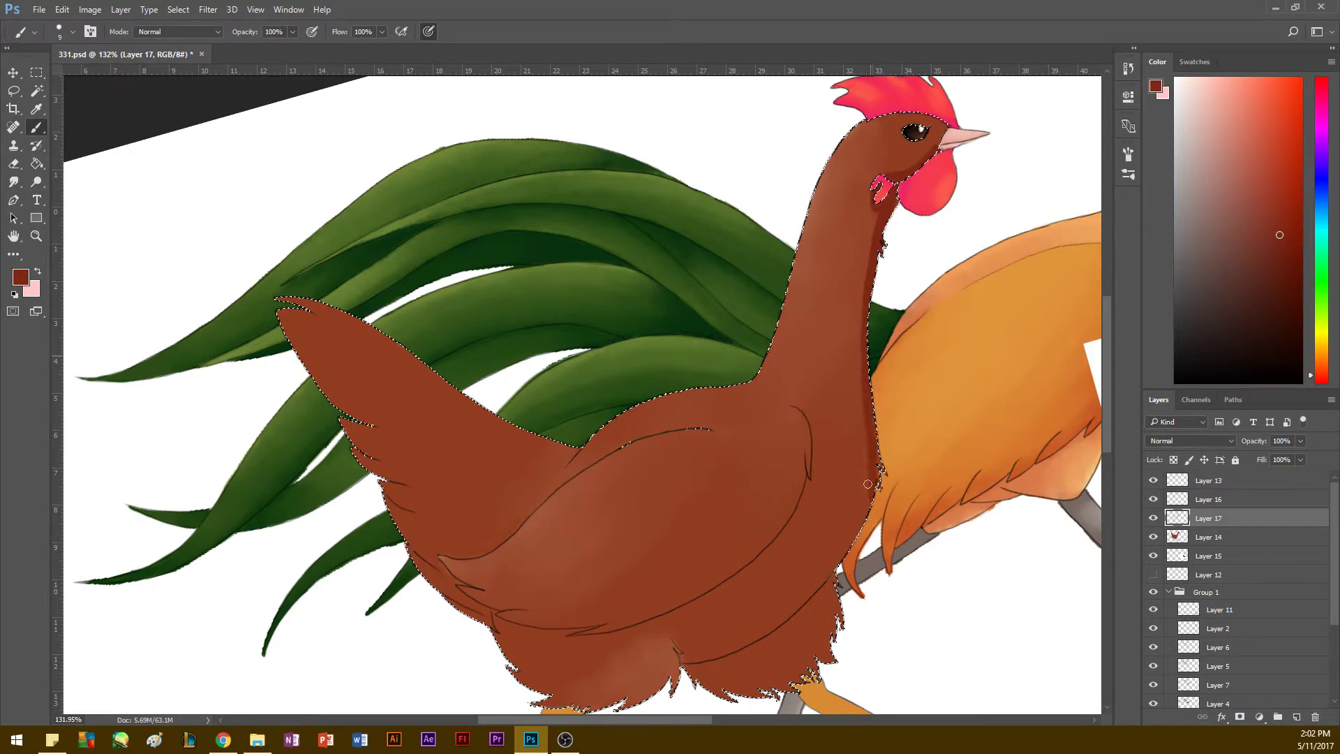
Step: Paint a dark reddish-brown shadow just outside the front and lower outline of the hen's wing with a slightly smaller brush
key("r")
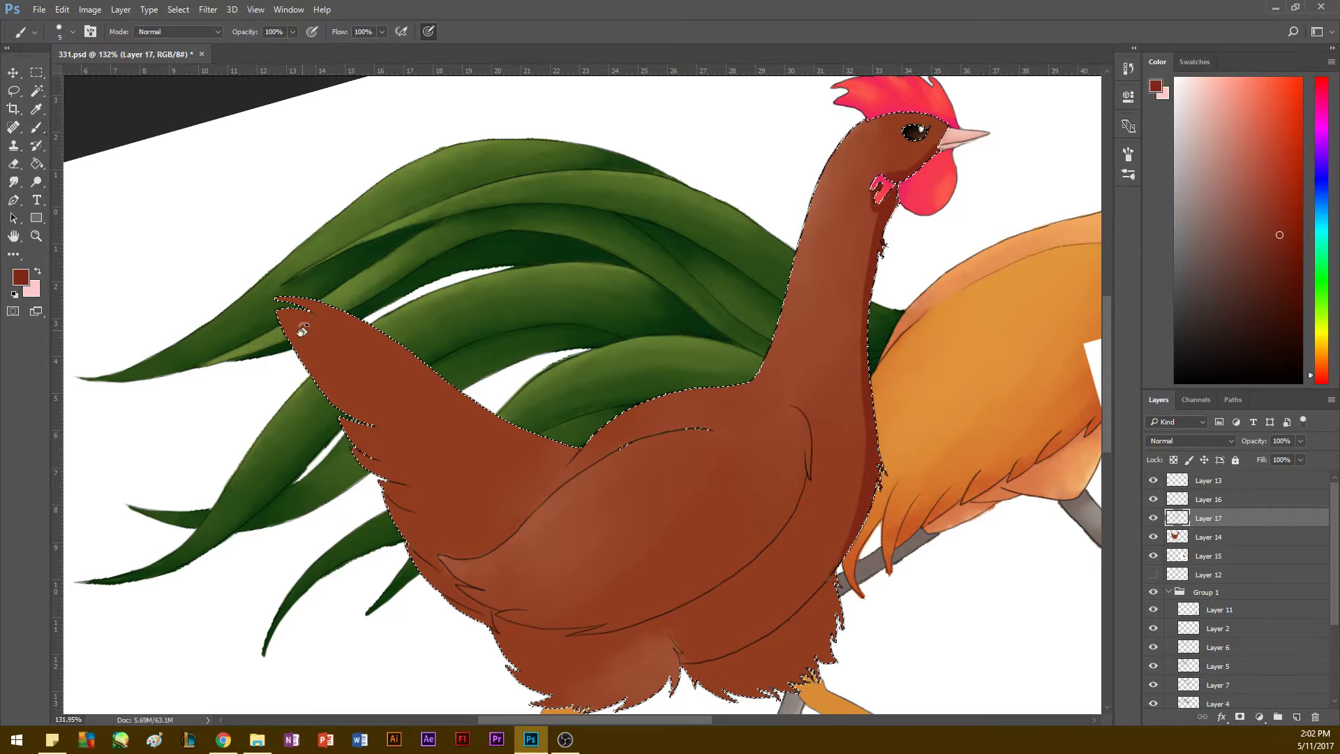
mouse_move(300, 384)
left_mouse_down()
mouse_move(302, 466)
mouse_move(378, 566)
left_mouse_up()
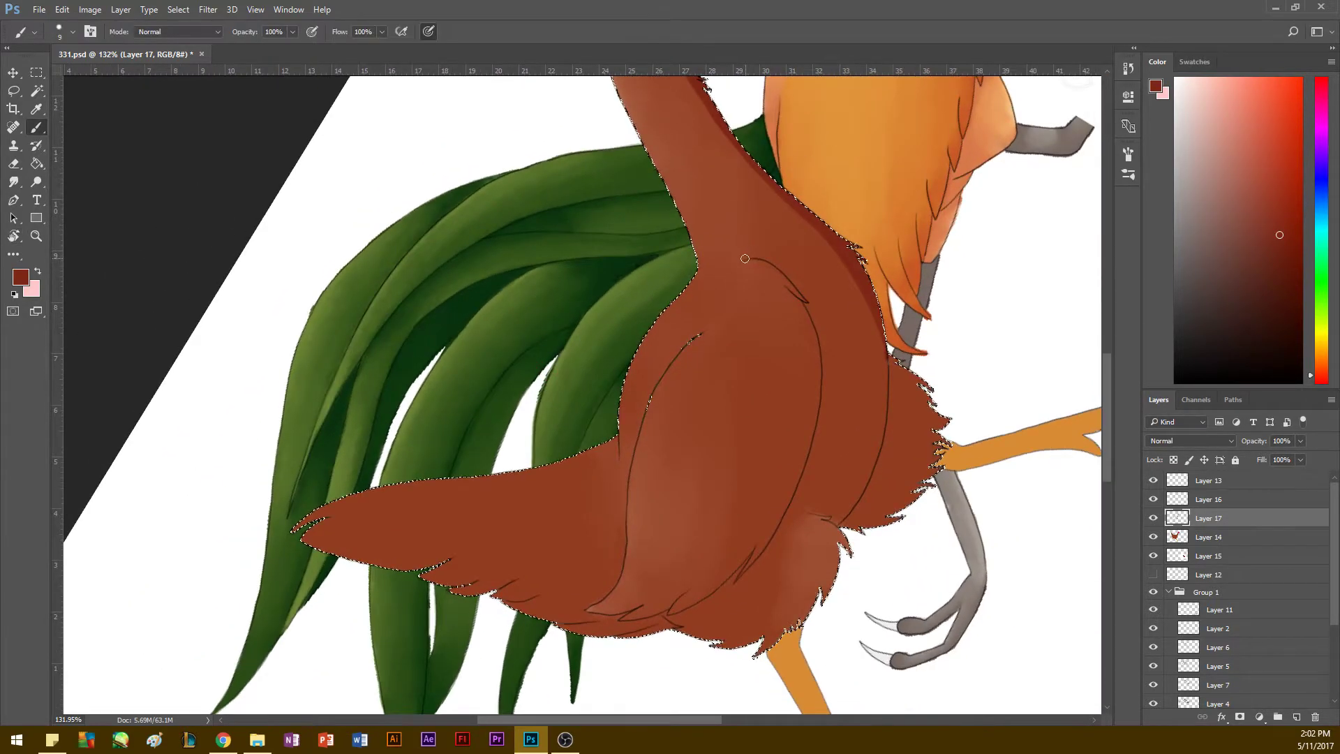
mouse_move(777, 258)
left_mouse_down()
mouse_move(743, 258)
mouse_move(779, 263)
mouse_move(764, 263)
mouse_move(809, 300)
mouse_move(787, 265)
mouse_move(818, 303)
mouse_move(785, 260)
mouse_move(834, 315)
mouse_move(800, 302)
mouse_move(824, 321)
mouse_move(805, 305)
mouse_move(830, 423)
left_mouse_up()
key("bracketleft")
left_click_drag(814, 307, 825, 439)
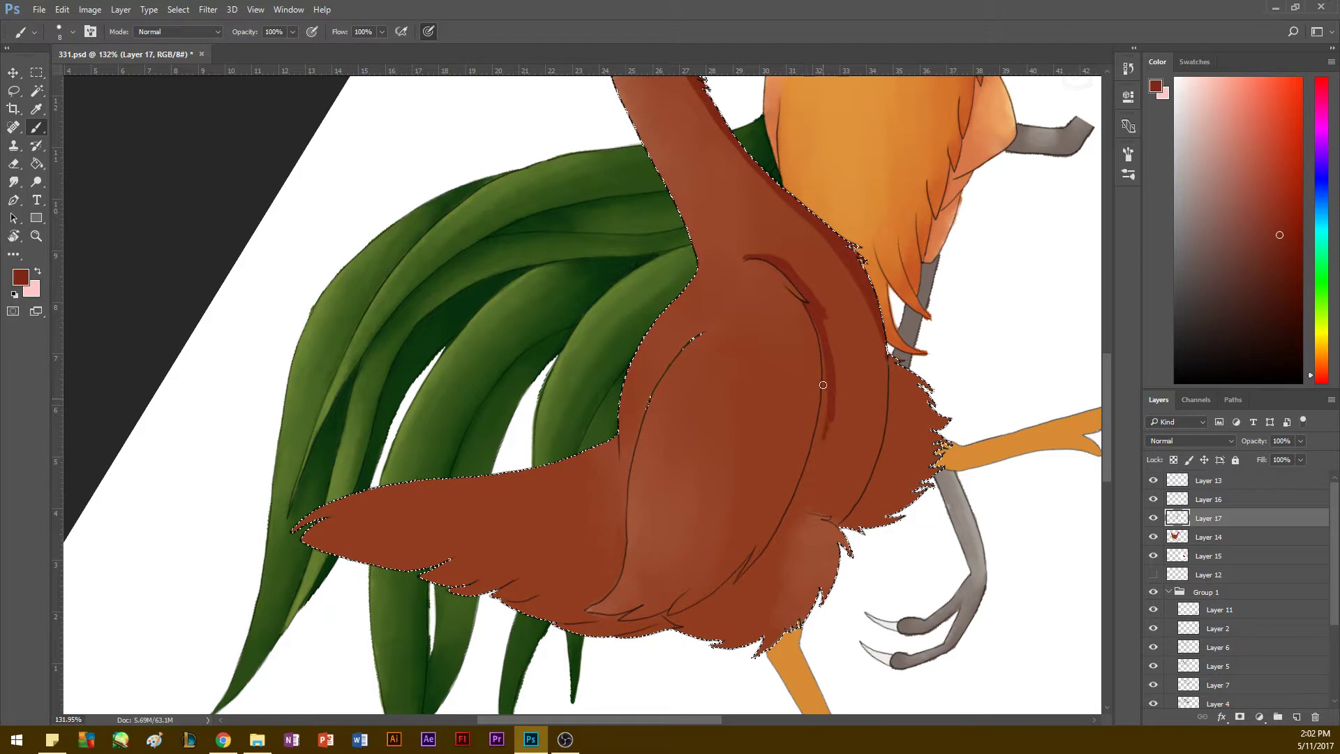
left_click_drag(825, 392, 828, 427)
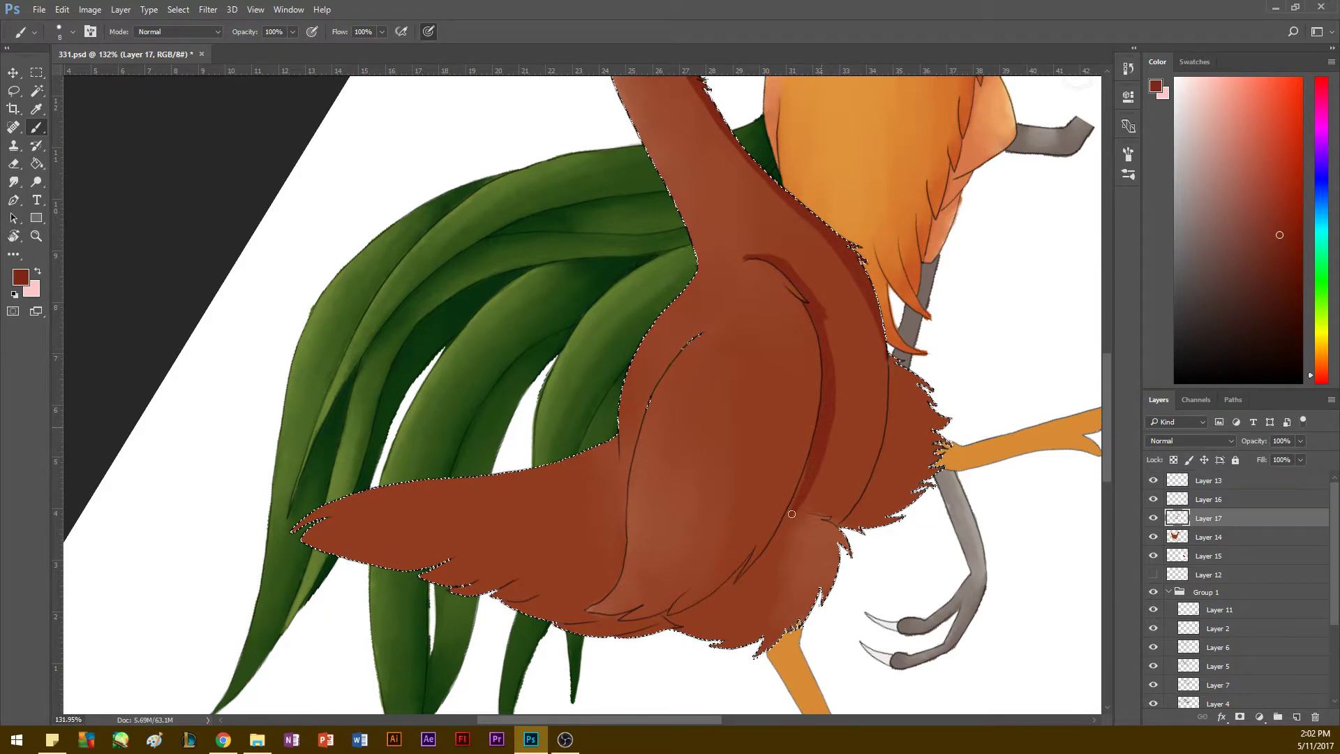
left_click_drag(792, 513, 763, 554)
Step: Extend the dark shadow past the wing's feather tips and along the hen's lower rear edge beneath the tail
key("r")
left_click_drag(290, 286, 418, 525)
key("space")
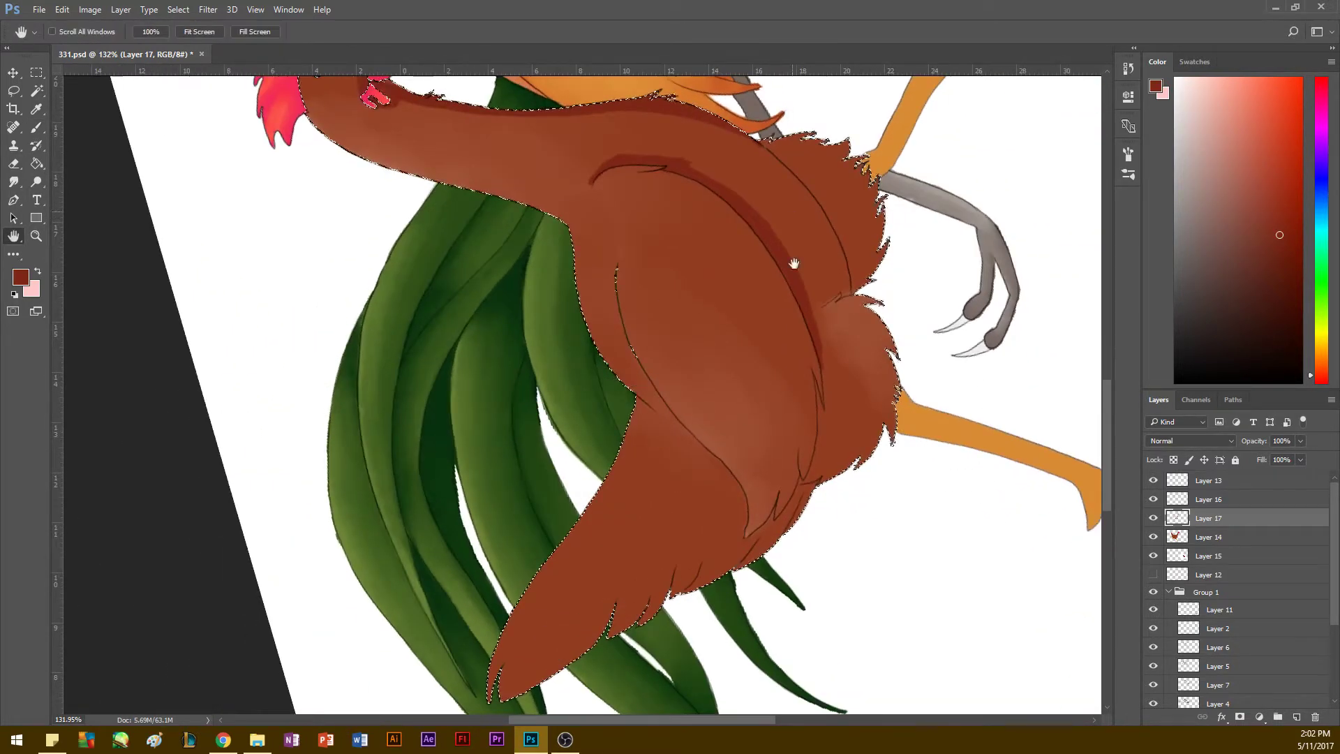
key("b")
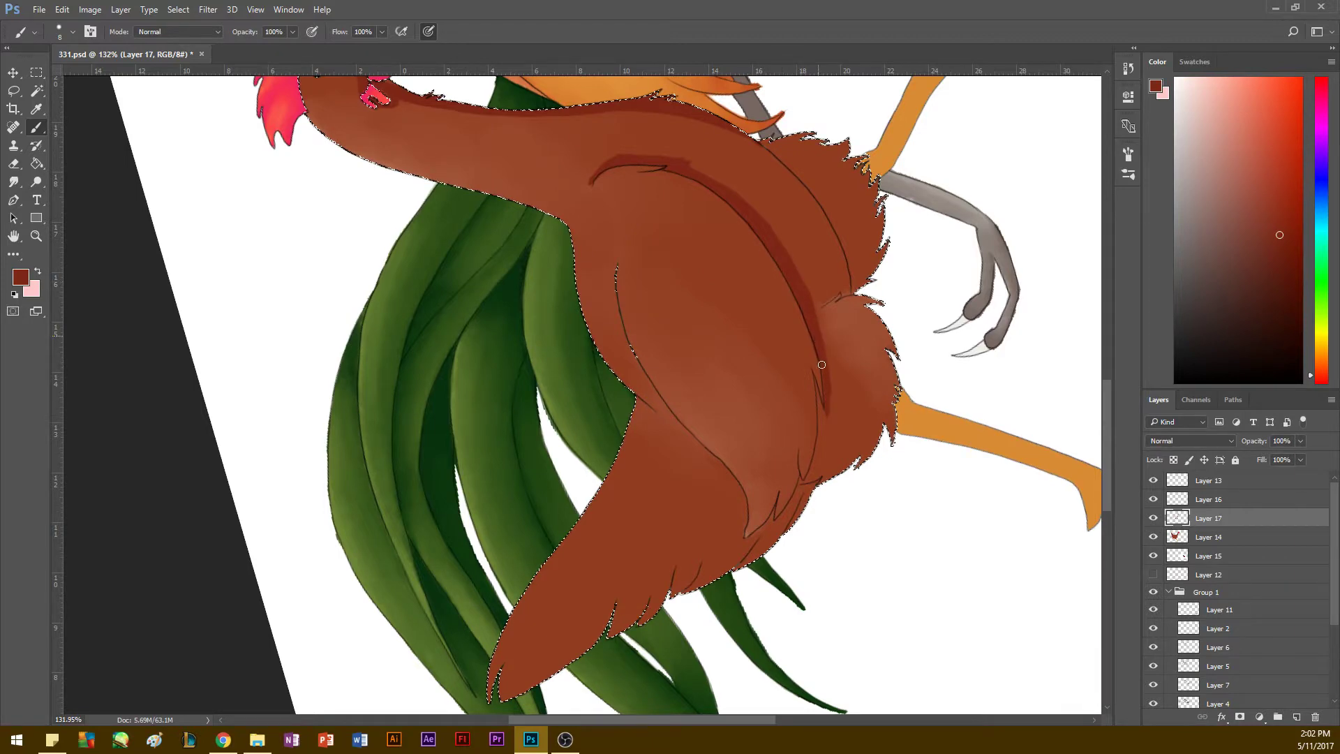
mouse_move(818, 374)
left_mouse_down()
mouse_move(819, 448)
mouse_move(818, 390)
mouse_move(796, 483)
mouse_move(814, 473)
mouse_move(825, 413)
mouse_move(813, 479)
mouse_move(861, 459)
mouse_move(808, 480)
mouse_move(795, 515)
mouse_move(813, 486)
mouse_move(772, 526)
left_mouse_up()
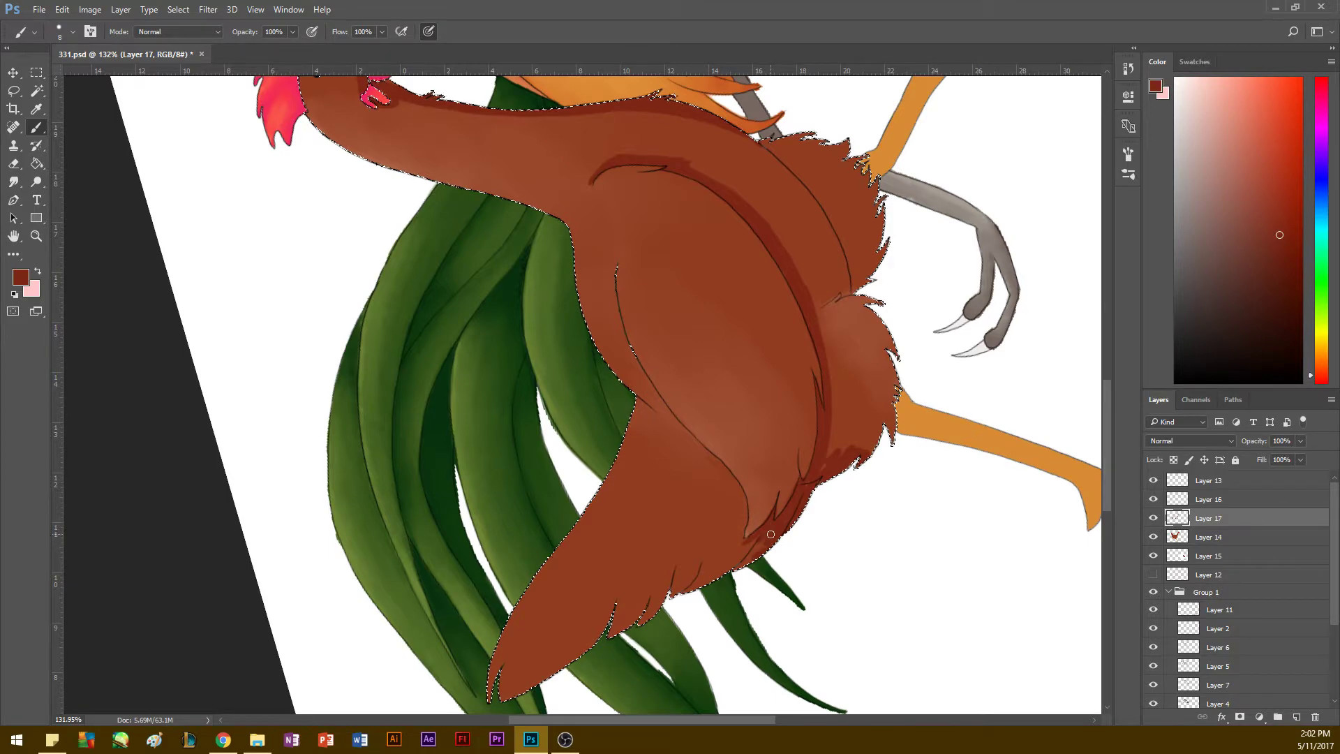
Step: Paint a dark reddish-brown shadow over the ragged thigh feathers above the hen's front orange leg
key("r")
mouse_move(270, 391)
left_mouse_down()
mouse_move(424, 169)
mouse_move(523, 164)
left_mouse_up()
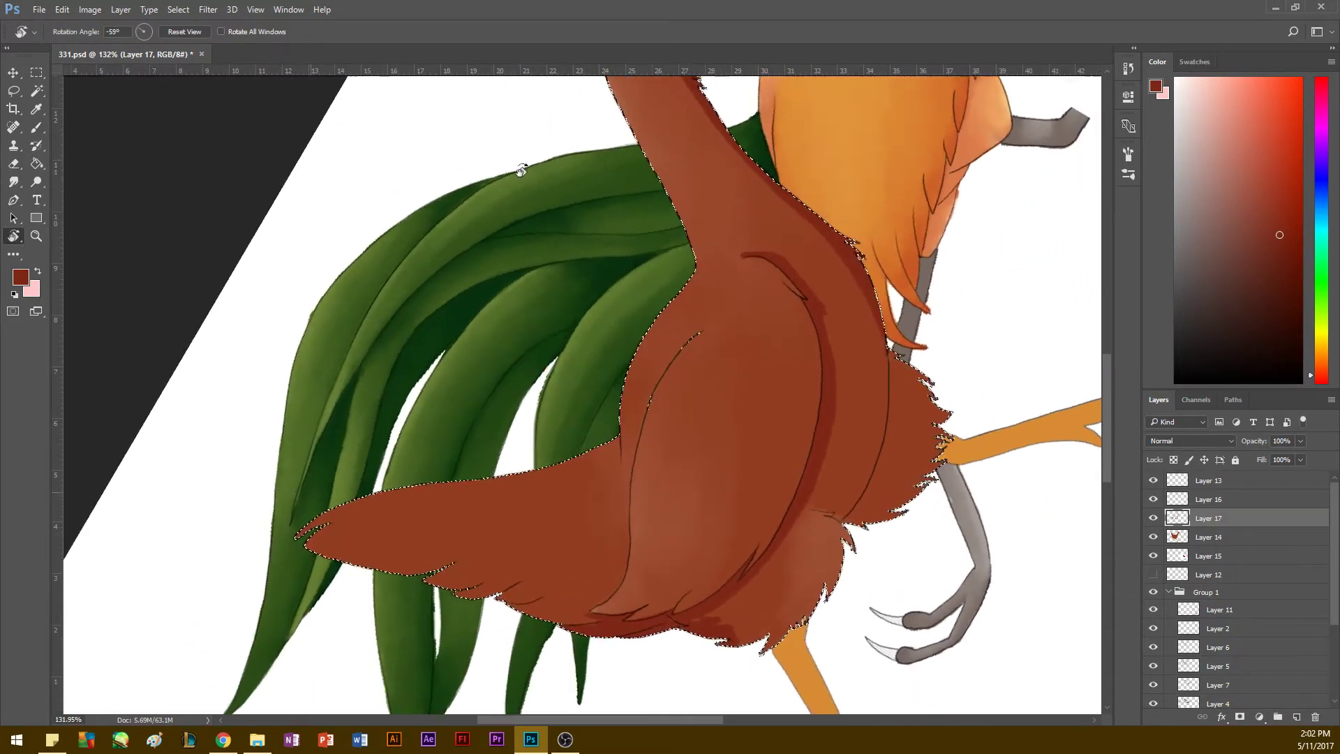
key("b")
mouse_move(893, 359)
left_mouse_down()
mouse_move(886, 455)
mouse_move(890, 397)
mouse_move(848, 520)
mouse_move(893, 419)
mouse_move(848, 520)
left_mouse_up()
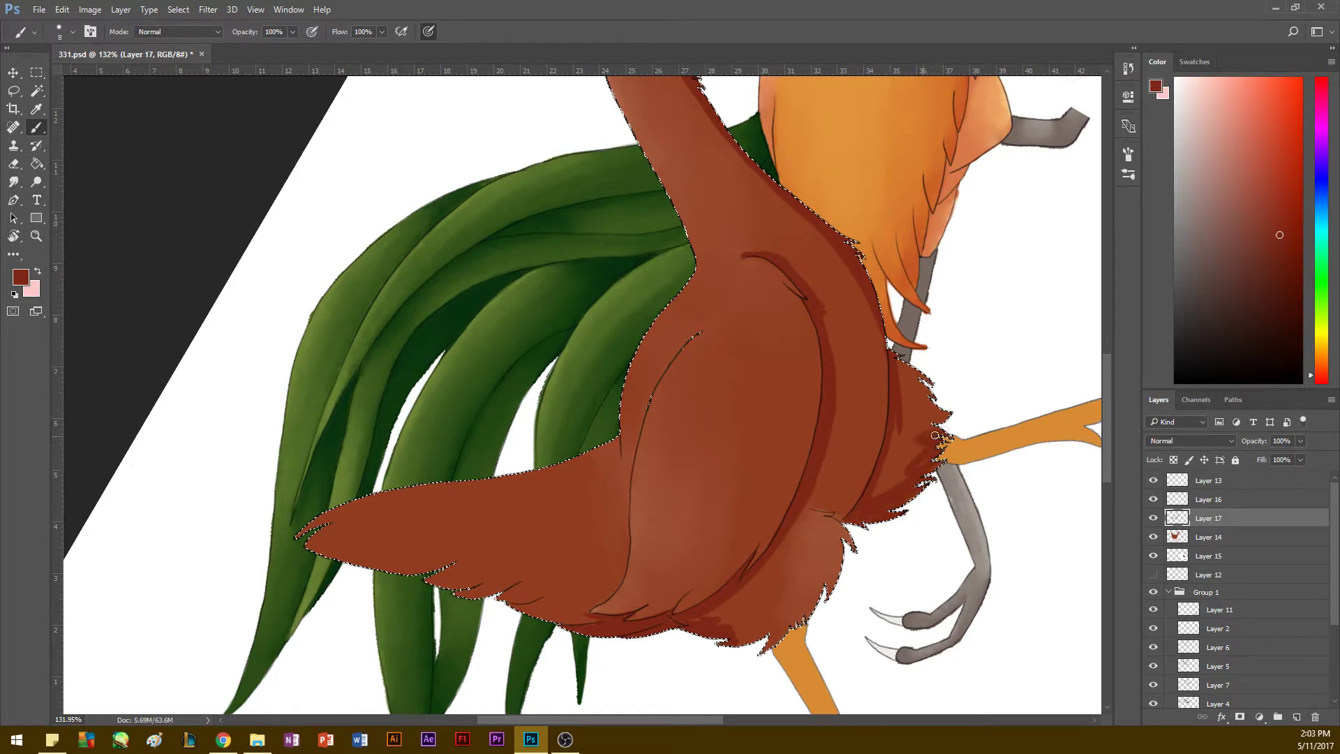
Step: Extend the dark reddish-brown shadow up the hen's rear edge onto the small feathers at the base of the tail
key("r")
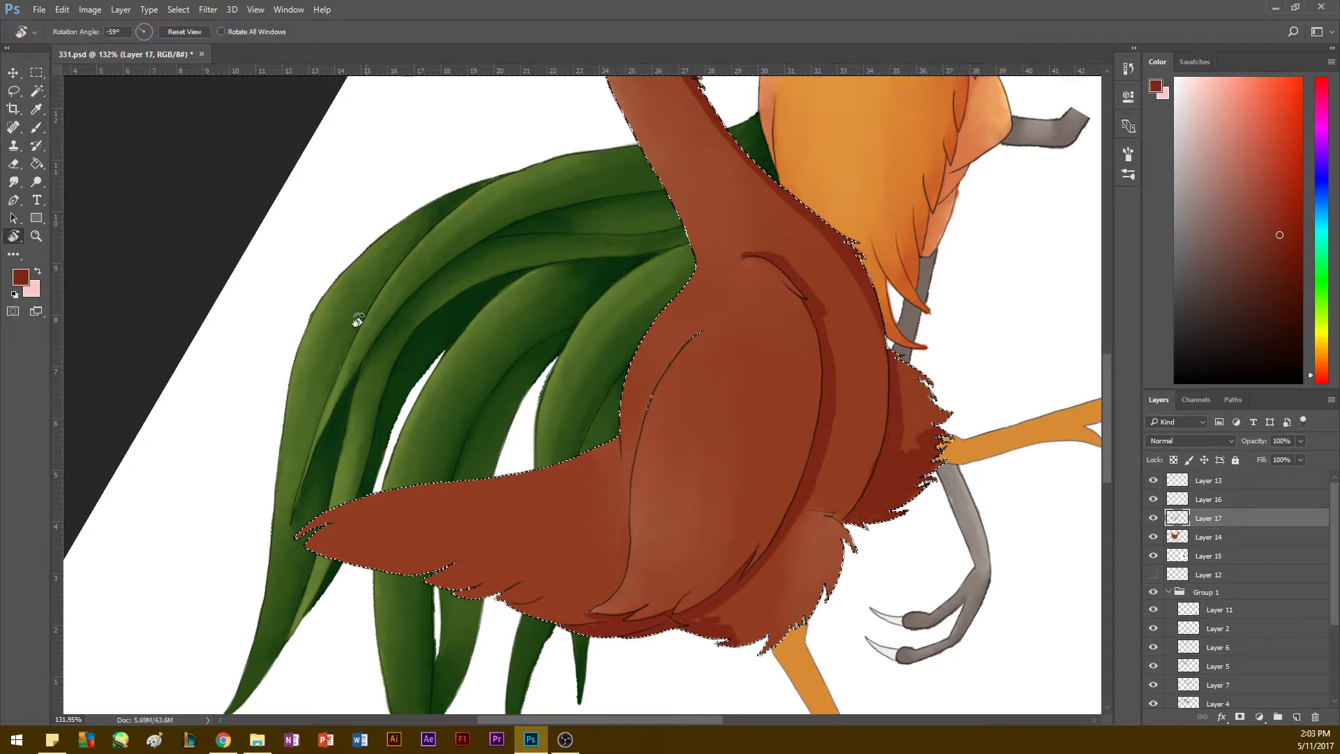
mouse_move(353, 311)
left_mouse_down()
mouse_move(337, 218)
mouse_move(492, 171)
left_mouse_up()
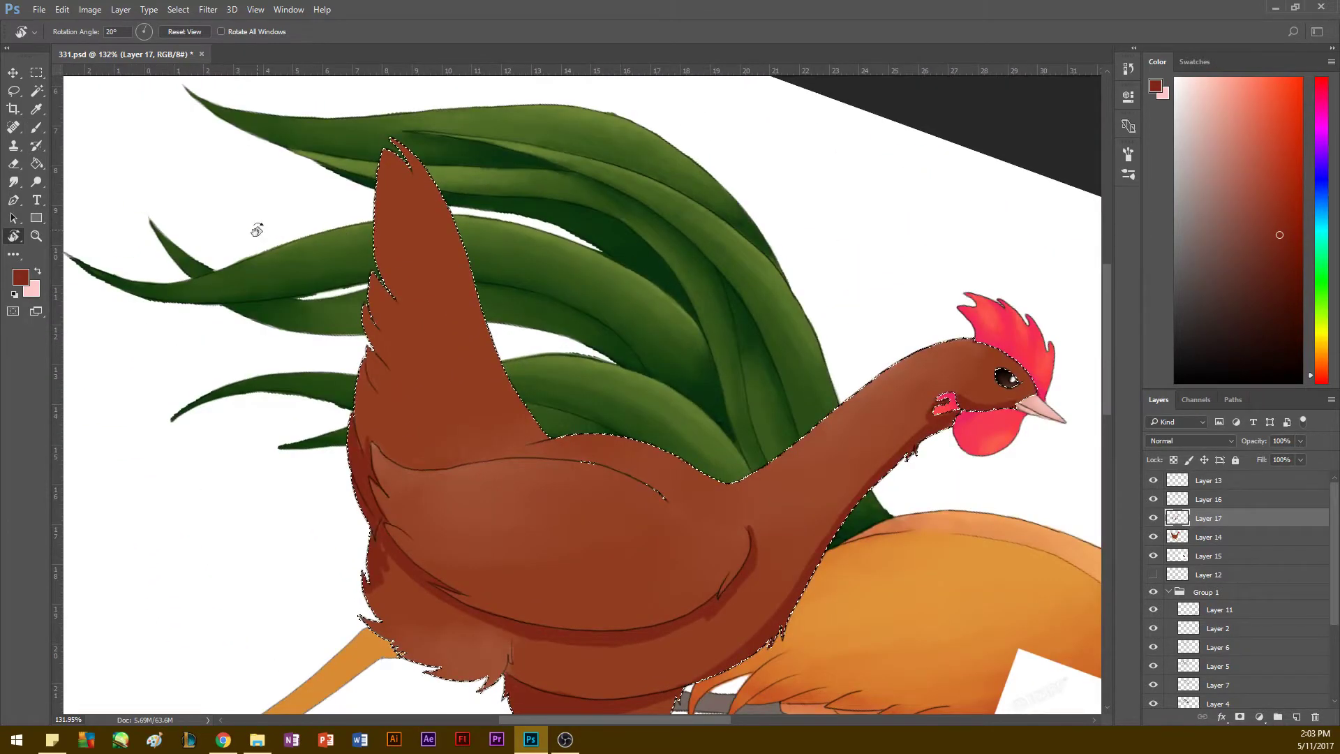
key("b")
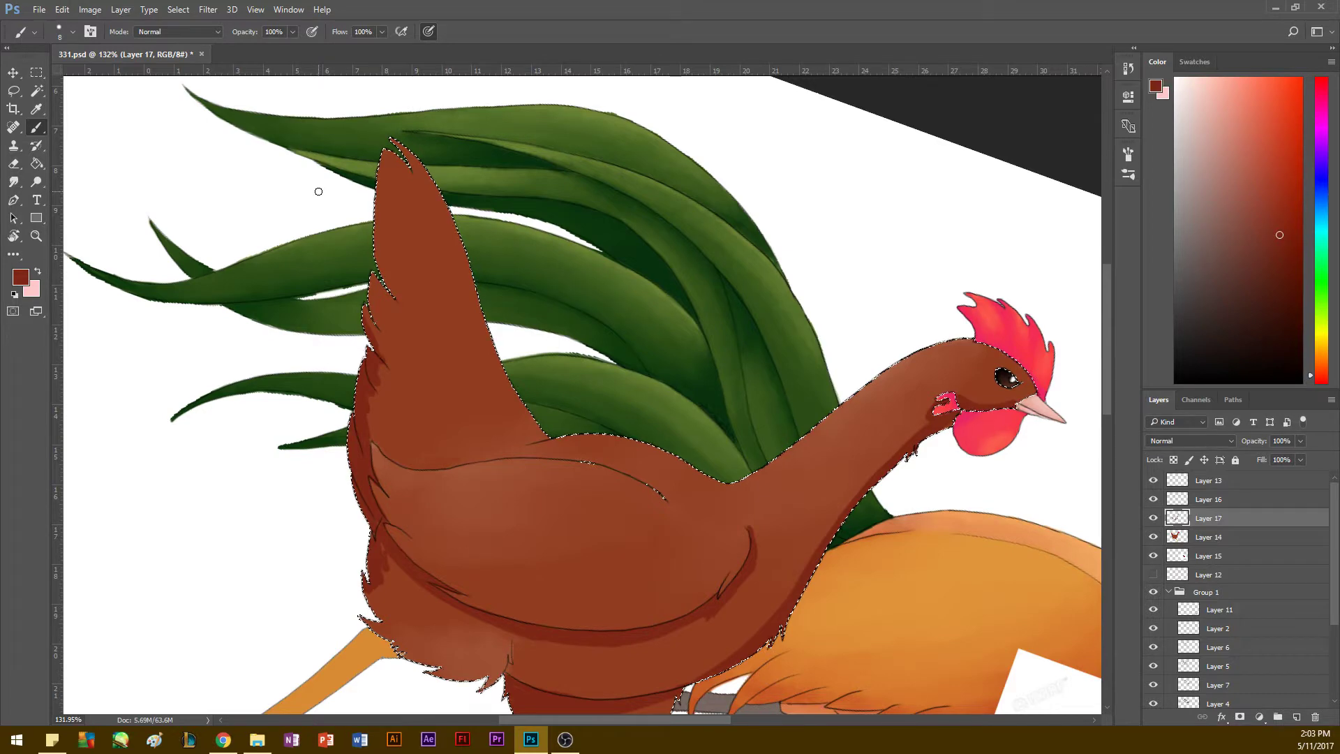
Step: Smudge the dark shadow below the hen's head and down the front of the neck and chest into the surrounding brown
key("space")
left_click_drag(398, 442, 292, 306)
left_click(13, 181)
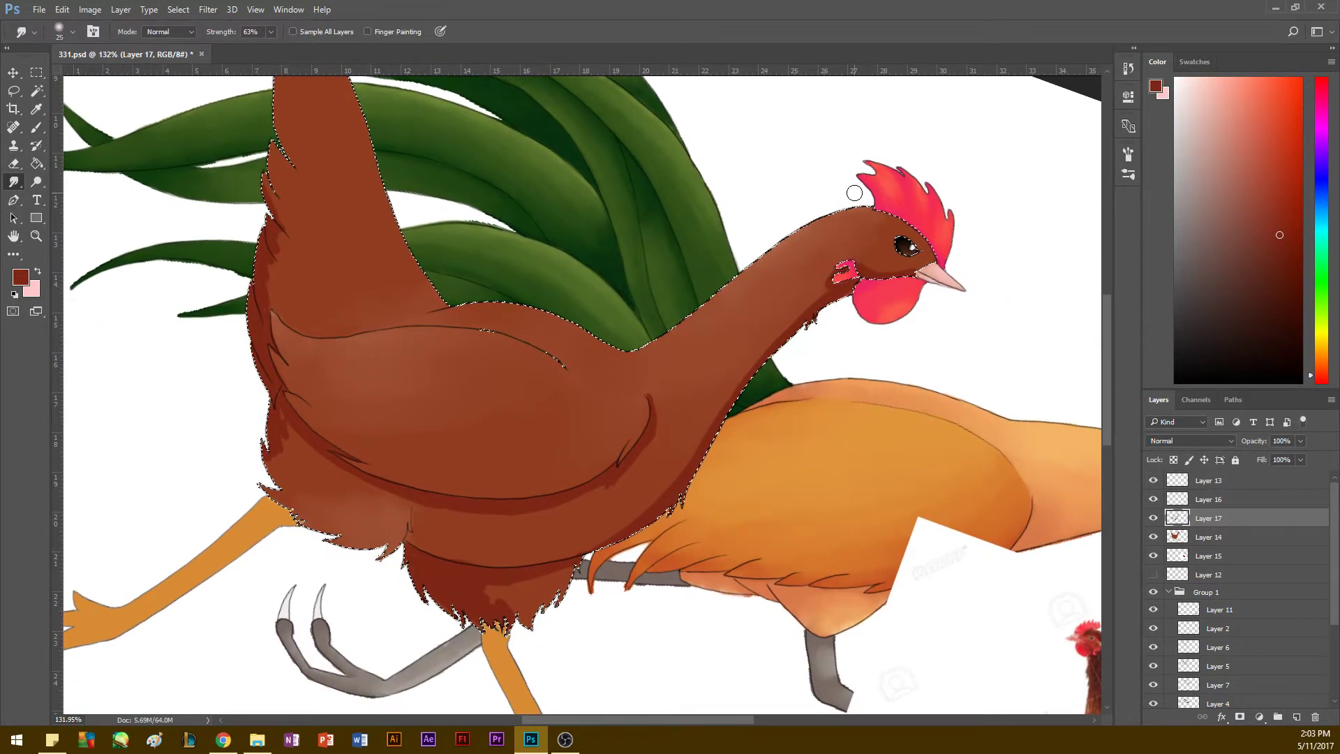
key("r")
mouse_move(367, 388)
left_mouse_down()
mouse_move(404, 529)
mouse_move(493, 597)
left_mouse_up()
key("space")
left_click_drag(454, 217, 449, 353)
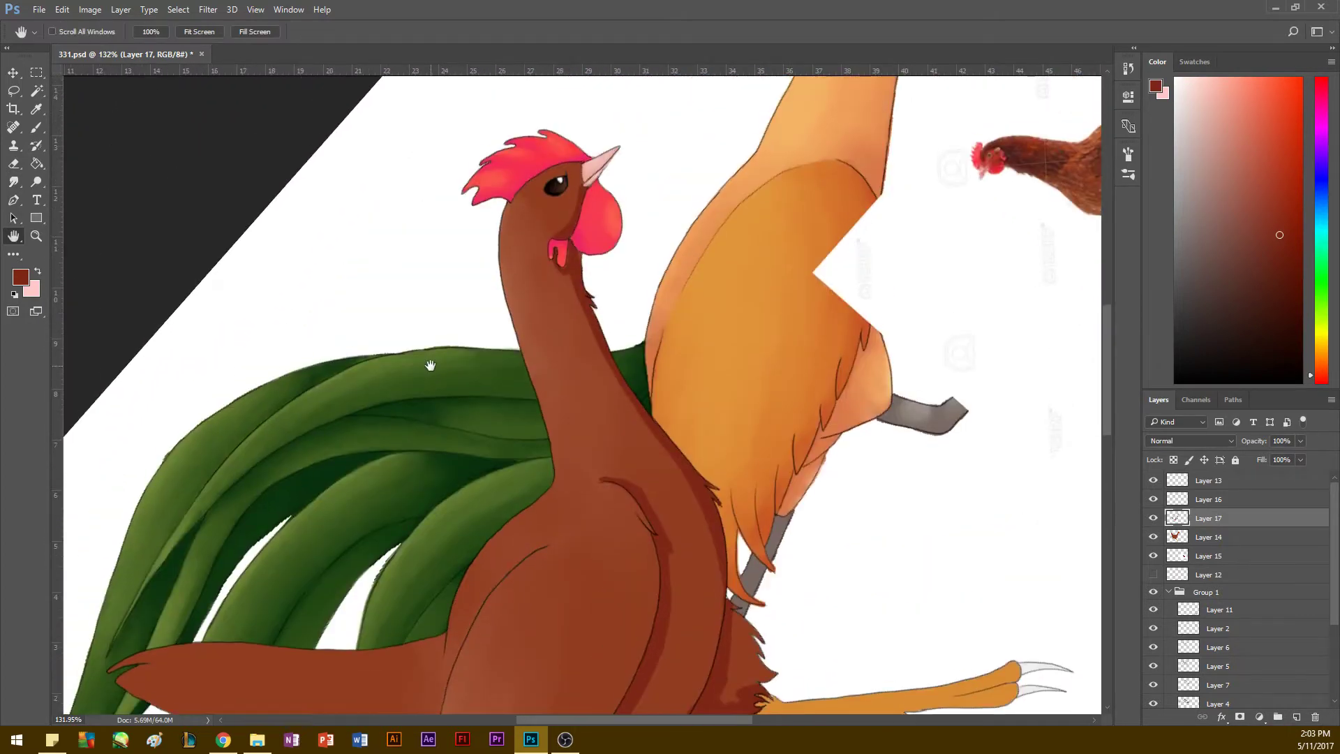
left_click(15, 181)
key("bracketleft")
key("bracketleft")
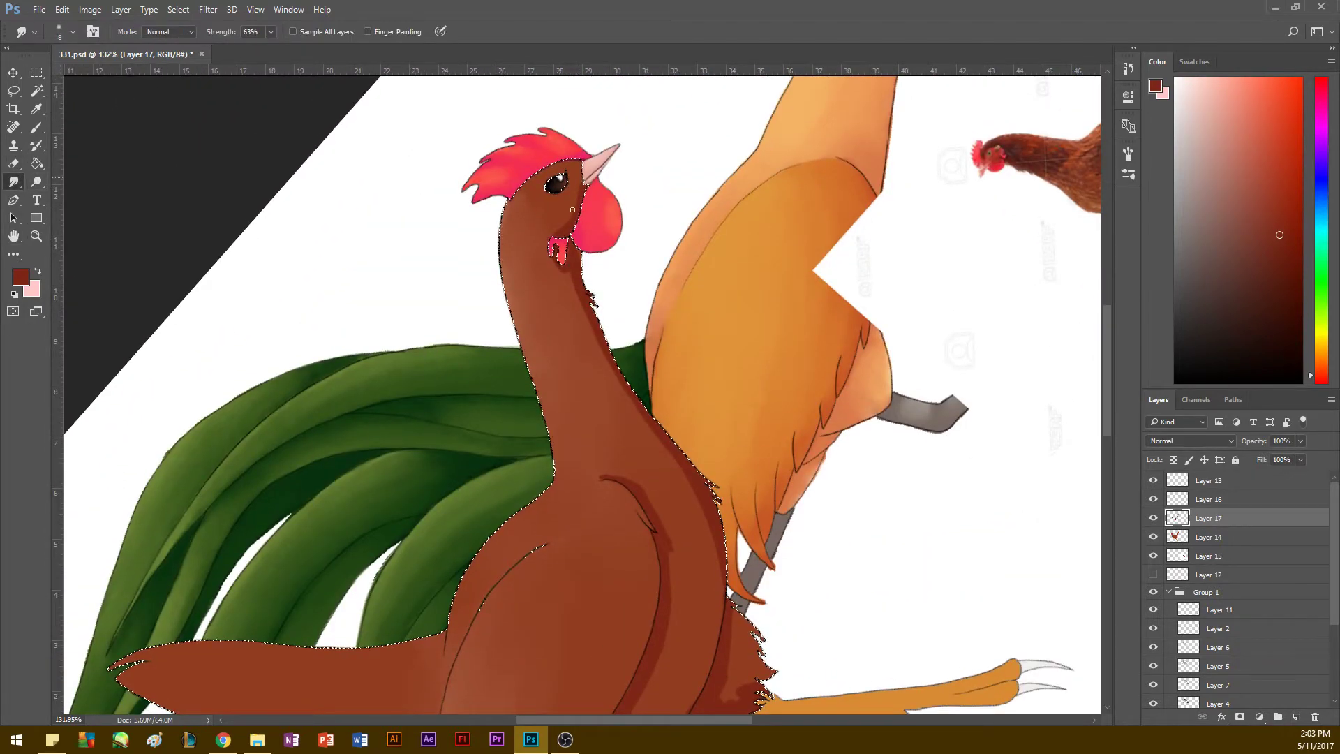
key("bracketright")
key("bracketright")
key("bracketright")
key("bracketright")
key("bracketright")
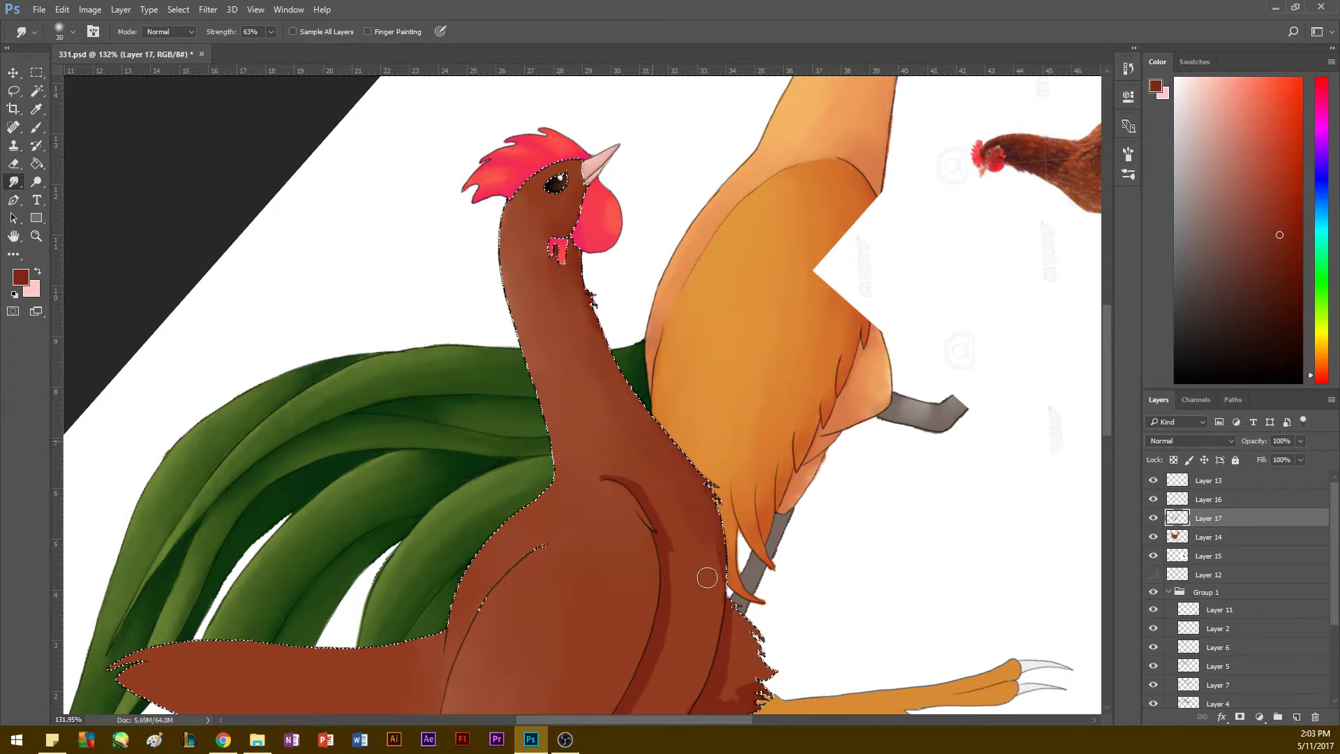
Step: Smudge the shadow along the front and lower outline of the wing and soften the shadow on the thigh feathers
key("bracketleft")
key("bracketleft")
key("space")
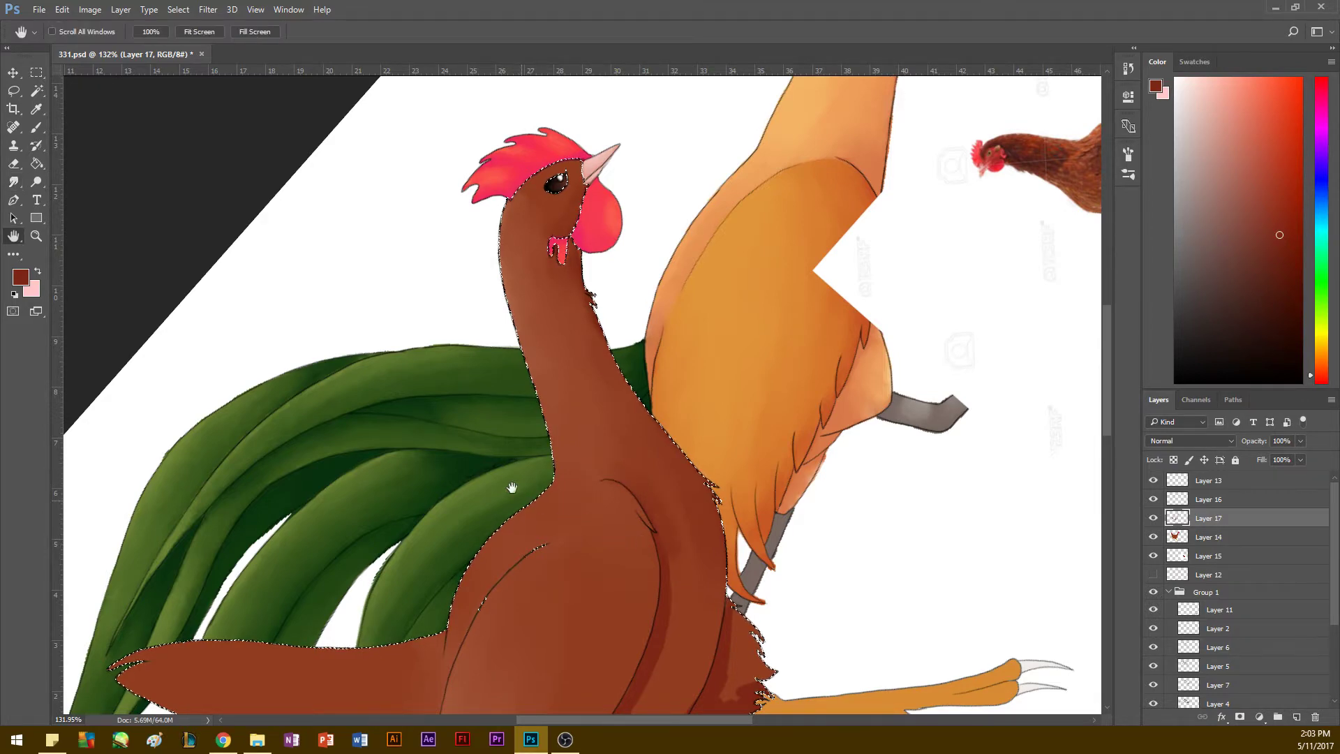
mouse_move(515, 479)
left_mouse_down()
mouse_move(565, 228)
mouse_move(594, 202)
left_mouse_up()
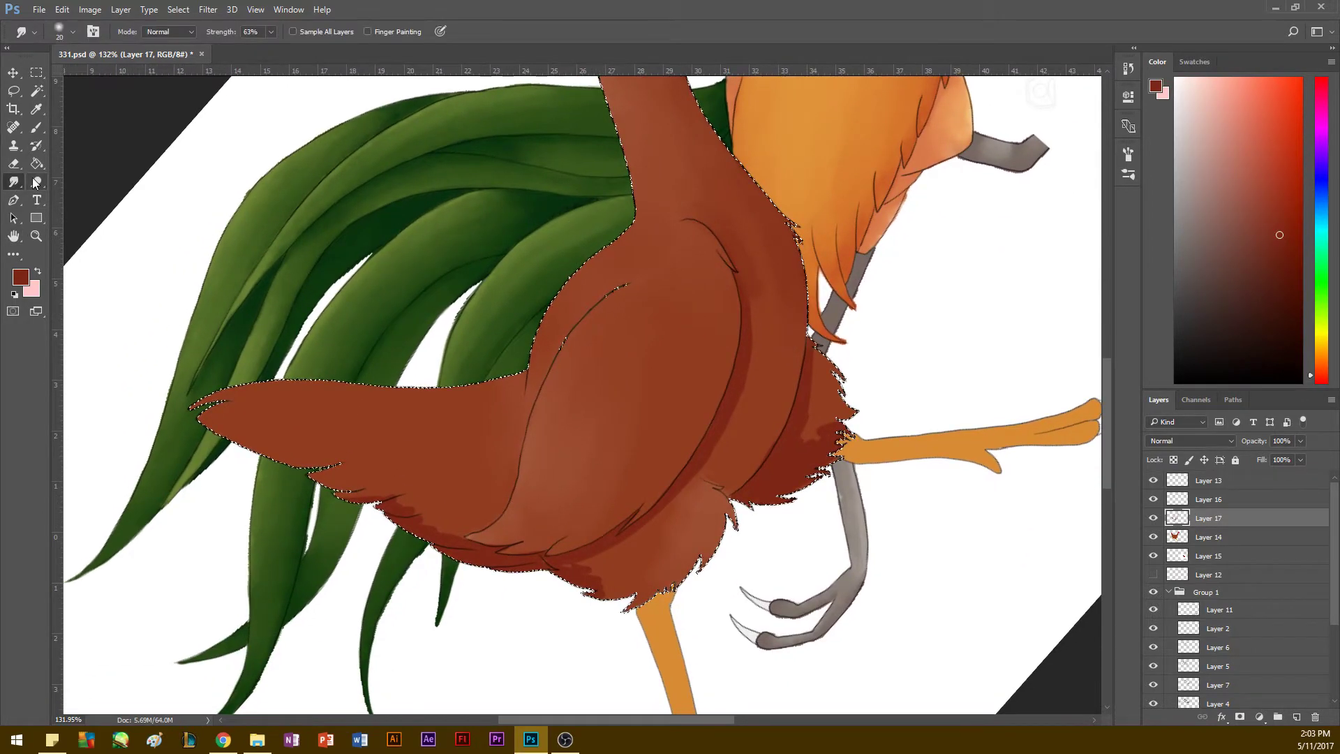
mouse_move(744, 396)
left_mouse_down()
mouse_move(737, 424)
mouse_move(701, 179)
mouse_move(752, 406)
mouse_move(725, 196)
mouse_move(730, 432)
mouse_move(750, 337)
mouse_move(707, 458)
mouse_move(806, 397)
mouse_move(812, 346)
mouse_move(807, 452)
mouse_move(829, 433)
mouse_move(799, 423)
mouse_move(767, 485)
mouse_move(714, 391)
mouse_move(747, 360)
mouse_move(710, 444)
mouse_move(640, 538)
mouse_move(685, 481)
left_mouse_up()
key("bracketleft")
key("bracketleft")
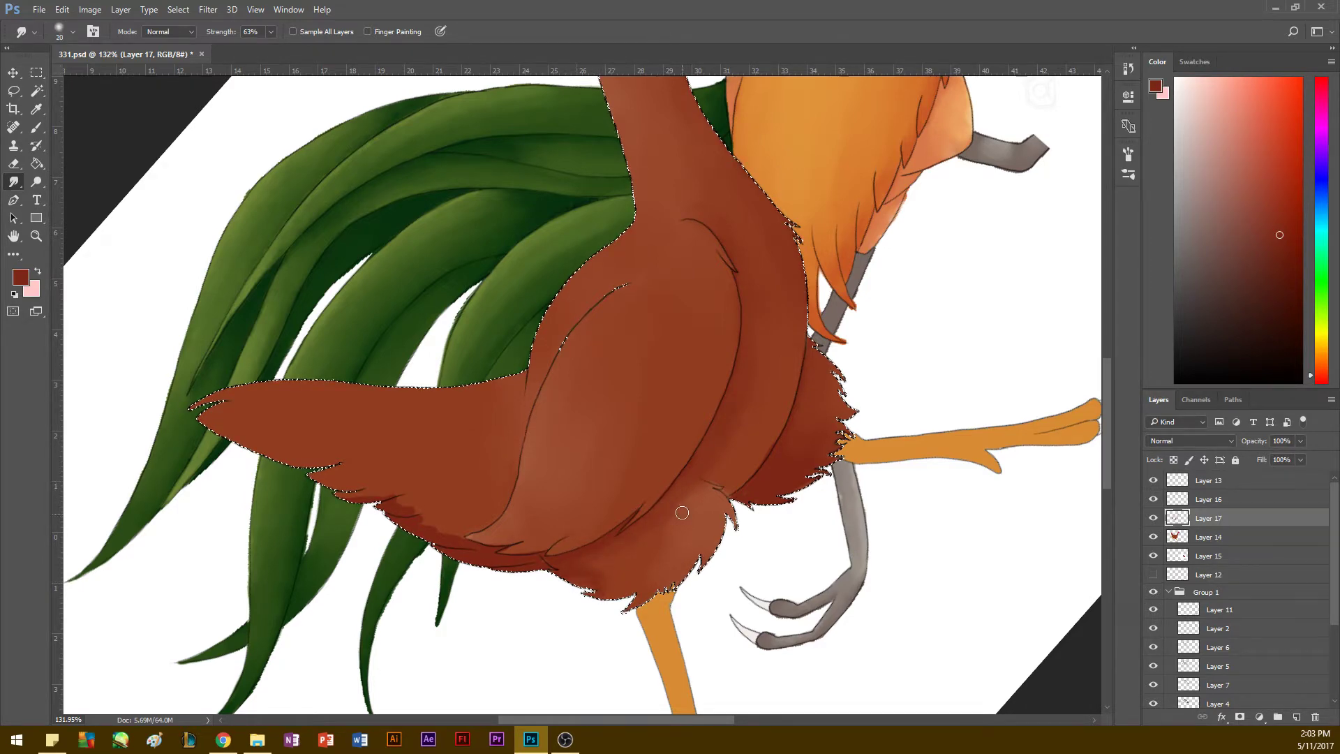
key("i")
left_click(642, 515)
left_click(13, 182)
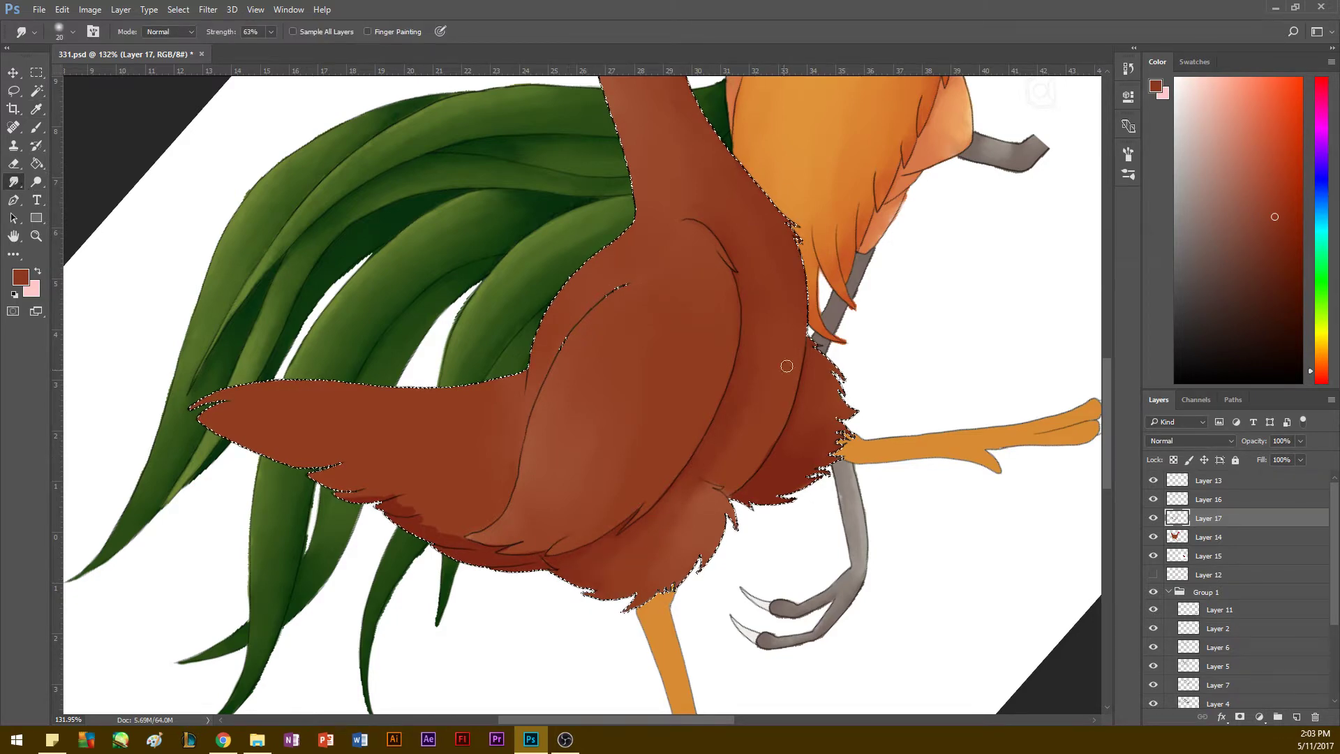
Step: Smudge the shadow along the hen's rear edge beneath the tail into the body brown
key("r")
mouse_move(831, 391)
left_mouse_down()
mouse_move(346, 169)
mouse_move(518, 210)
left_mouse_up()
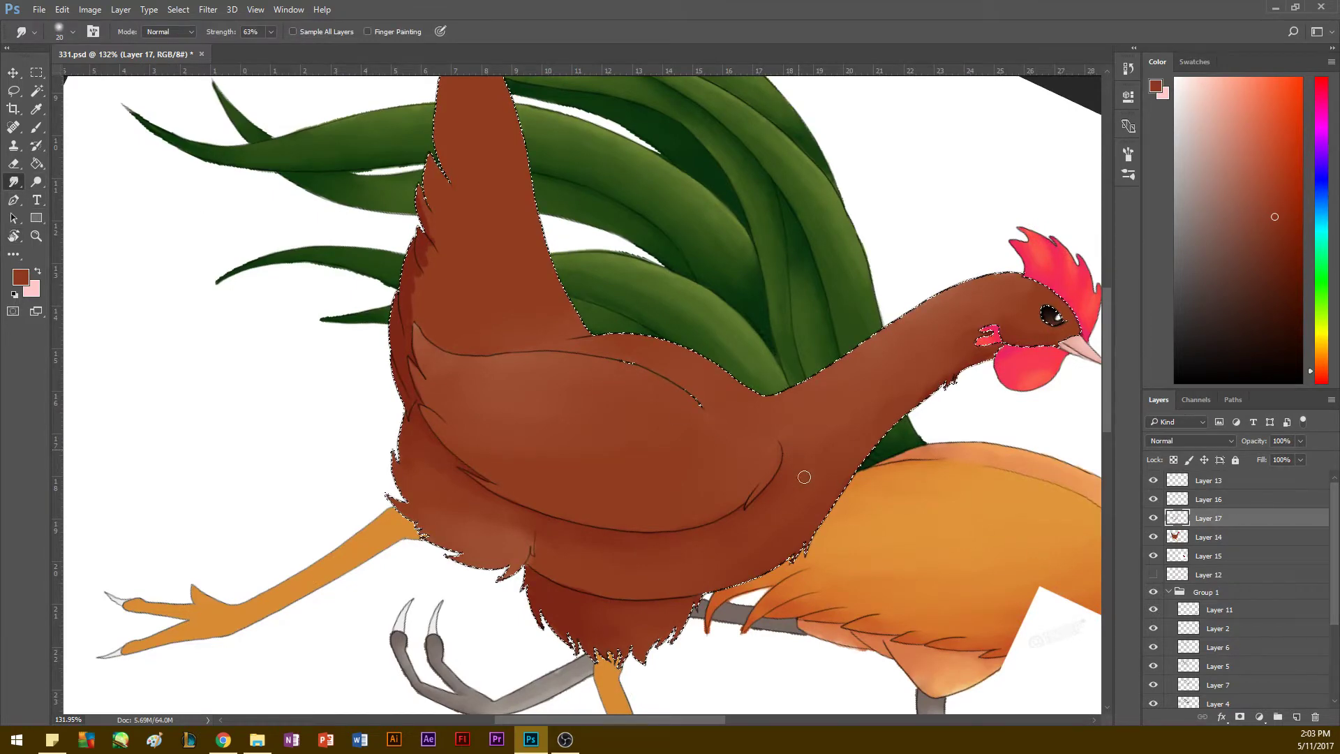
mouse_move(406, 293)
left_mouse_down()
mouse_move(417, 240)
mouse_move(436, 242)
mouse_move(403, 316)
left_mouse_up()
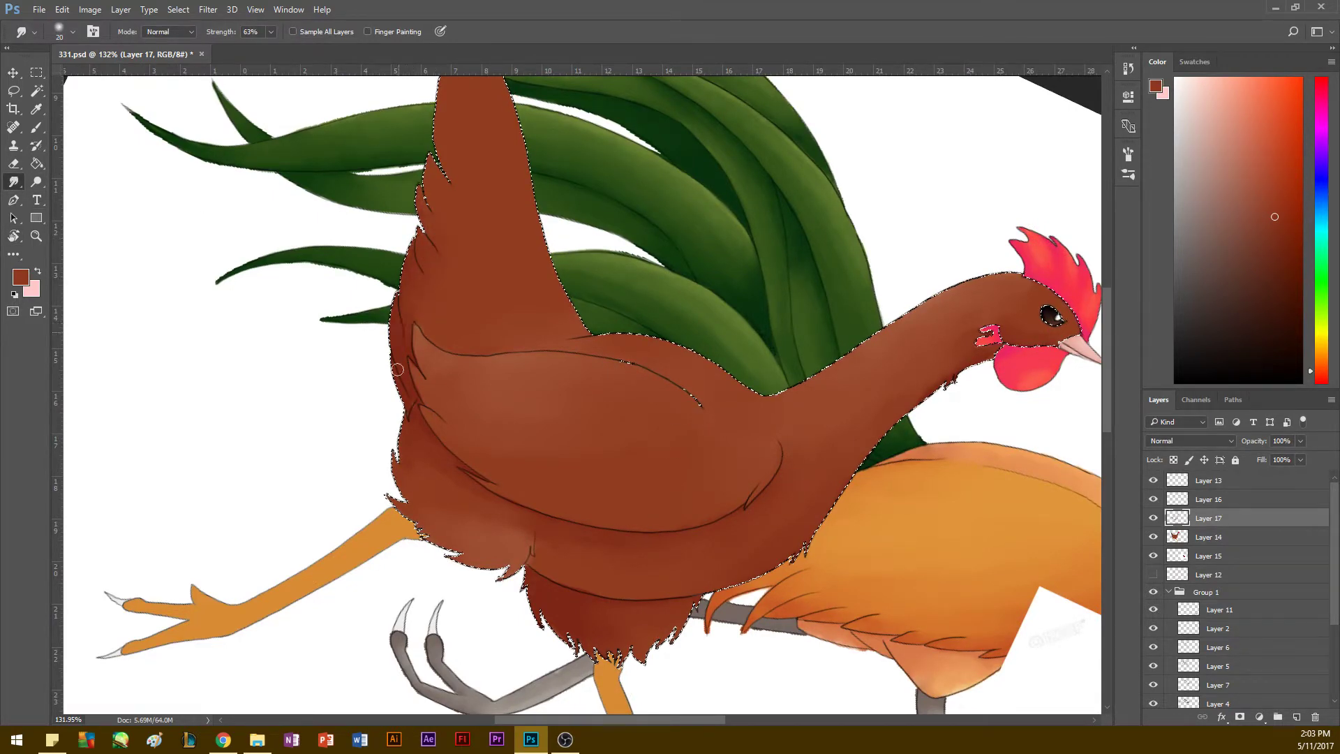
Step: Sample a dark reddish brown from the wing tip area and paint a shadow just above the wing's upper edge
key("space")
left_click_drag(299, 343, 296, 383)
key("r")
mouse_move(217, 402)
left_mouse_down()
mouse_move(211, 356)
mouse_move(238, 251)
left_mouse_up()
key("b")
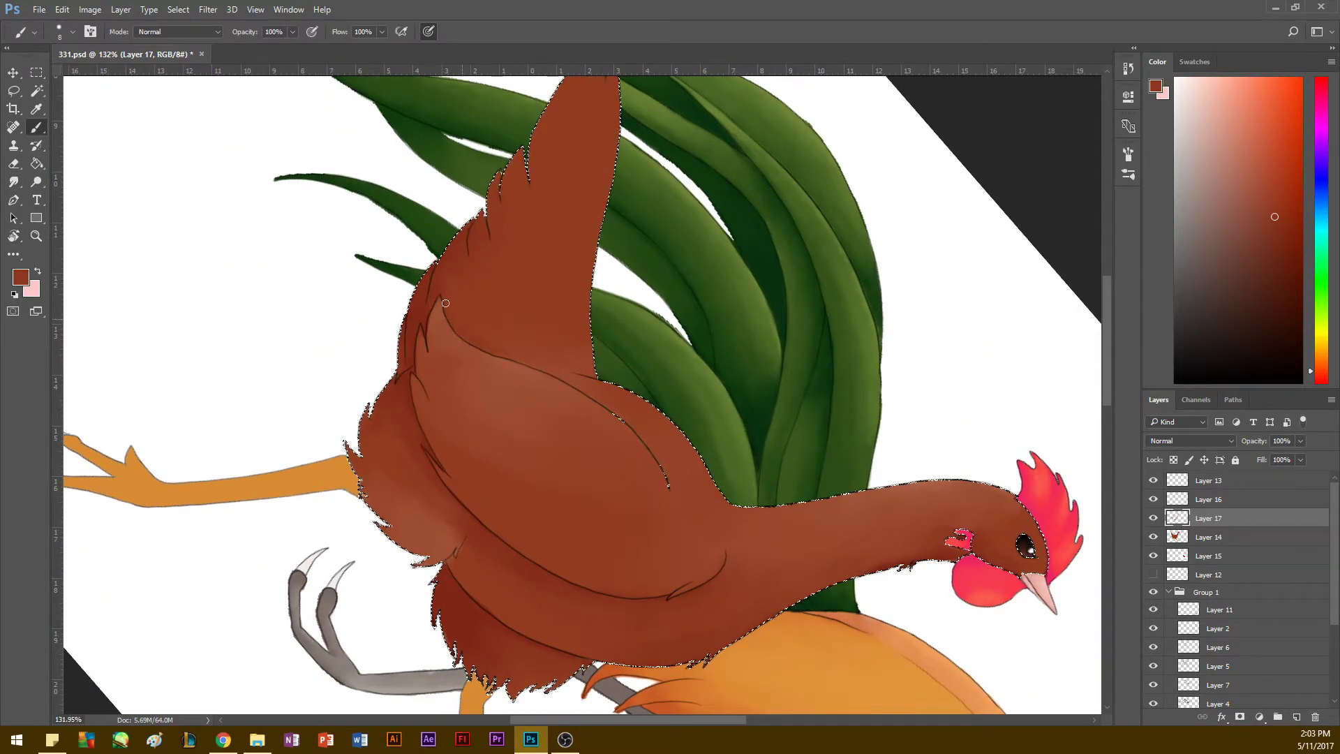
left_click(440, 302, "alt")
left_click_drag(468, 325, 524, 359)
left_click_drag(458, 323, 534, 364)
Step: Smudge the shadow above the wing's upper edge into the brown at the base of the tail
left_click(13, 182)
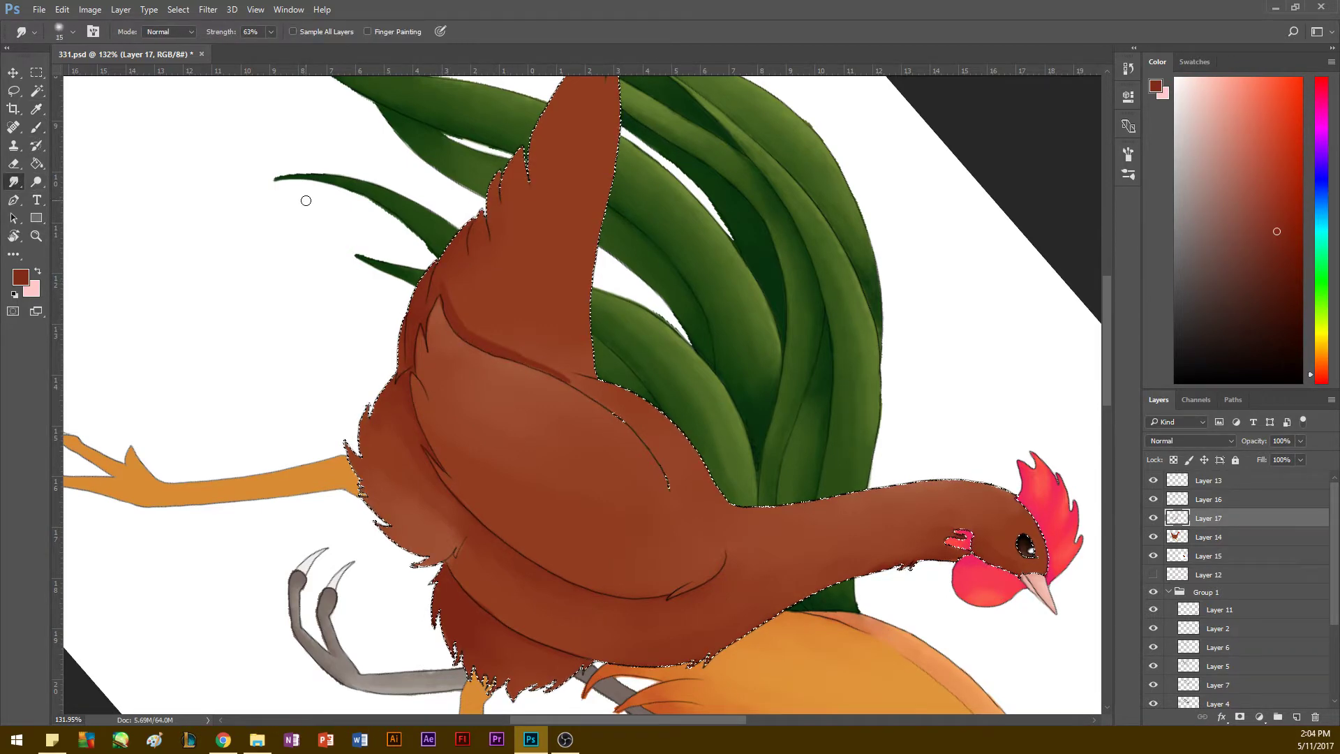
key("bracketleft")
left_click_drag(454, 307, 577, 384)
key("bracketright")
key("bracketright")
key("r")
mouse_move(323, 362)
left_mouse_down()
mouse_move(431, 470)
mouse_move(597, 489)
mouse_move(631, 477)
left_mouse_up()
left_click(13, 181)
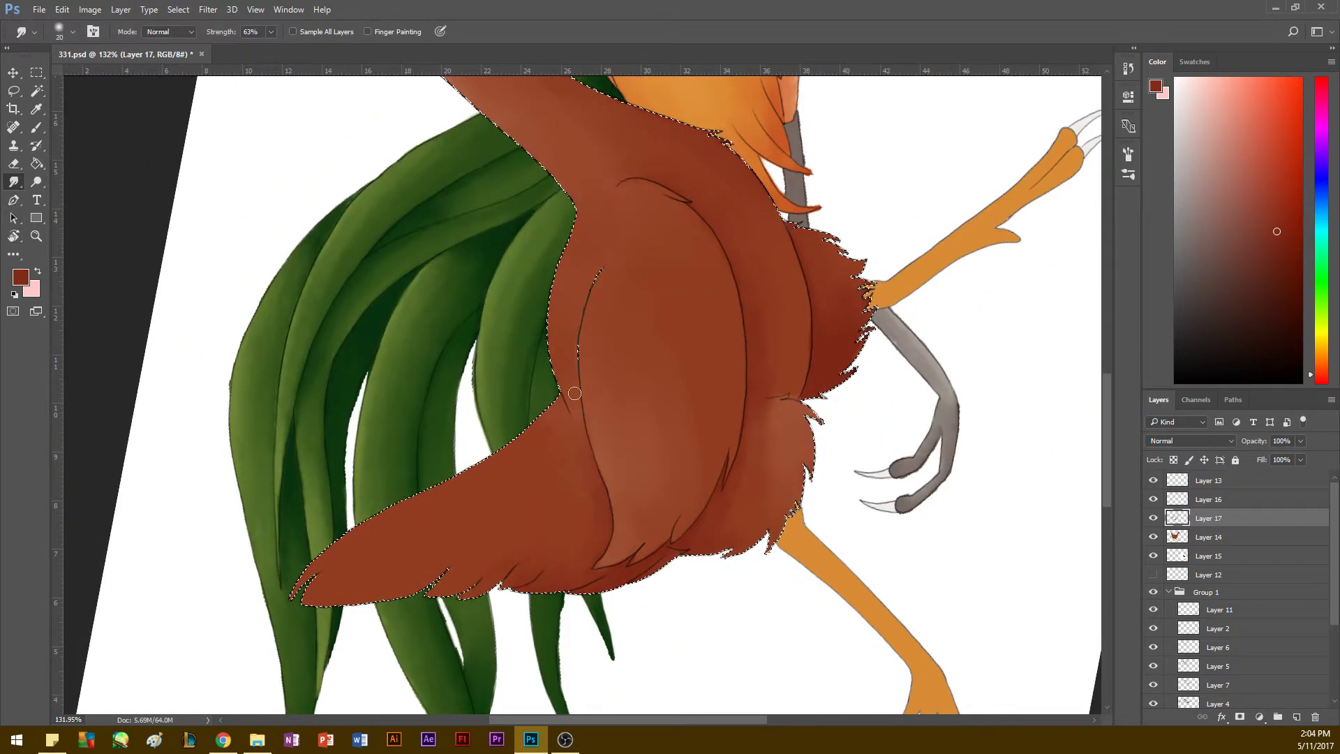
Step: Choose a deeper reddish brown and paint the upper half of the hen's brown tail with it
key("r")
mouse_move(262, 454)
left_mouse_down()
mouse_move(404, 254)
mouse_move(597, 285)
left_mouse_up()
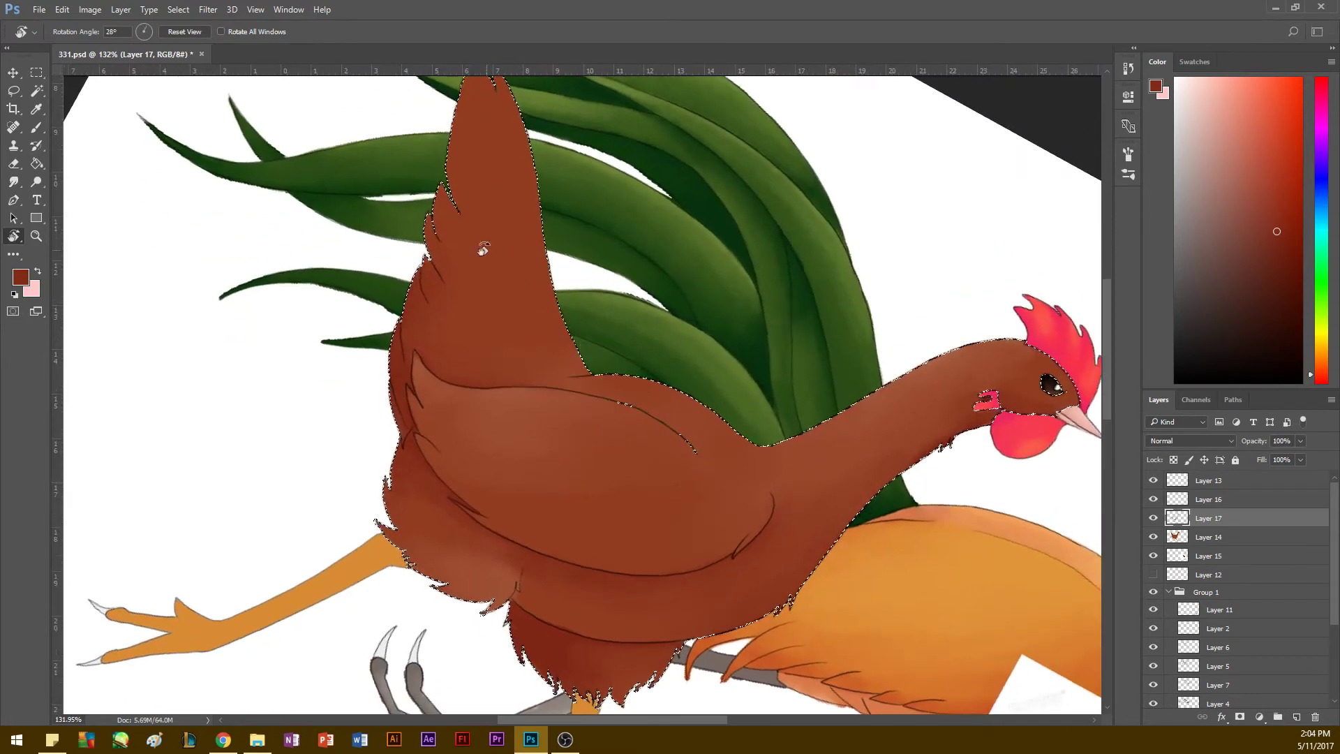
key("space")
left_click_drag(369, 301, 349, 406)
key("ctrl+d")
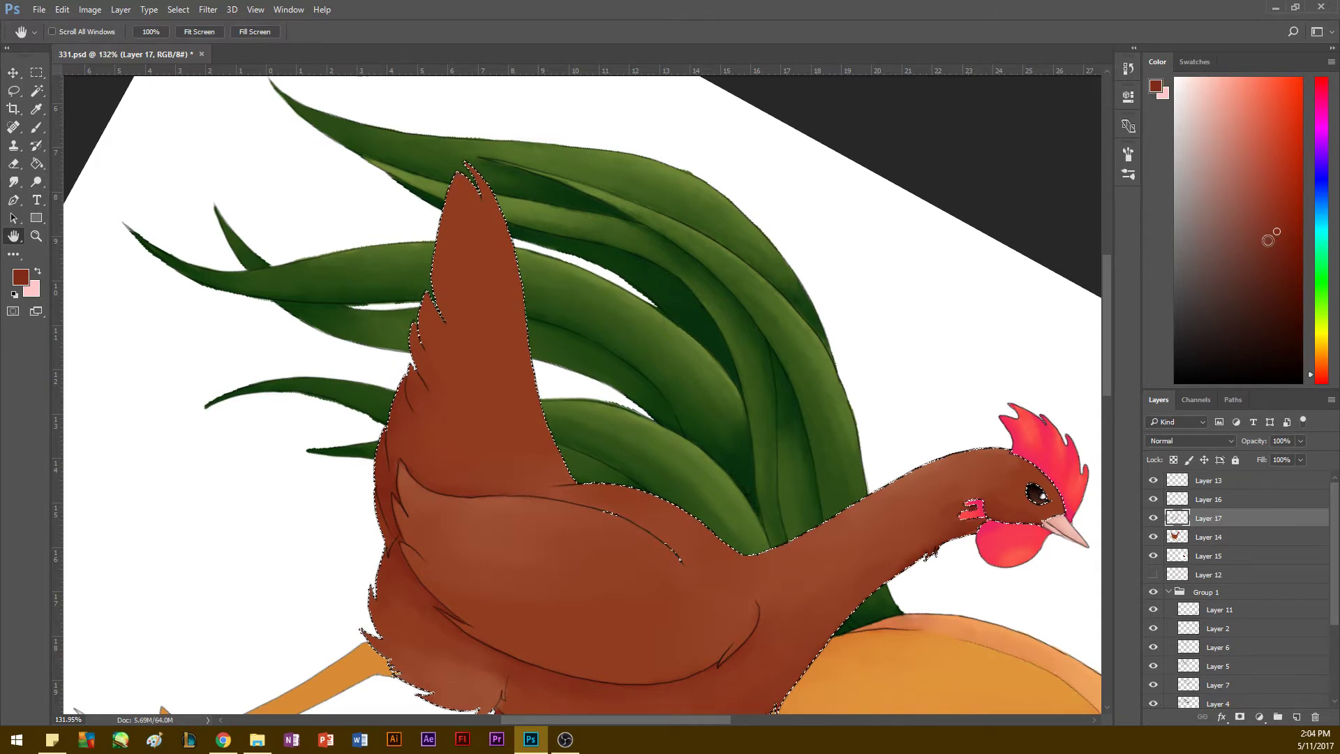
left_click_drag(1268, 240, 1285, 266)
key("ctrl+d")
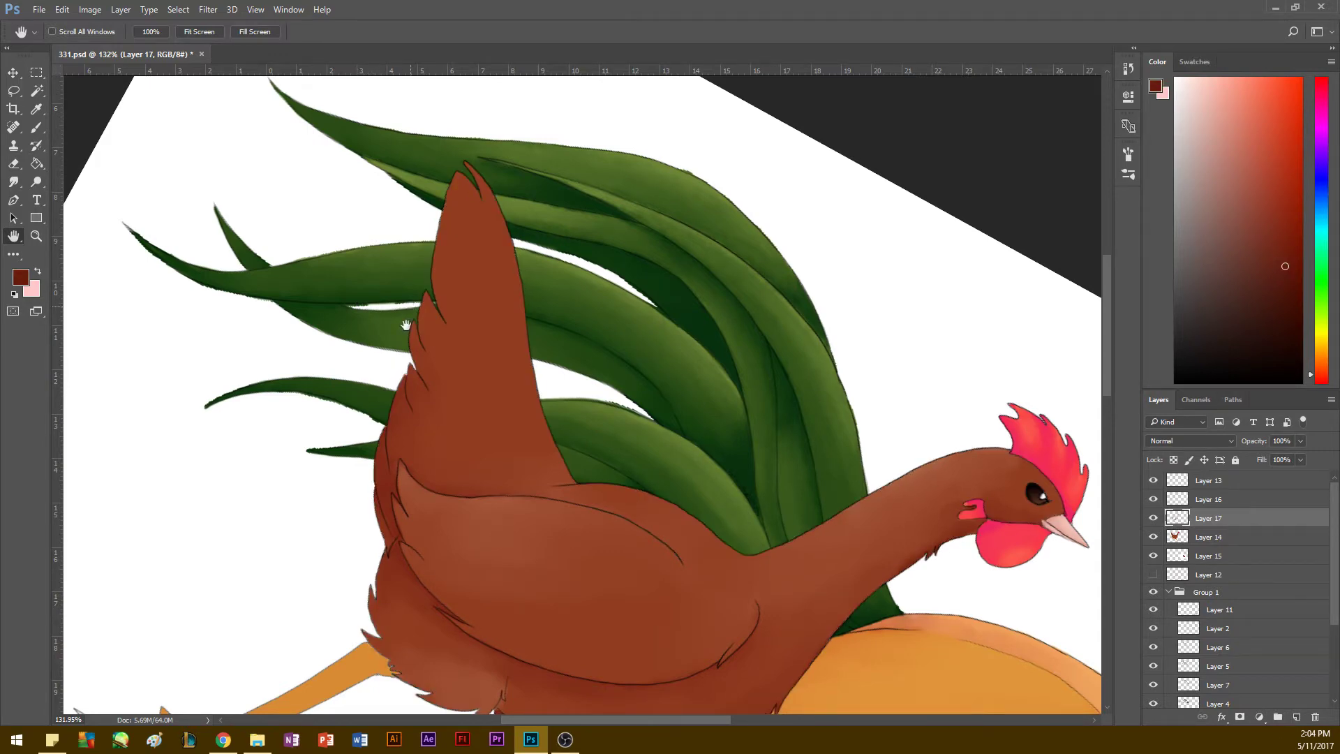
key("b")
mouse_move(423, 313)
left_mouse_down()
mouse_move(438, 350)
mouse_move(529, 413)
left_mouse_up()
mouse_move(463, 201)
left_mouse_down()
mouse_move(513, 318)
mouse_move(469, 243)
mouse_move(511, 338)
mouse_move(438, 228)
mouse_move(489, 386)
left_mouse_up()
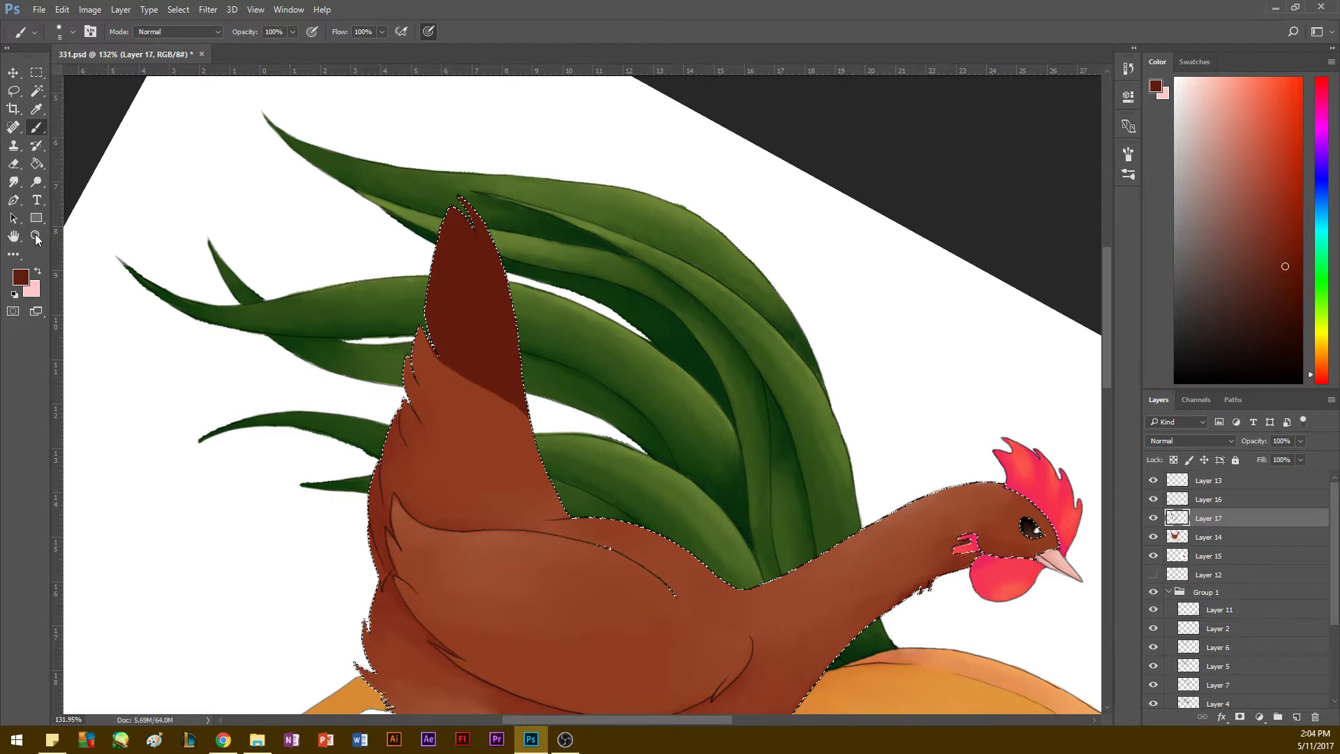
Step: Smudge the dark tail colour down into the lighter brown in a soft gradient, enlarging the smudge brush to 60
left_click(14, 182)
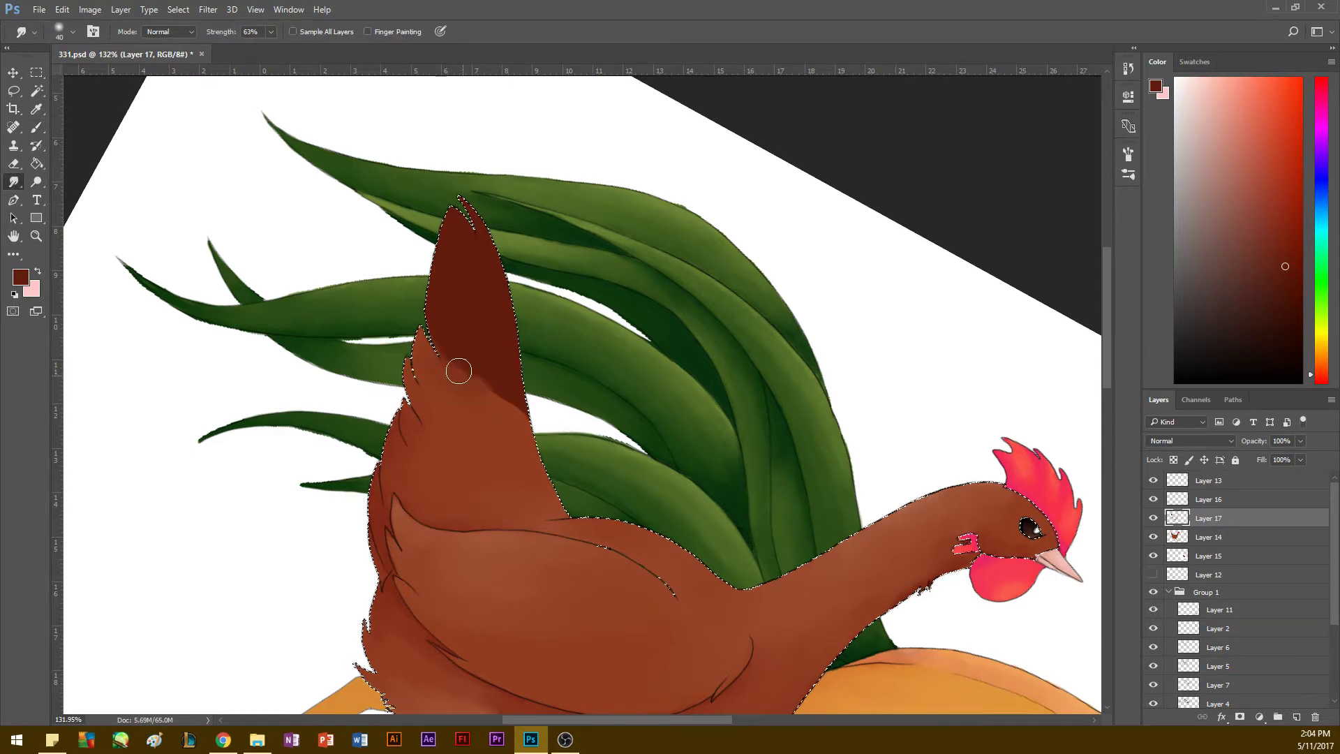
left_click_drag(459, 371, 534, 459)
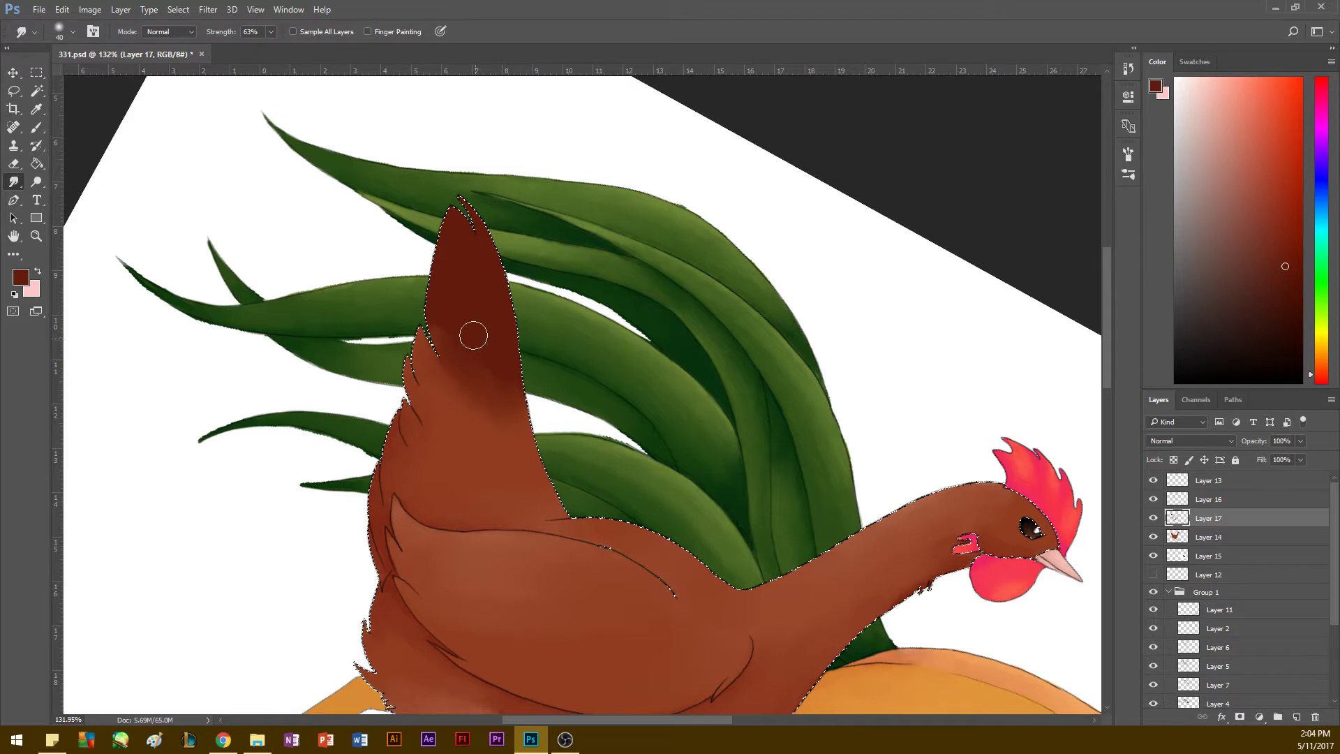
left_click_drag(473, 336, 439, 360)
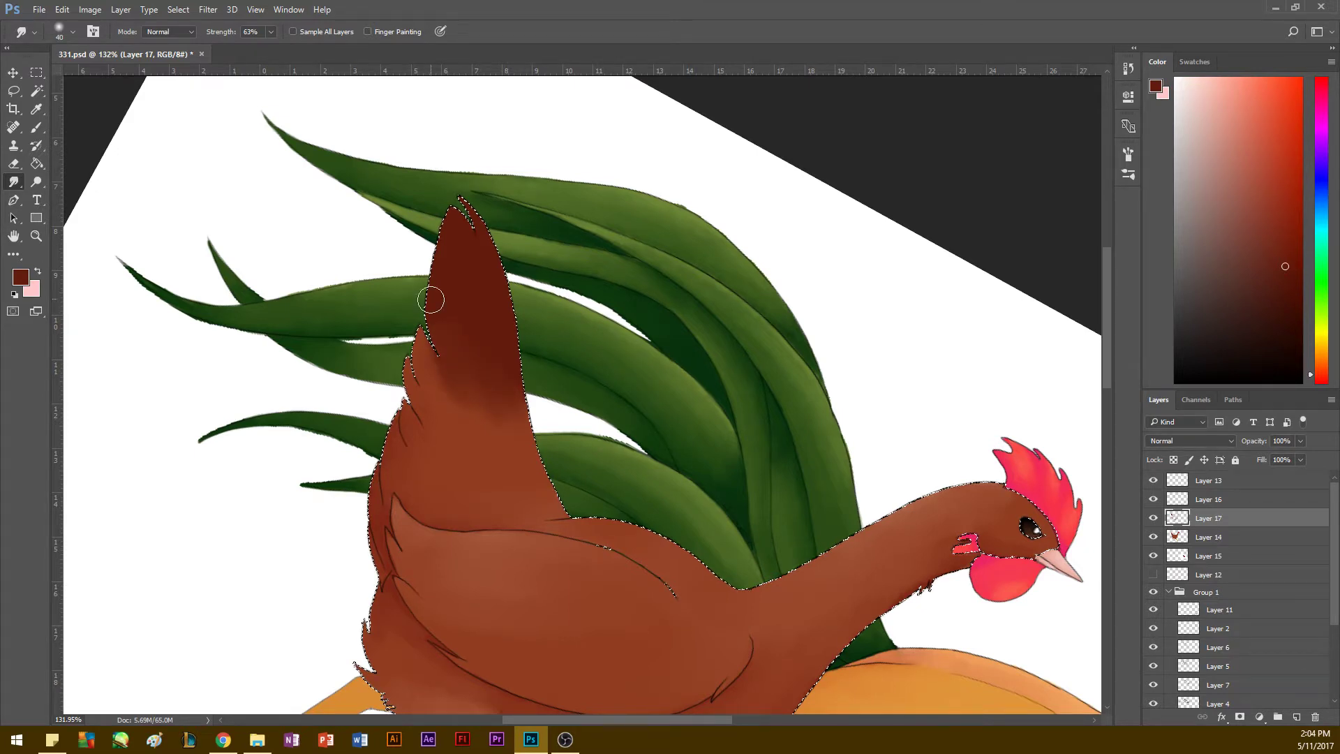
left_click_drag(469, 411, 423, 356)
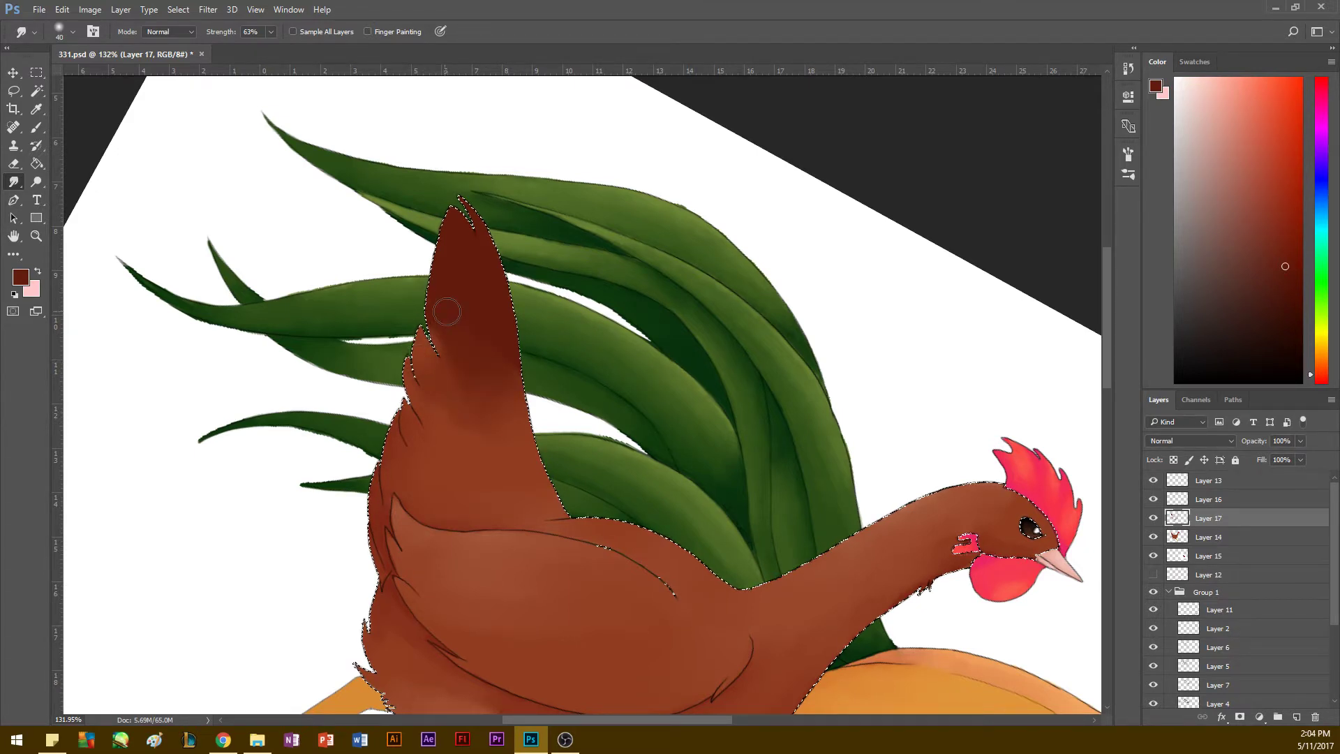
key("bracketright")
key("bracketright")
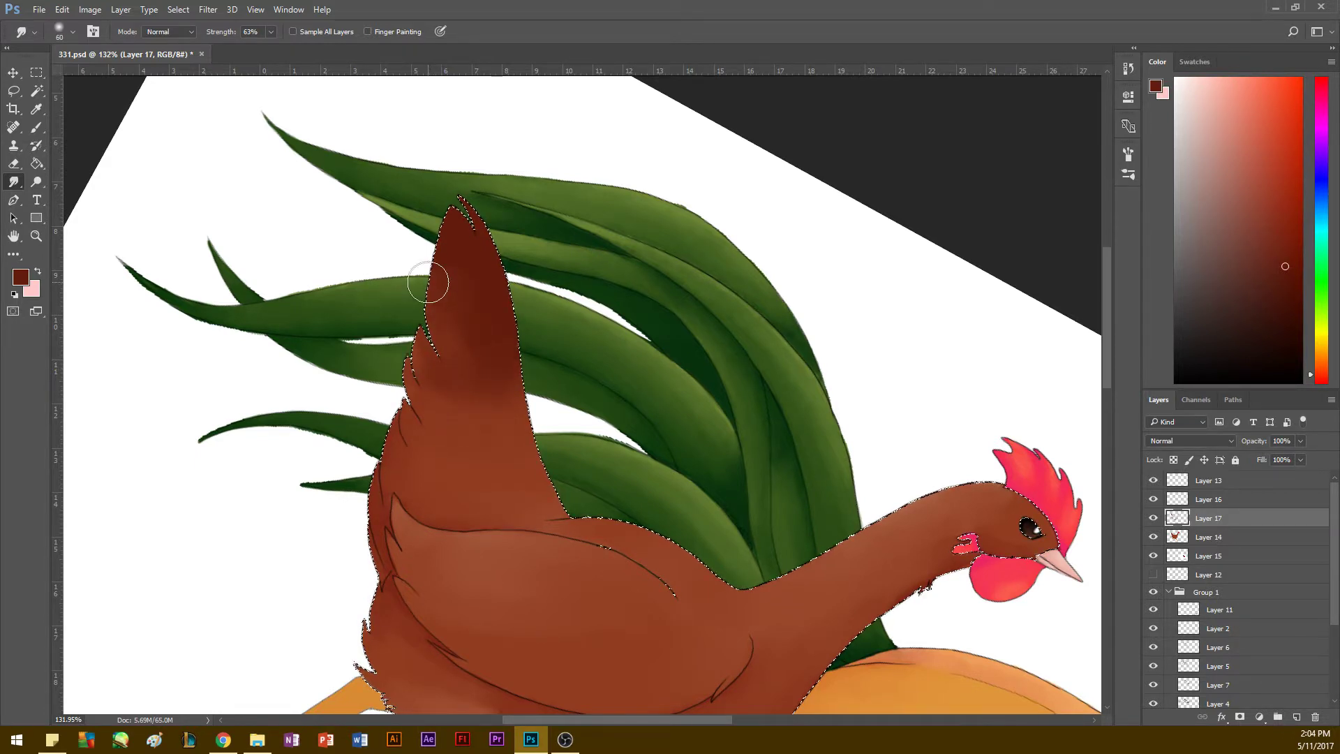
key("r")
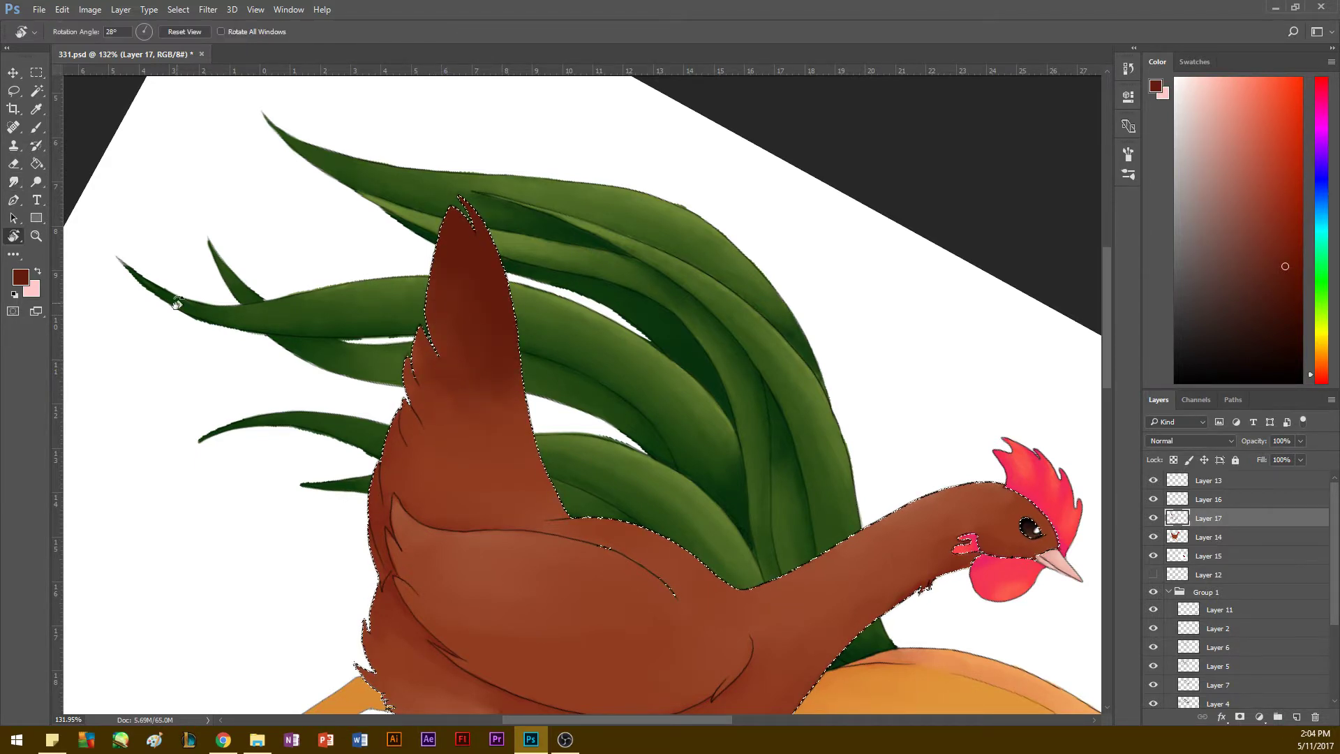
mouse_move(179, 300)
left_mouse_down()
mouse_move(363, 482)
mouse_move(594, 628)
mouse_move(893, 472)
left_mouse_up()
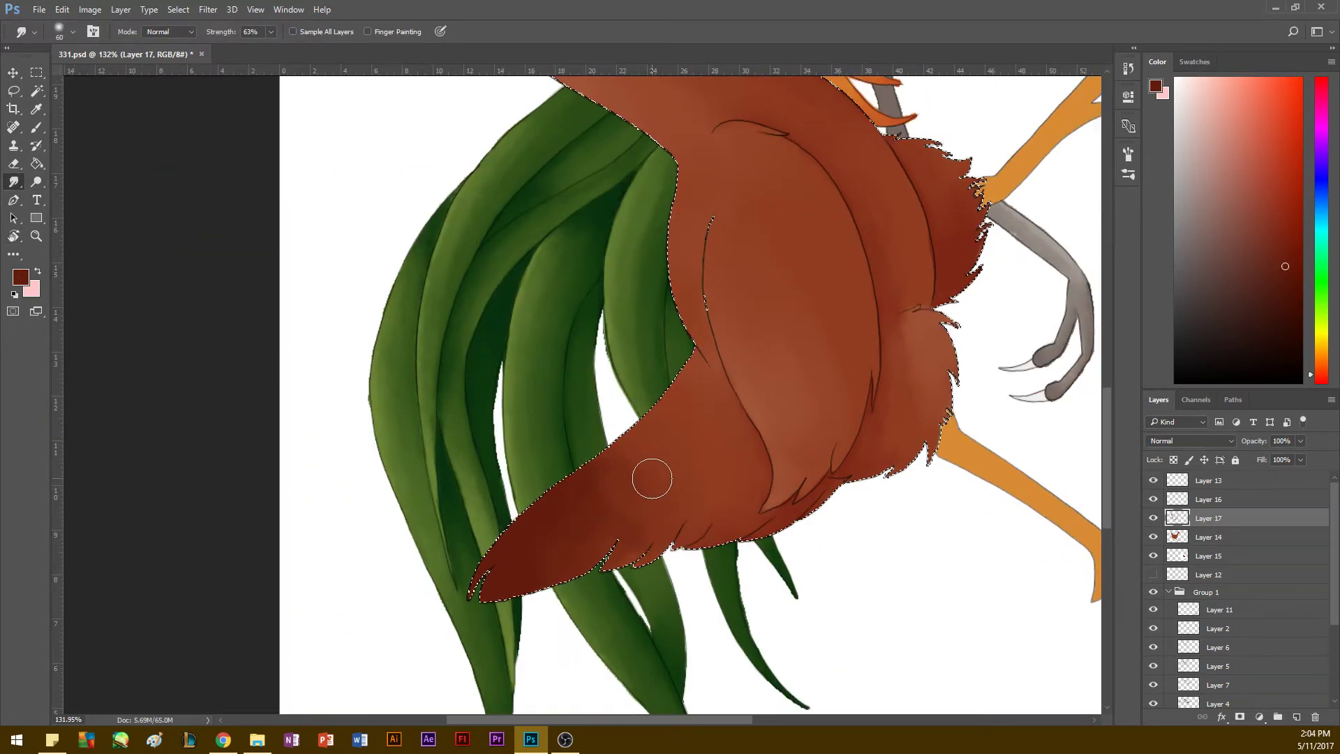
Step: Select the hen's rear orange leg on Layer 14 with the Magic Wand and clear the body selection
key("space")
key("r")
left_click_drag(470, 413, 502, 244)
key("z")
left_click_drag(342, 499, 368, 339)
key("space")
left_click(1208, 538)
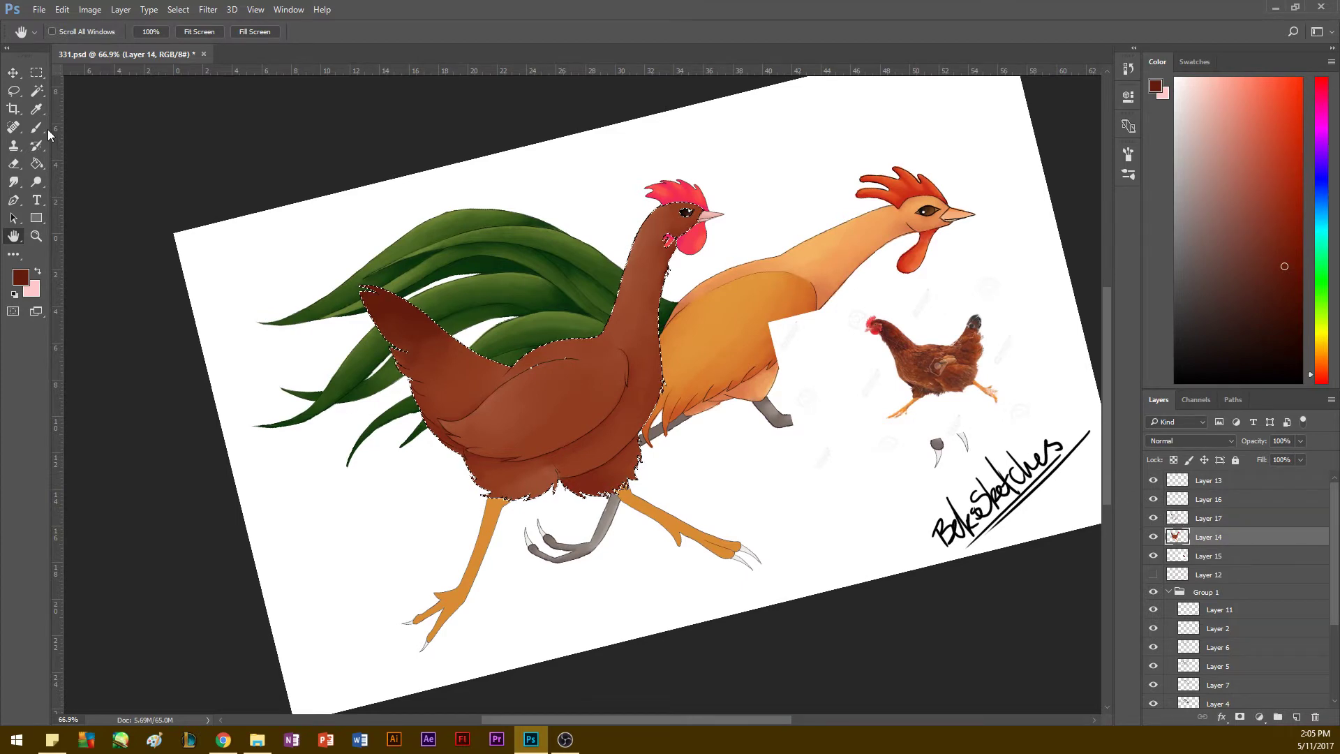
left_click(38, 92)
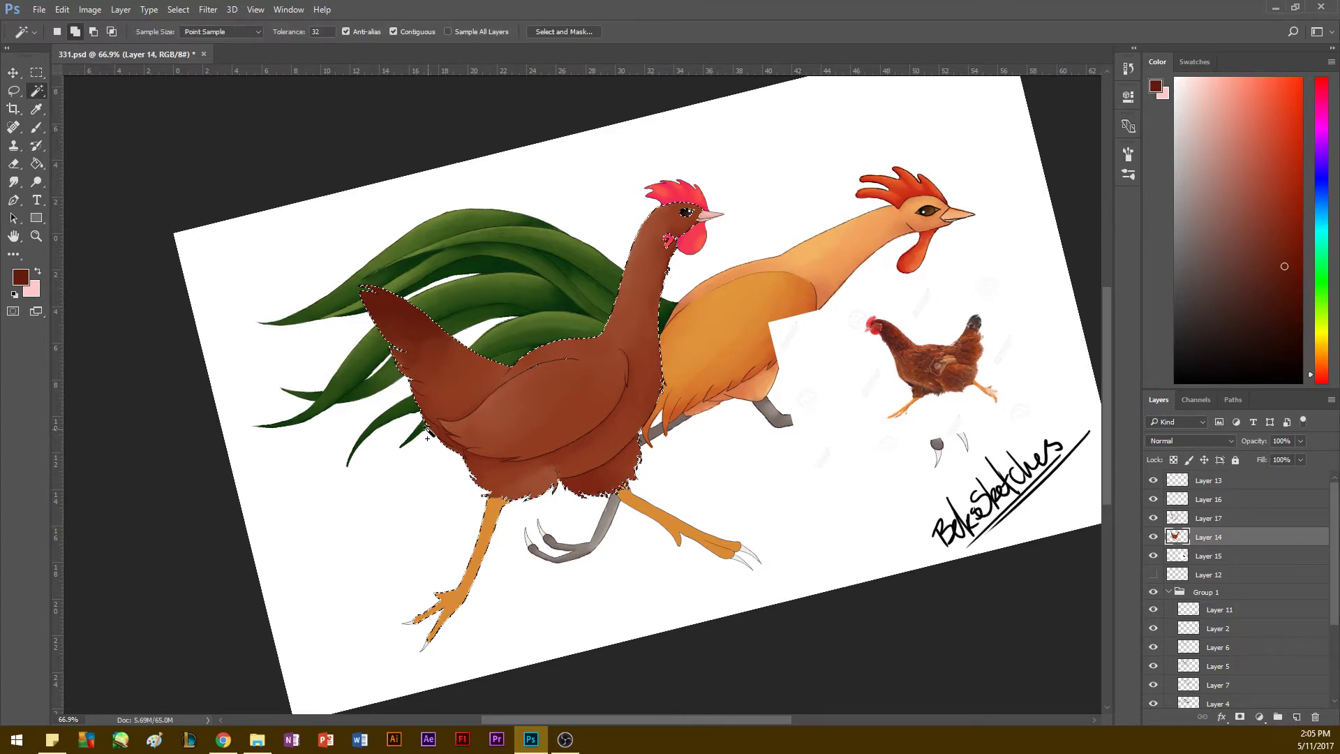
key("ctrl+d")
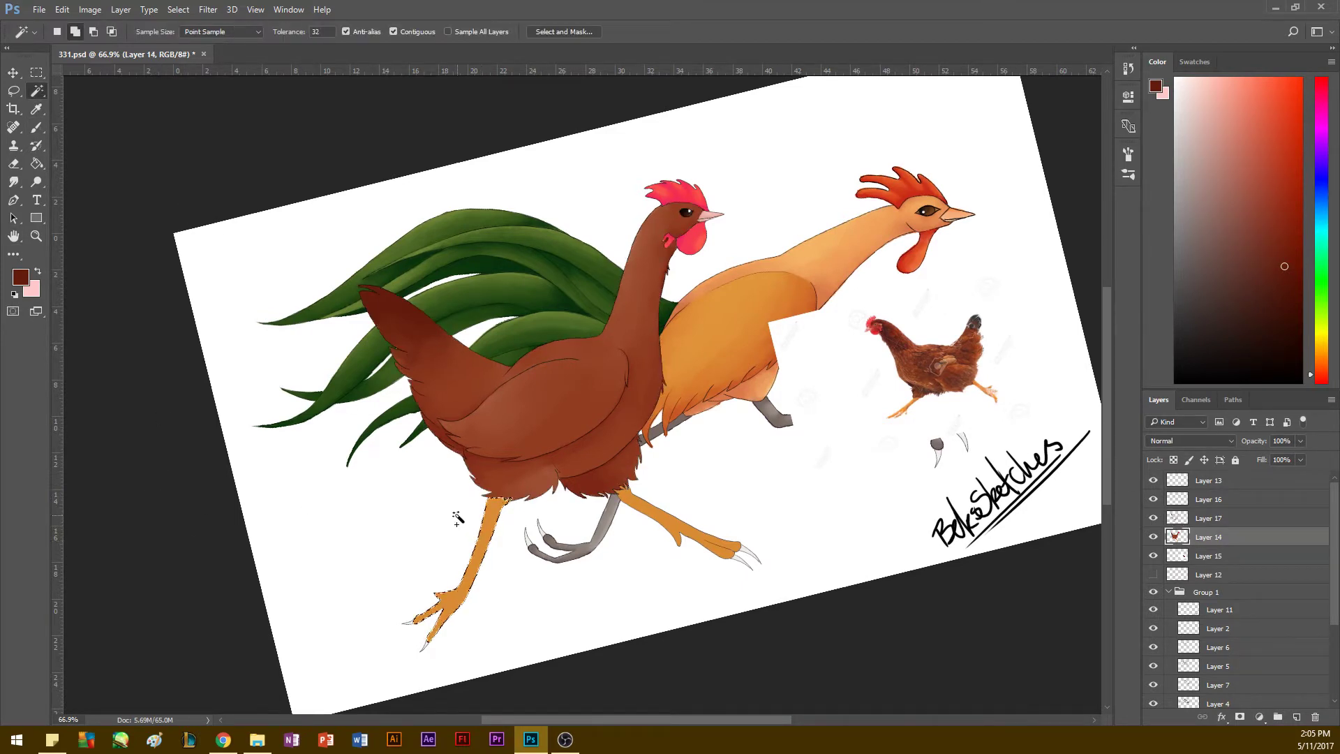
Step: Add the hen's front orange leg to the Magic Wand selection on Layer 14
left_click(37, 236)
left_click_drag(209, 474, 248, 478)
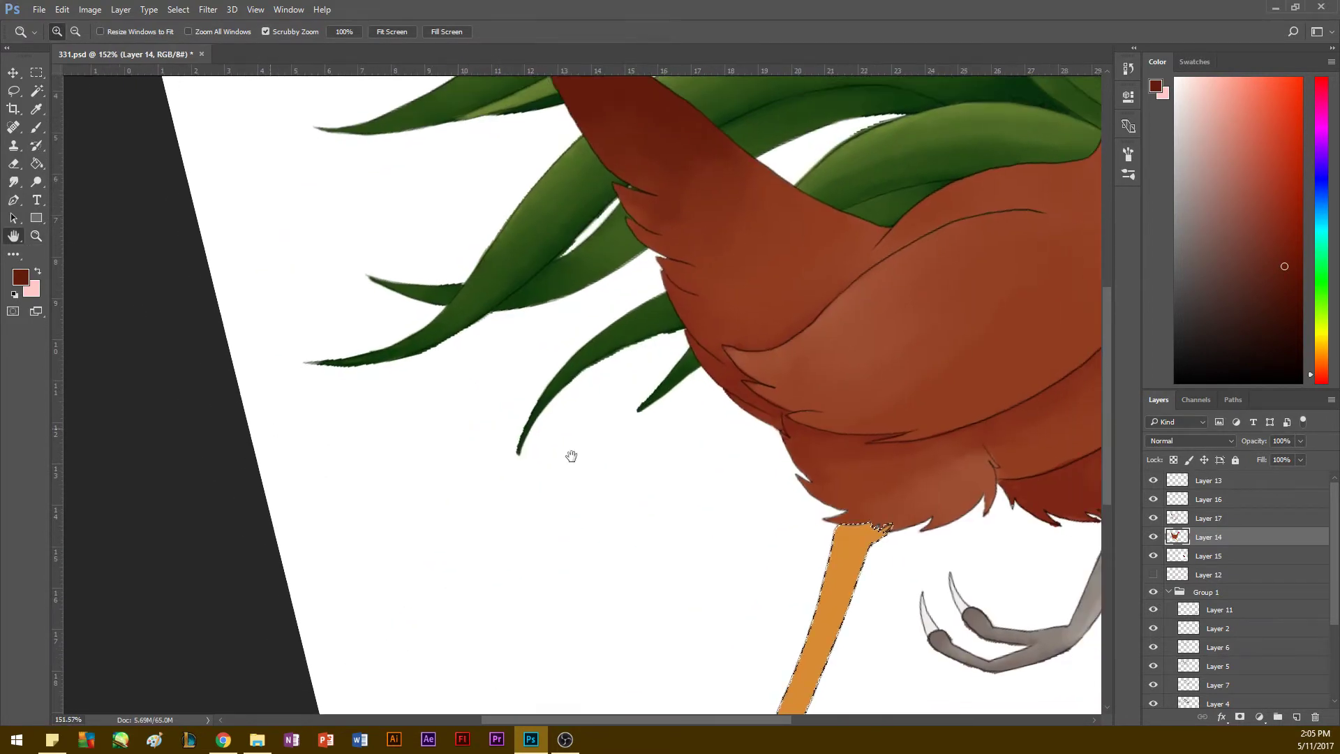
left_click_drag(571, 456, 293, 344)
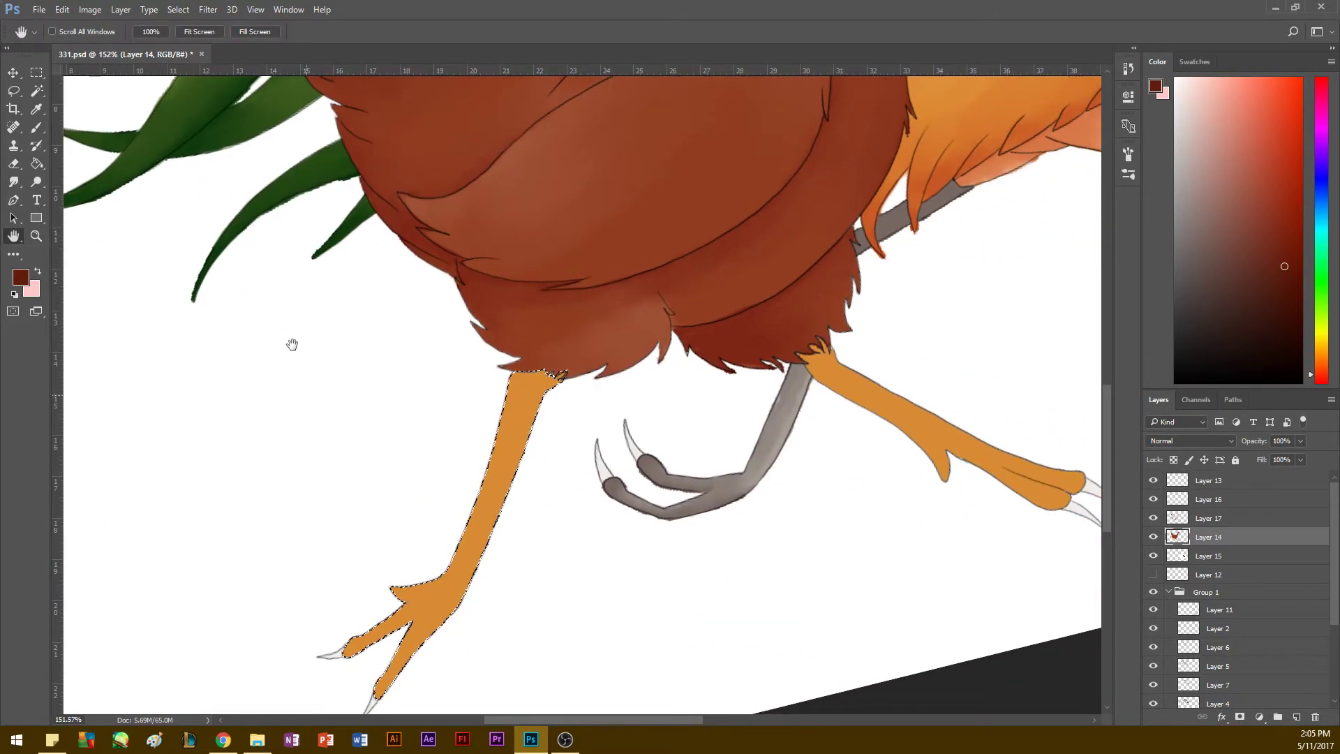
left_click(34, 97)
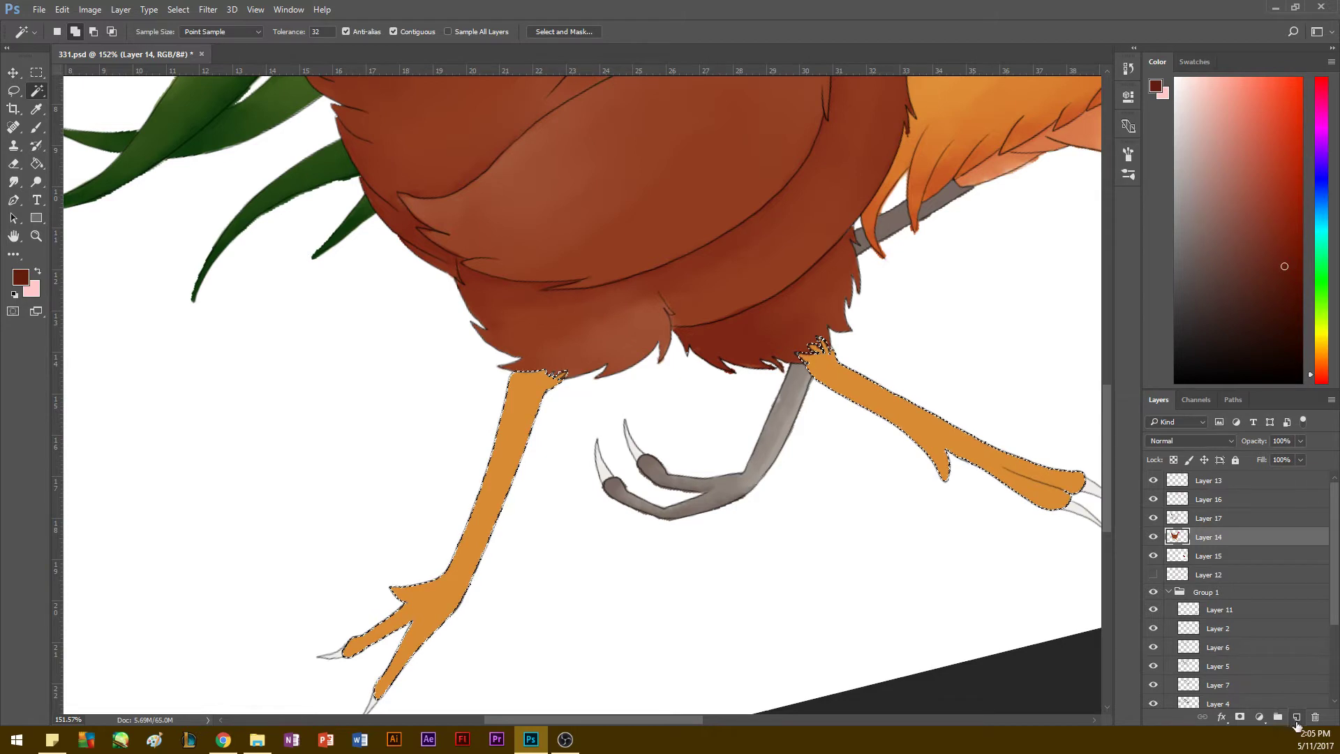
Step: On a new layer above Layer 14, paint a darker reddish-orange shadow along both selected hen legs and smudge it smooth
left_click(1294, 722)
key("i")
left_click(524, 393)
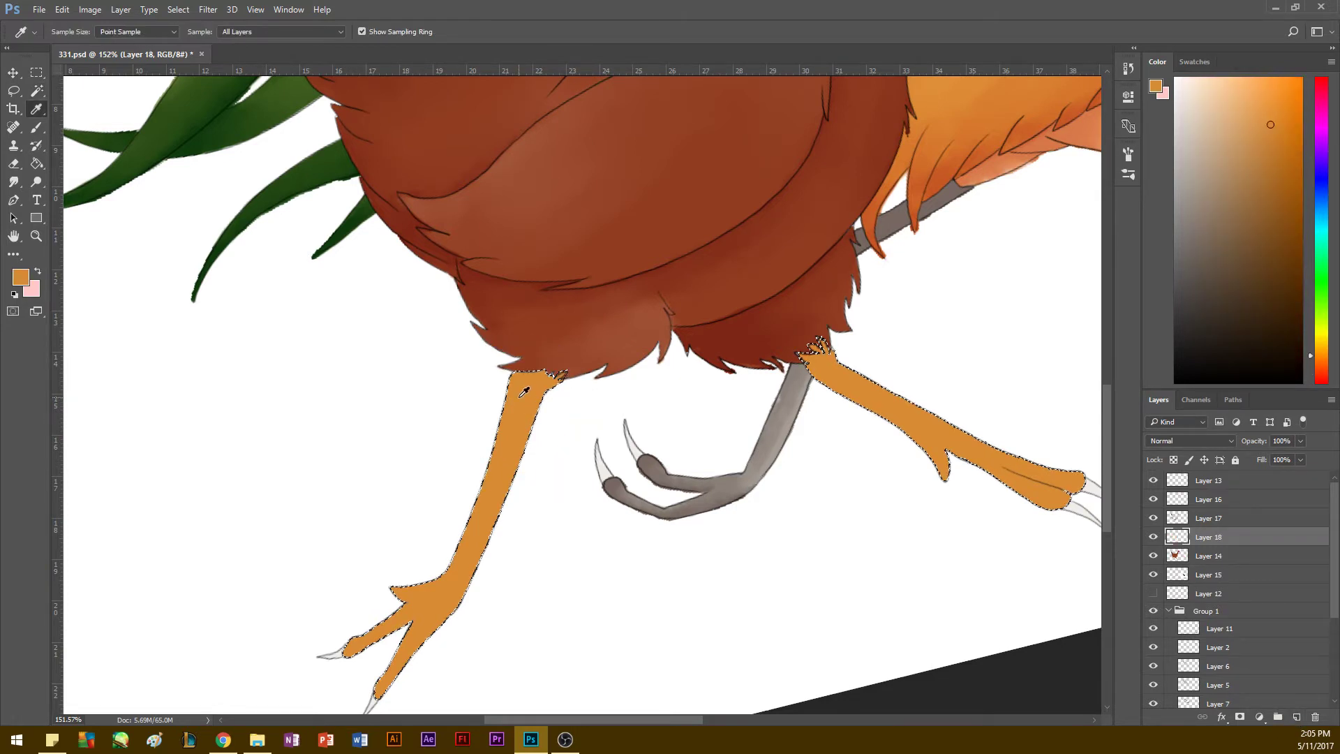
left_click(1318, 365)
left_click(1275, 146)
key("b")
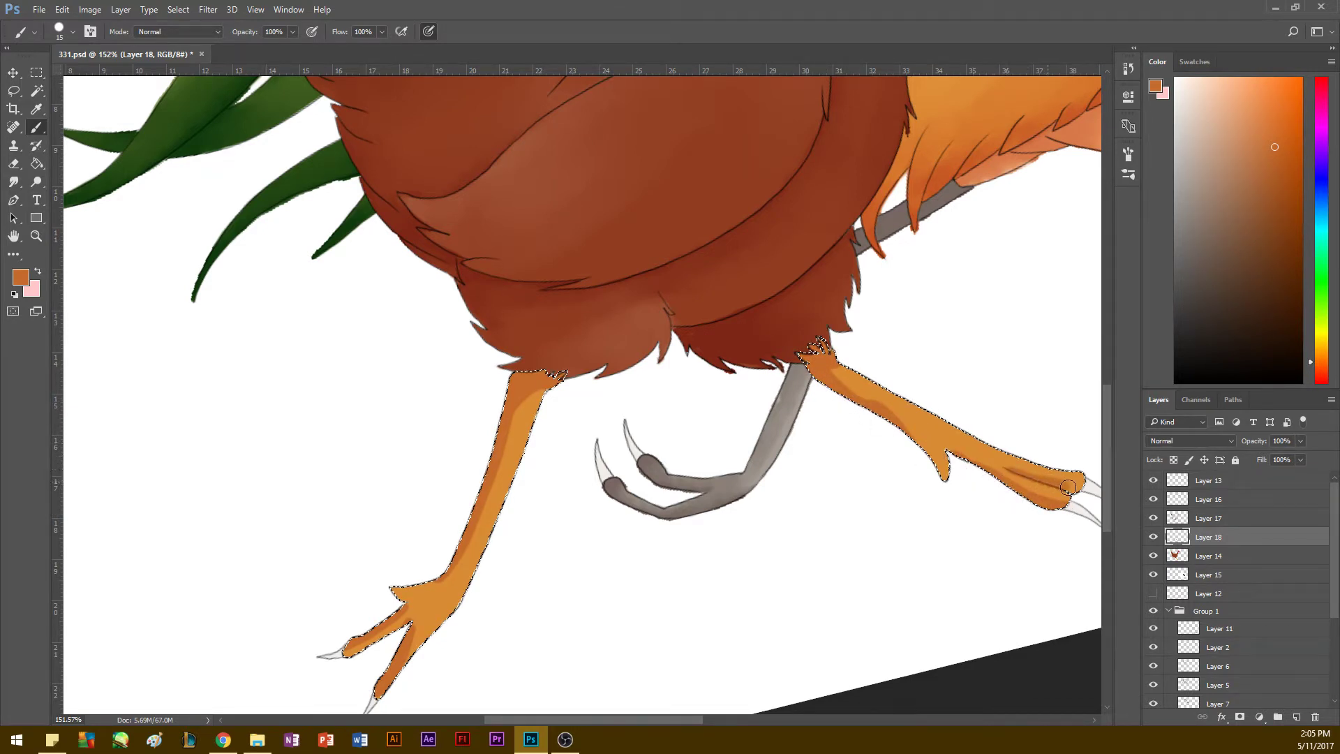
left_click(14, 181)
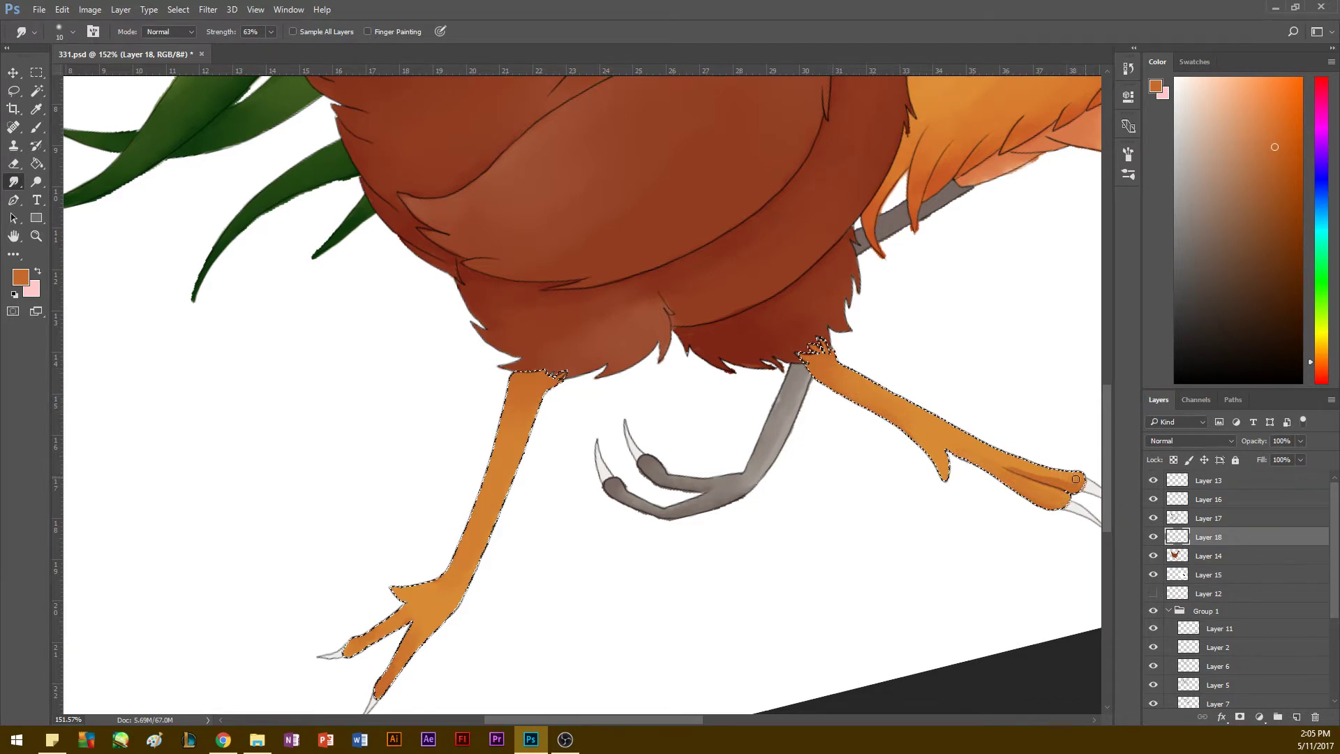
Step: Sample the leg orange, choose a lighter yellowish orange, paint highlights along both hen legs and smudge them in
key("i")
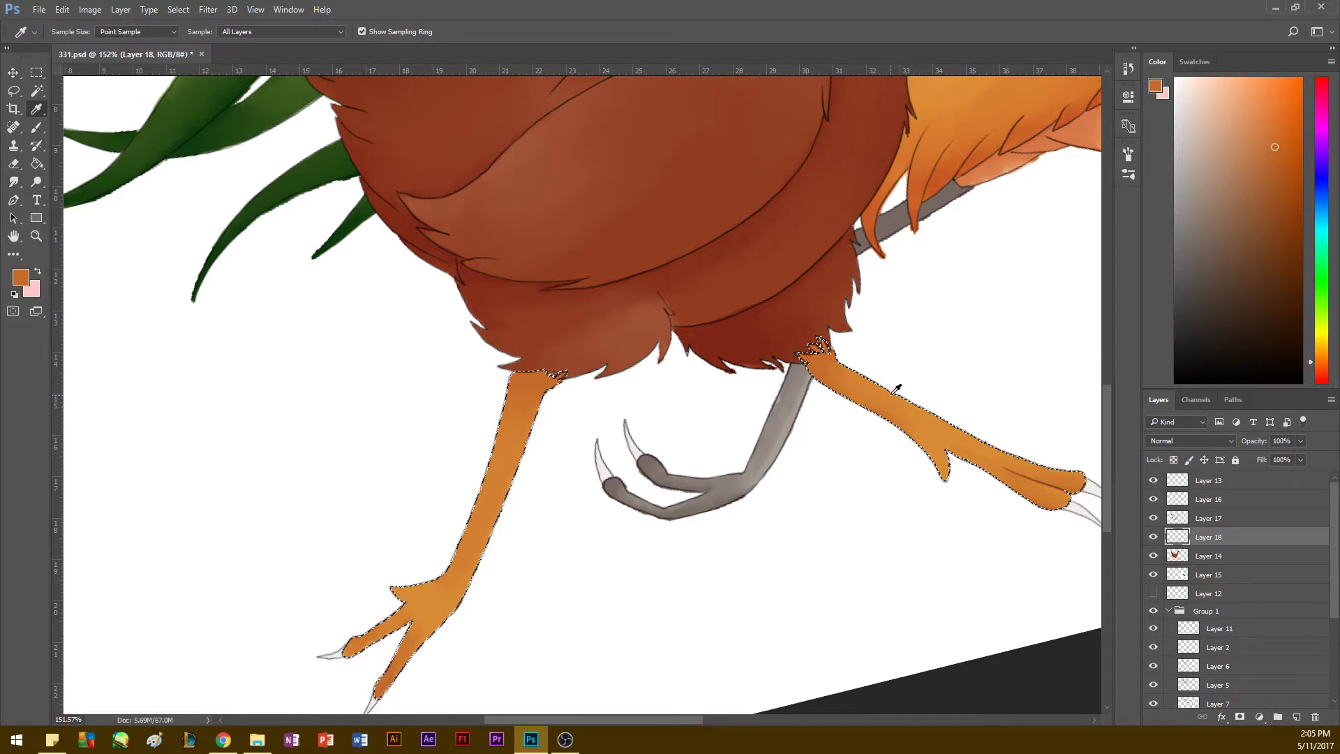
left_click(879, 379)
left_click_drag(1320, 359, 1319, 355)
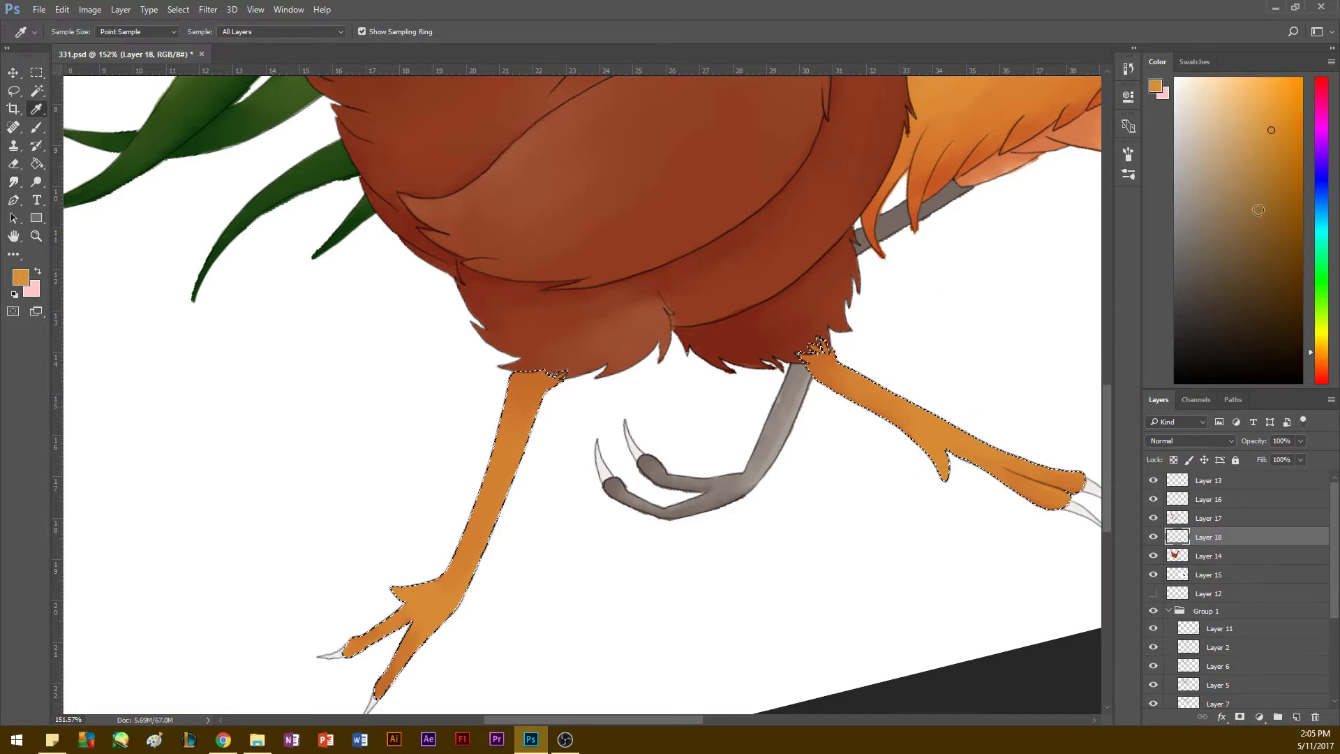
left_click_drag(1271, 130, 1261, 117)
key("b")
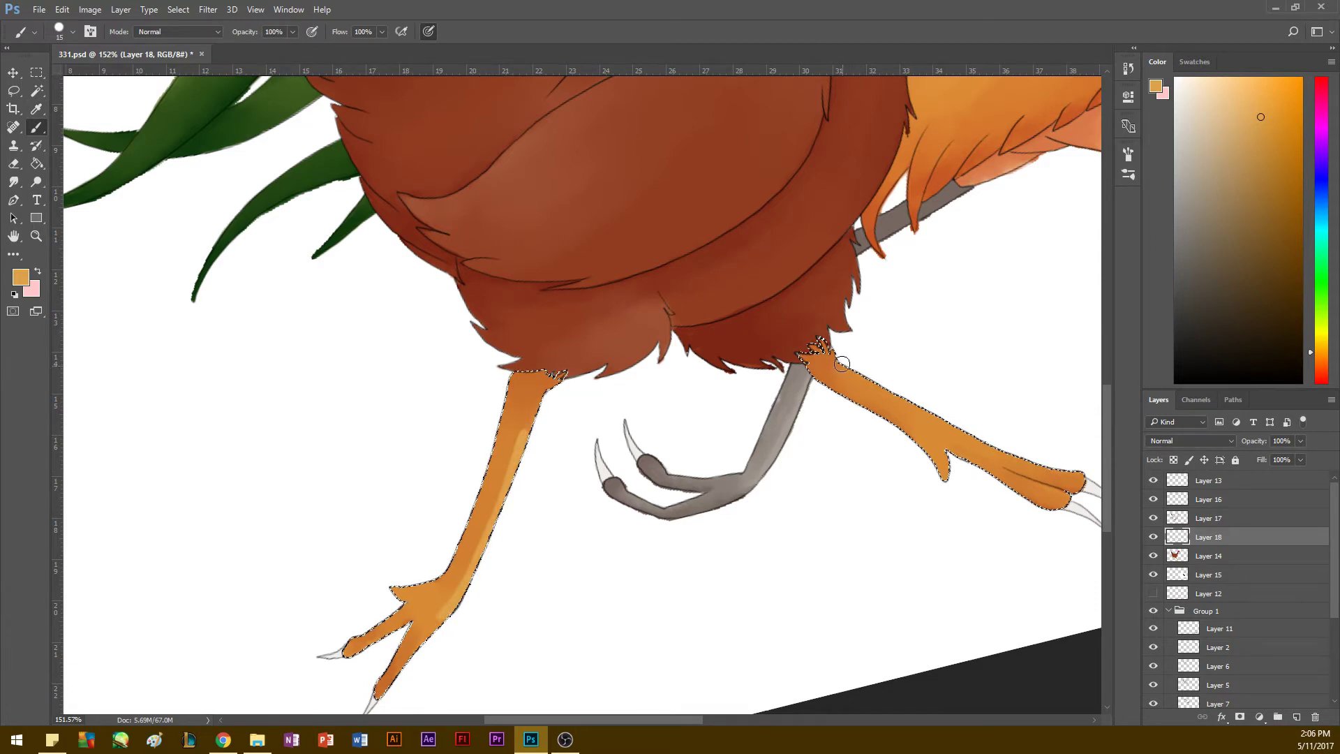
left_click(13, 181)
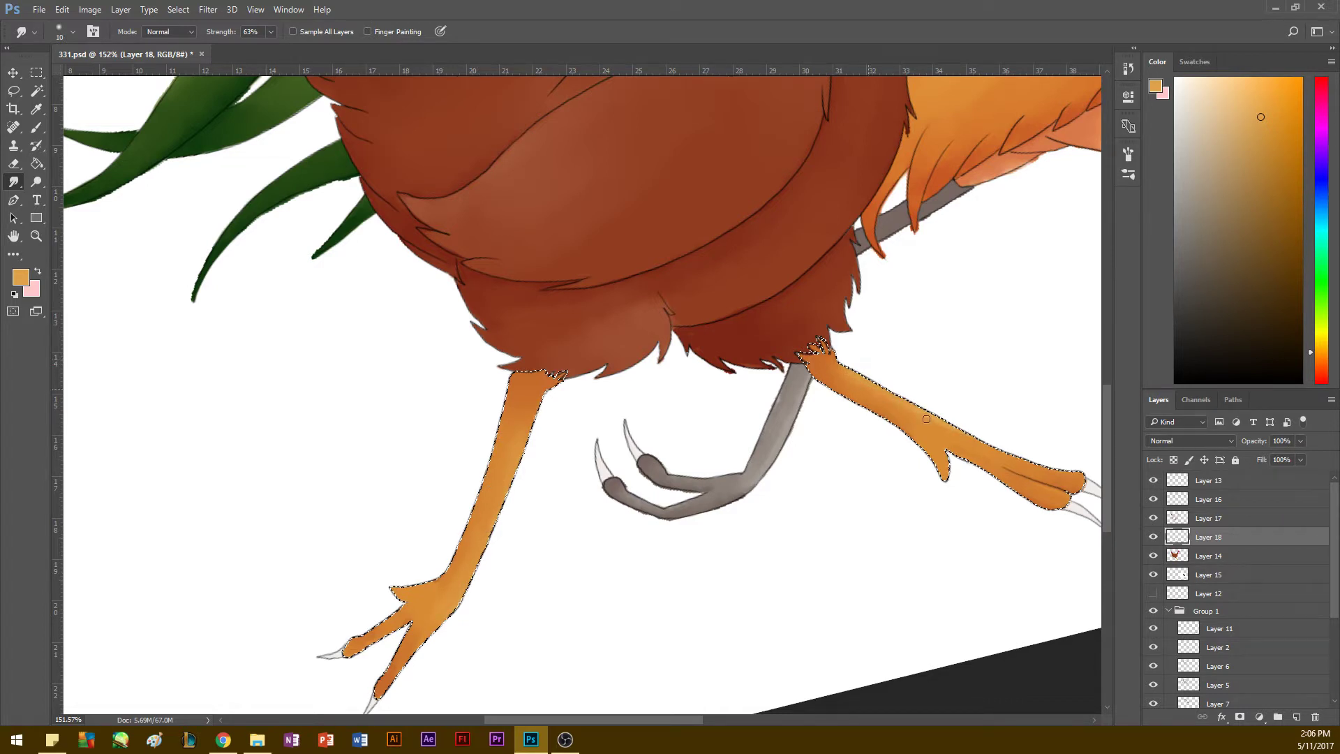
Step: Zoom out to 50%, rotate the canvas view back to nearly level, and hide the reference photo on Layer 15
key("z")
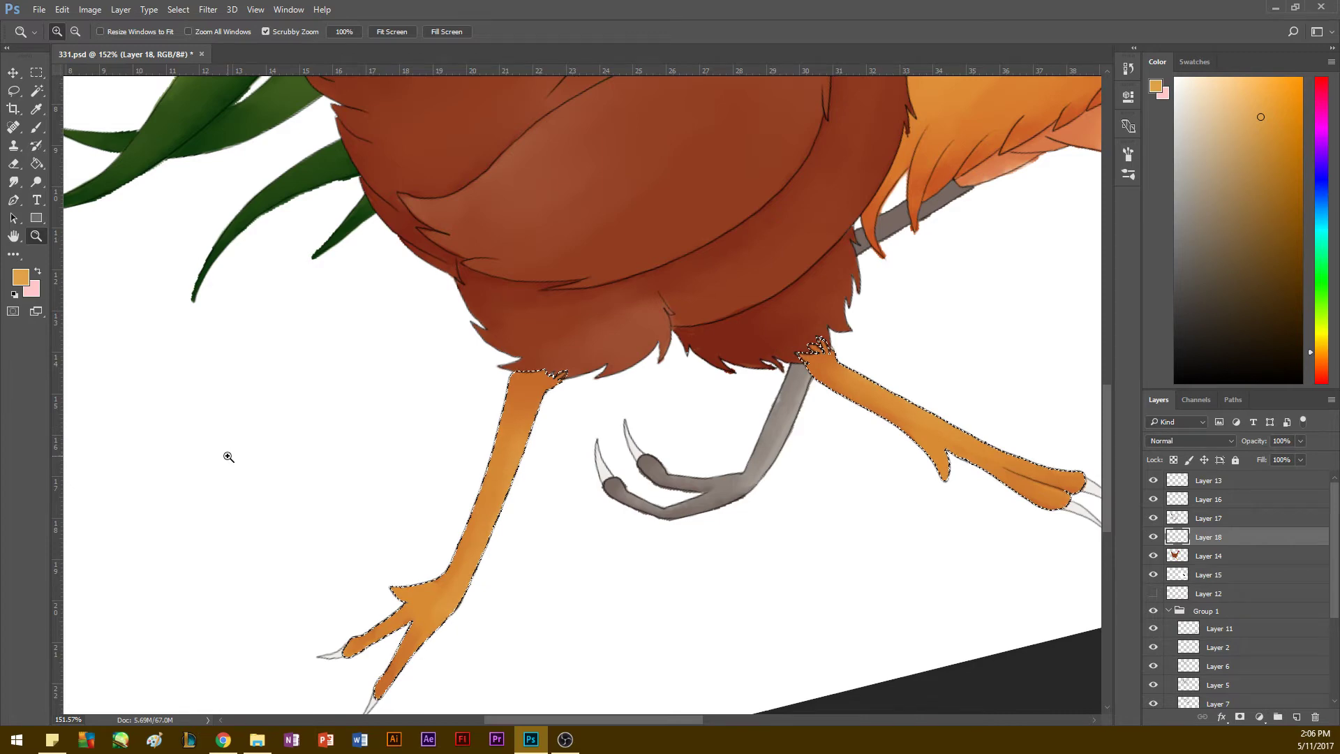
left_click_drag(223, 454, 159, 296)
left_click_drag(342, 392, 340, 405, "alt")
left_click(340, 405, "alt")
left_click(340, 401, "alt")
left_click(327, 329, "alt")
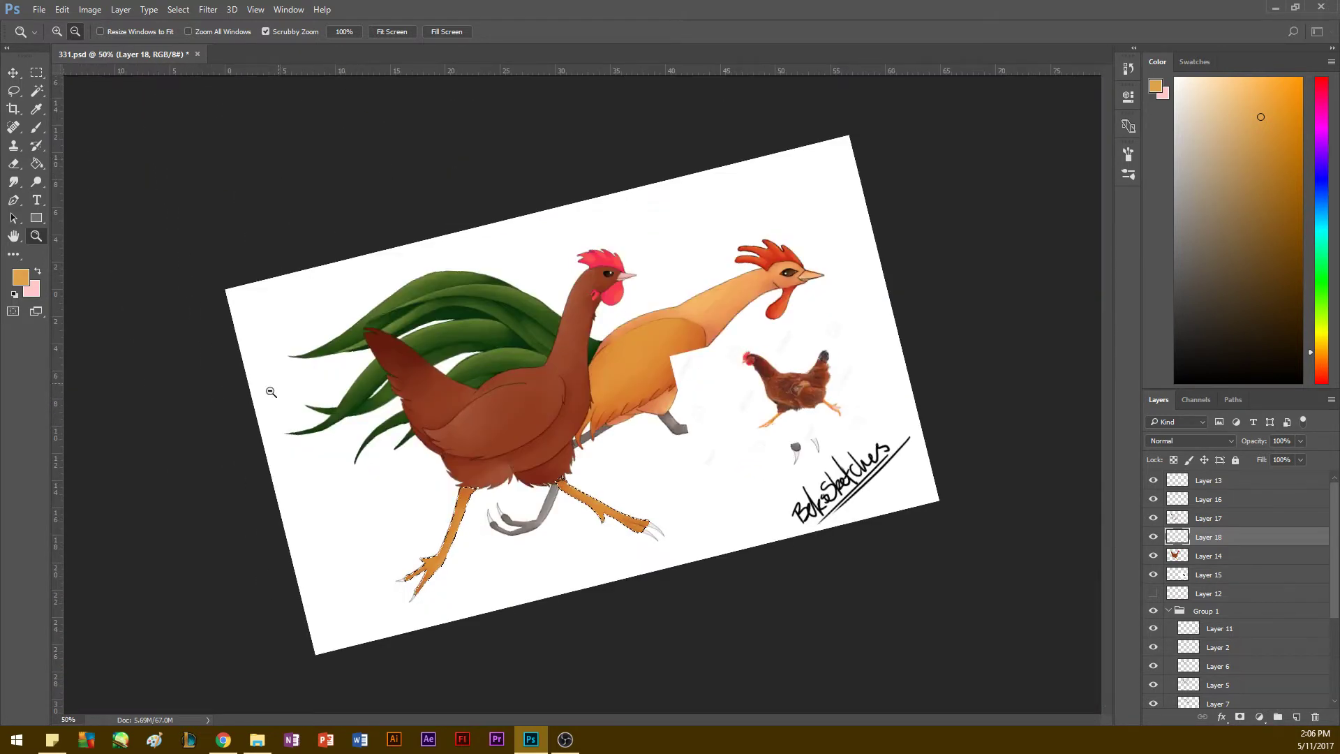
key("r")
left_click_drag(202, 463, 192, 302)
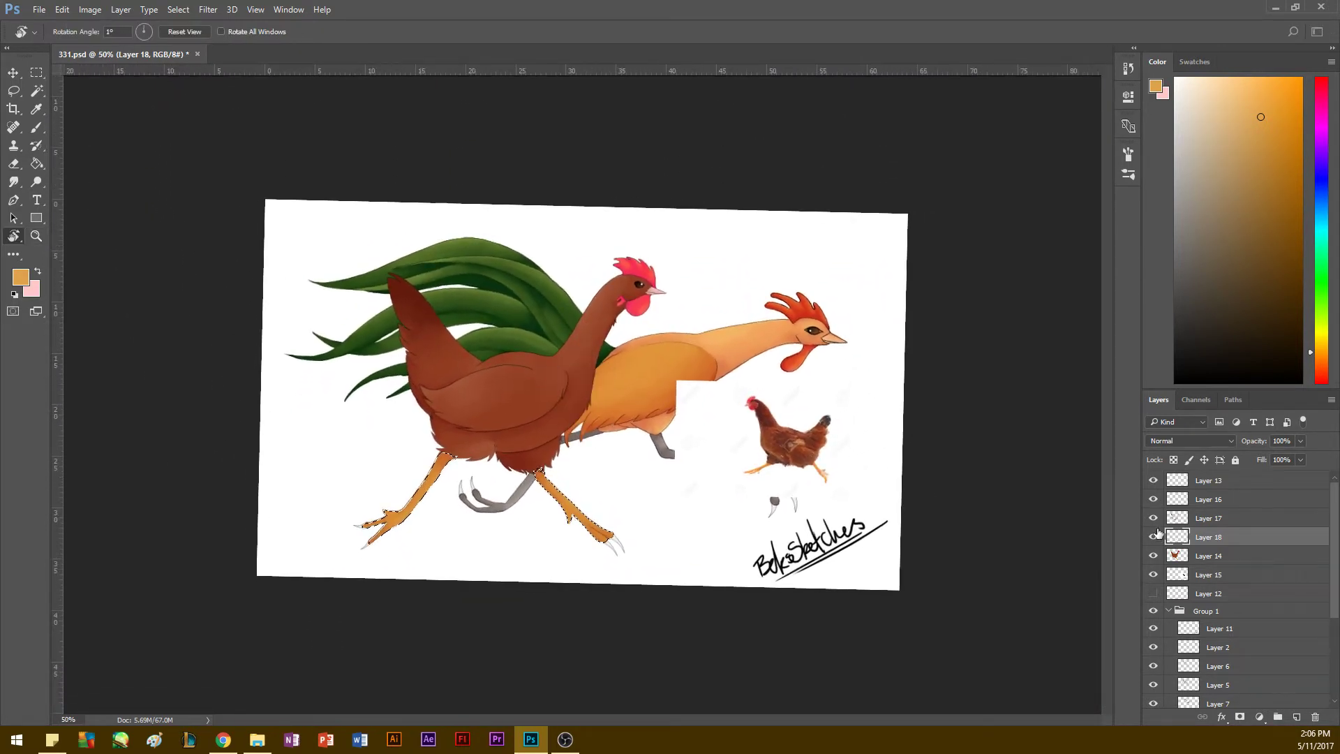
left_click(1154, 575)
key("h")
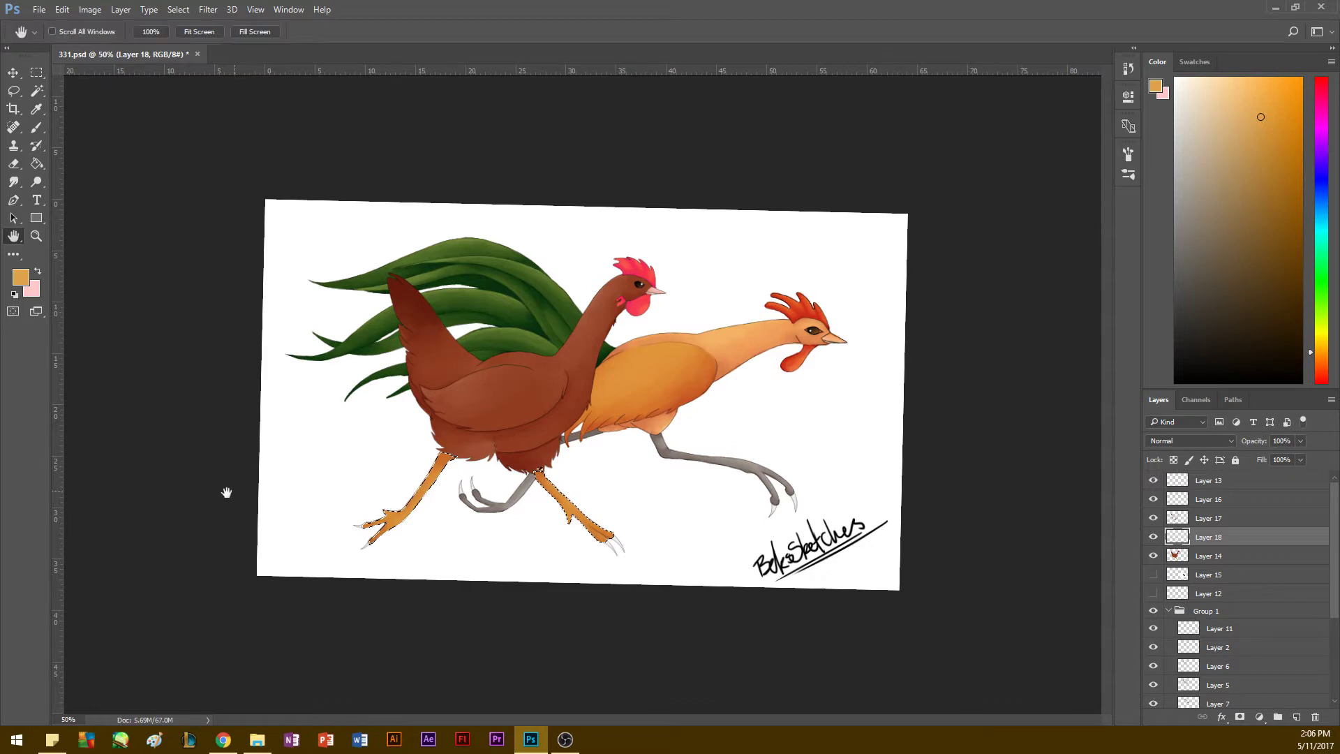
Step: Clear the selection around the hen's legs
left_click(14, 91)
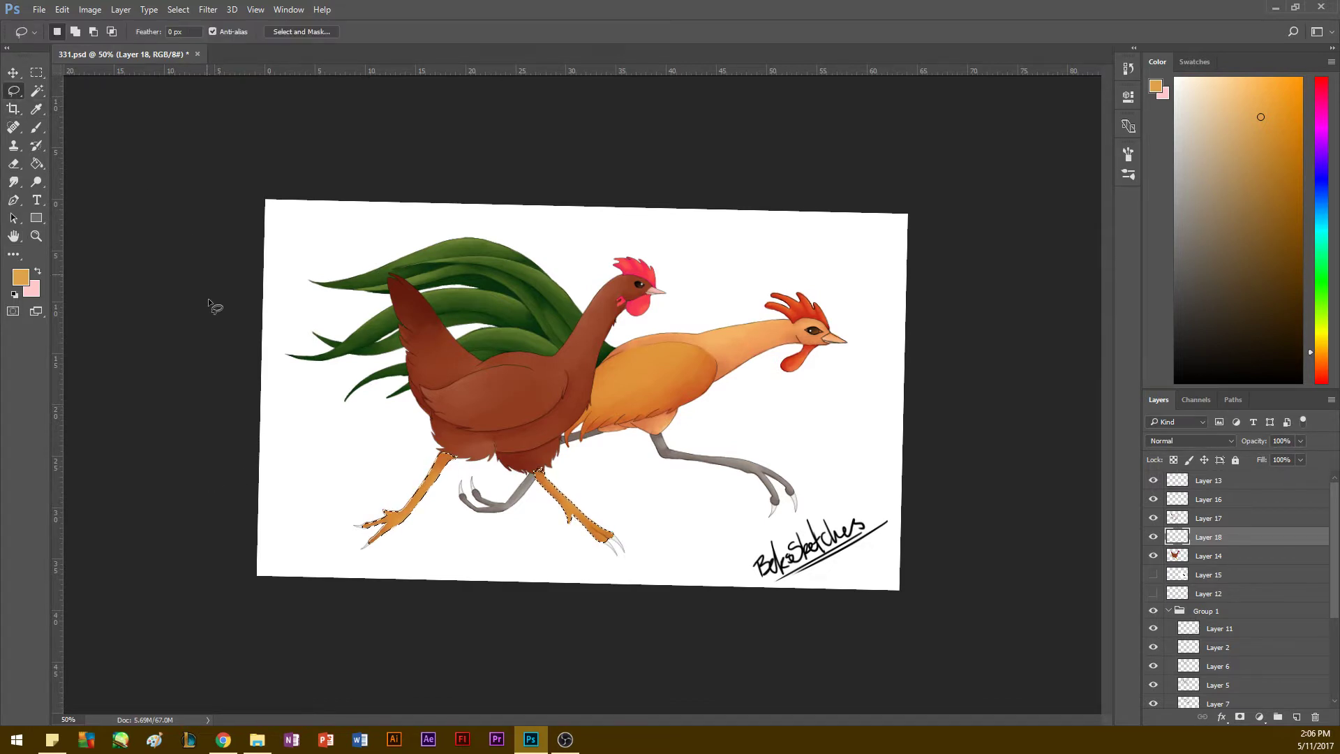
left_click_drag(213, 305, 131, 381)
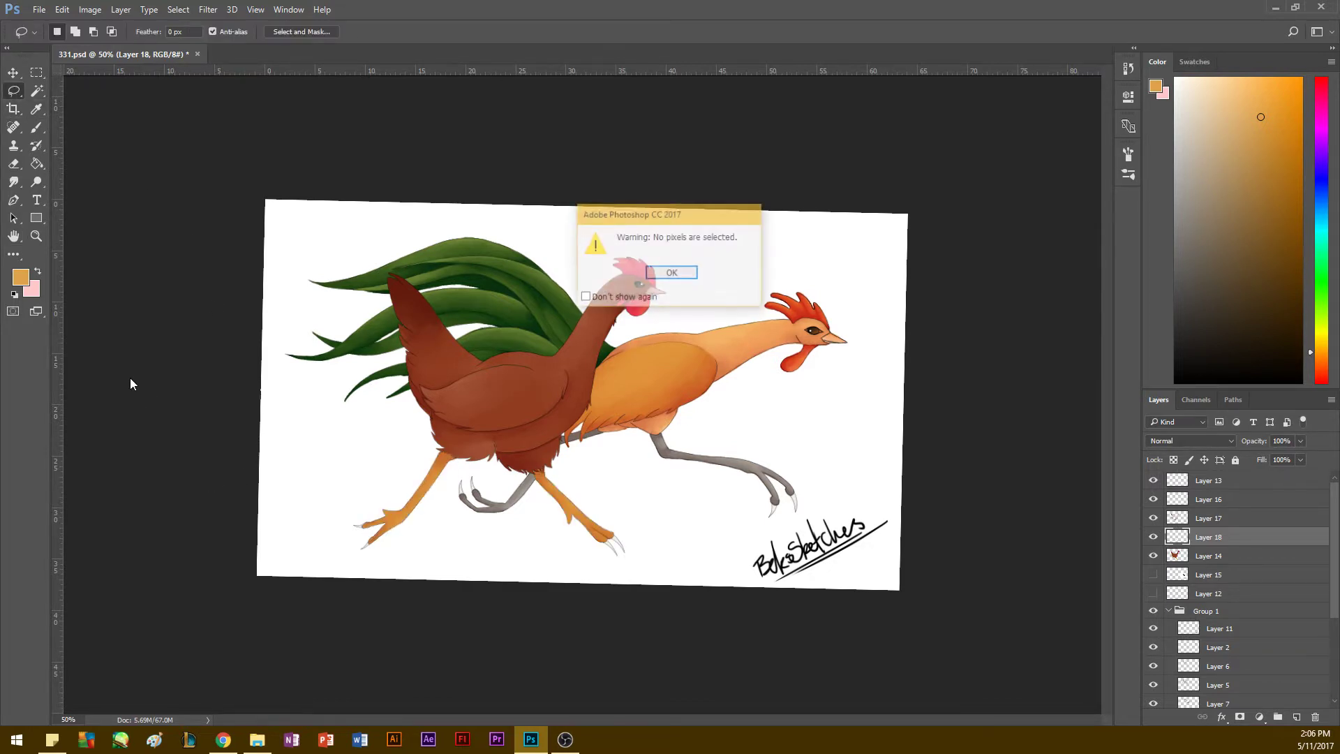
left_click(656, 272)
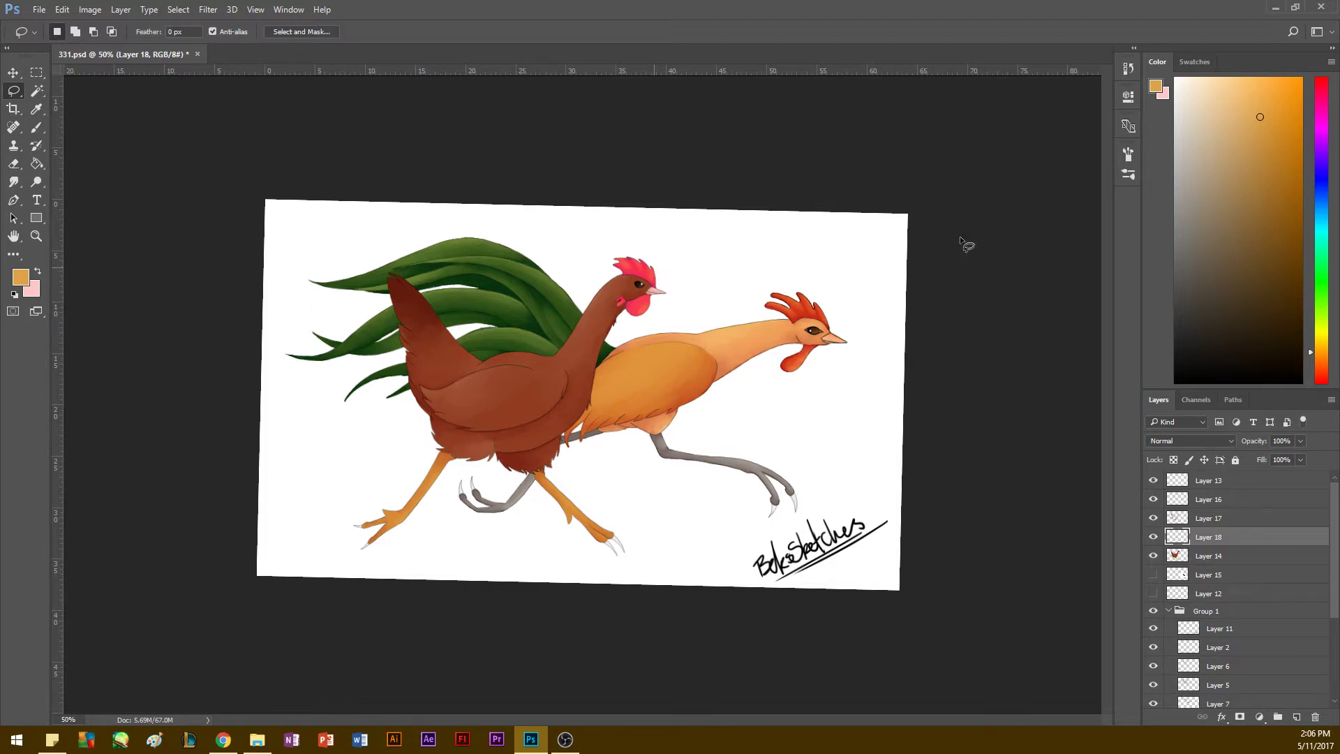
key("alt+Tab")
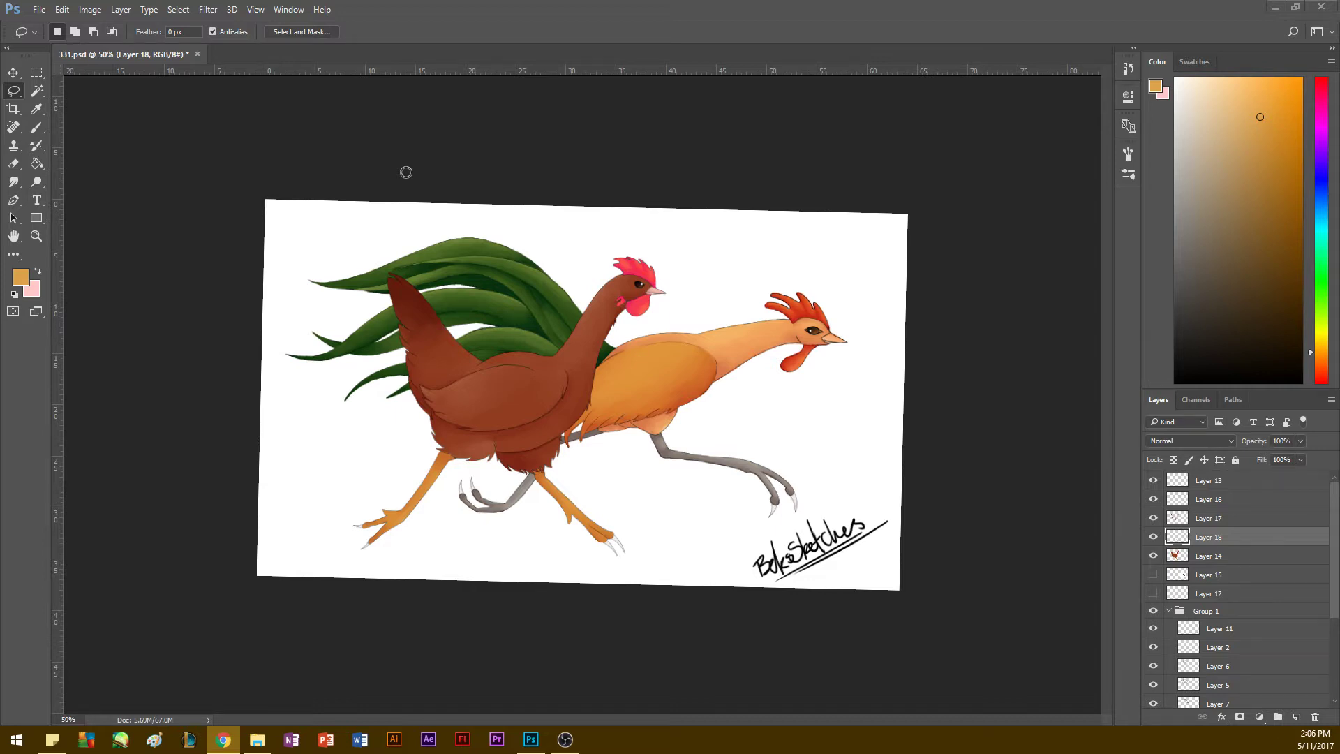
Step: Create a new layer directly above Group 1, outside the group, and set the brush colour to black
left_click(1197, 611)
left_click(1297, 718)
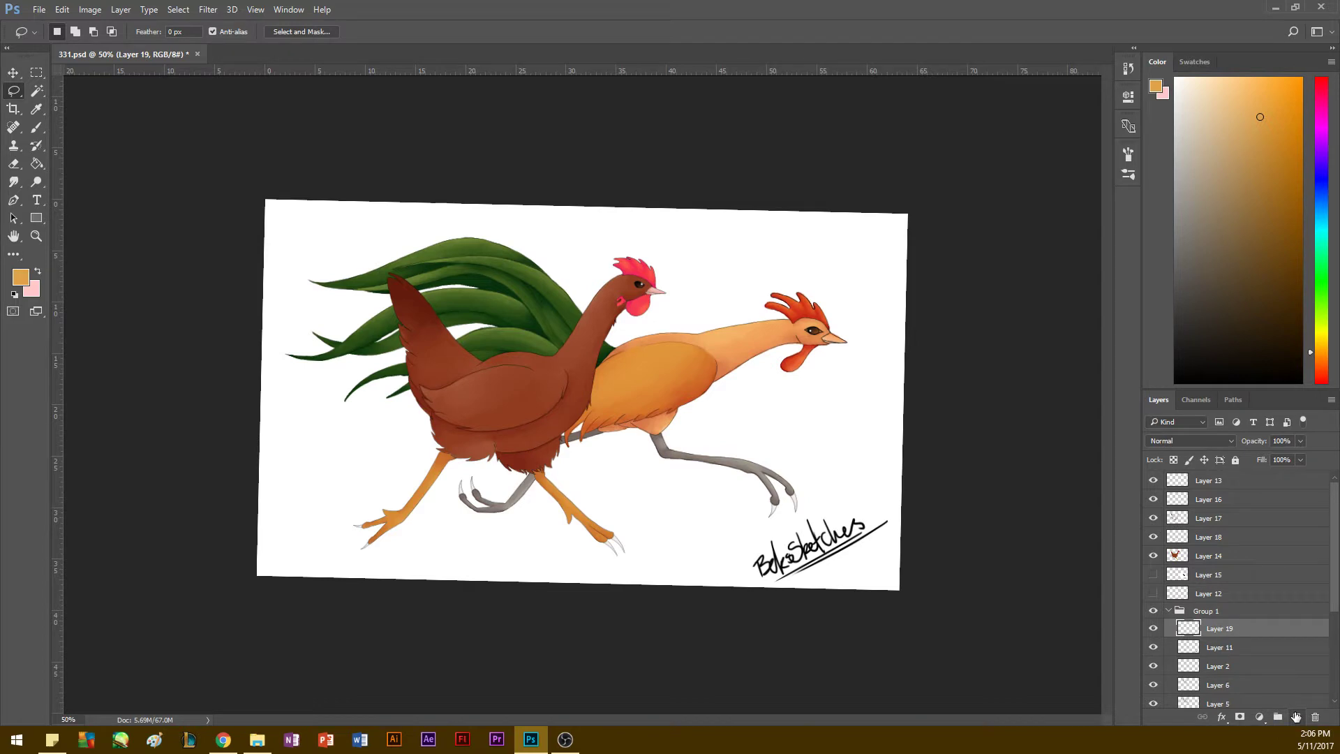
left_click_drag(1209, 630, 1198, 603)
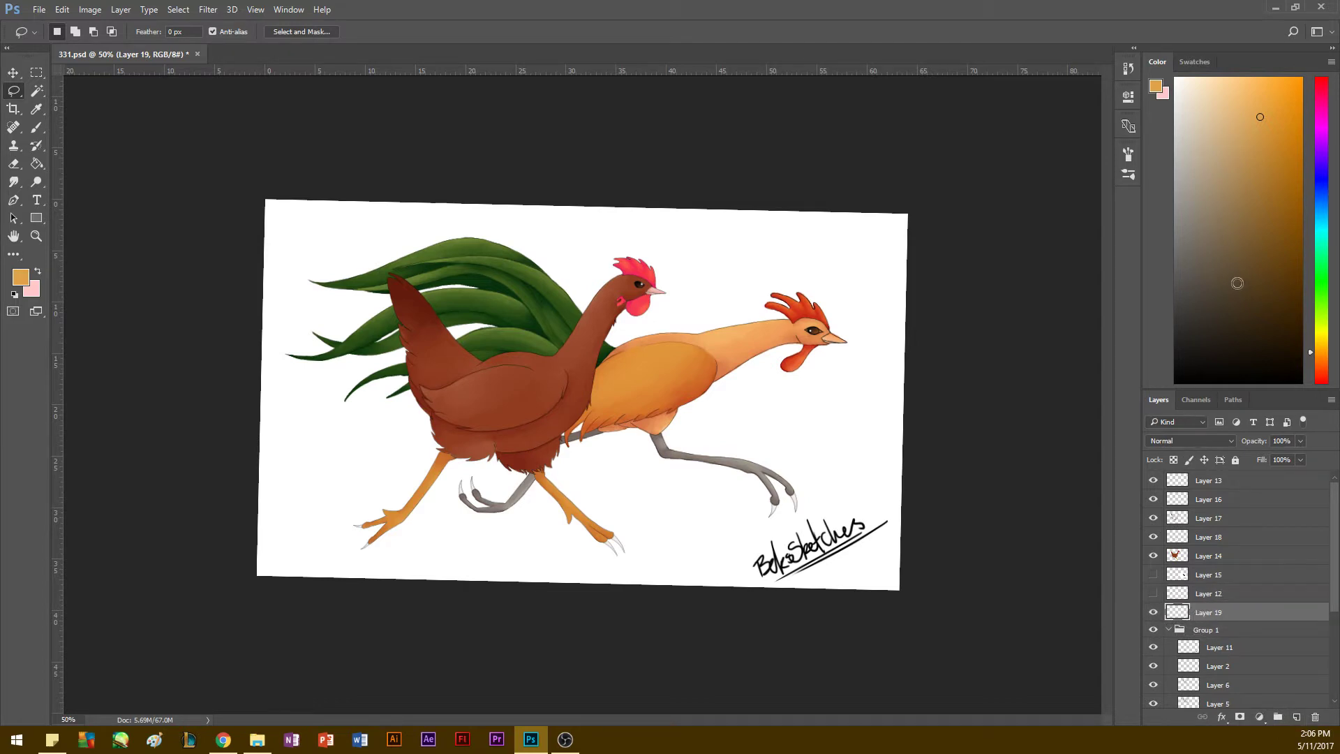
left_click(1176, 381)
key("b")
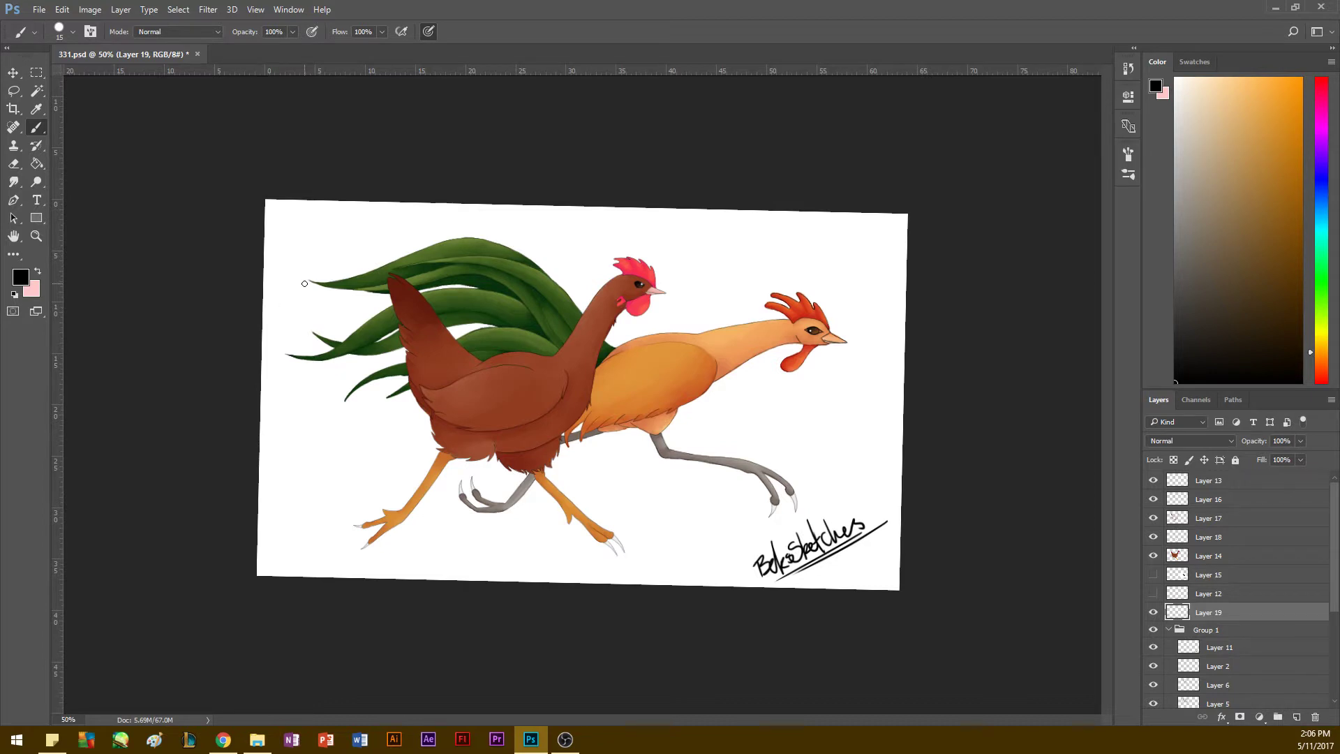
Step: On Layer 3, select the rear chicken's orange body, green tail feathers and grey rear leg with the Magic Wand
left_click(1199, 630)
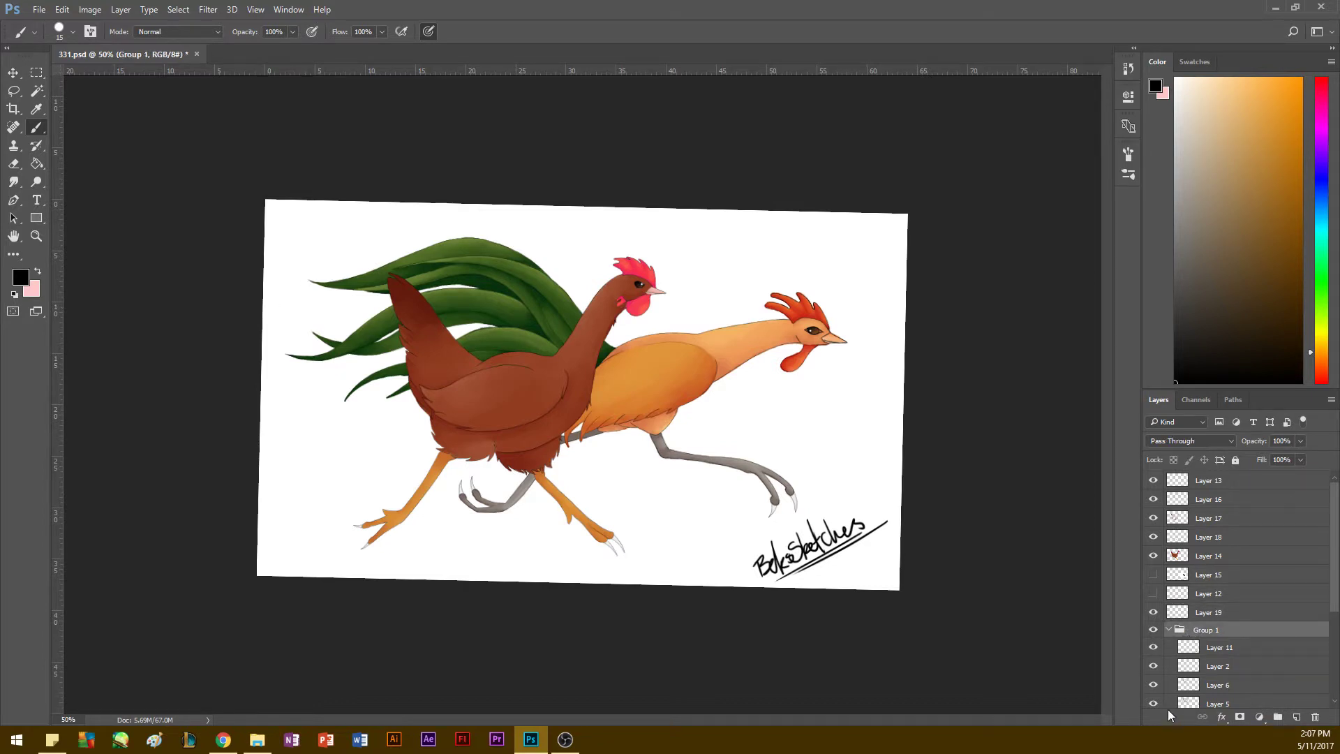
left_click(37, 91)
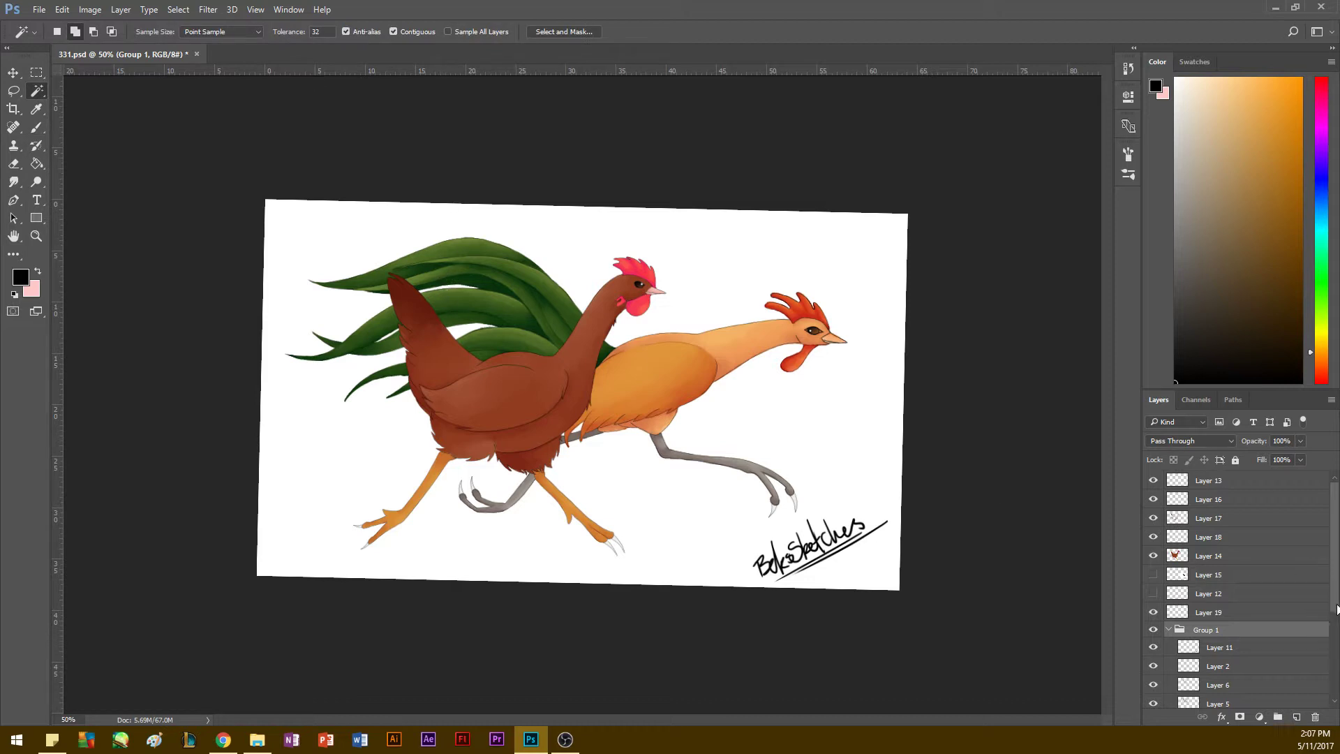
scroll(1335, 628, "down", 5)
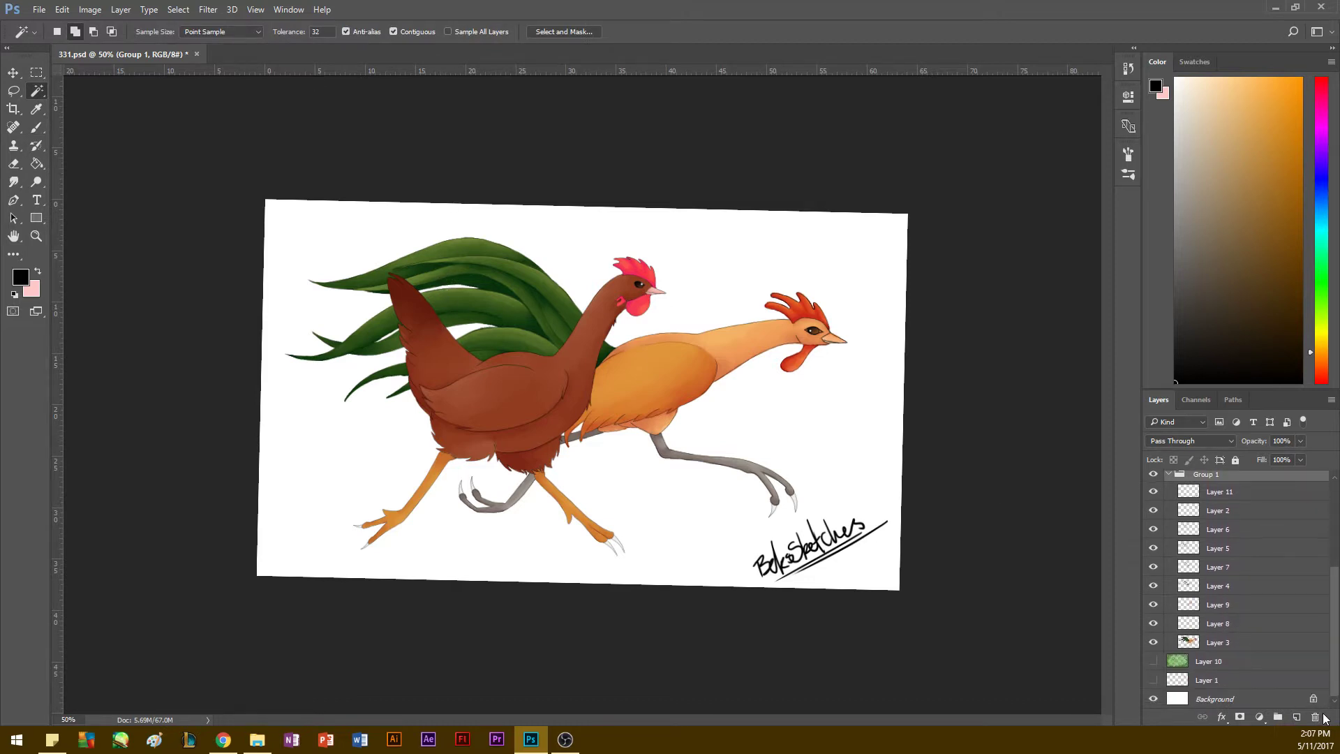
left_click(1202, 643)
left_click(635, 377)
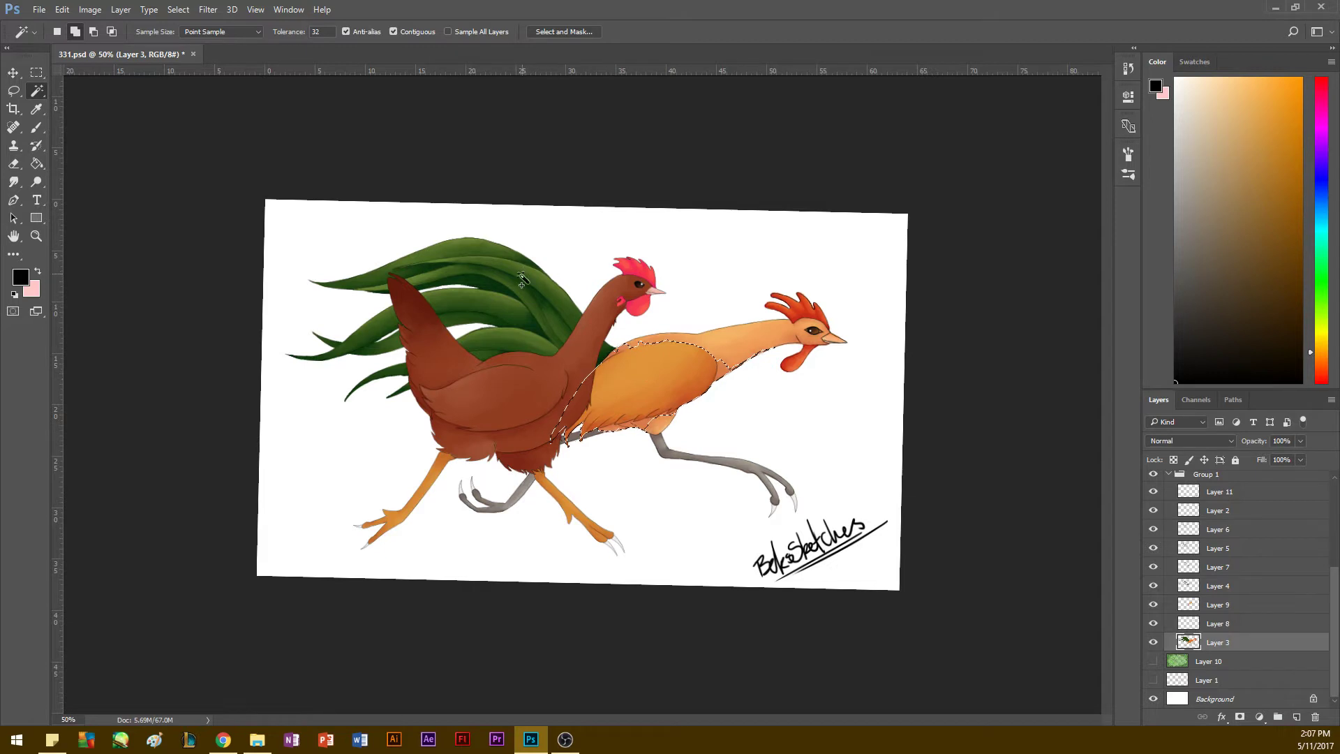
left_click(560, 307)
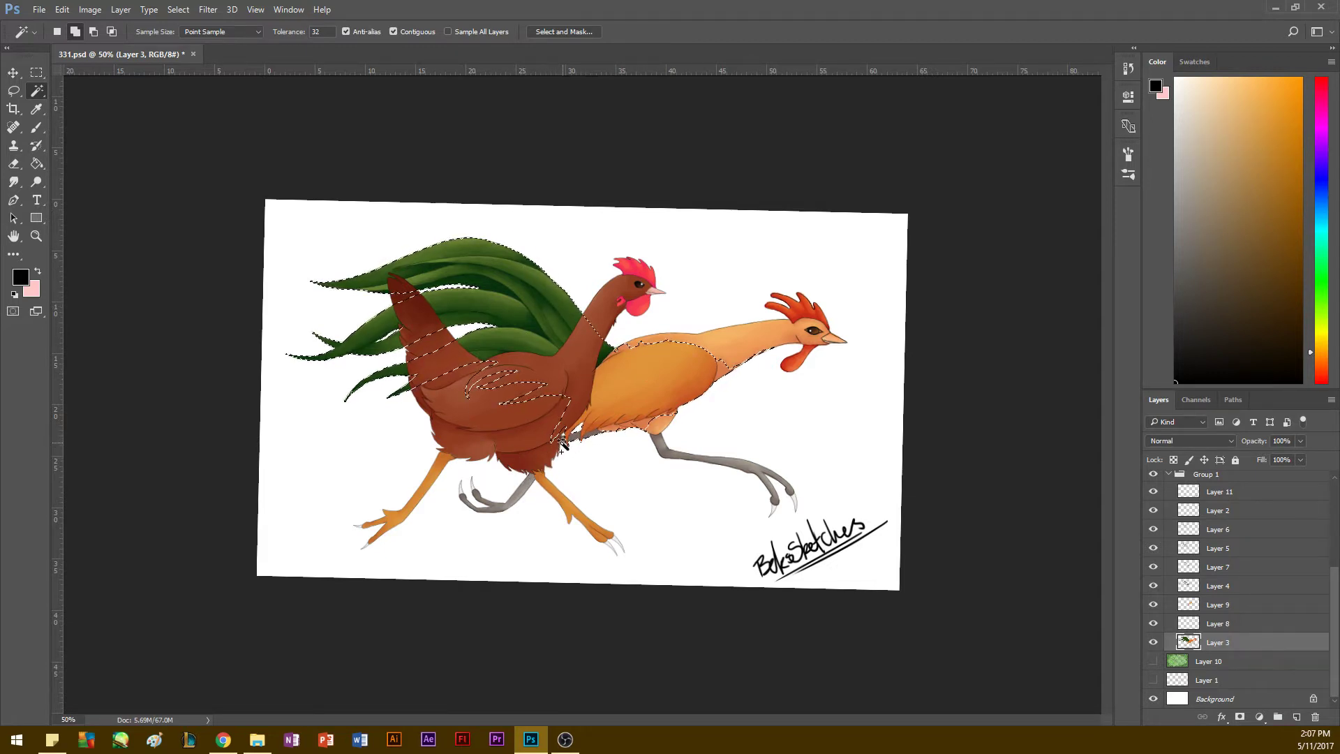
left_click(483, 505)
Step: On Layer 19, paint thick black shadow strokes inside the selection along the hen's neck, back, tail and leg edges
left_click(1193, 622)
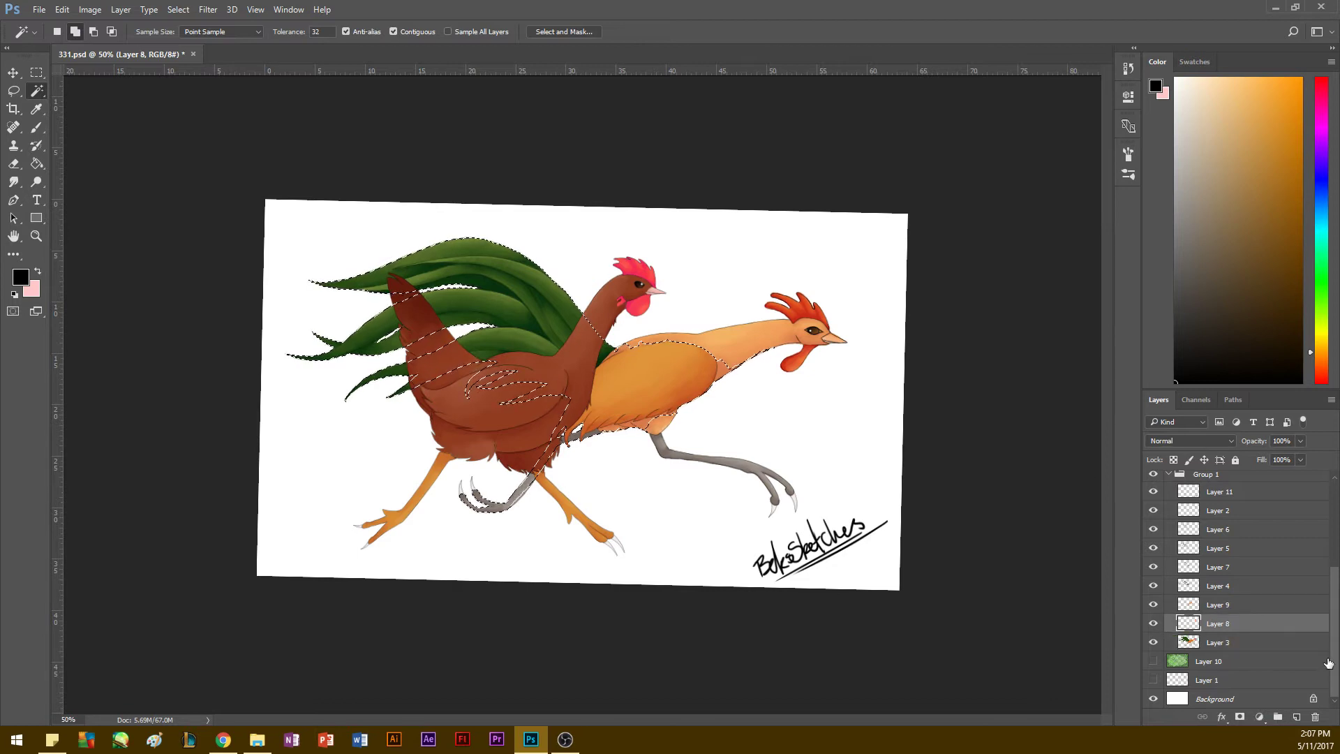
scroll(1329, 663, "up", 3)
left_click(1209, 516)
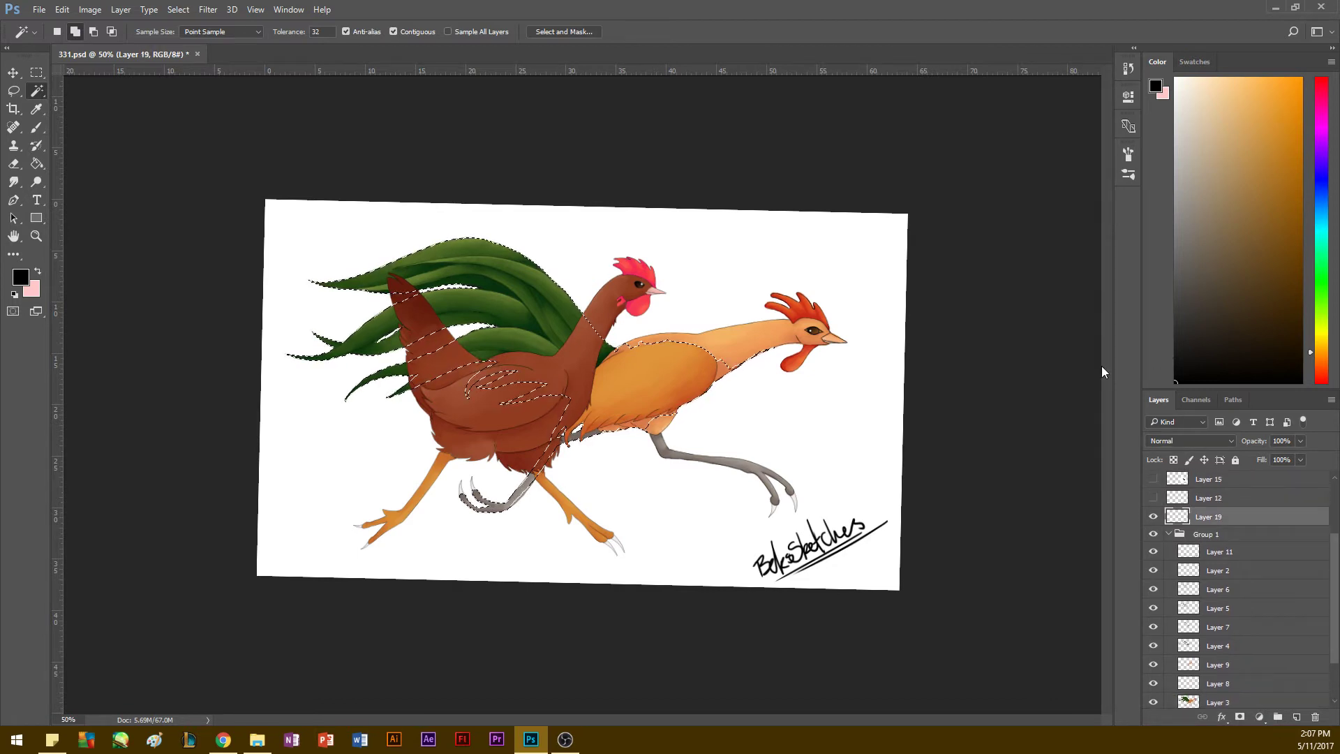
key("b")
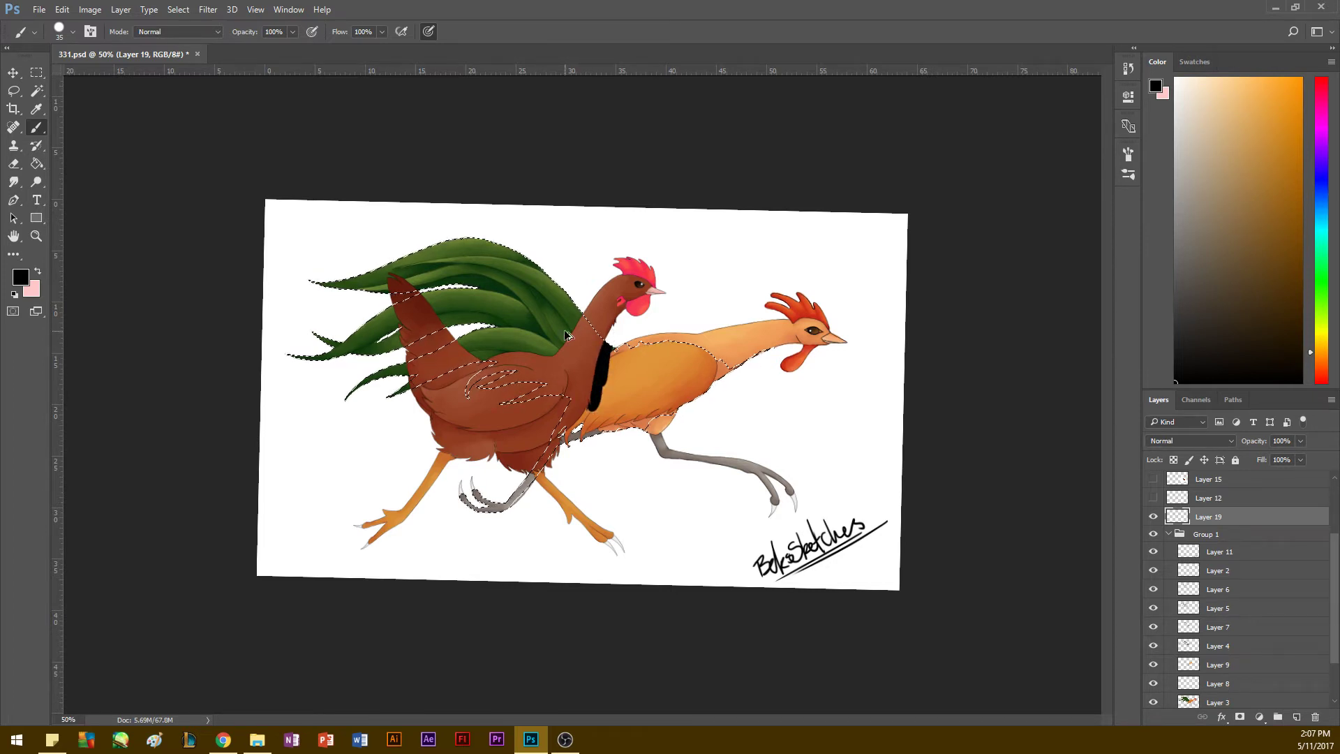
key("ctrl+alt+z")
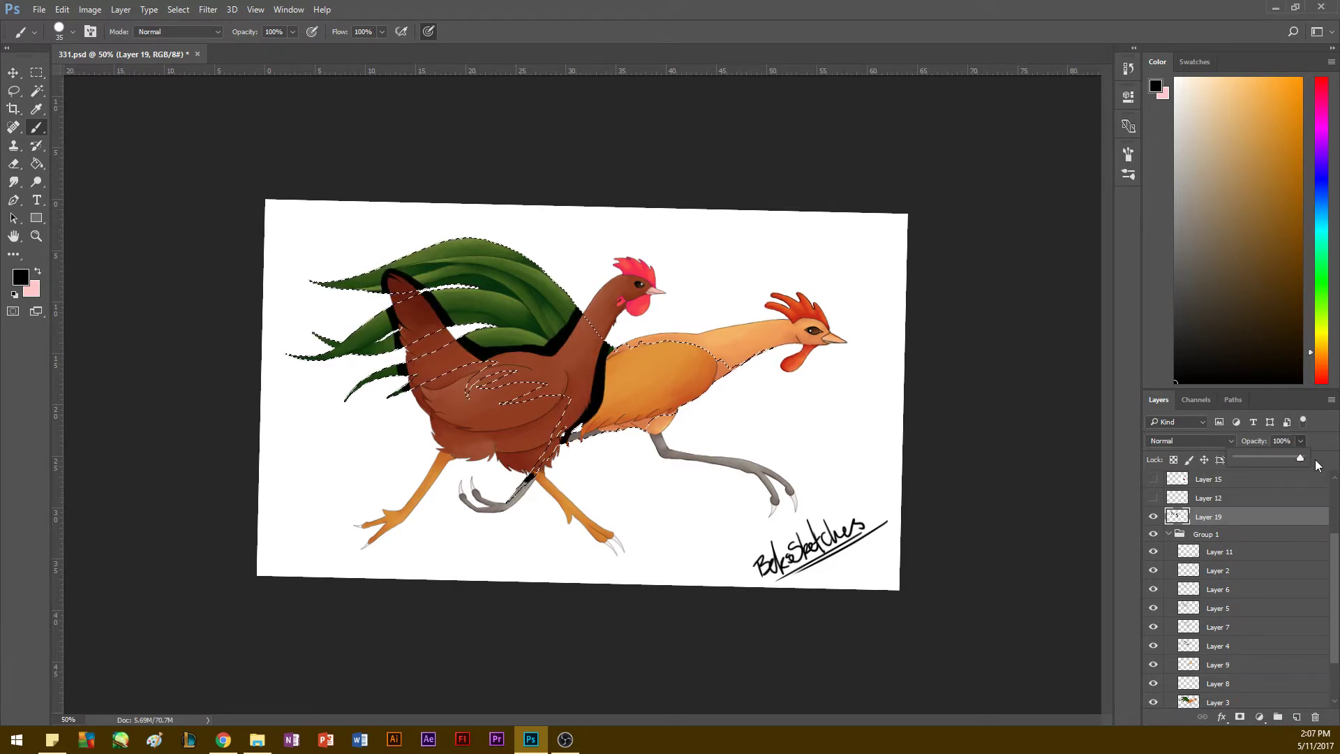
Step: Soften the black shadow strokes with a Gaussian Blur of 31.8 pixels radius and clear the selection
left_click(208, 9)
mouse_move(217, 163)
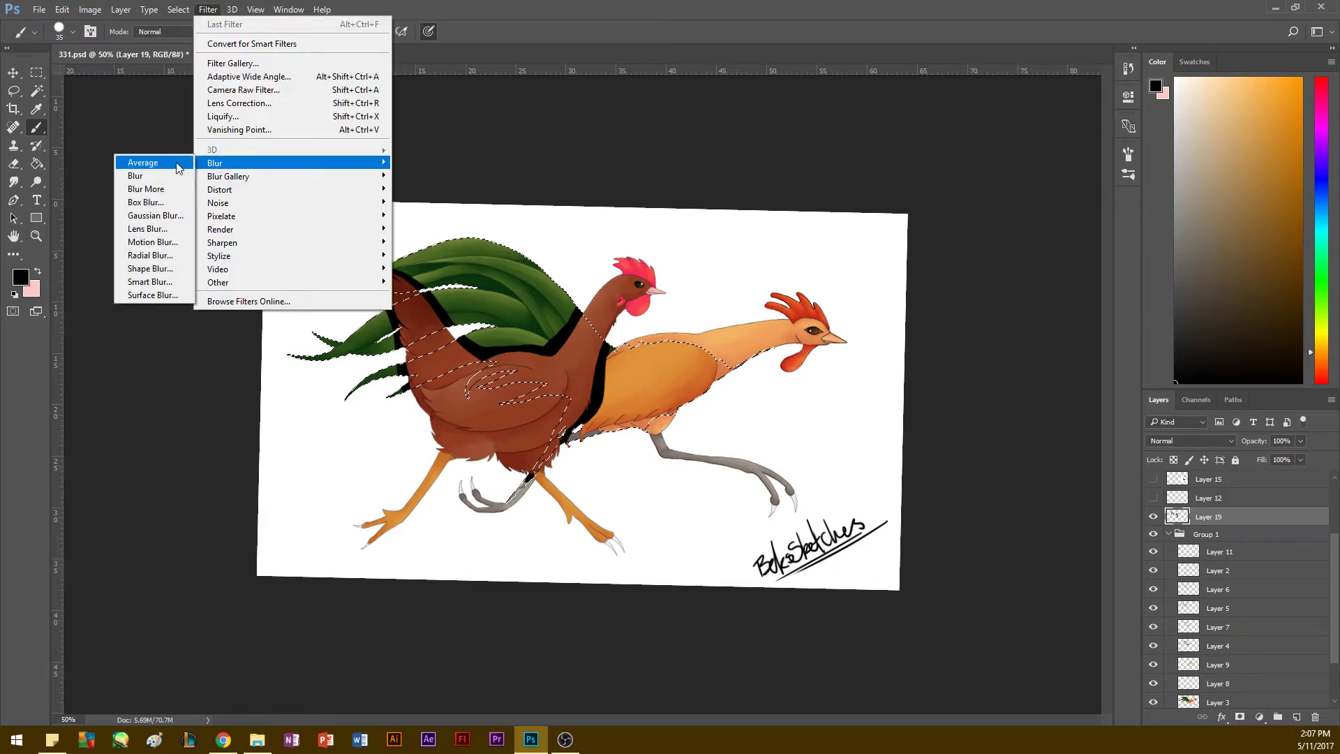
left_click(155, 215)
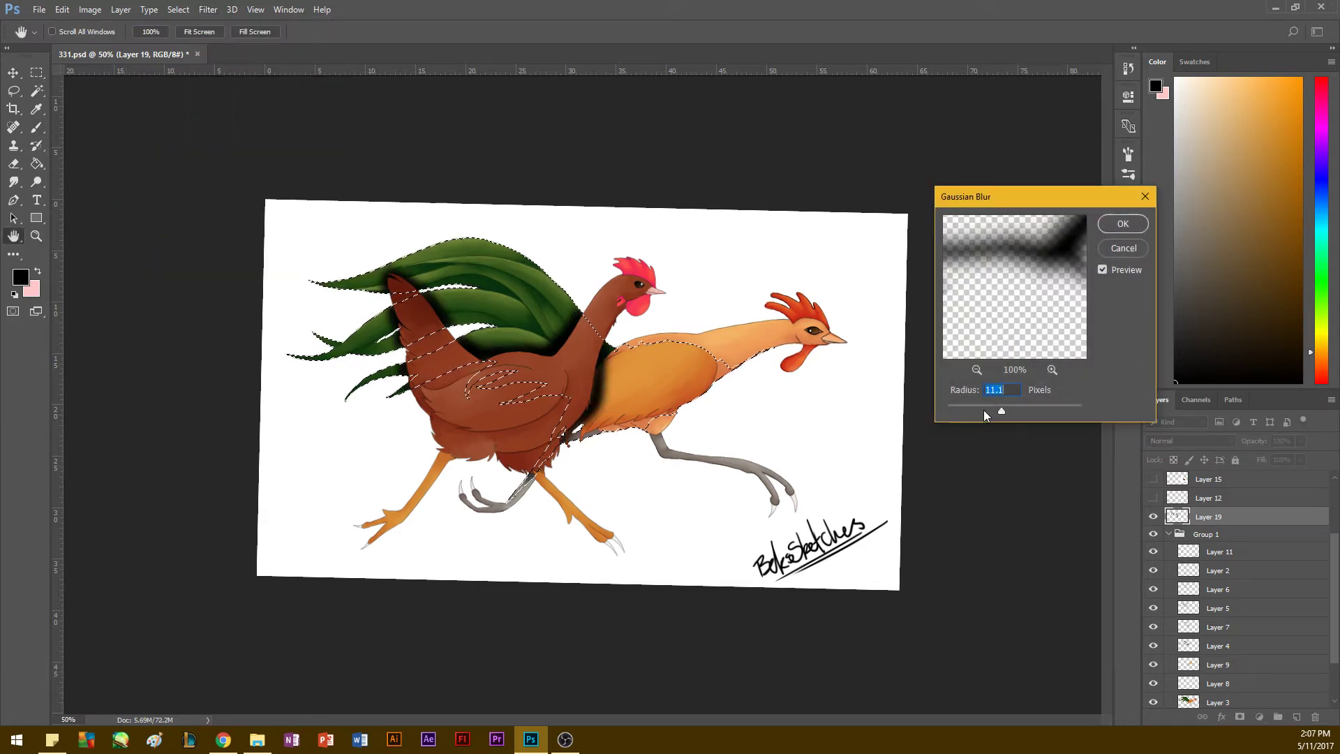
left_click_drag(984, 410, 1012, 412)
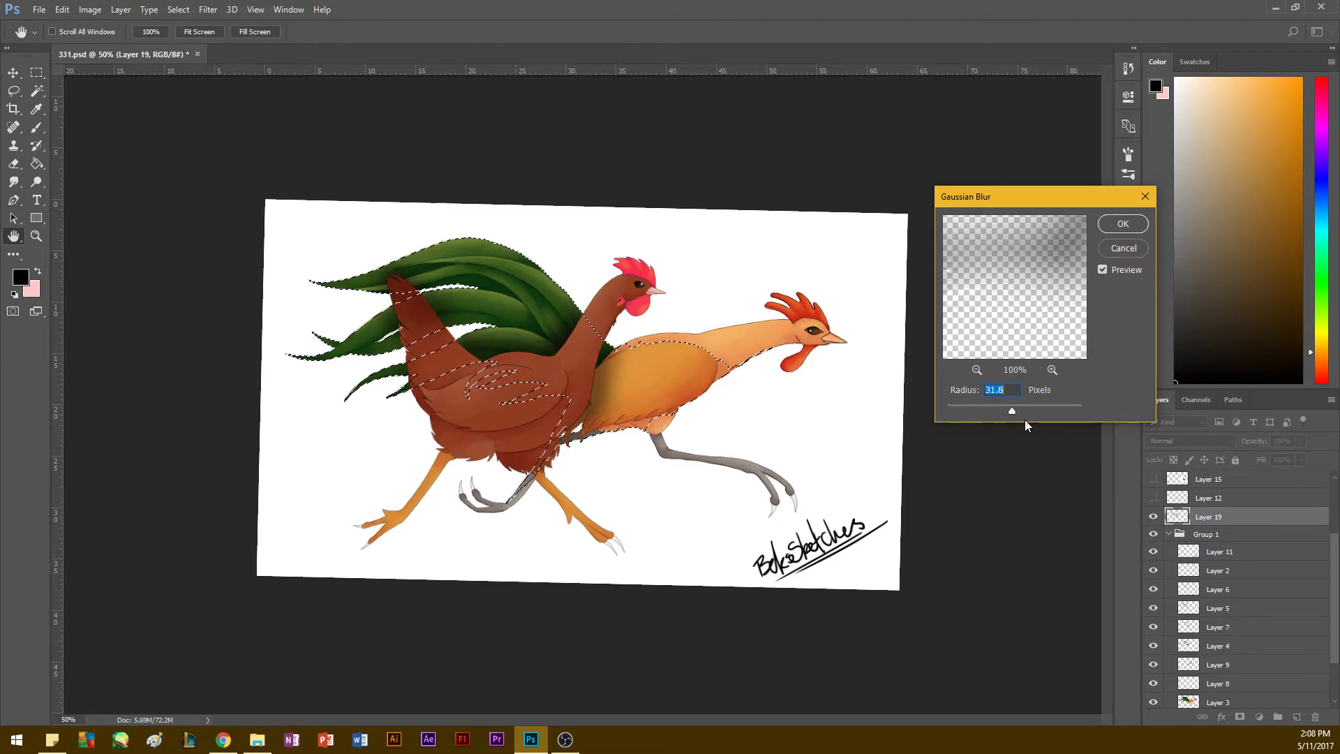
left_click(1108, 224)
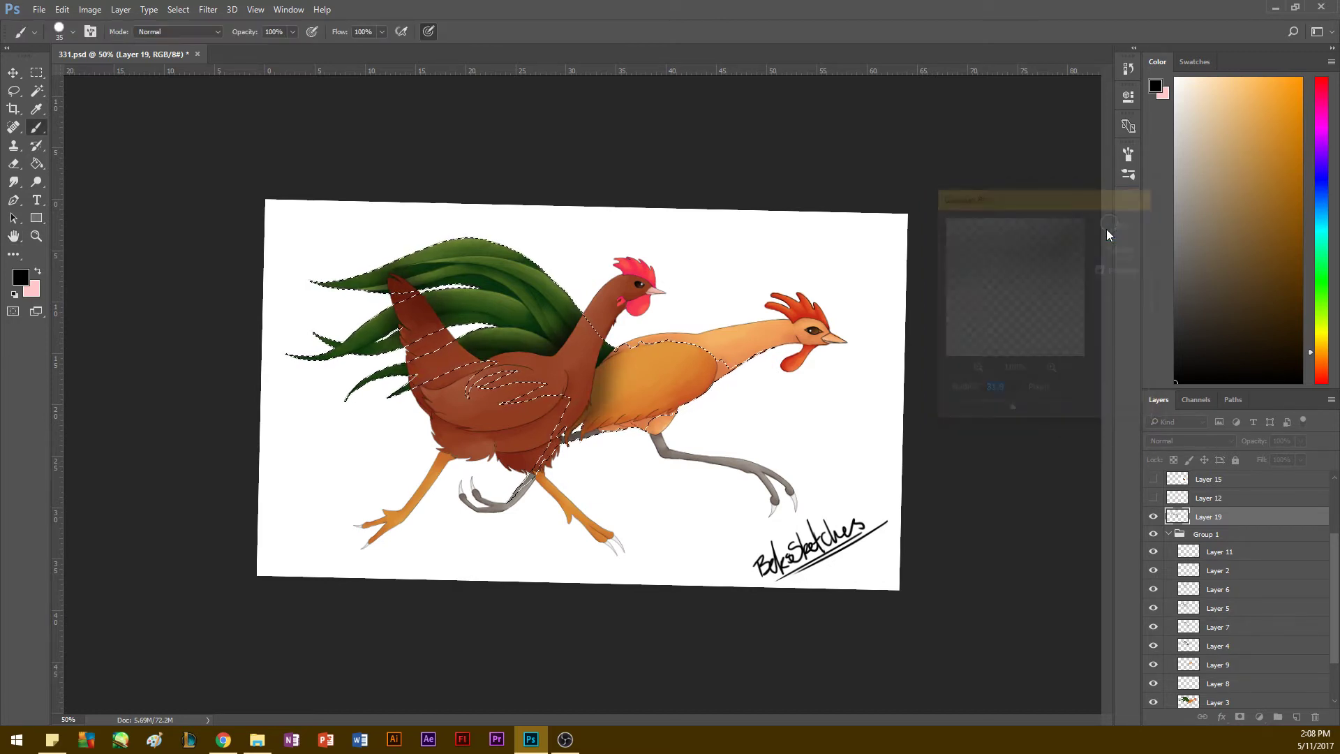
left_click(18, 92)
left_click(135, 296)
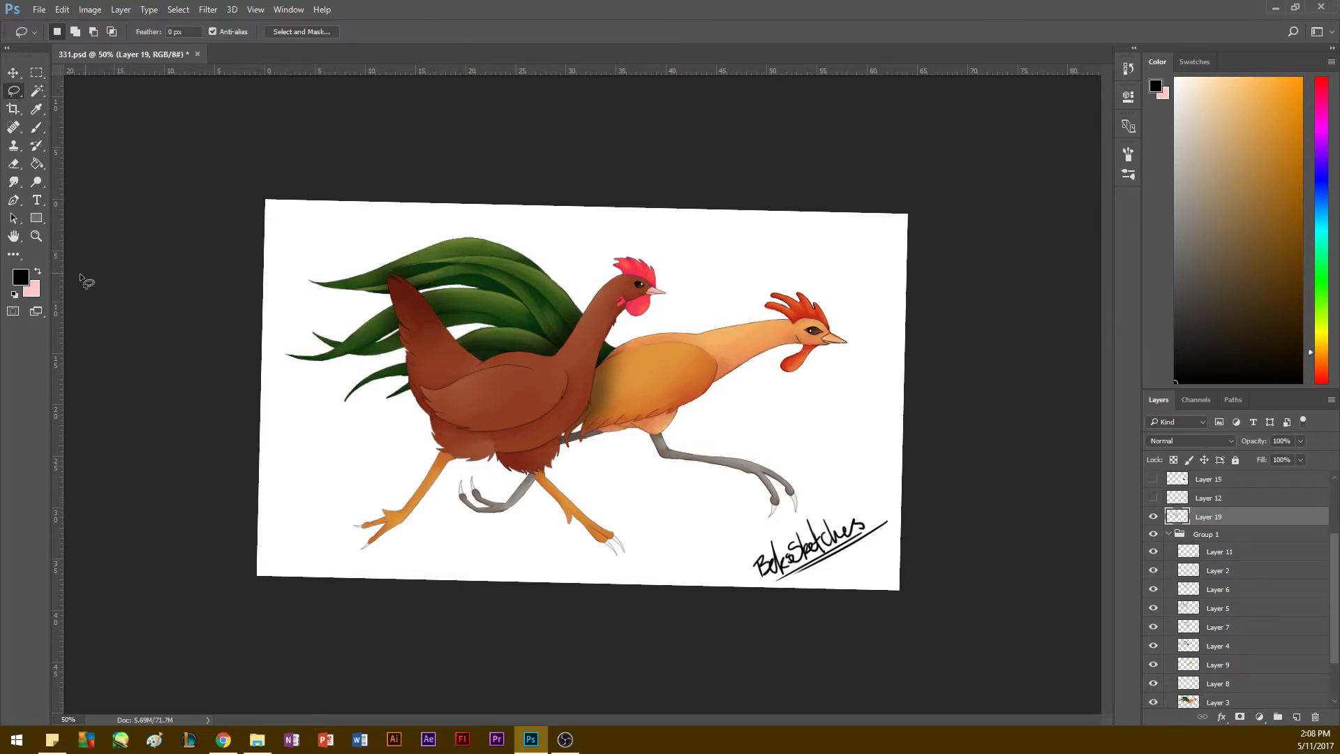
Step: Identify the hen's line art layer by toggling layer visibility, make Layer 13 active and erase the highlight outline inside her eye
left_click(38, 241)
left_click_drag(611, 255, 691, 334)
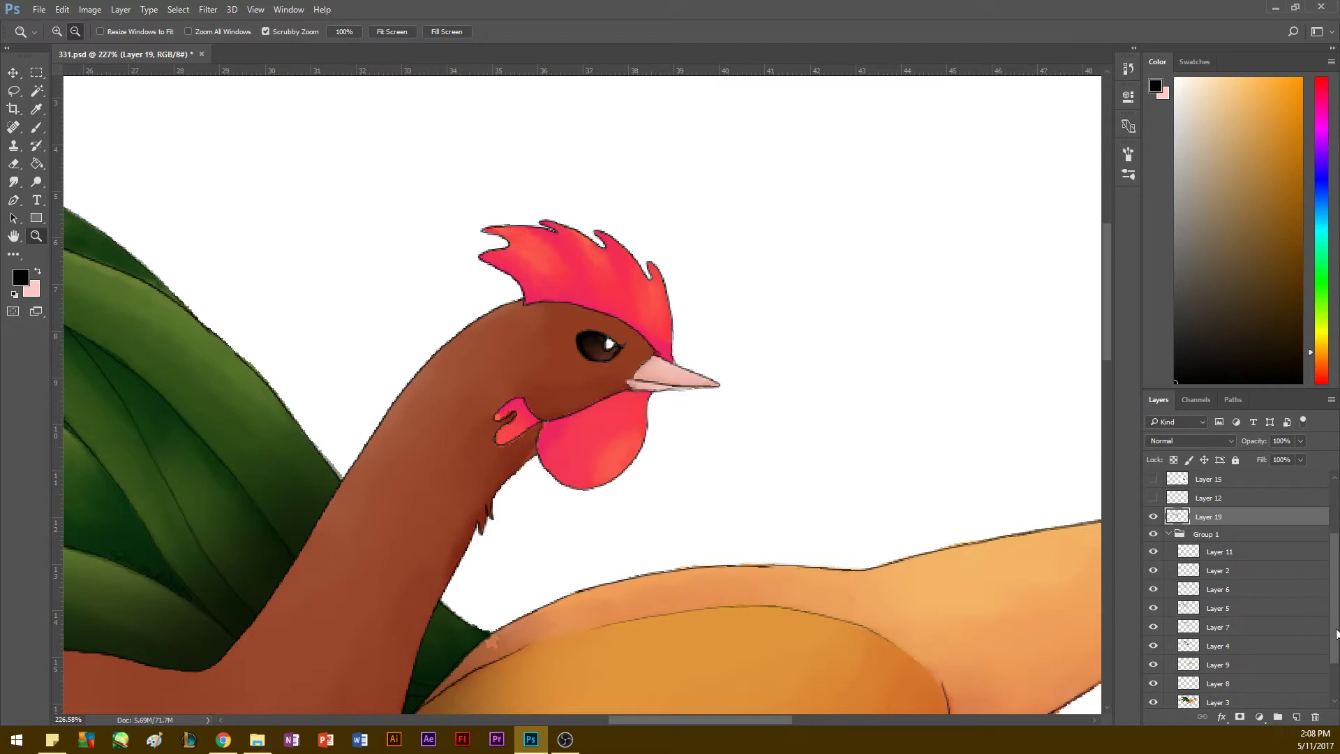
scroll(1150, 558, "up", 3)
left_click(1152, 556)
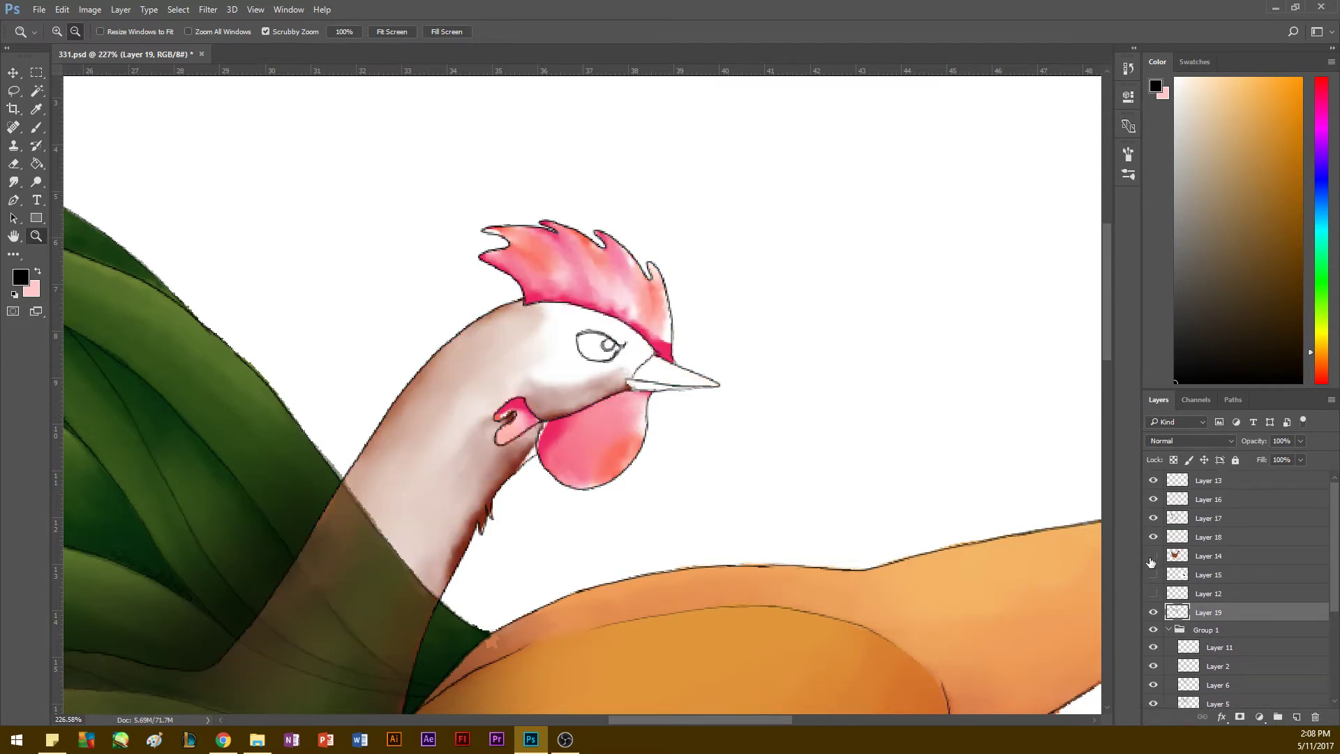
left_click(1152, 557)
left_click(1153, 480)
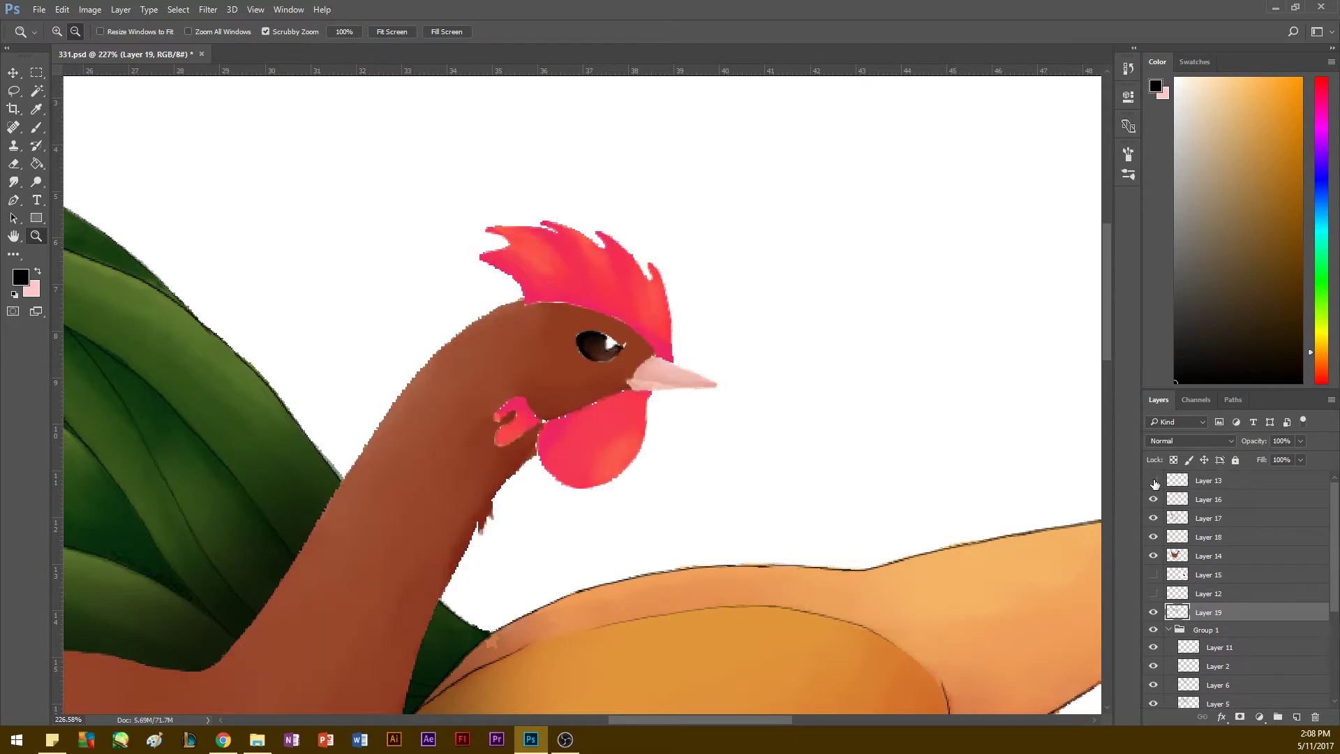
left_click(1153, 480)
left_click(1211, 480)
key("e")
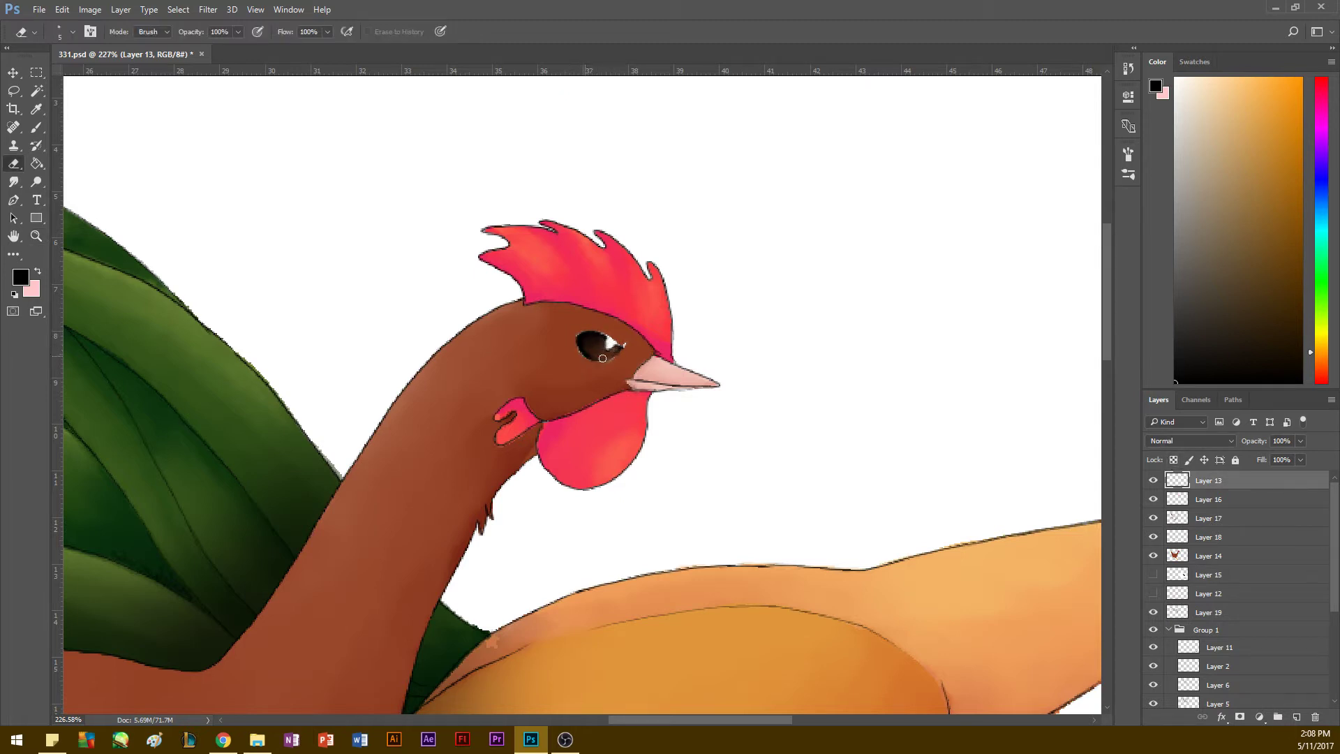
Step: Redraw the hen's eye outline in black on Layer 13 with a very small brush, starting along the edge near the highlight
key("r")
left_click_drag(181, 475, 344, 263)
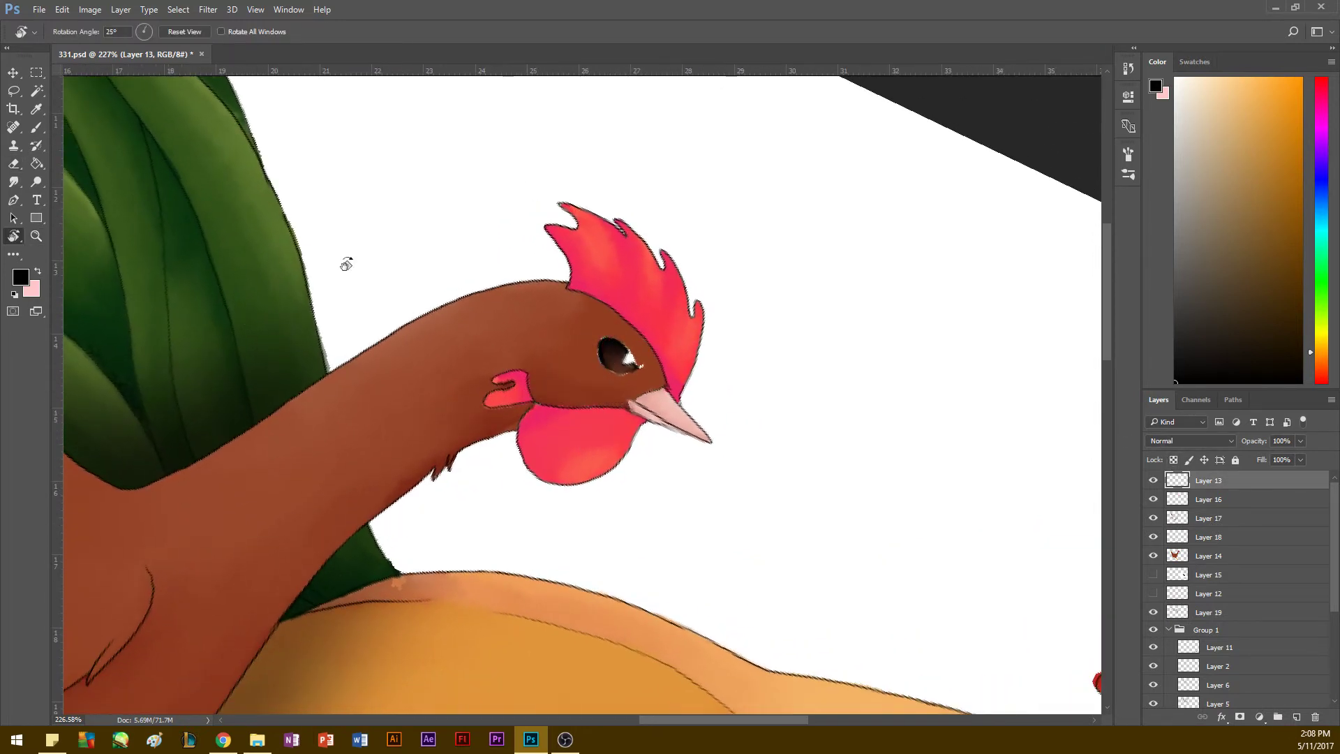
key("b")
key("bracketleft")
key("bracketleft")
key("bracketleft")
key("bracketleft")
key("bracketleft")
key("bracketleft")
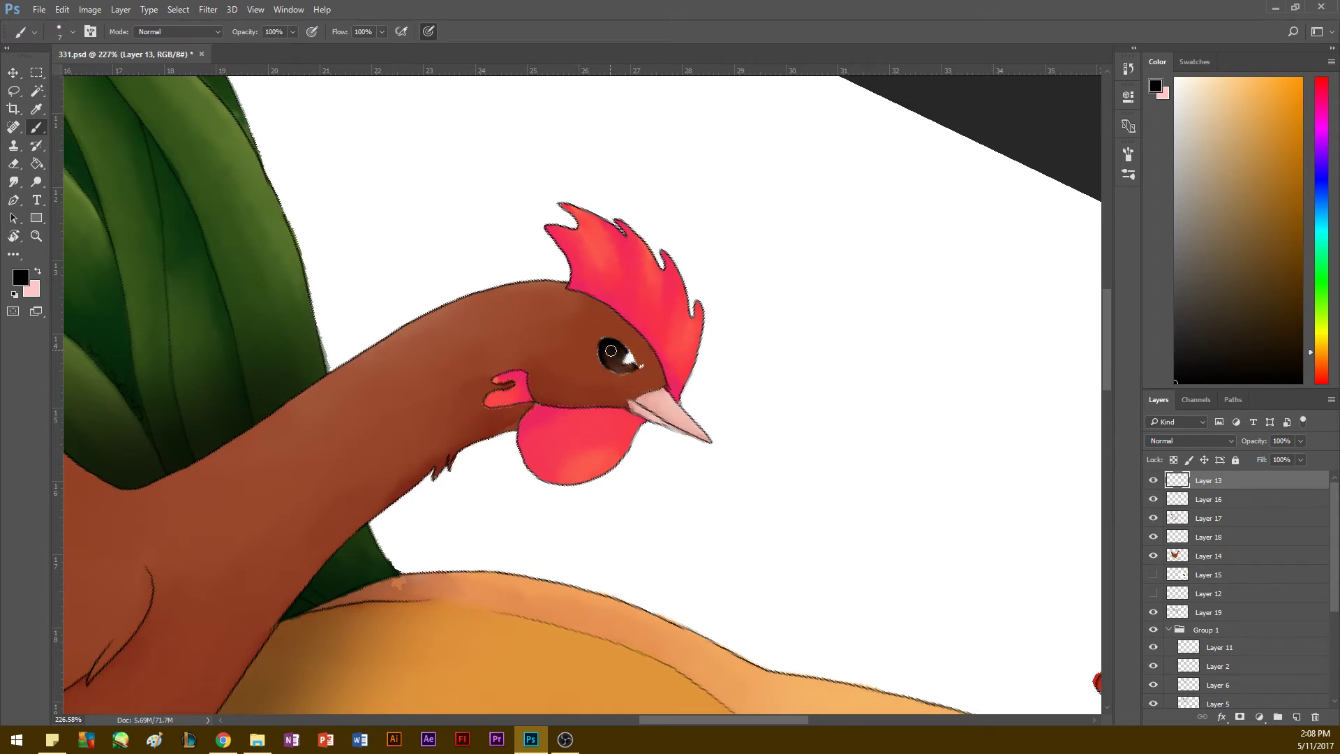
key("bracketleft")
key("bracketleft")
mouse_move(637, 364)
left_mouse_down()
mouse_move(586, 321)
mouse_move(605, 334)
mouse_move(597, 356)
mouse_move(625, 372)
left_mouse_up()
Step: Thicken the black outline around the hen's eye and extend it into eyelashes at the rear corner
key("r")
mouse_move(349, 426)
left_mouse_down()
mouse_move(305, 453)
mouse_move(559, 534)
mouse_move(695, 502)
mouse_move(548, 393)
left_mouse_up()
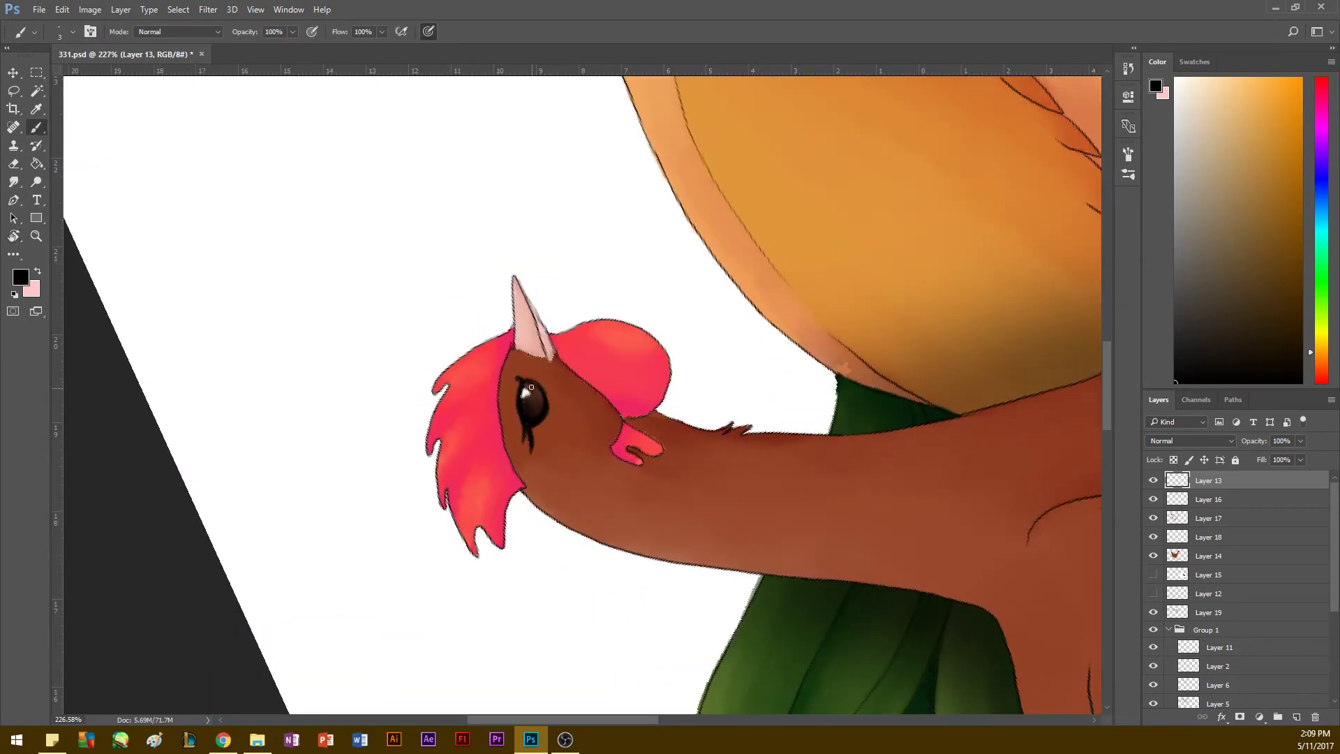
key("r")
left_click_drag(291, 508, 413, 271)
left_click_drag(359, 427, 349, 335)
key("b")
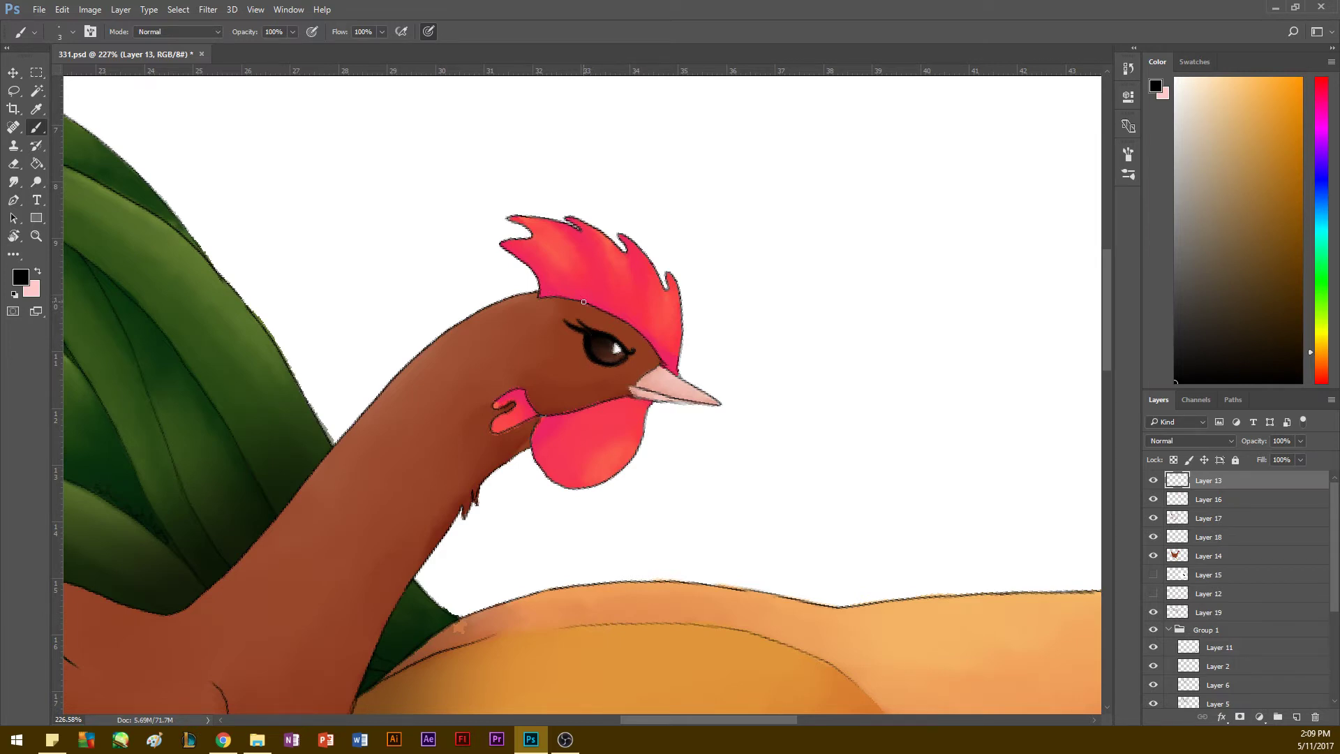
Step: Refine the hen's eye outline and lashes on Layer 13 with the Eraser and the small black brush
key("r")
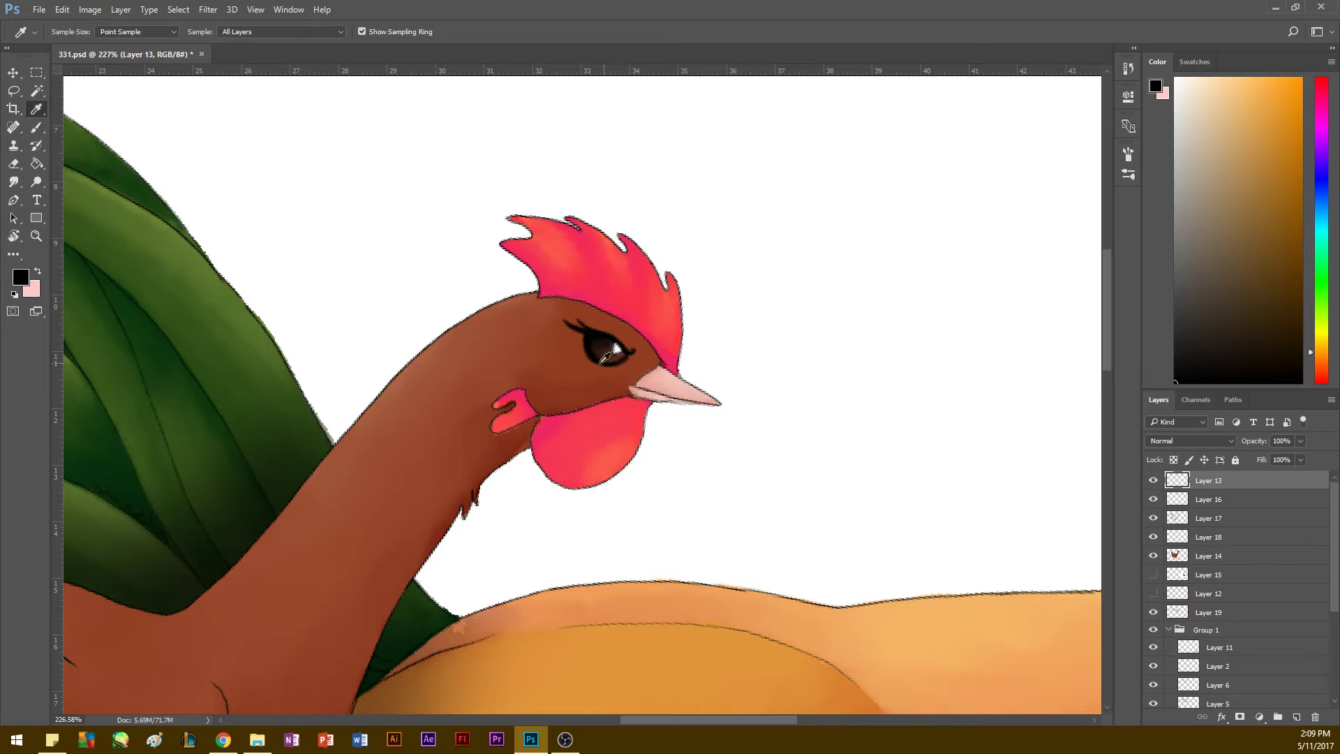
mouse_move(335, 379)
left_mouse_down()
mouse_move(541, 513)
mouse_move(545, 398)
left_mouse_up()
key("e")
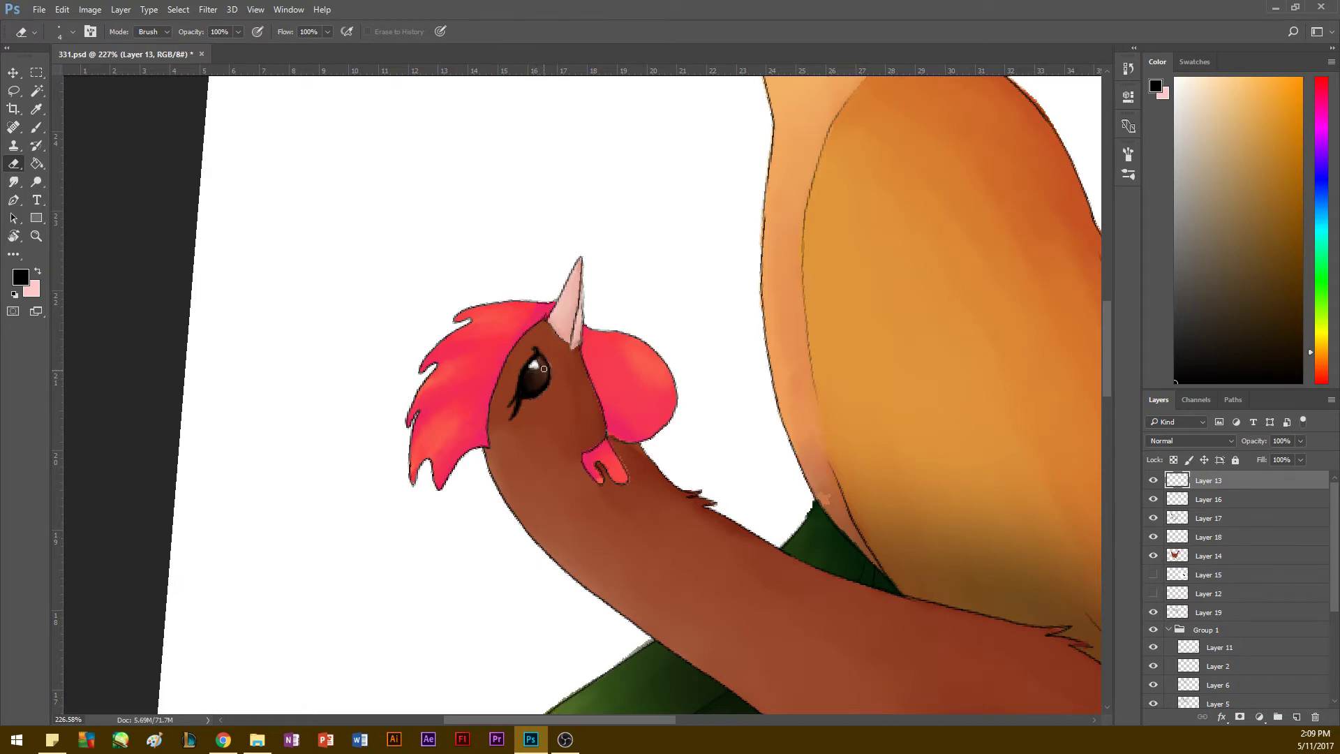
key("b")
key("r")
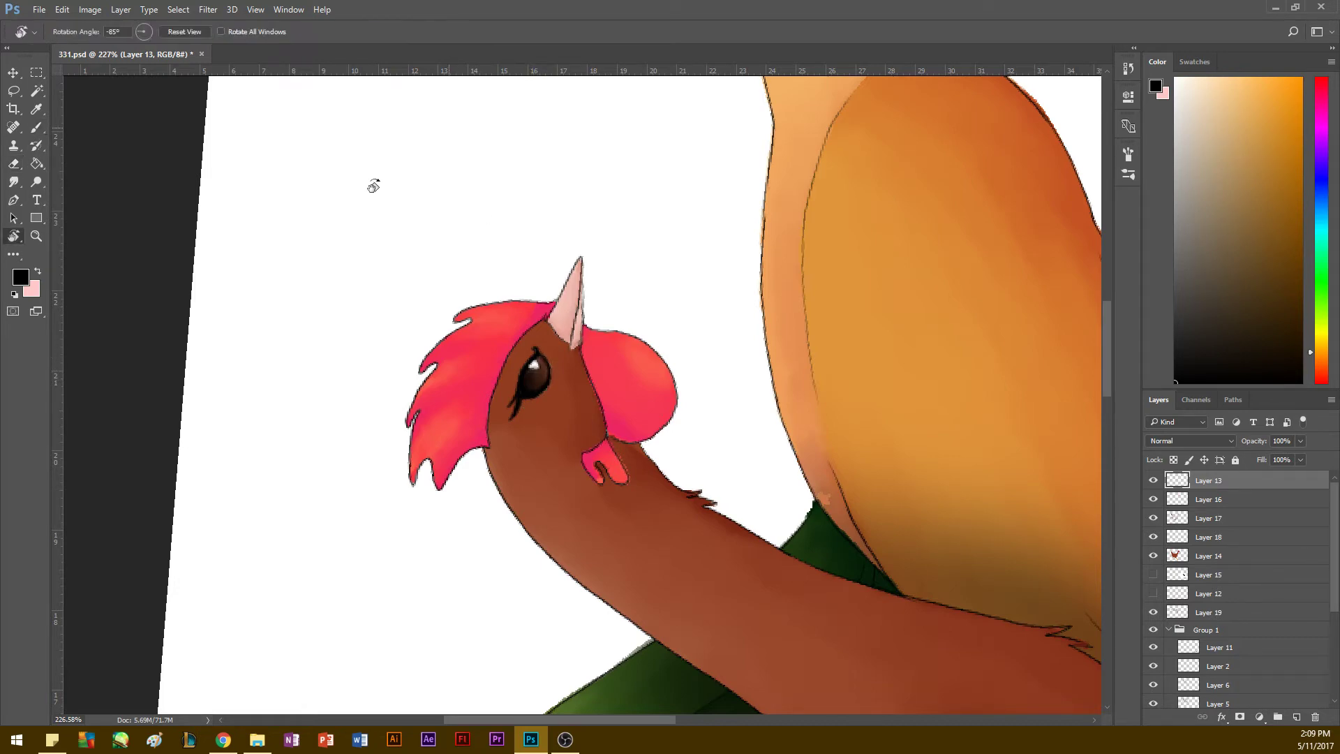
left_click_drag(374, 186, 484, 256)
key("space")
mouse_move(419, 478)
left_mouse_down()
mouse_move(351, 466)
mouse_move(190, 514)
mouse_move(308, 458)
mouse_move(297, 448)
mouse_move(330, 480)
left_mouse_up()
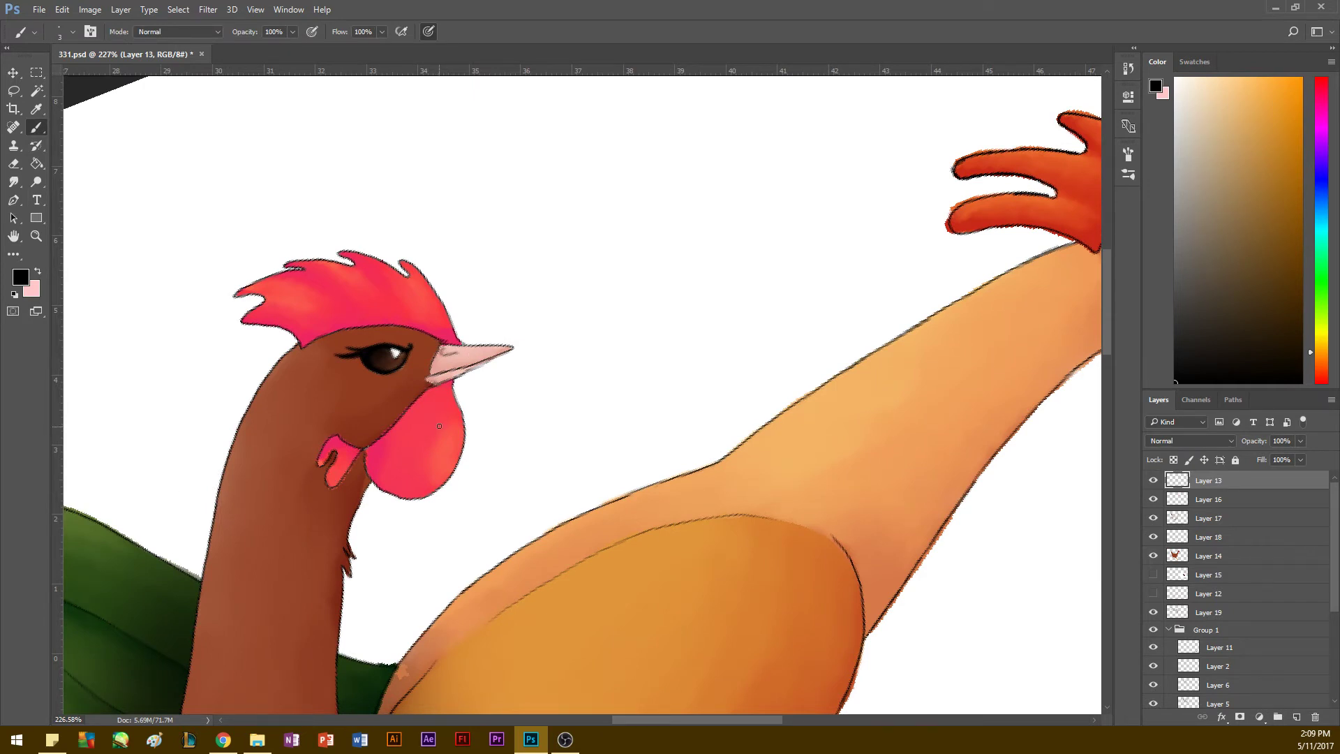
Step: Try another black stroke along the hen's upper eyelid and undo it
key("space")
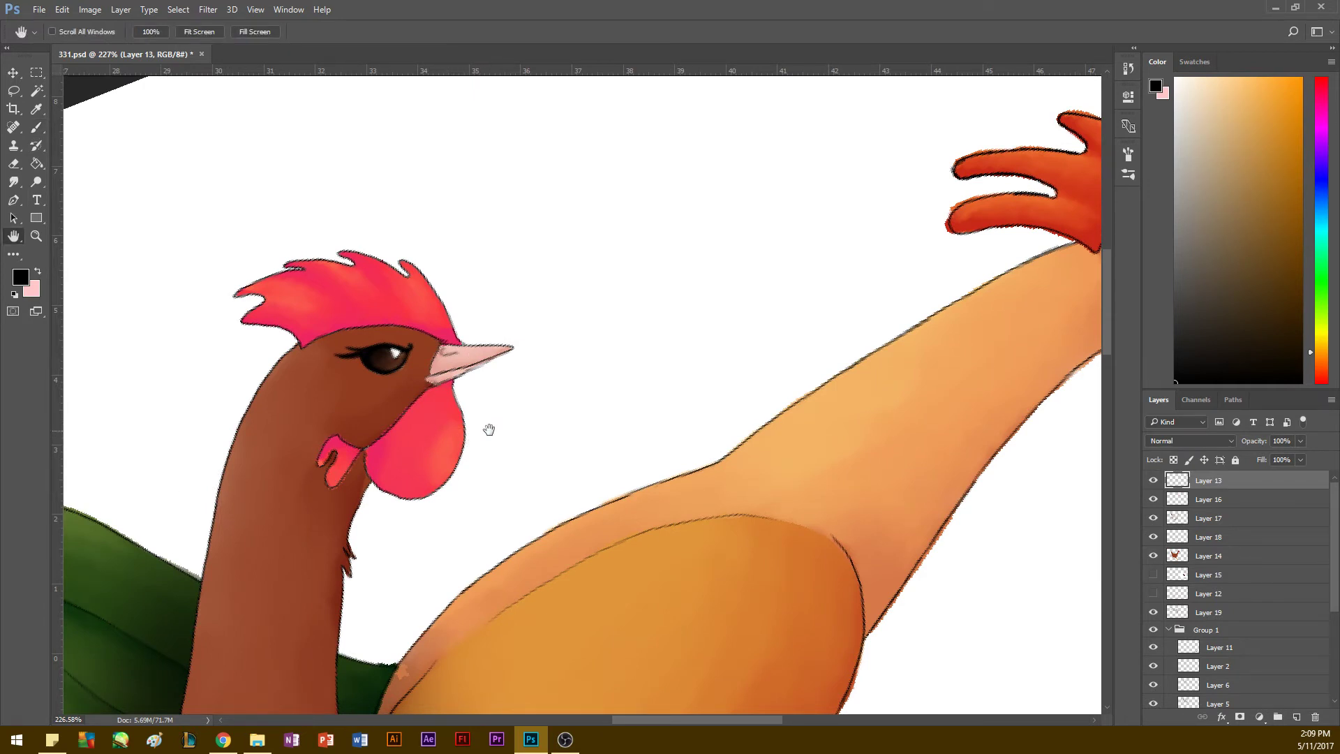
left_click_drag(526, 409, 301, 443)
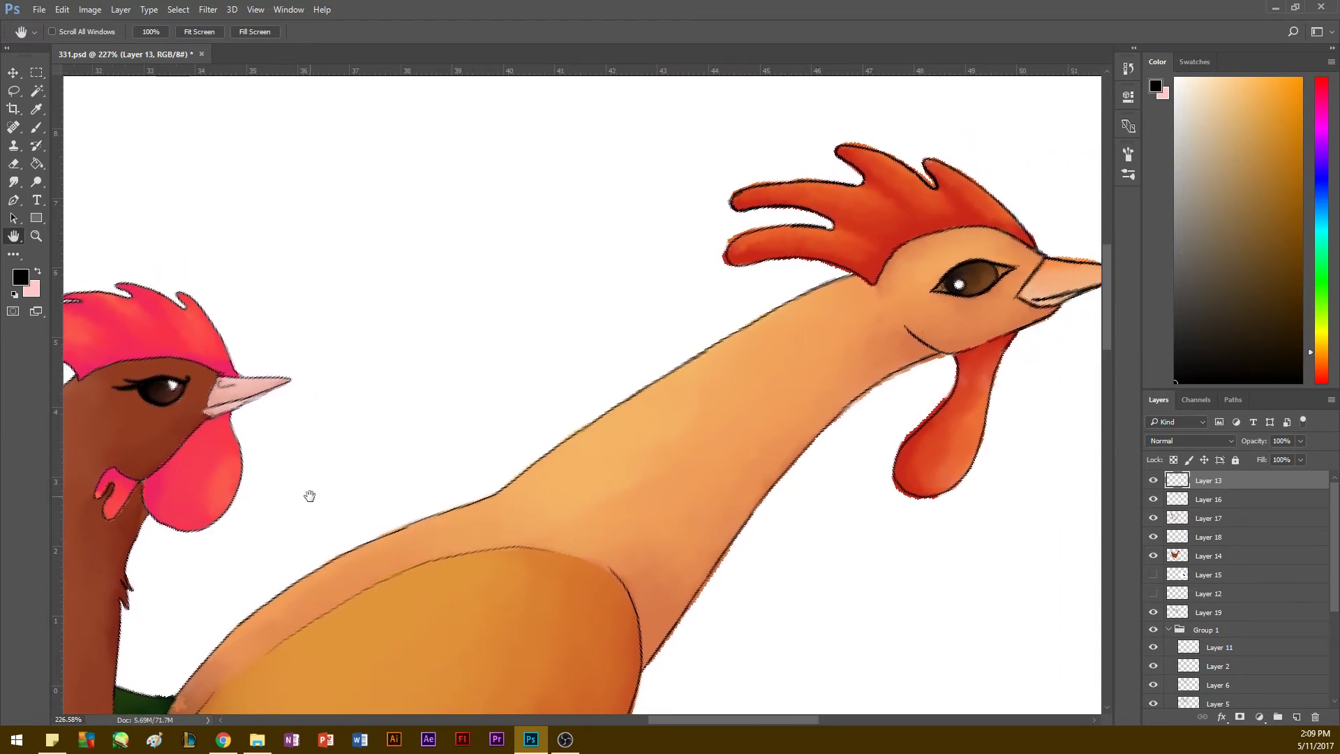
key("r")
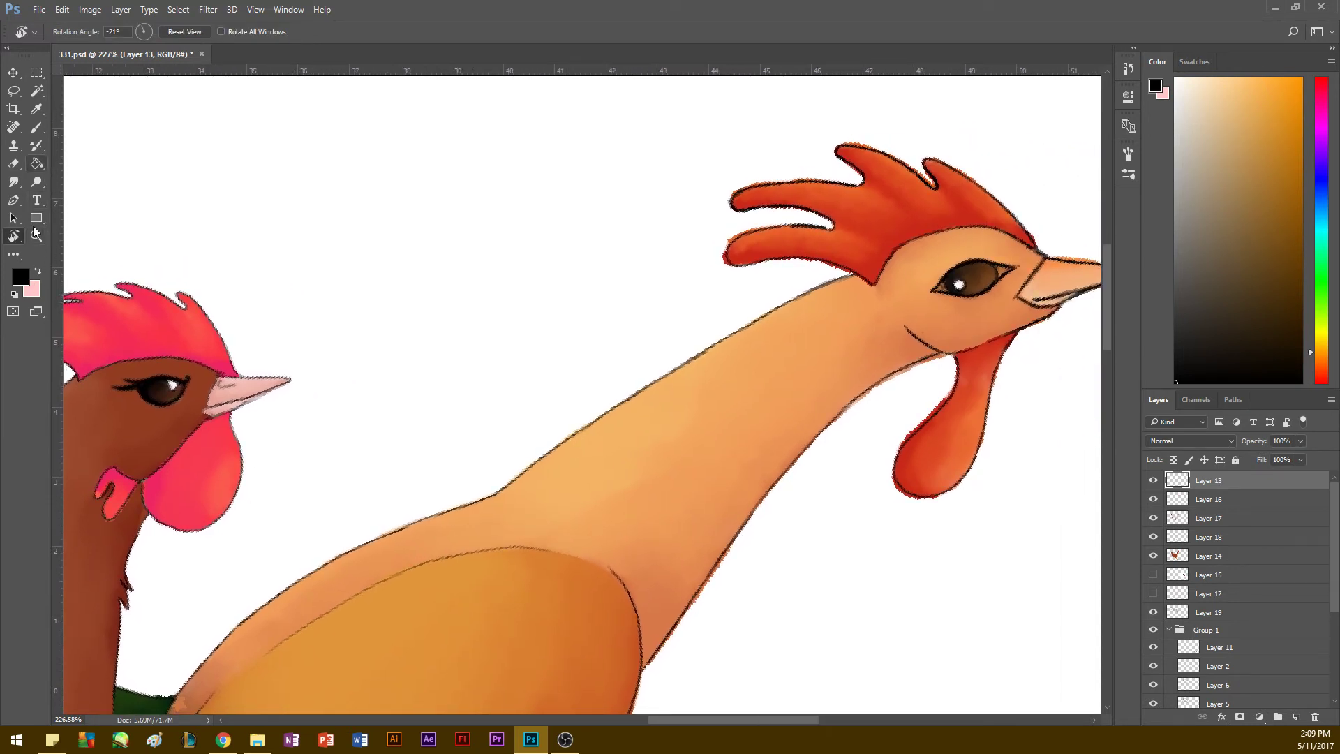
key("h")
left_click_drag(148, 434, 224, 442)
key("b")
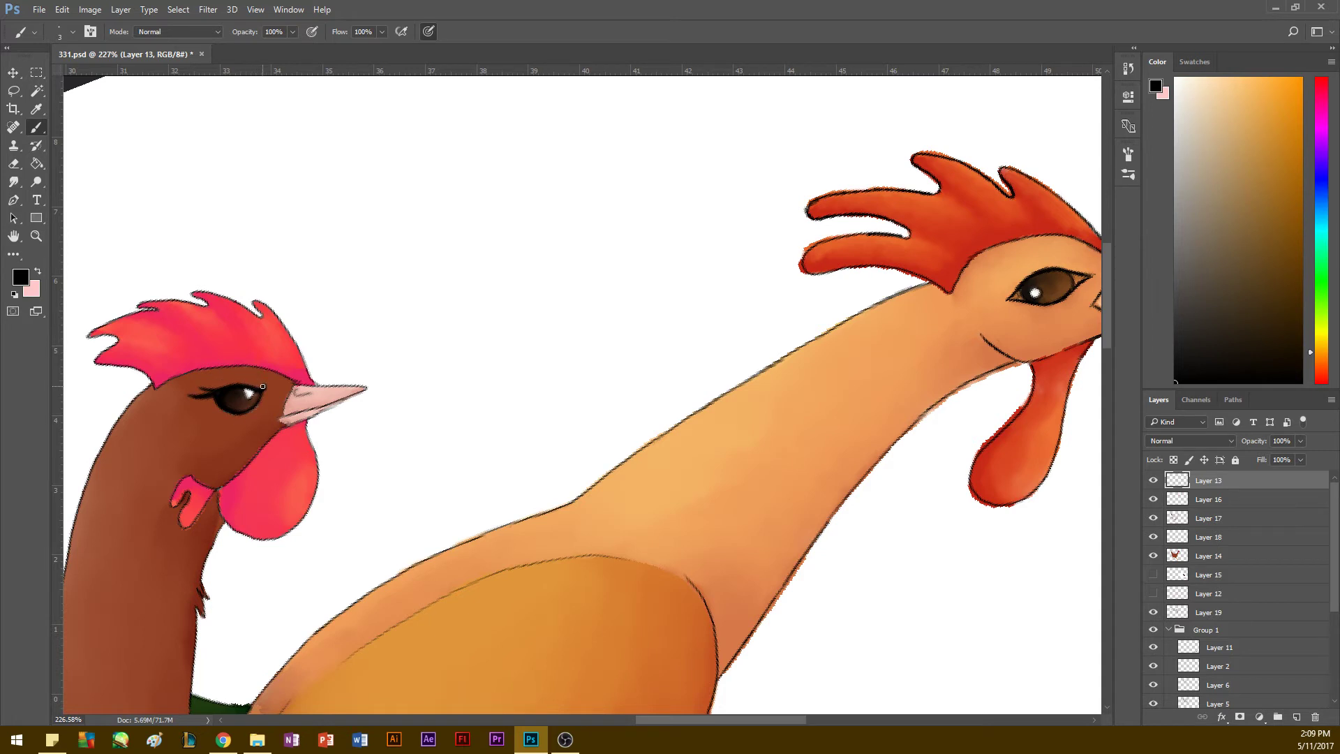
left_click_drag(248, 377, 210, 380)
key("ctrl+z")
Step: Examine the retouched hen's eye and the whole drawing of both chickens
left_click(37, 236)
left_click_drag(190, 474, 288, 398)
key("space")
left_click_drag(312, 344, 310, 344)
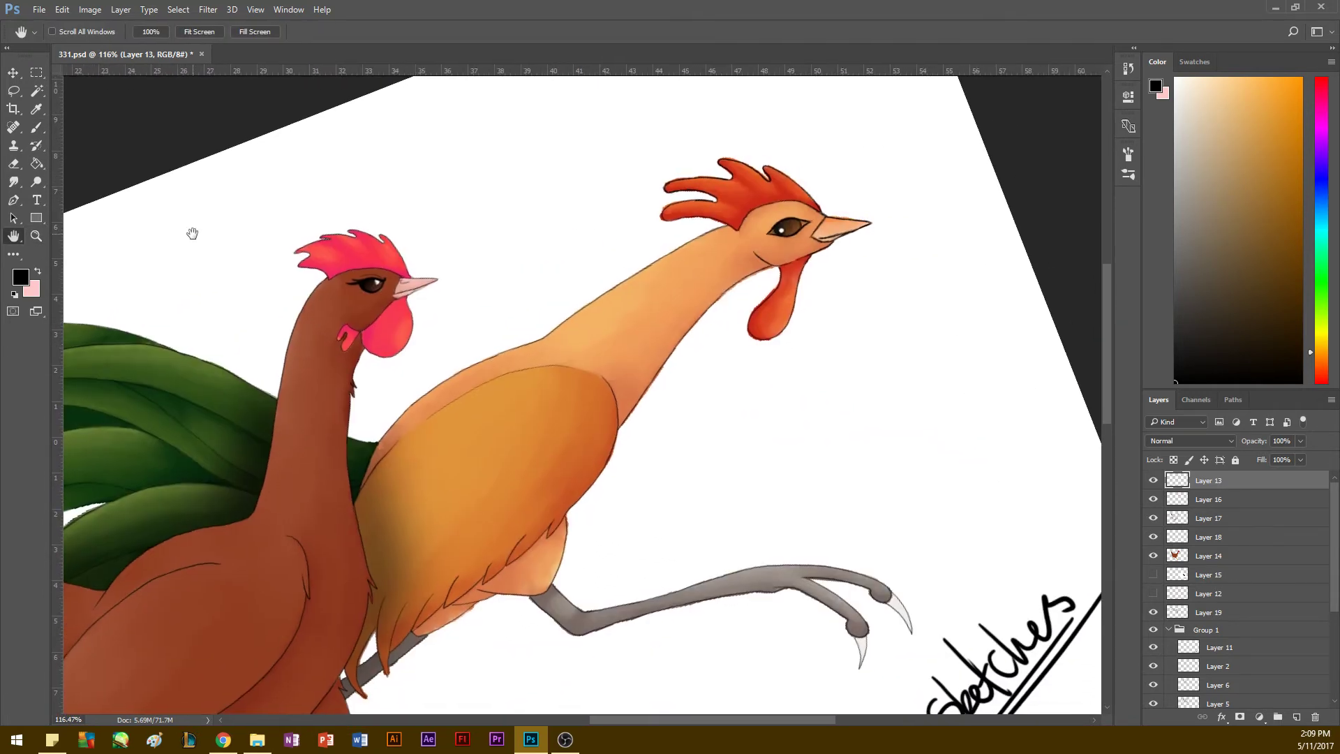
left_click(38, 237)
left_click_drag(193, 420, 144, 425)
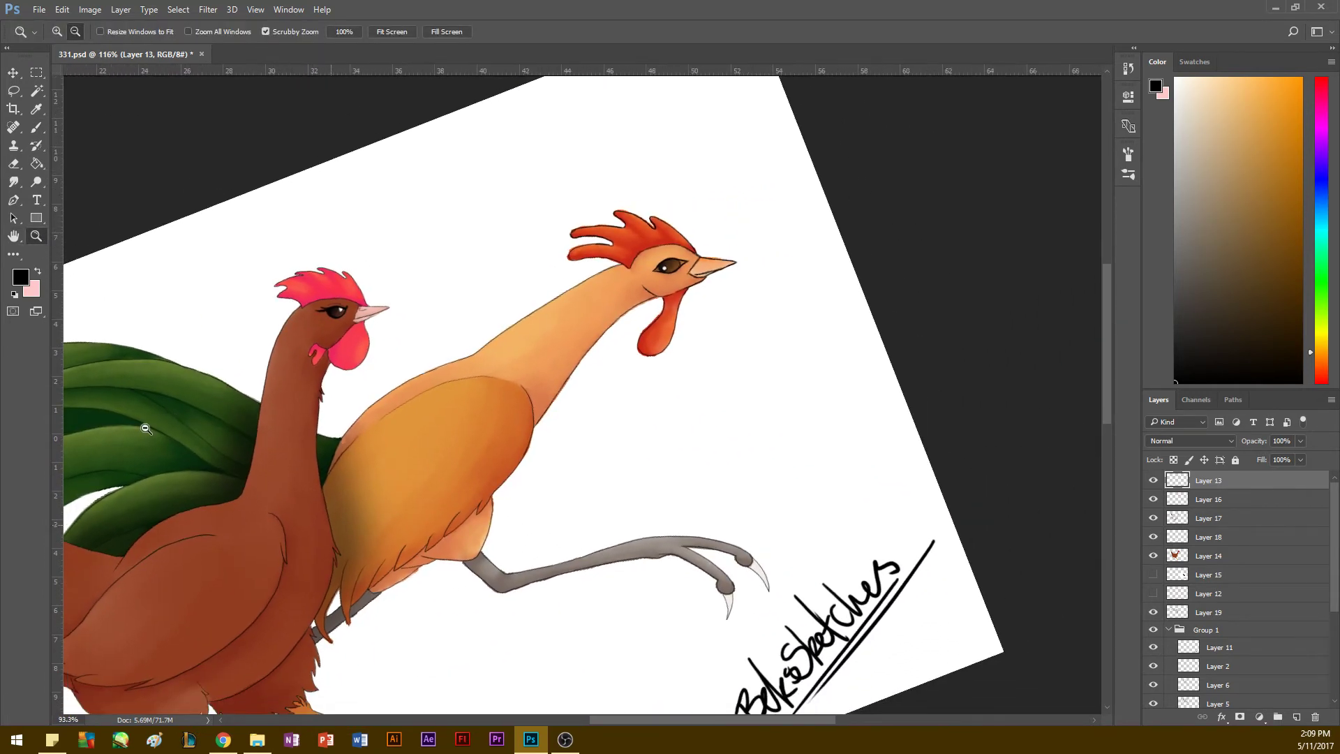
key("space")
left_click_drag(180, 491, 339, 377)
left_click(37, 237)
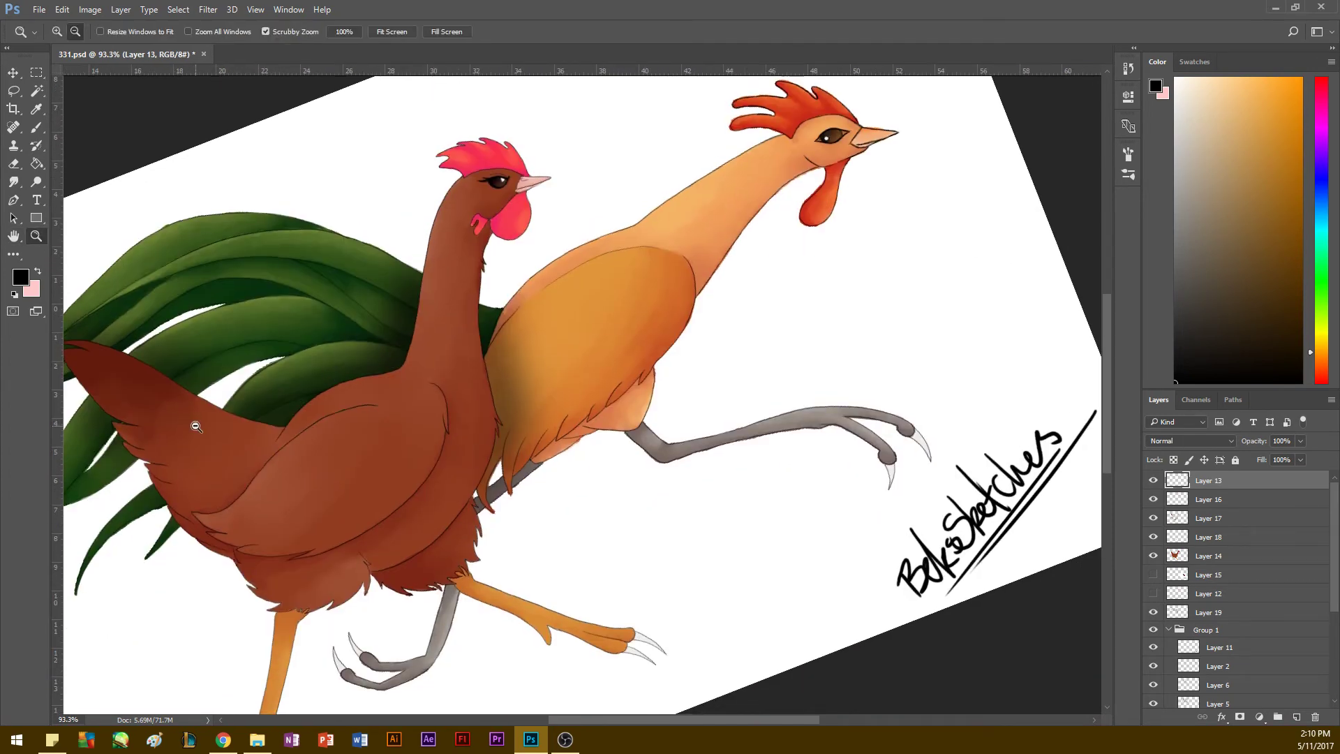
left_click_drag(196, 424, 145, 309)
key("r")
key("h")
left_click_drag(145, 311, 166, 373)
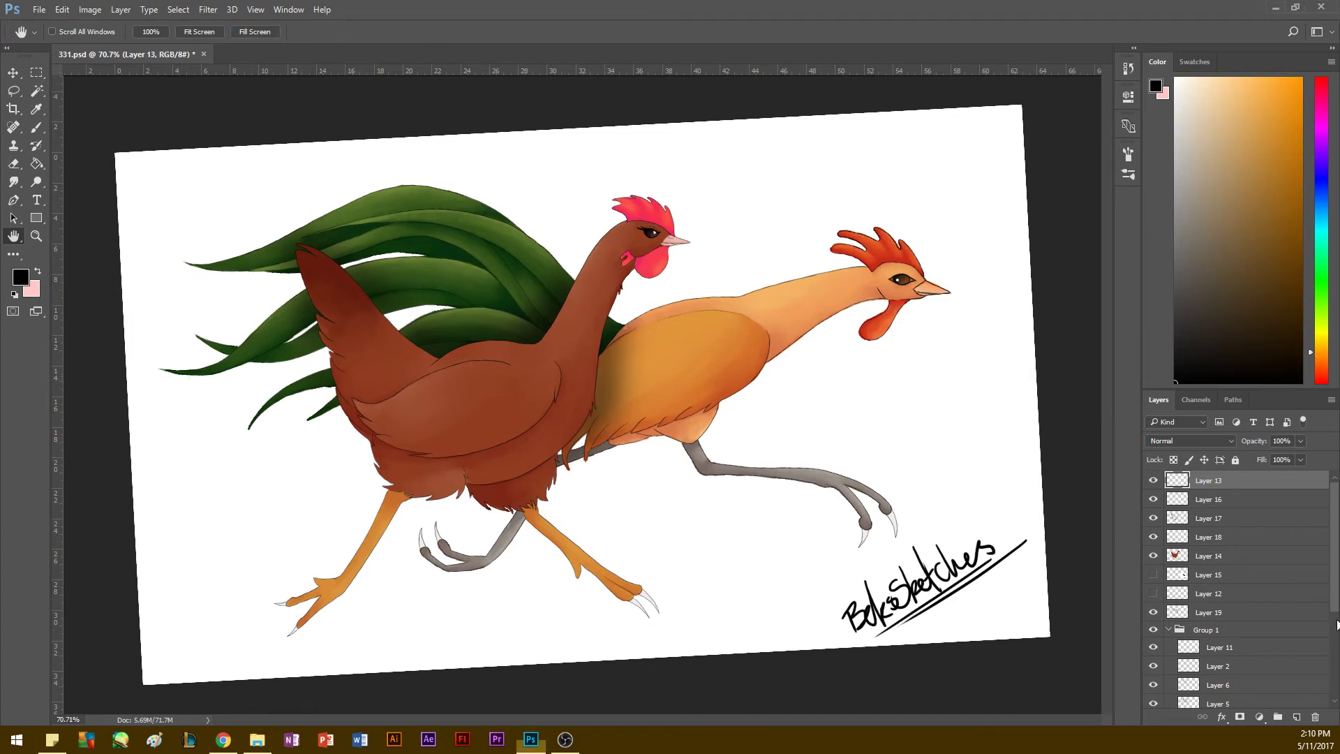
Step: Show the green leaf background on Layer 10 and create a new layer directly above it
left_click_drag(1334, 611, 1331, 718)
left_click(1153, 661)
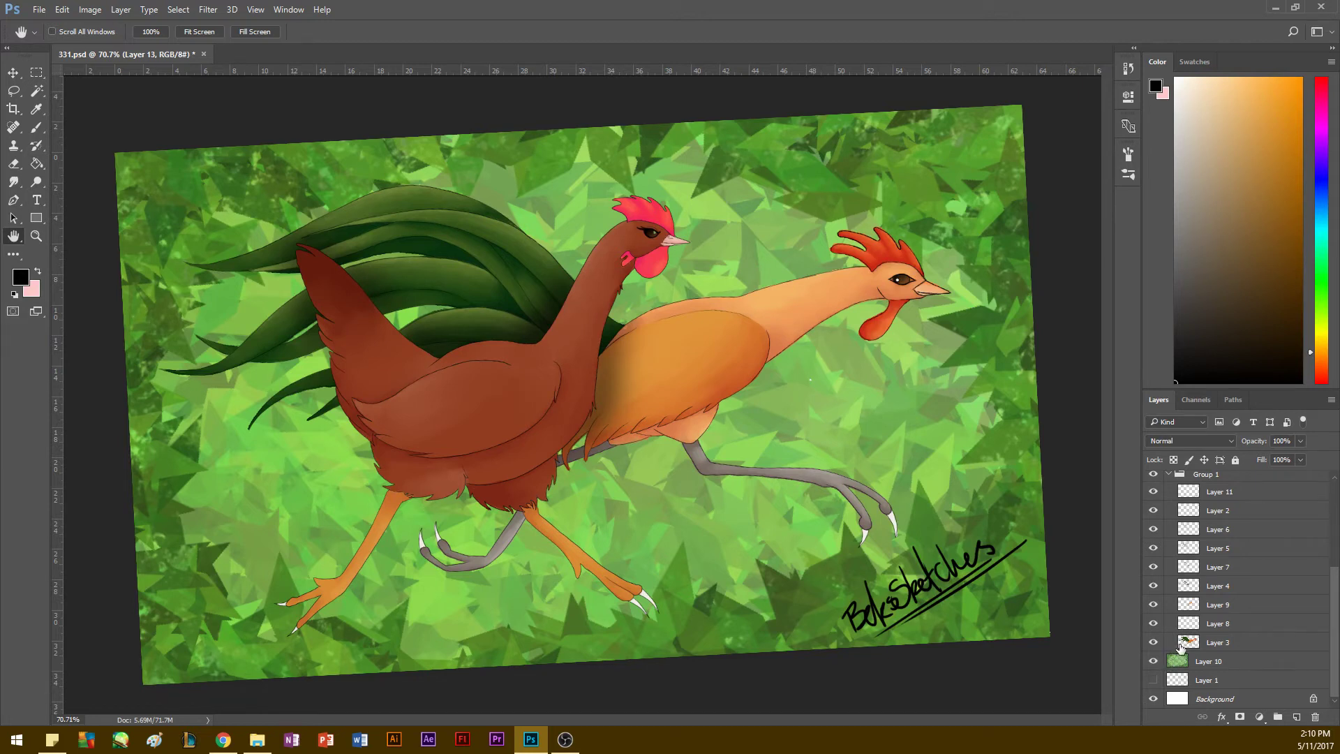
left_click(1202, 688)
left_click(1294, 715)
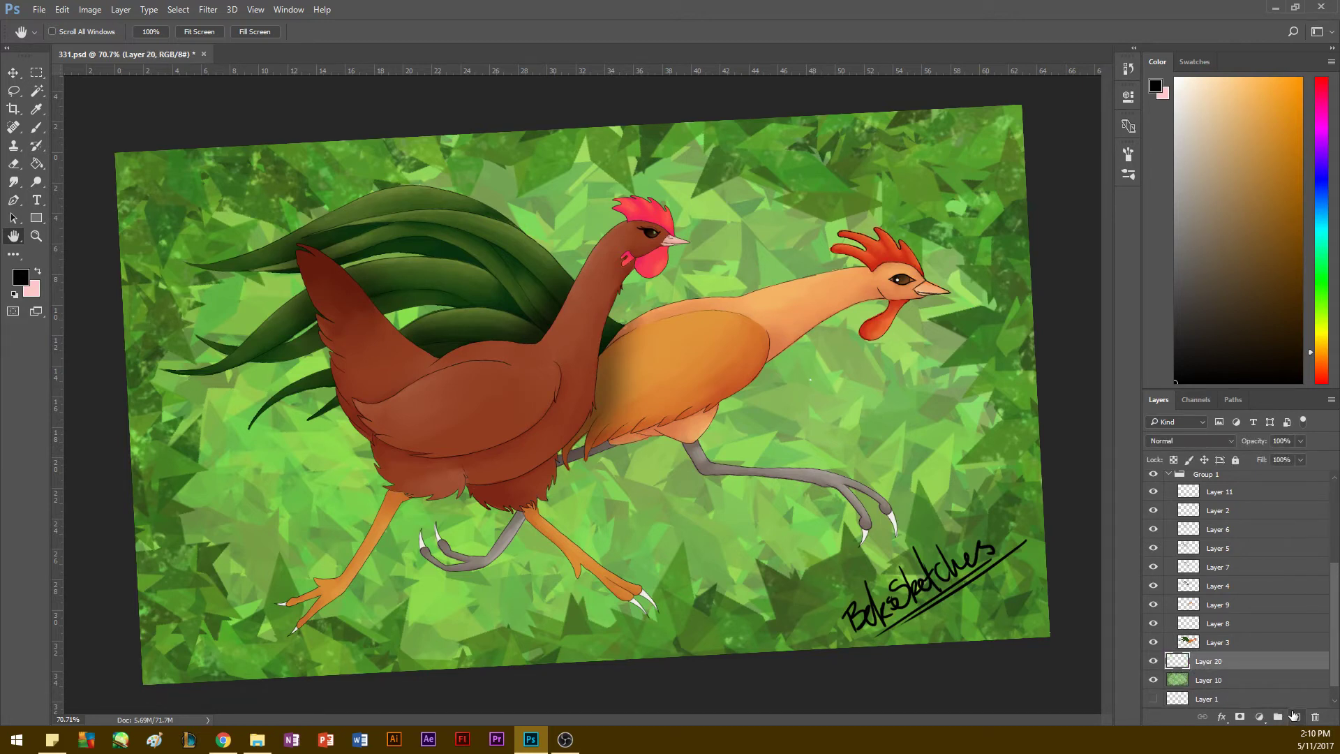
Step: On Layer 20, paint thick black shadow strokes with an enlarged brush along the undersides of the upper green tail feathers
key("b")
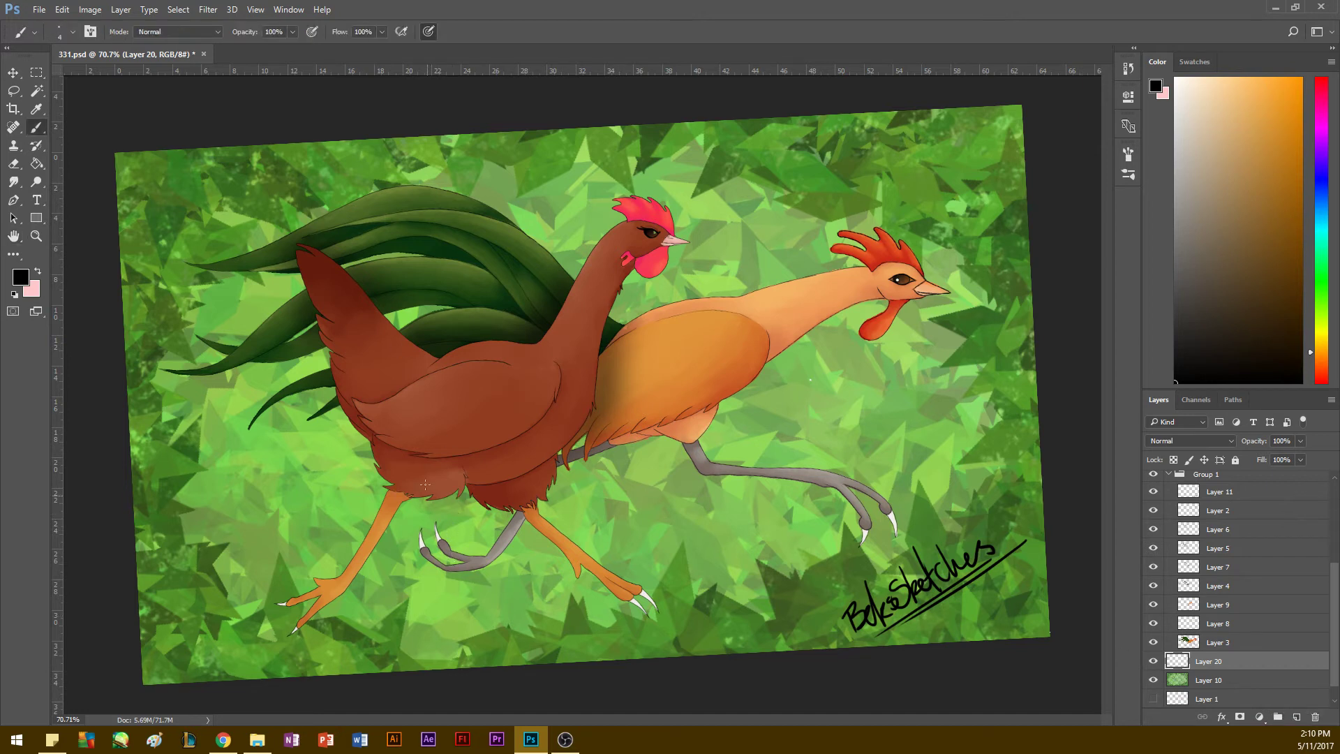
key("bracketright")
key("bracketright")
key("bracketright")
key("bracketright")
key("bracketright")
mouse_move(422, 257)
left_mouse_down()
mouse_move(368, 264)
mouse_move(370, 277)
mouse_move(358, 274)
mouse_move(381, 259)
mouse_move(183, 262)
mouse_move(284, 278)
mouse_move(422, 251)
mouse_move(329, 269)
mouse_move(228, 356)
left_mouse_up()
key("bracketleft")
key("bracketleft")
key("bracketleft")
mouse_move(297, 288)
left_mouse_down()
mouse_move(251, 338)
mouse_move(196, 336)
left_mouse_up()
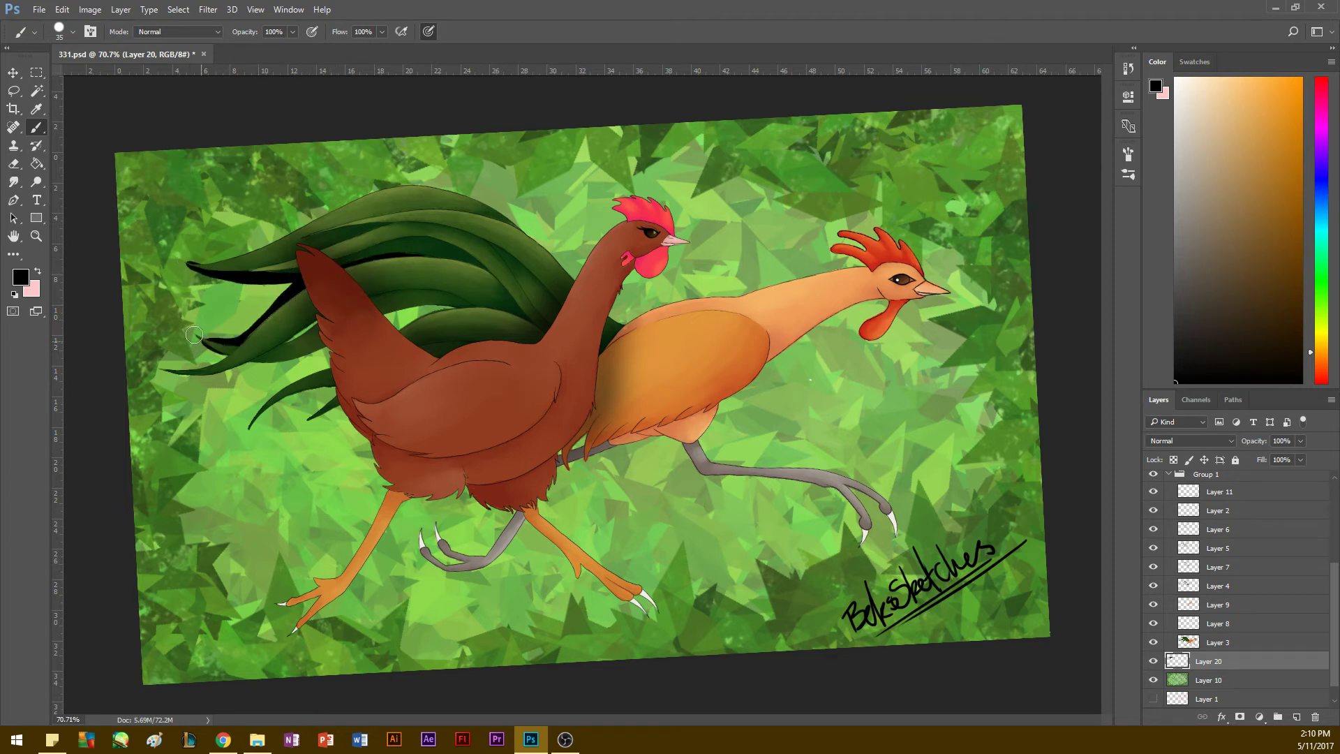
Step: Paint black shadow strokes along the lower tail feathers and in the gap between the feathers and the hen's back
left_click_drag(457, 312, 385, 315)
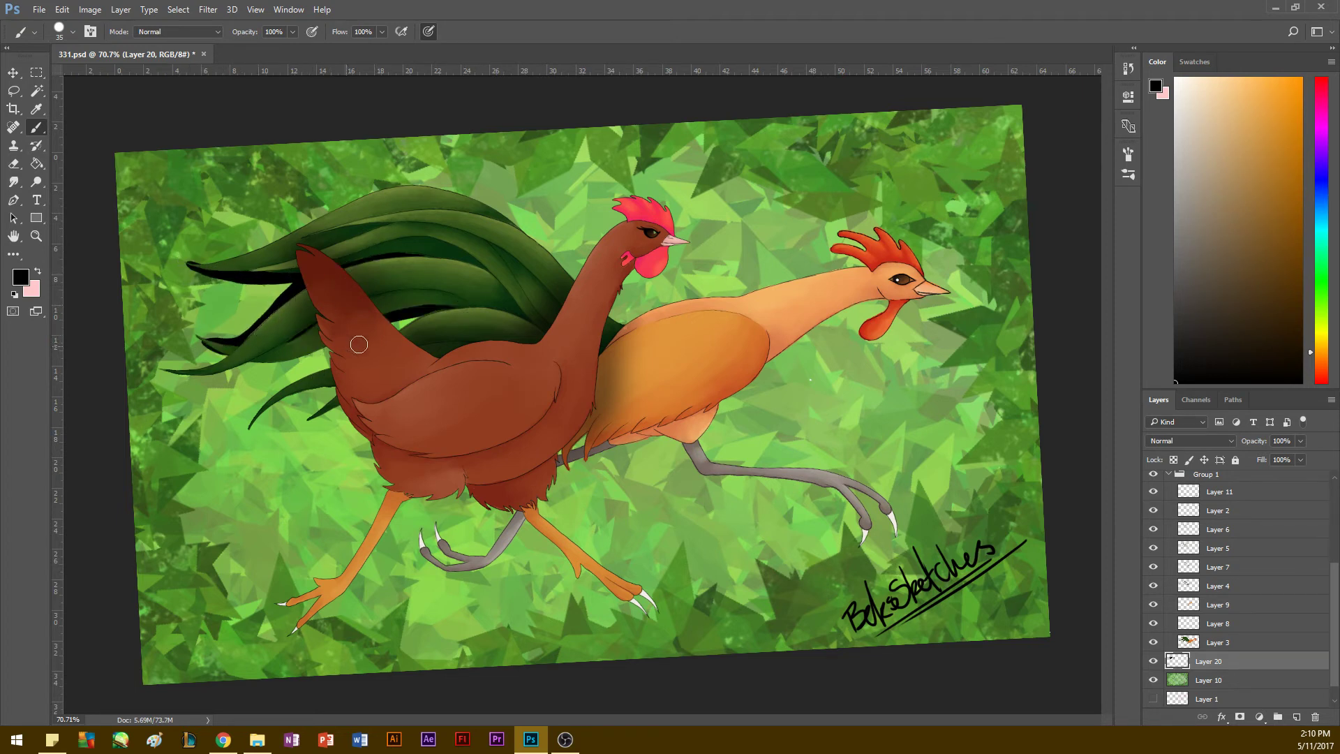
mouse_move(323, 362)
left_mouse_down()
mouse_move(276, 366)
mouse_move(199, 336)
mouse_move(247, 335)
left_mouse_up()
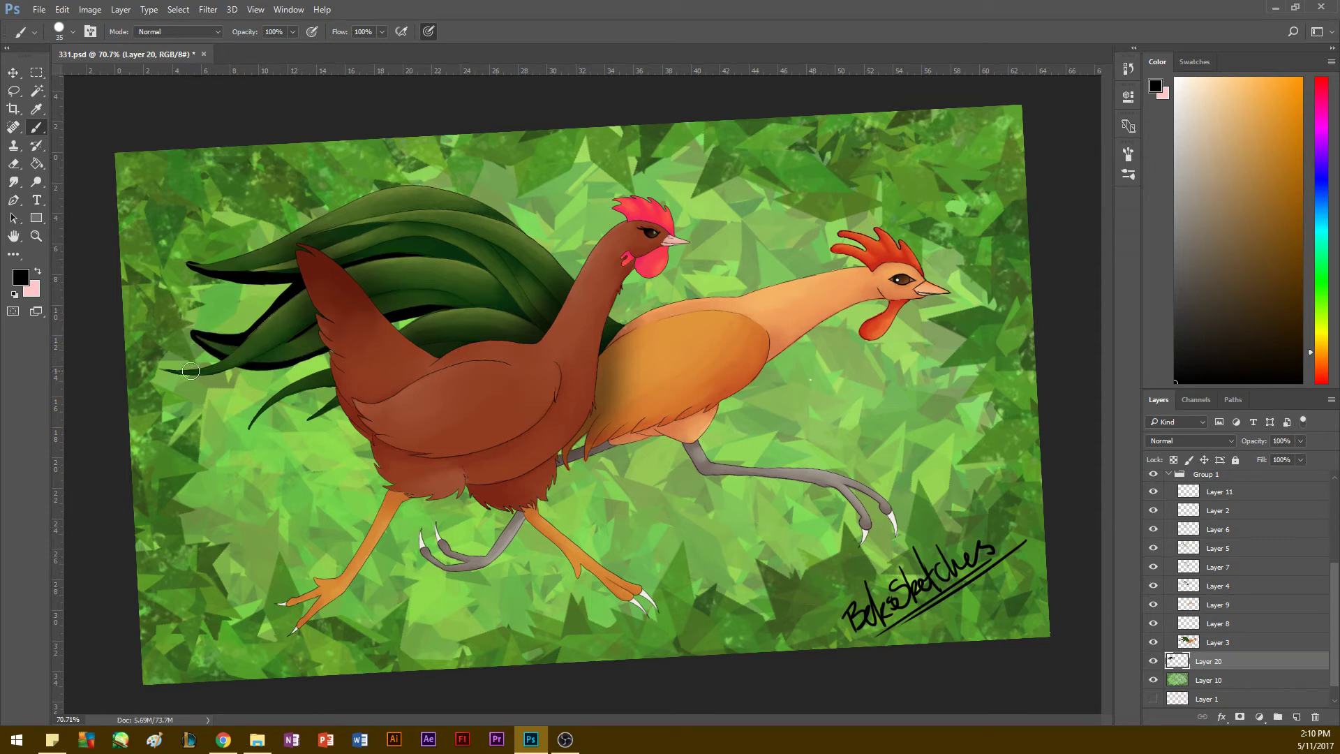
left_click_drag(157, 368, 238, 368)
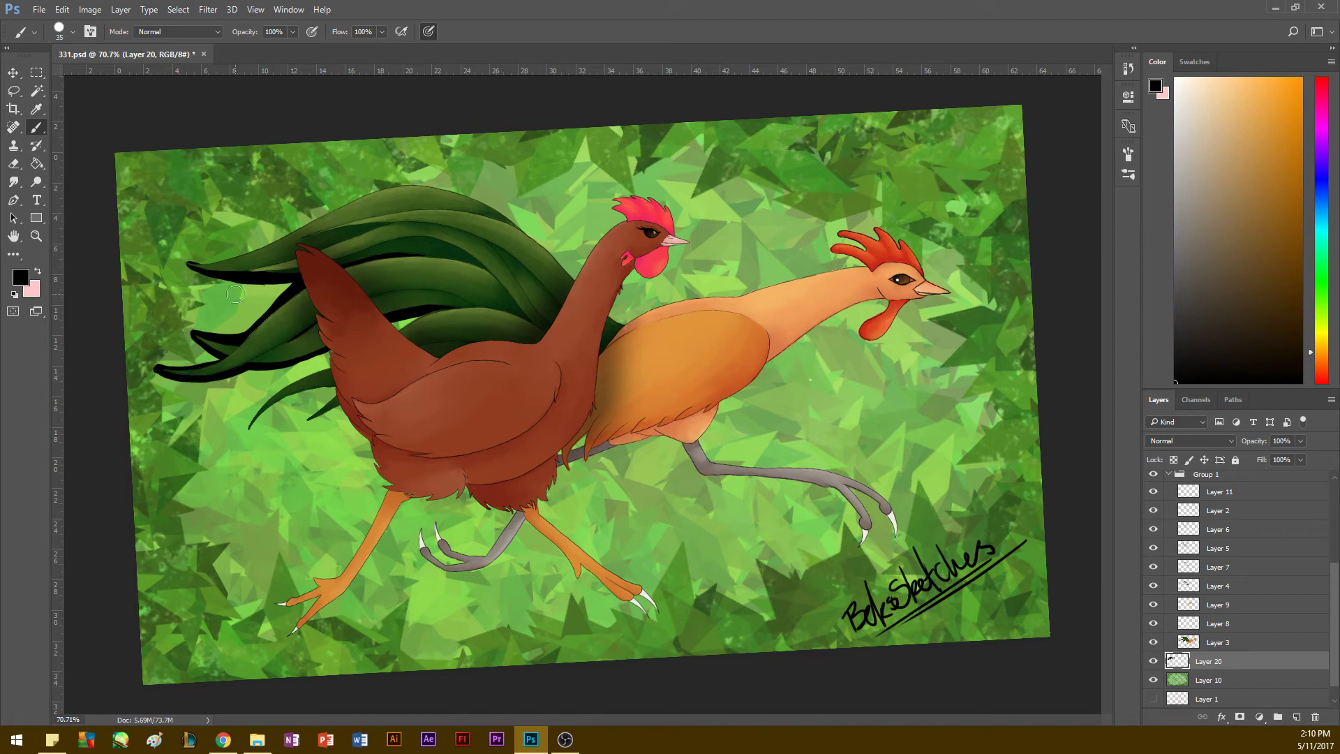
left_click_drag(436, 315, 395, 326)
mouse_move(335, 357)
left_mouse_down()
mouse_move(286, 382)
mouse_move(302, 373)
mouse_move(246, 431)
left_mouse_up()
Step: Paint black shadow strokes along the hen's rear and belly, both orange legs and the grey leg between them
mouse_move(275, 386)
left_mouse_down()
mouse_move(246, 431)
mouse_move(293, 398)
mouse_move(303, 422)
mouse_move(378, 450)
mouse_move(347, 624)
mouse_move(384, 653)
left_mouse_up()
key("r")
key("space")
left_click_drag(419, 515, 464, 430)
mouse_move(526, 500)
left_mouse_down()
mouse_move(533, 550)
mouse_move(507, 659)
mouse_move(537, 635)
mouse_move(534, 674)
left_mouse_up()
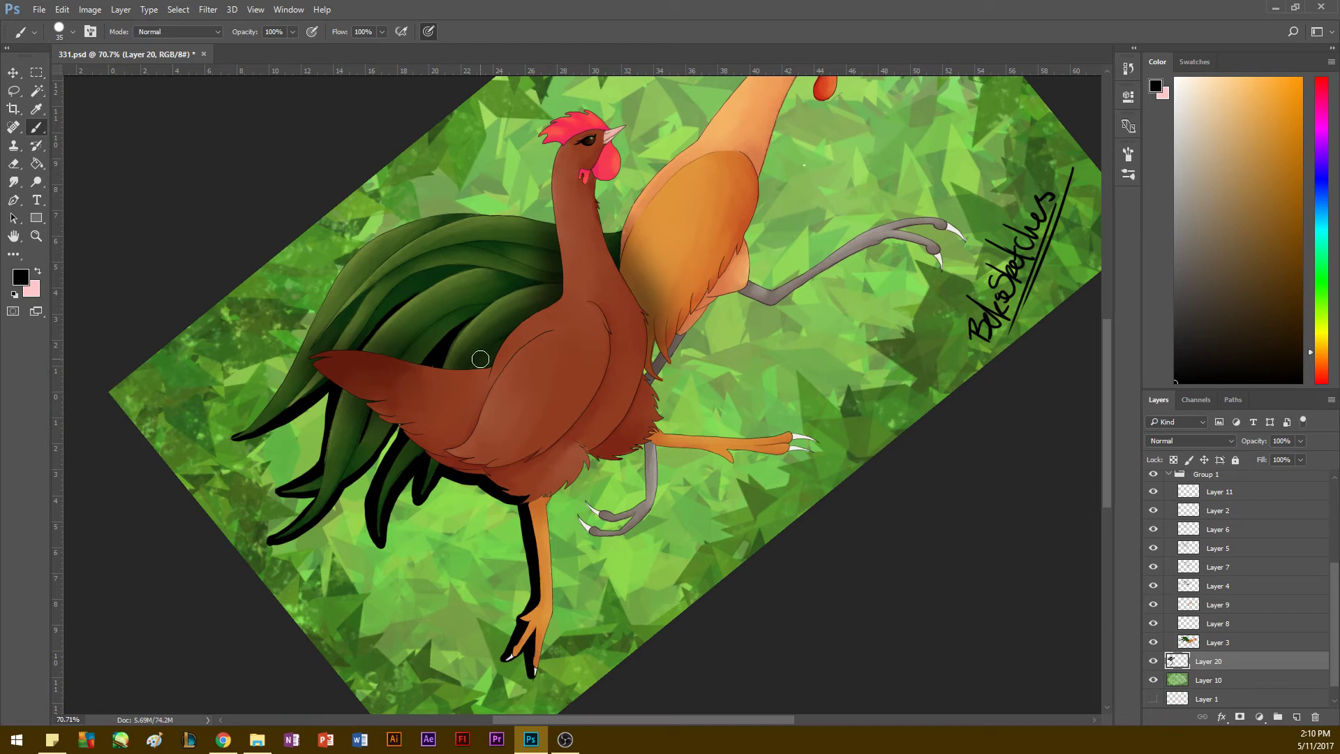
mouse_move(648, 446)
left_mouse_down()
mouse_move(588, 459)
mouse_move(550, 566)
mouse_move(552, 517)
mouse_move(536, 676)
left_mouse_up()
key("r")
mouse_move(545, 575)
left_mouse_down()
mouse_move(618, 467)
mouse_move(555, 520)
mouse_move(548, 500)
mouse_move(534, 509)
mouse_move(571, 539)
mouse_move(634, 471)
mouse_move(636, 485)
mouse_move(776, 532)
mouse_move(769, 513)
left_mouse_up()
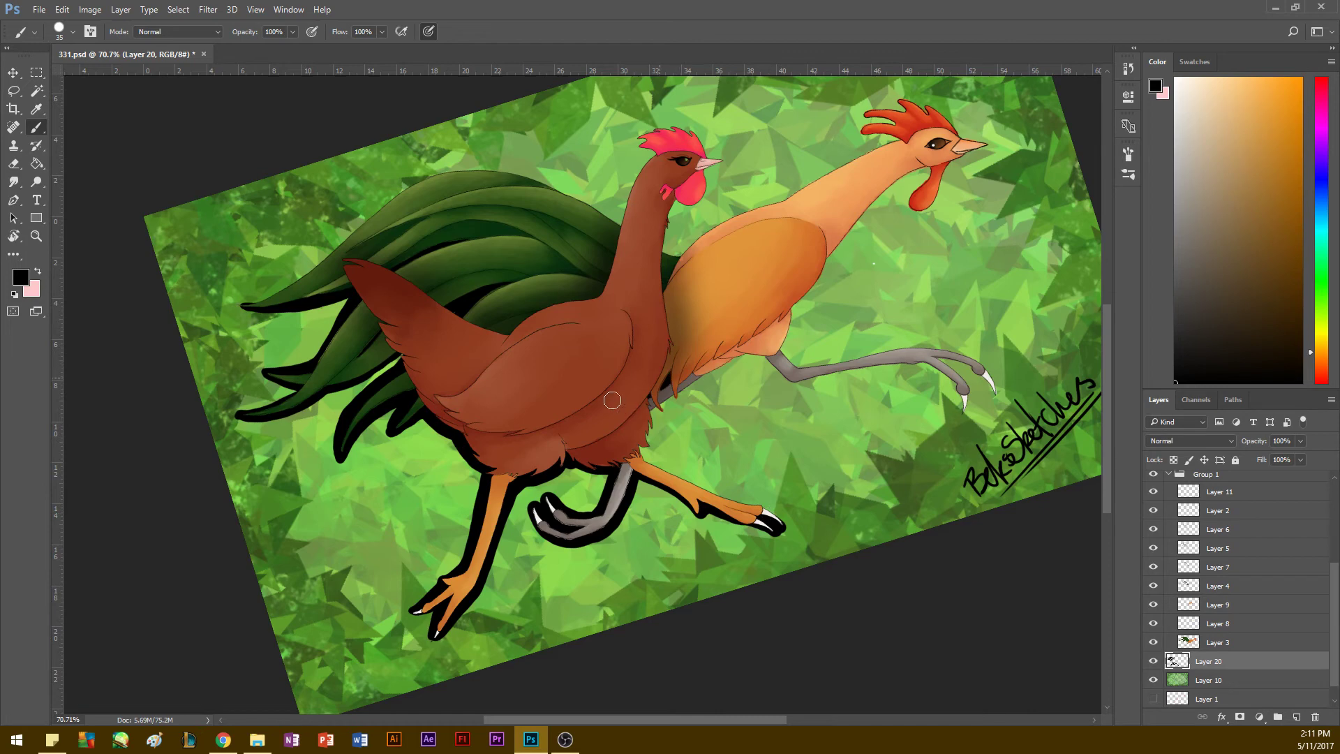
Step: Soften the black shadow strokes on Layer 20 with a Gaussian Blur of 30.4 pixels radius
key("r")
left_click_drag(156, 526, 285, 279)
left_click(207, 10)
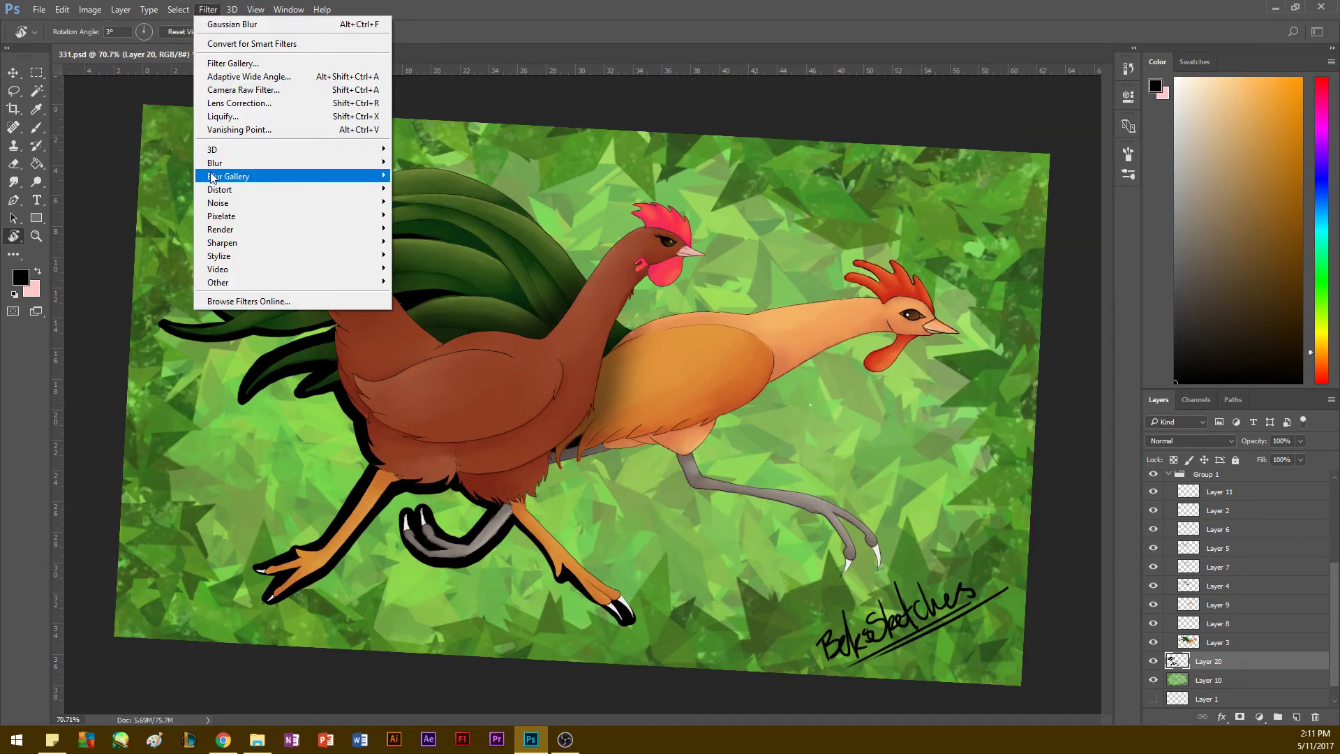
mouse_move(213, 163)
left_click(147, 216)
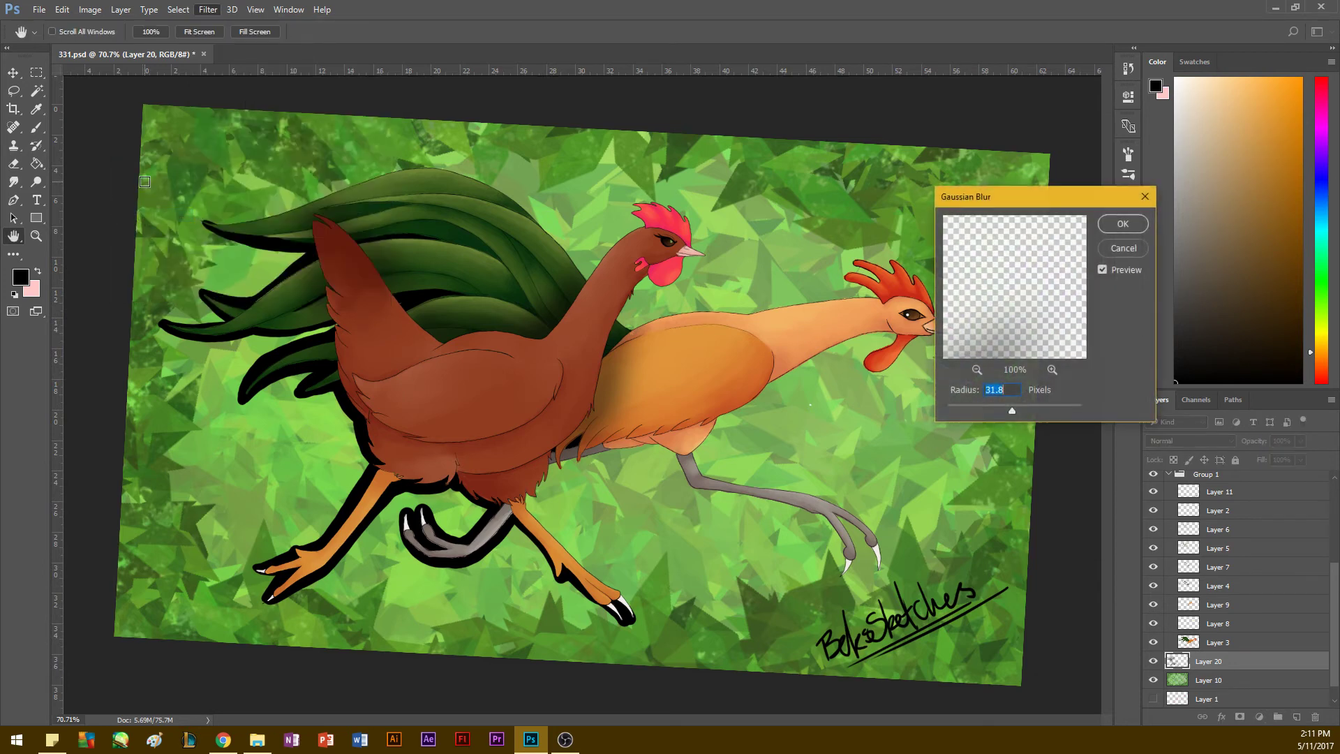
left_click(1004, 408)
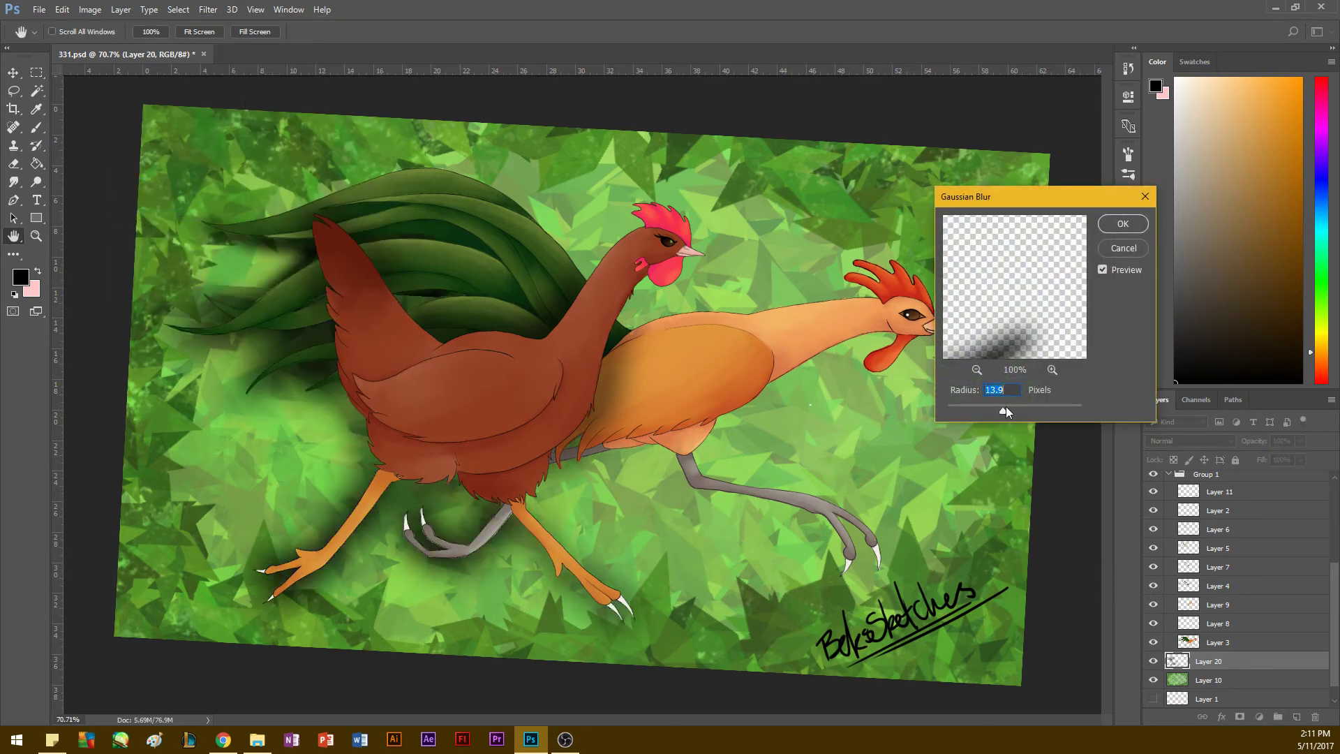
left_click(1012, 410)
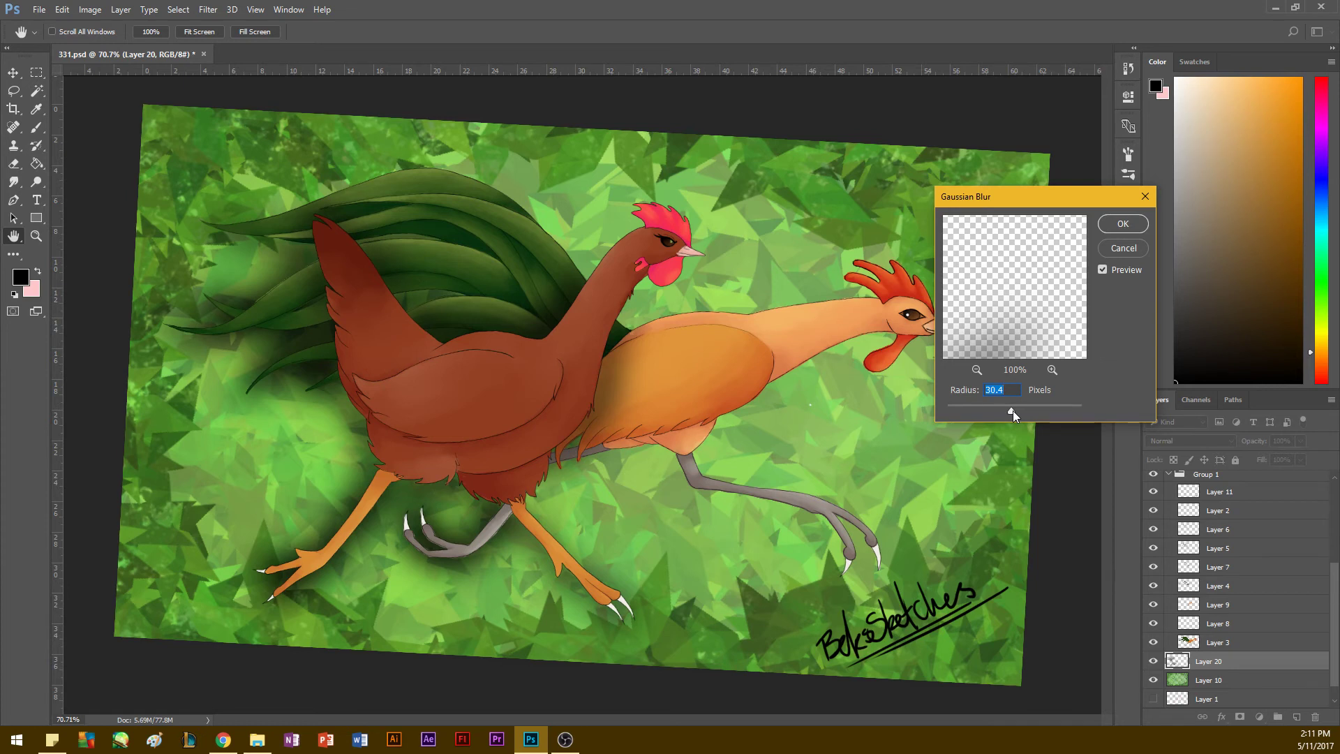
left_click(1123, 224)
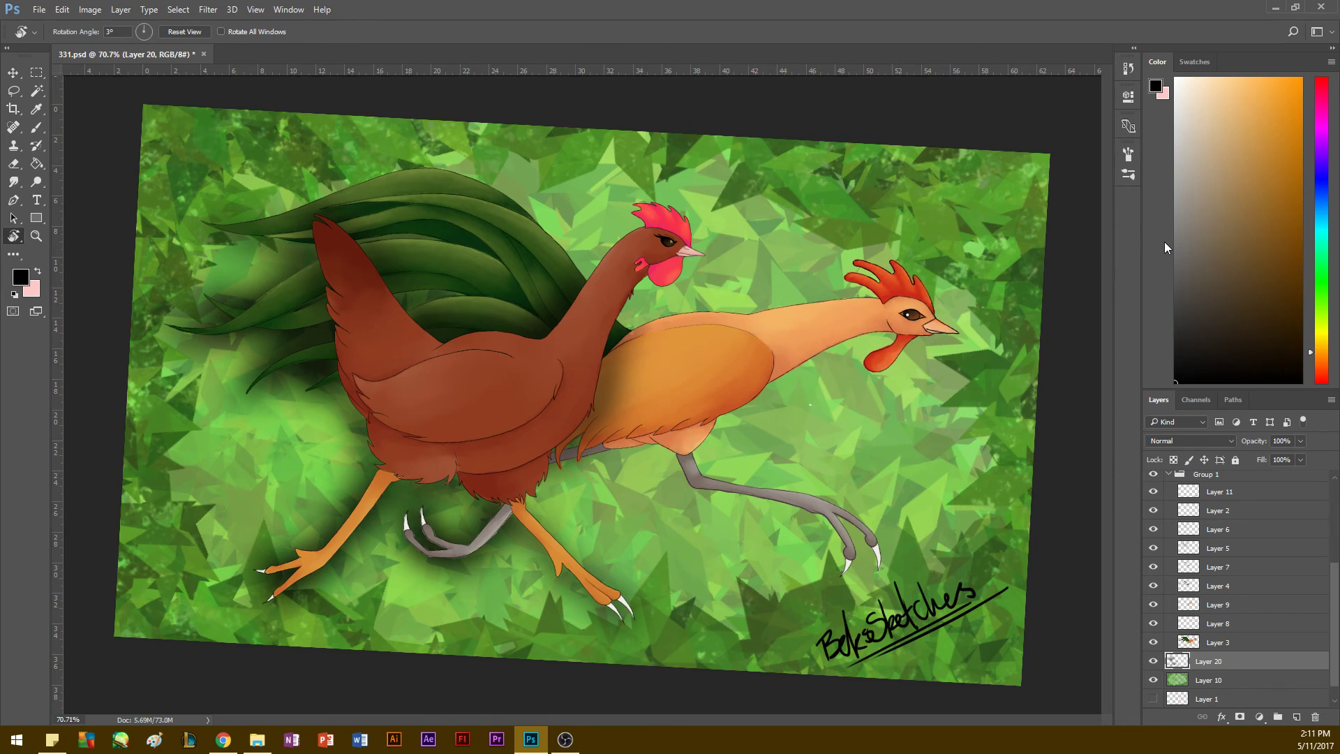
mouse_move(197, 497)
left_mouse_down()
mouse_move(222, 563)
mouse_move(199, 478)
left_mouse_up()
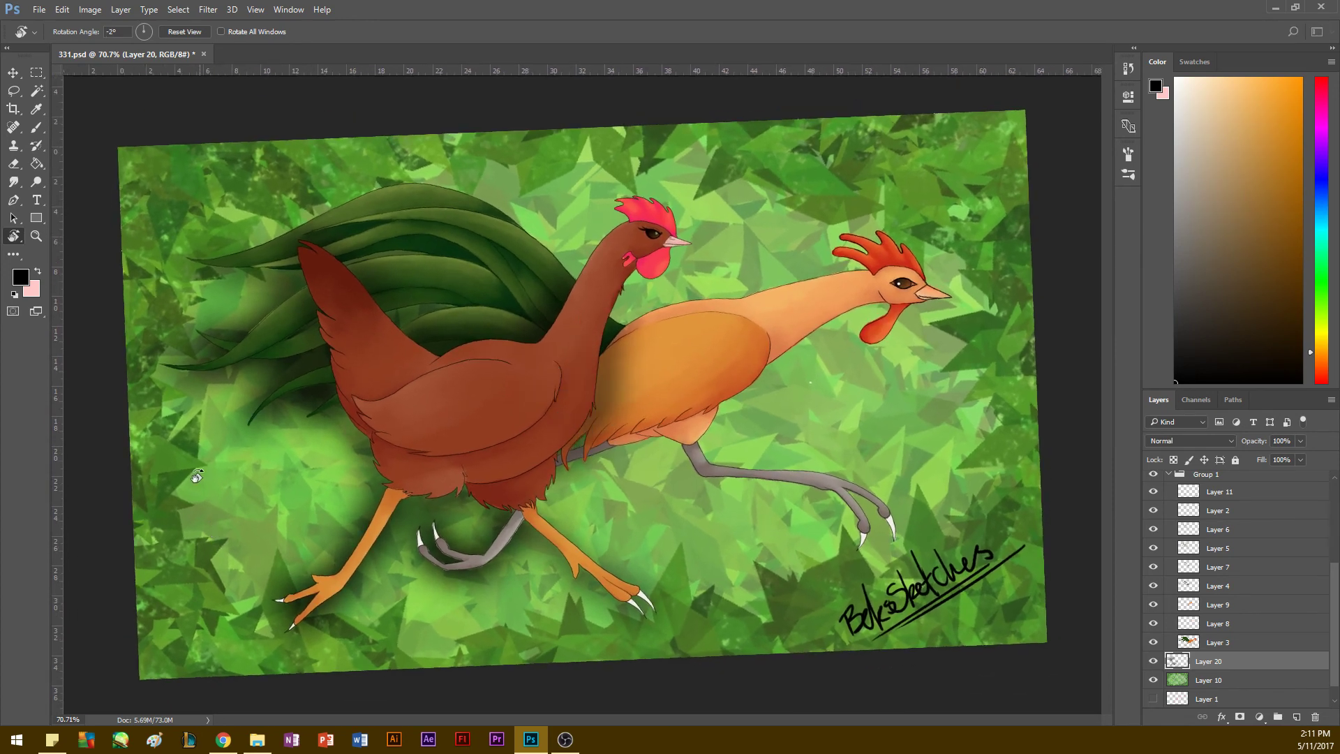
Step: On Layer 14, paint a small white highlight in the brown hen's eye with a reduced brush
left_click(36, 236)
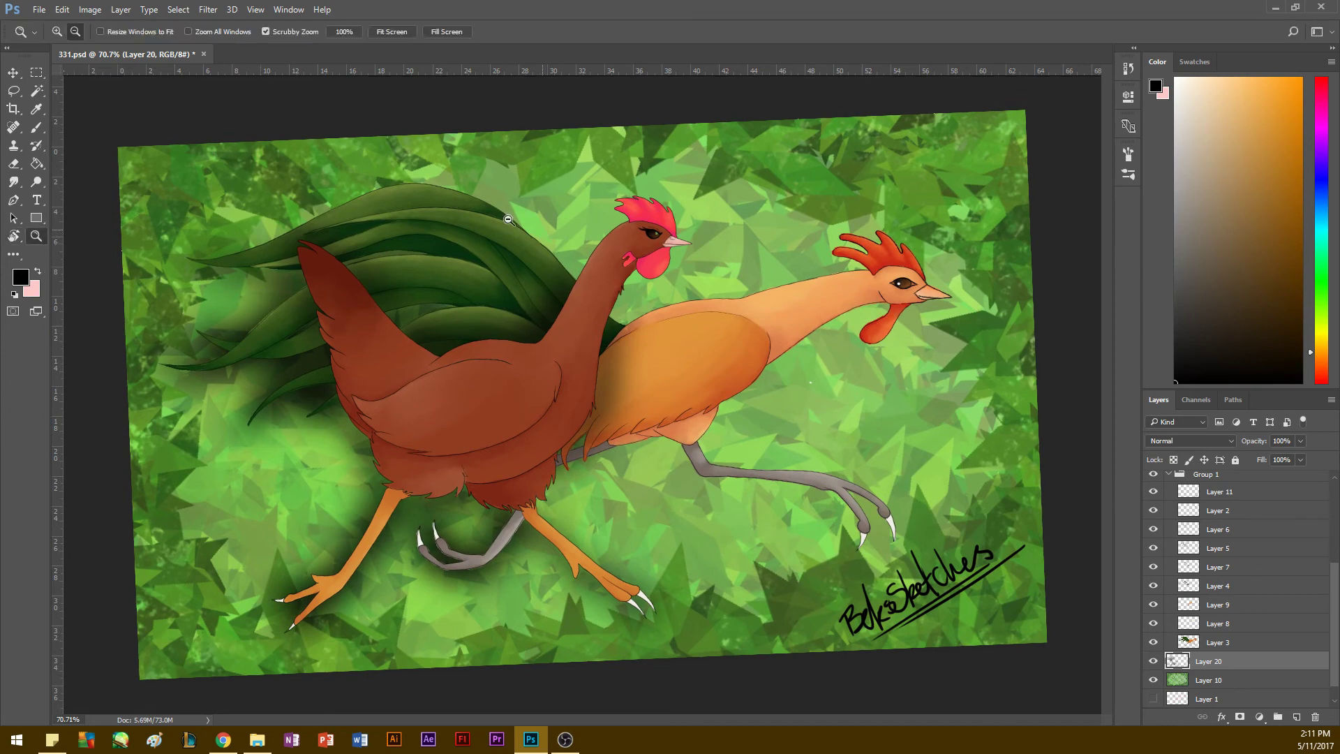
left_click_drag(507, 220, 573, 241)
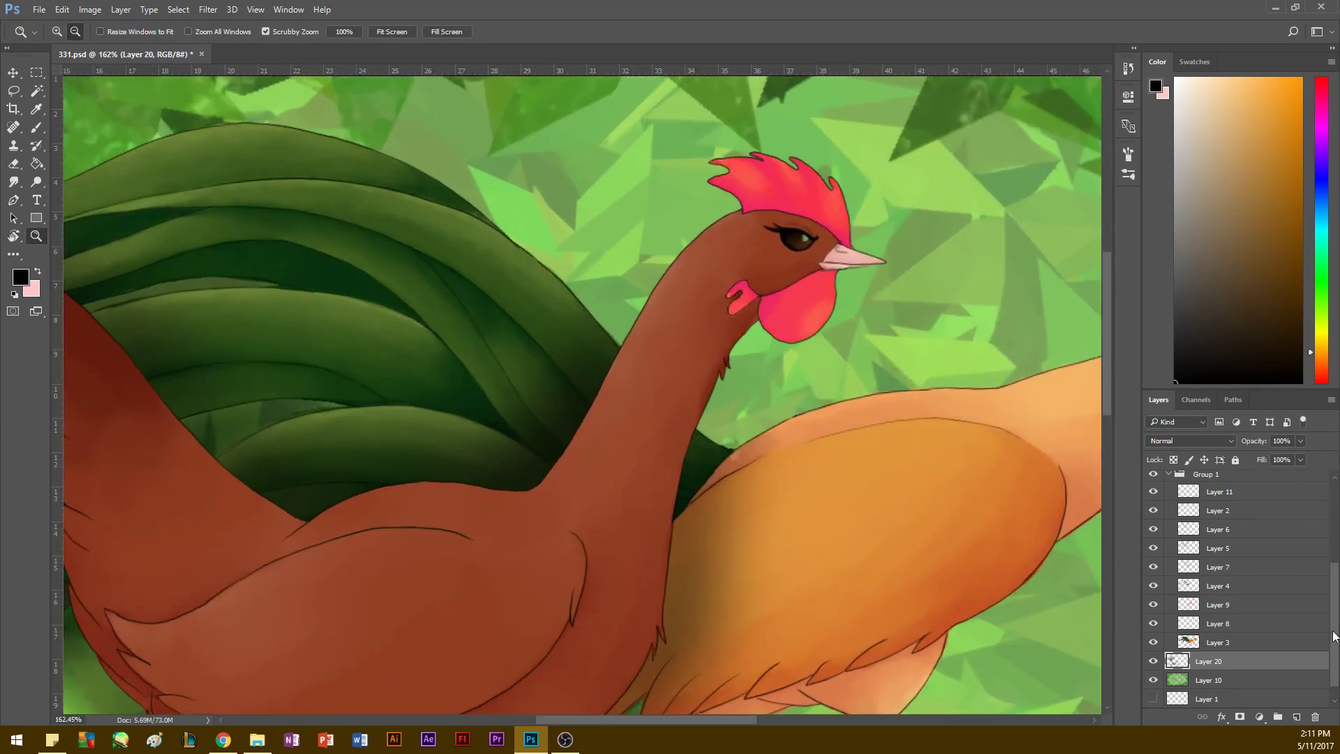
scroll(1335, 635, "up", 5)
left_click(1189, 558)
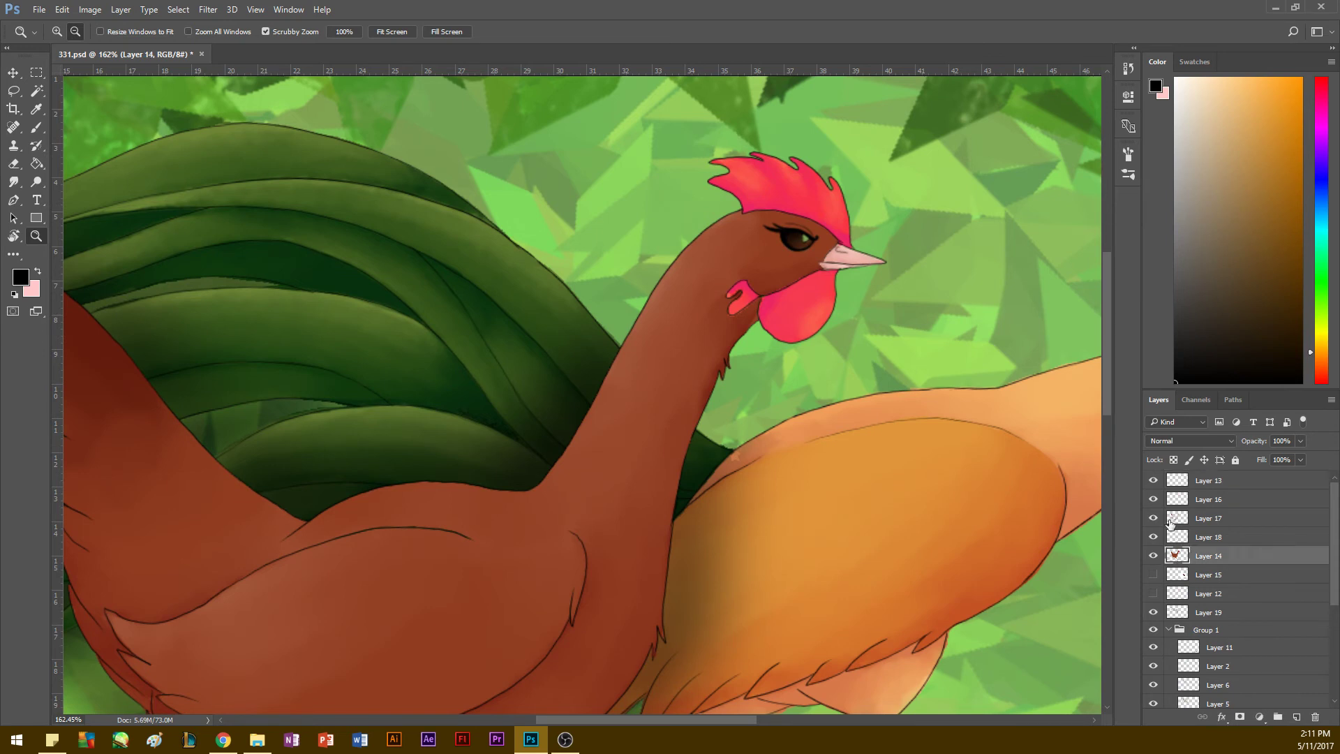
left_click(1176, 79)
key("b")
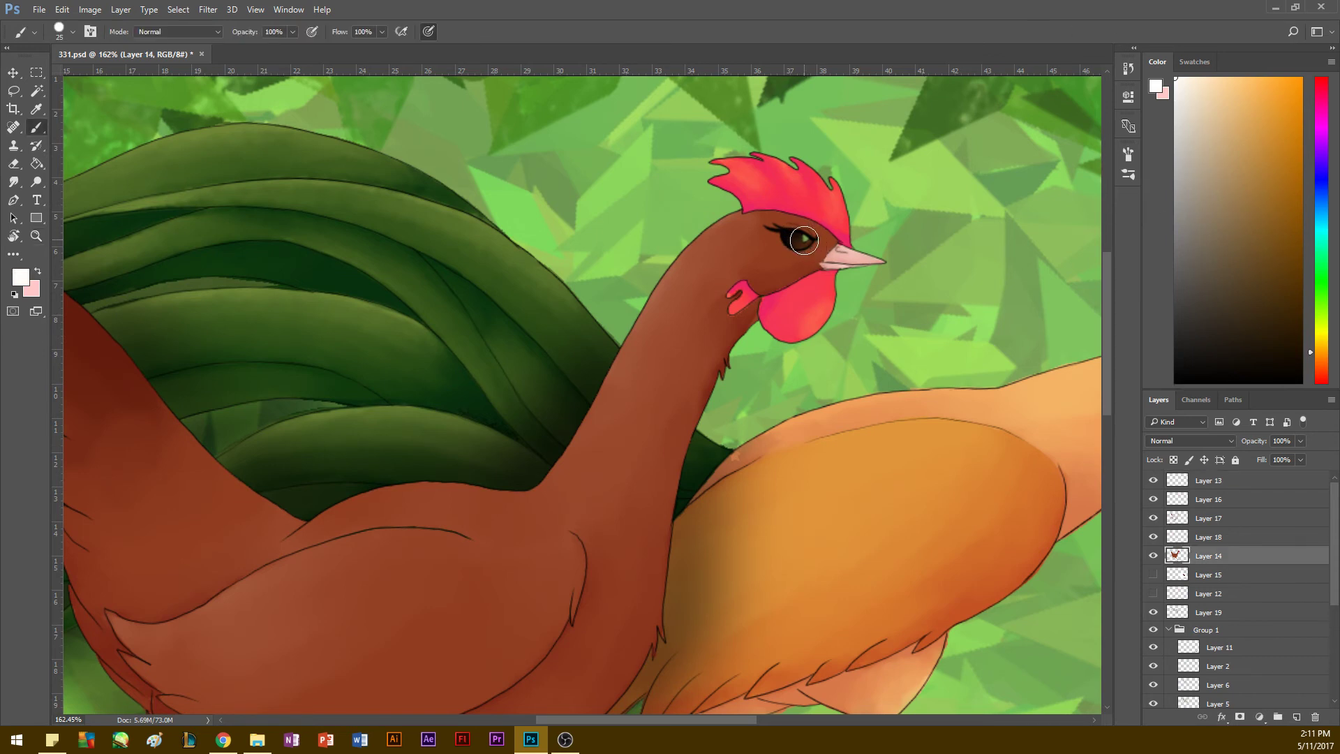
key("bracketleft")
key("bracketleft")
key("ctrl+z")
Step: Add a new empty layer directly above Layer 20
key("z")
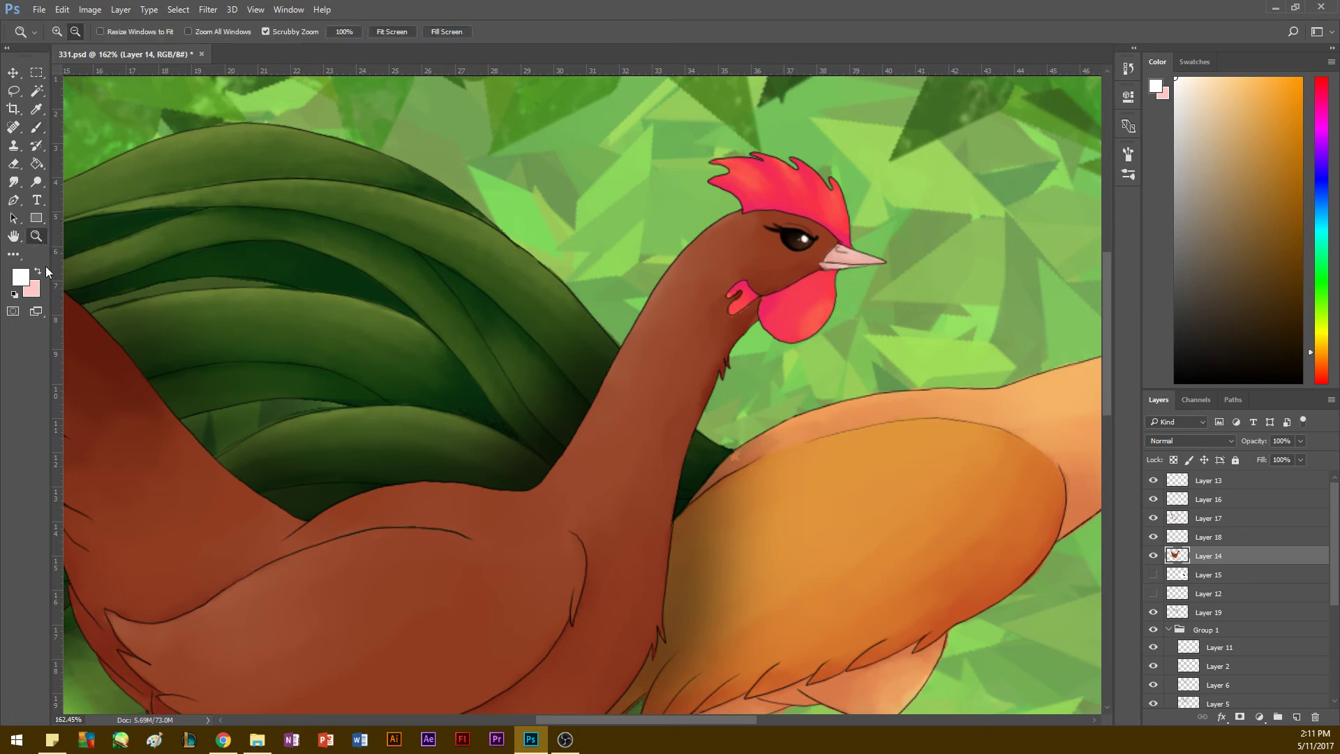
left_click_drag(225, 463, 161, 426)
key("space")
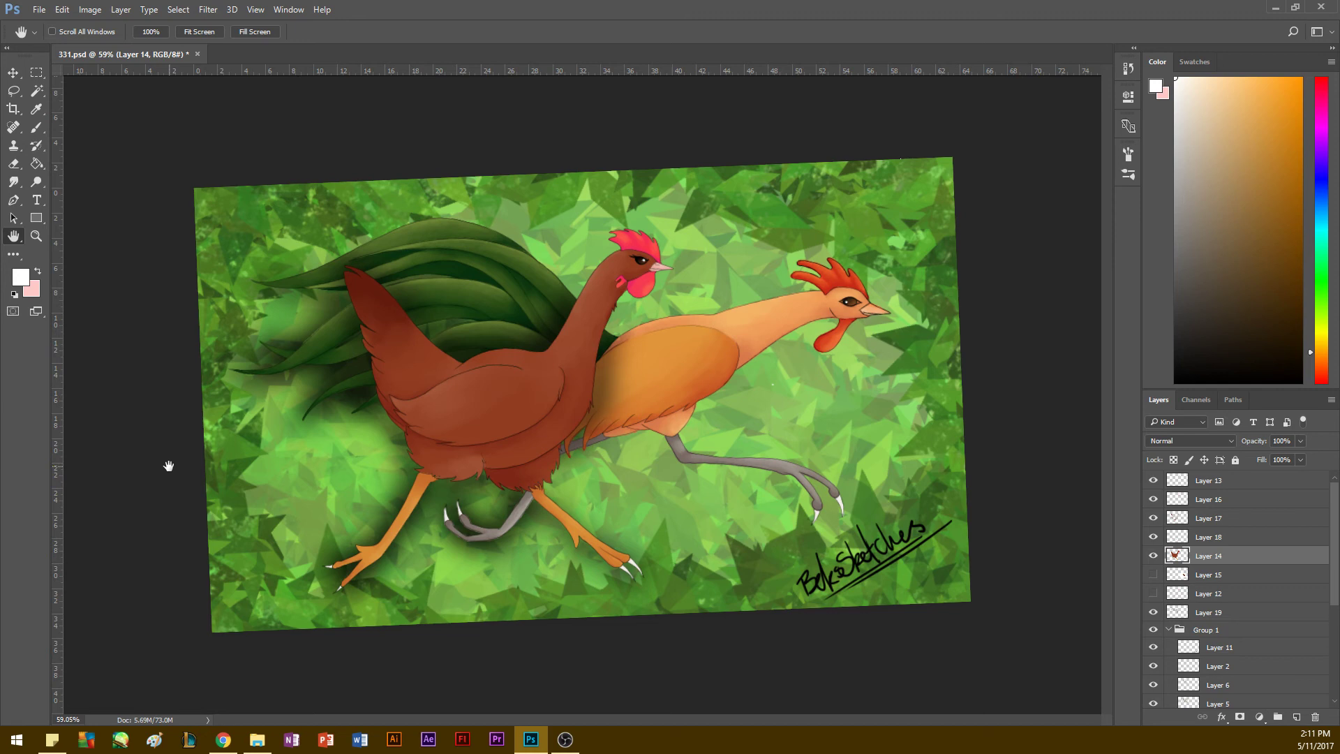
key("r")
left_click_drag(145, 514, 144, 443)
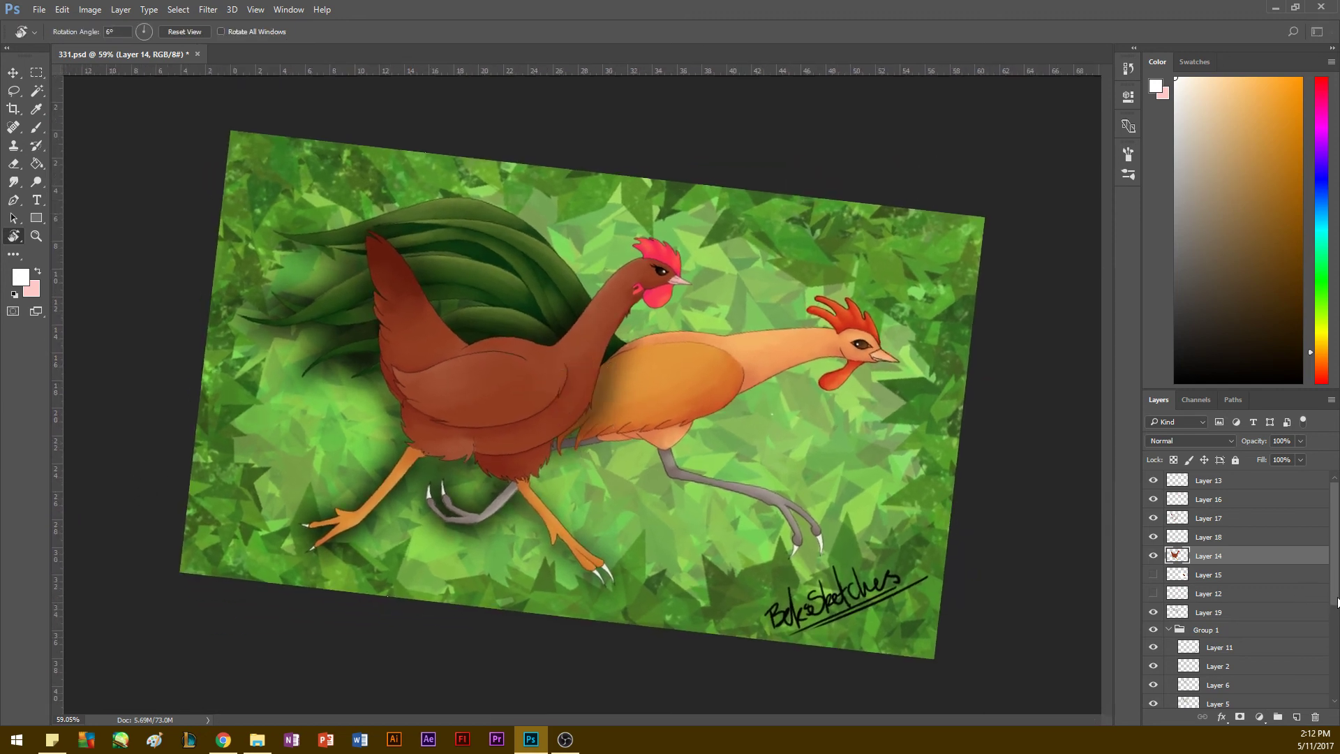
left_click_drag(1333, 600, 1335, 704)
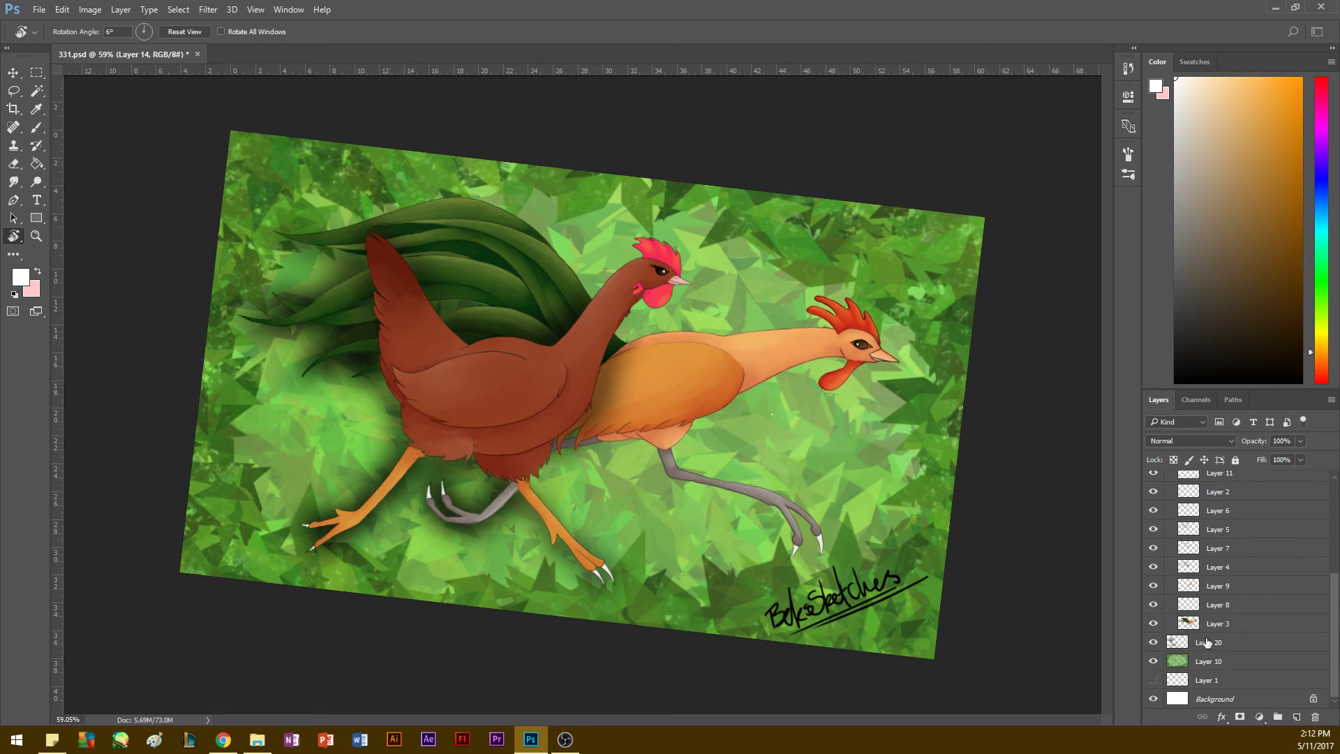
left_click(1207, 643)
left_click(1296, 717)
Step: Paint two thick black ground shadow strokes with an enlarged brush, one beneath the brown hen's feet and one beneath the grey feet
key("b")
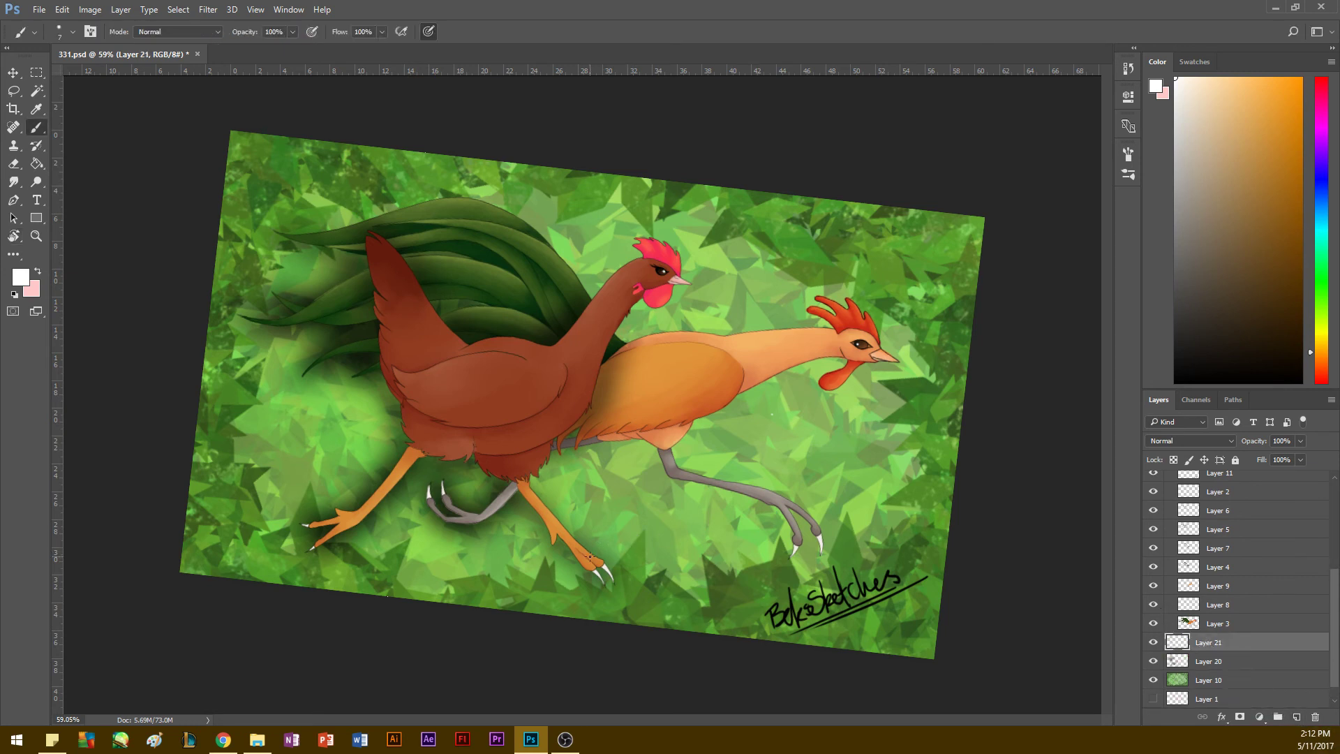
left_click_drag(1228, 343, 1177, 388)
key("]")
key("bracketright")
key("bracketright")
key("bracketright")
key("bracketright")
mouse_move(610, 578)
left_mouse_down()
mouse_move(417, 554)
mouse_move(314, 564)
mouse_move(541, 590)
mouse_move(548, 572)
mouse_move(317, 557)
mouse_move(449, 568)
left_mouse_up()
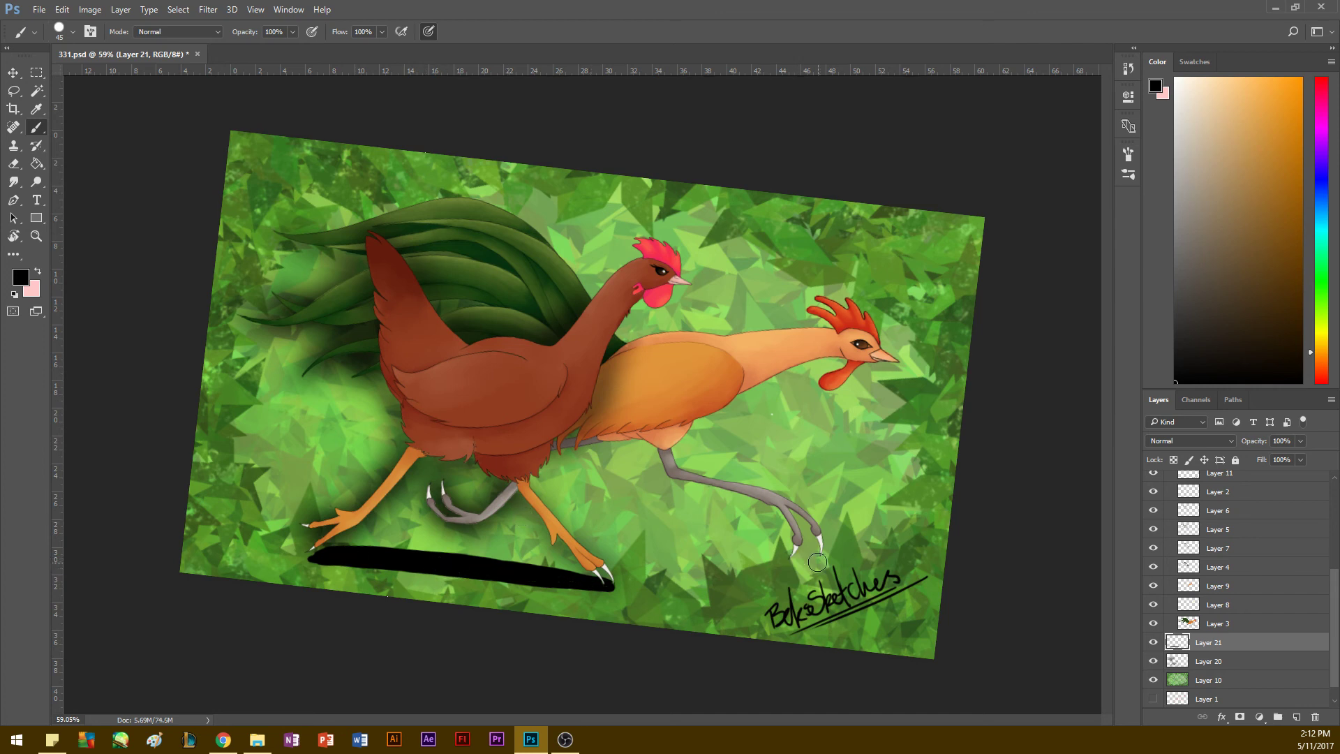
mouse_move(810, 558)
left_mouse_down()
mouse_move(464, 536)
mouse_move(487, 525)
mouse_move(816, 563)
mouse_move(461, 536)
mouse_move(490, 522)
mouse_move(775, 556)
mouse_move(316, 516)
left_mouse_up()
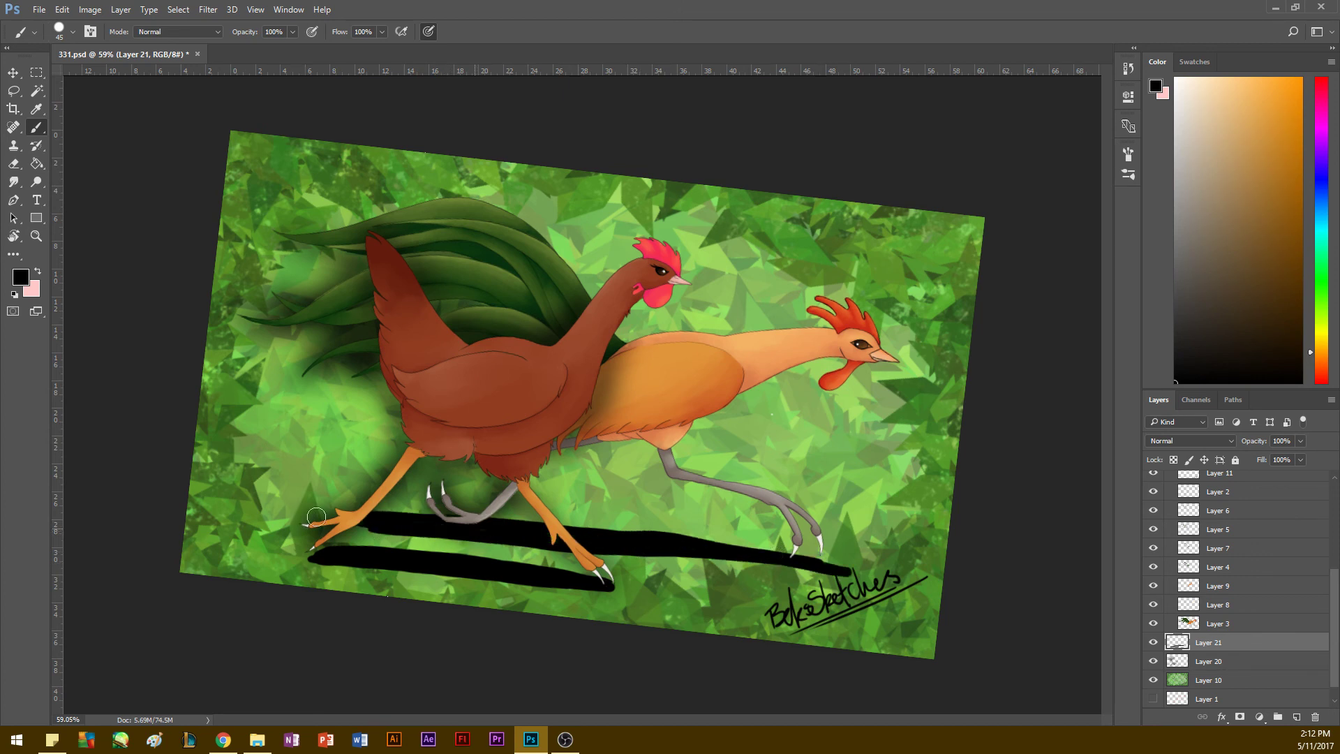
Step: Soften the black ground shadow strokes on Layer 21 with a Gaussian Blur of 44.3 pixels radius
left_click(208, 9)
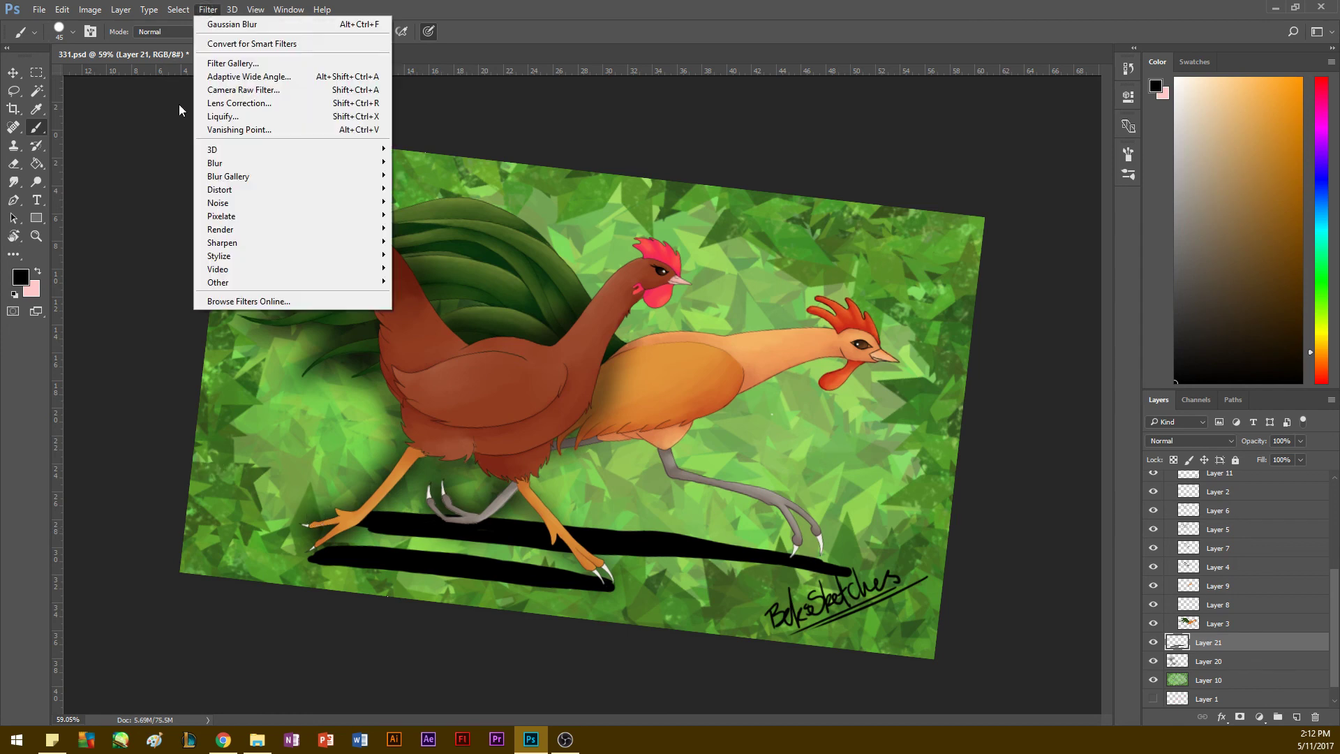
mouse_move(208, 166)
left_click(150, 215)
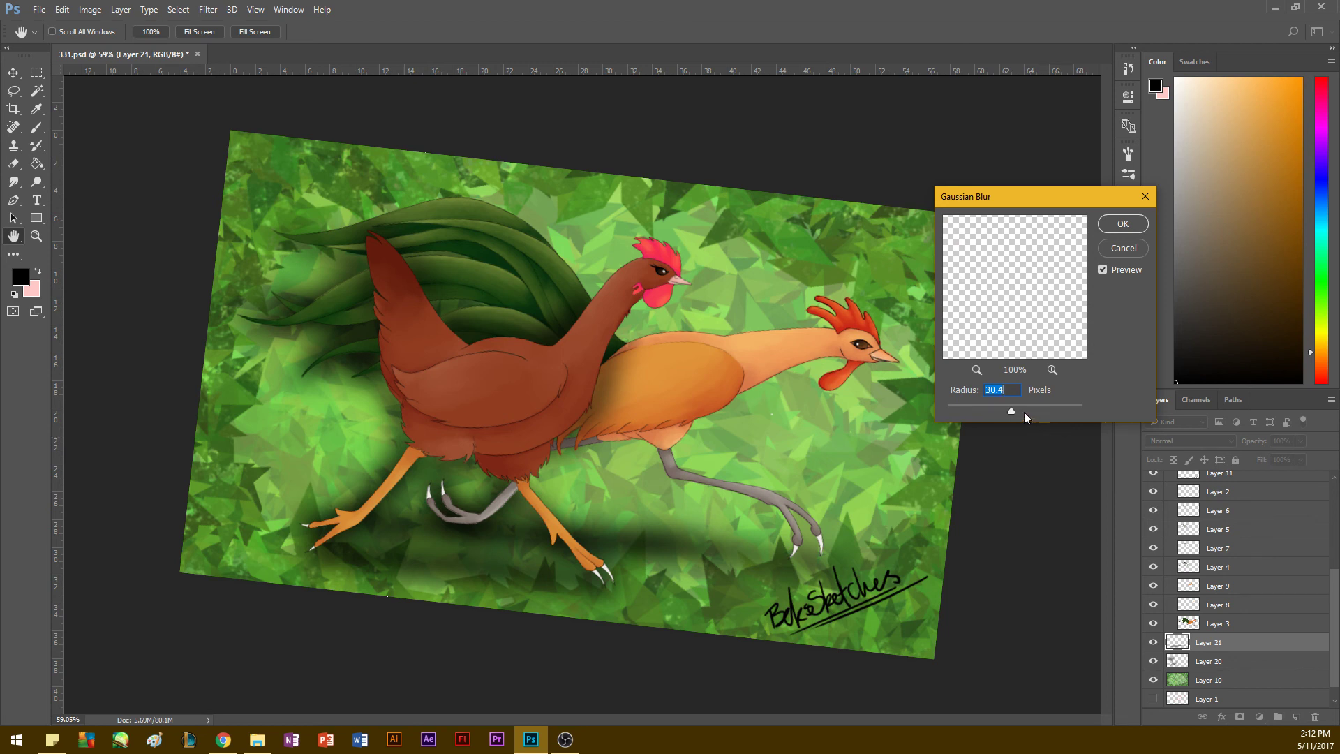
mouse_move(1020, 412)
left_mouse_down()
mouse_move(1034, 411)
mouse_move(1019, 412)
left_mouse_up()
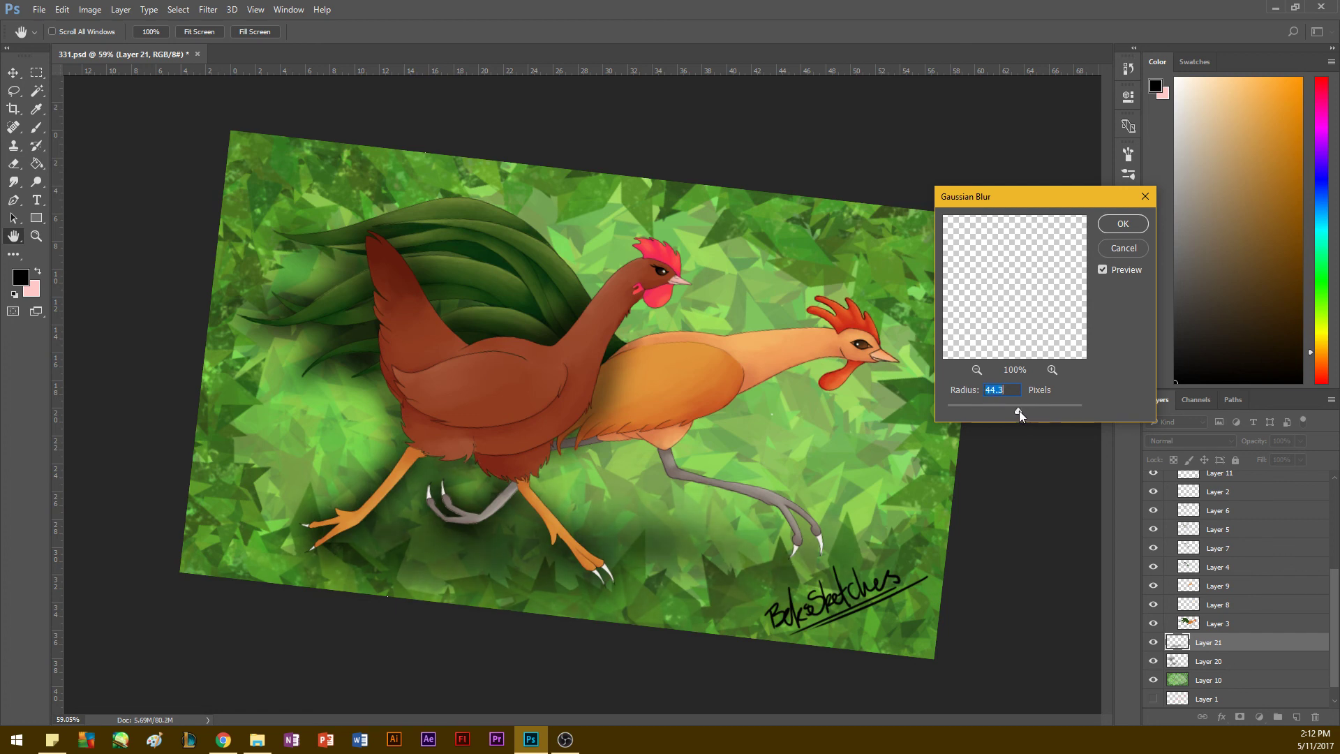
left_click(1118, 226)
Step: Inspect the blurred shadows against white by temporarily hiding the green leaf background on Layer 10
left_click(1153, 679)
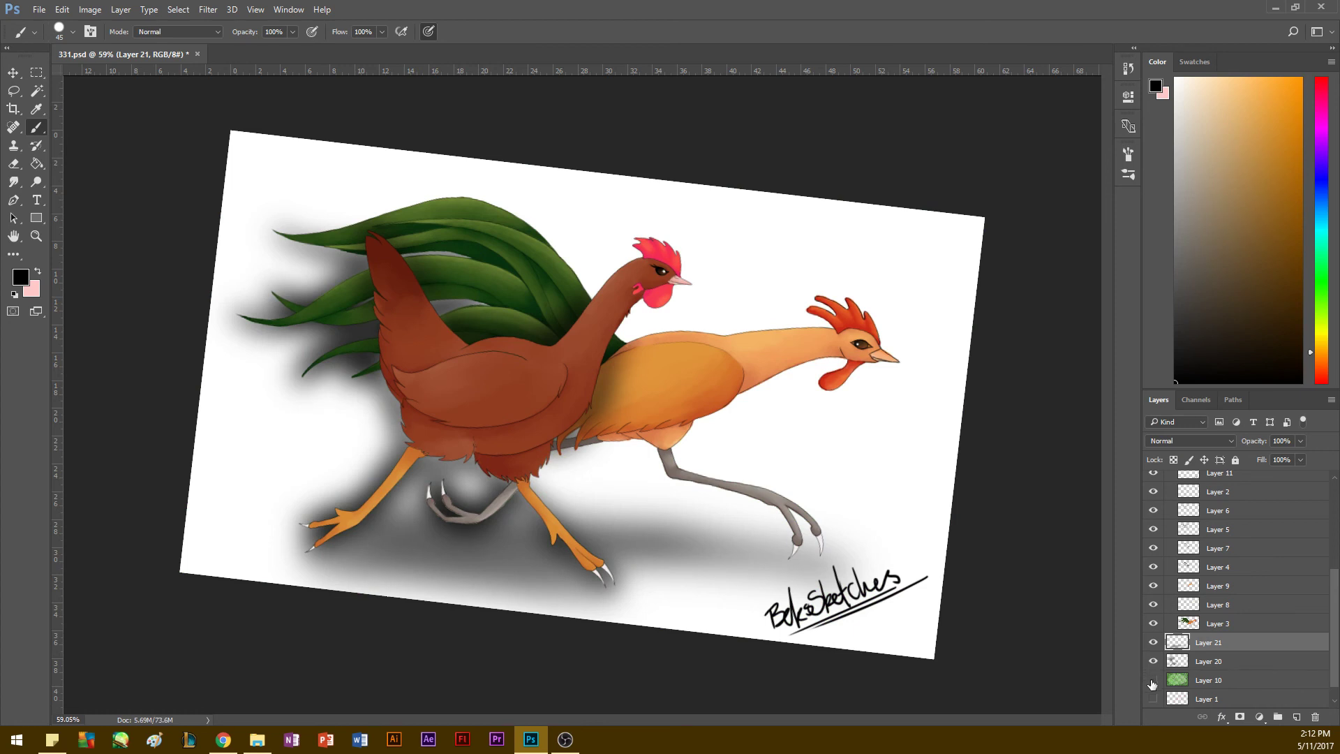
left_click(1153, 680)
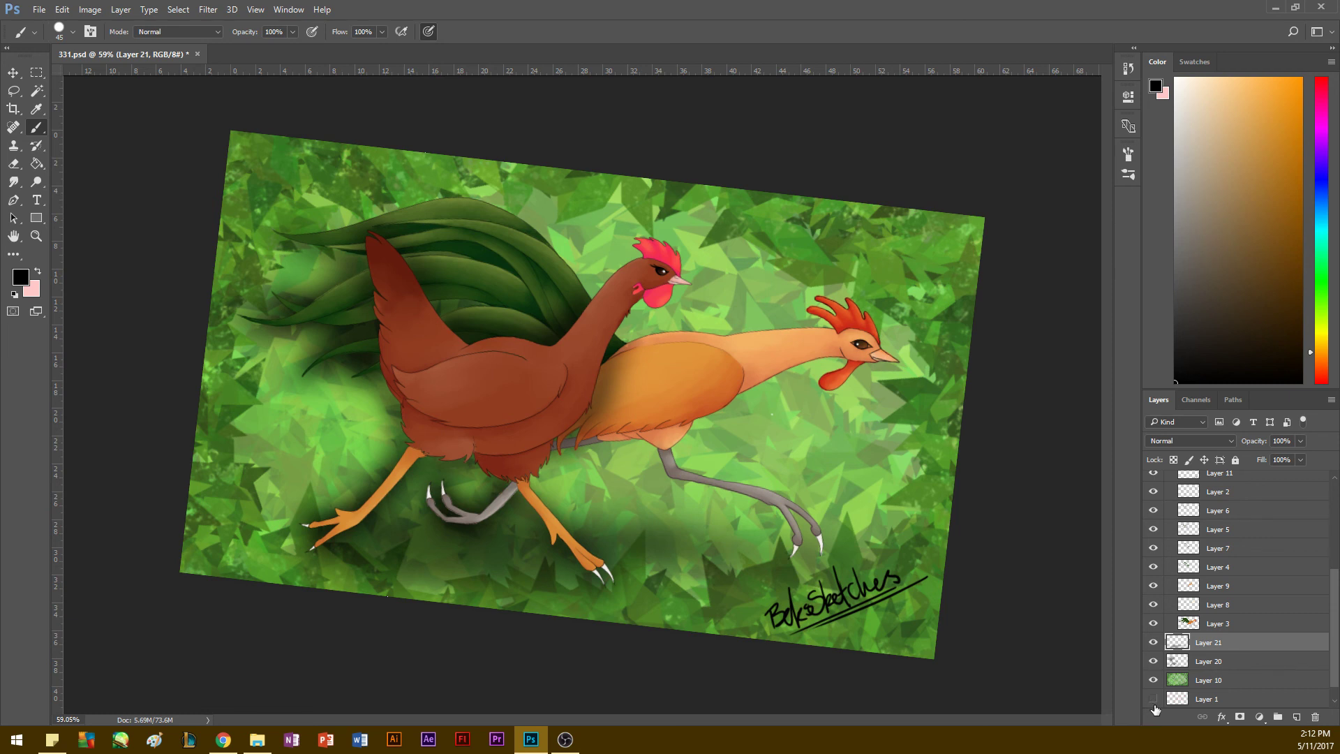
Step: Save the changes to 331.psd
key("e")
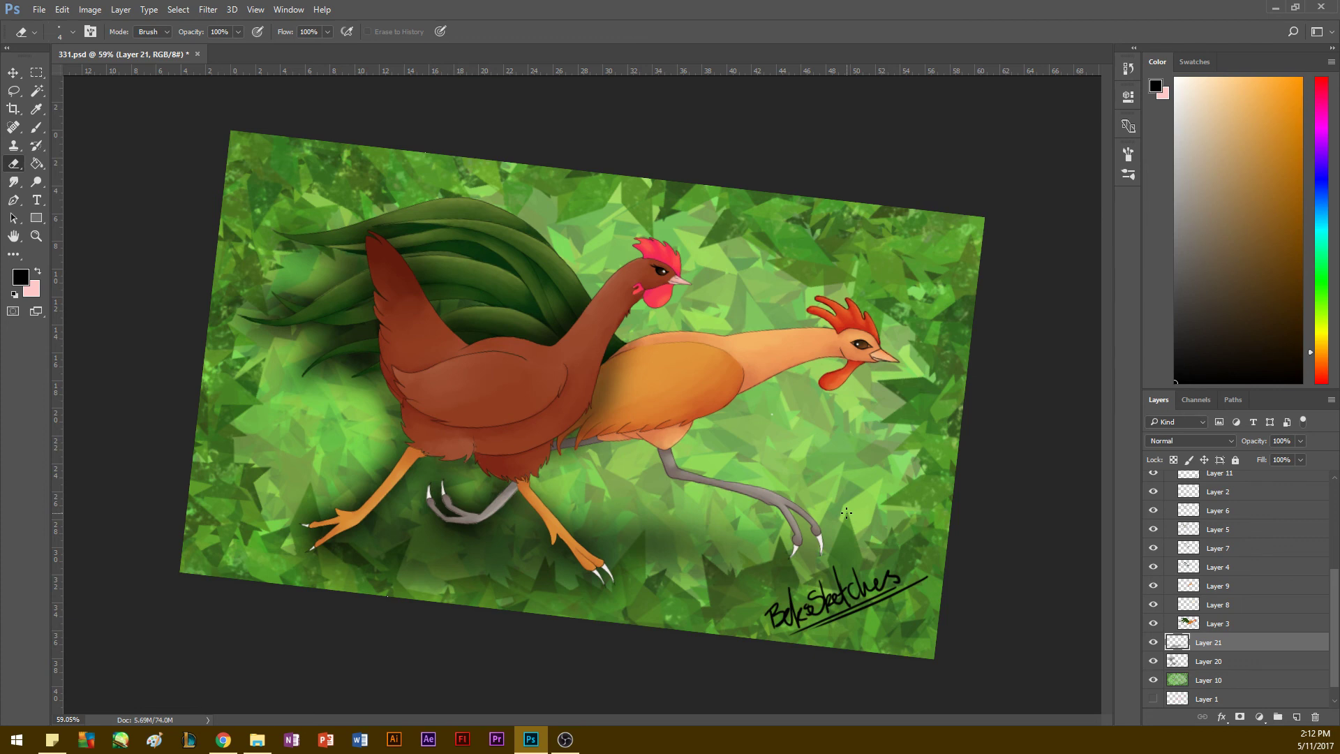
left_click(39, 9)
left_click(48, 150)
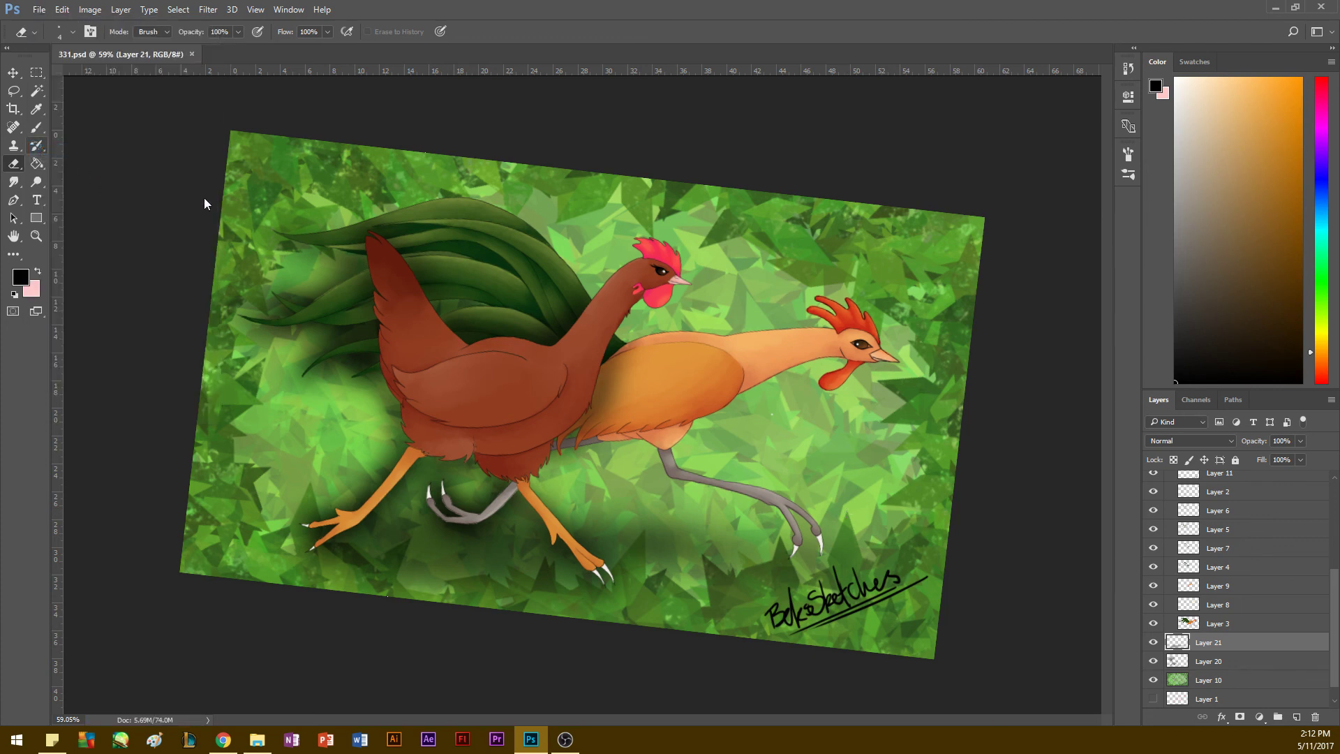